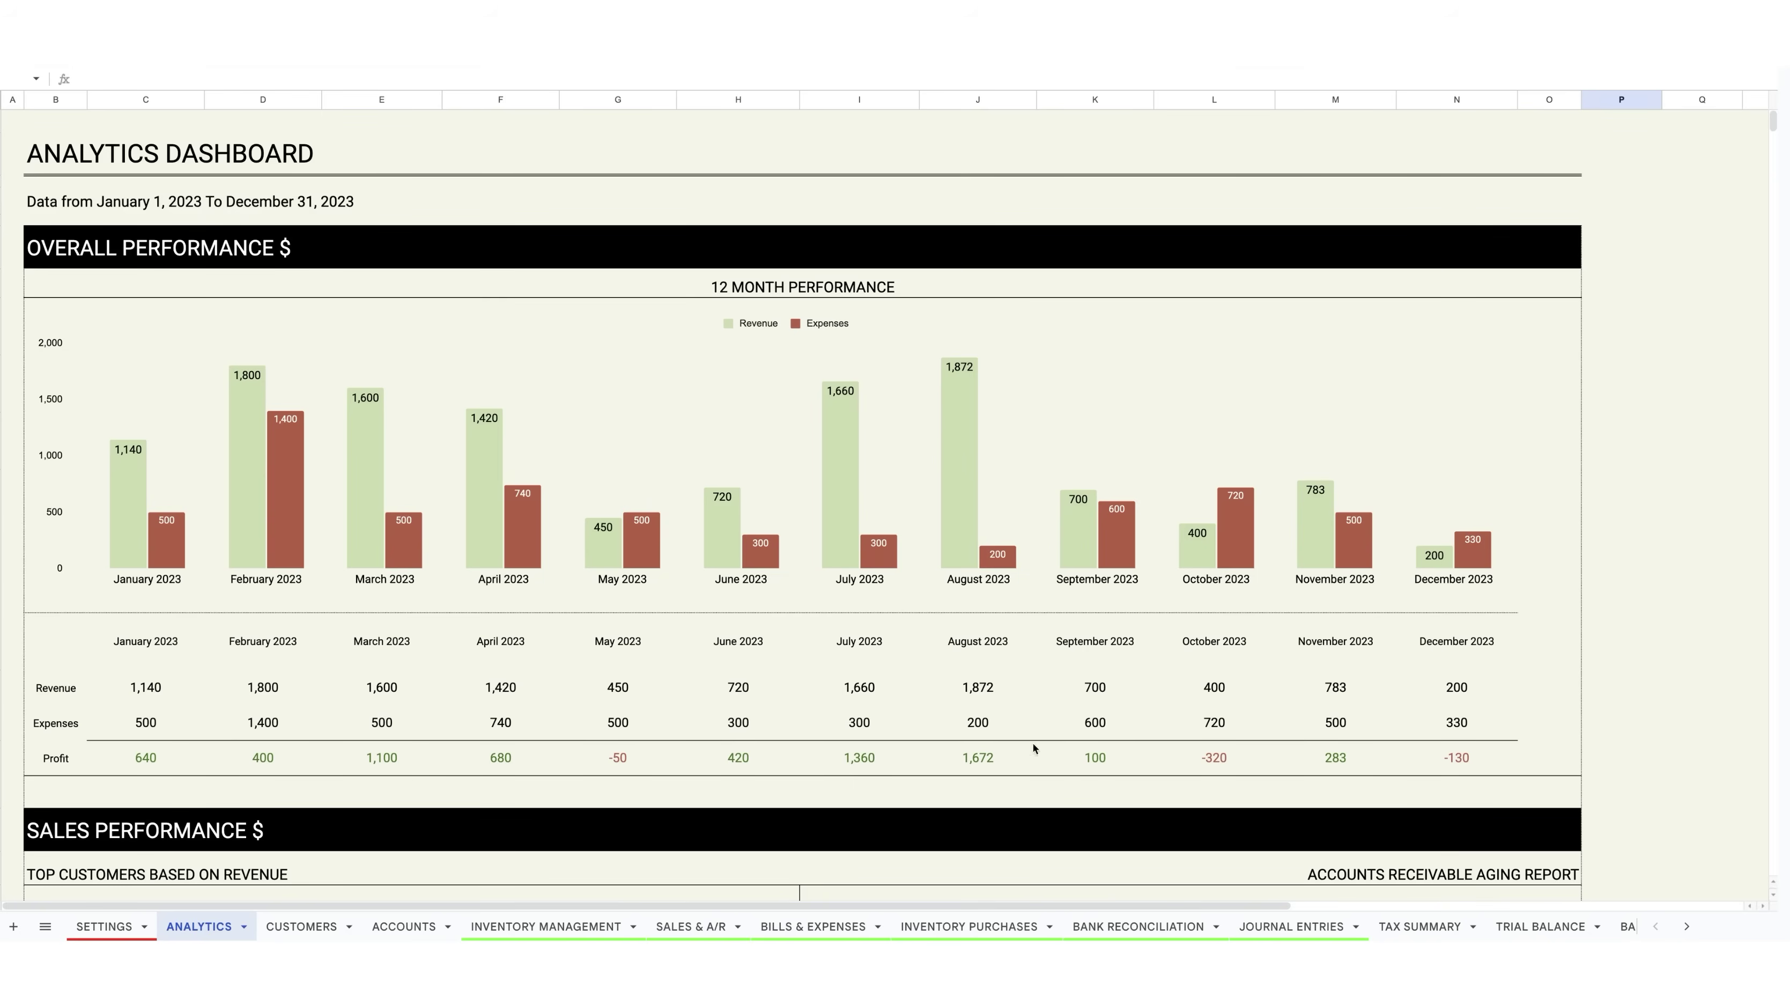
Step: Review the analytics dashboard's overall performance, sales performance and expenditures sections
scroll(1277, 663, down, 6)
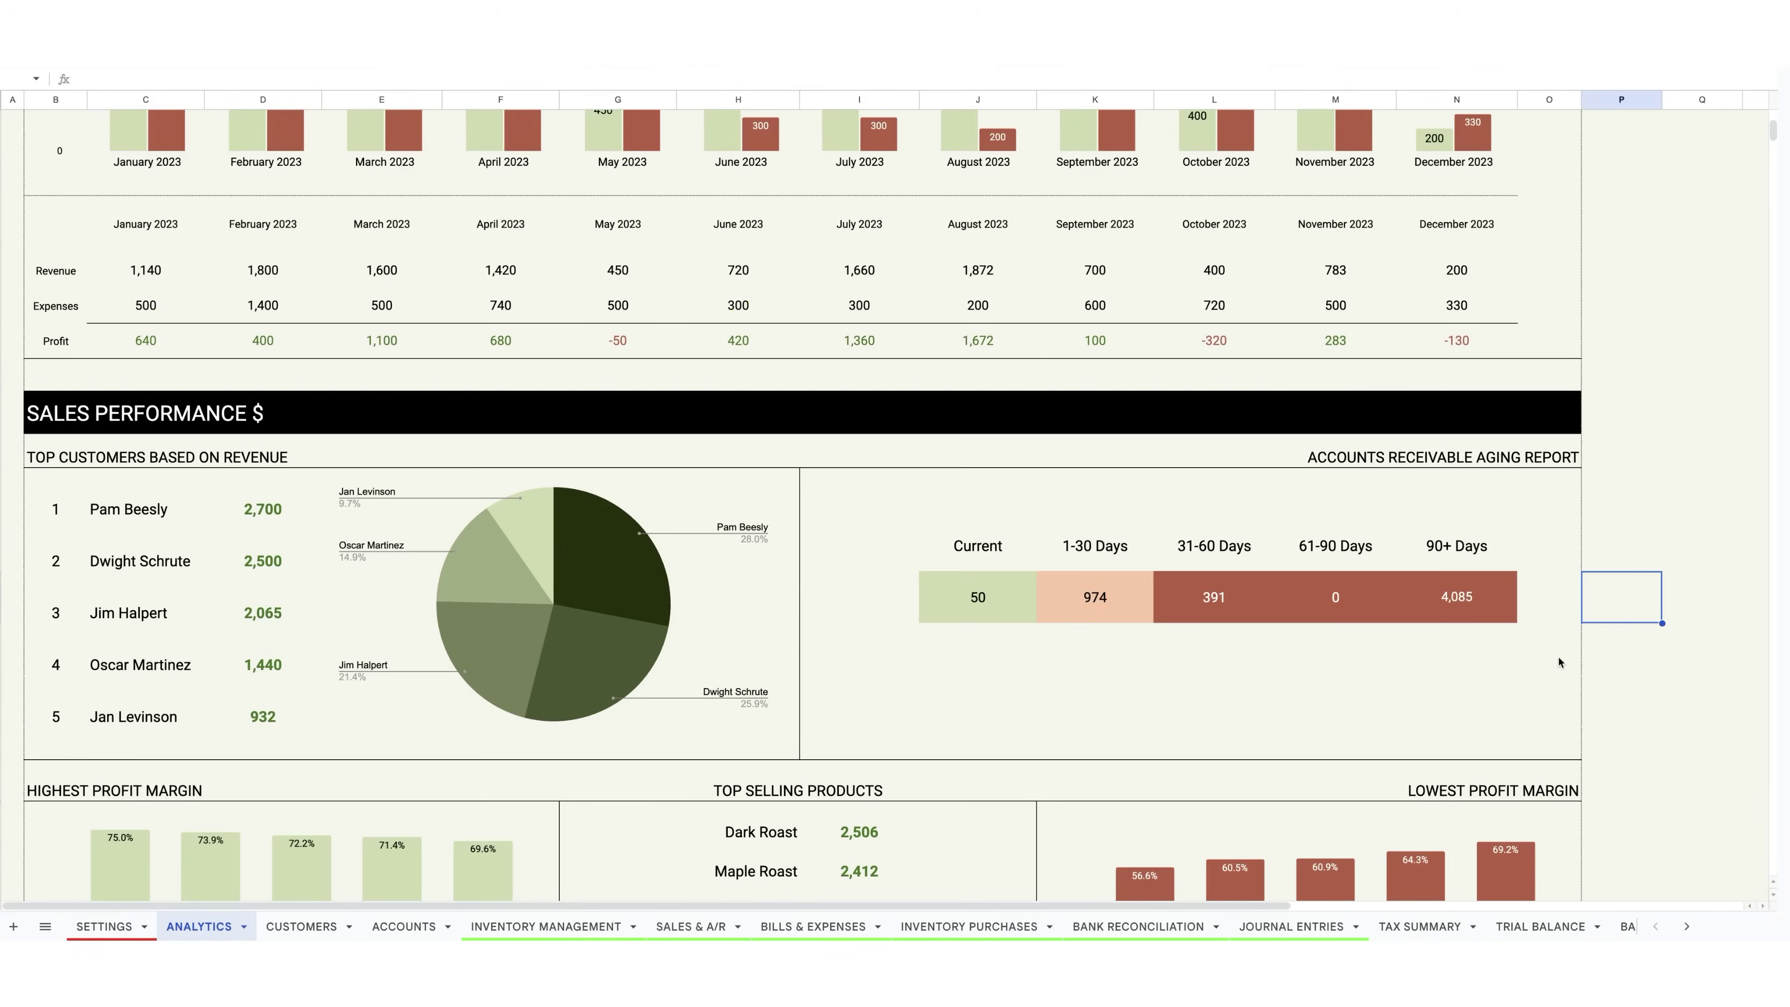
scroll(1558, 656, down, 2)
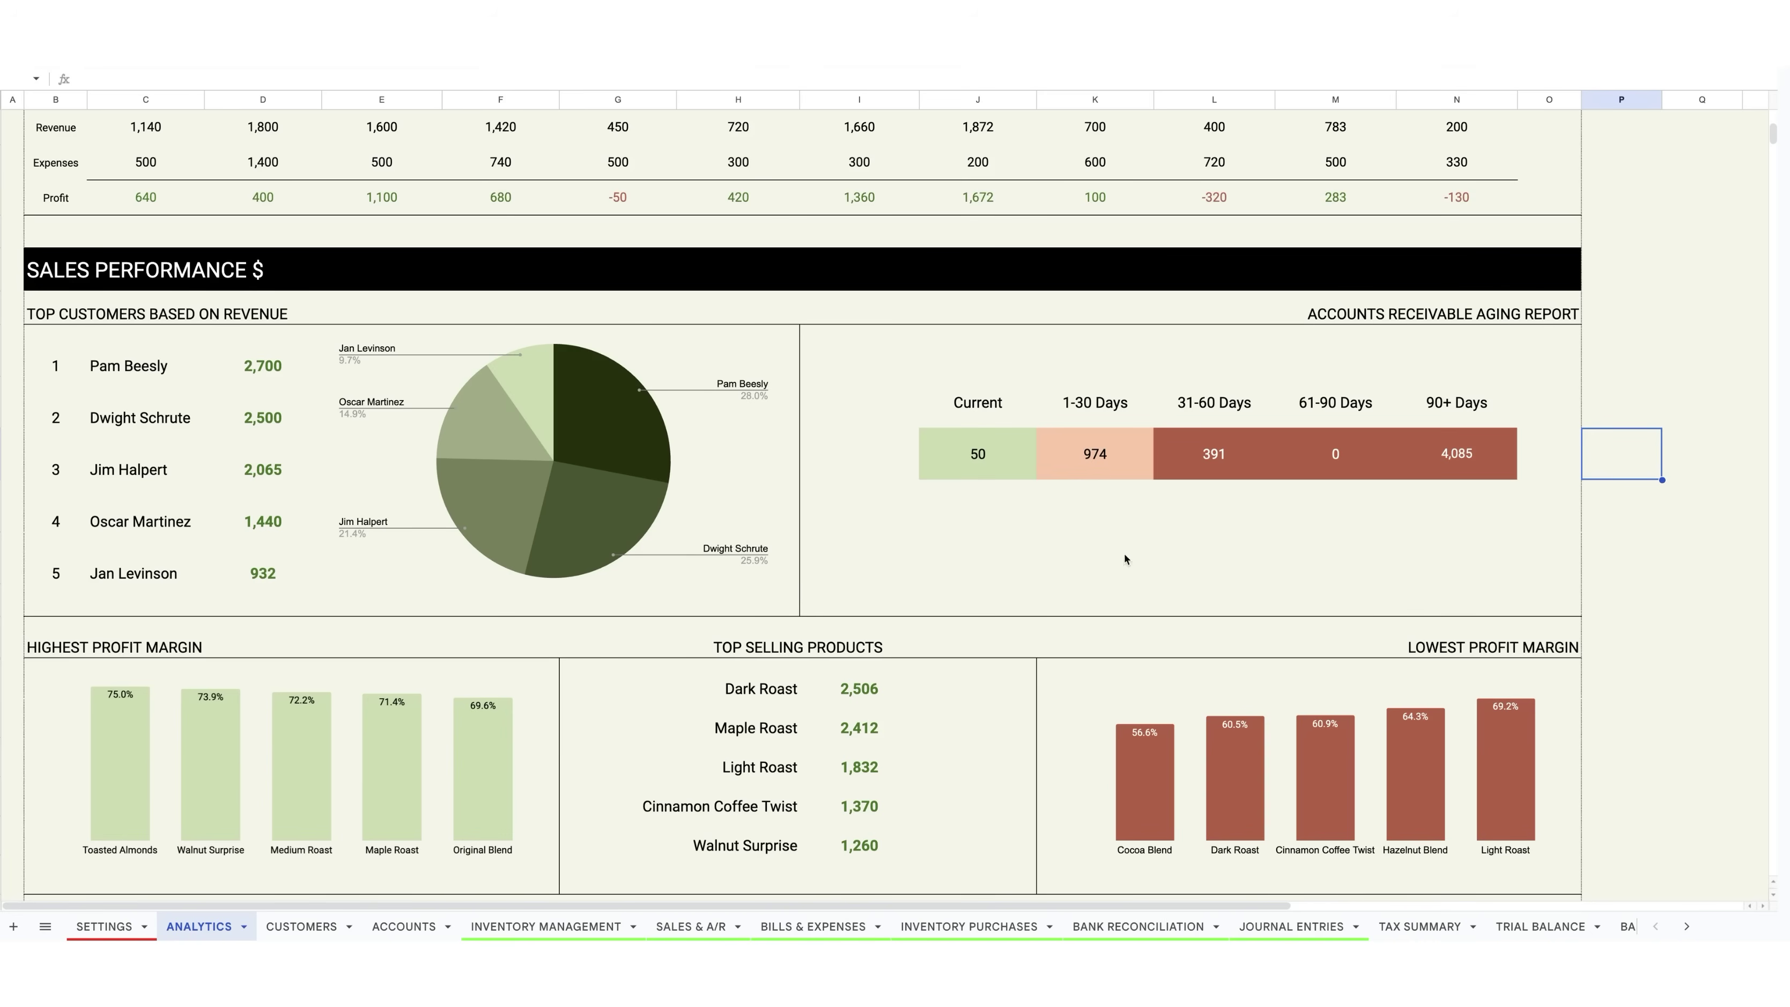
scroll(986, 629, down, 5)
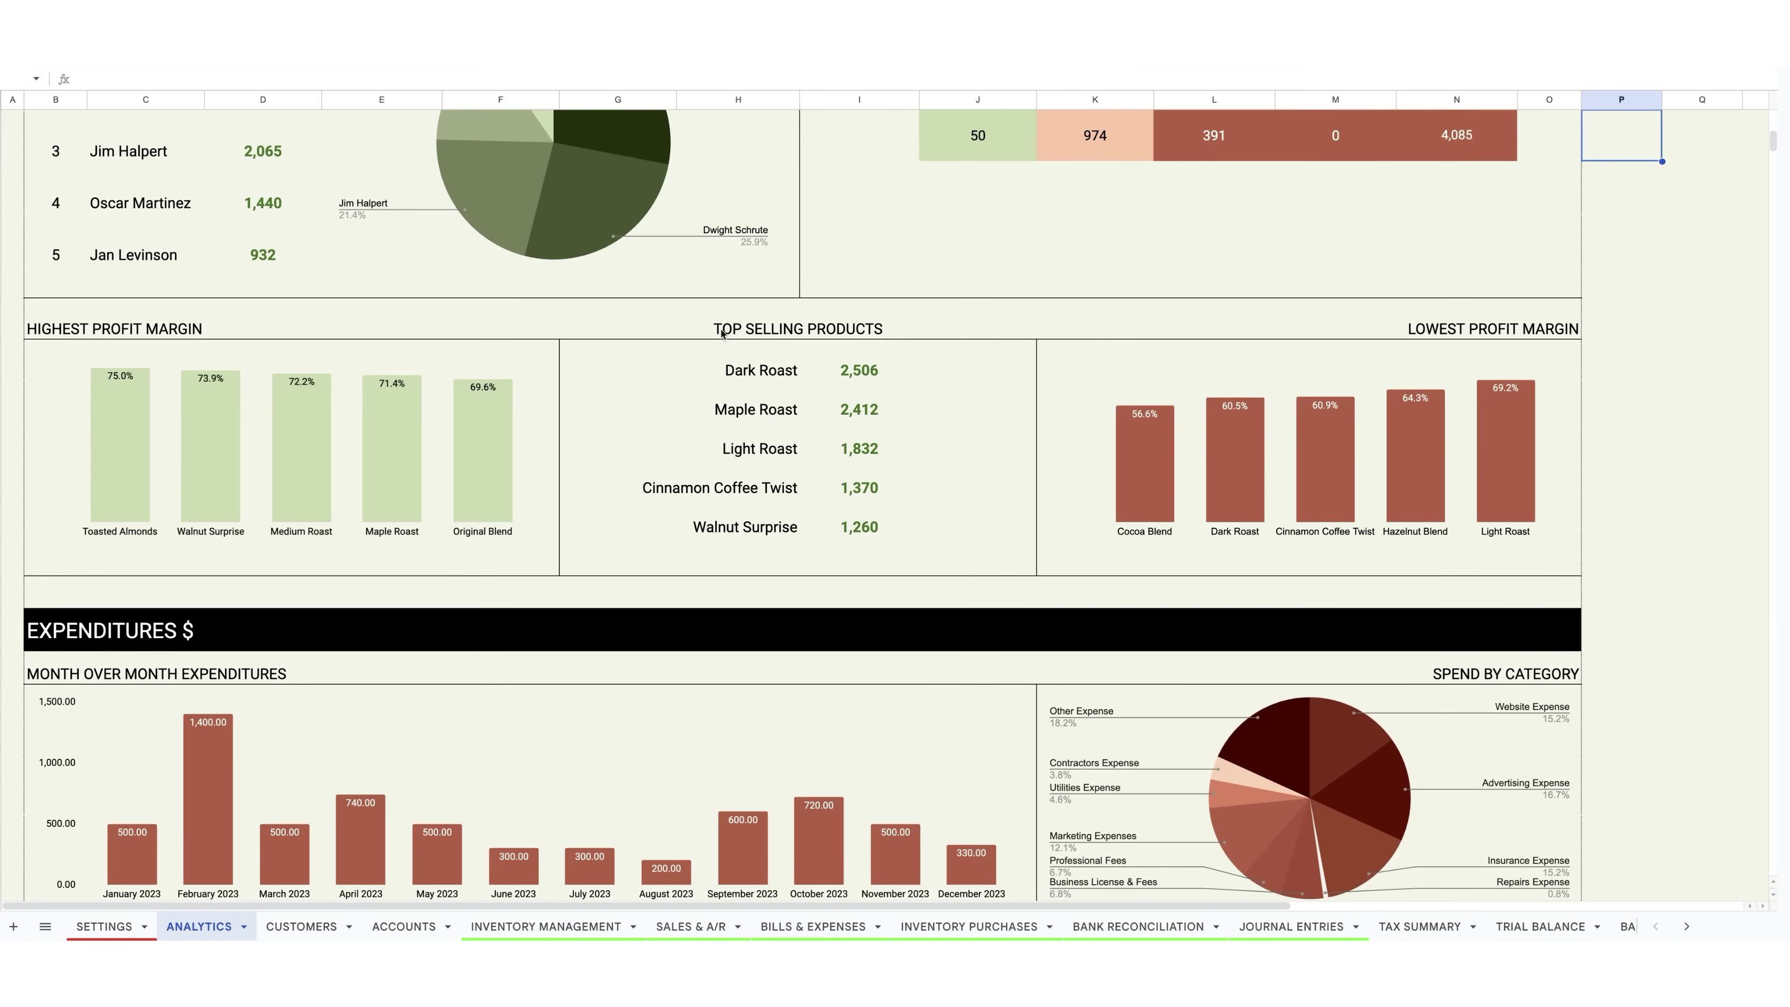
scroll(940, 582, down, 4)
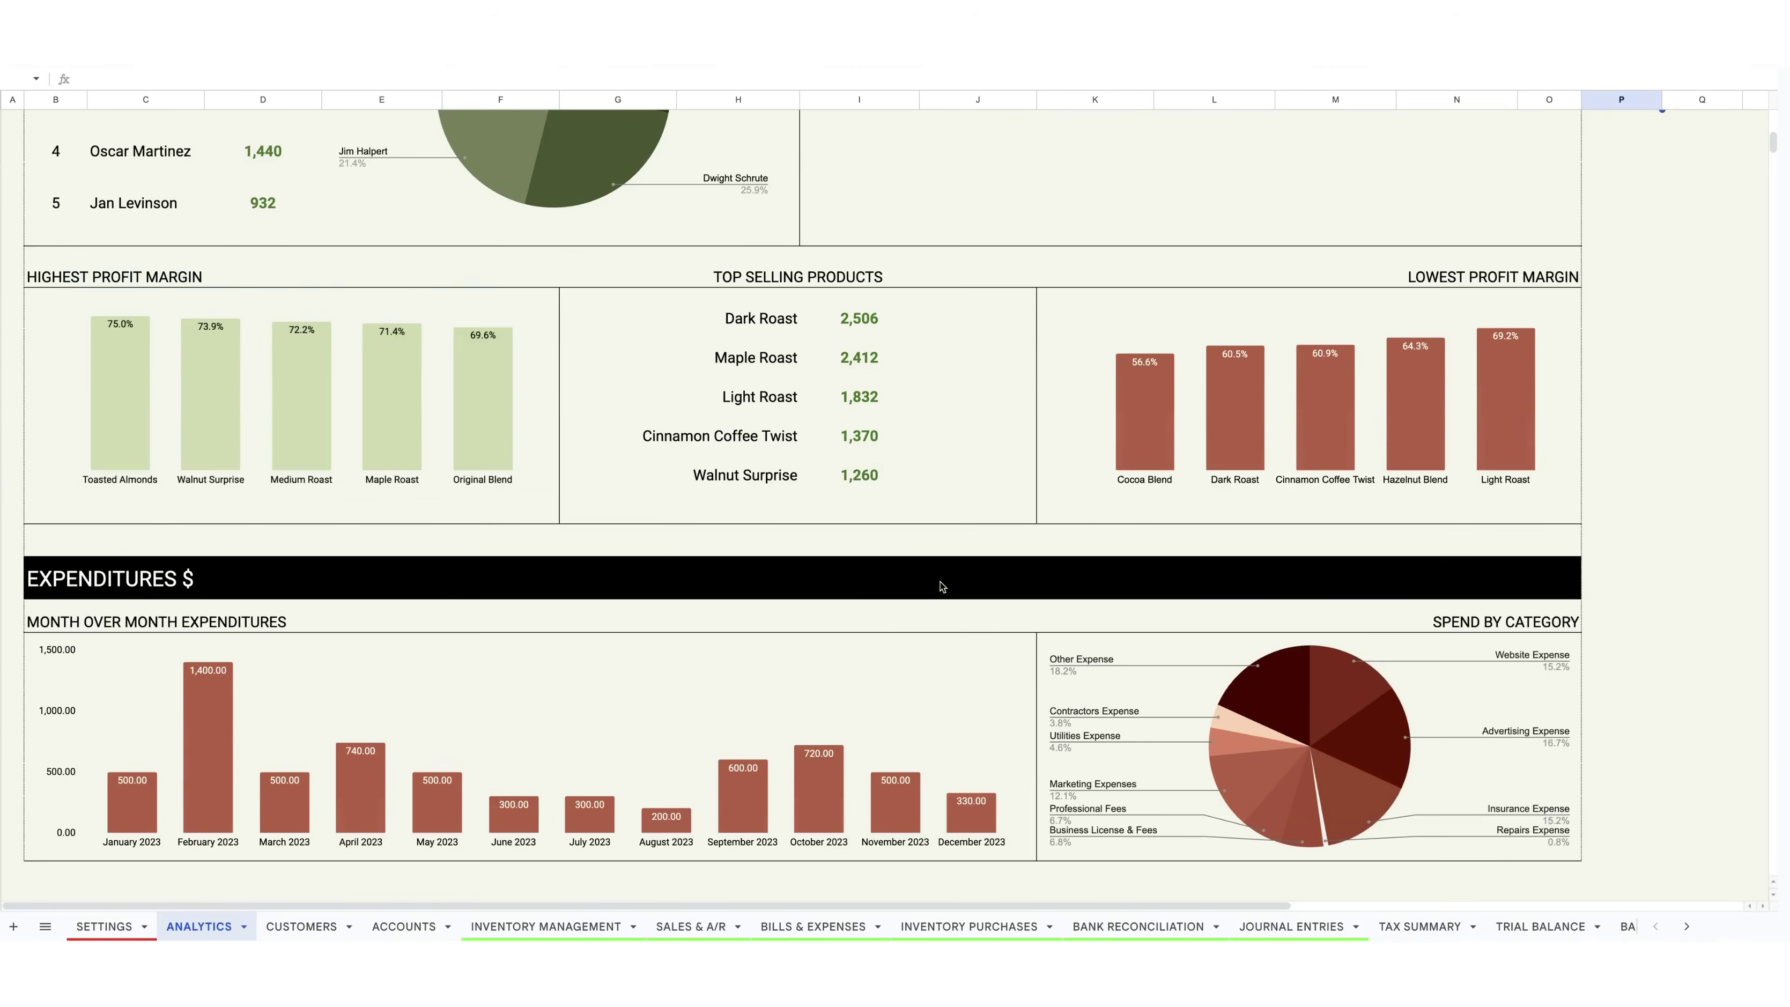
scroll(940, 582, up, 1)
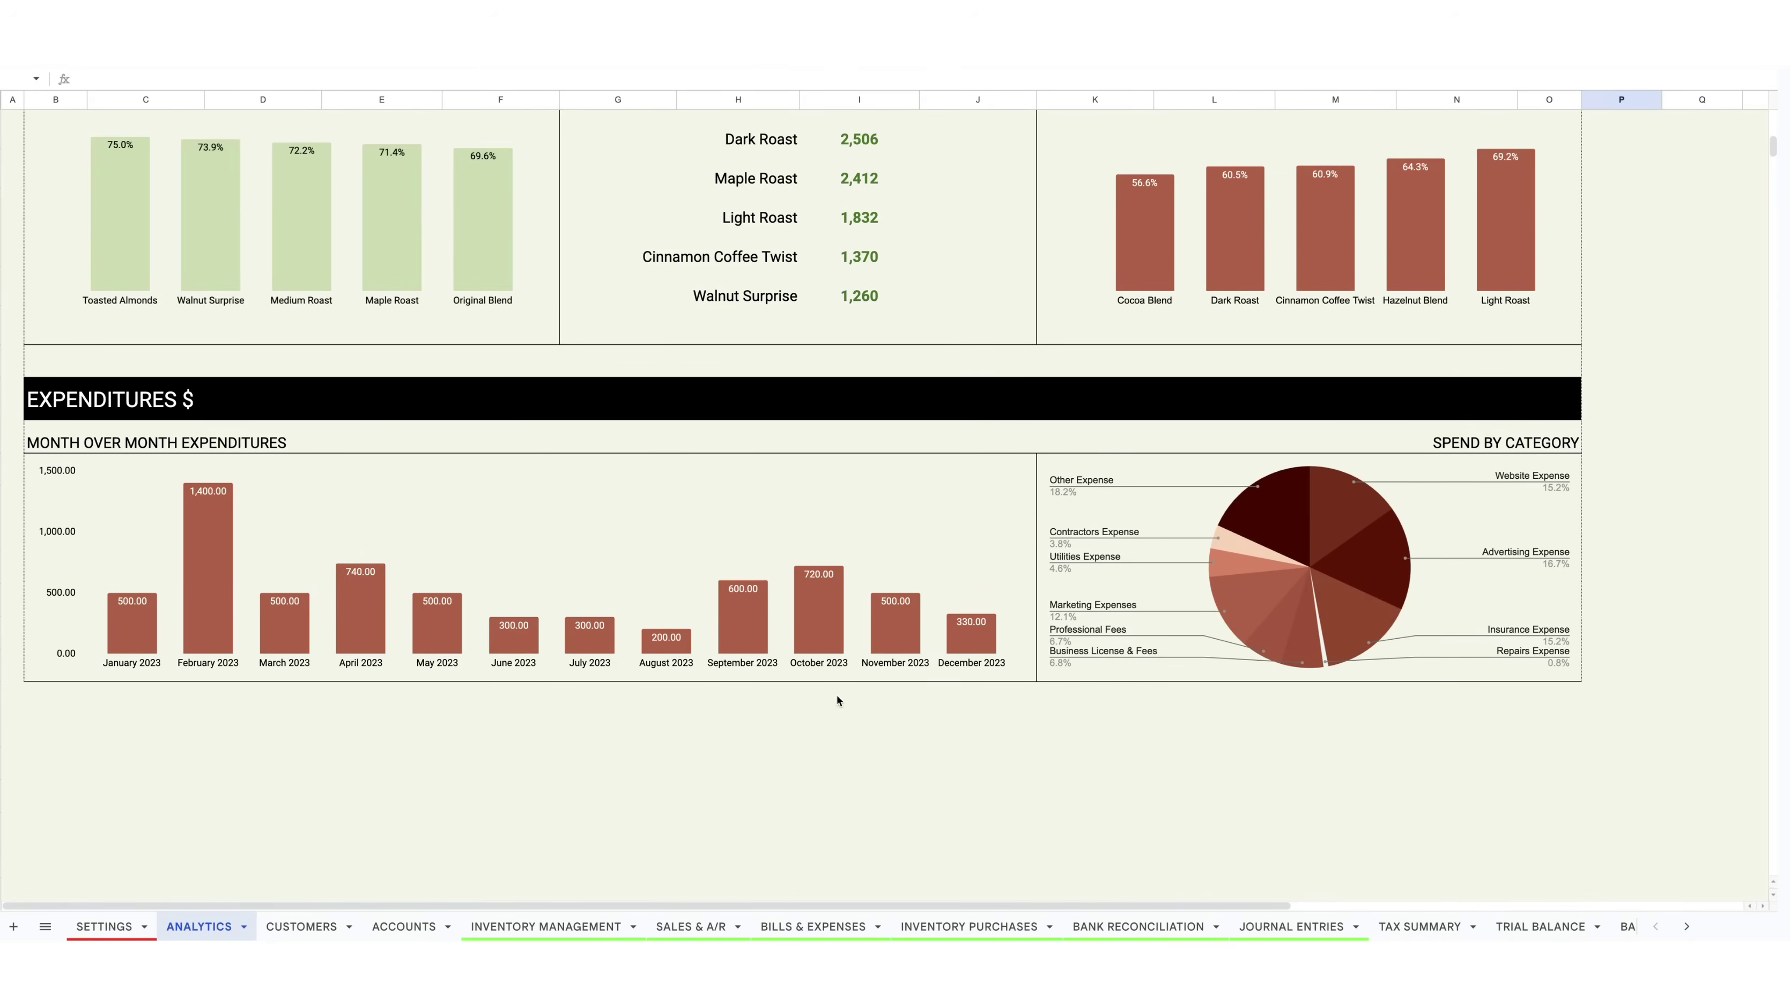
scroll(821, 672, up, 10)
scroll(822, 633, up, 4)
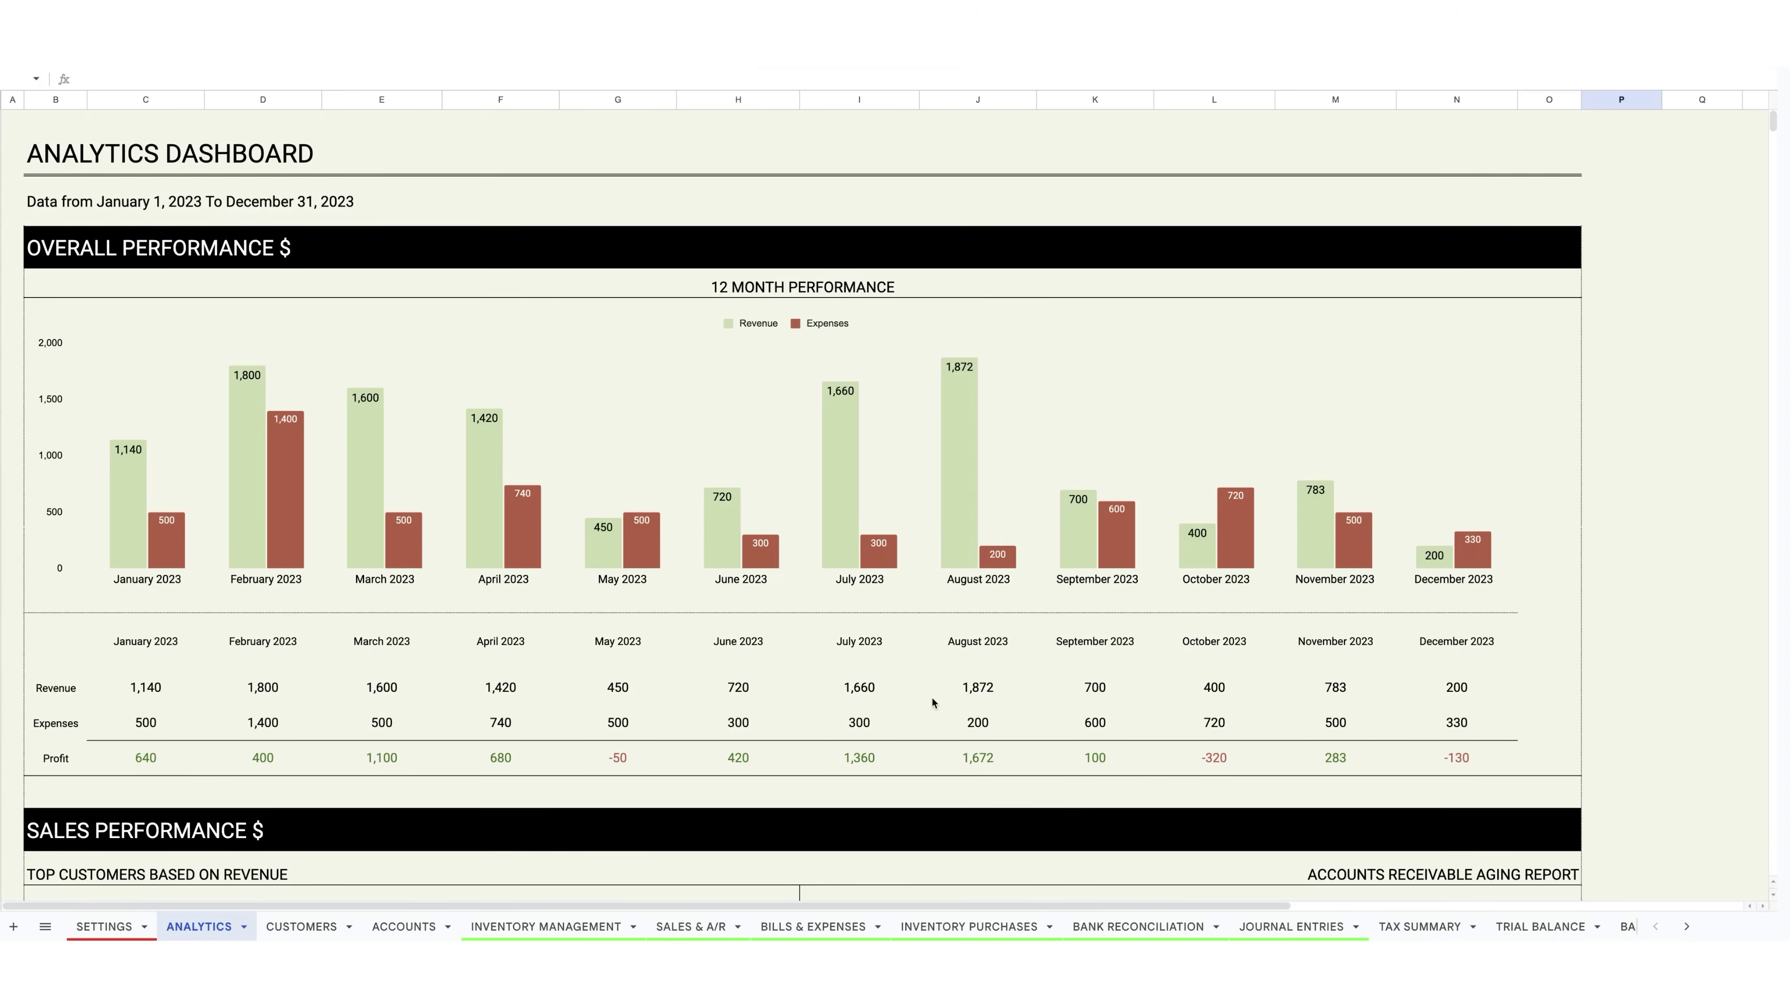
Step: Review the Inventory Management sheet's profit margin charts, stock item lists and product table
click(564, 933)
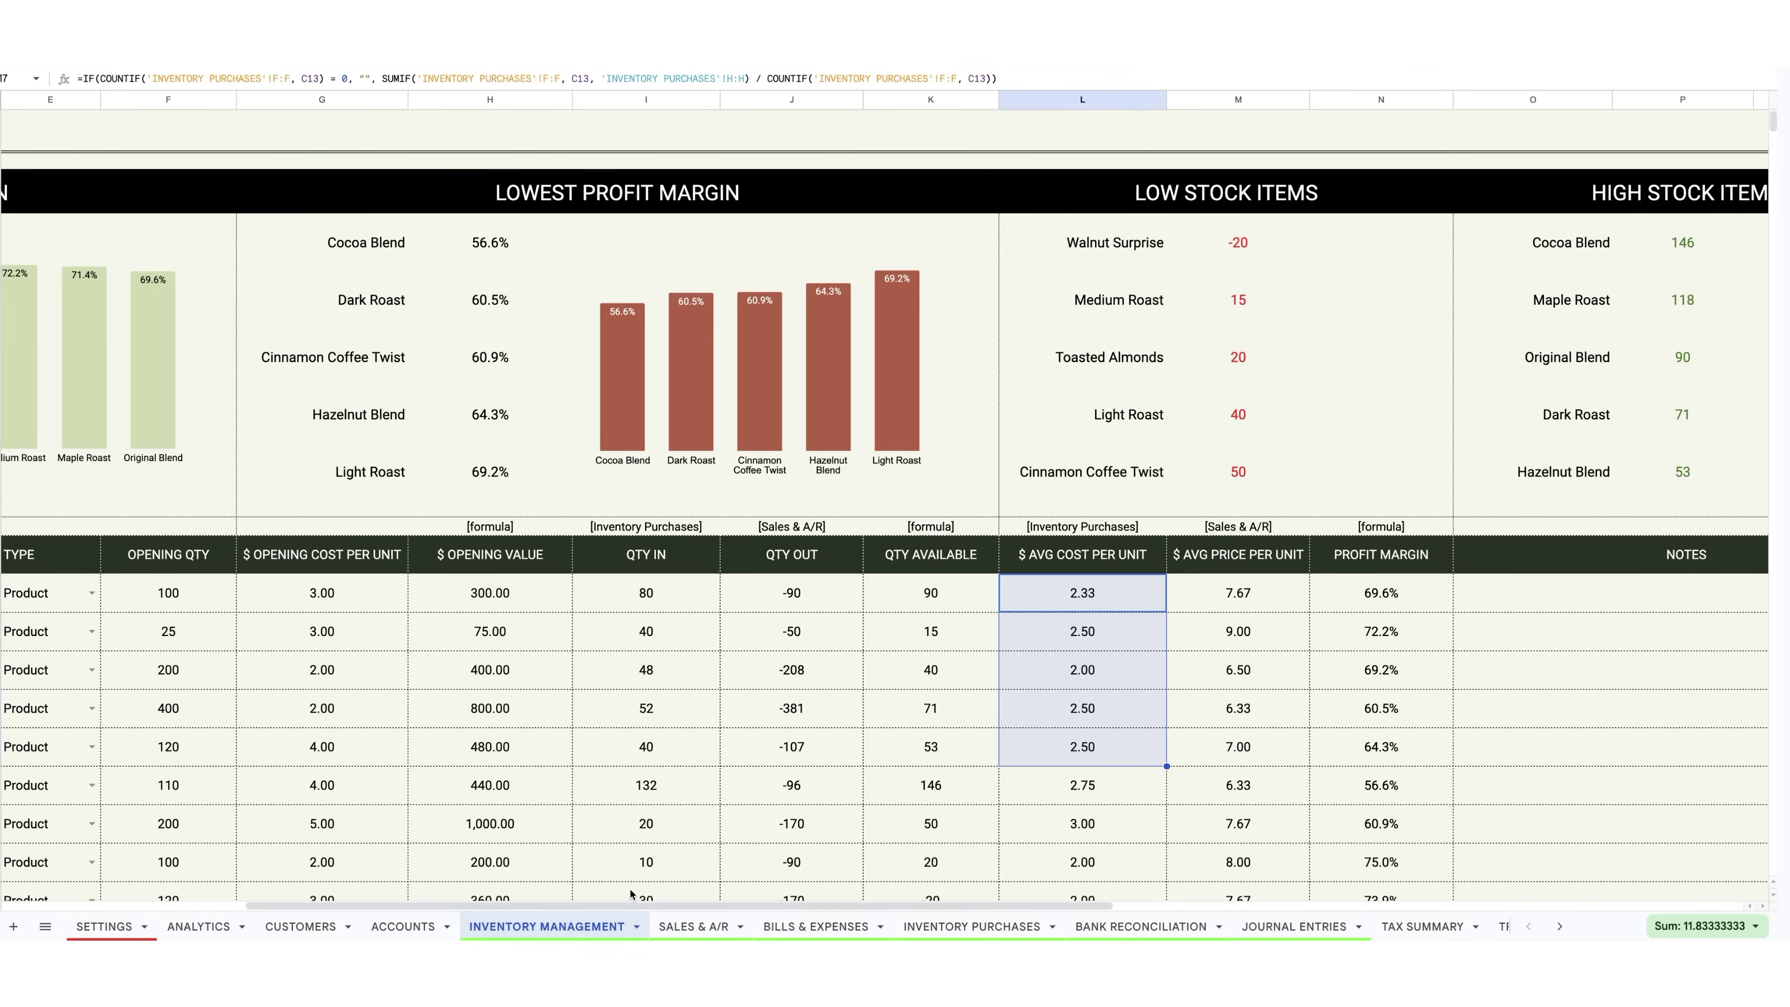
drag(631, 904, 361, 903)
scroll(522, 712, down, 3)
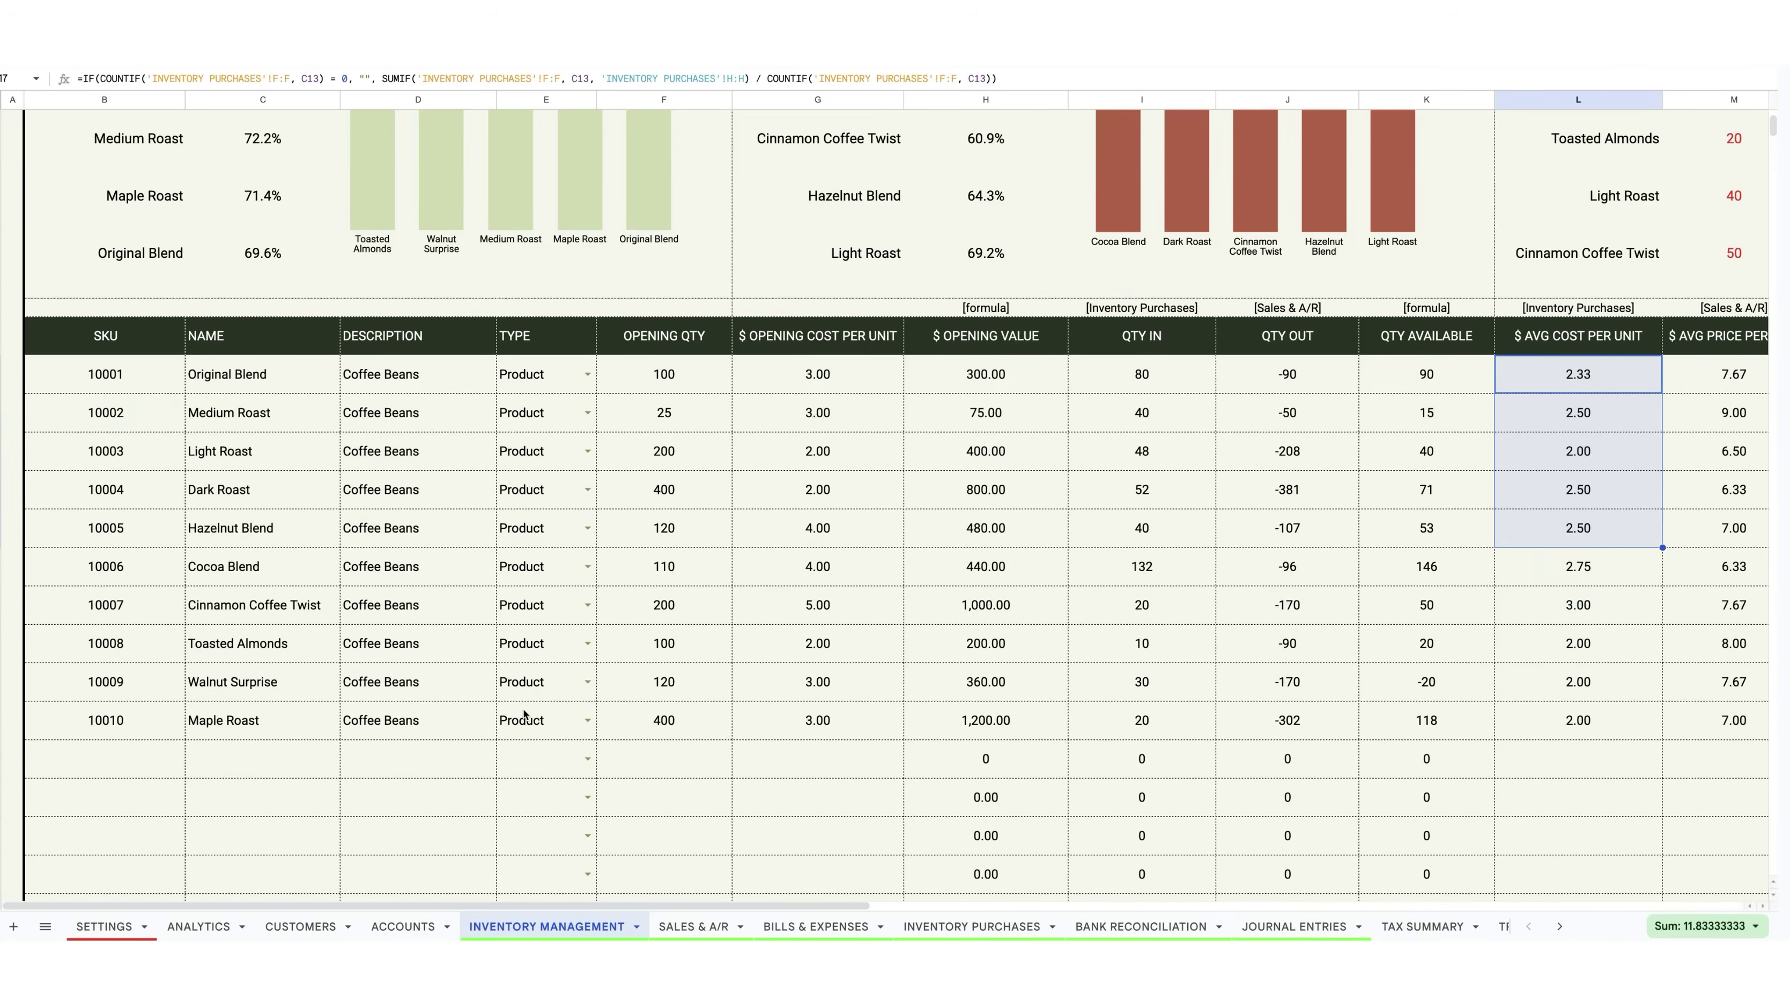
scroll(524, 715, up, 3)
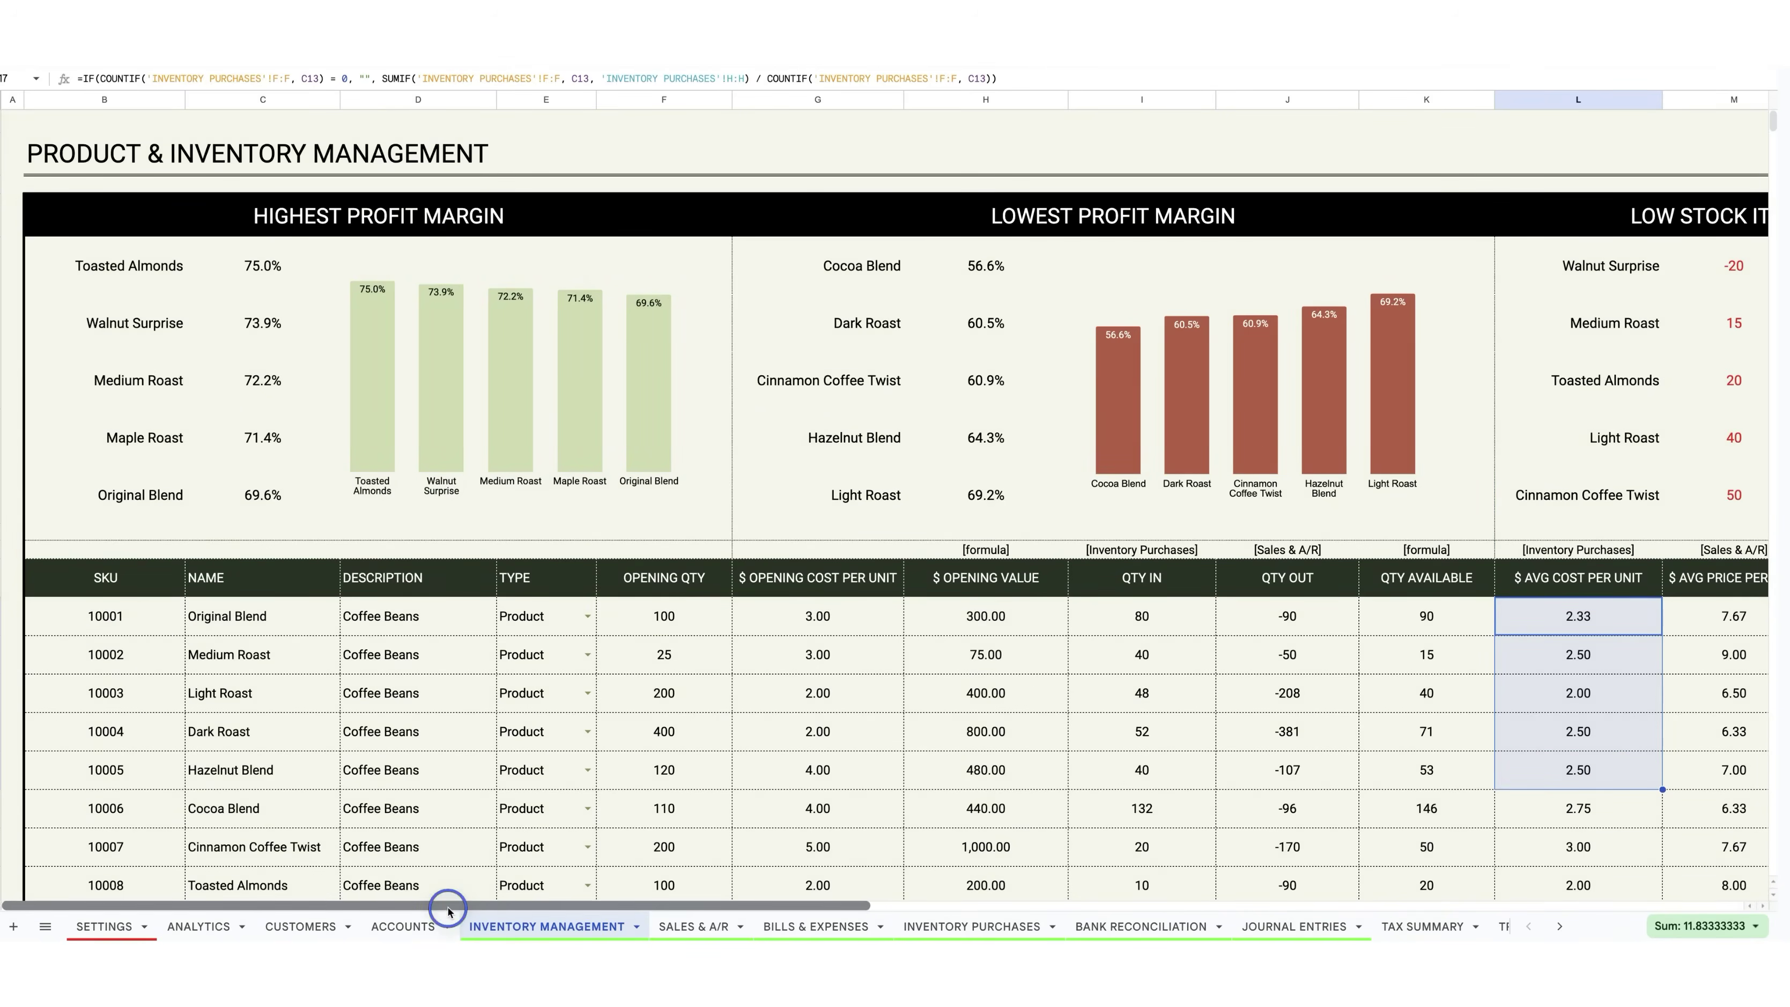
drag(447, 904, 724, 902)
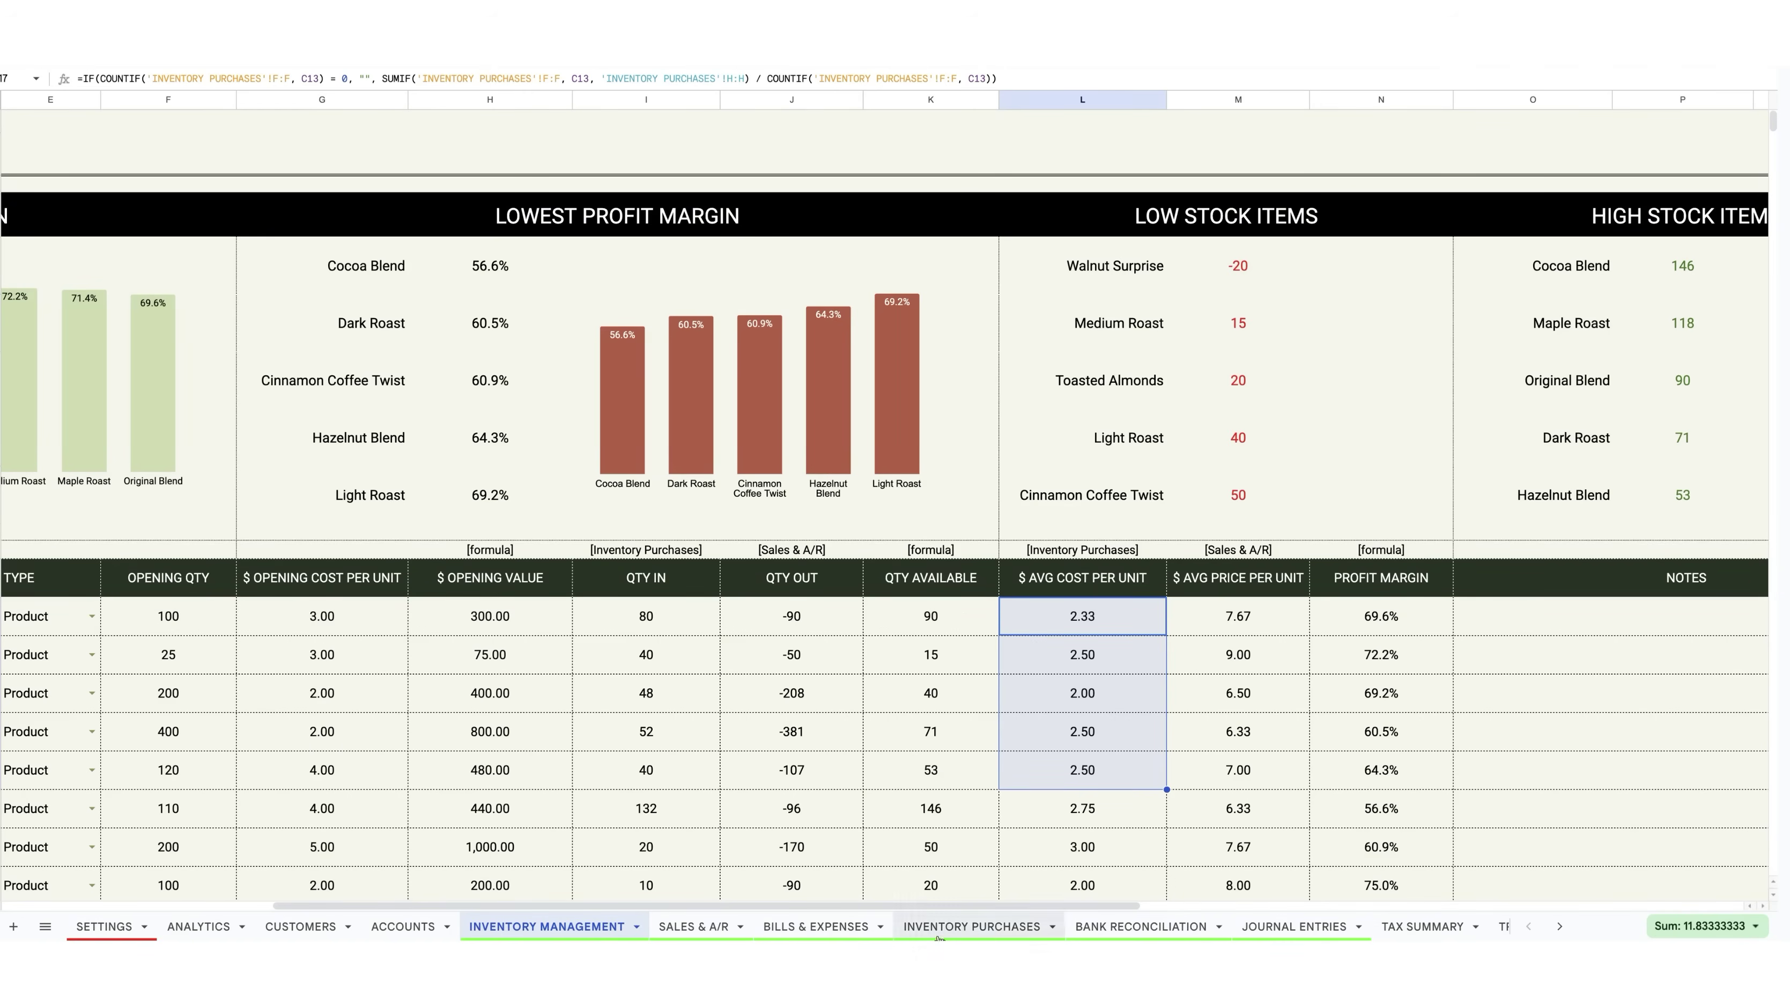
Step: Inspect the average cost per unit, average price per unit and profit margin columns of the product table
click(1086, 591)
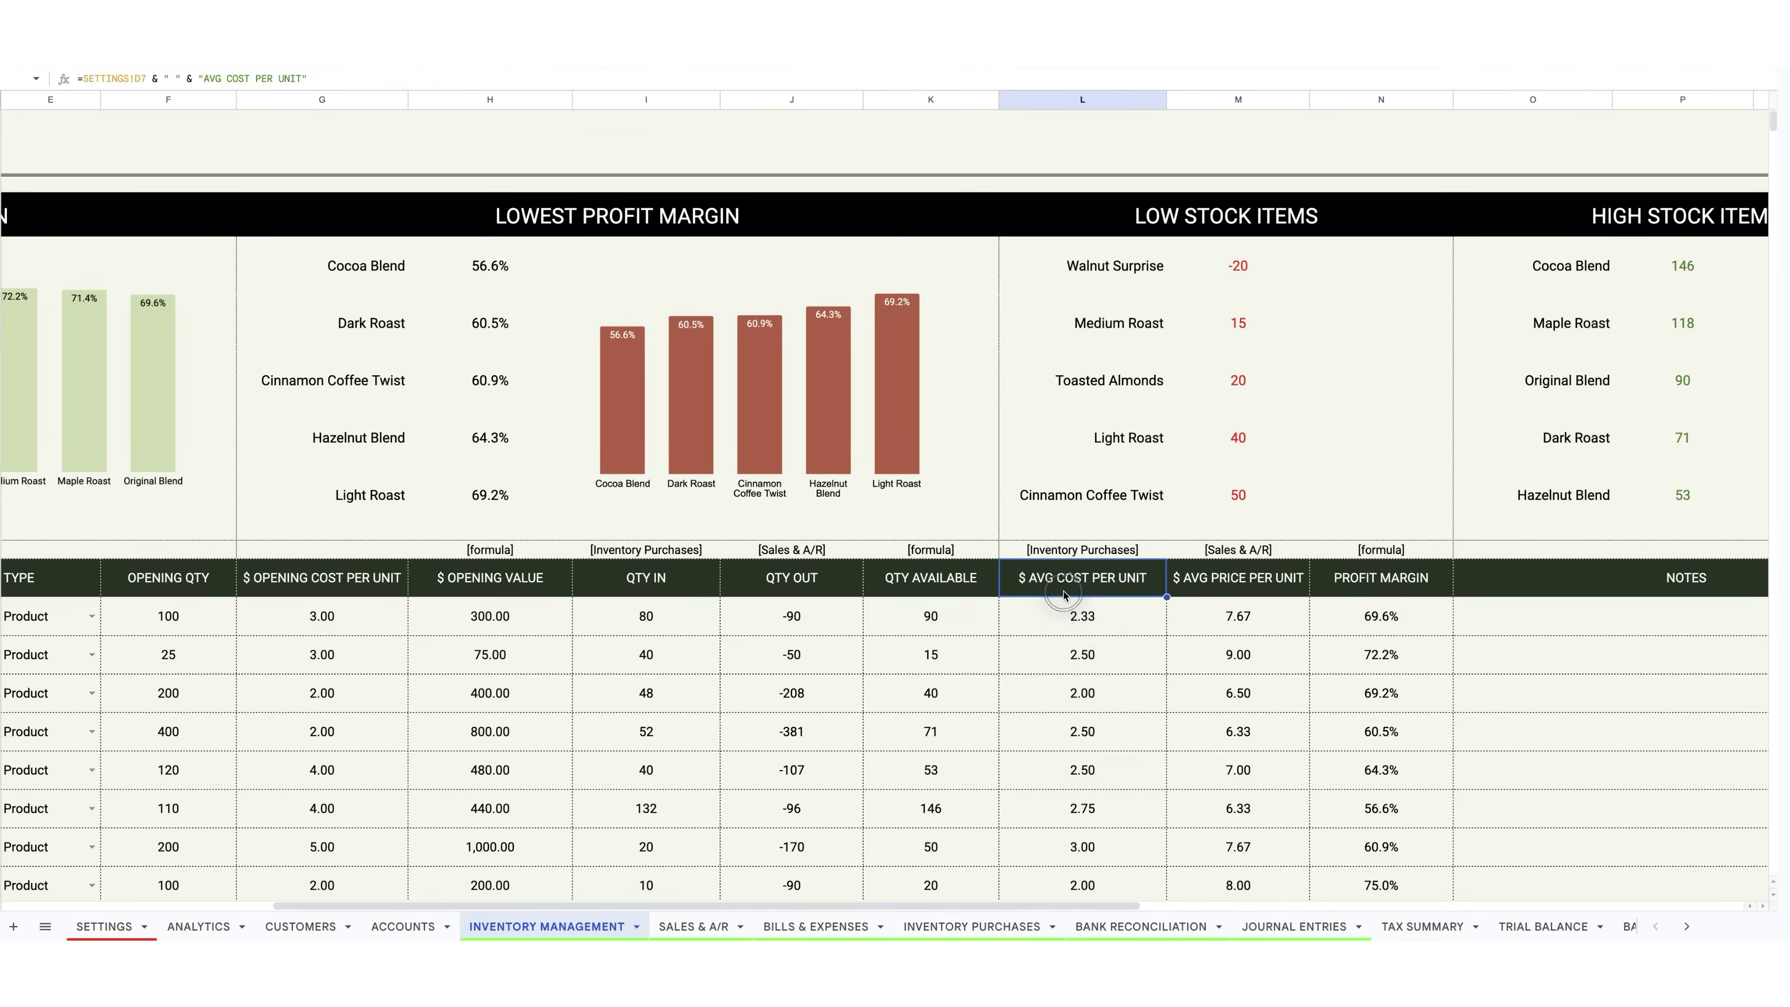
click(1240, 583)
click(1362, 575)
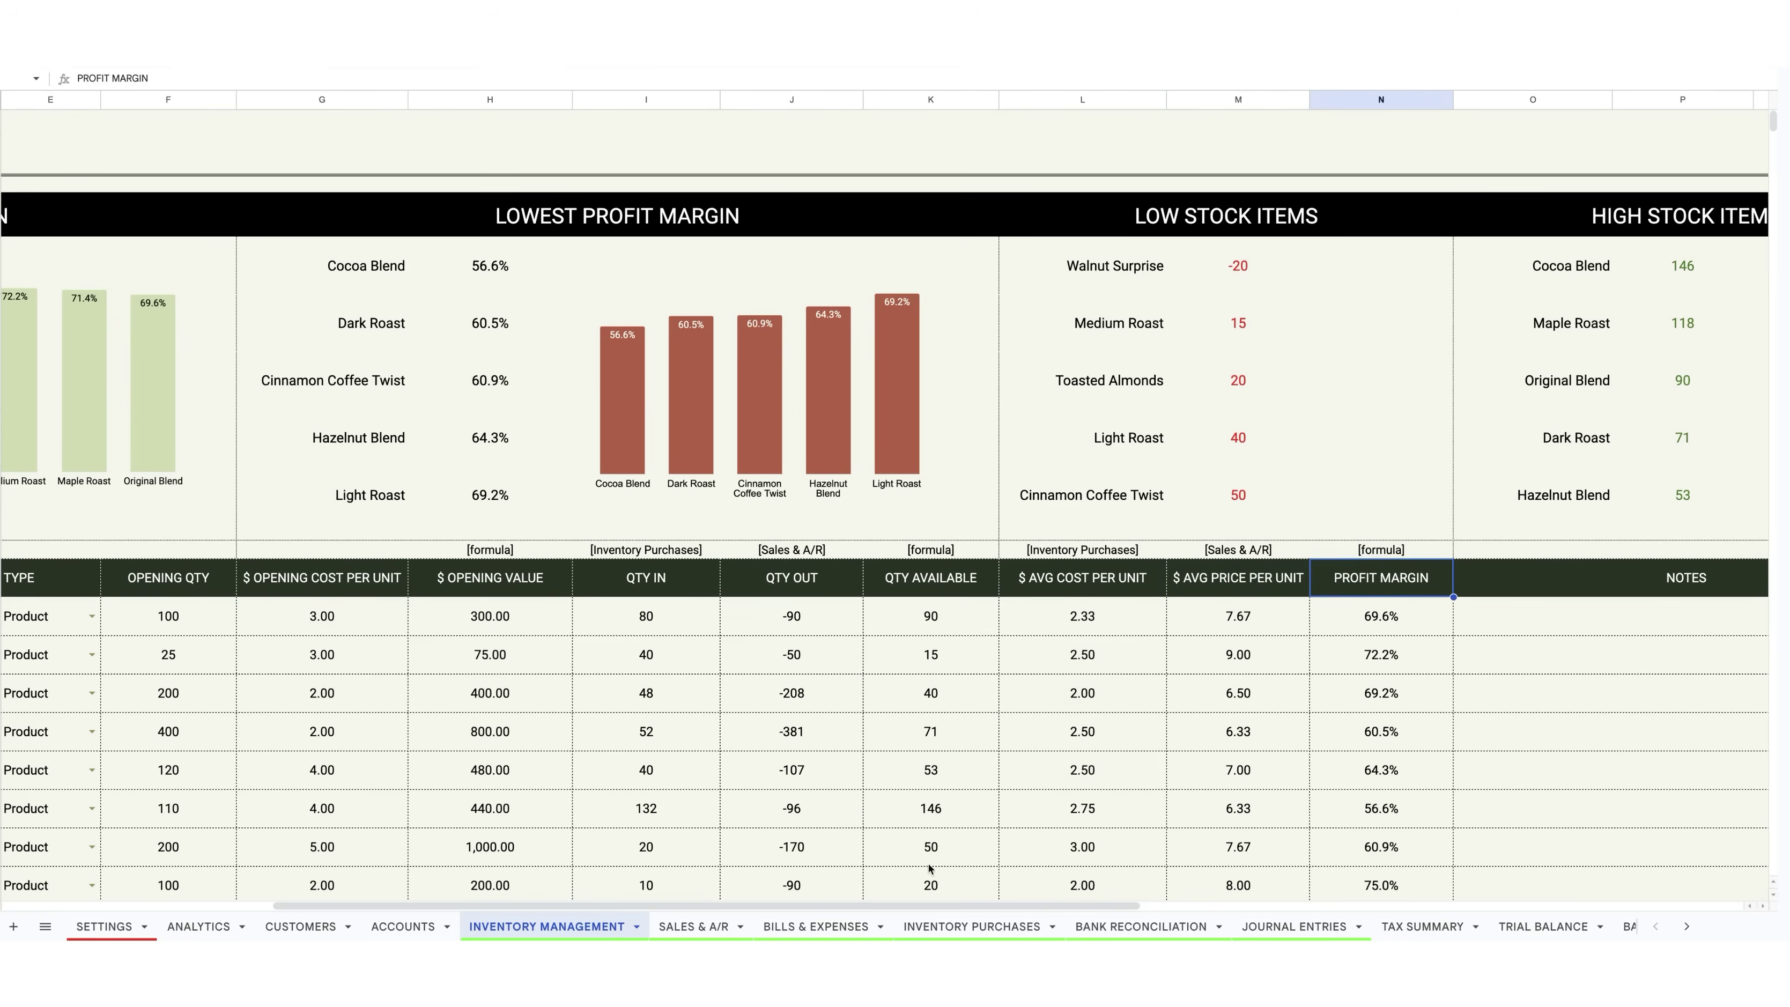
drag(897, 906, 614, 911)
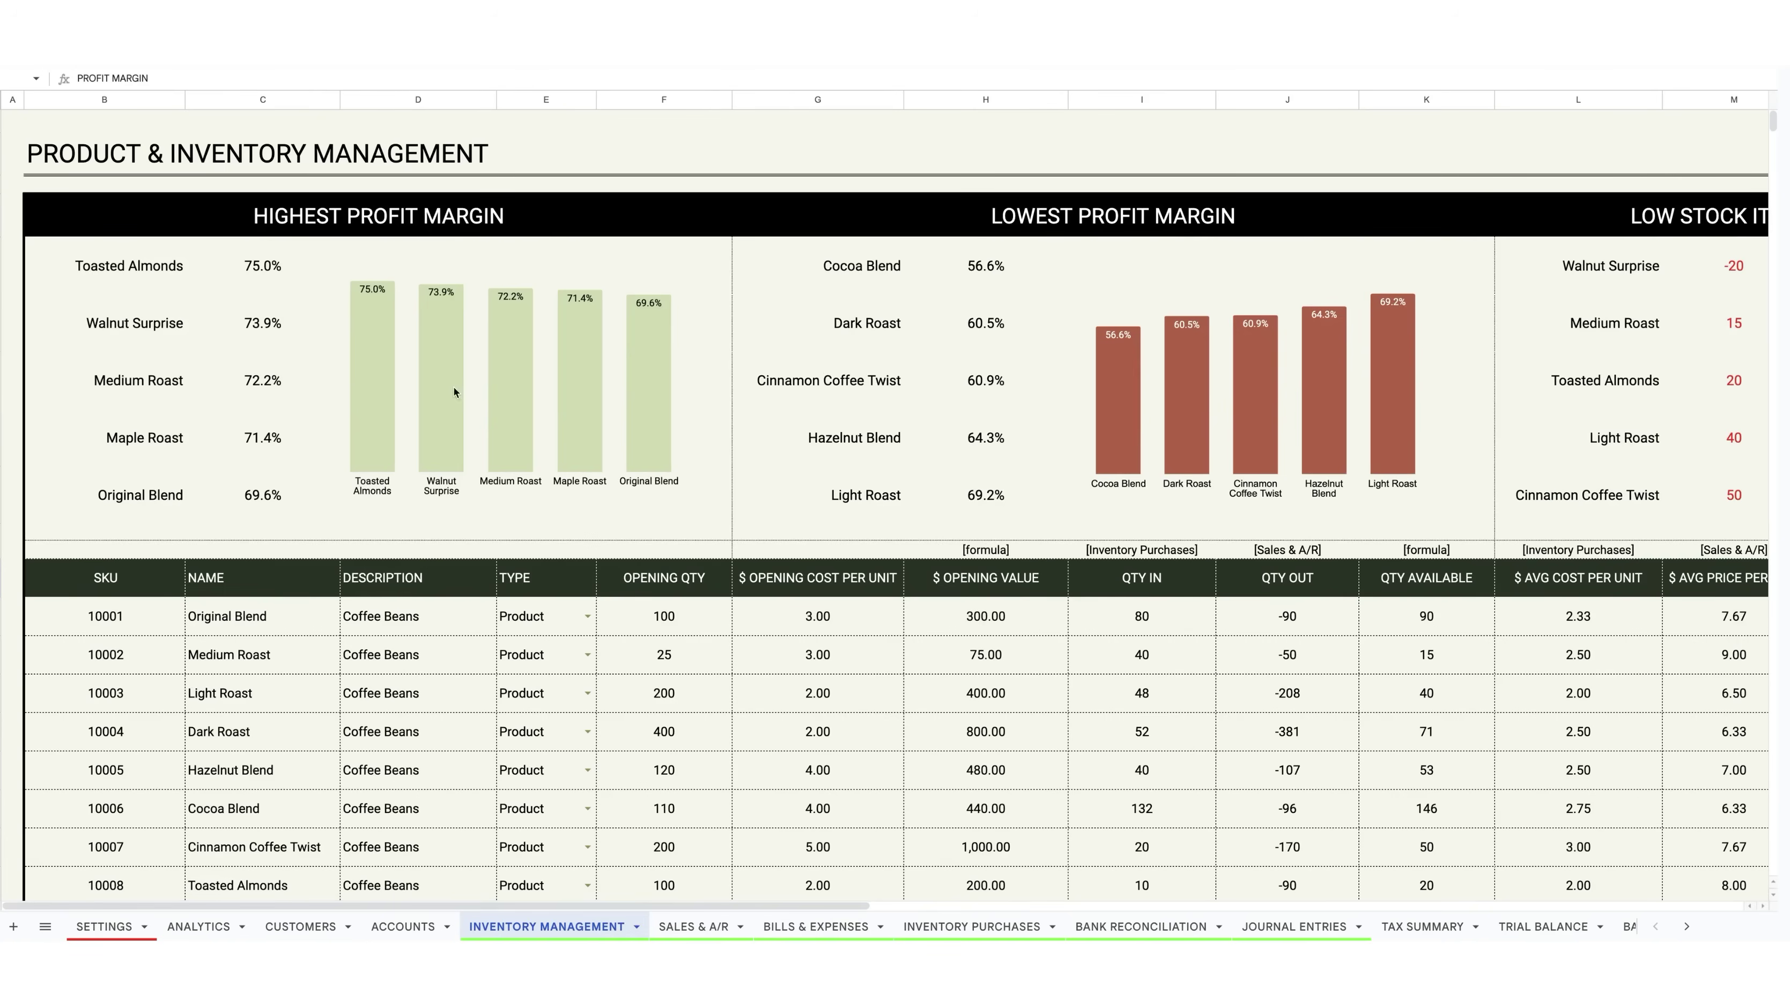
drag(776, 907, 697, 915)
Step: View the Bank Reconciliation sheet and examine the Trial Balance down to its total debit and credit cells
click(1118, 926)
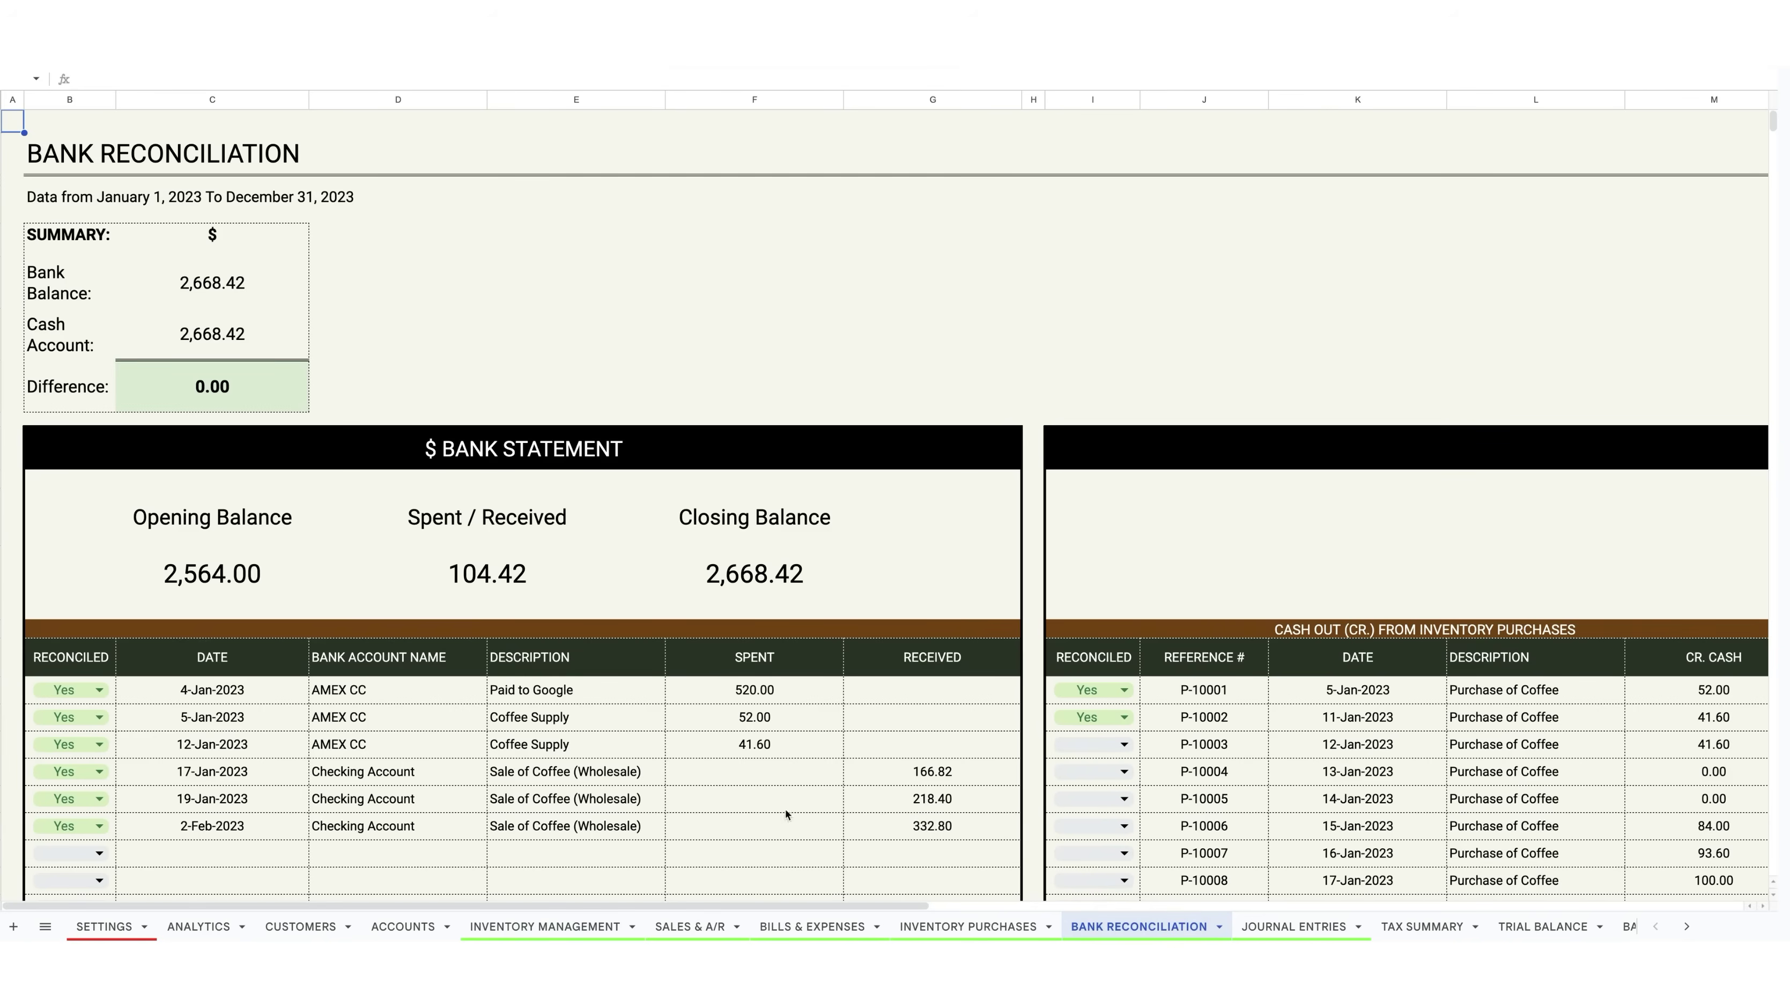
click(1563, 932)
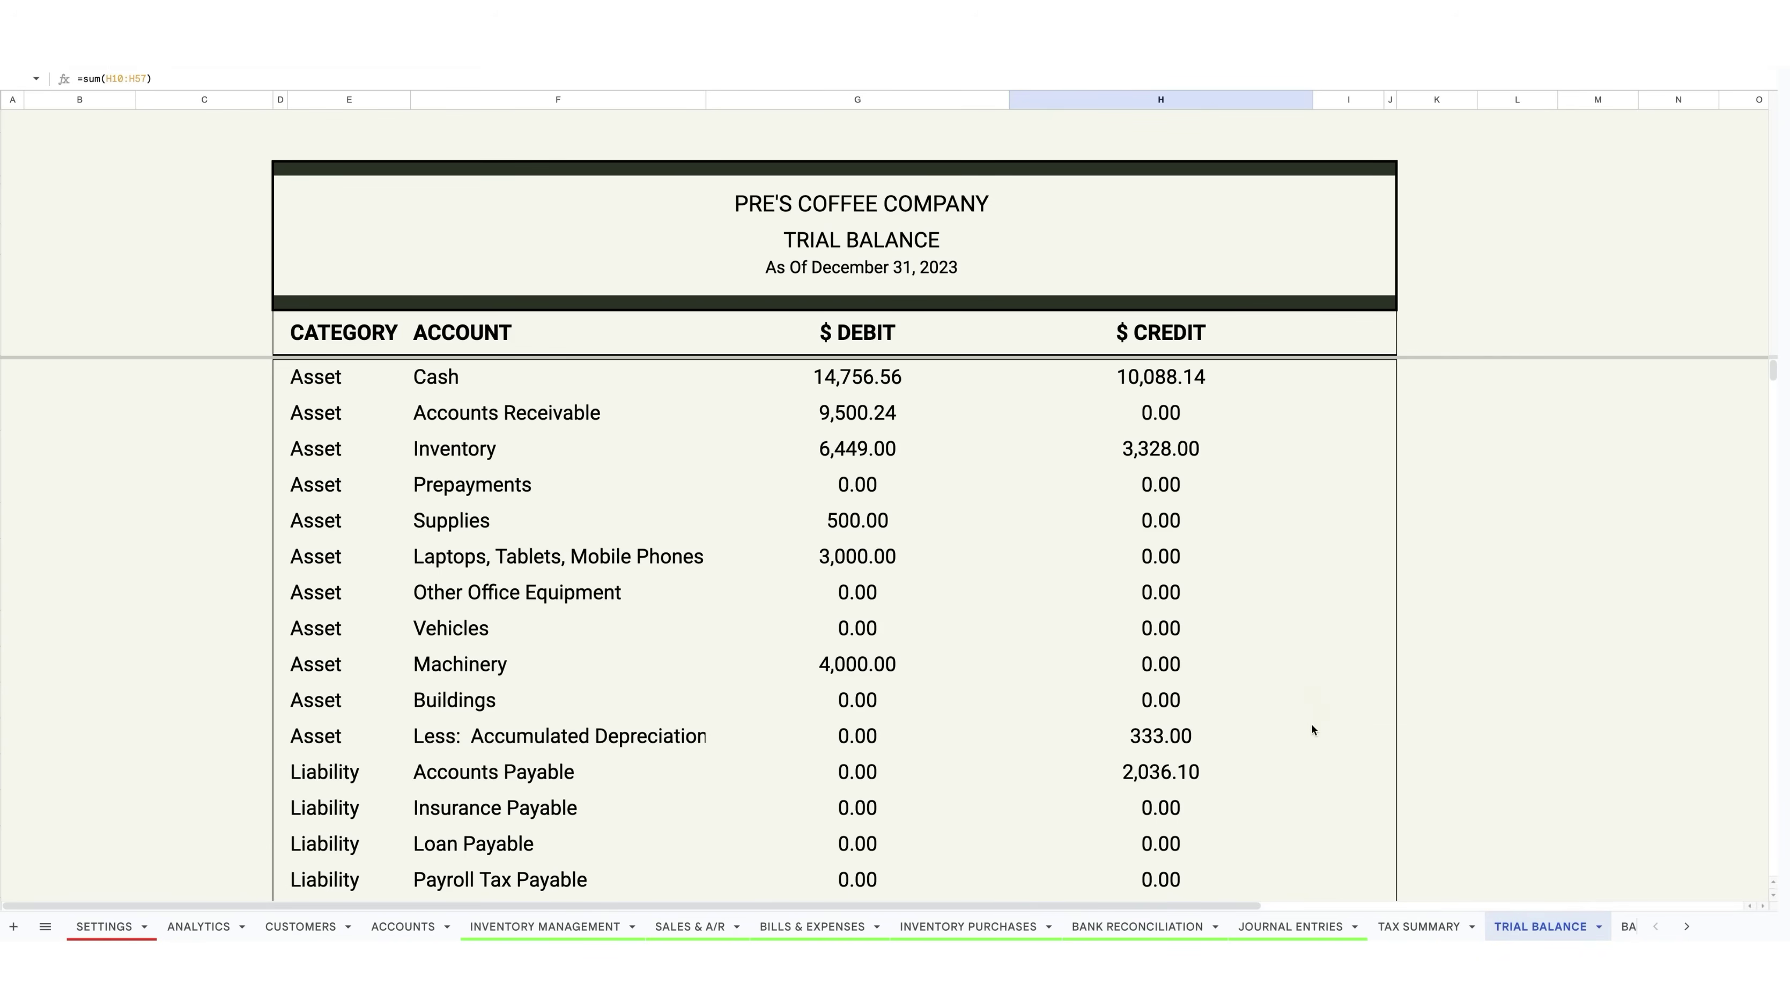
scroll(1307, 727, down, 5)
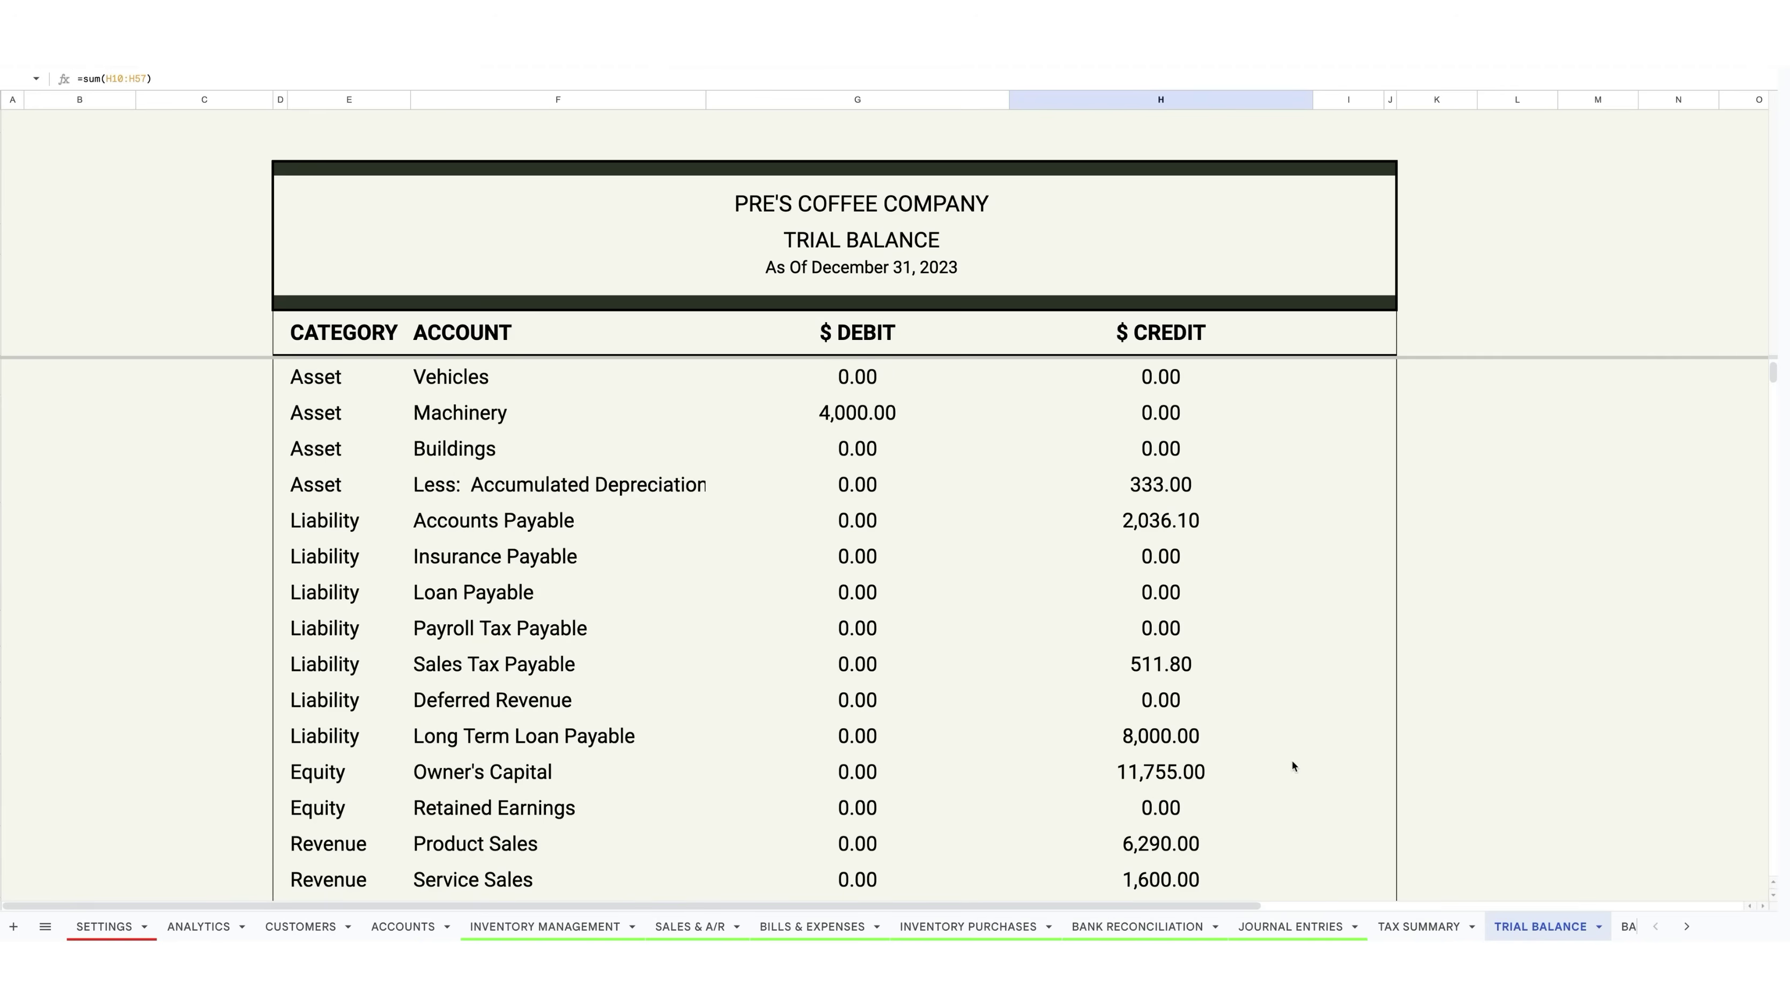
scroll(1292, 769, down, 8)
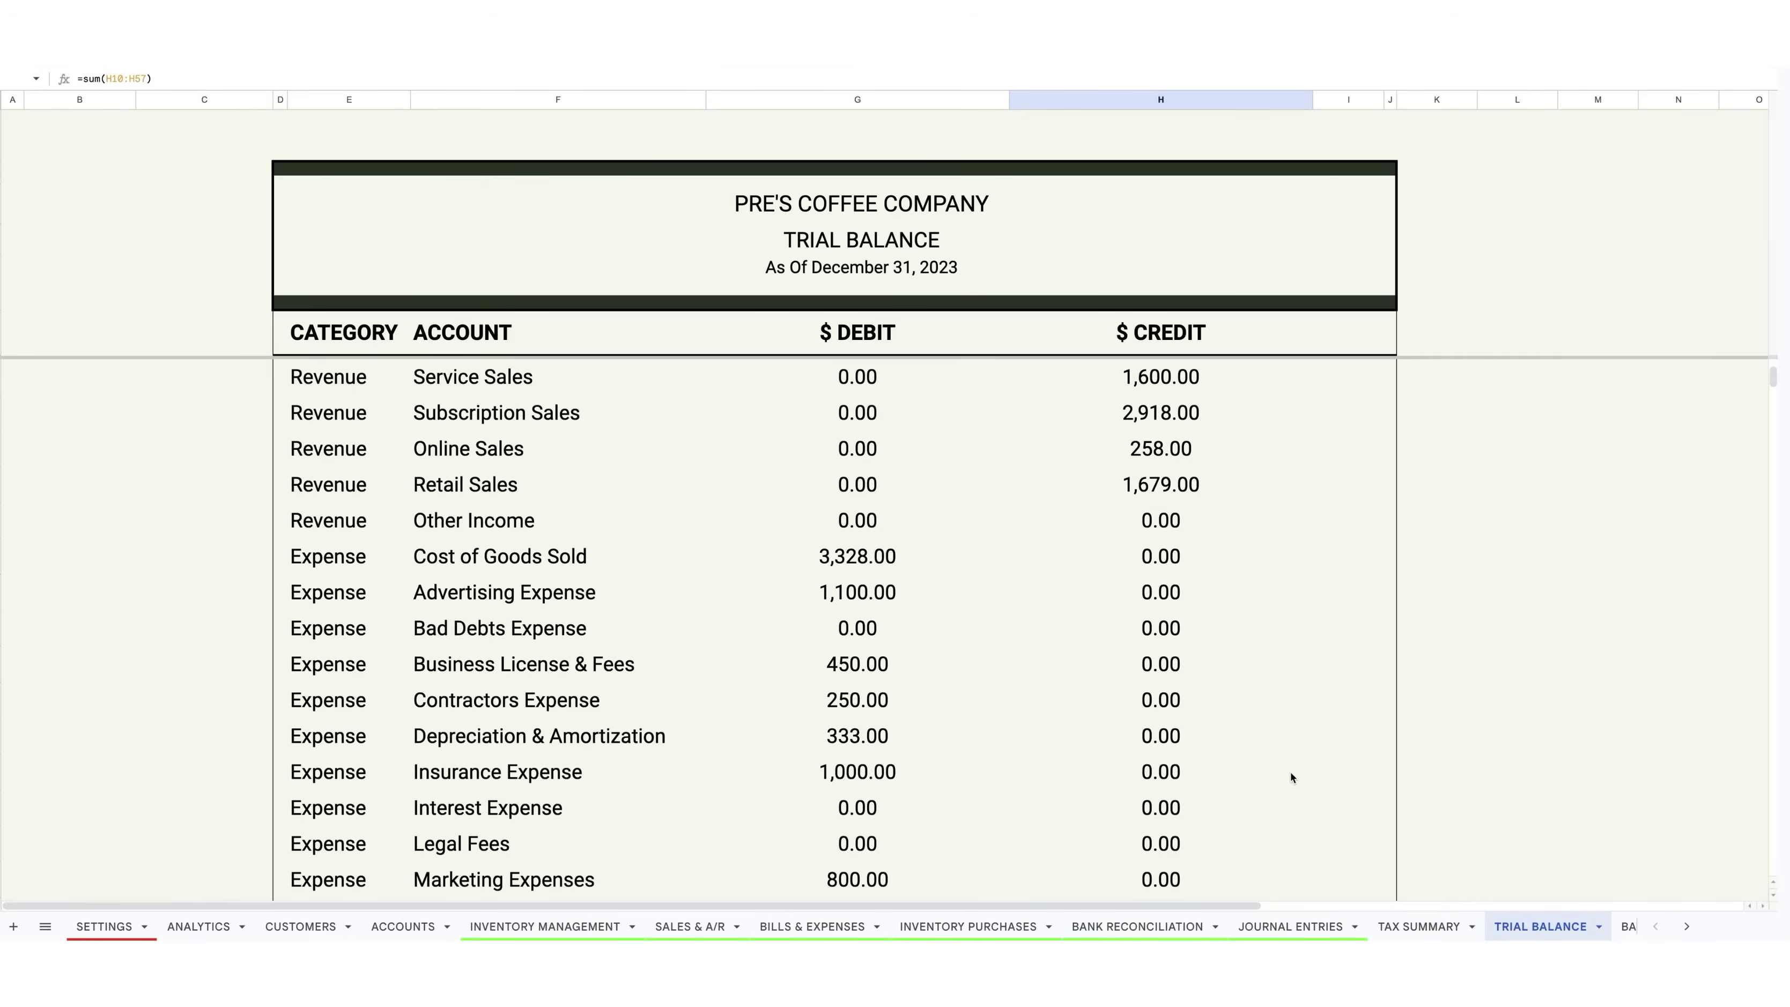
scroll(1291, 772, down, 10)
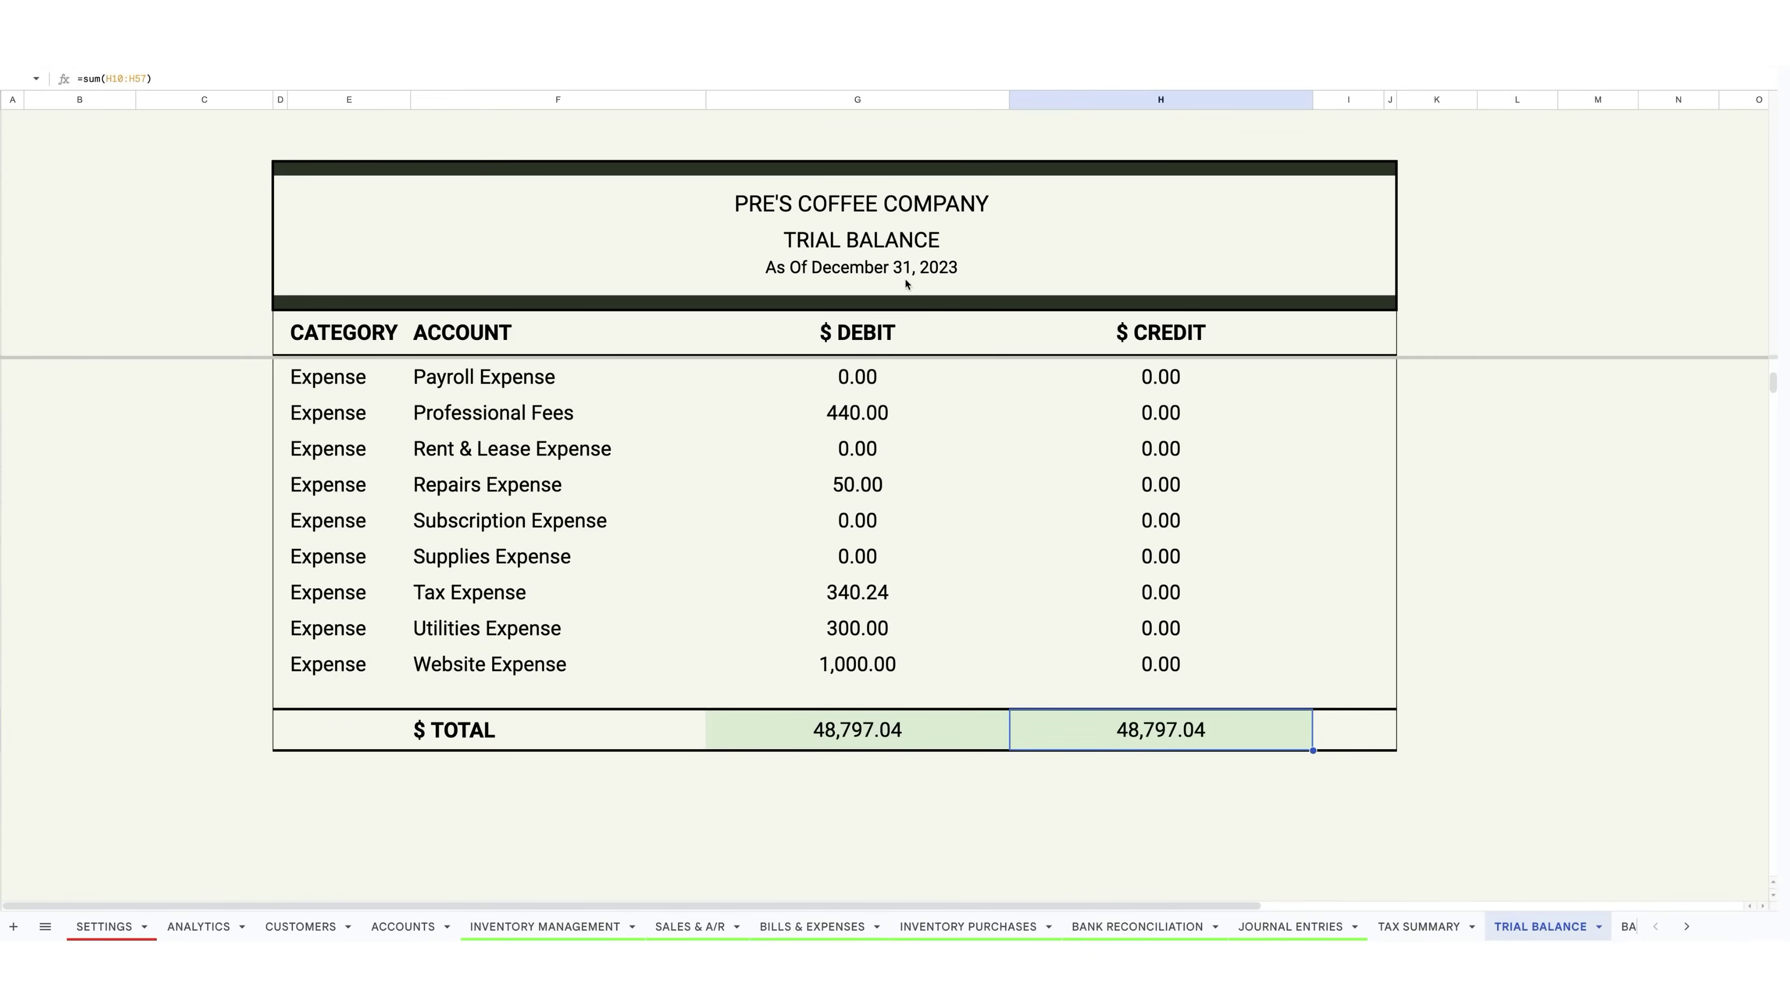
click(929, 817)
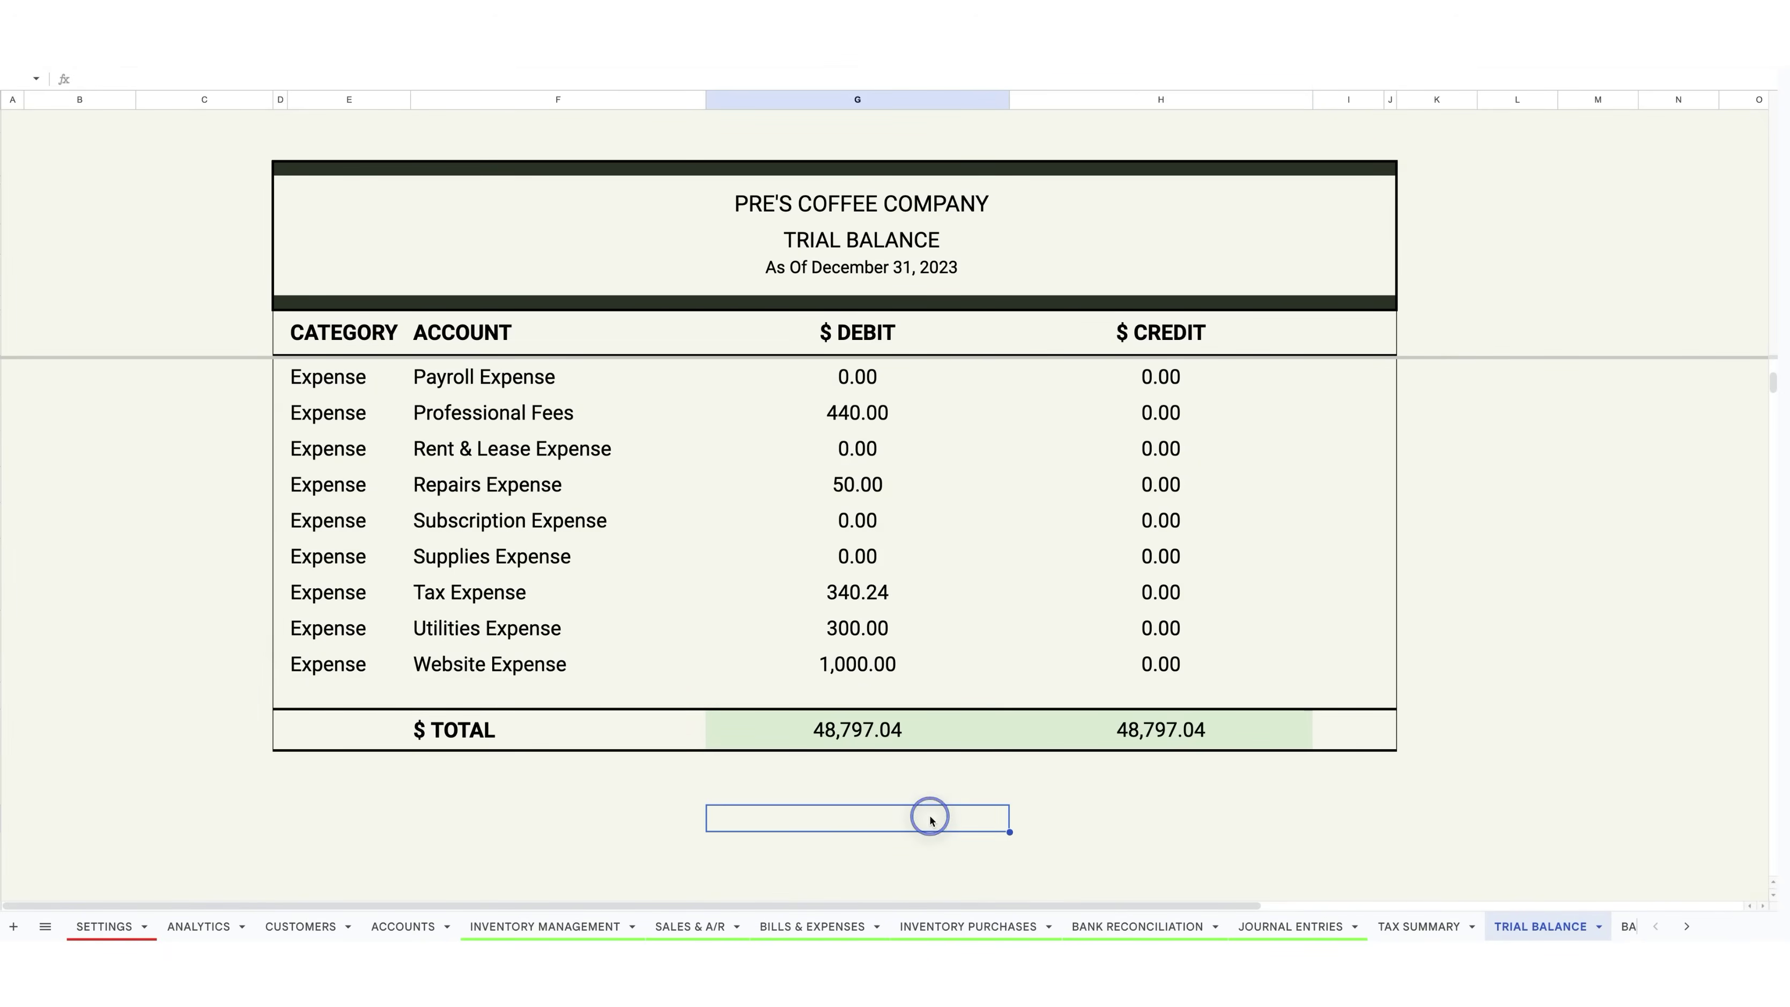
click(889, 737)
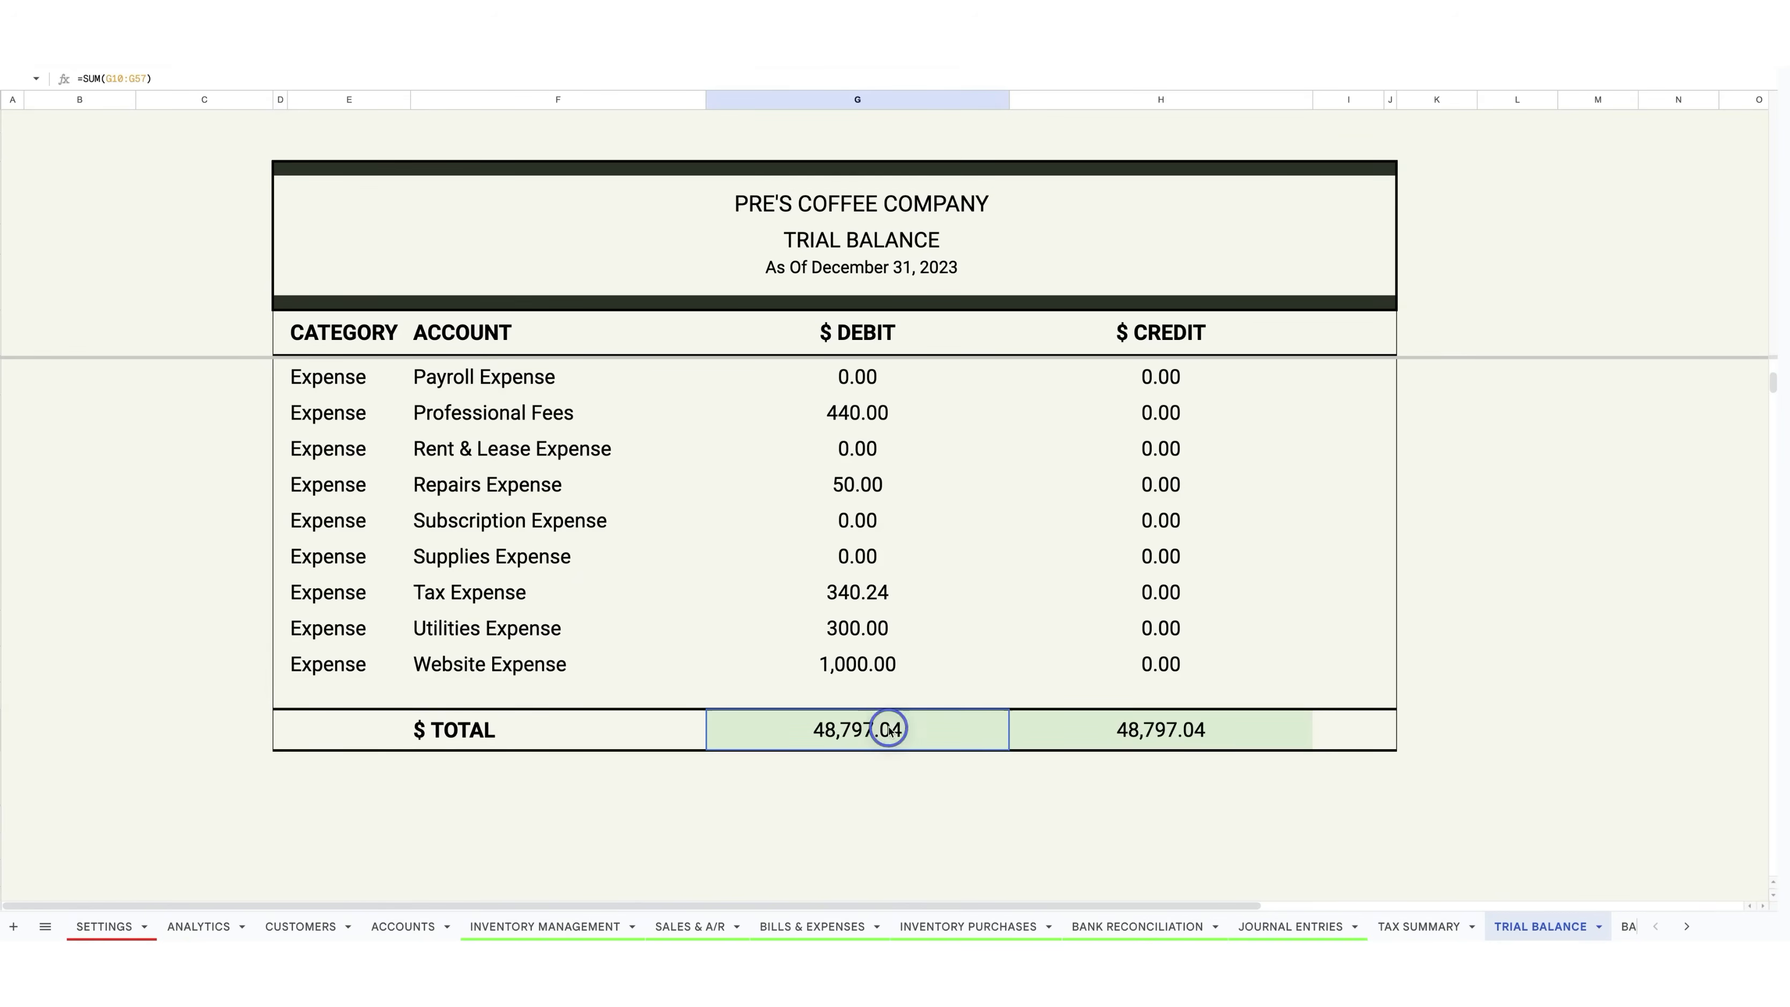
click(1146, 733)
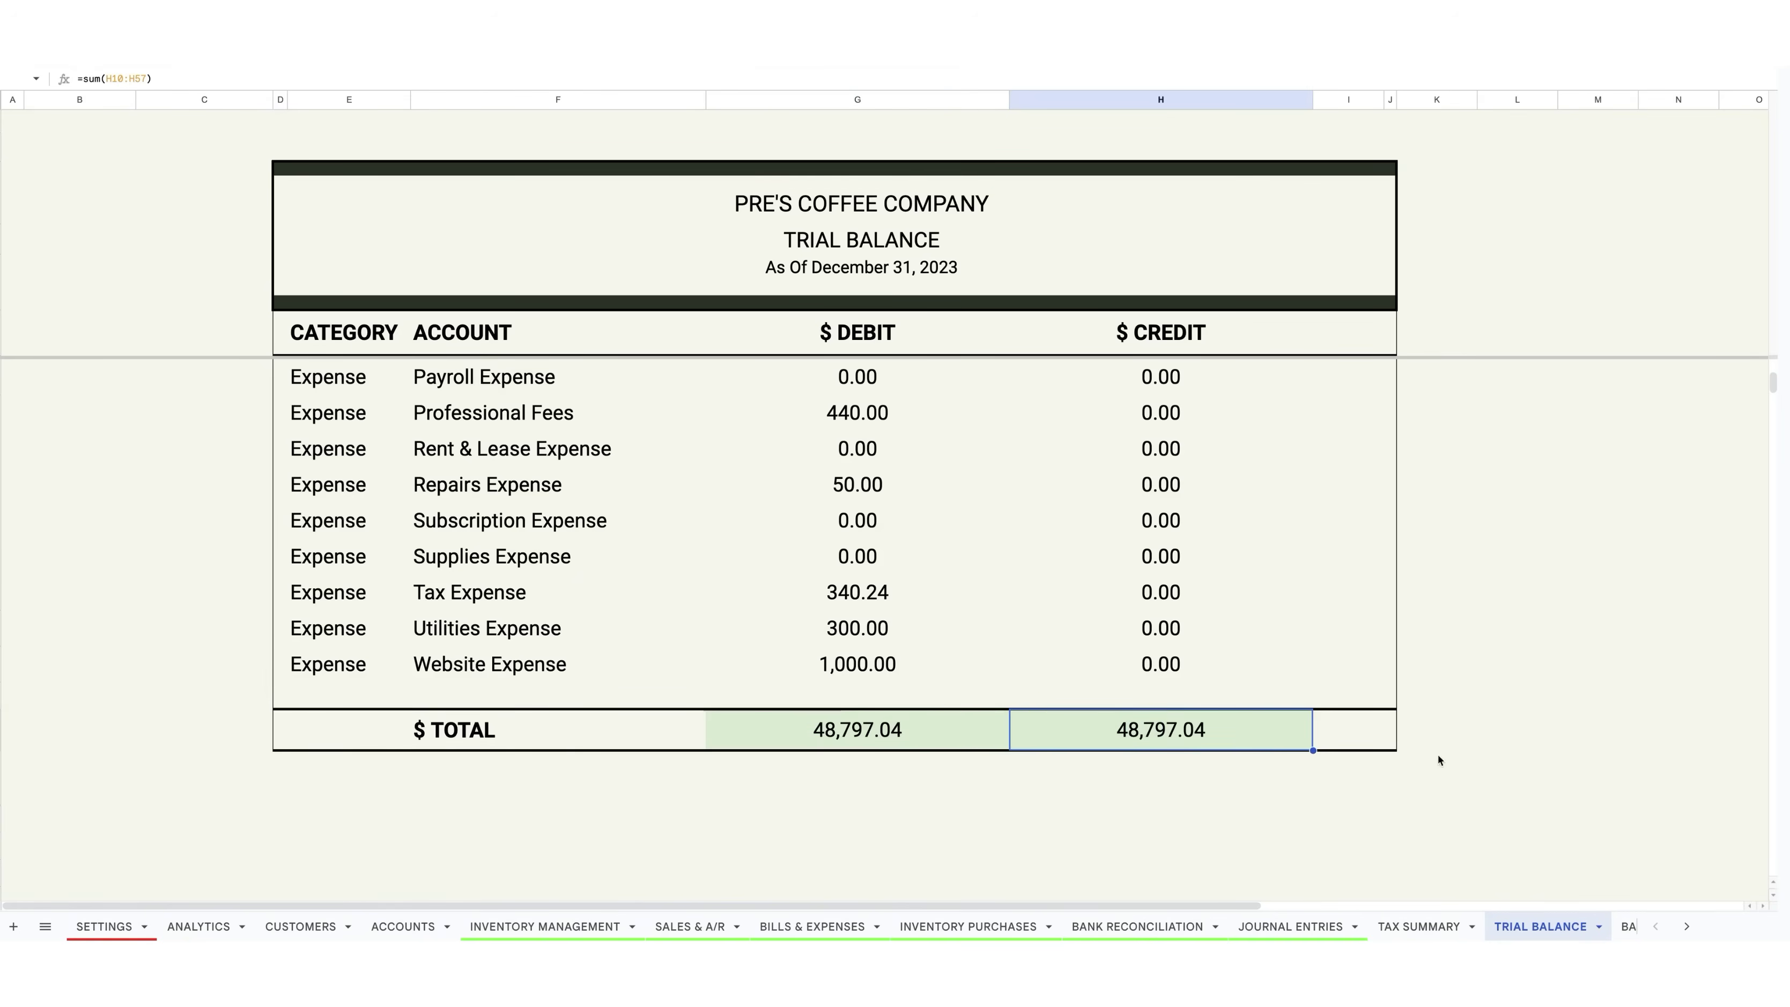
click(1547, 705)
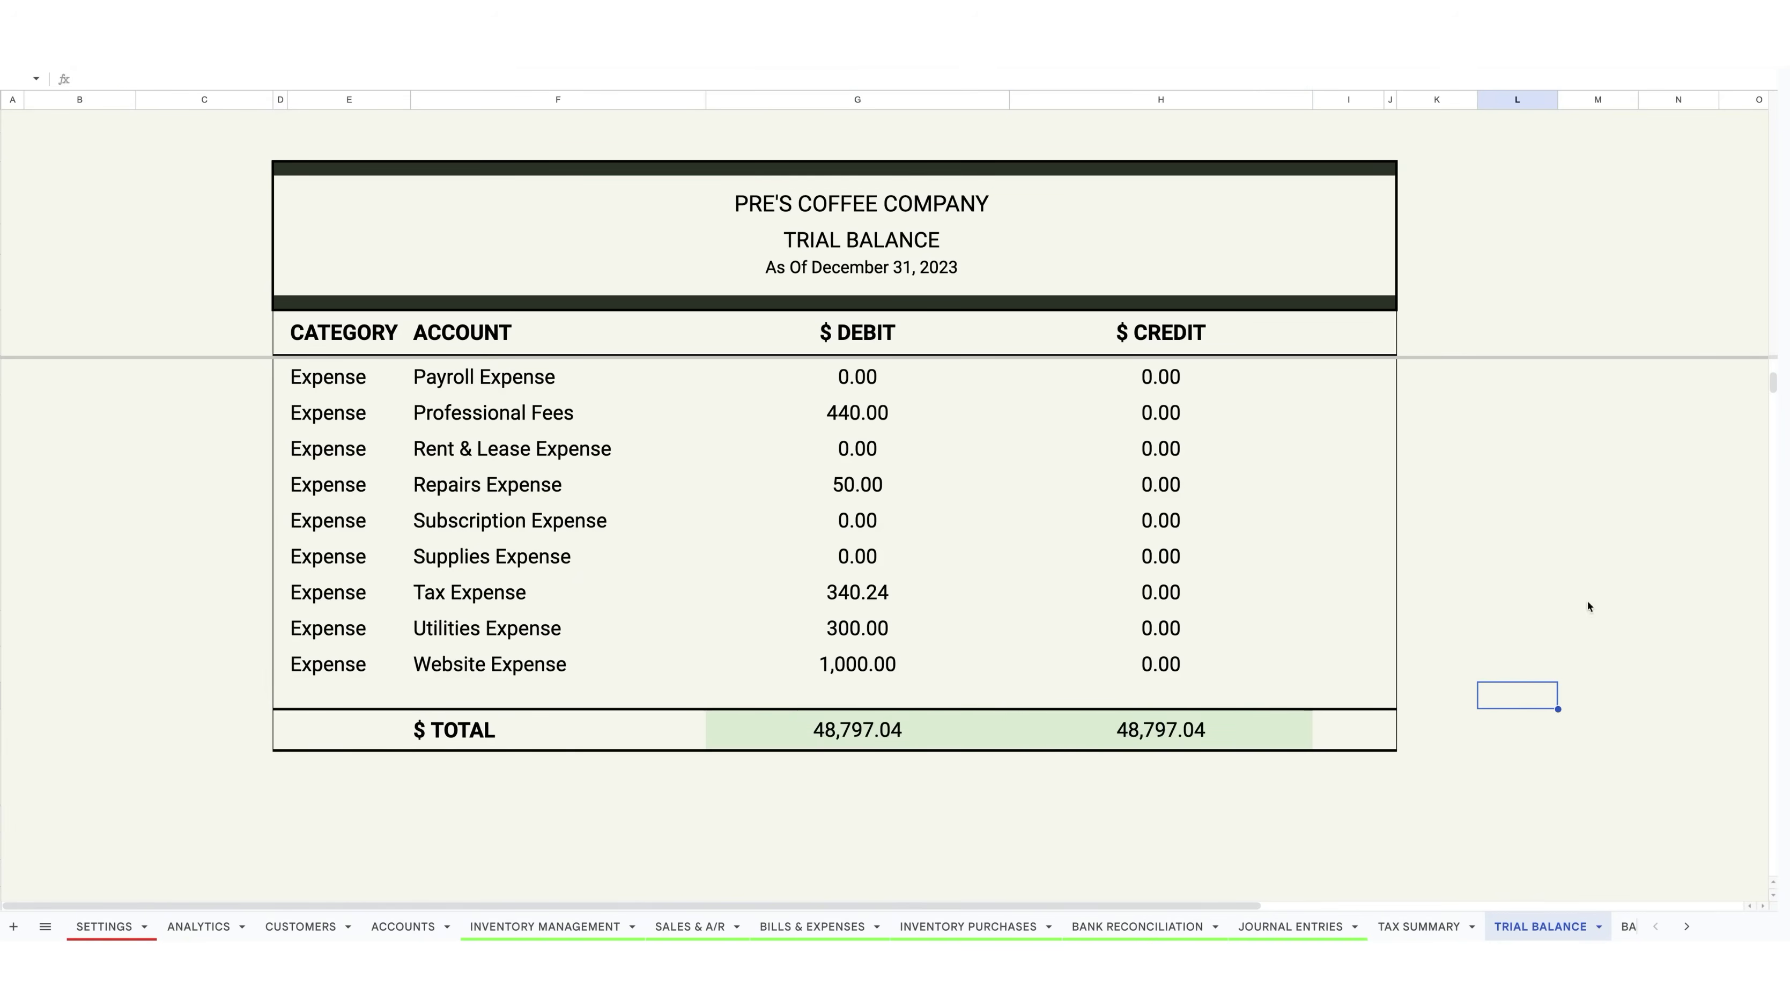
Step: Review the Balance Sheet from its liabilities down to total liabilities and equity
click(1687, 926)
click(1450, 930)
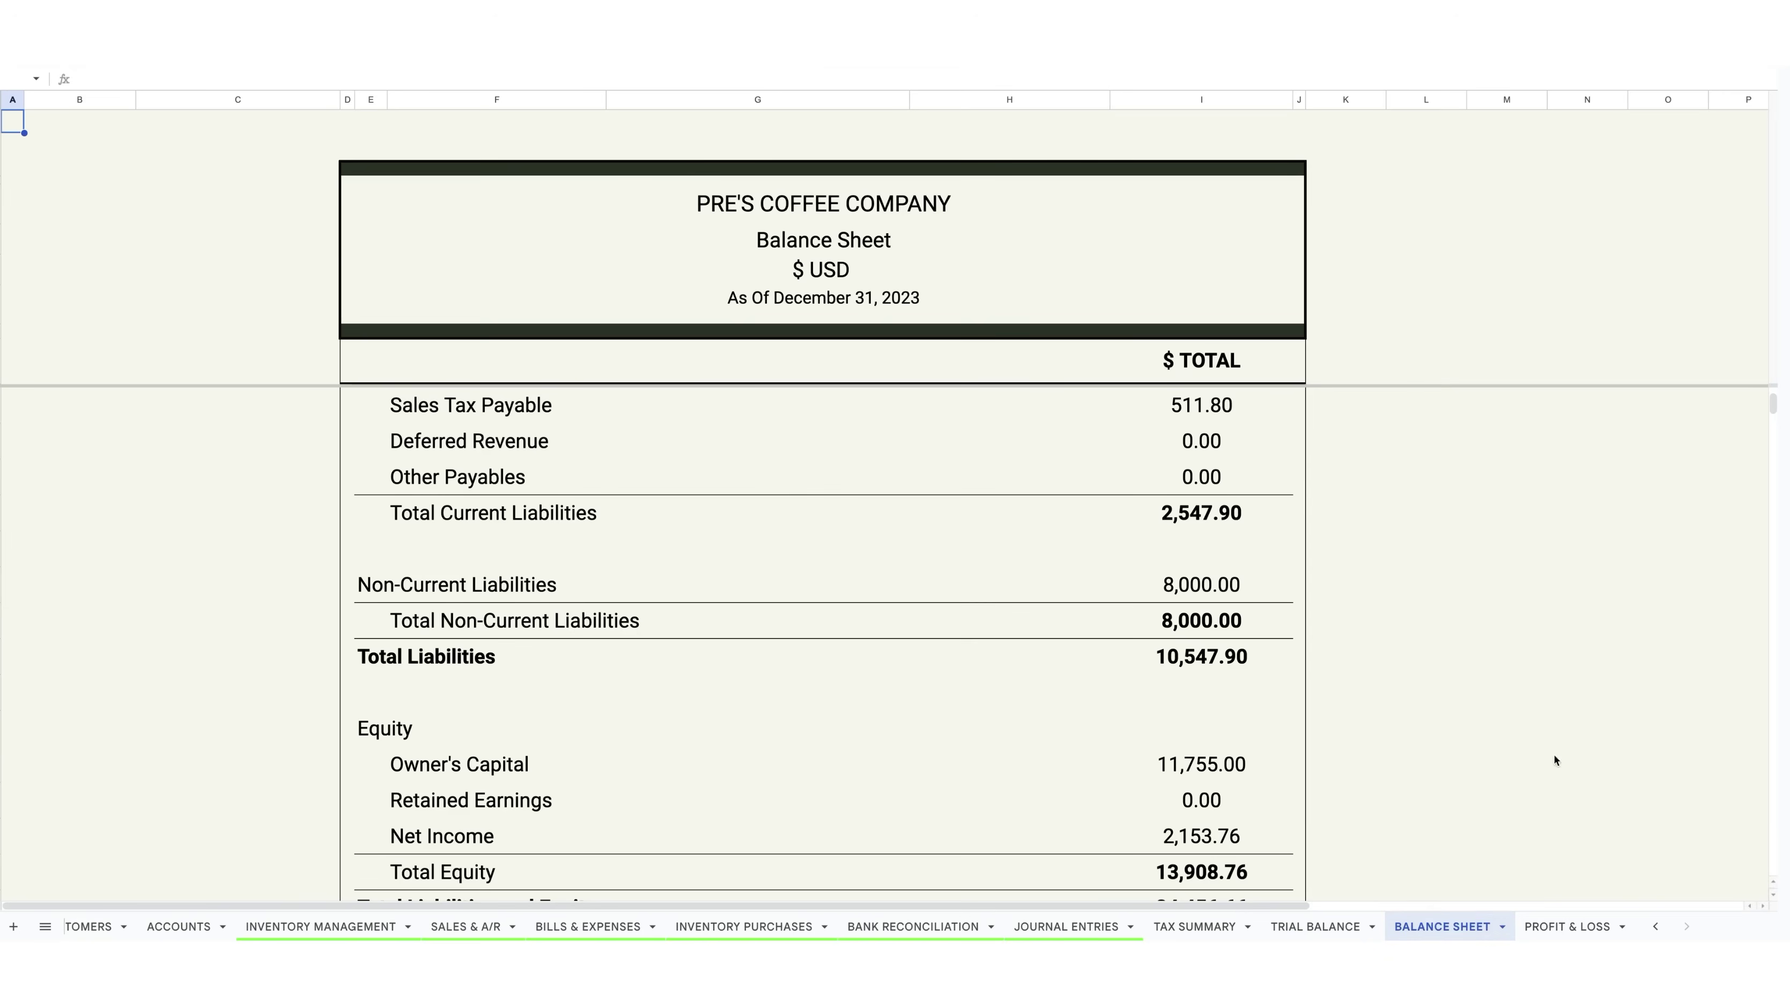
scroll(1344, 694, down, 5)
scroll(1351, 694, up, 2)
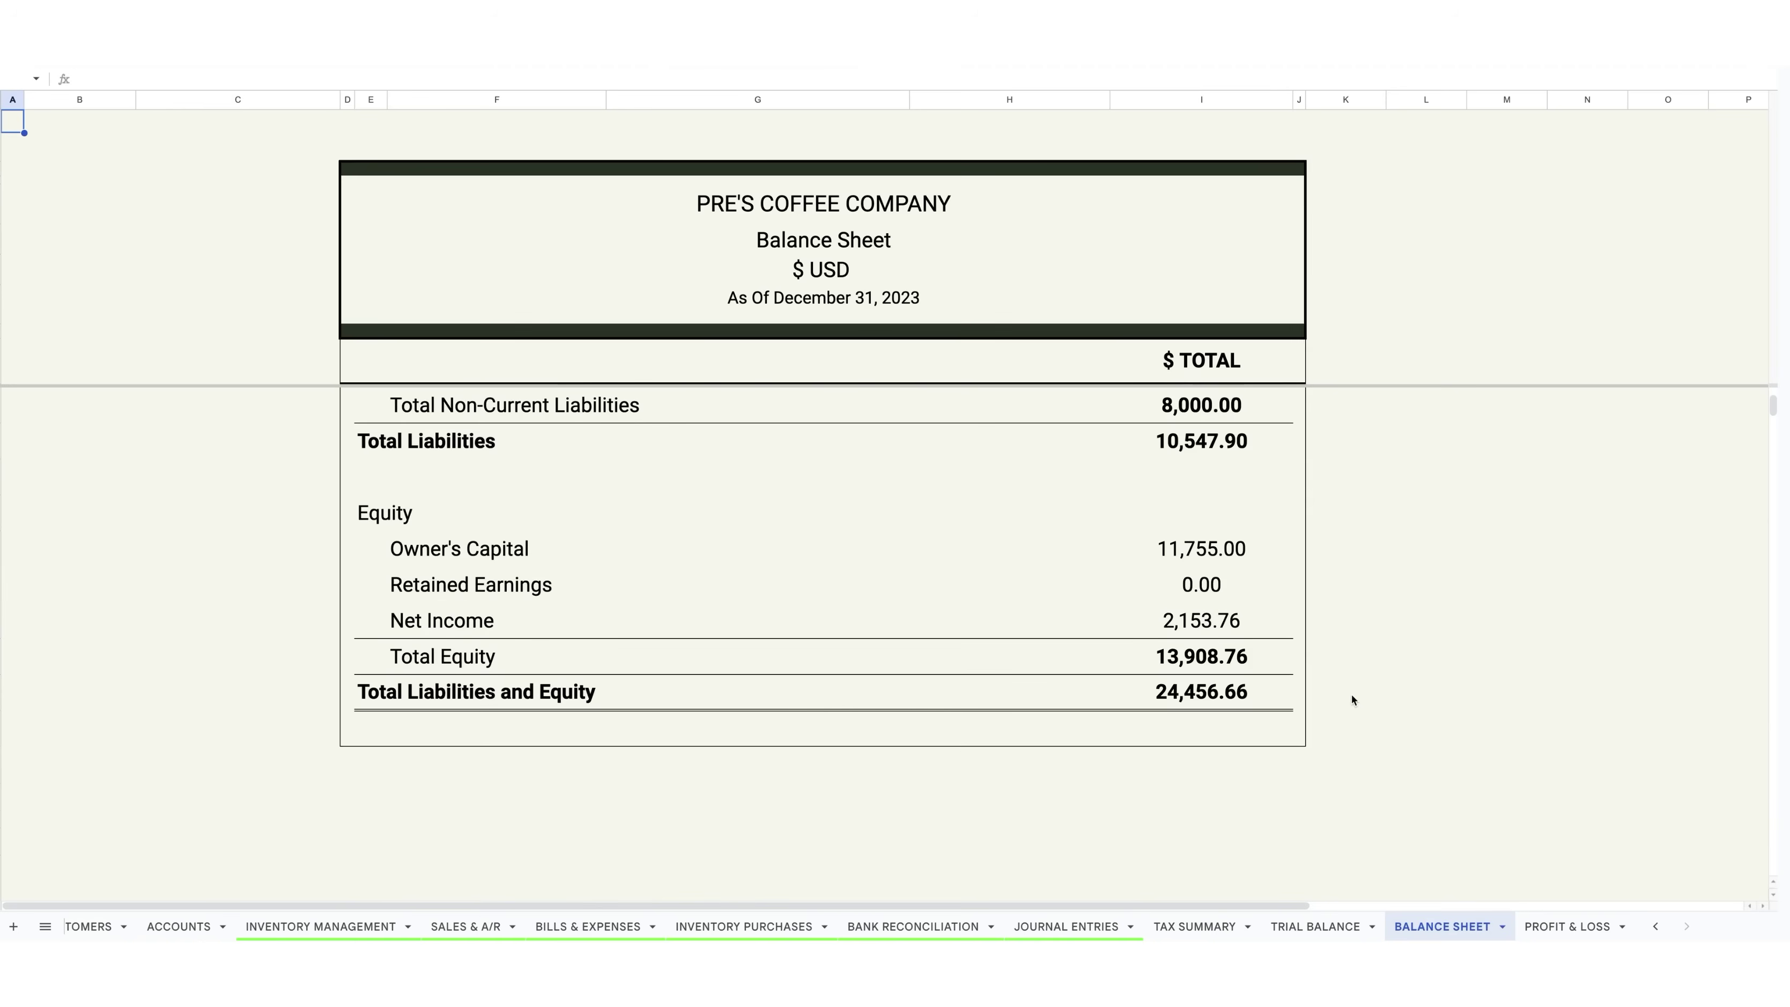
Step: Review the Profit & Loss statement's income, expenses and total profit
click(1568, 926)
scroll(1575, 725, down, 3)
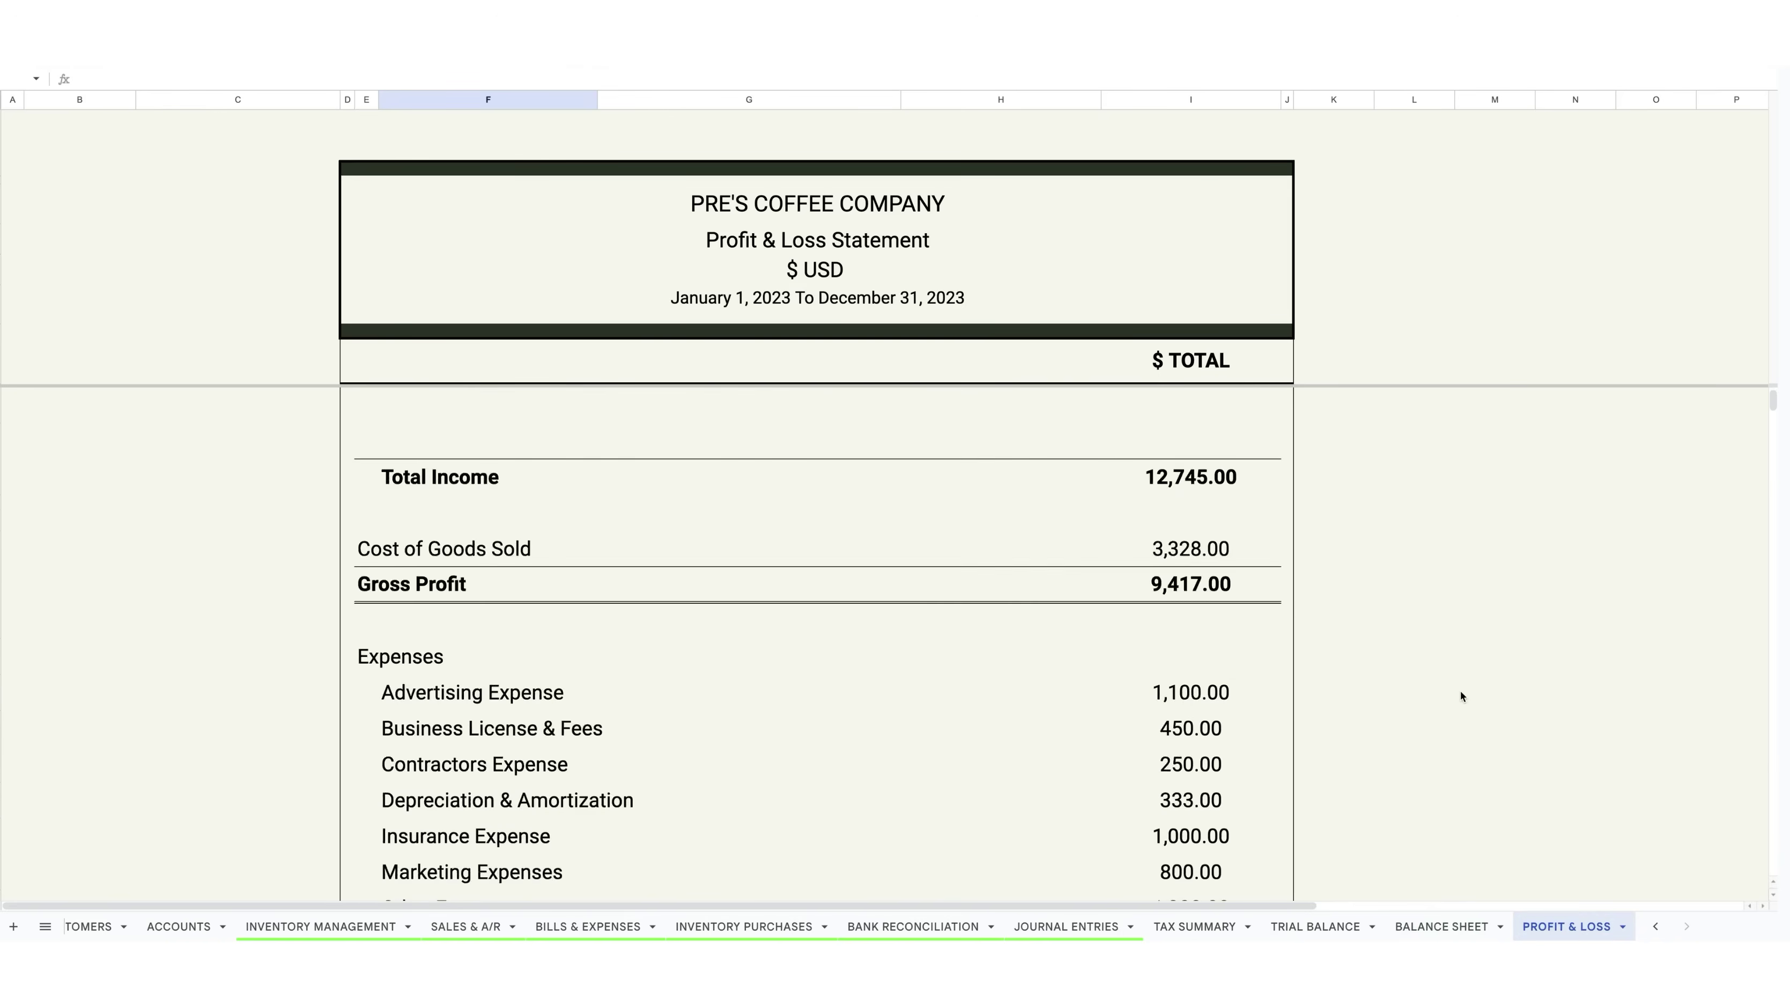
scroll(1462, 716, down, 5)
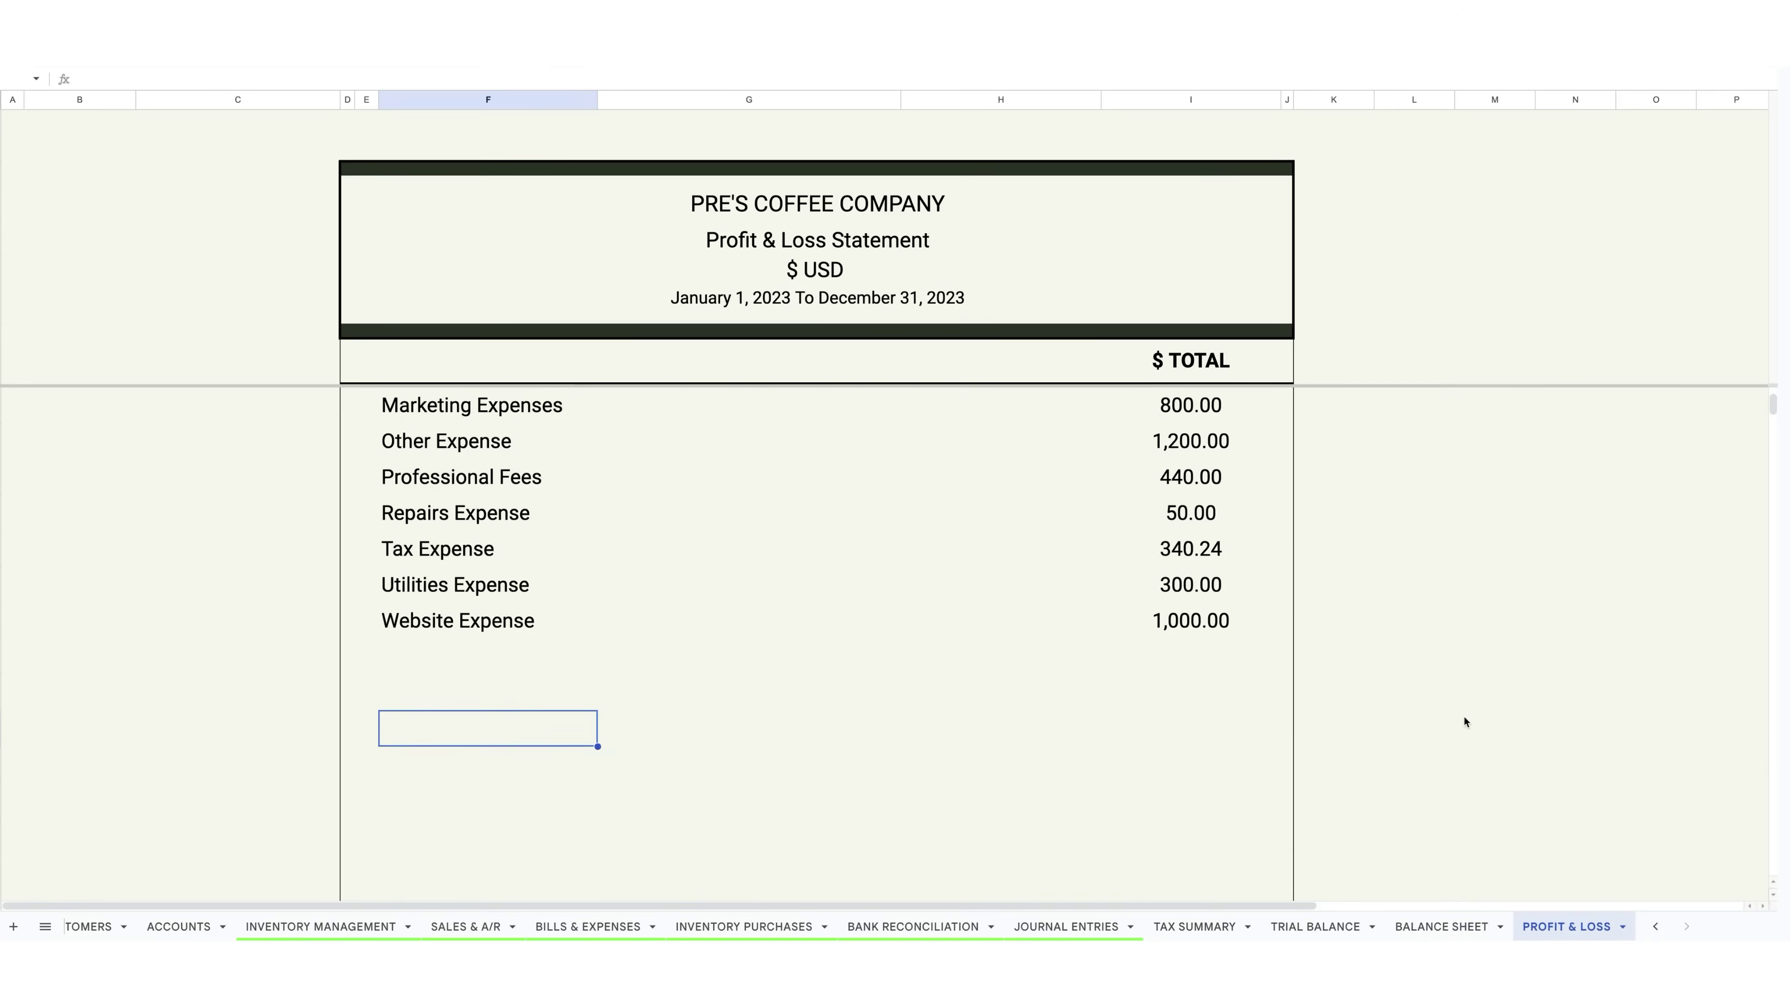
scroll(1465, 719, down, 4)
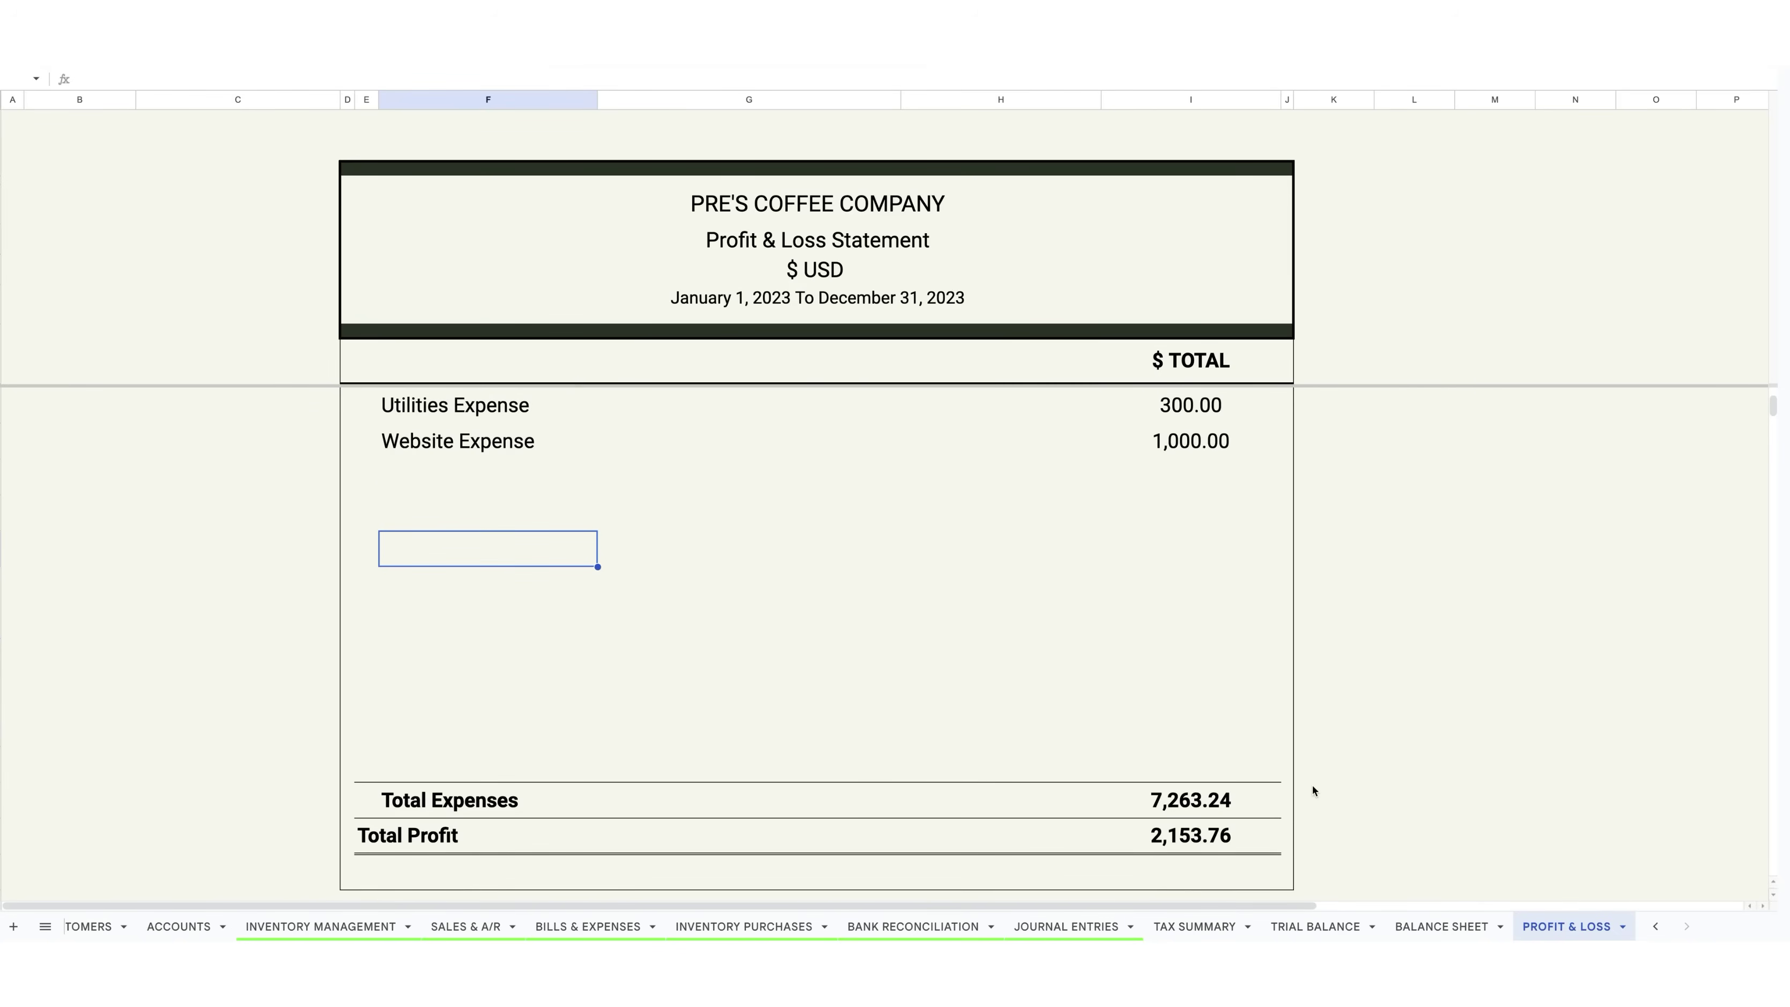
scroll(1319, 719, up, 10)
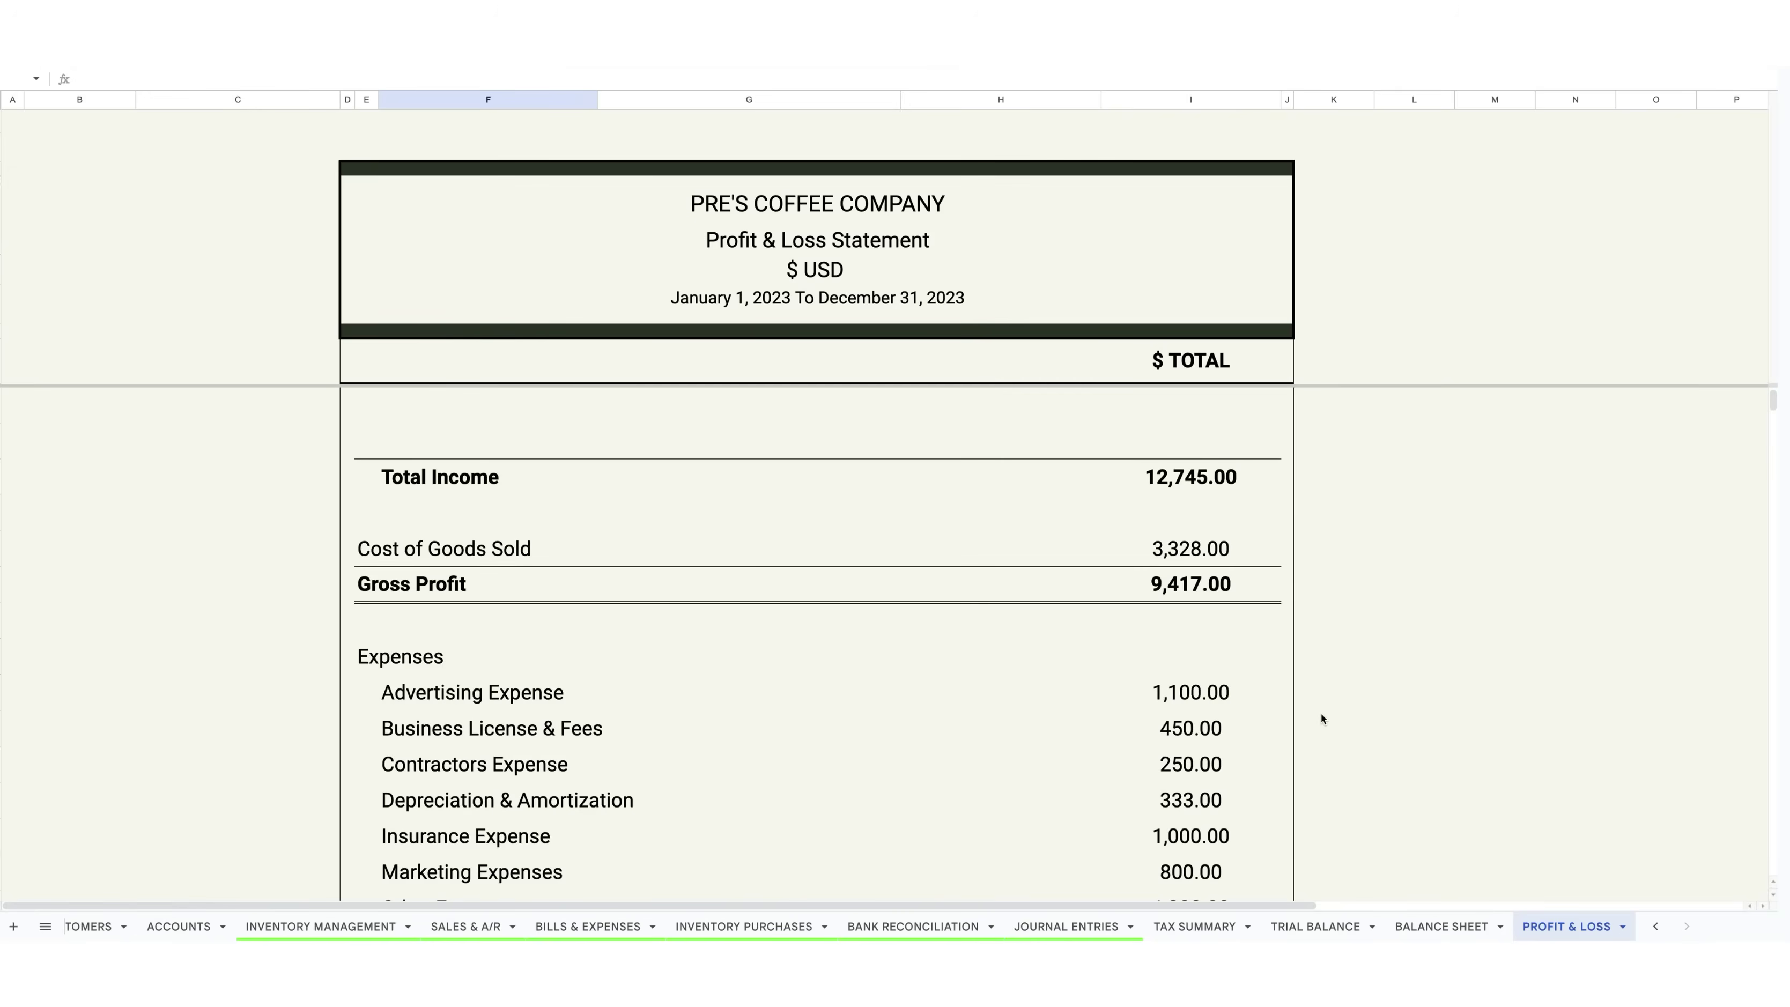
Step: Set the currency in the Settings sheet's general settings to "€ EUR - Euro"
click(1651, 927)
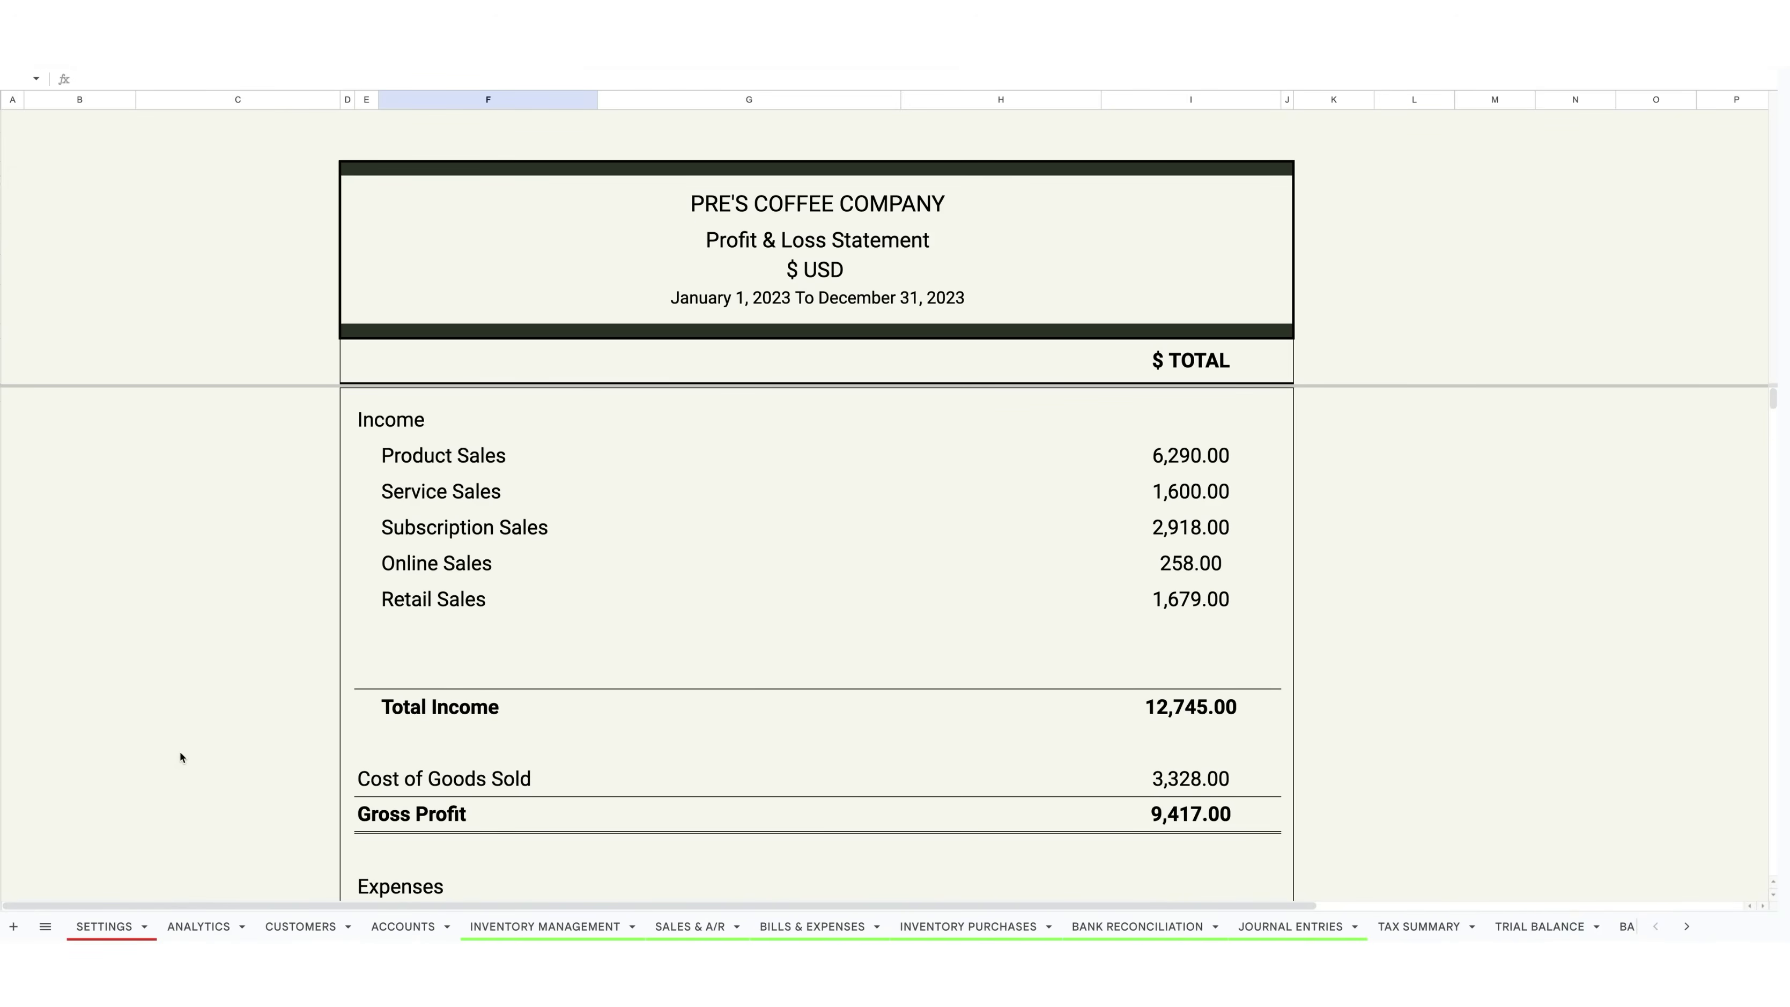
click(106, 924)
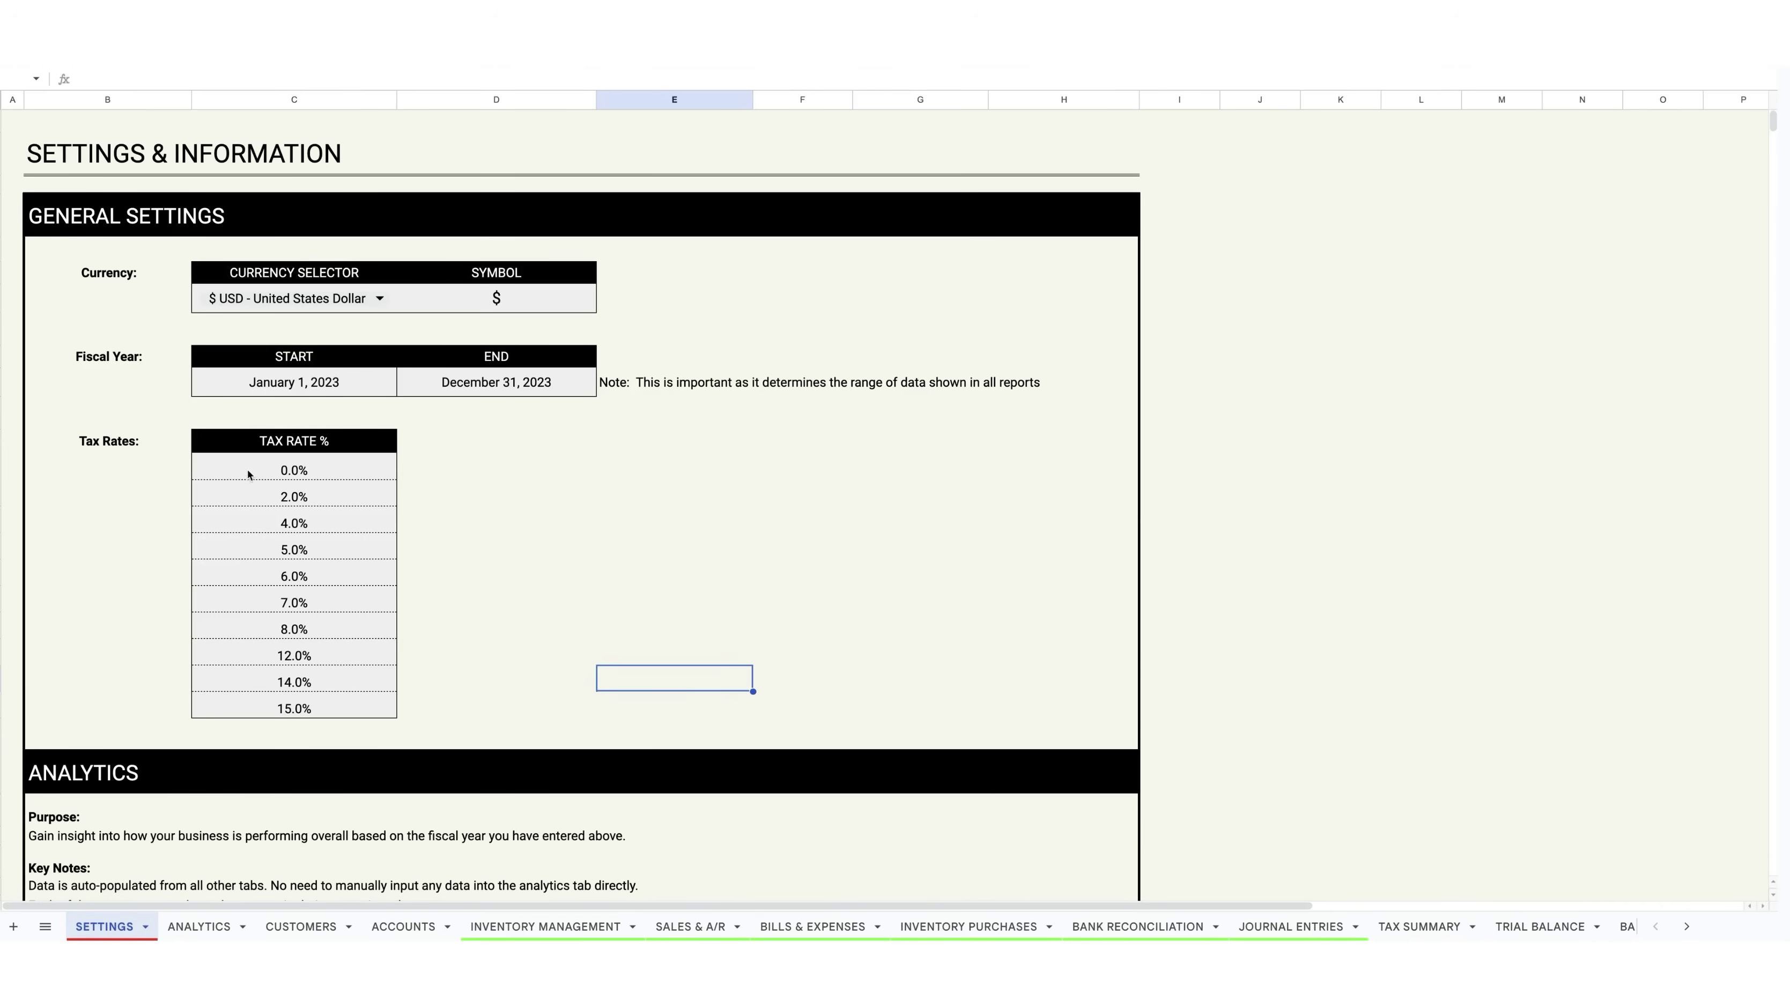
click(379, 296)
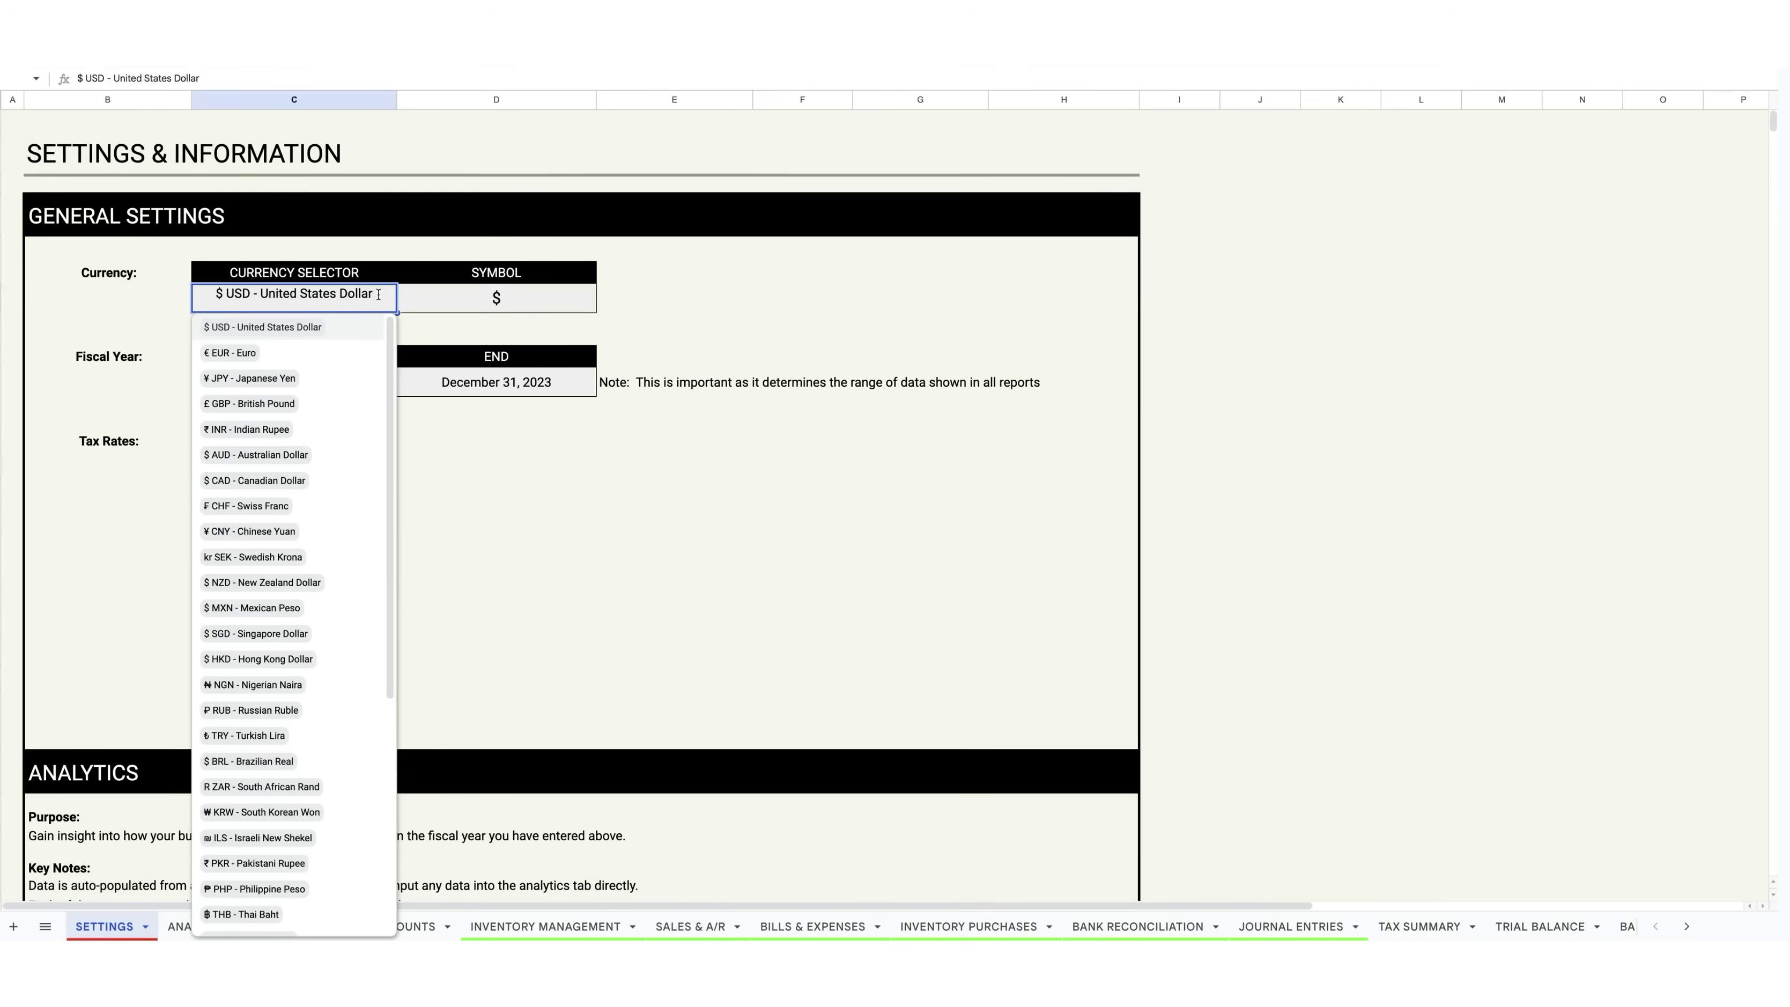
drag(390, 336, 410, 297)
click(229, 353)
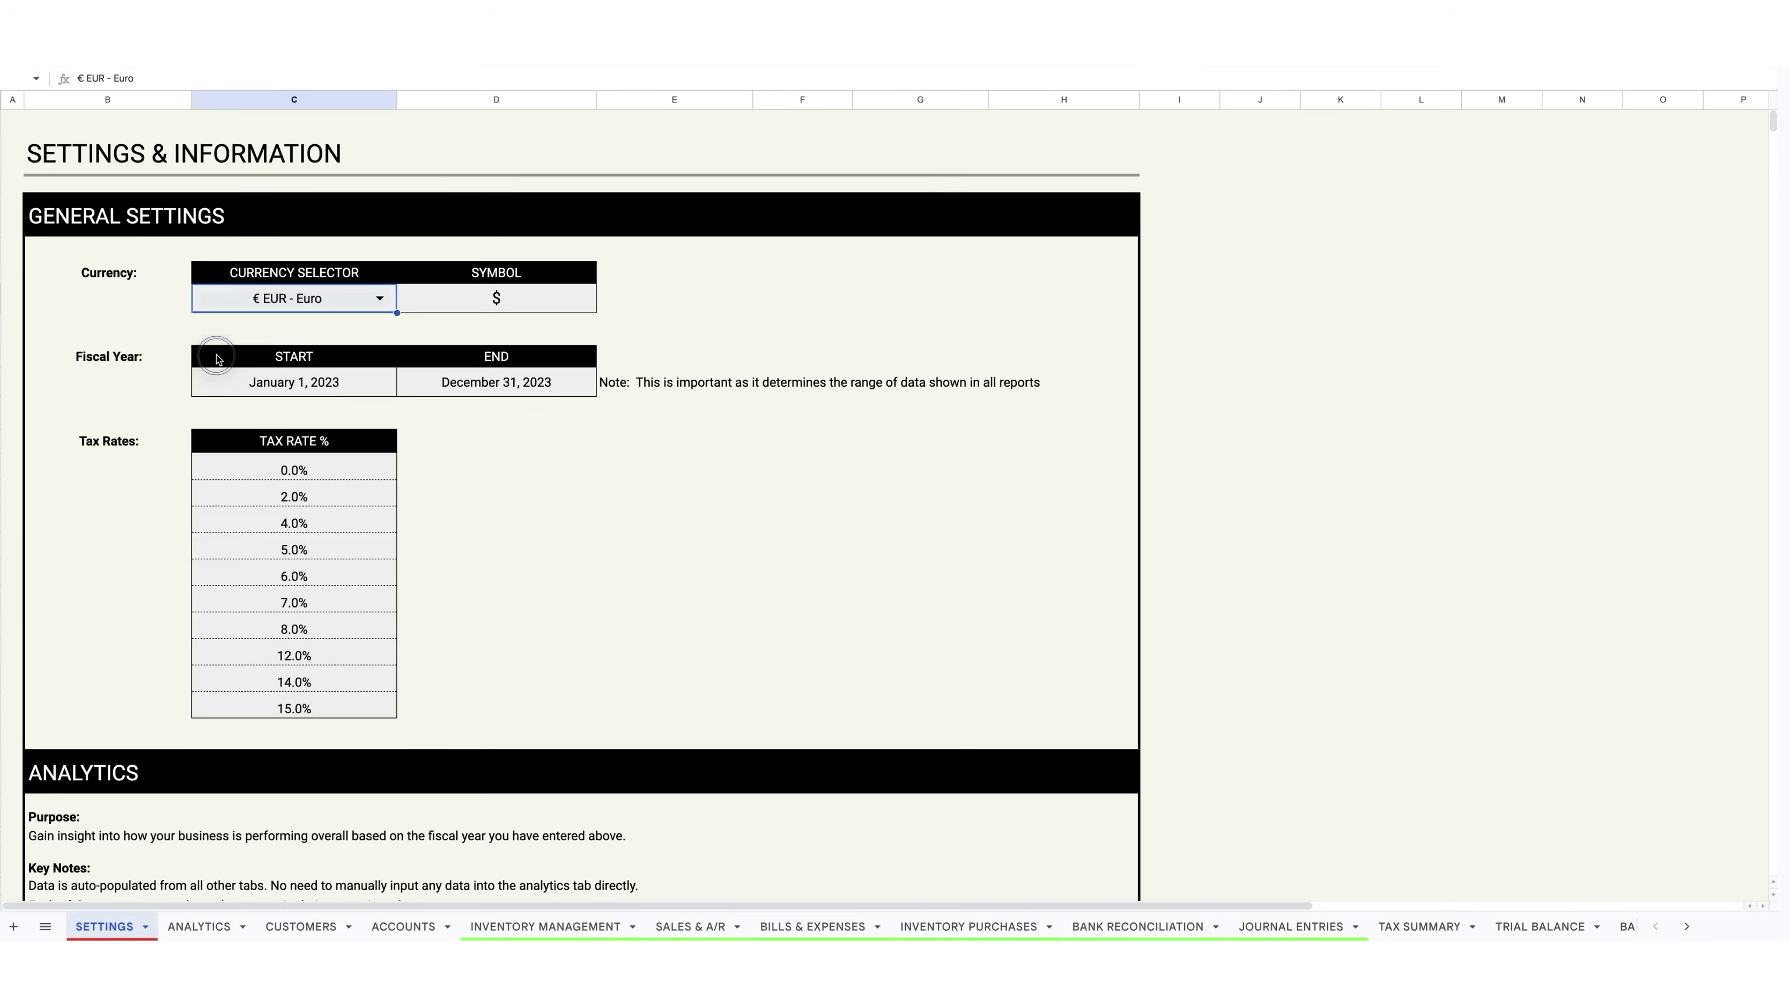
click(770, 522)
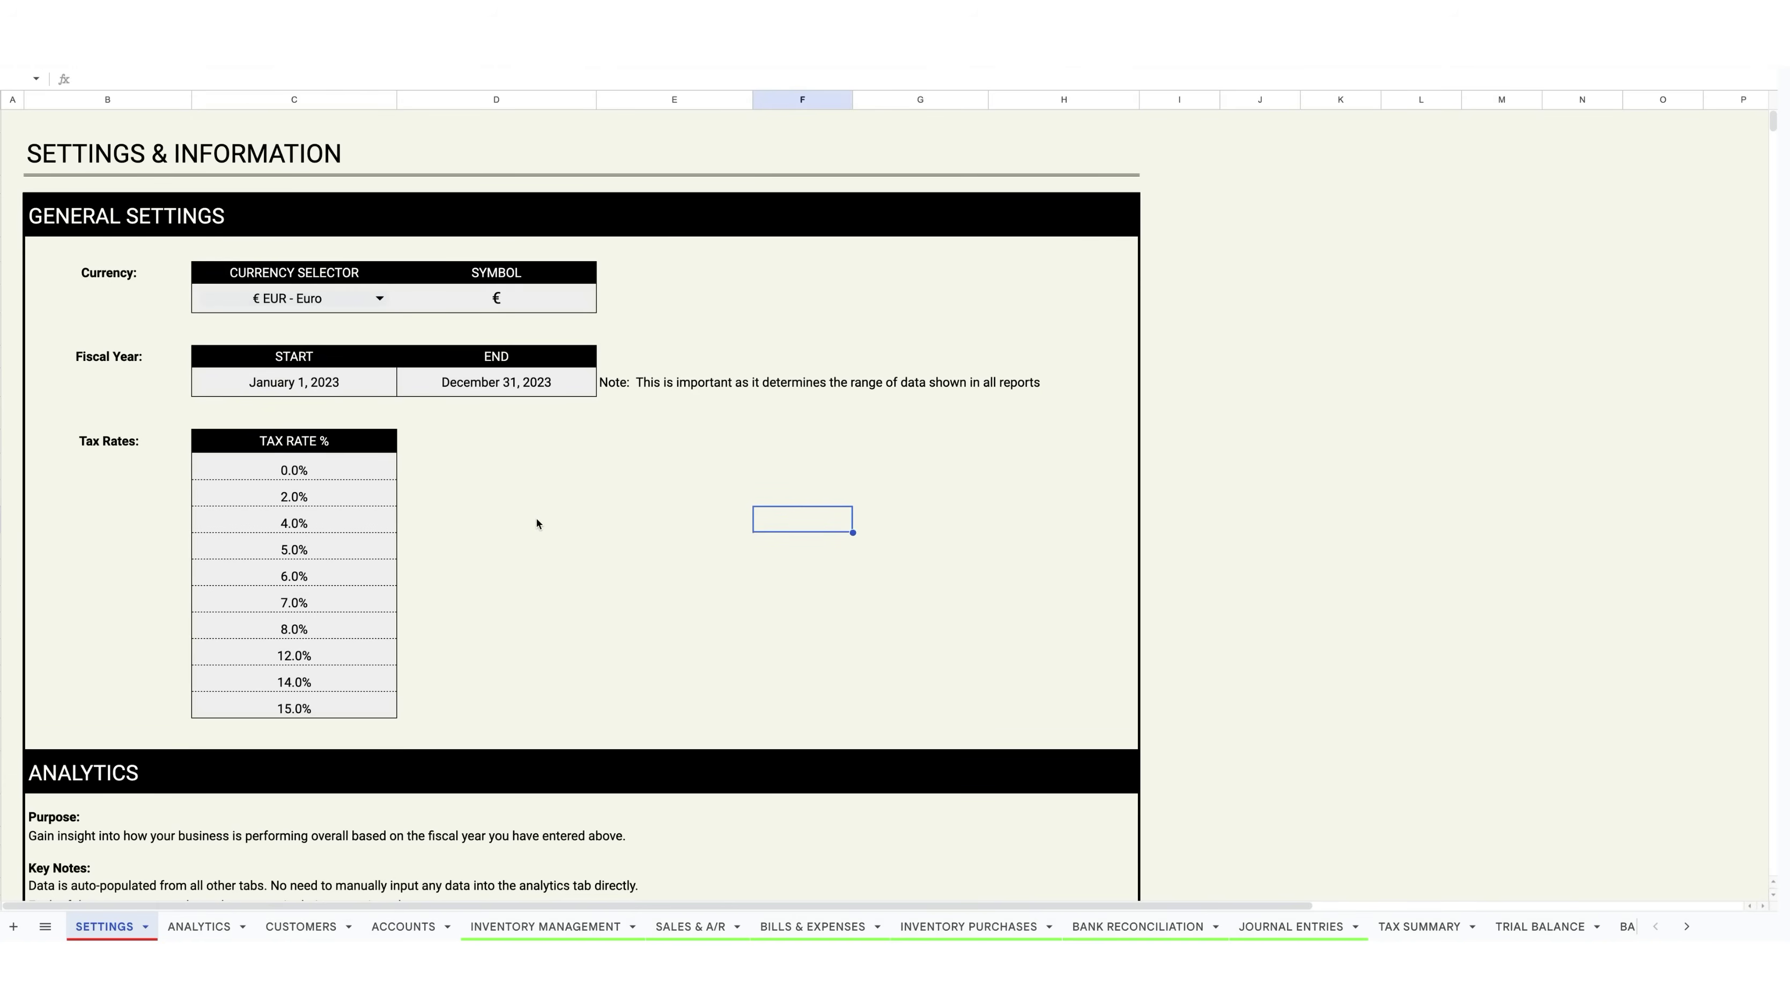
Step: Check the currency symbol in the Sales & A/R sheet's column headings and its revenue and top selling products titles
click(683, 927)
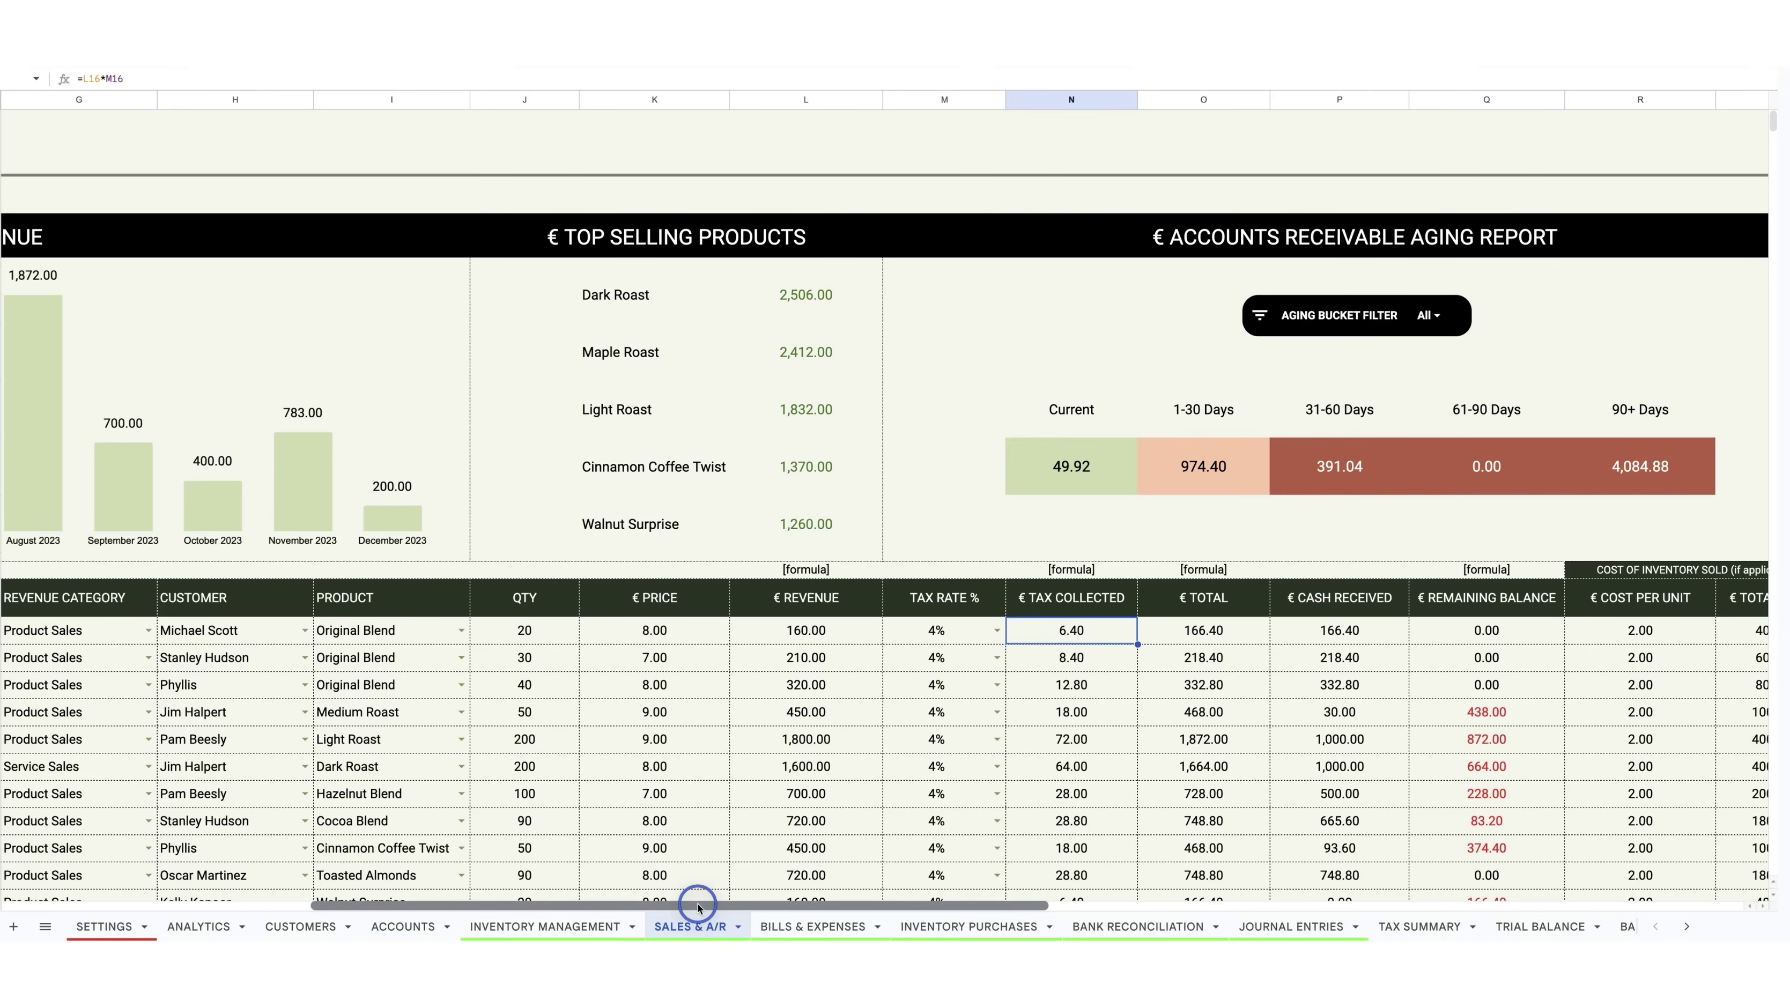
drag(613, 906, 301, 906)
click(1128, 240)
click(1307, 244)
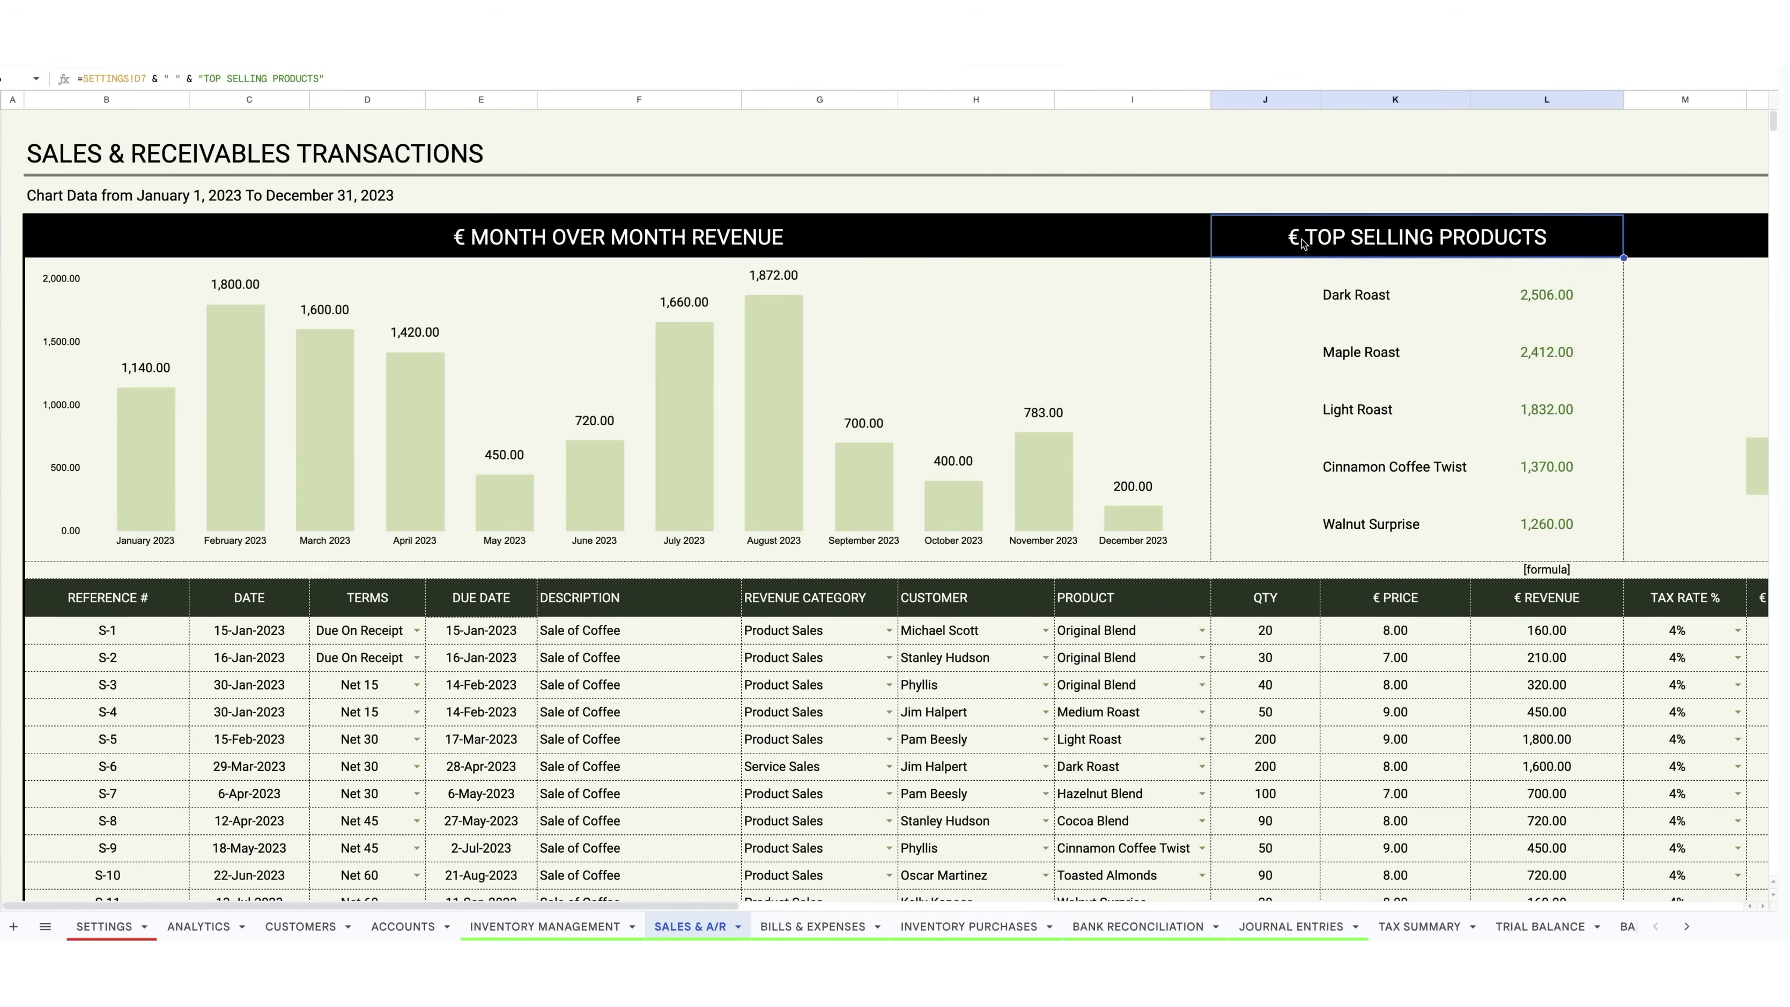
Step: Set the currency in the Settings sheet to "$ USD - United States Dollar" and check the Analytics dashboard's headings
click(104, 927)
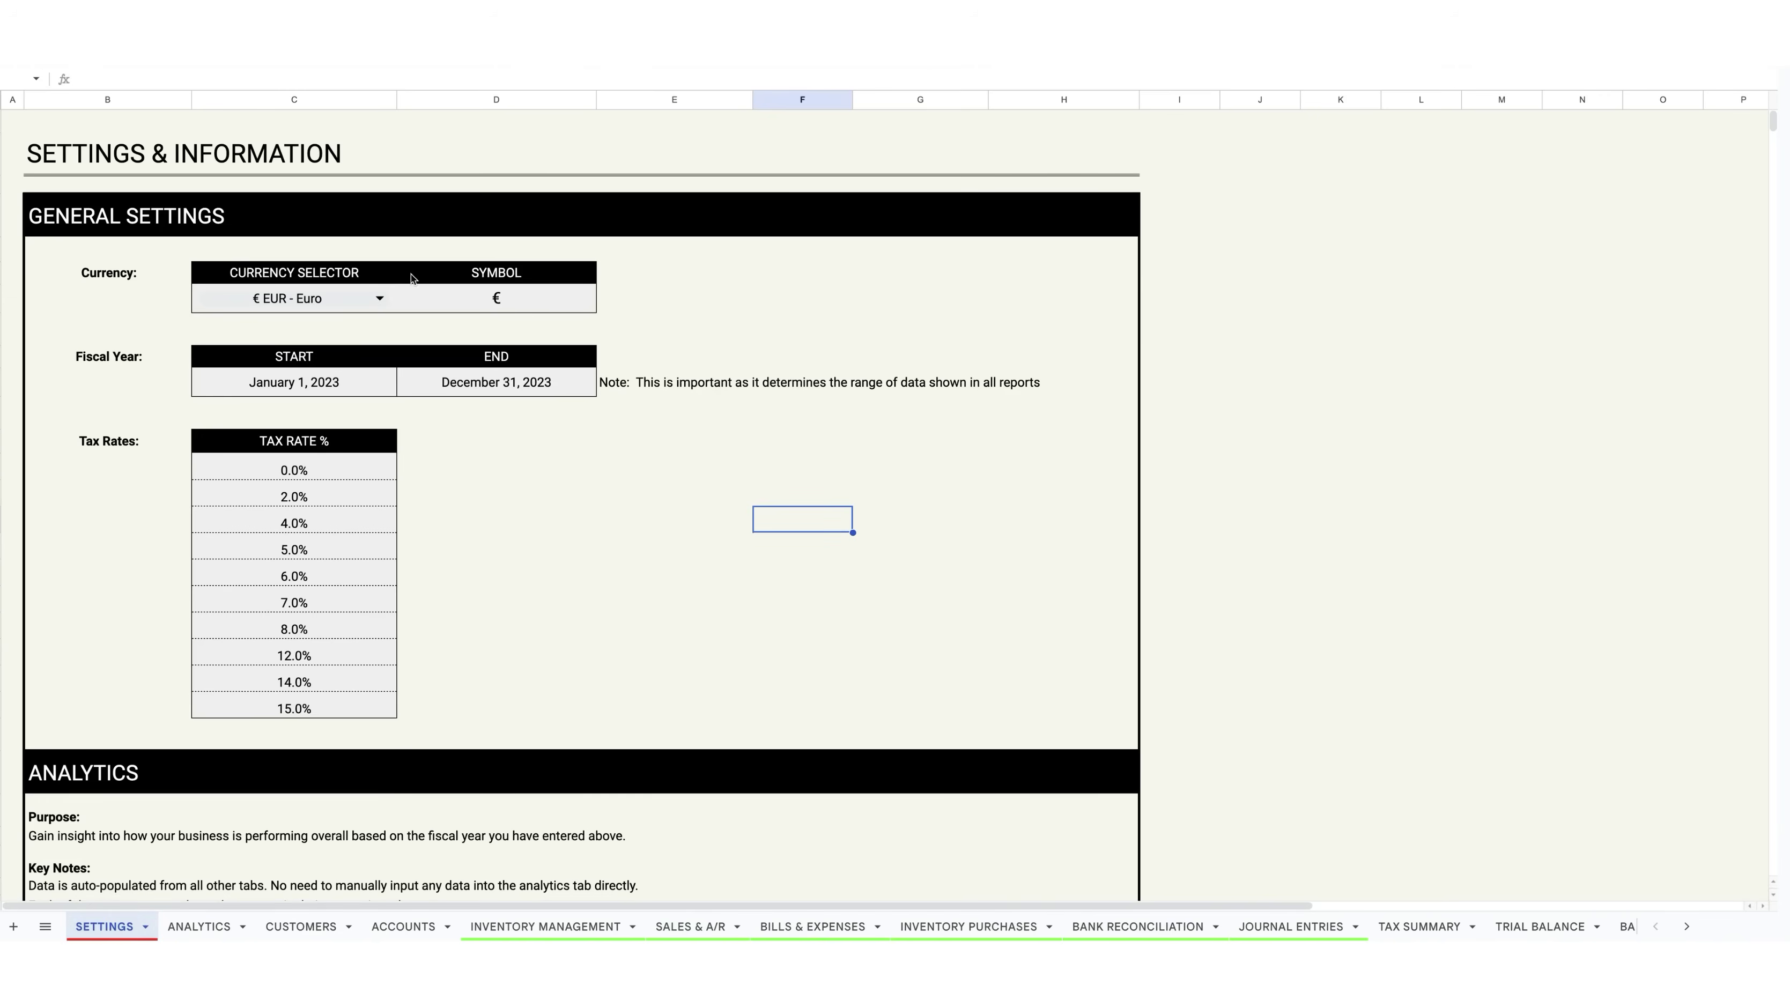
click(380, 299)
click(311, 353)
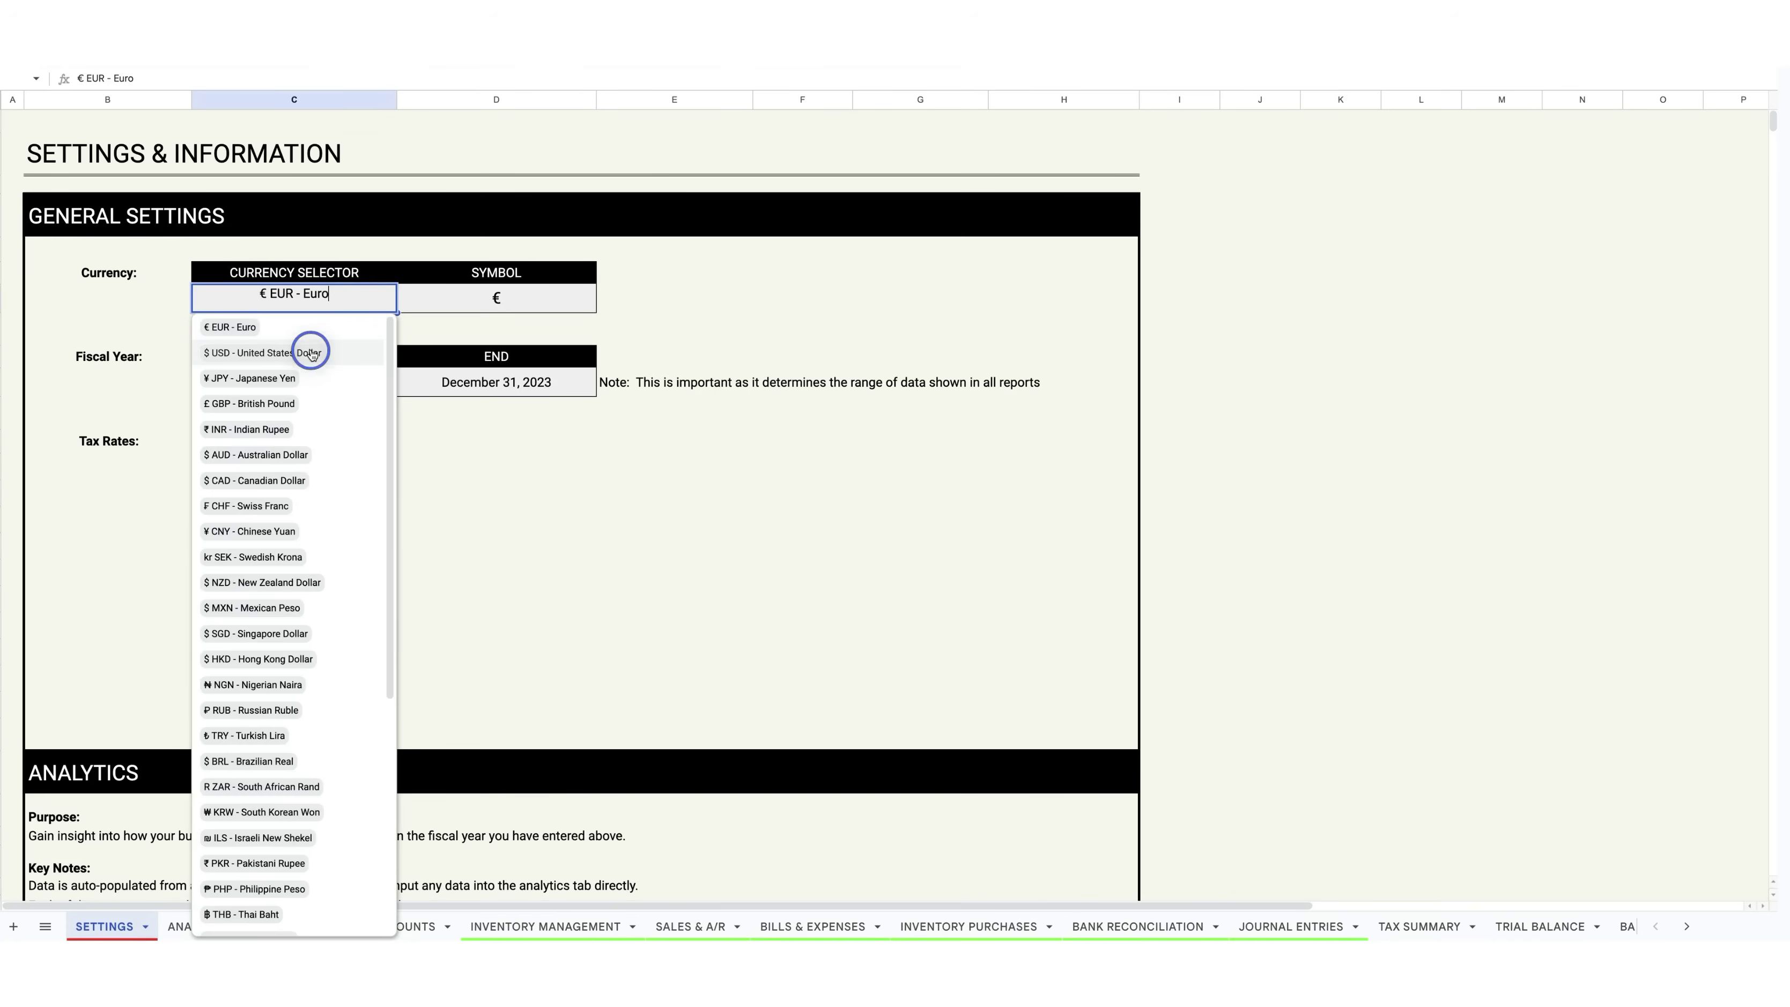
click(799, 447)
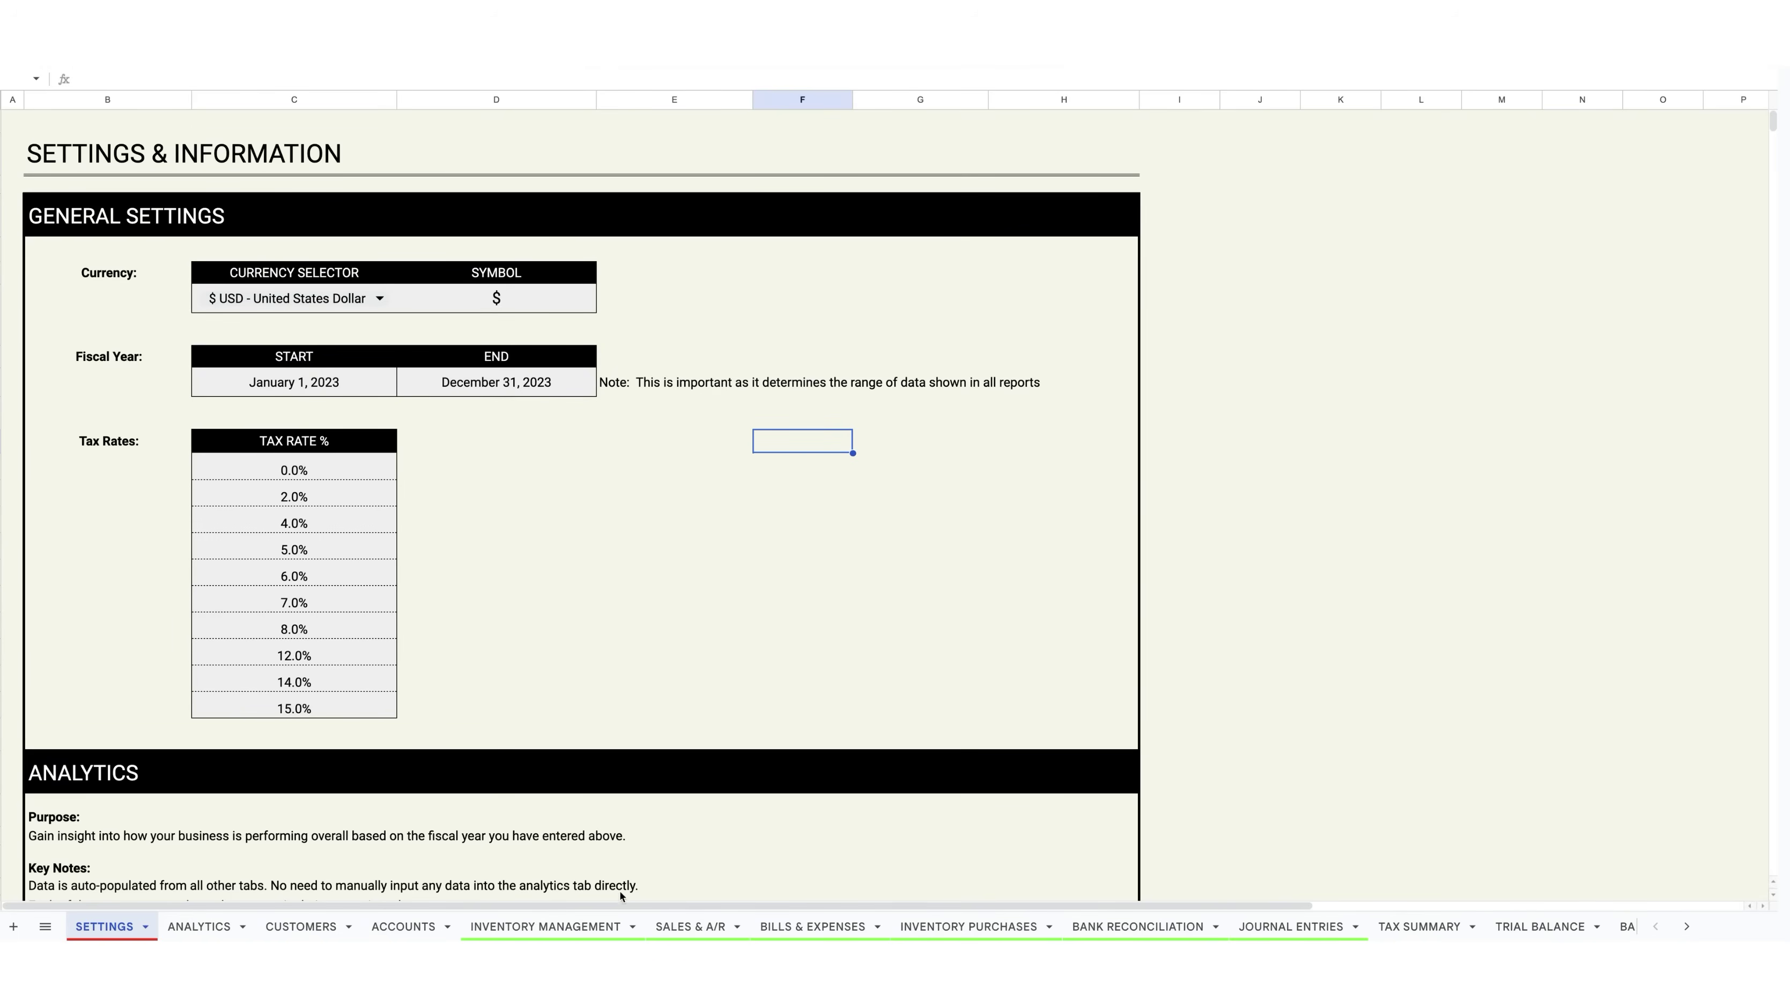
click(204, 927)
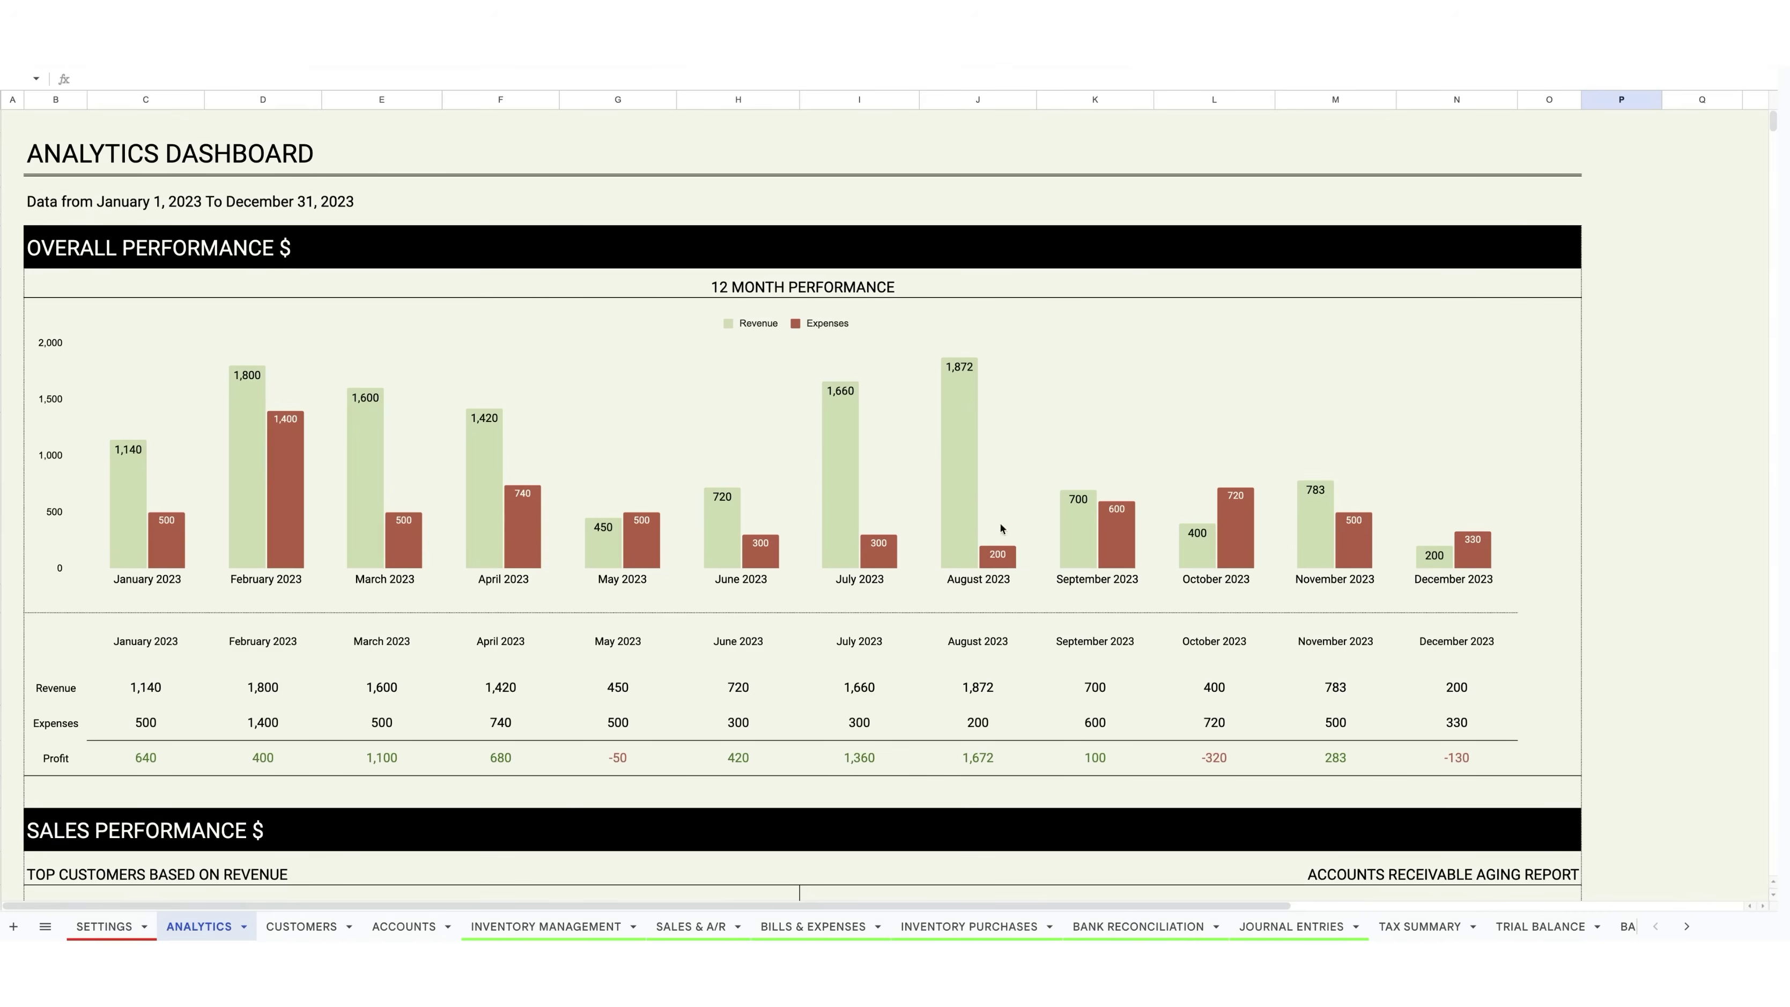
Step: Set the fiscal year start in the Settings sheet to April 1, 2023
click(105, 926)
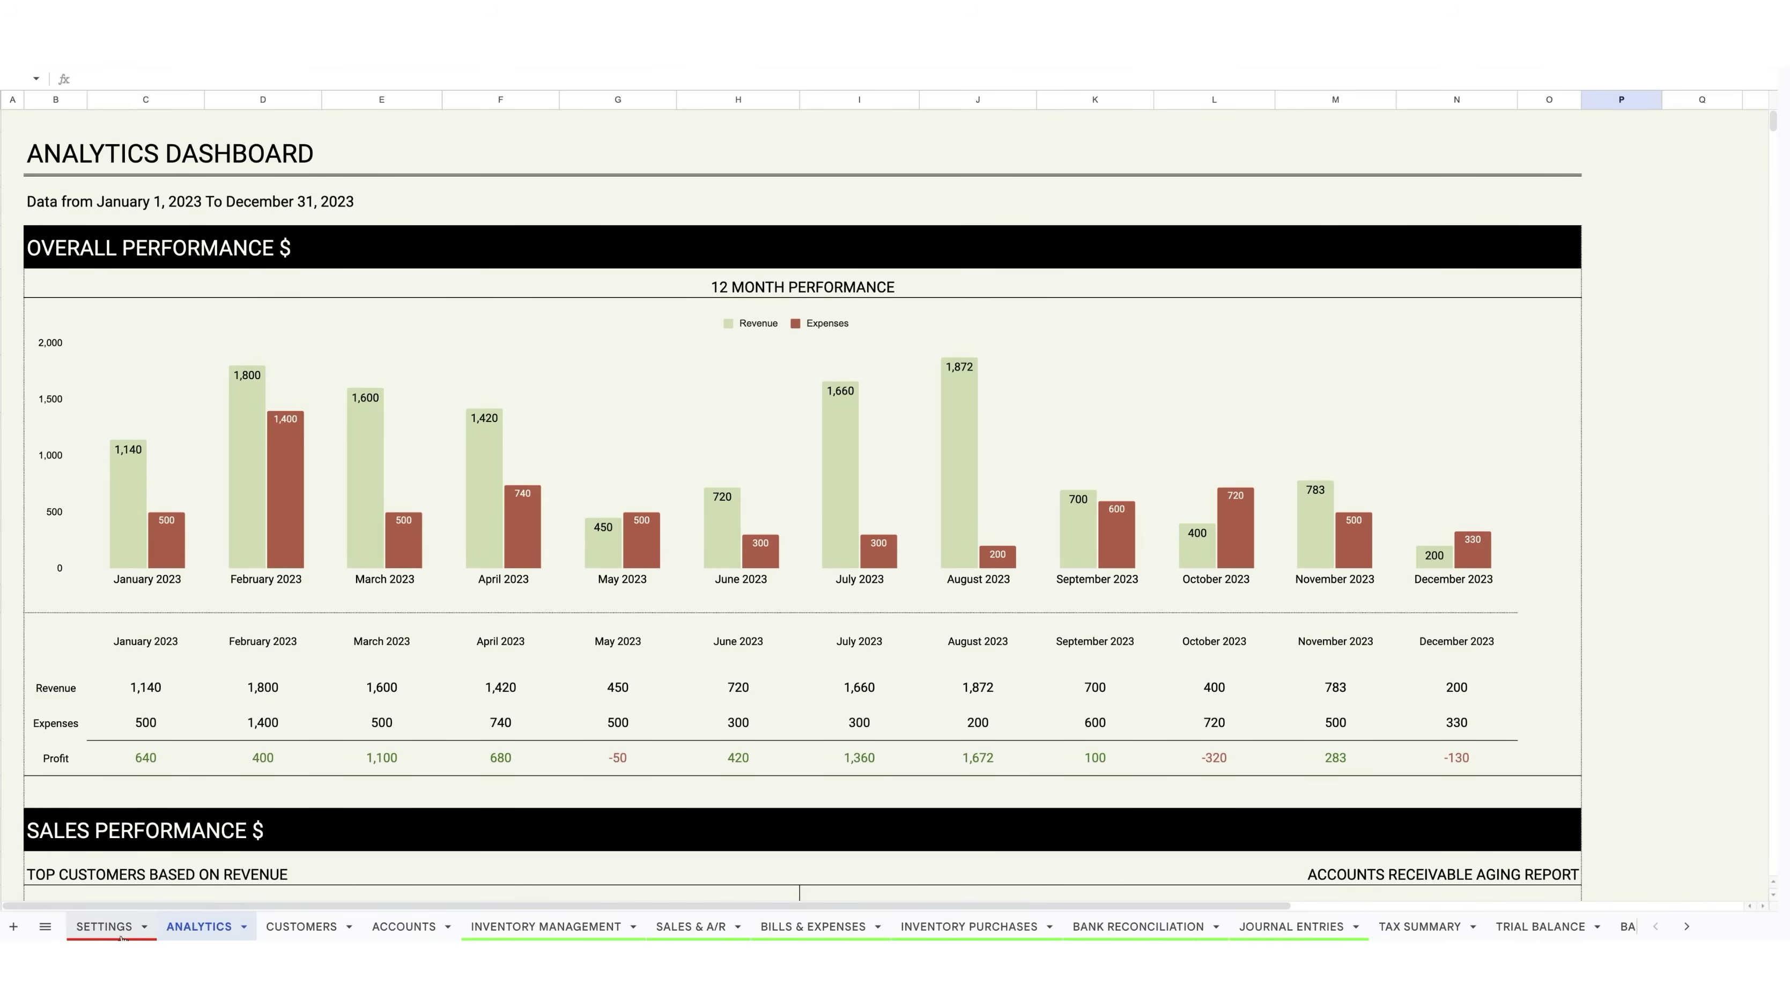
click(351, 382)
double_click(351, 381)
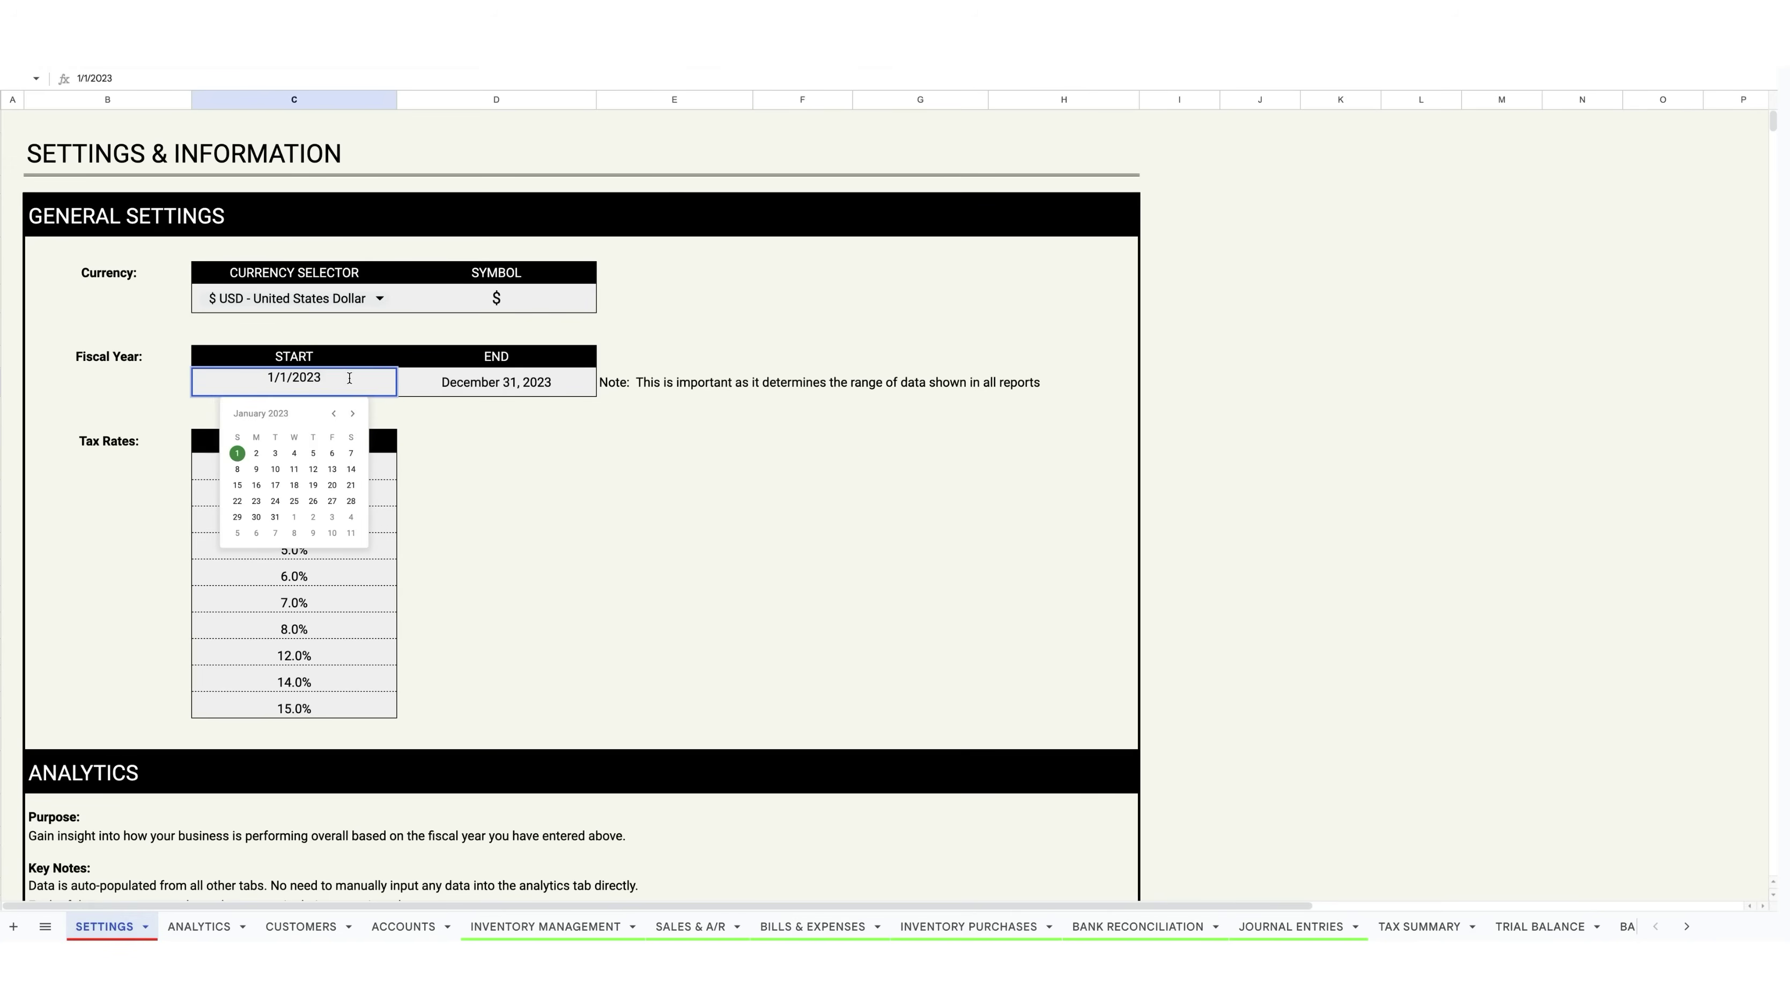
click(354, 414)
click(354, 414)
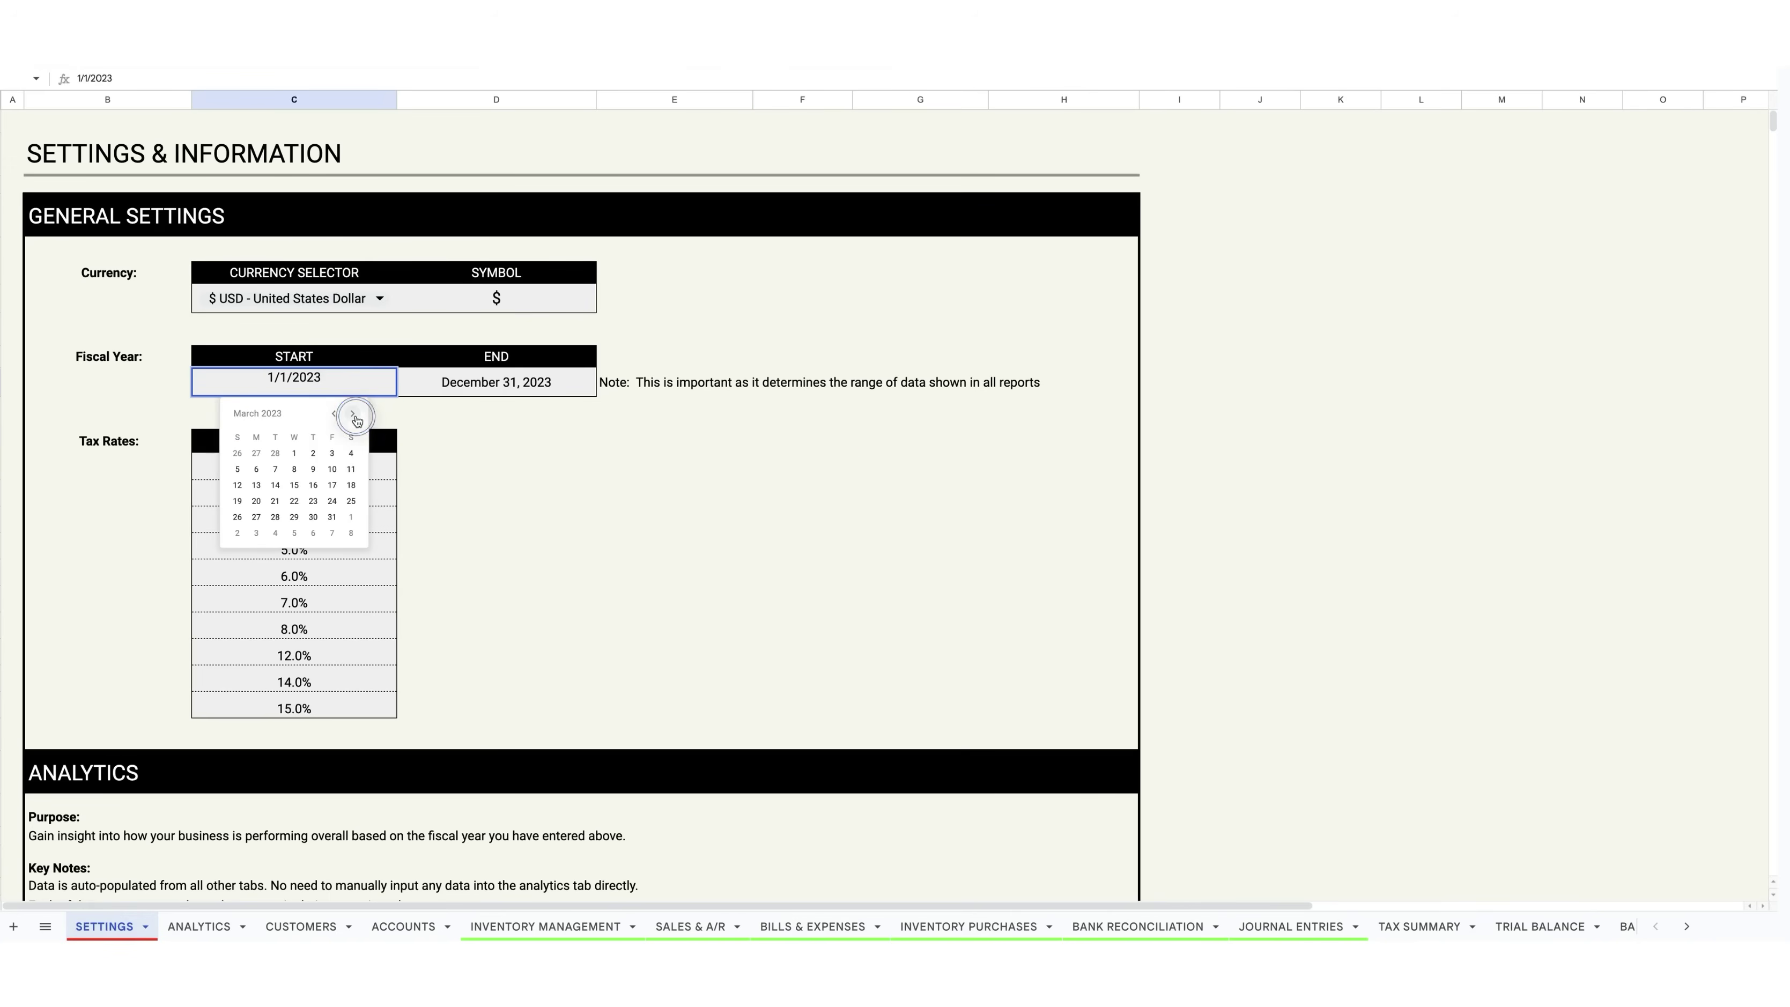
click(355, 418)
click(351, 454)
click(545, 482)
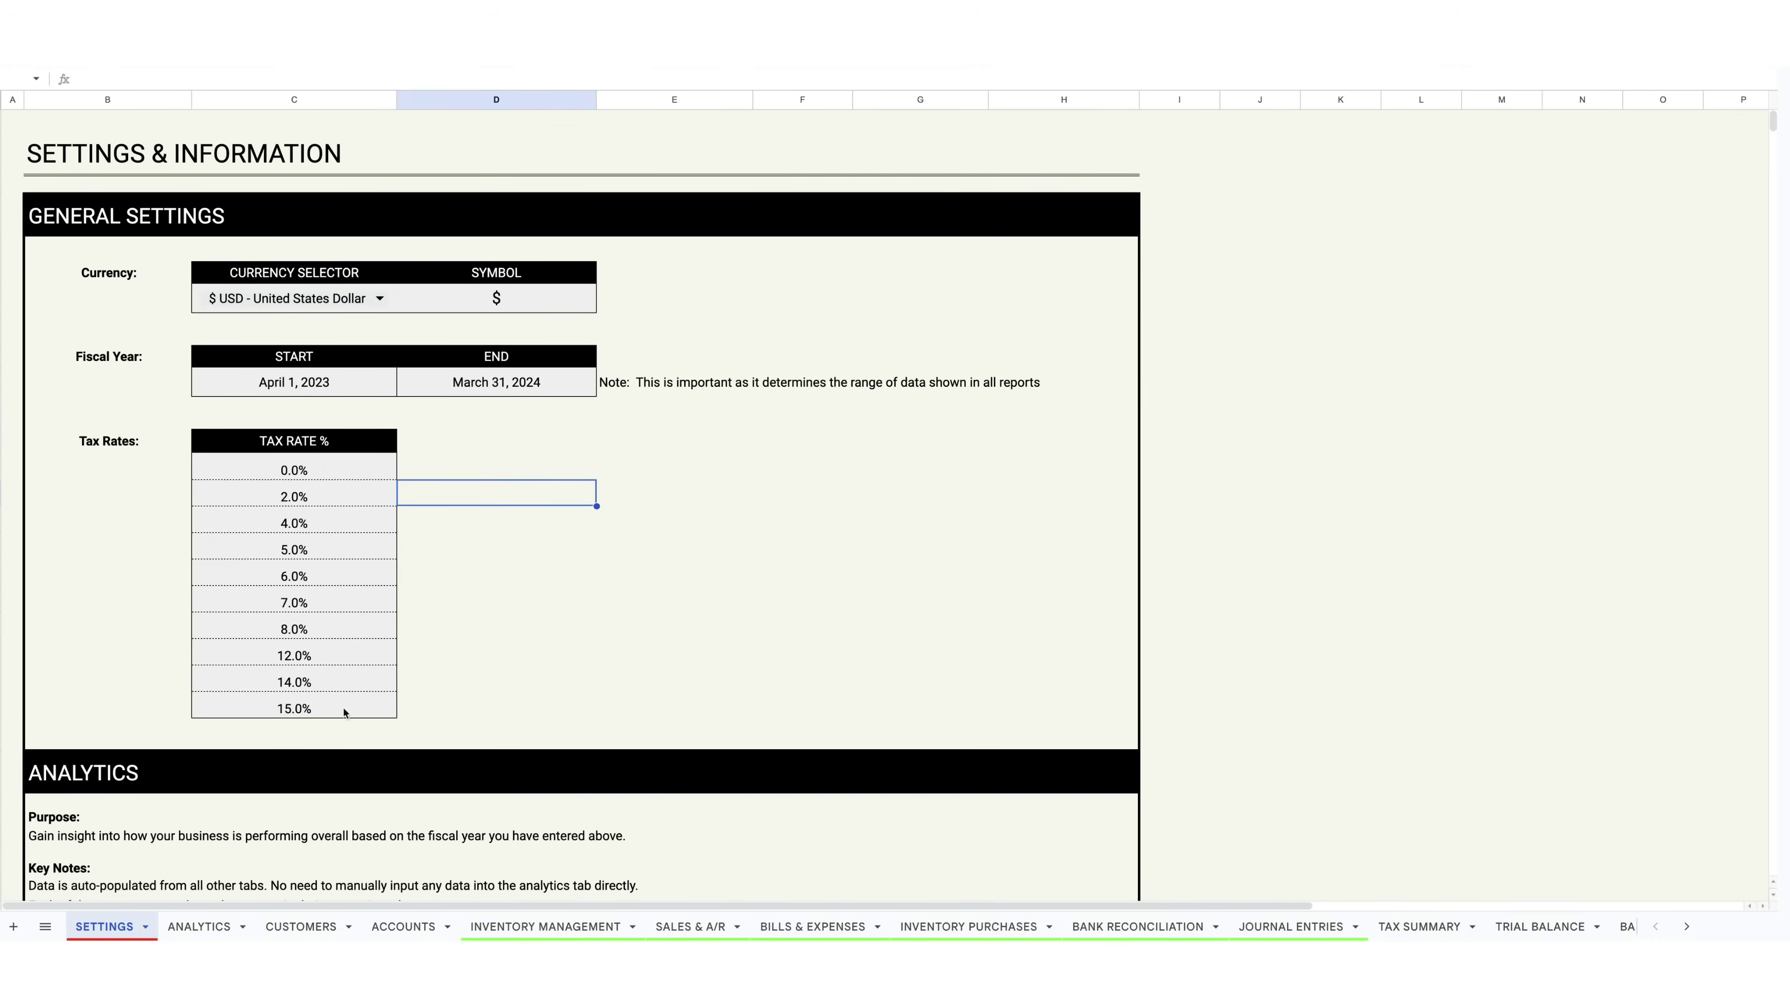
Step: Check the date range and monthly charts in the Analytics and Sales & A/R sheets
click(203, 928)
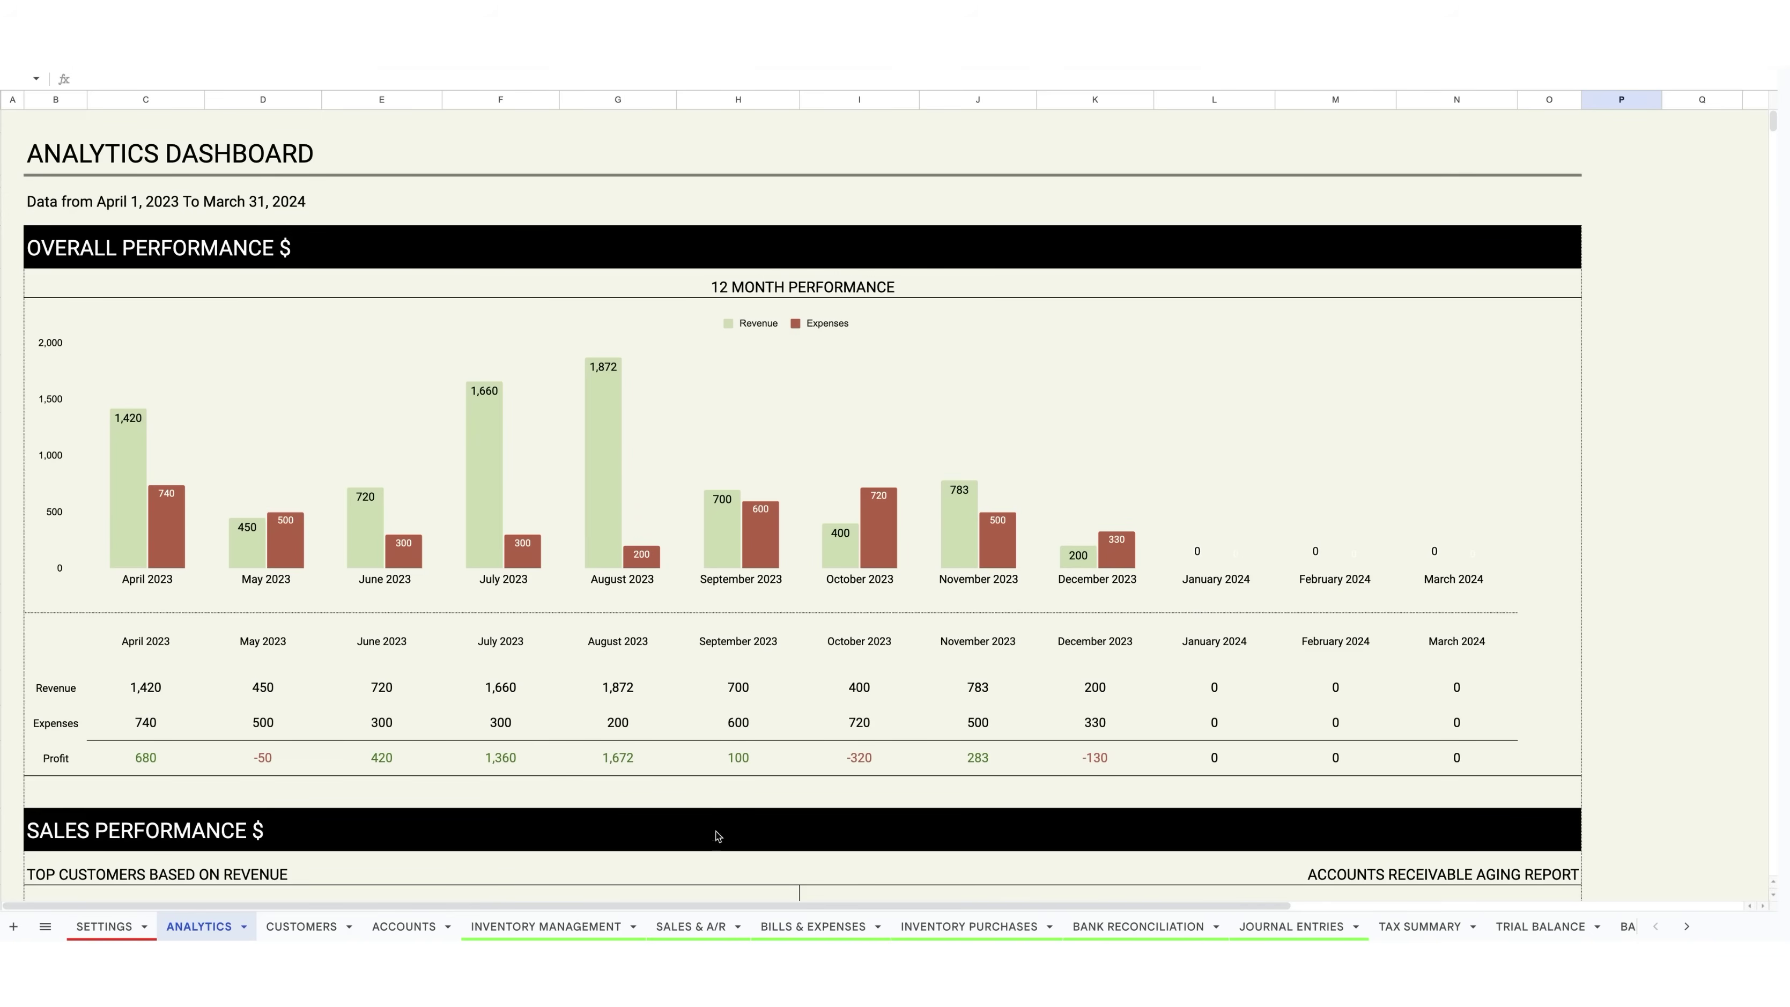
click(681, 927)
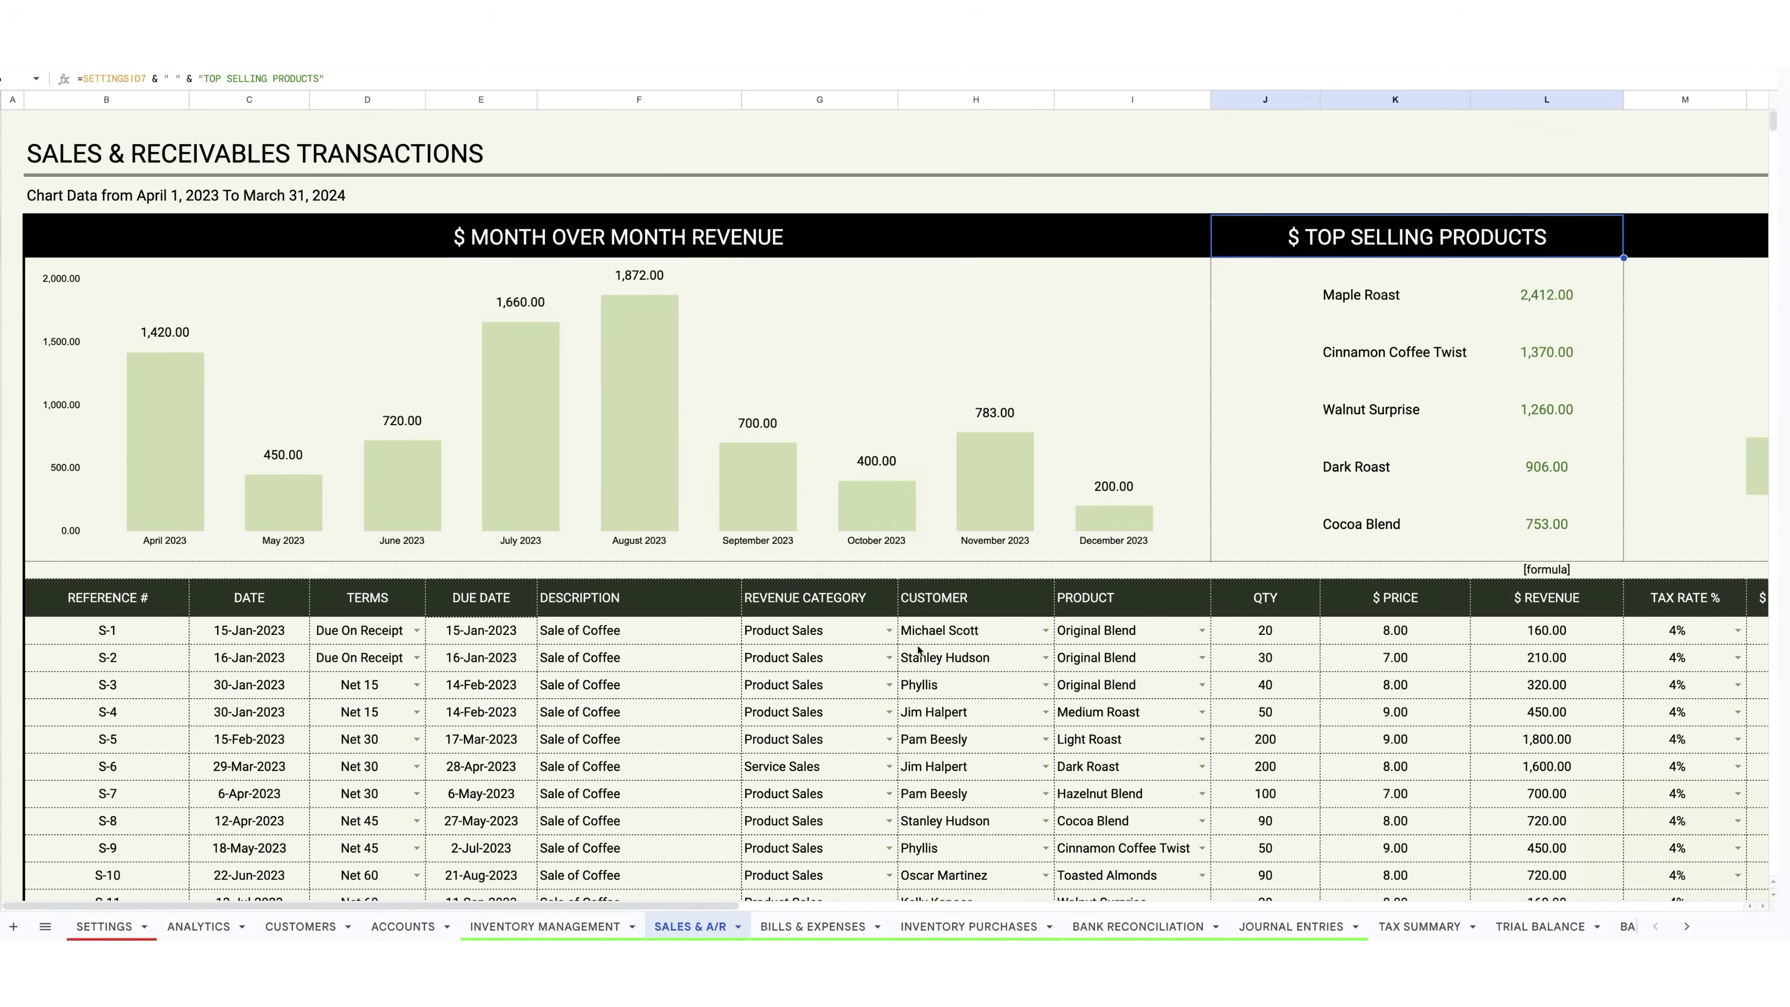
Step: Set the fiscal year start in the Settings sheet to January 1, 2023
click(101, 929)
click(318, 385)
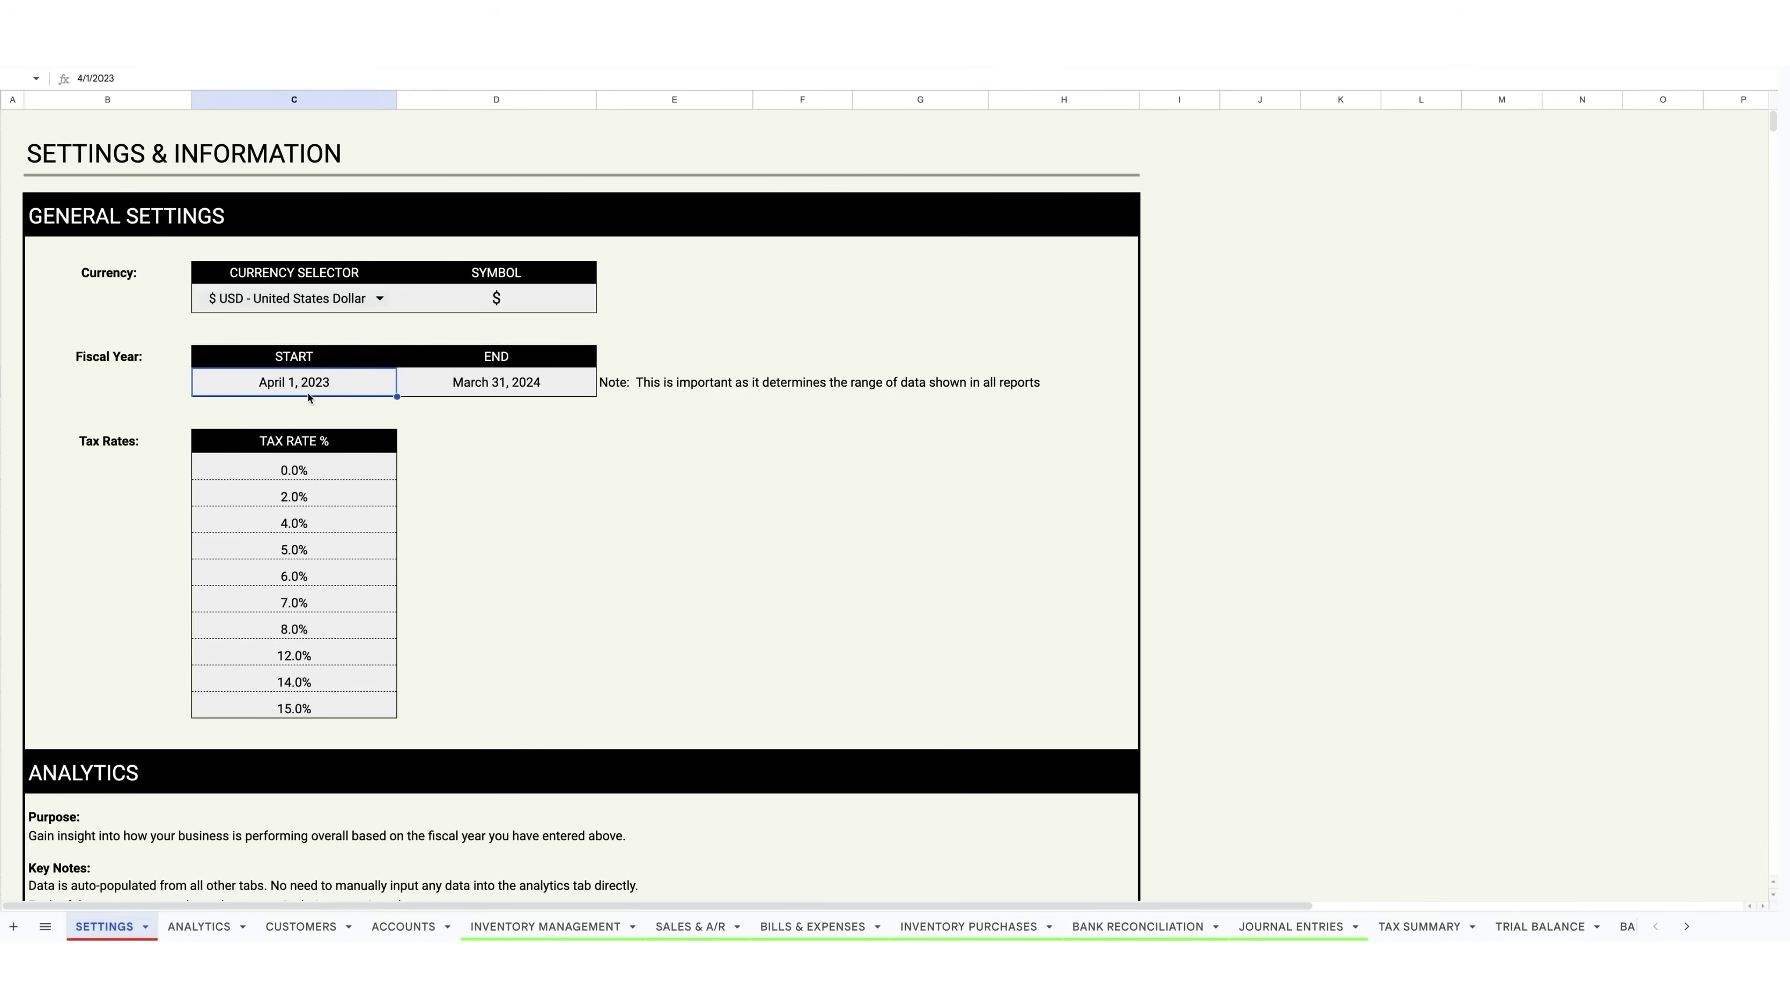
double_click(300, 390)
click(334, 414)
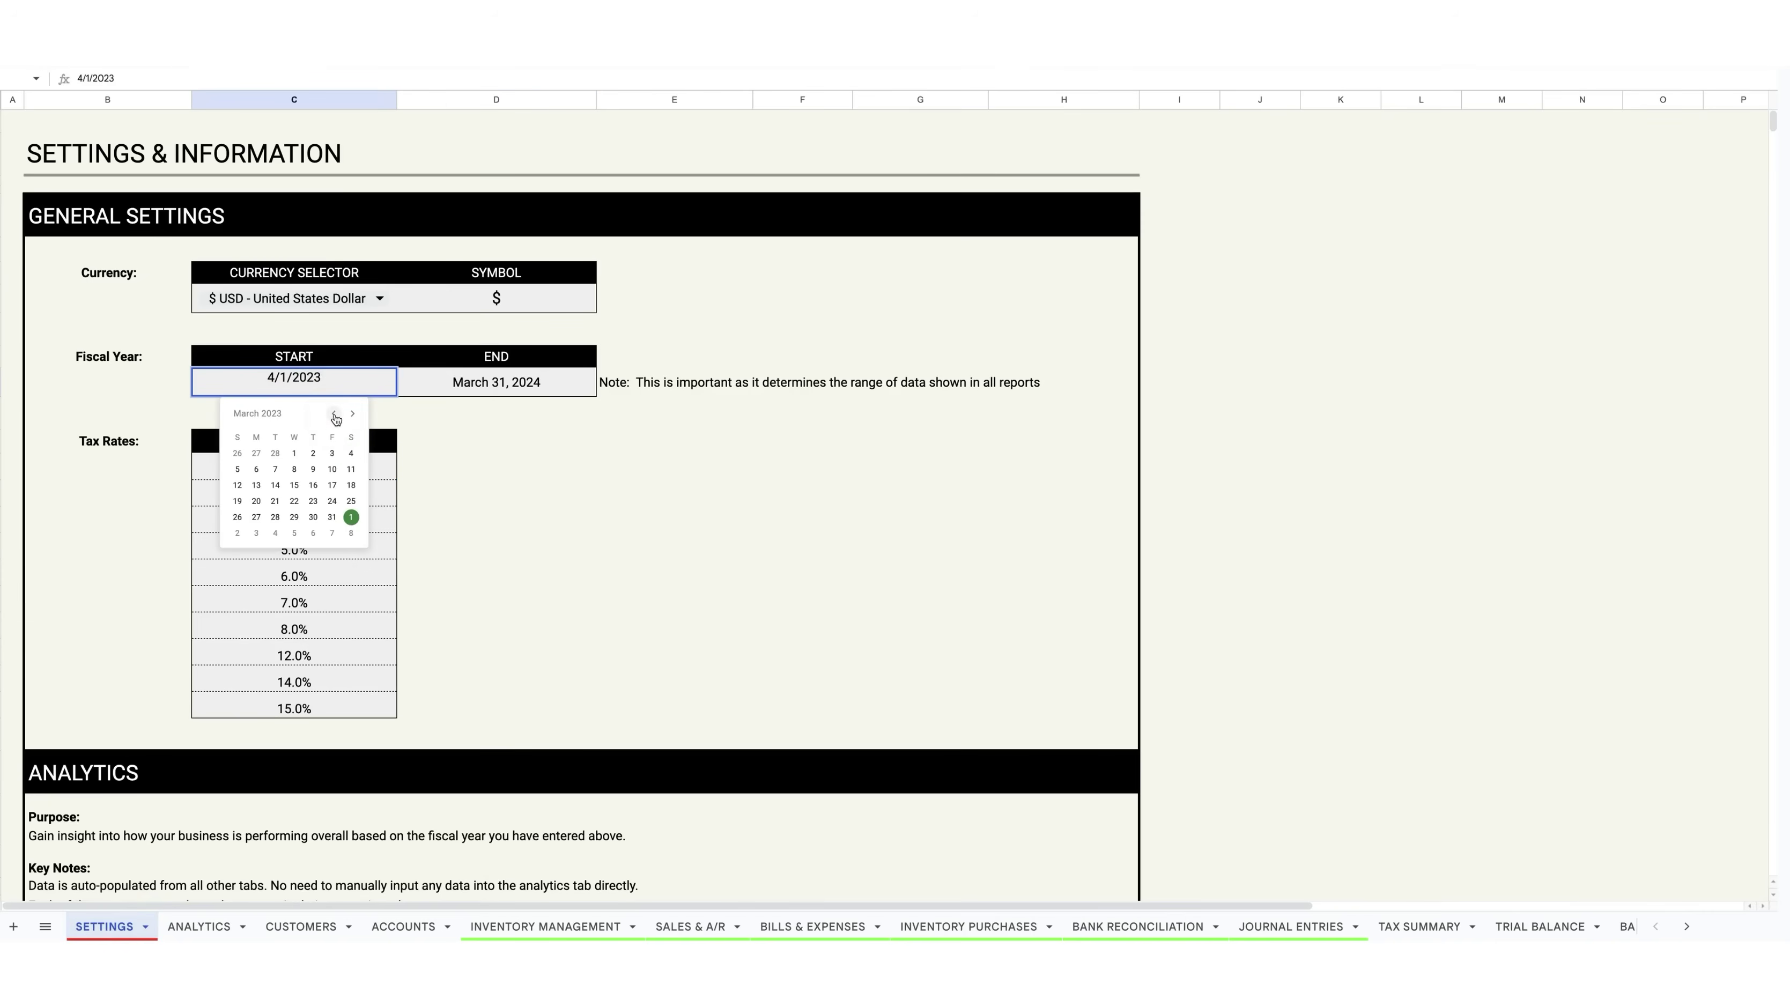
click(334, 414)
click(334, 414)
click(239, 454)
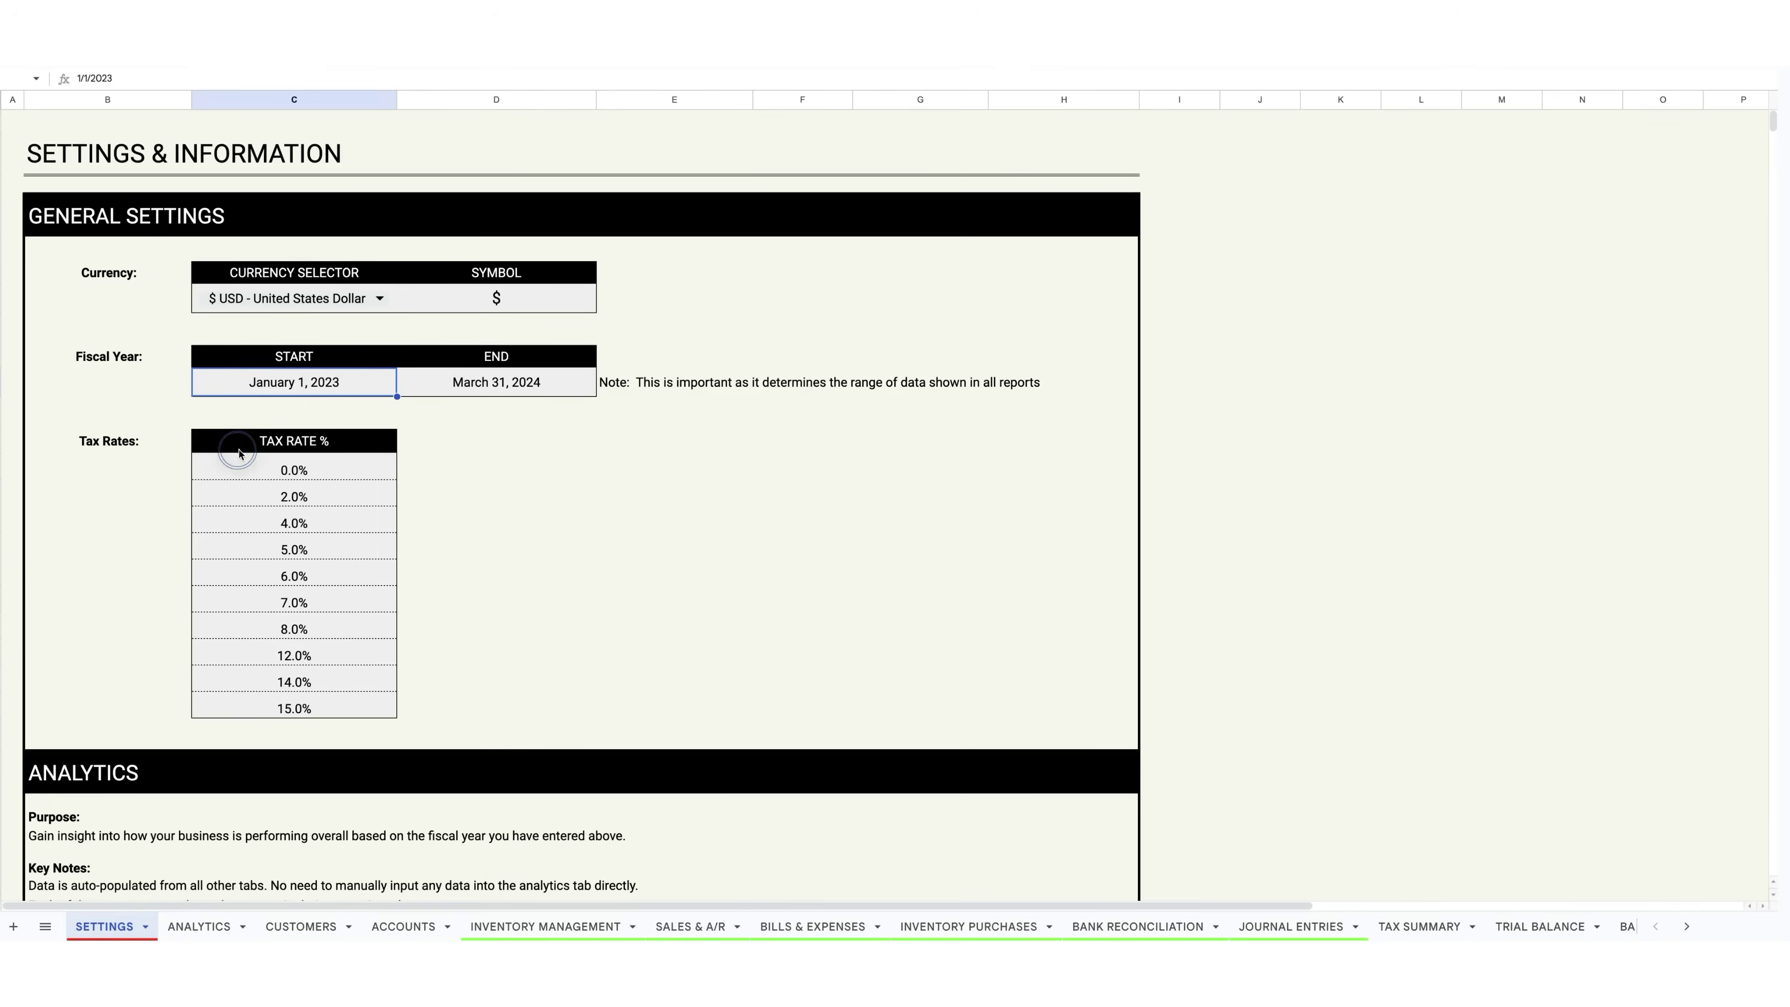
click(540, 492)
Step: Examine the full list of tax rates in the Settings sheet's general settings
scroll(461, 639, down, 1)
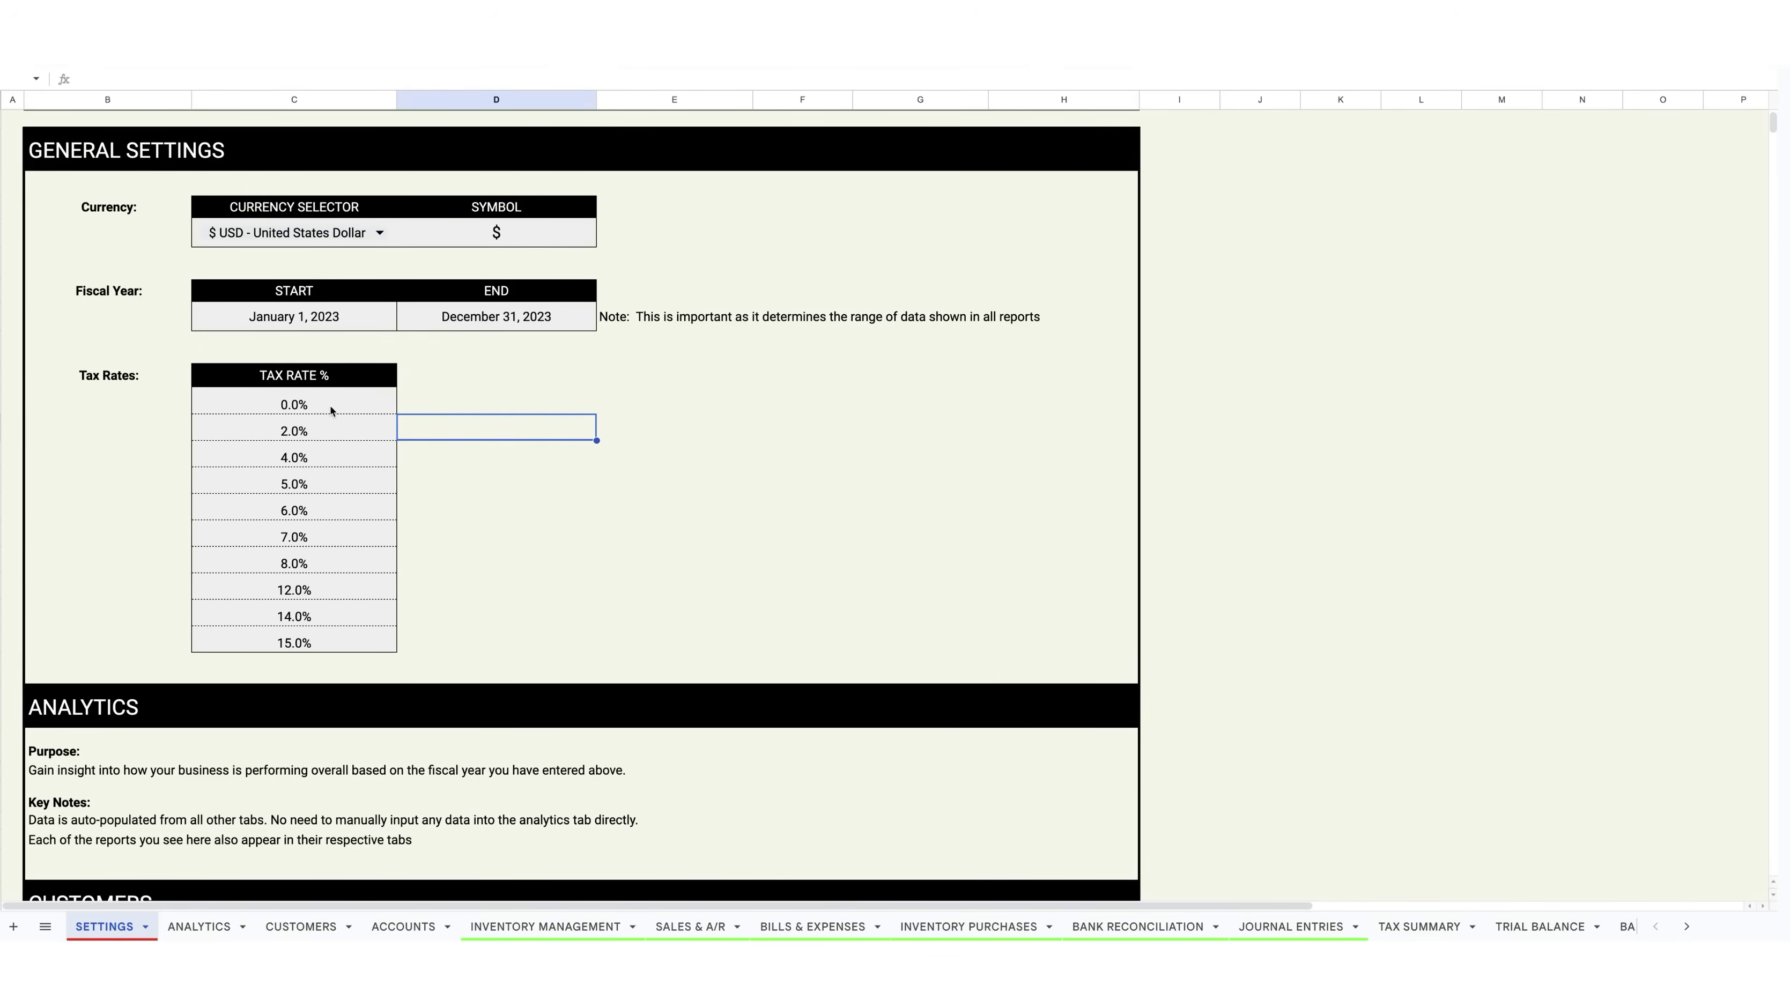
drag(333, 407, 340, 645)
click(568, 608)
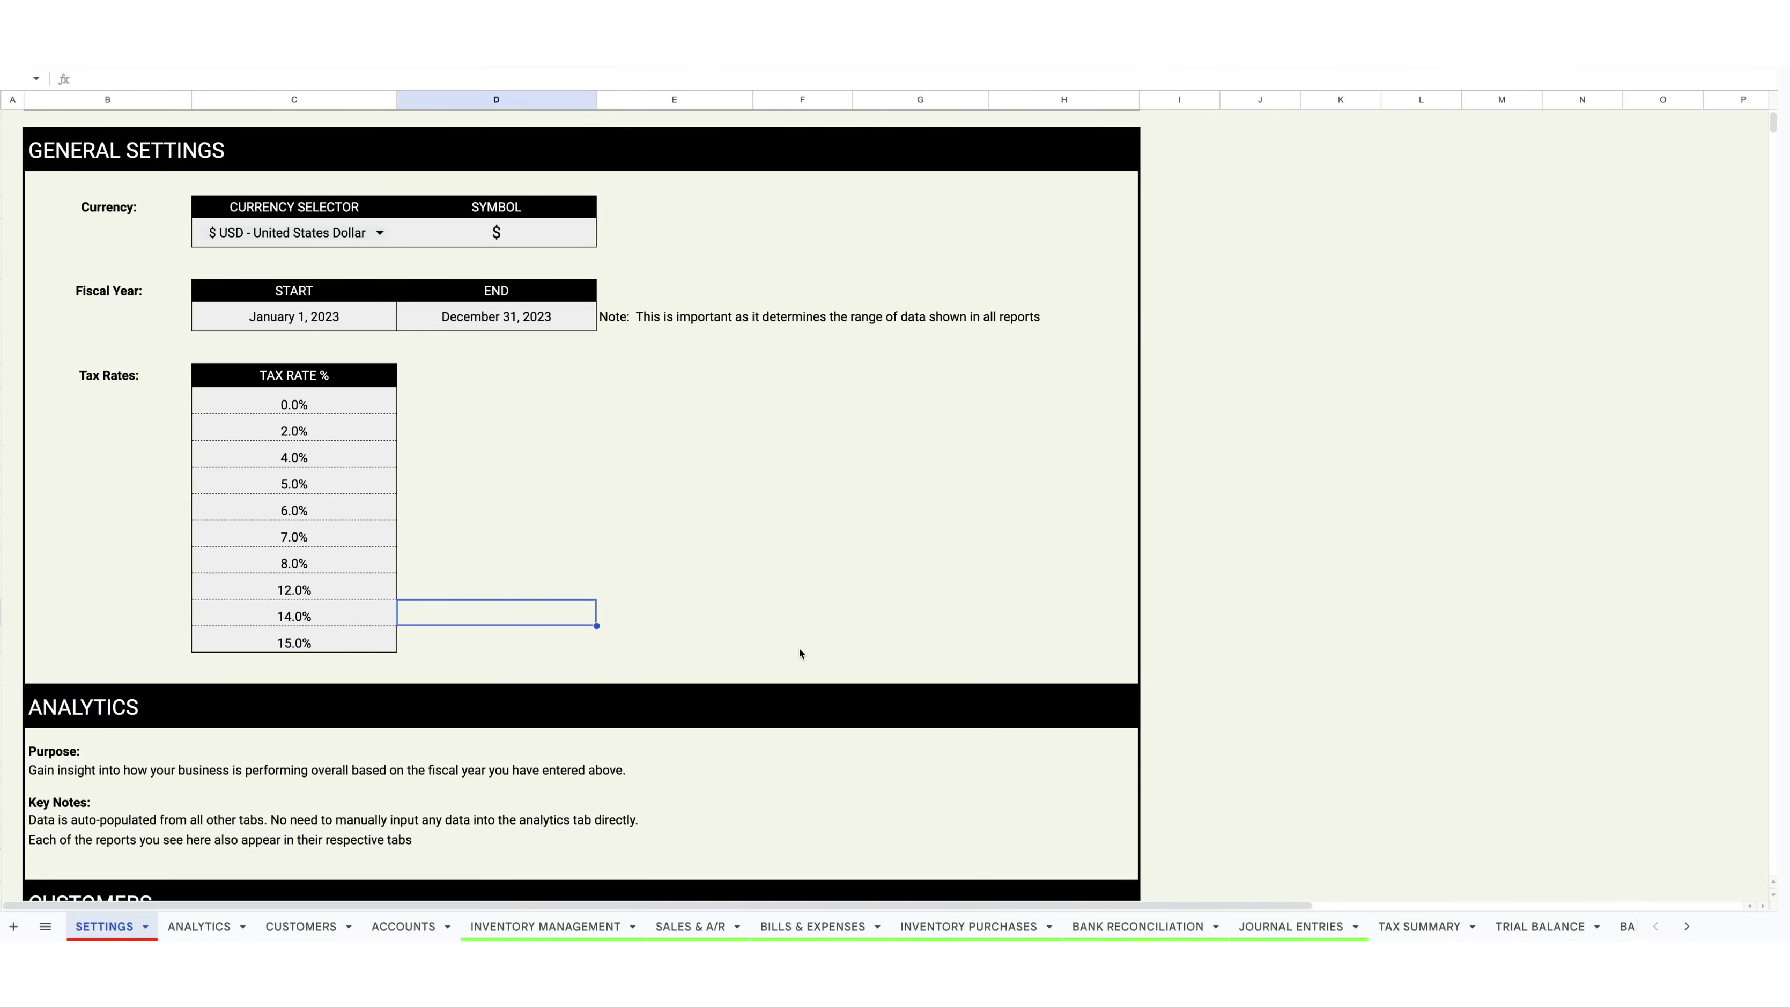
Step: Skim the purpose and key notes for each sheet below the general settings, and return to the start of the Settings sheet
scroll(799, 654, down, 6)
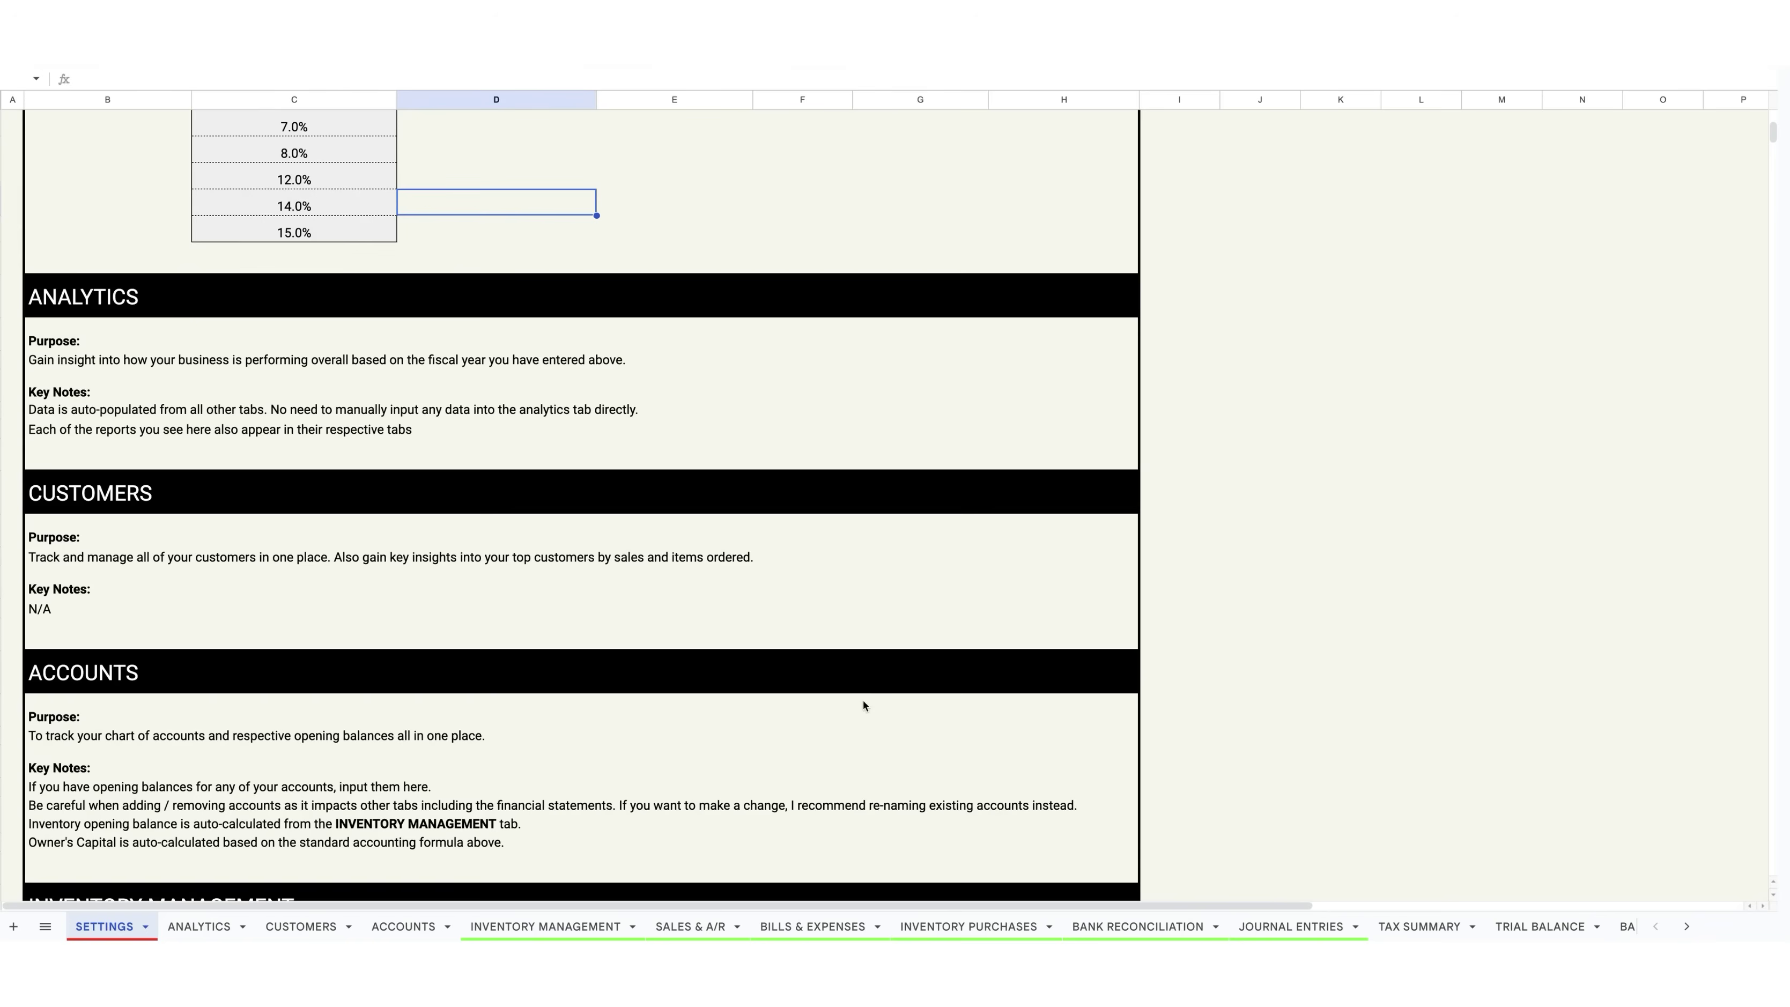
scroll(861, 698, down, 6)
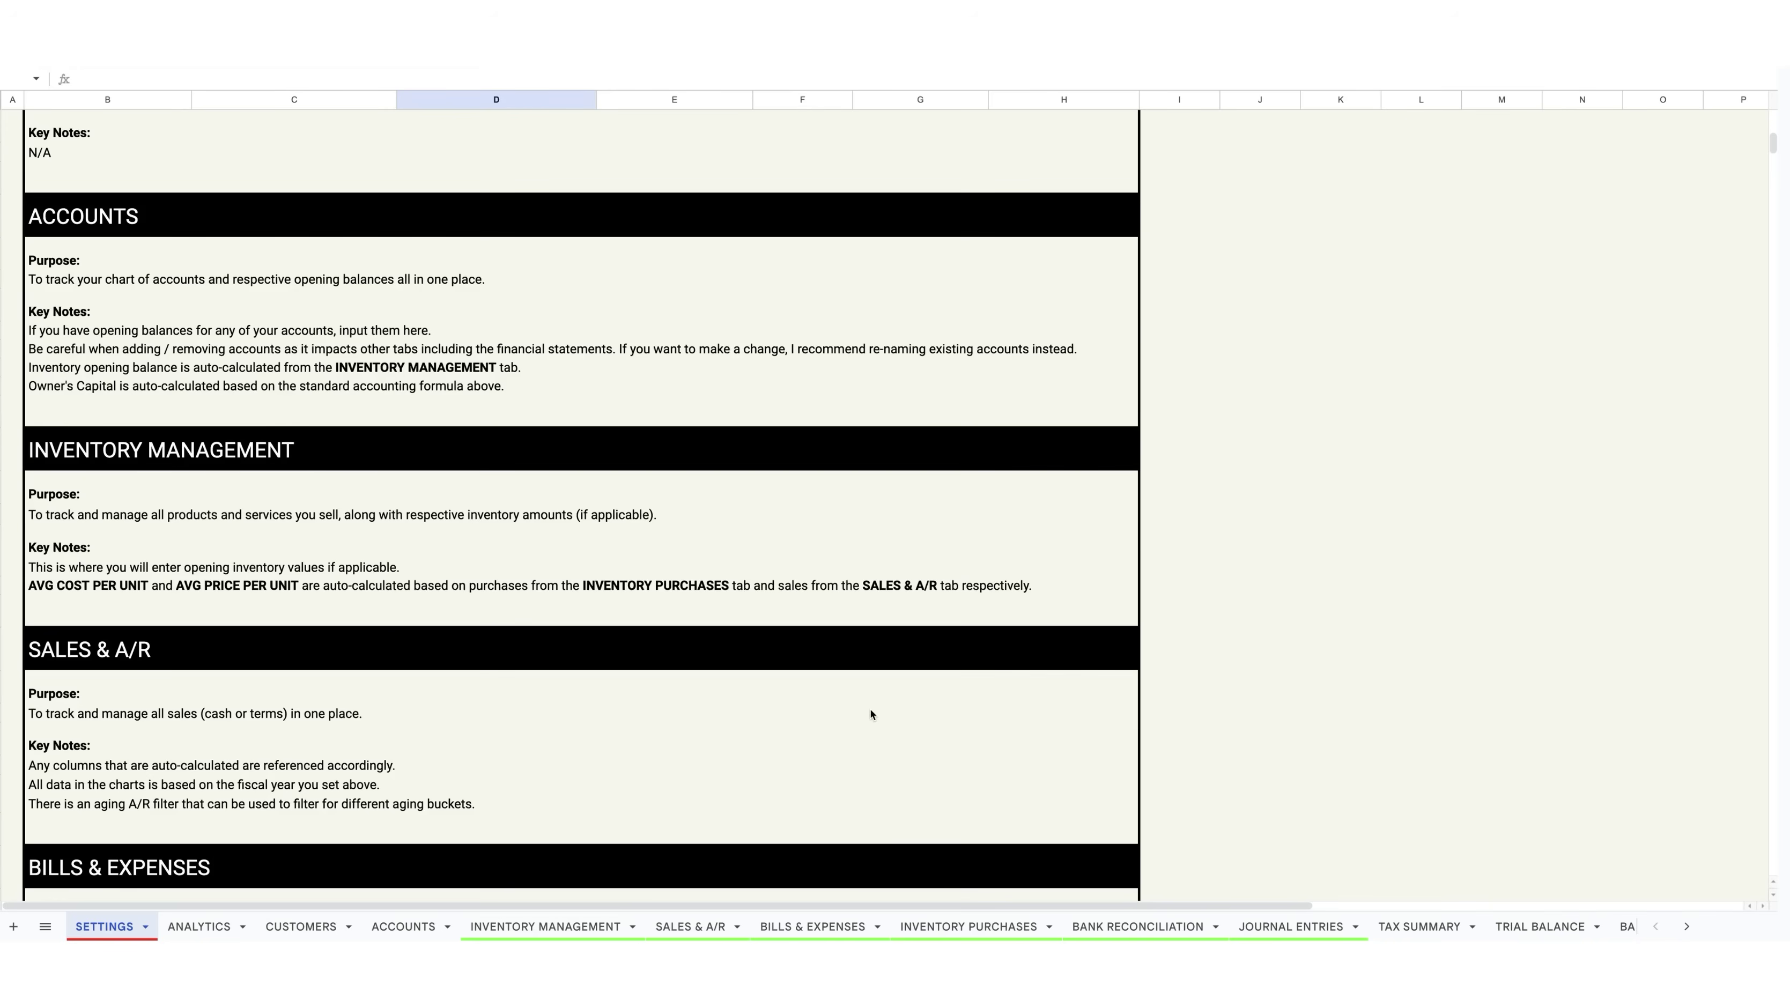
scroll(871, 710, down, 4)
scroll(871, 710, up, 13)
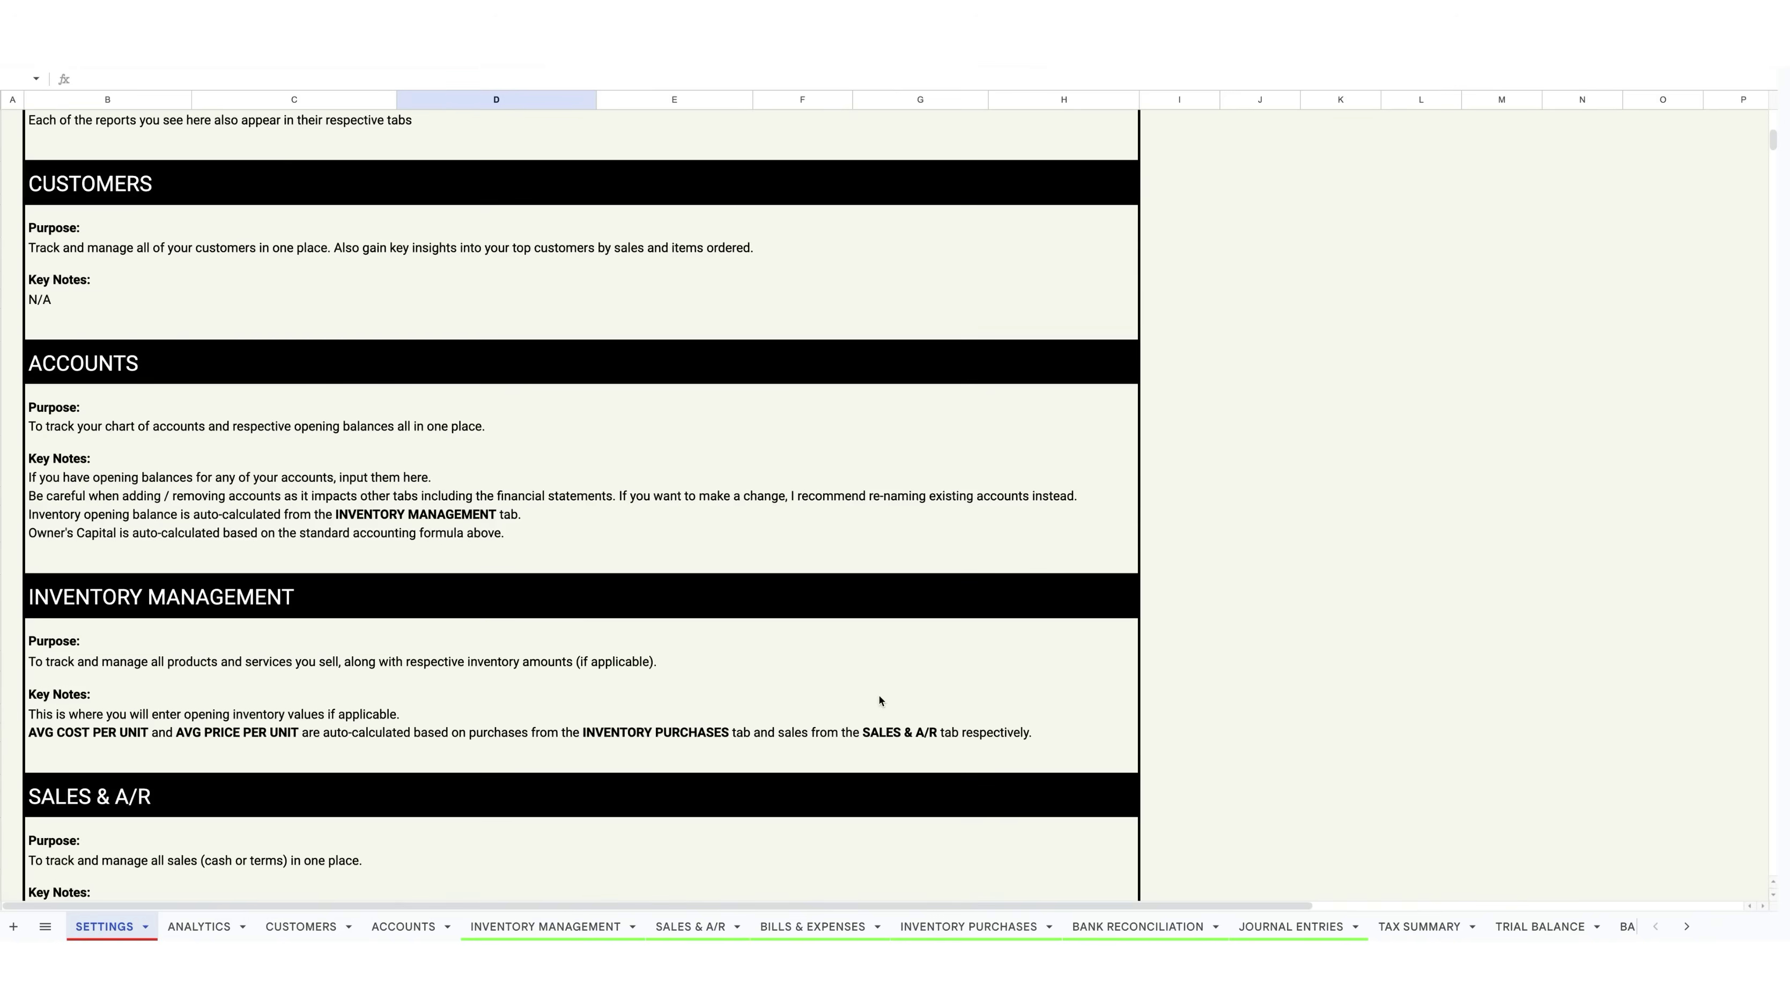
scroll(875, 695, up, 4)
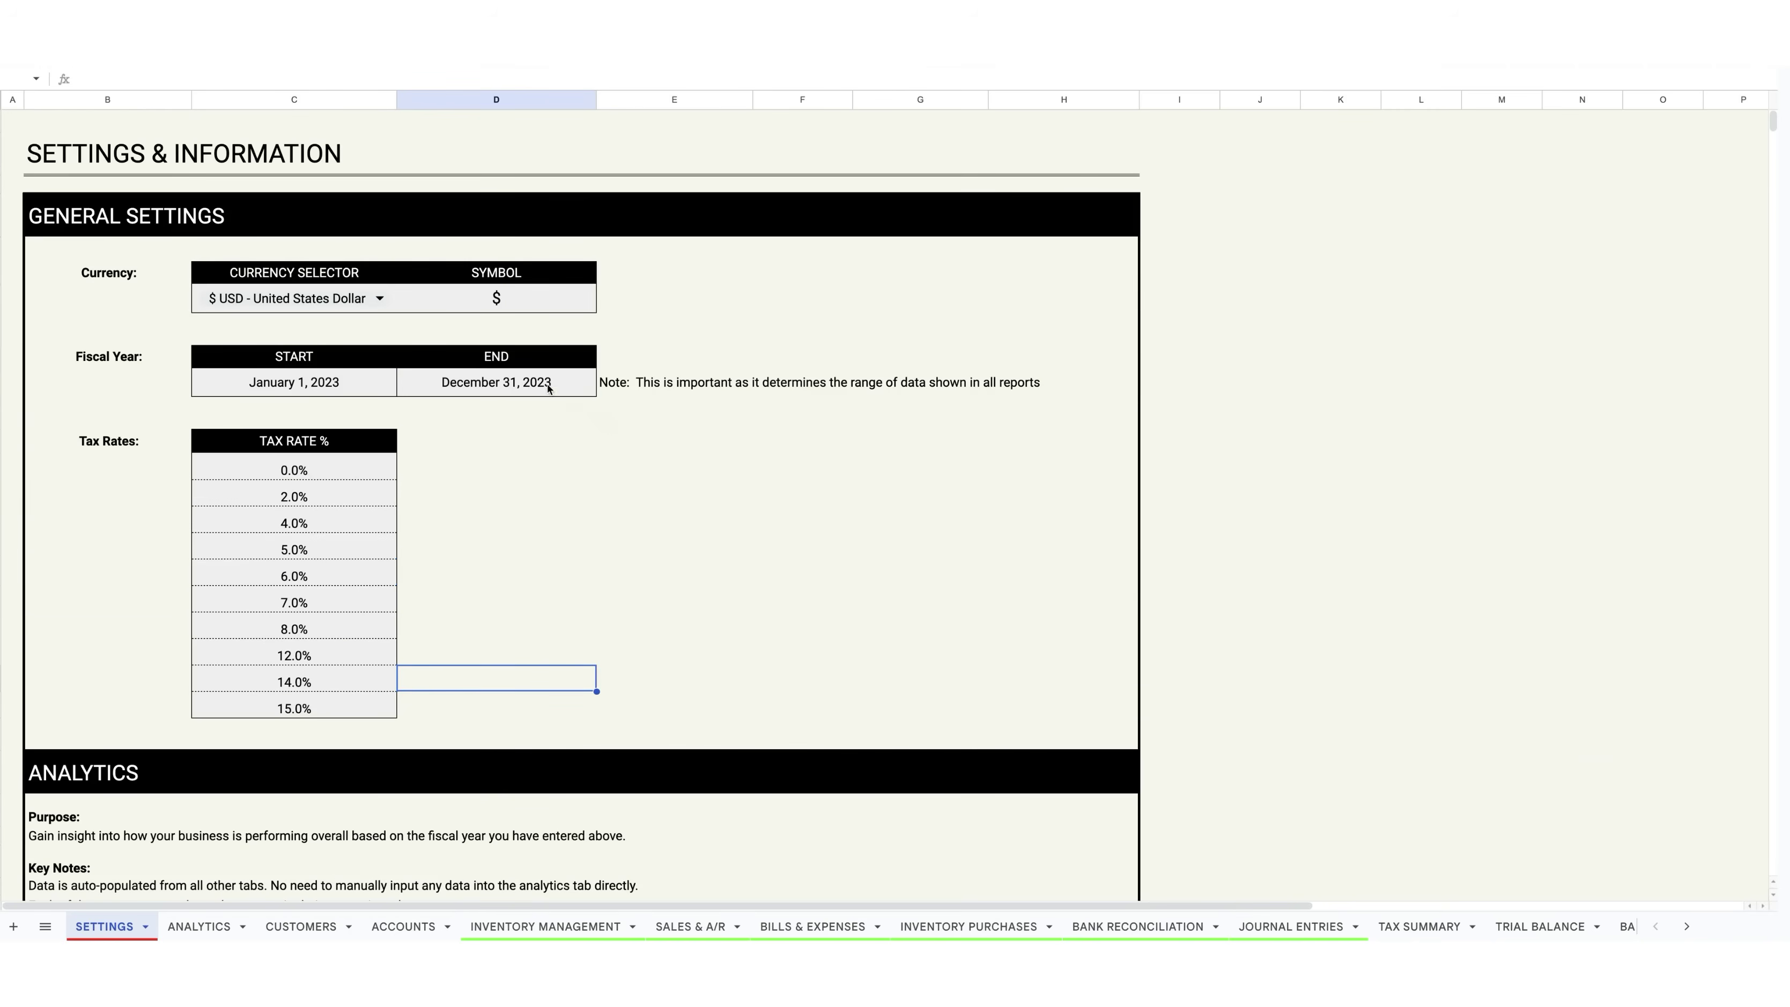
Step: Review the Customers sheet's table, including its total sales and total items ordered columns and the formula behind the first customer's total sales
click(301, 927)
scroll(635, 678, up, 1)
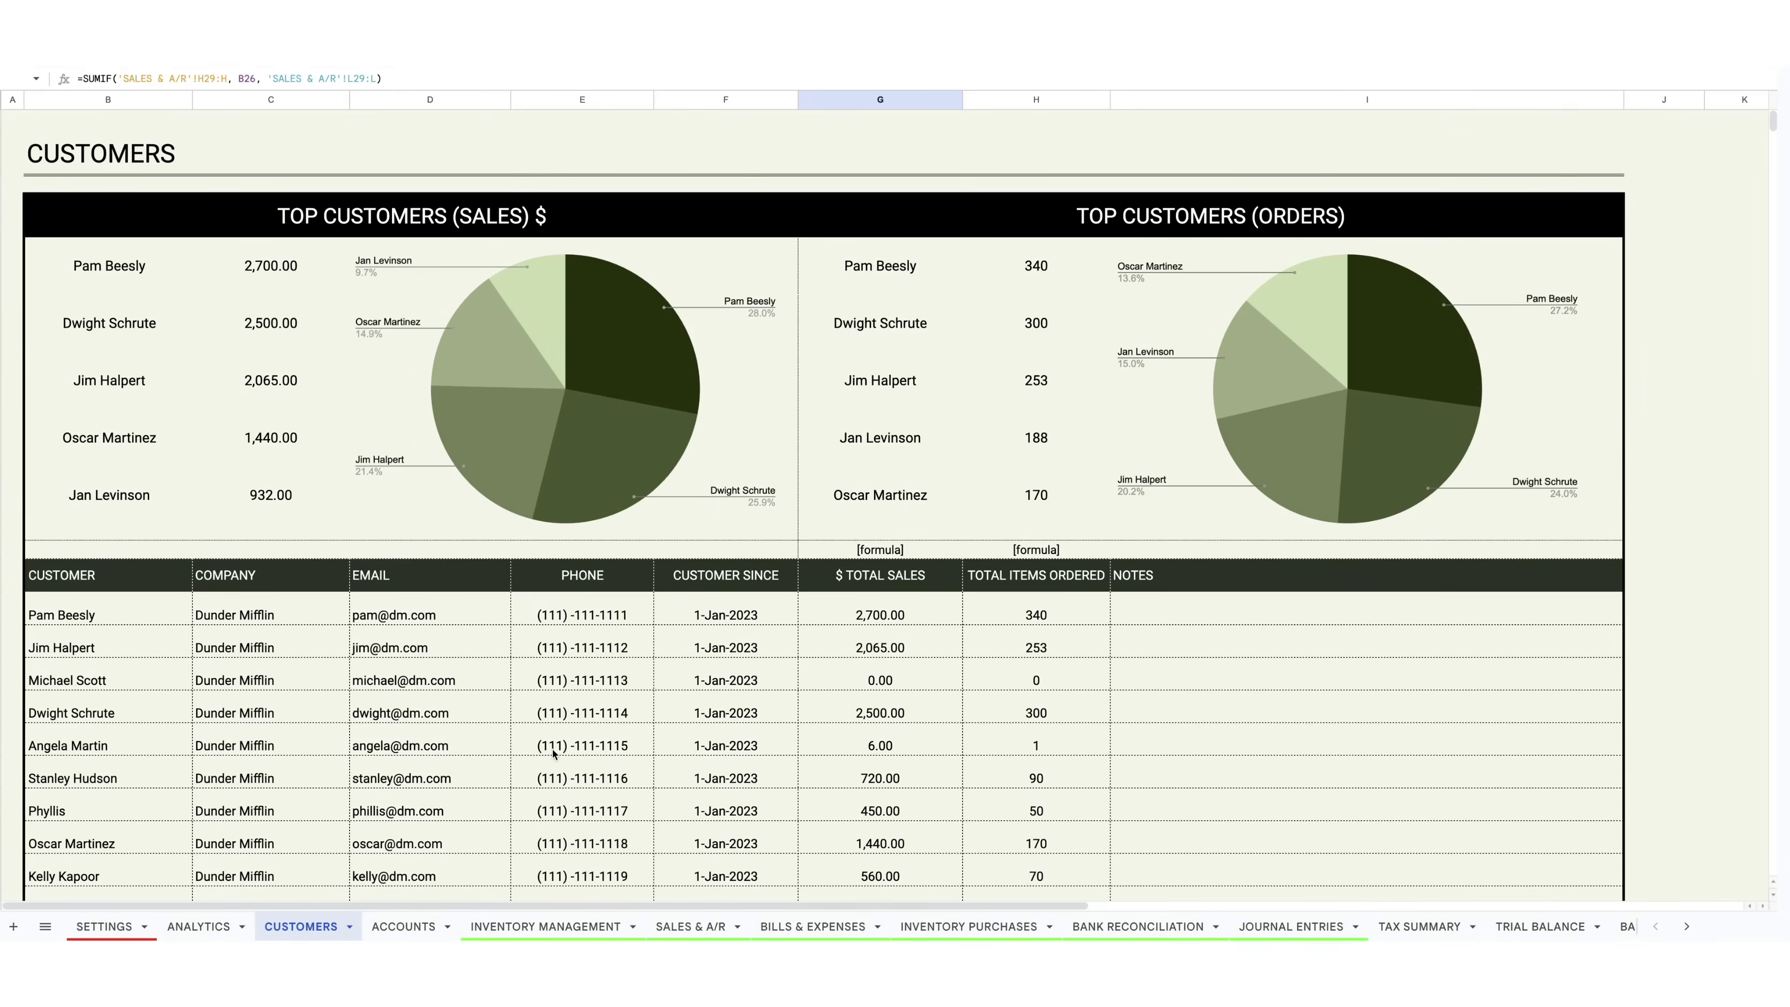
scroll(554, 753, down, 5)
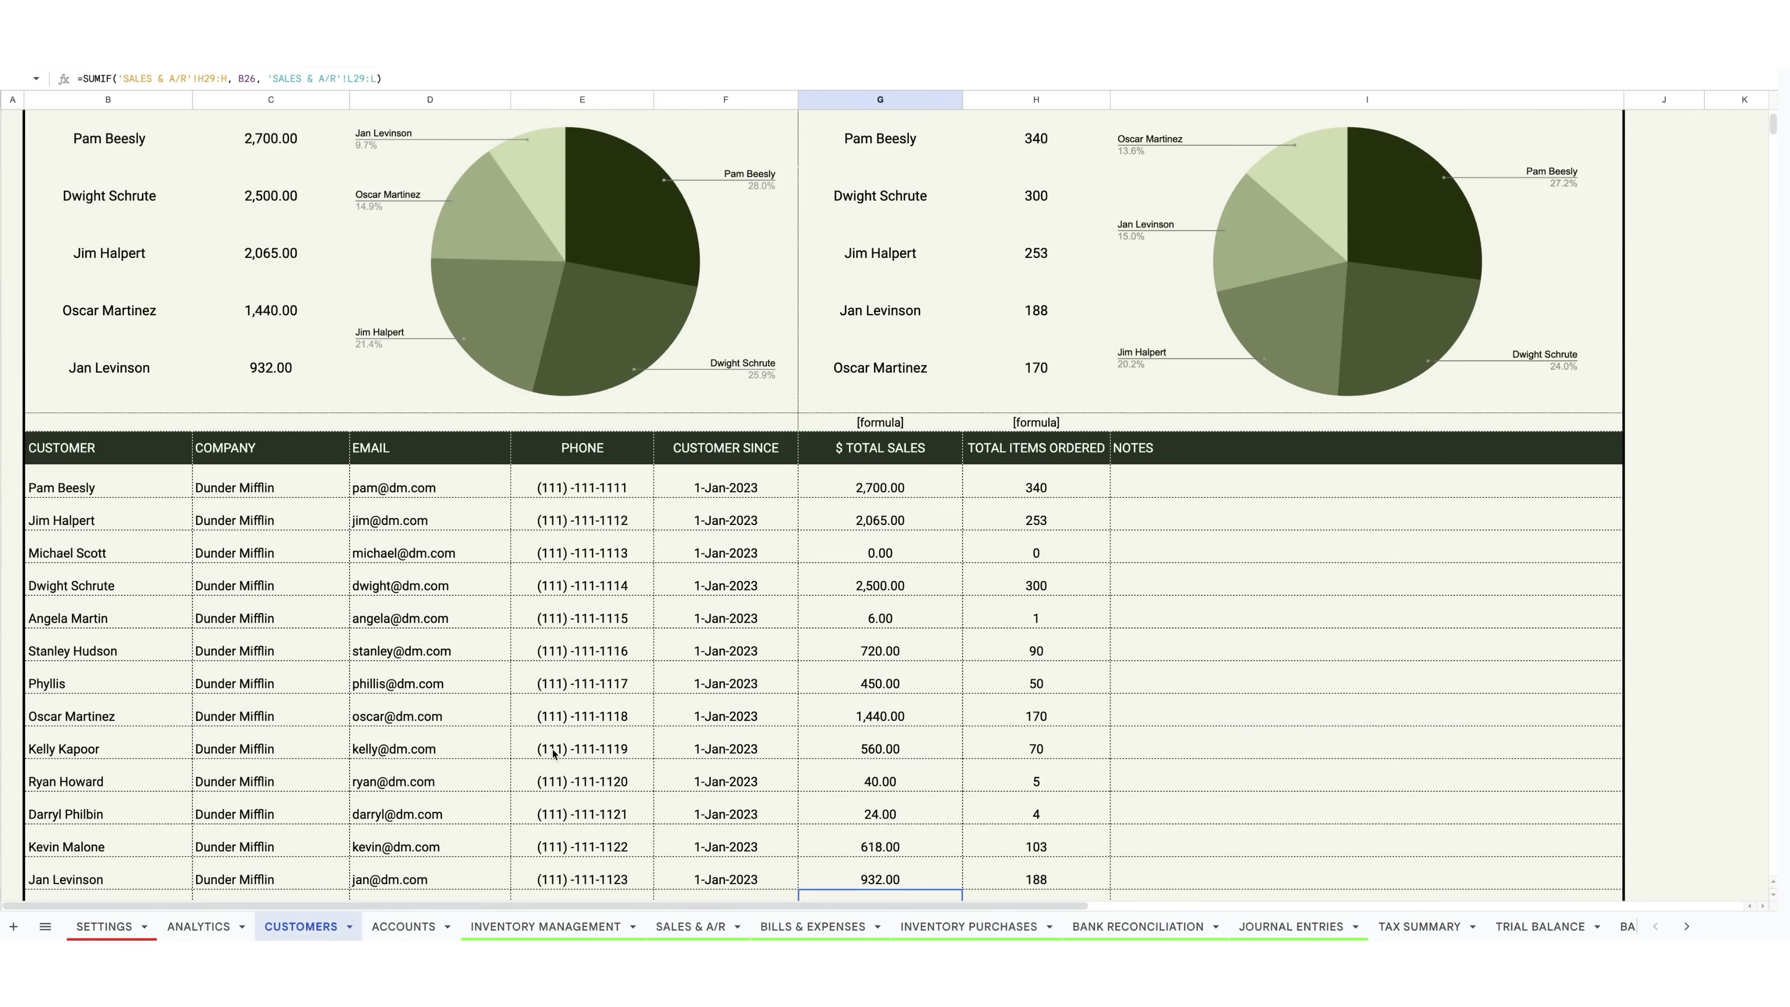
click(877, 452)
key(Right)
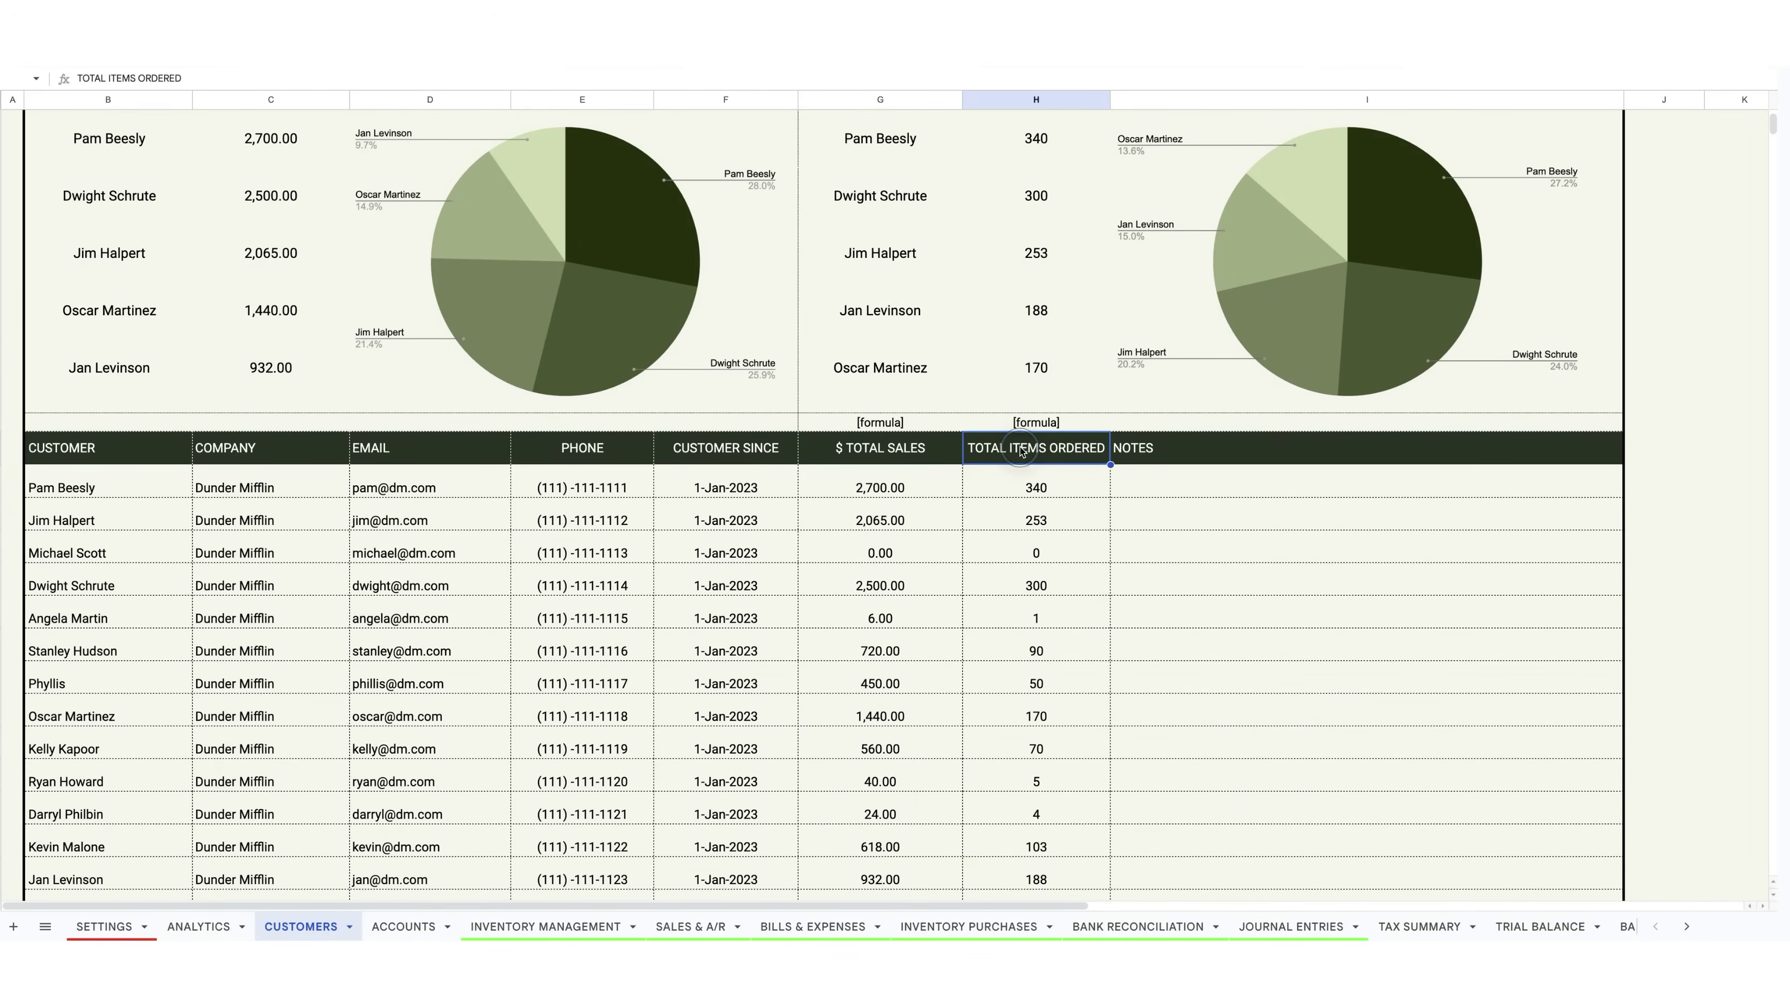
click(896, 483)
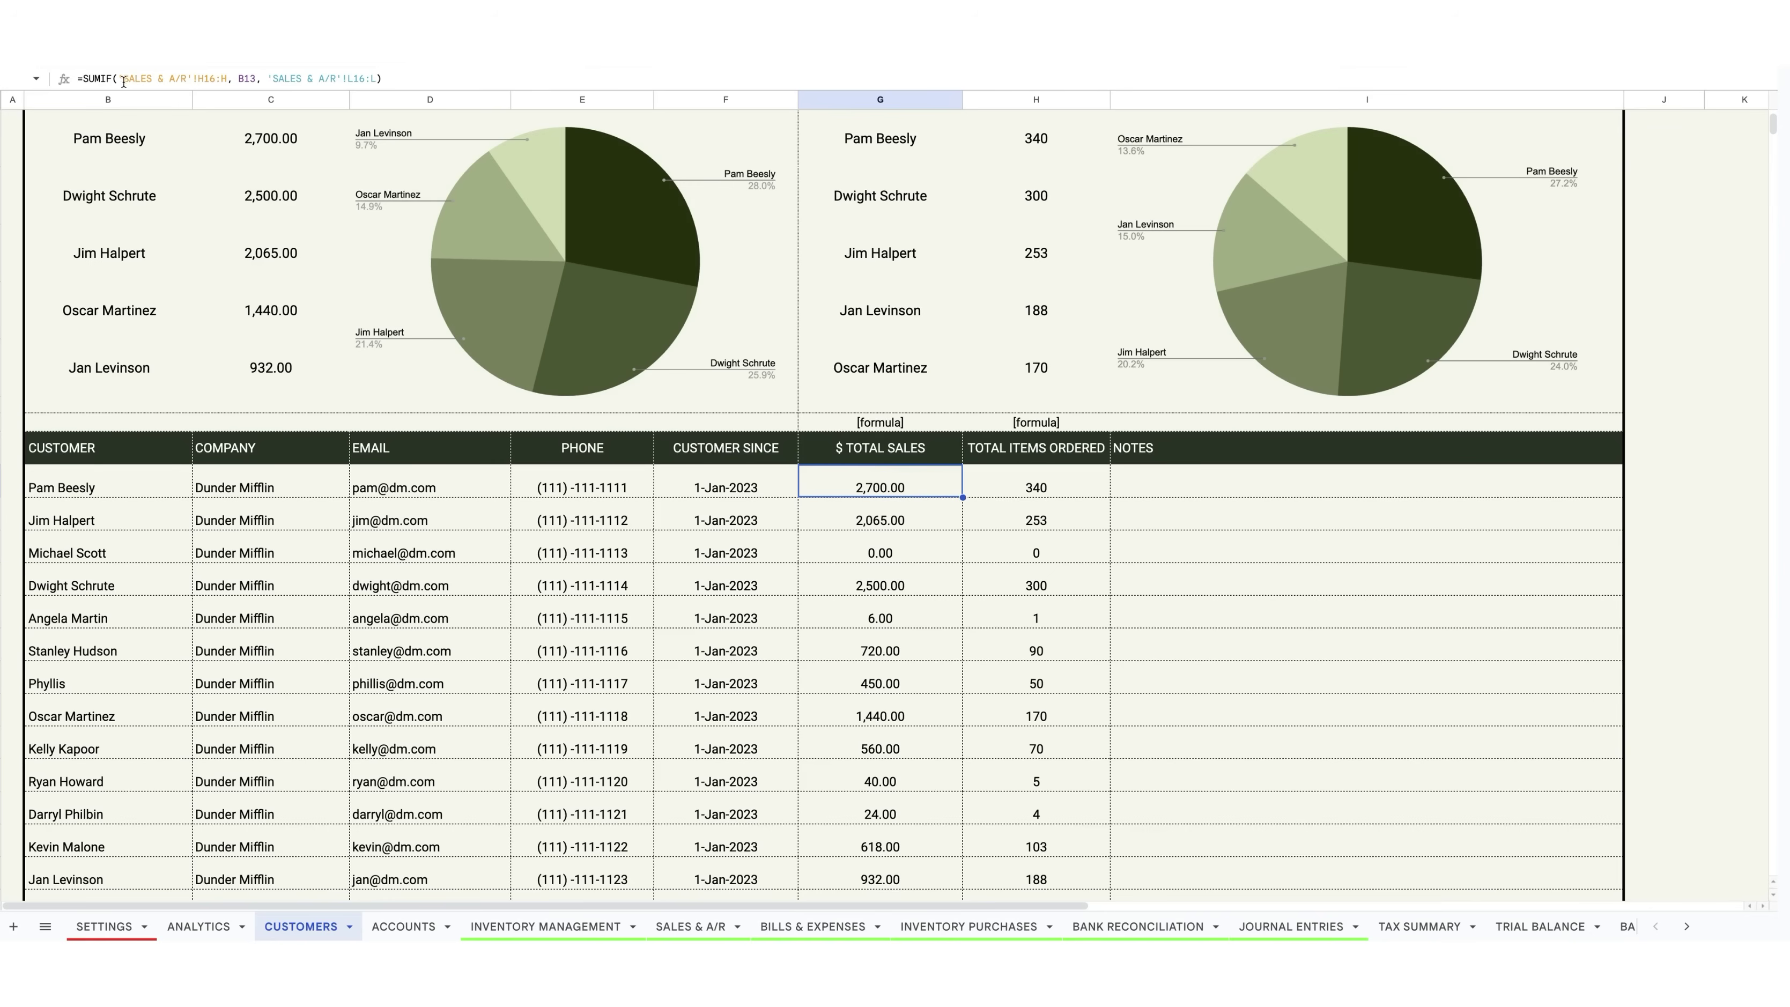
click(1164, 607)
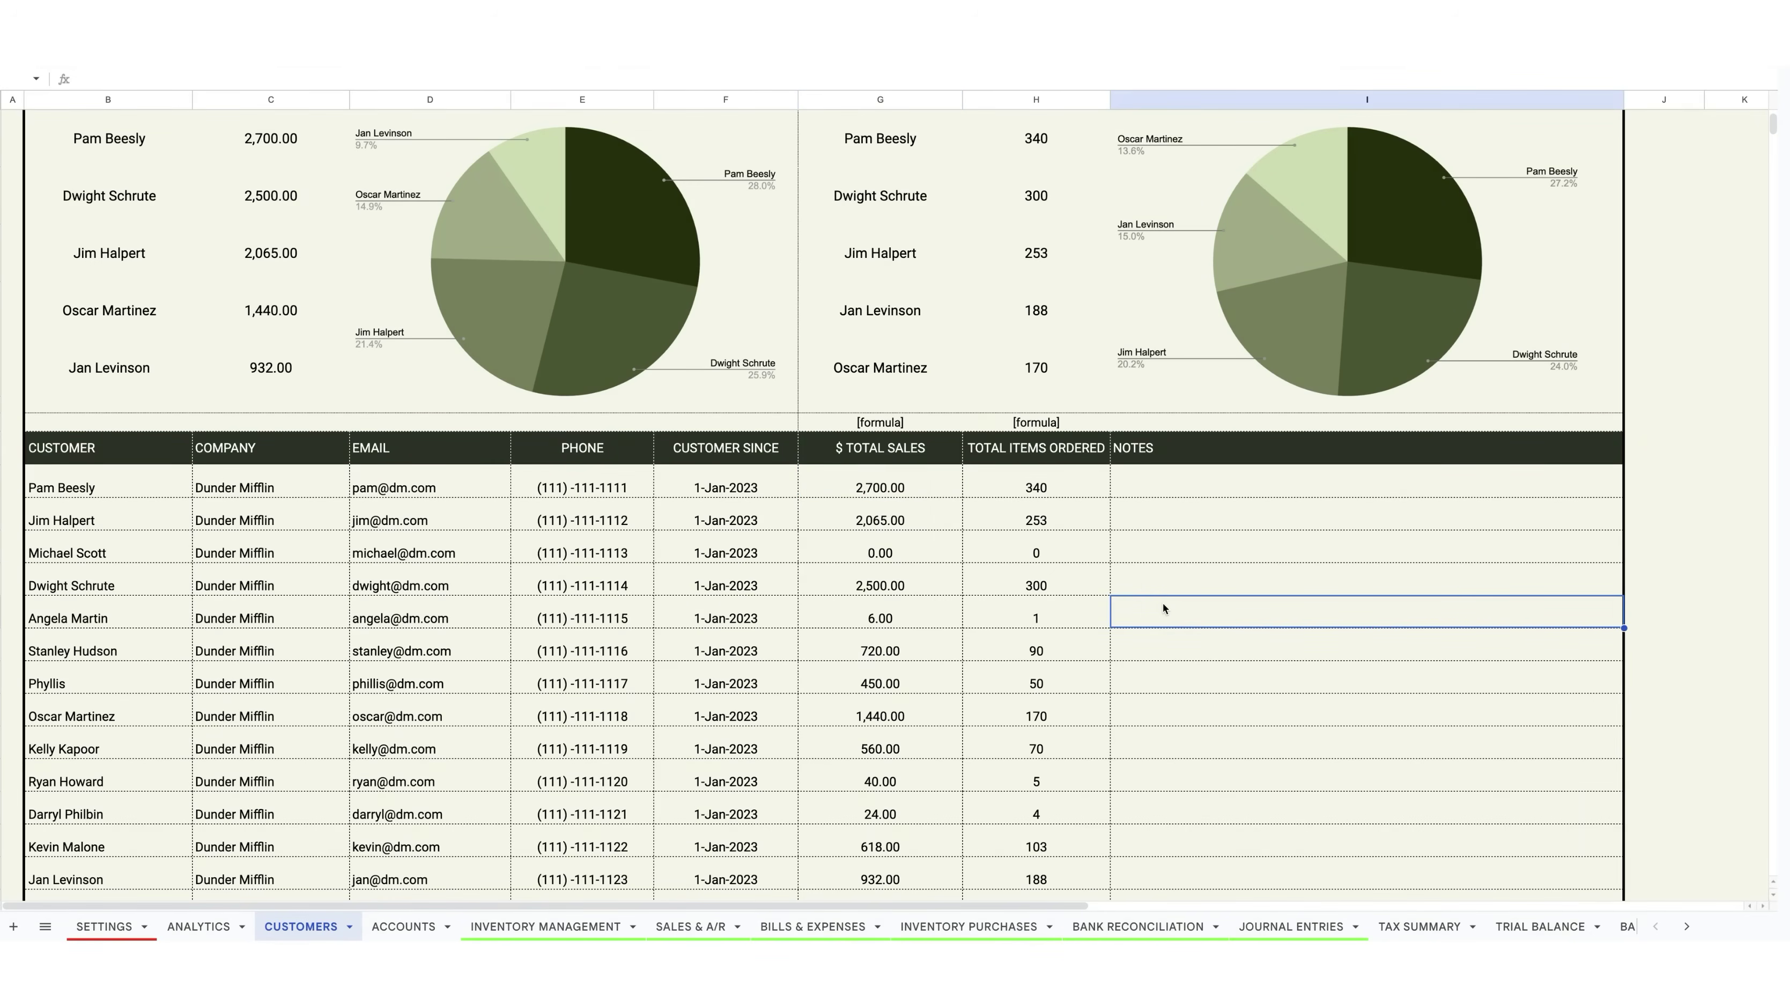
Step: Compare the Customers sheet's top customers by sales and by orders charts with the customer table below them
scroll(1016, 614, up, 3)
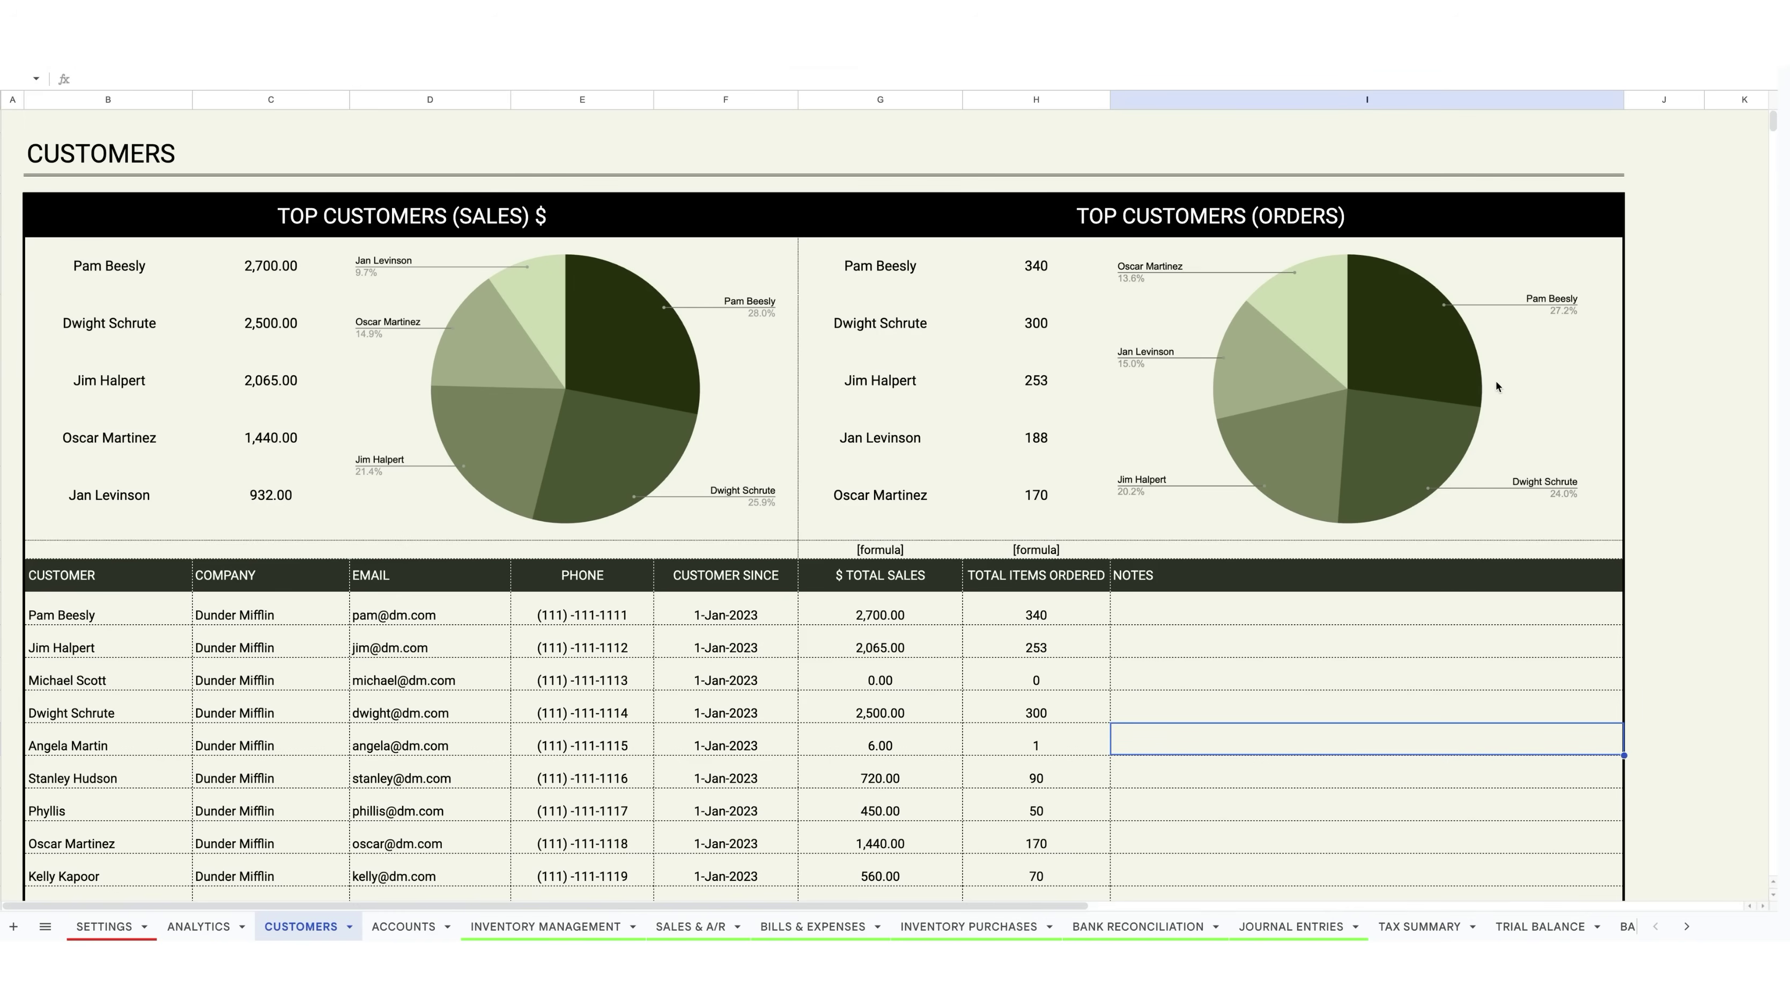
scroll(1493, 423, down, 3)
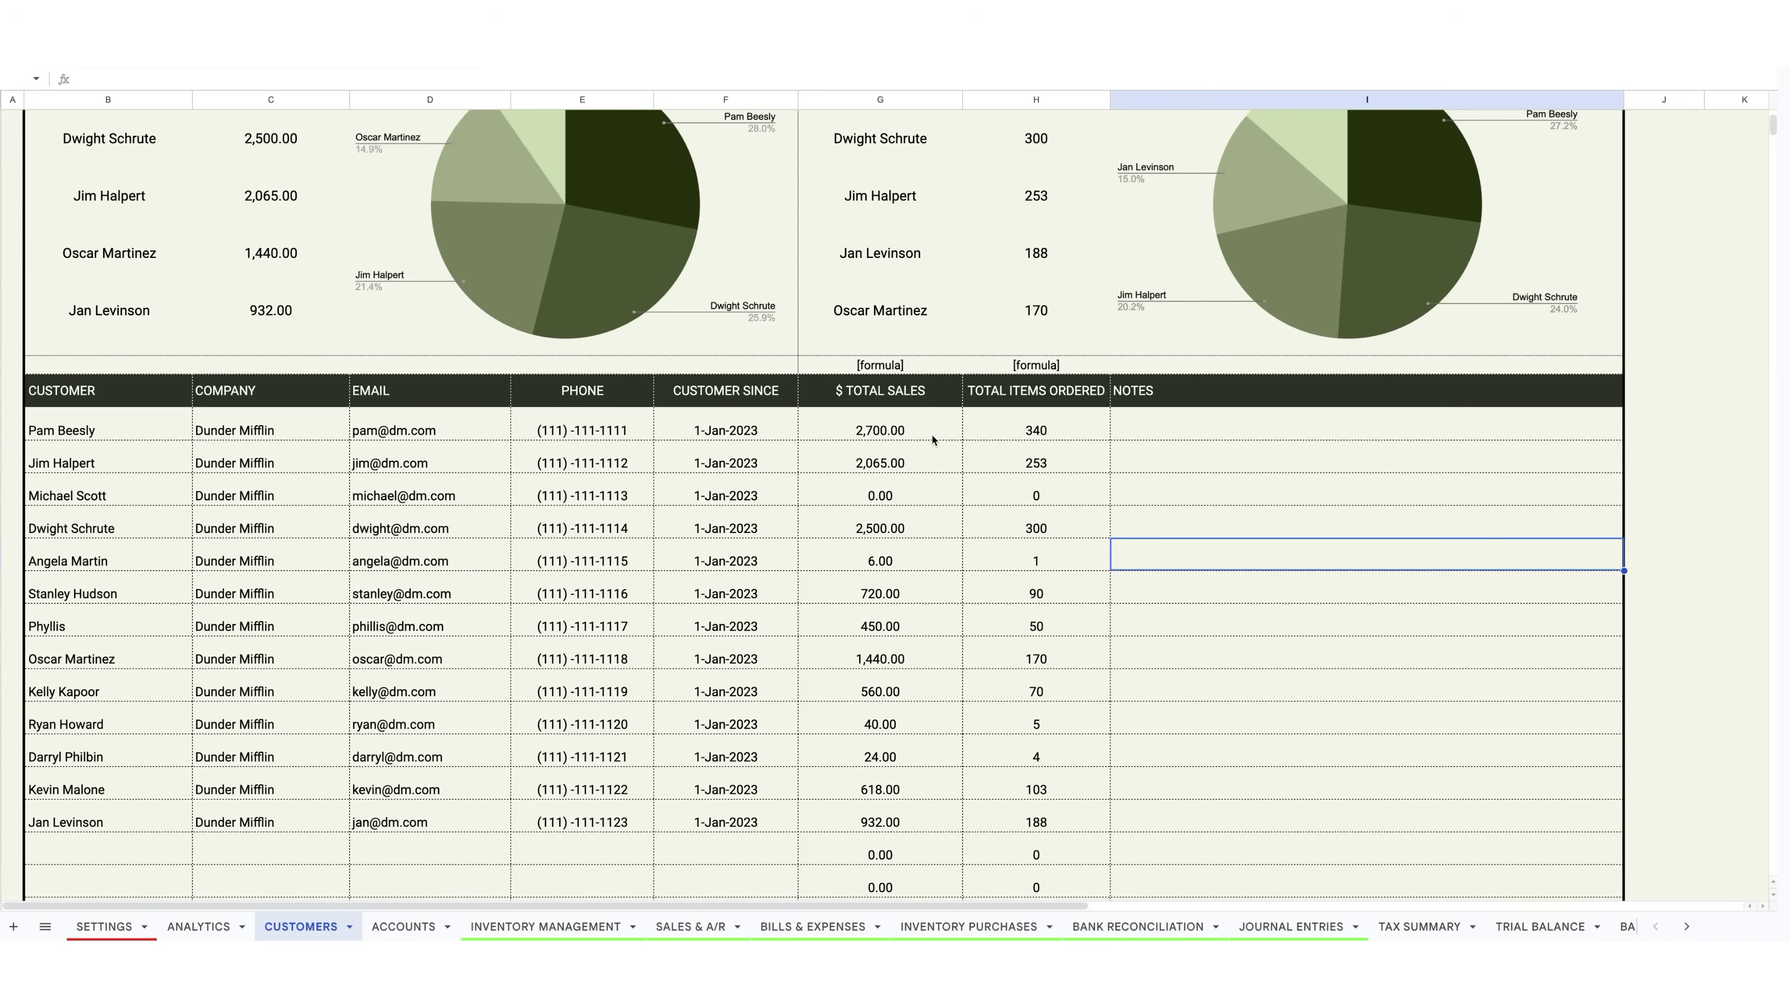
scroll(1104, 652, up, 3)
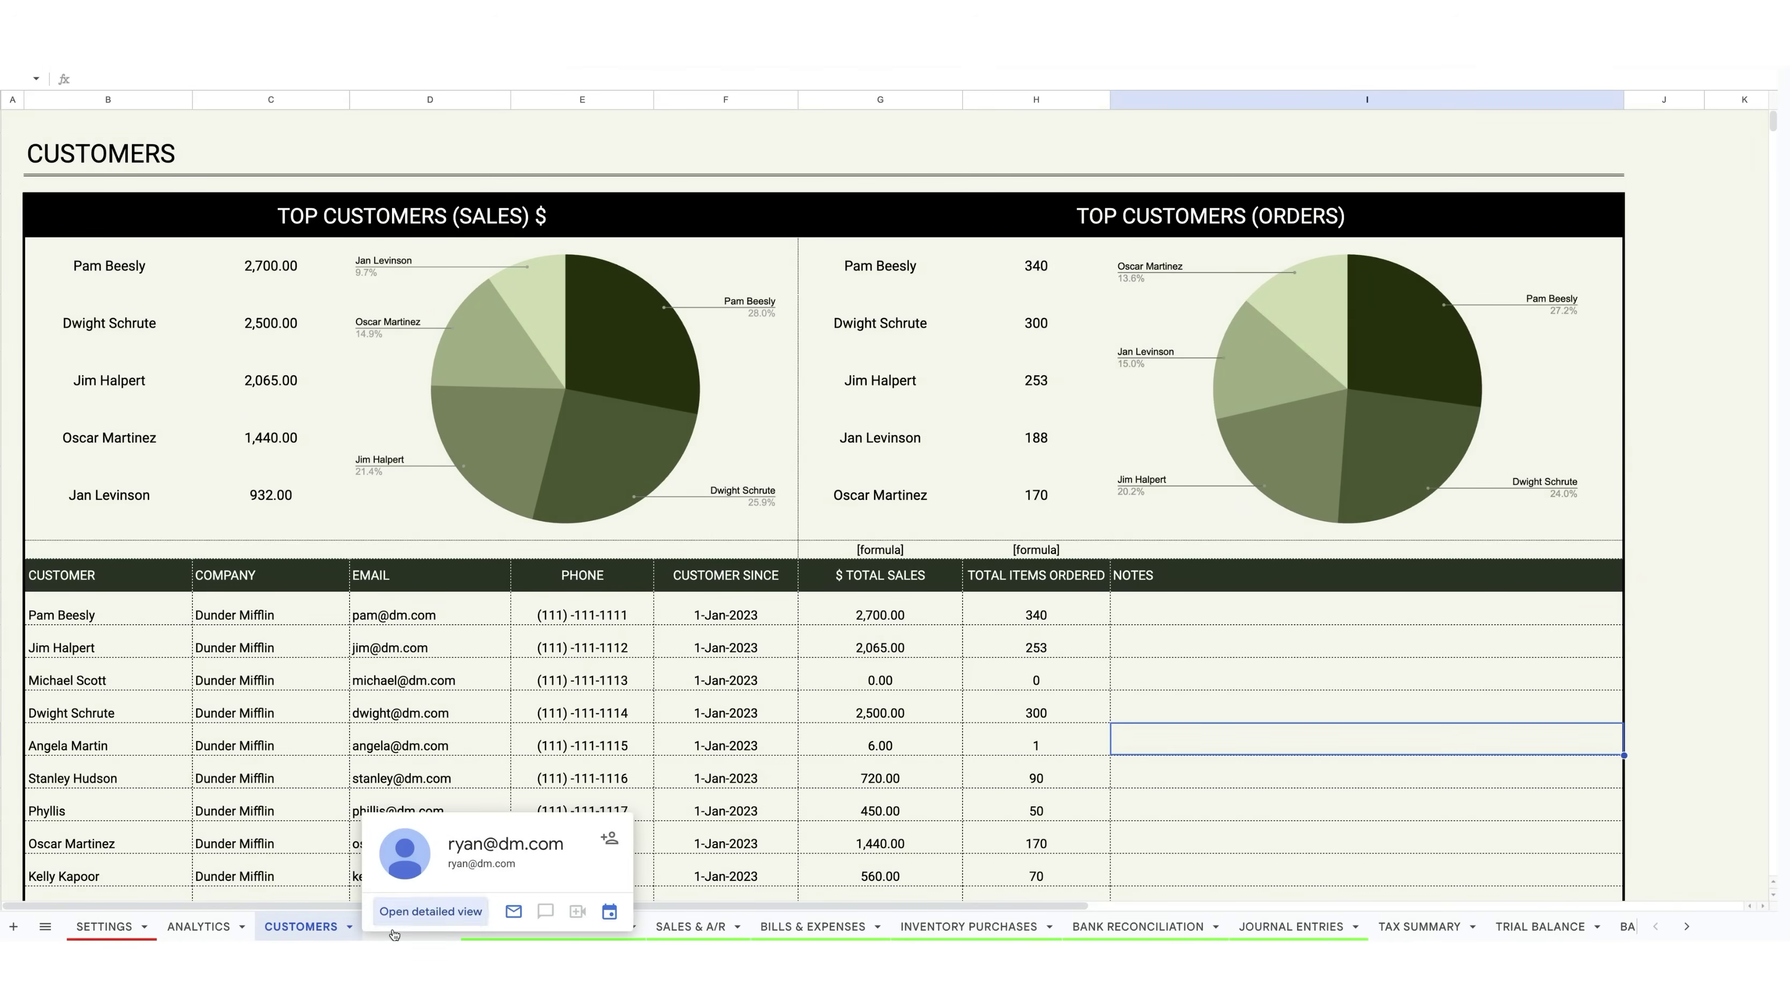
click(226, 832)
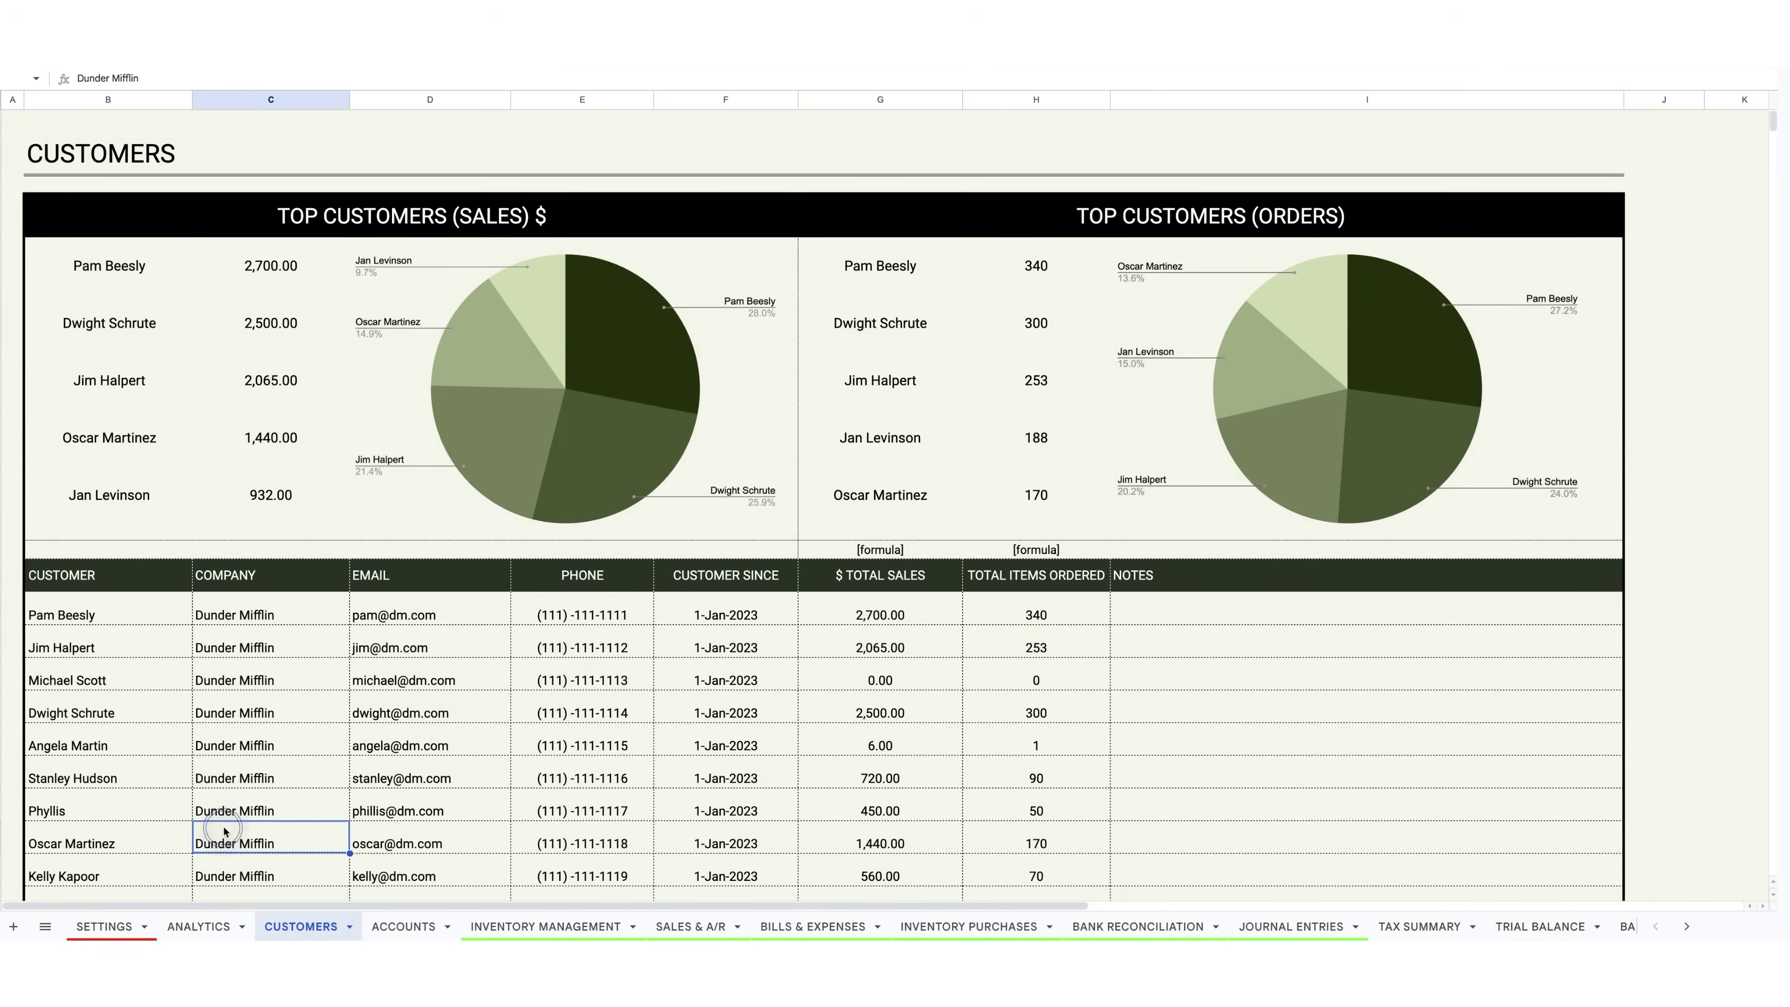
Step: Review the chart of accounts in the Accounts sheet, from assets through expenses, with the opening balances
click(404, 926)
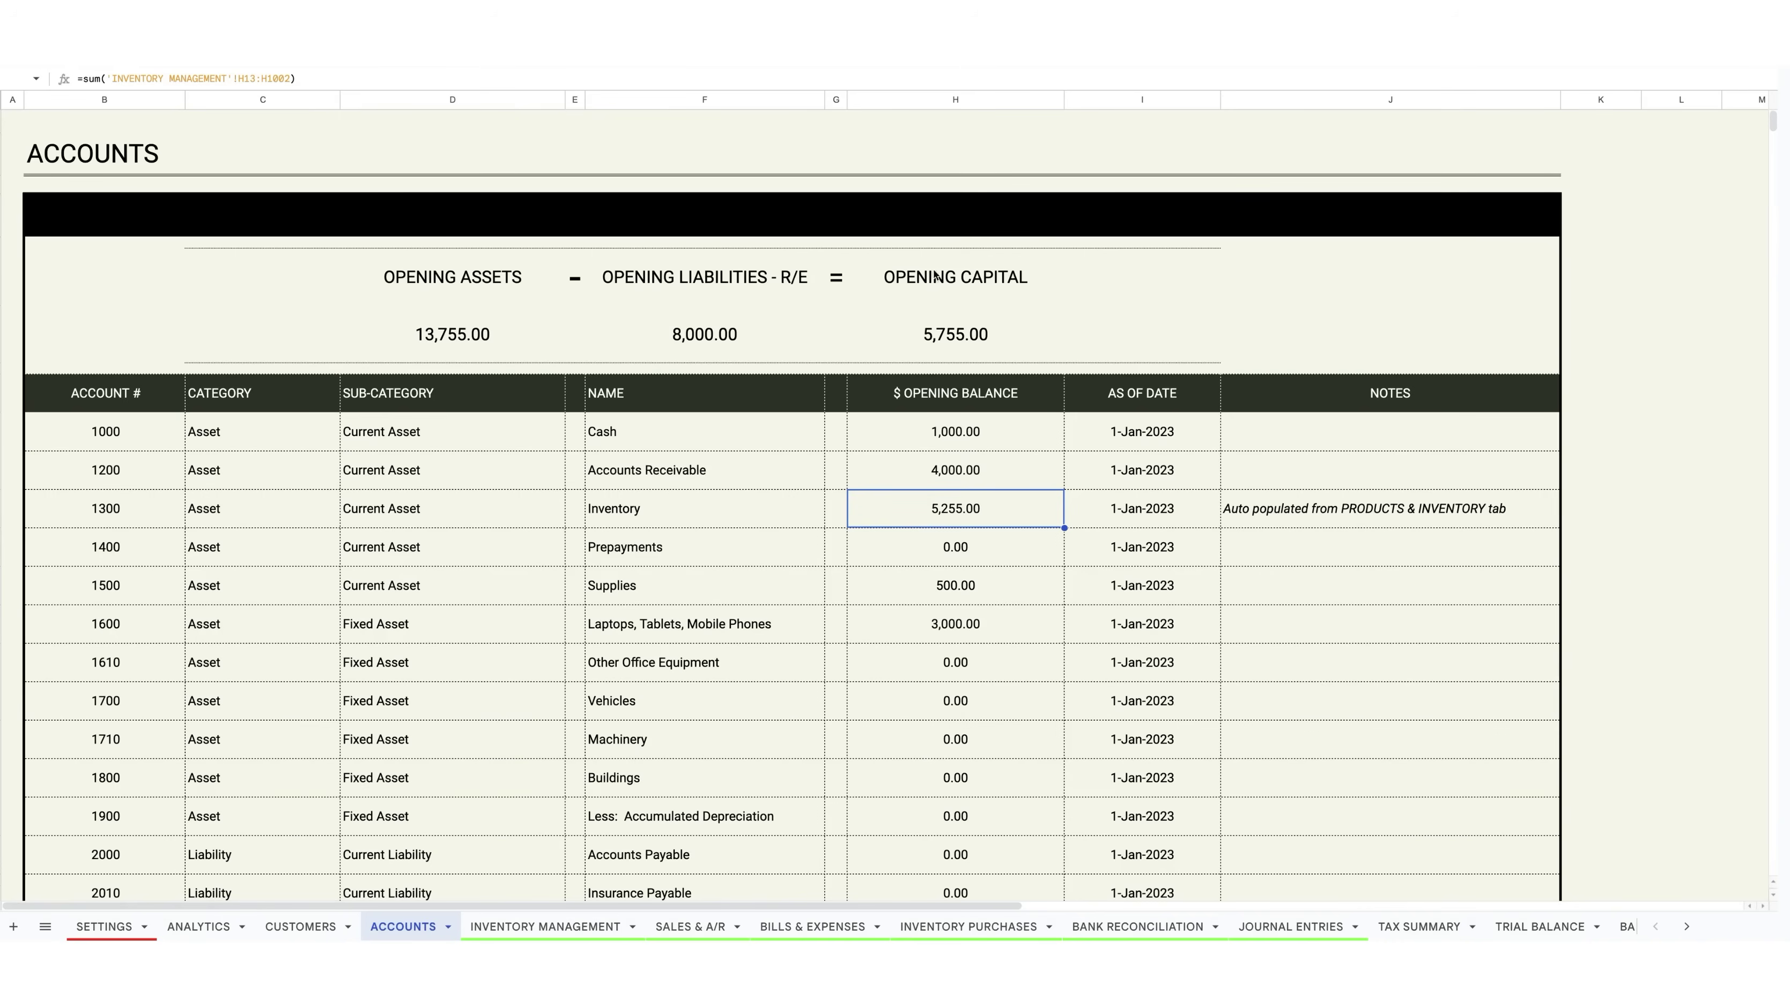
scroll(483, 573, down, 3)
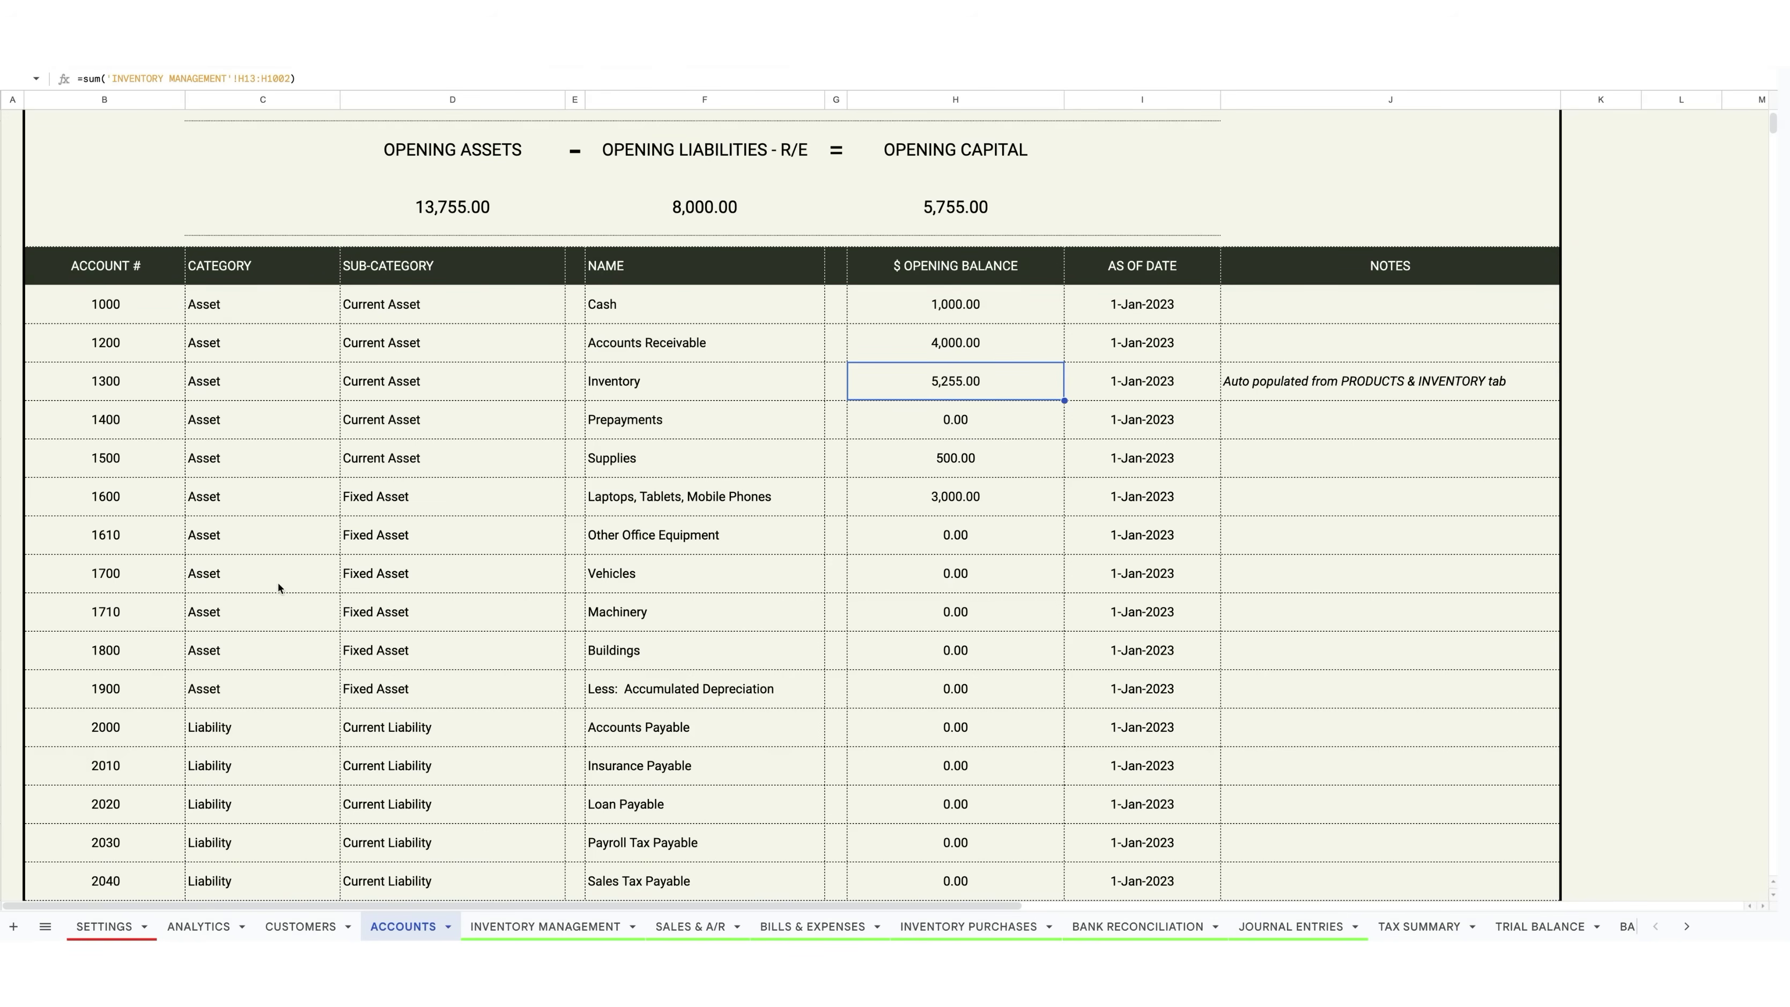
scroll(279, 582, down, 6)
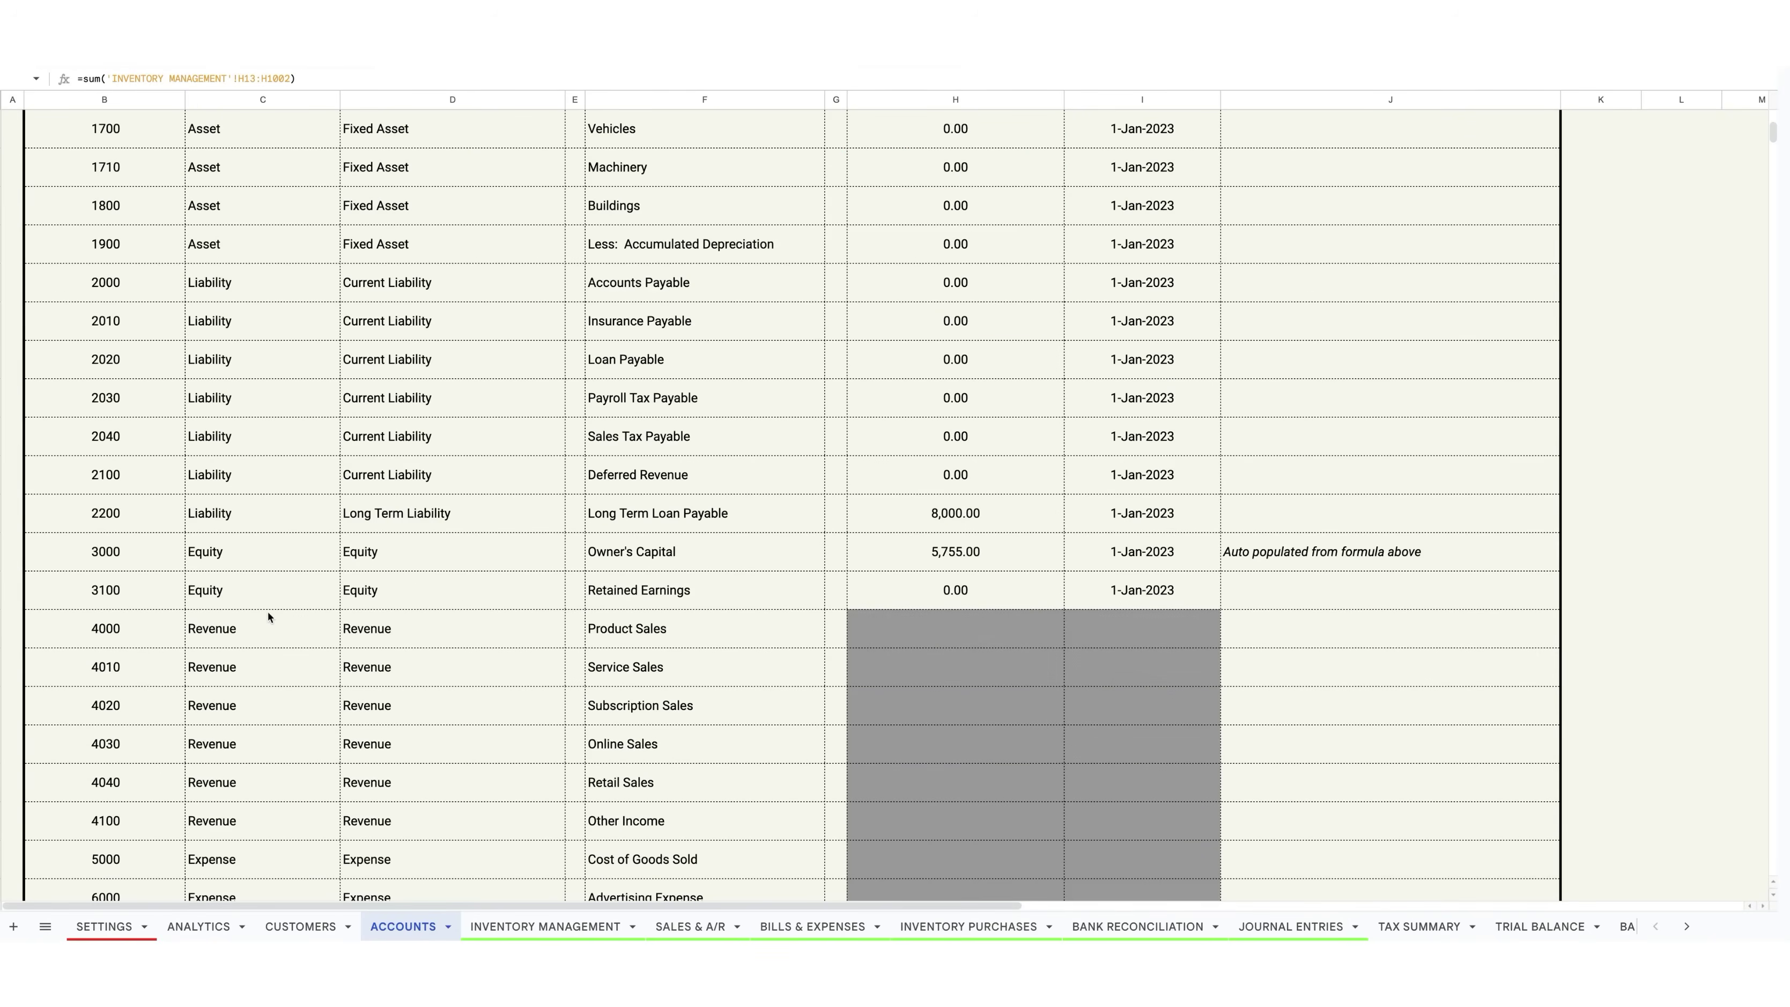
scroll(267, 617, down, 7)
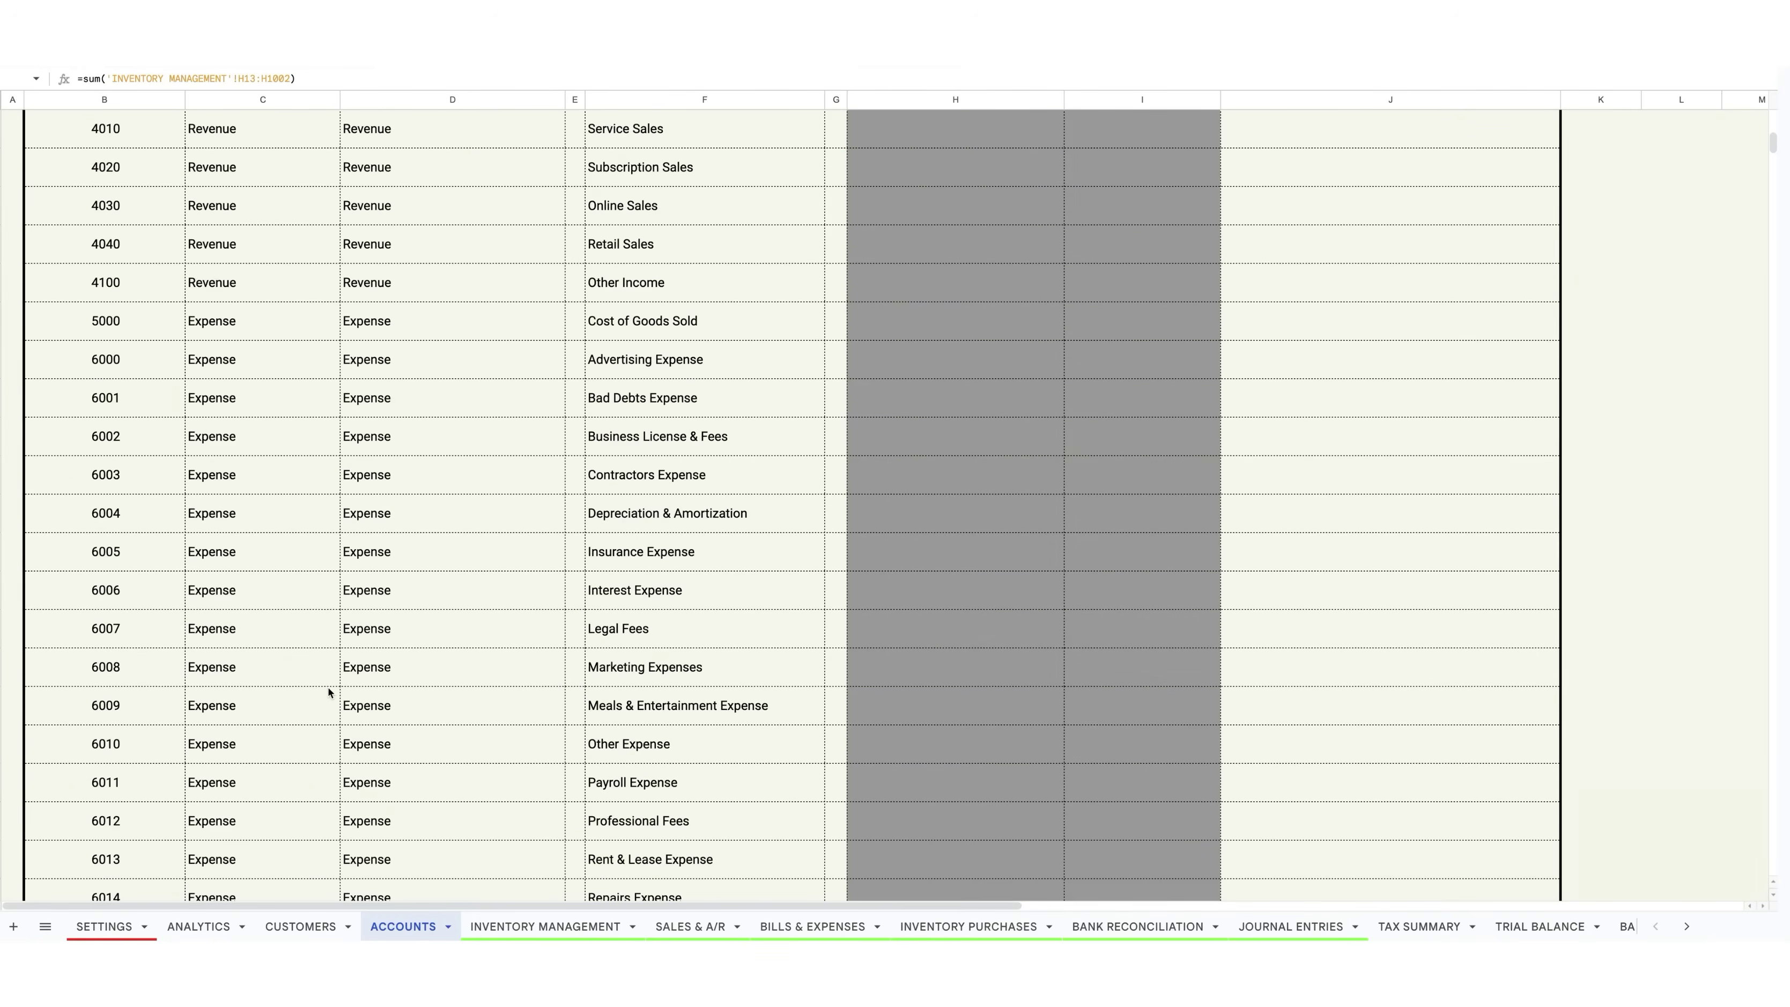
scroll(329, 692, up, 6)
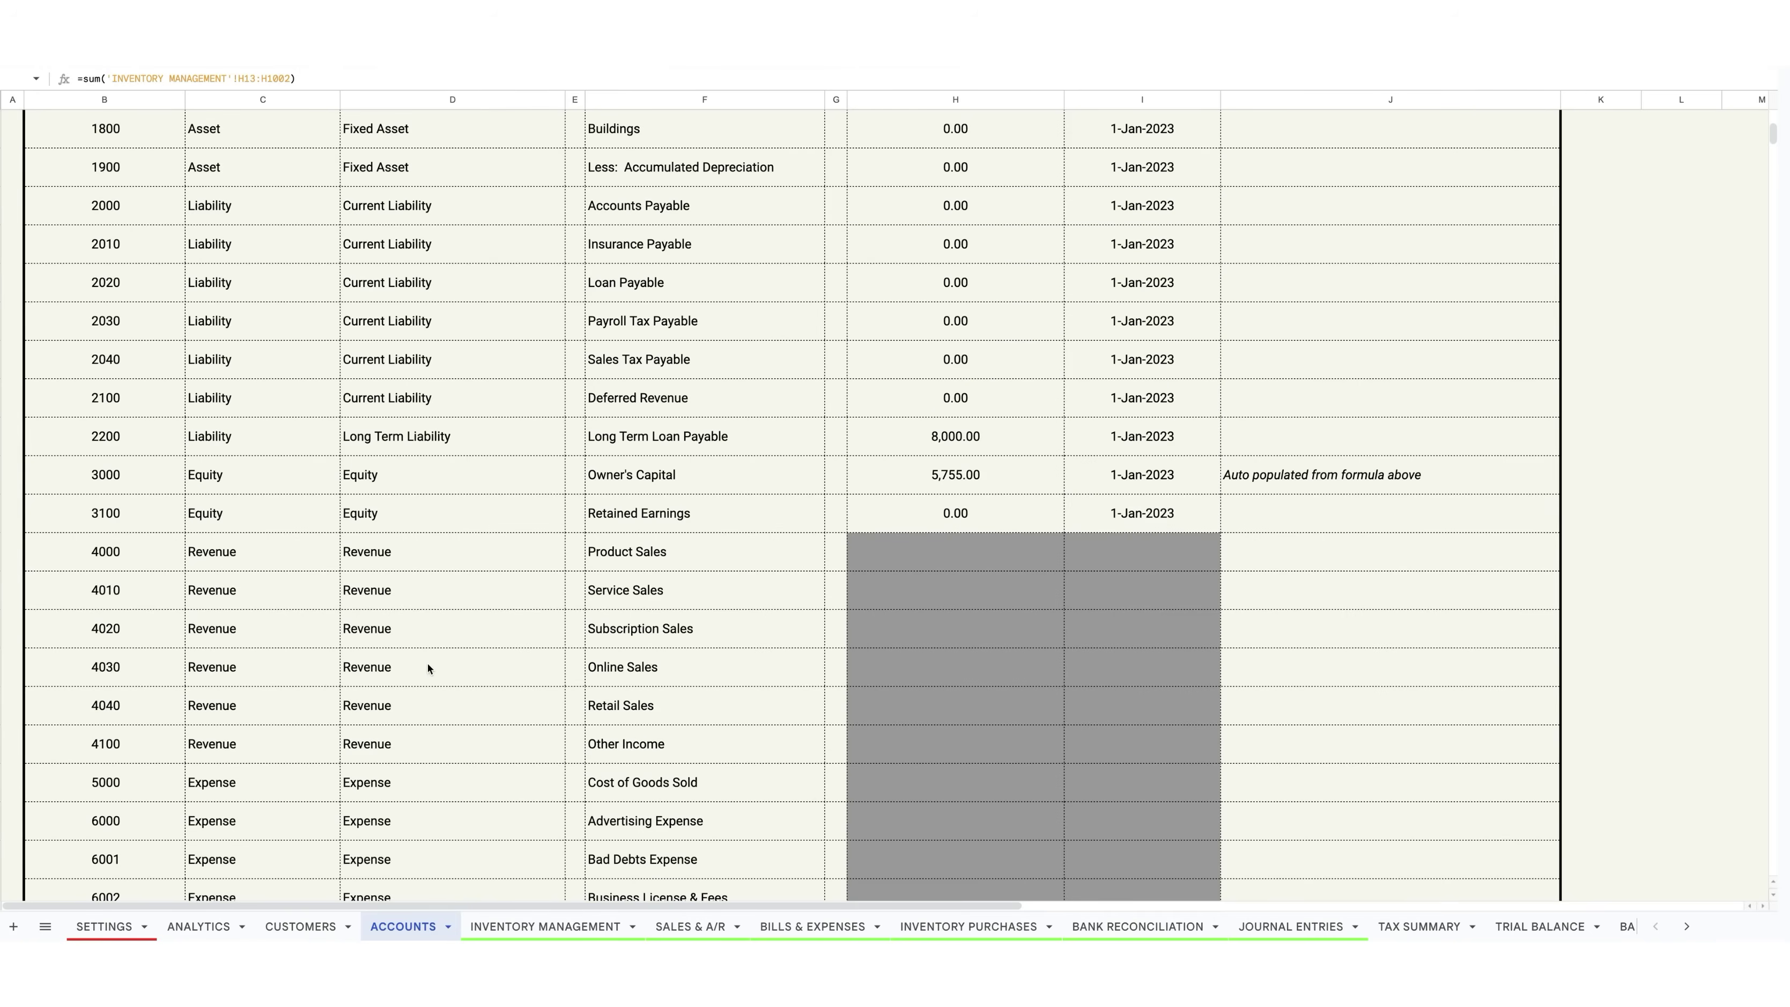
scroll(435, 656, up, 5)
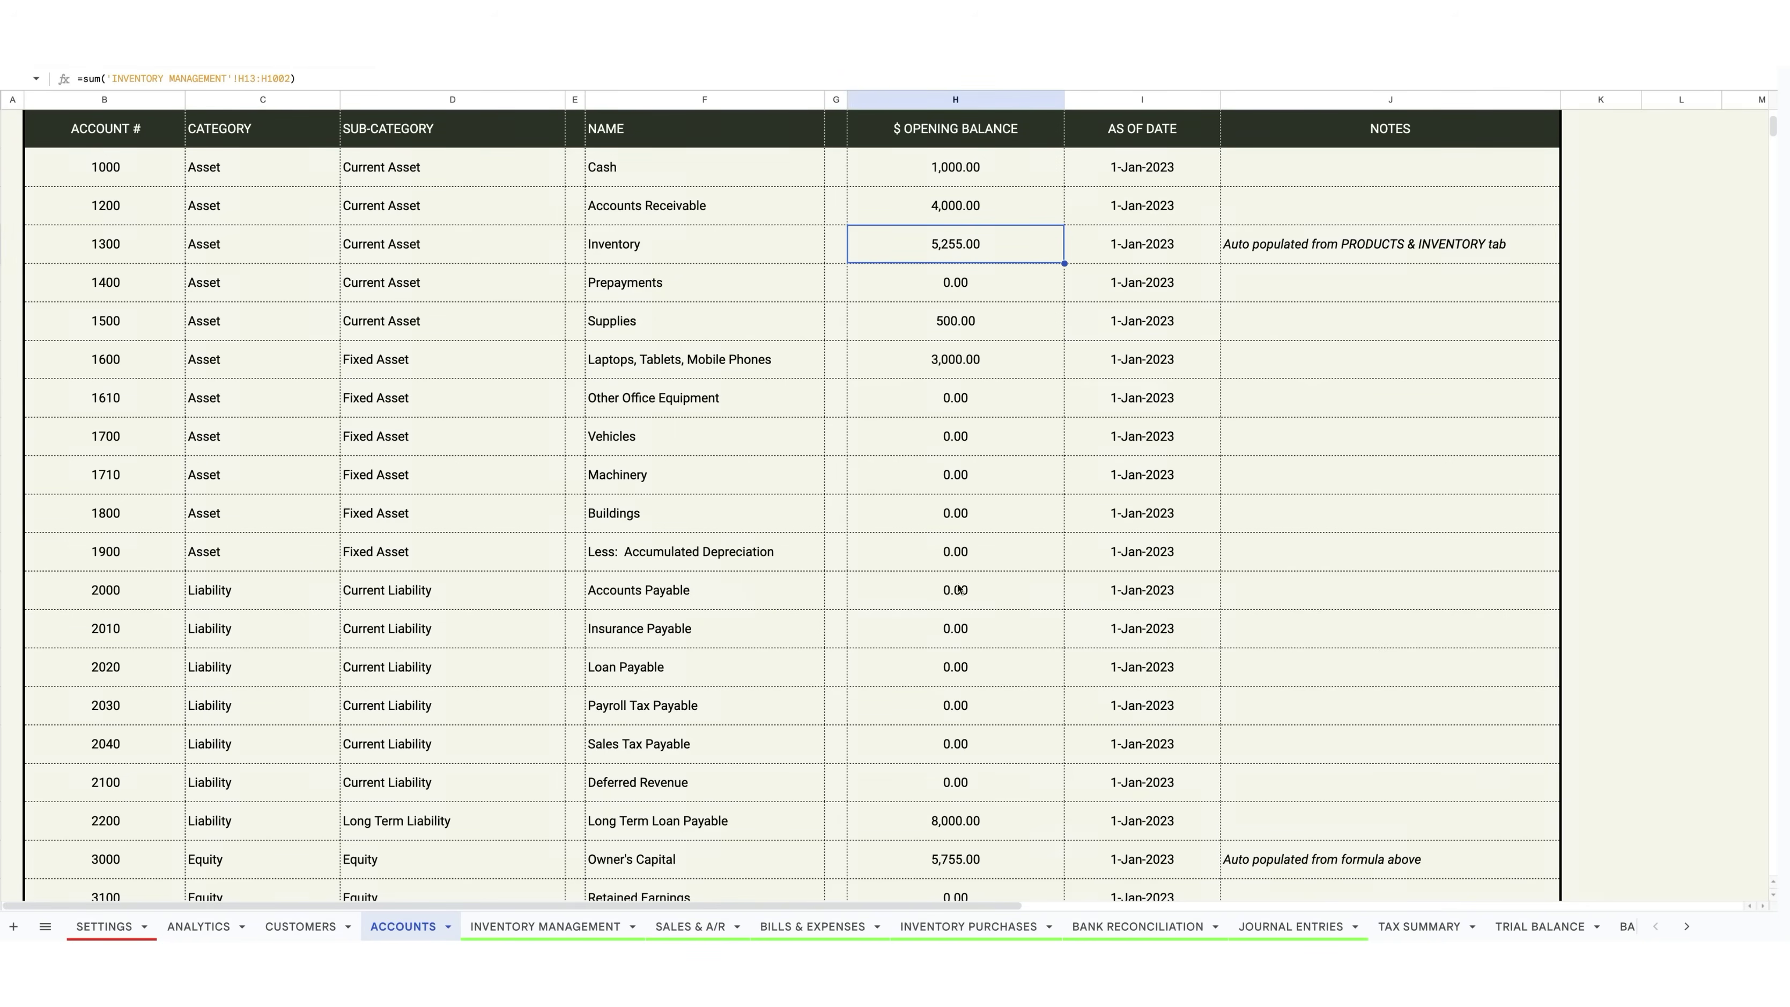
Step: View the Trial Balance, Balance Sheet and Profit & Loss reports in turn
click(1551, 927)
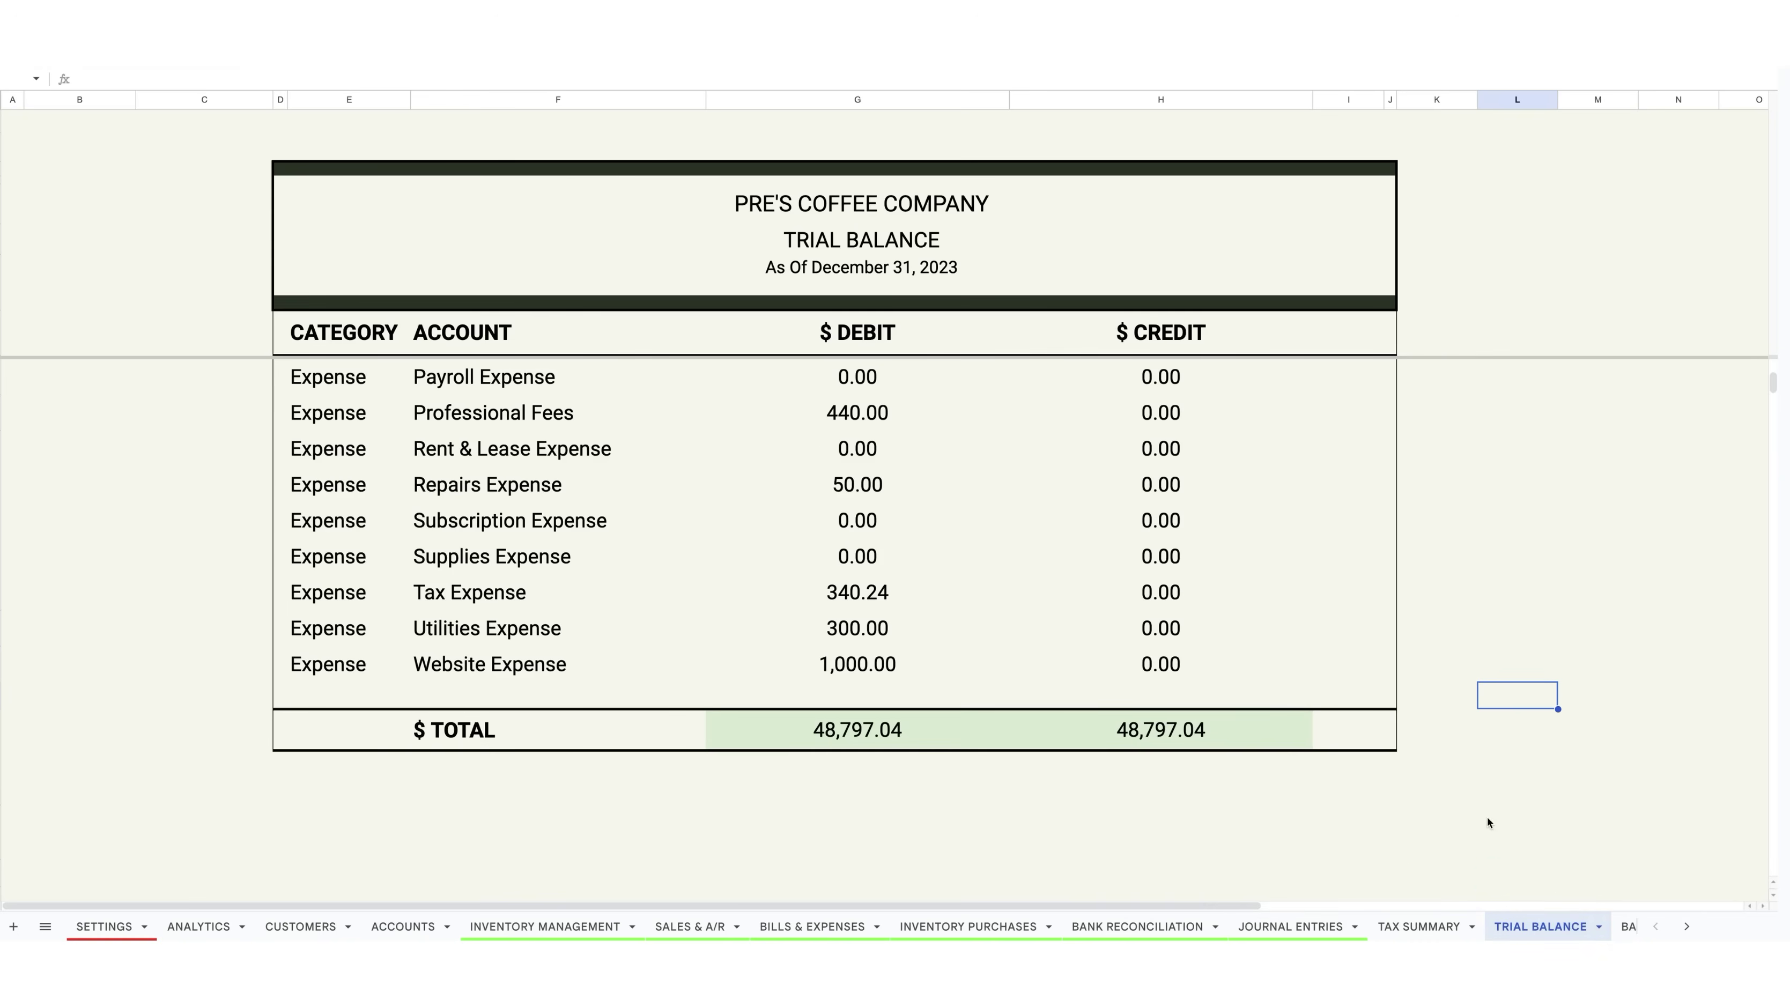
scroll(1489, 822, up, 10)
click(1626, 927)
scroll(1460, 803, up, 5)
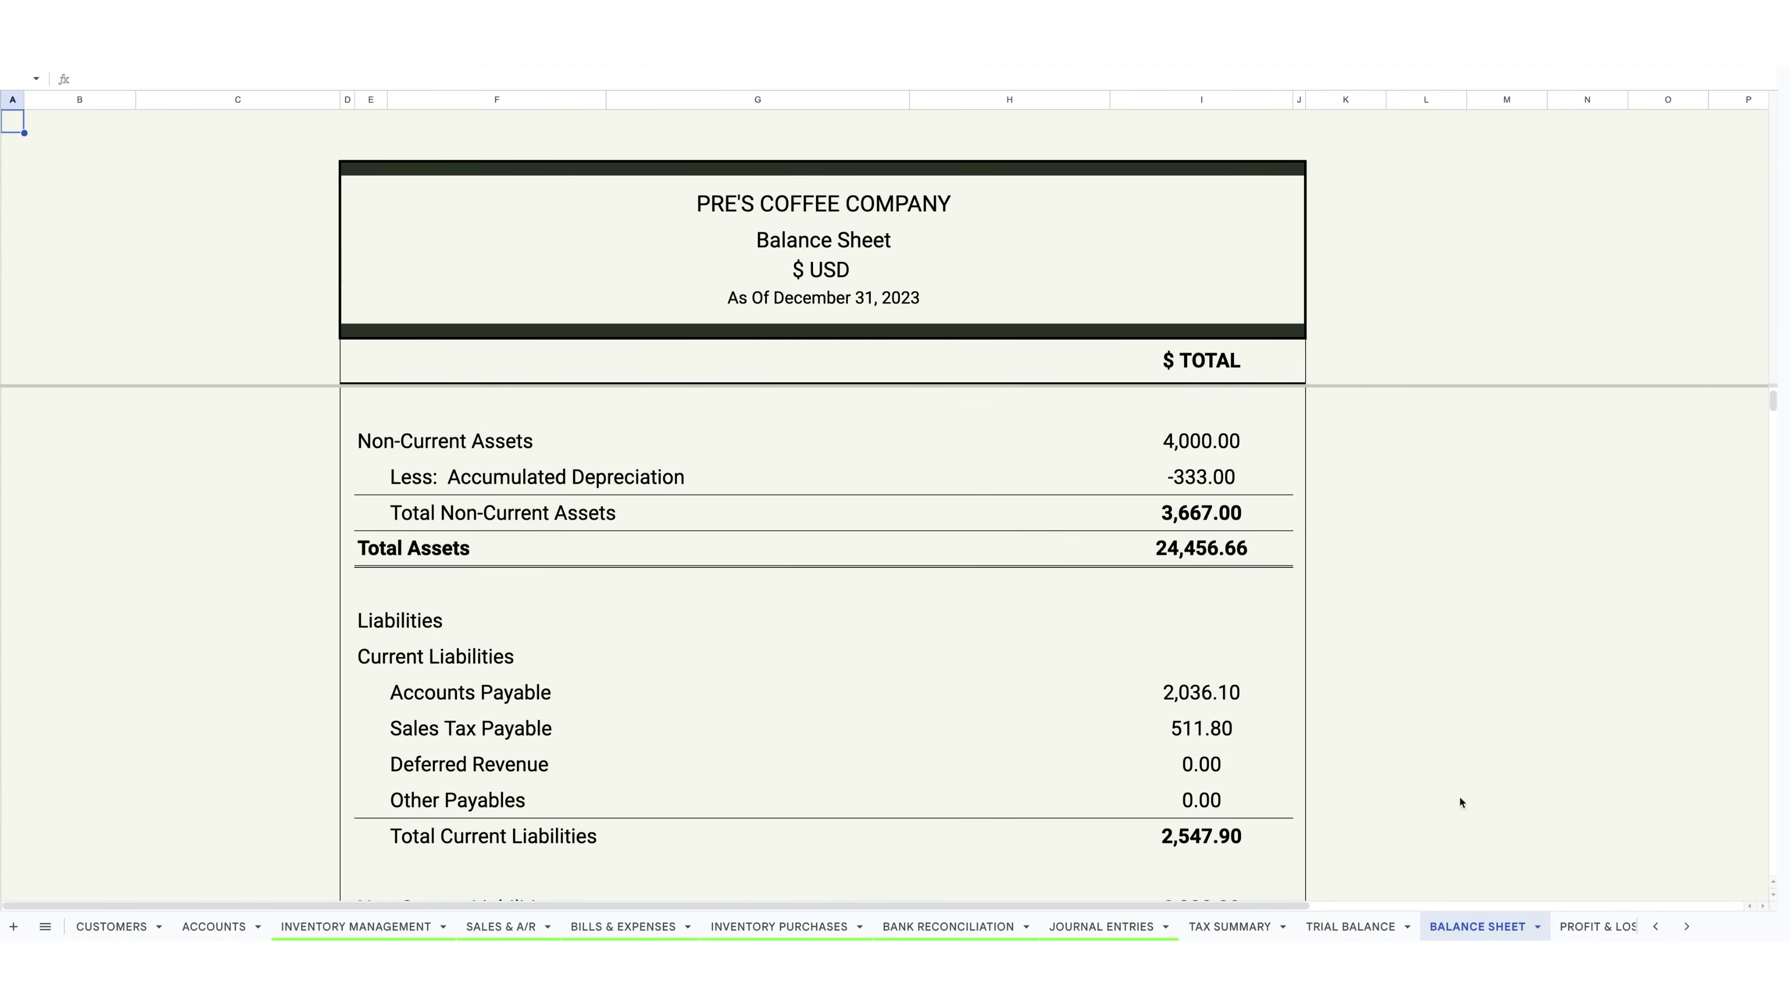
click(1576, 927)
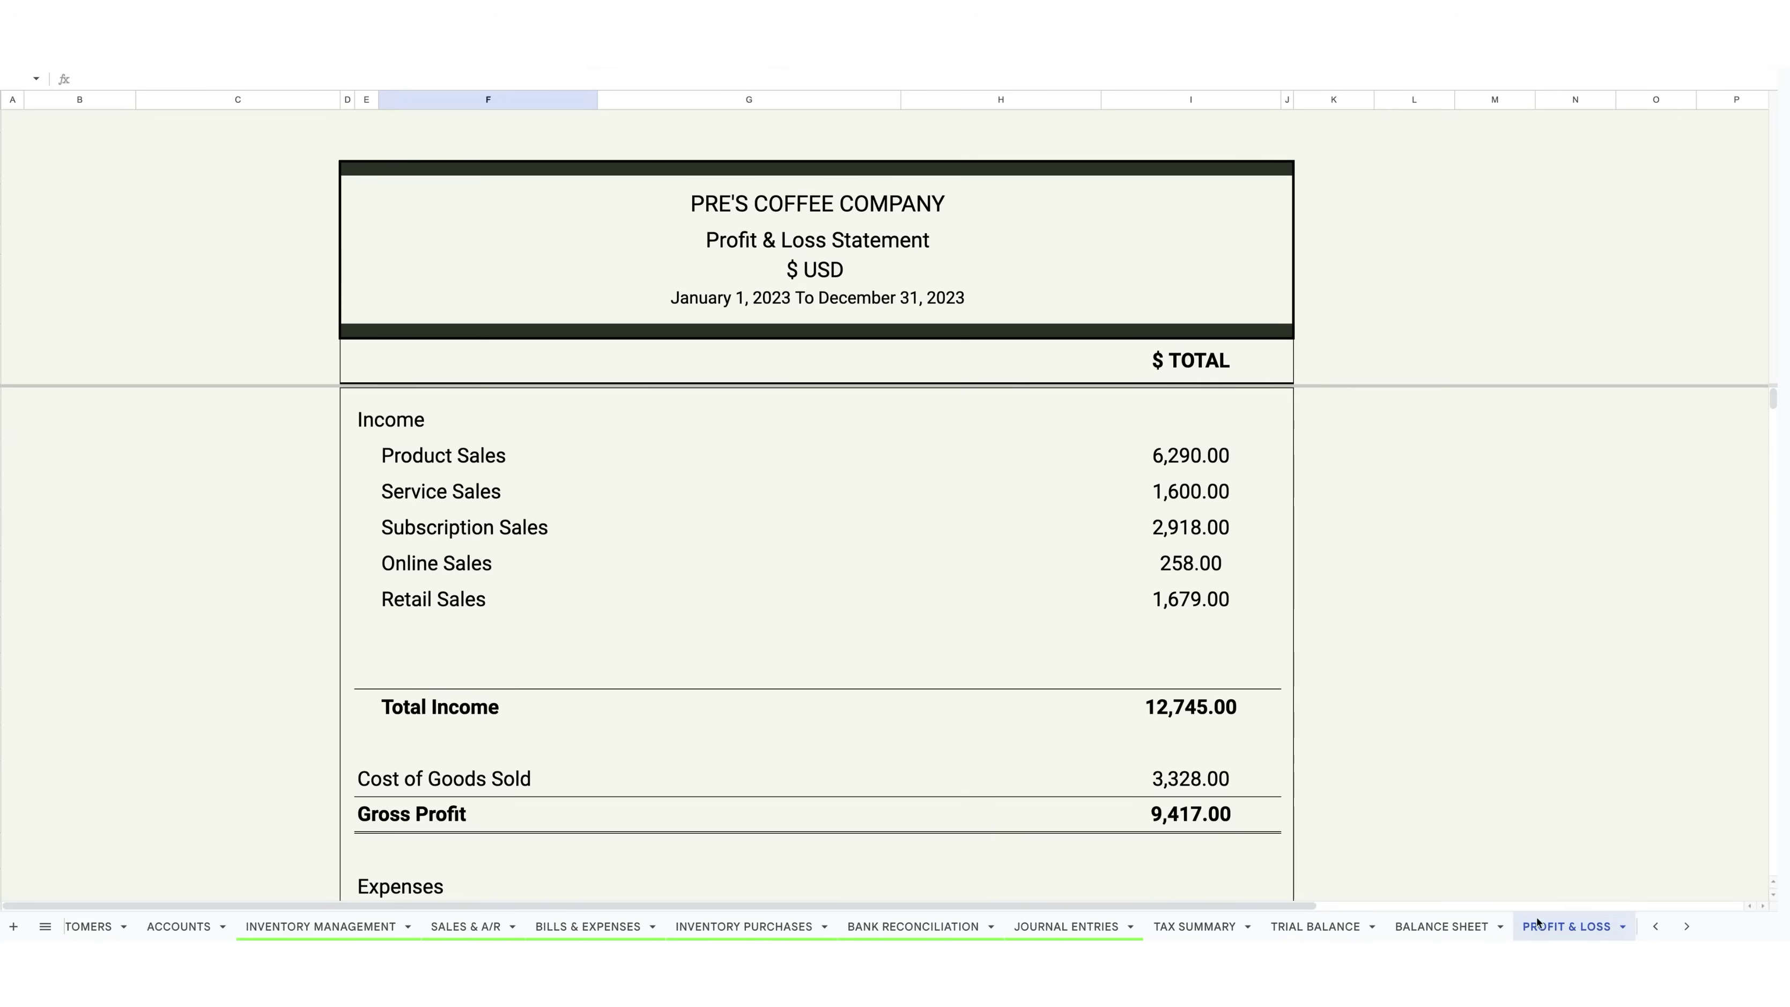
Step: Return to the Accounts sheet and review the opening balances, checking the Cash entry and the formula behind the Inventory entry
click(180, 927)
scroll(671, 708, up, 3)
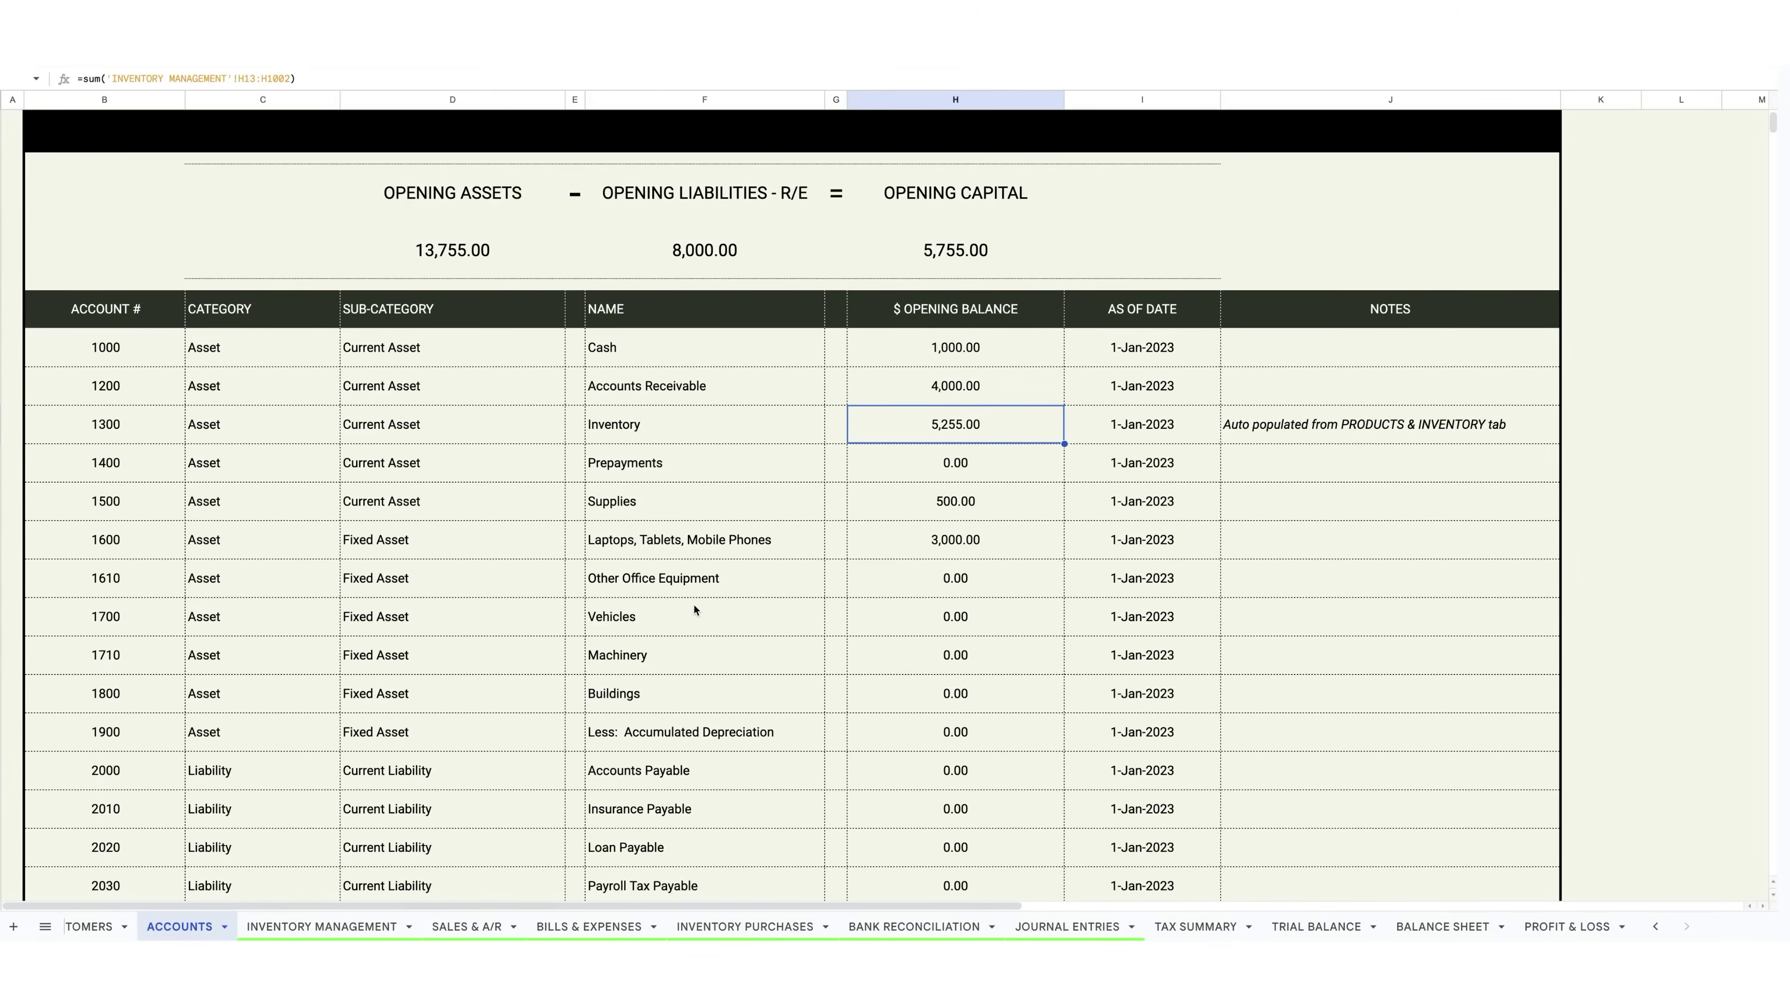
click(1020, 342)
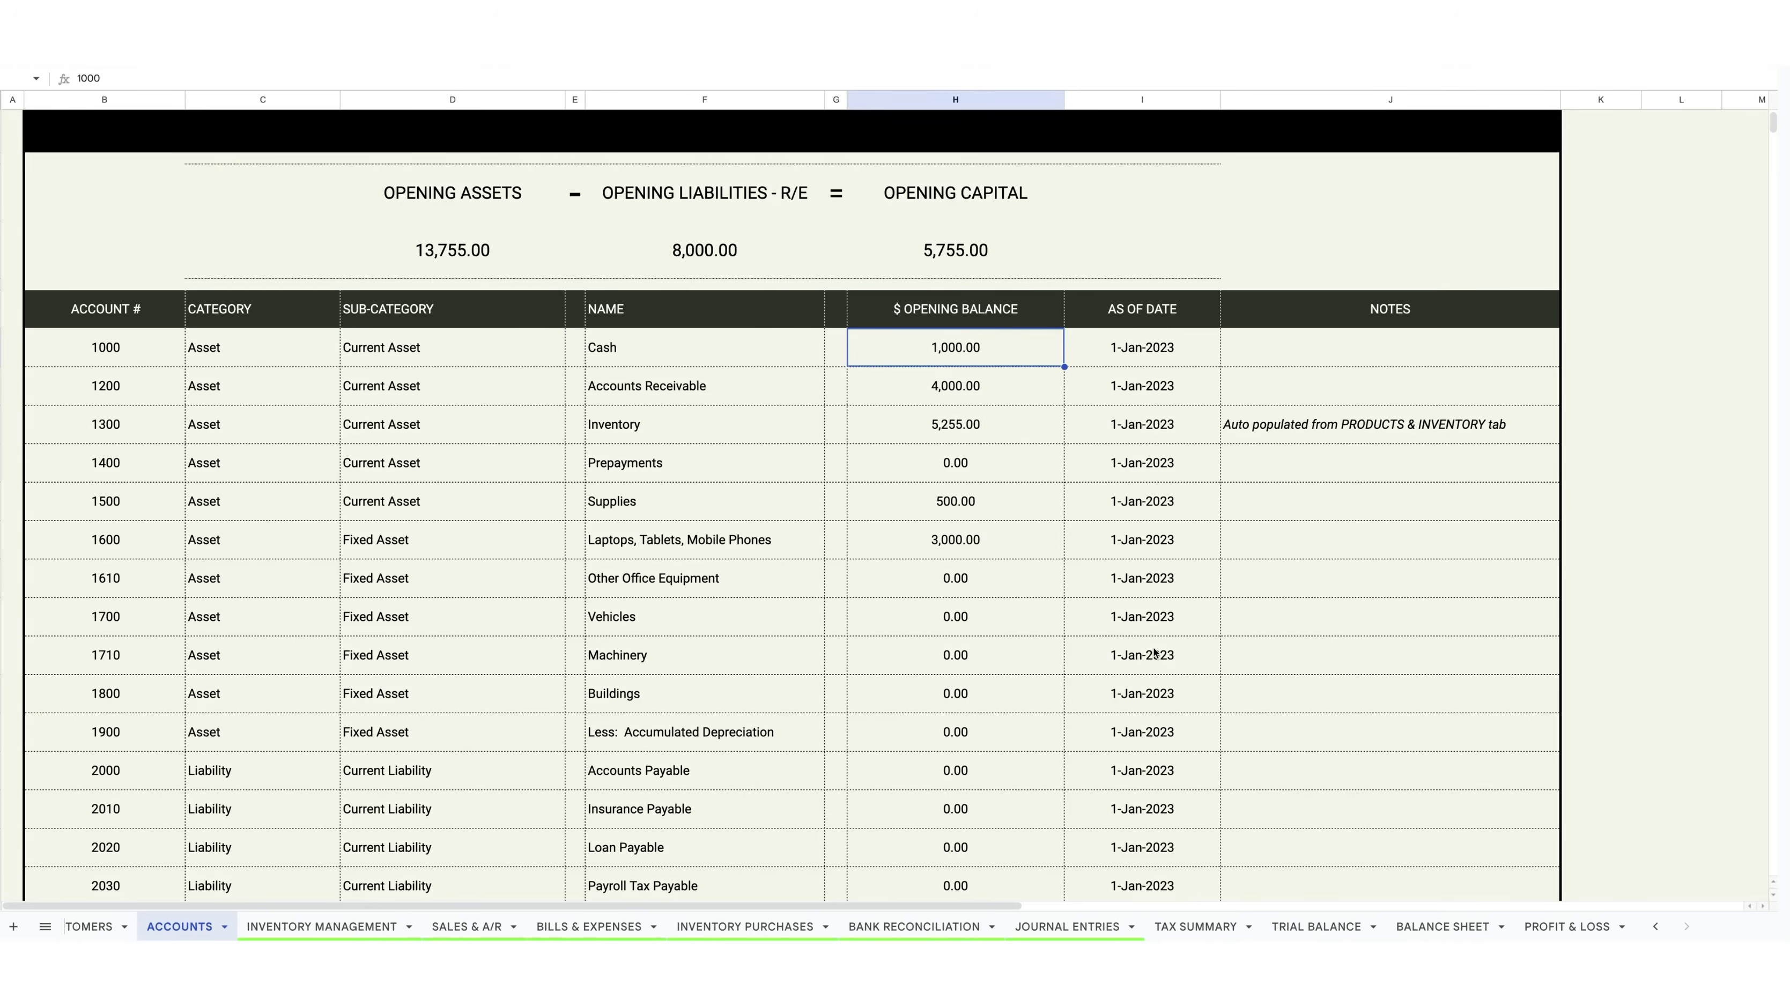
click(731, 430)
click(952, 427)
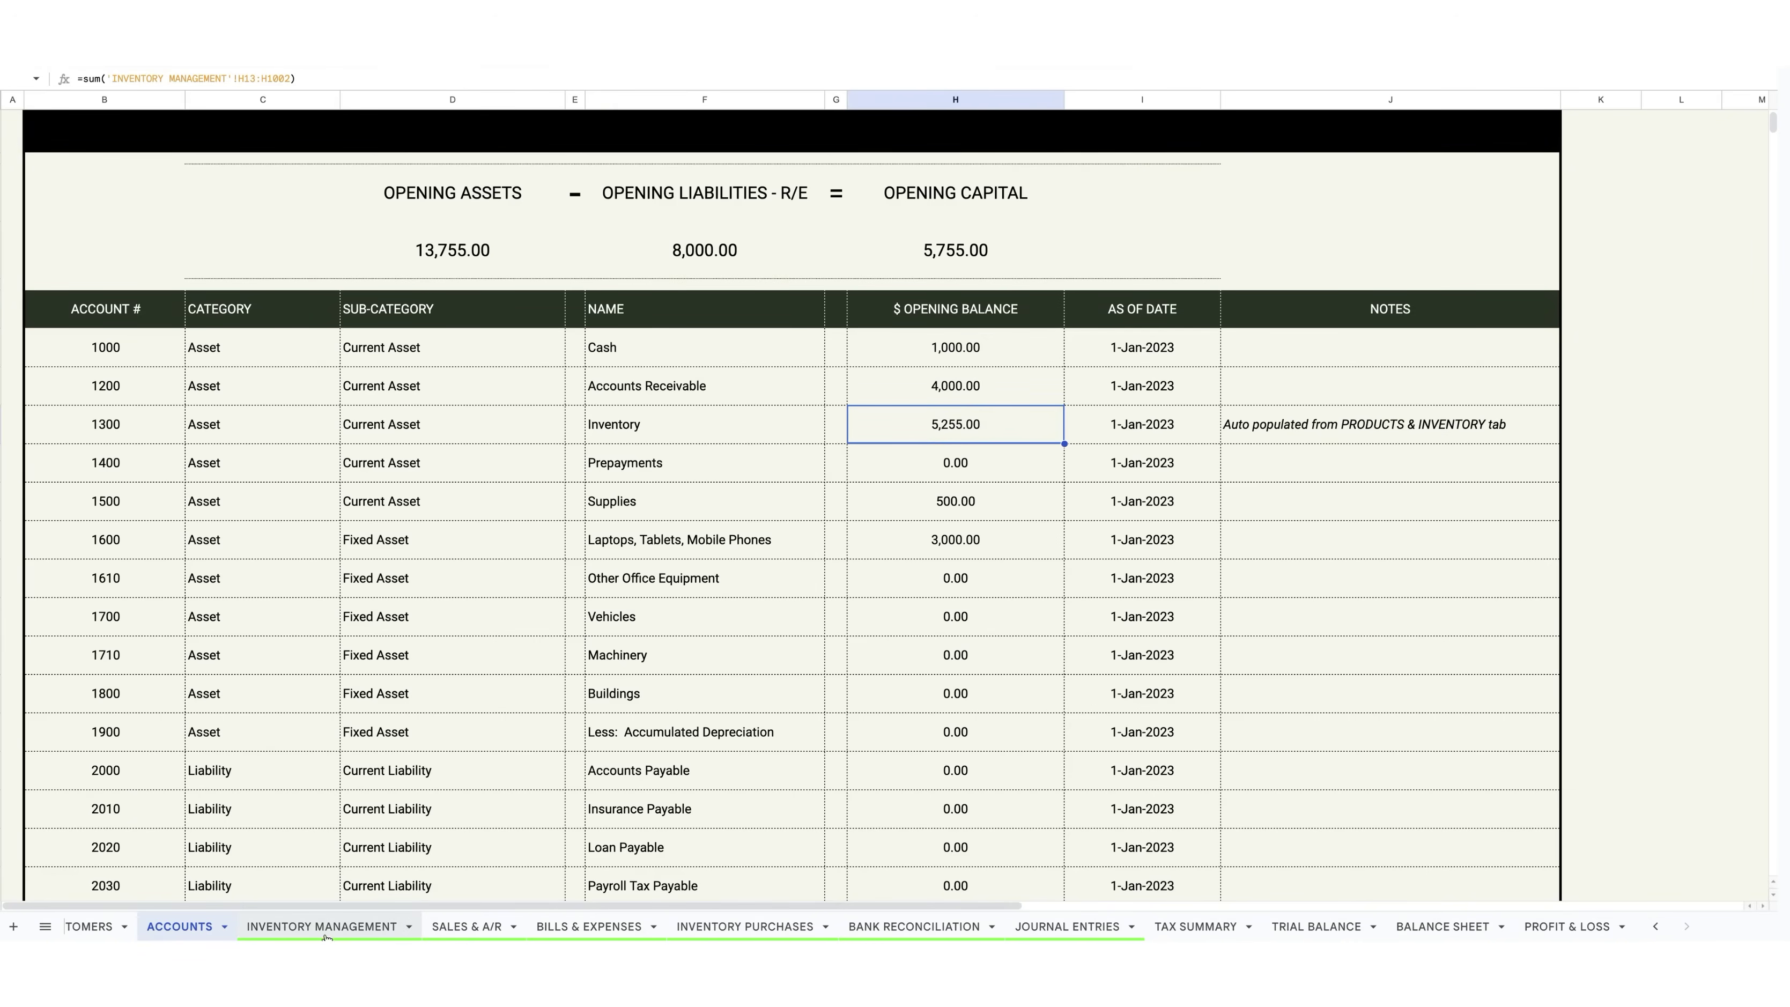
scroll(1047, 494, down, 5)
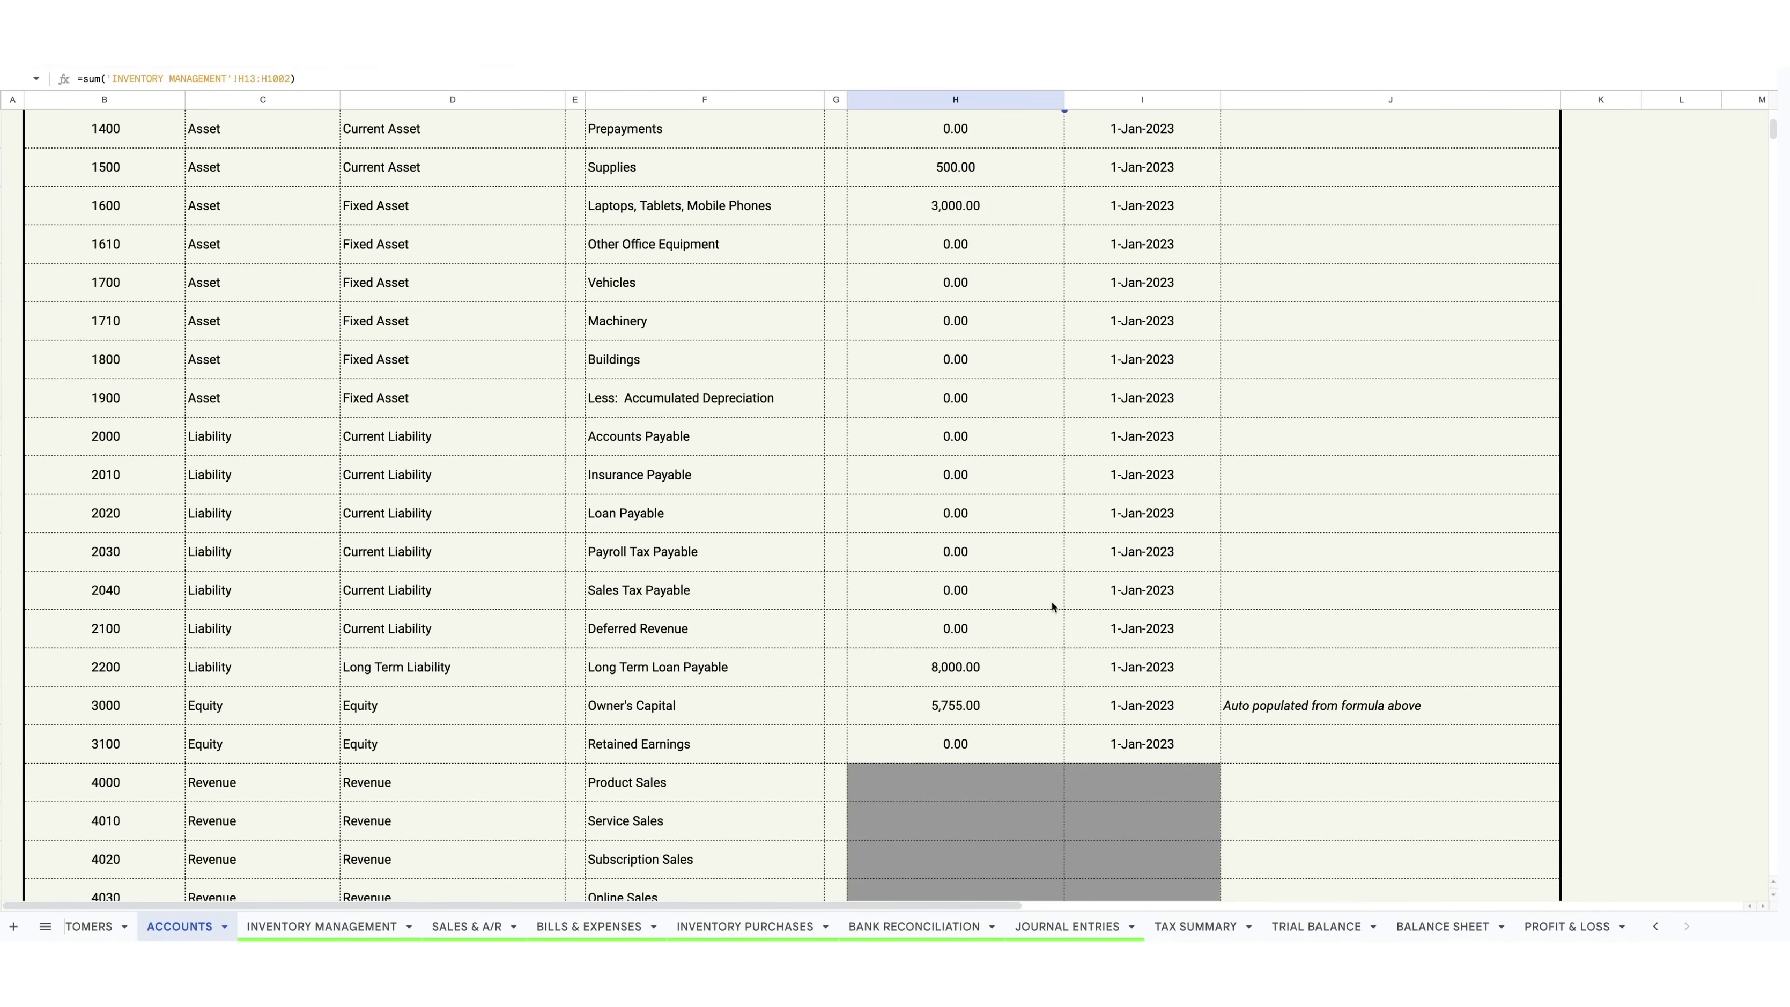
scroll(1191, 670, up, 6)
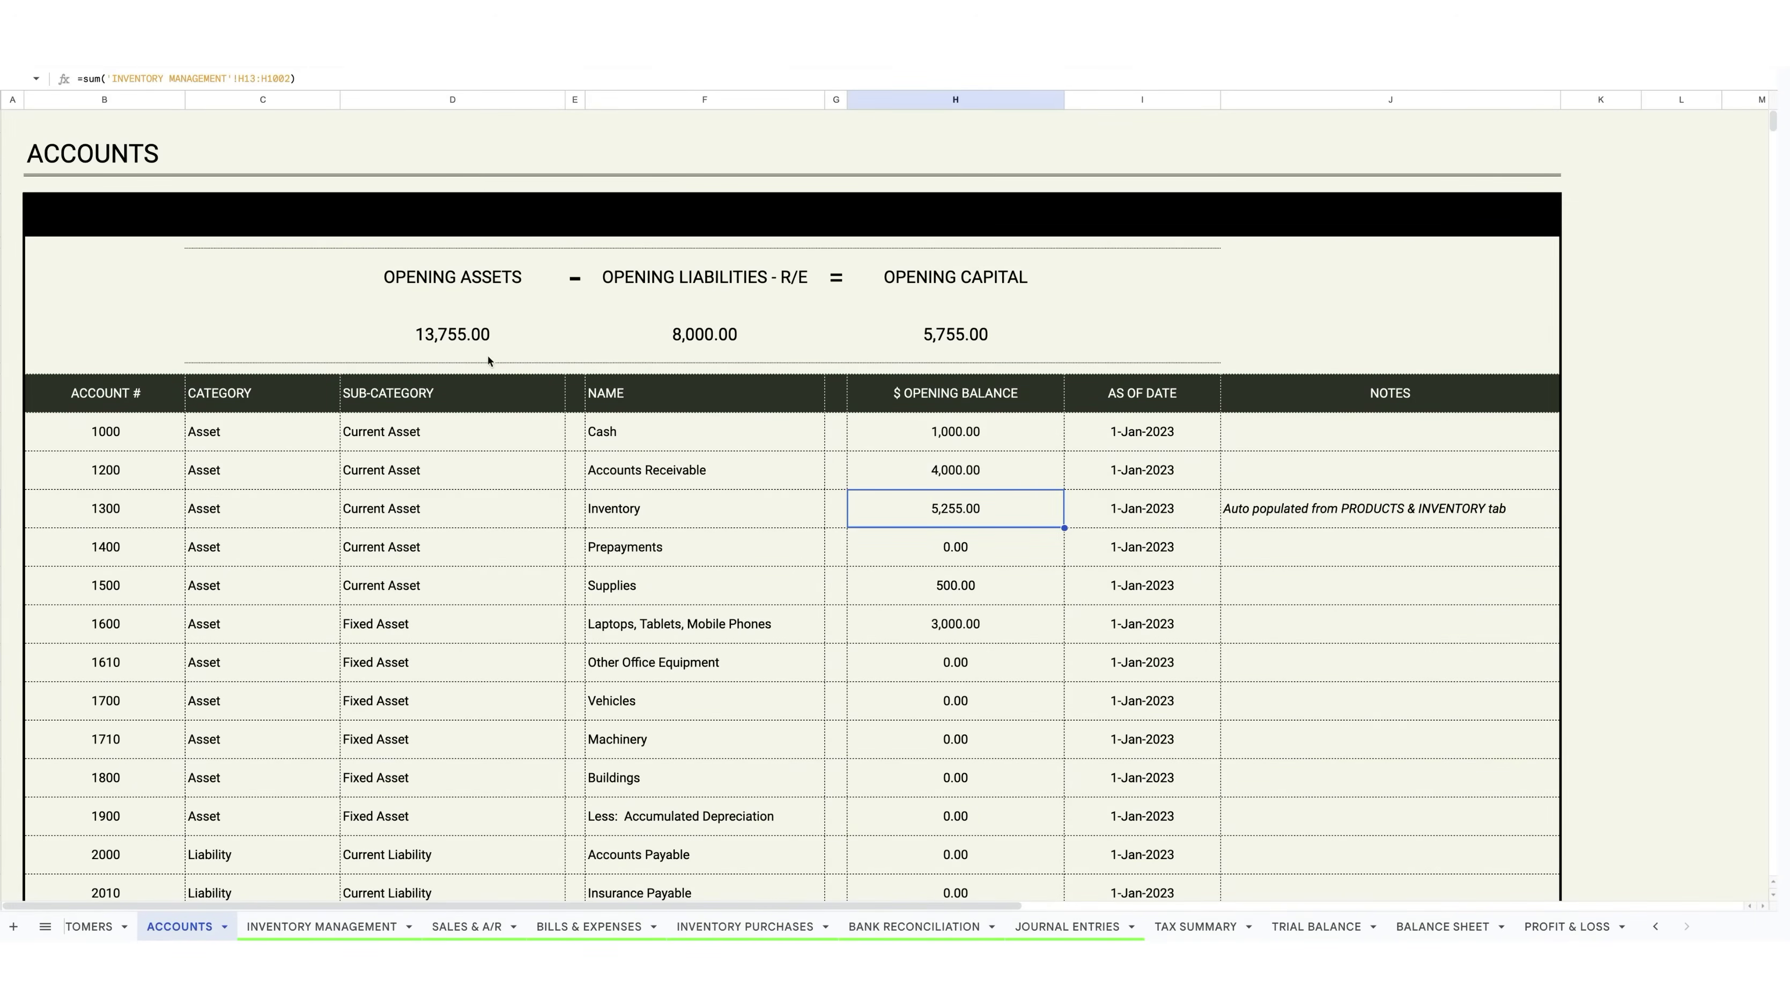
Step: Inspect the formulas for opening assets, opening liabilities and opening capital, and follow the opening capital to the Owner's Capital row
click(437, 339)
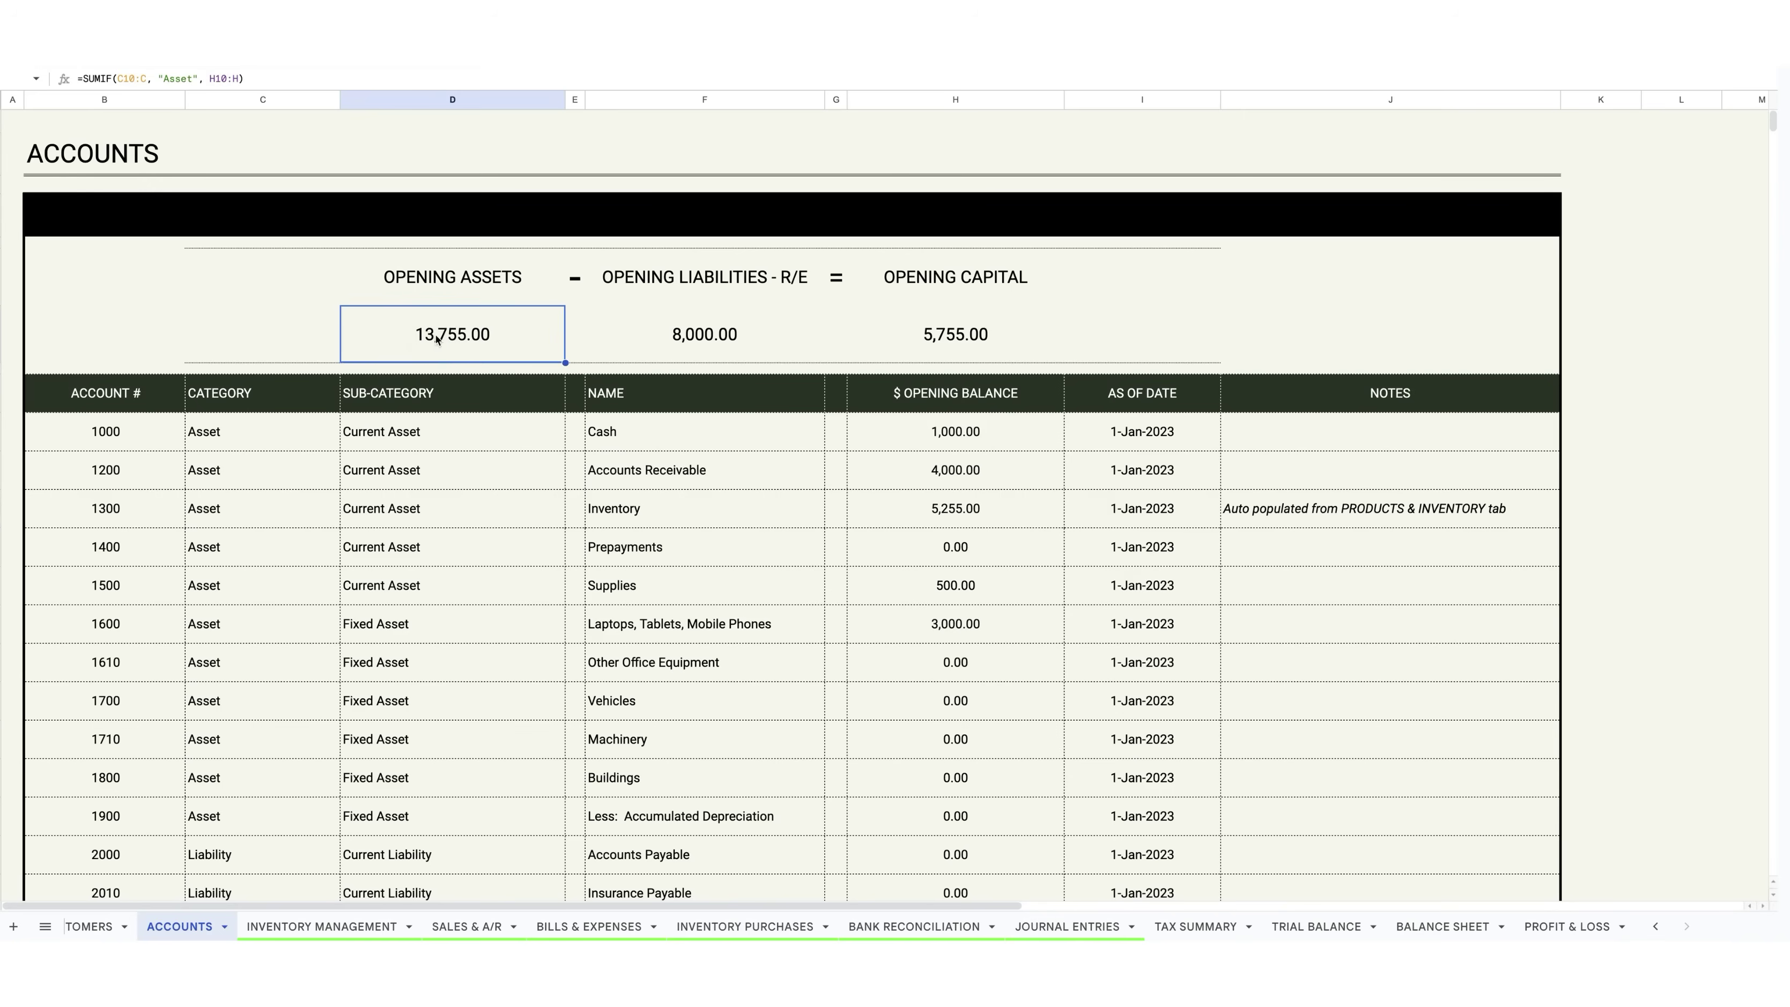
click(712, 340)
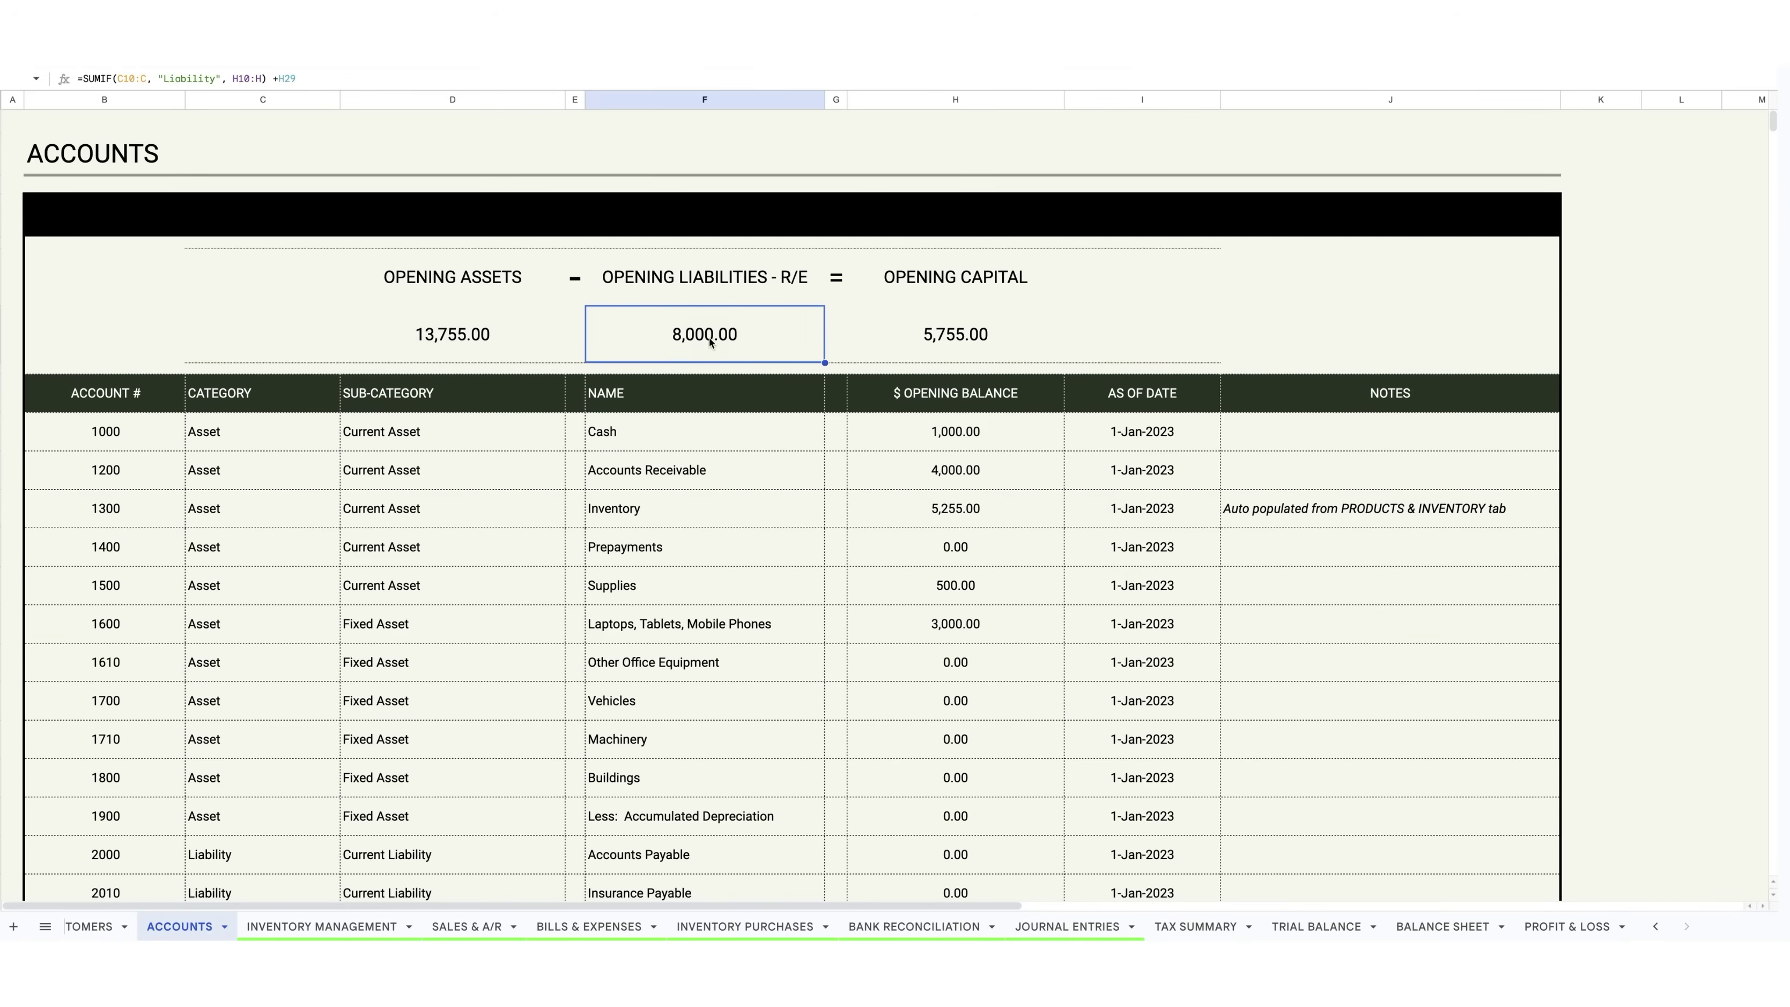
click(948, 345)
scroll(1068, 703, down, 2)
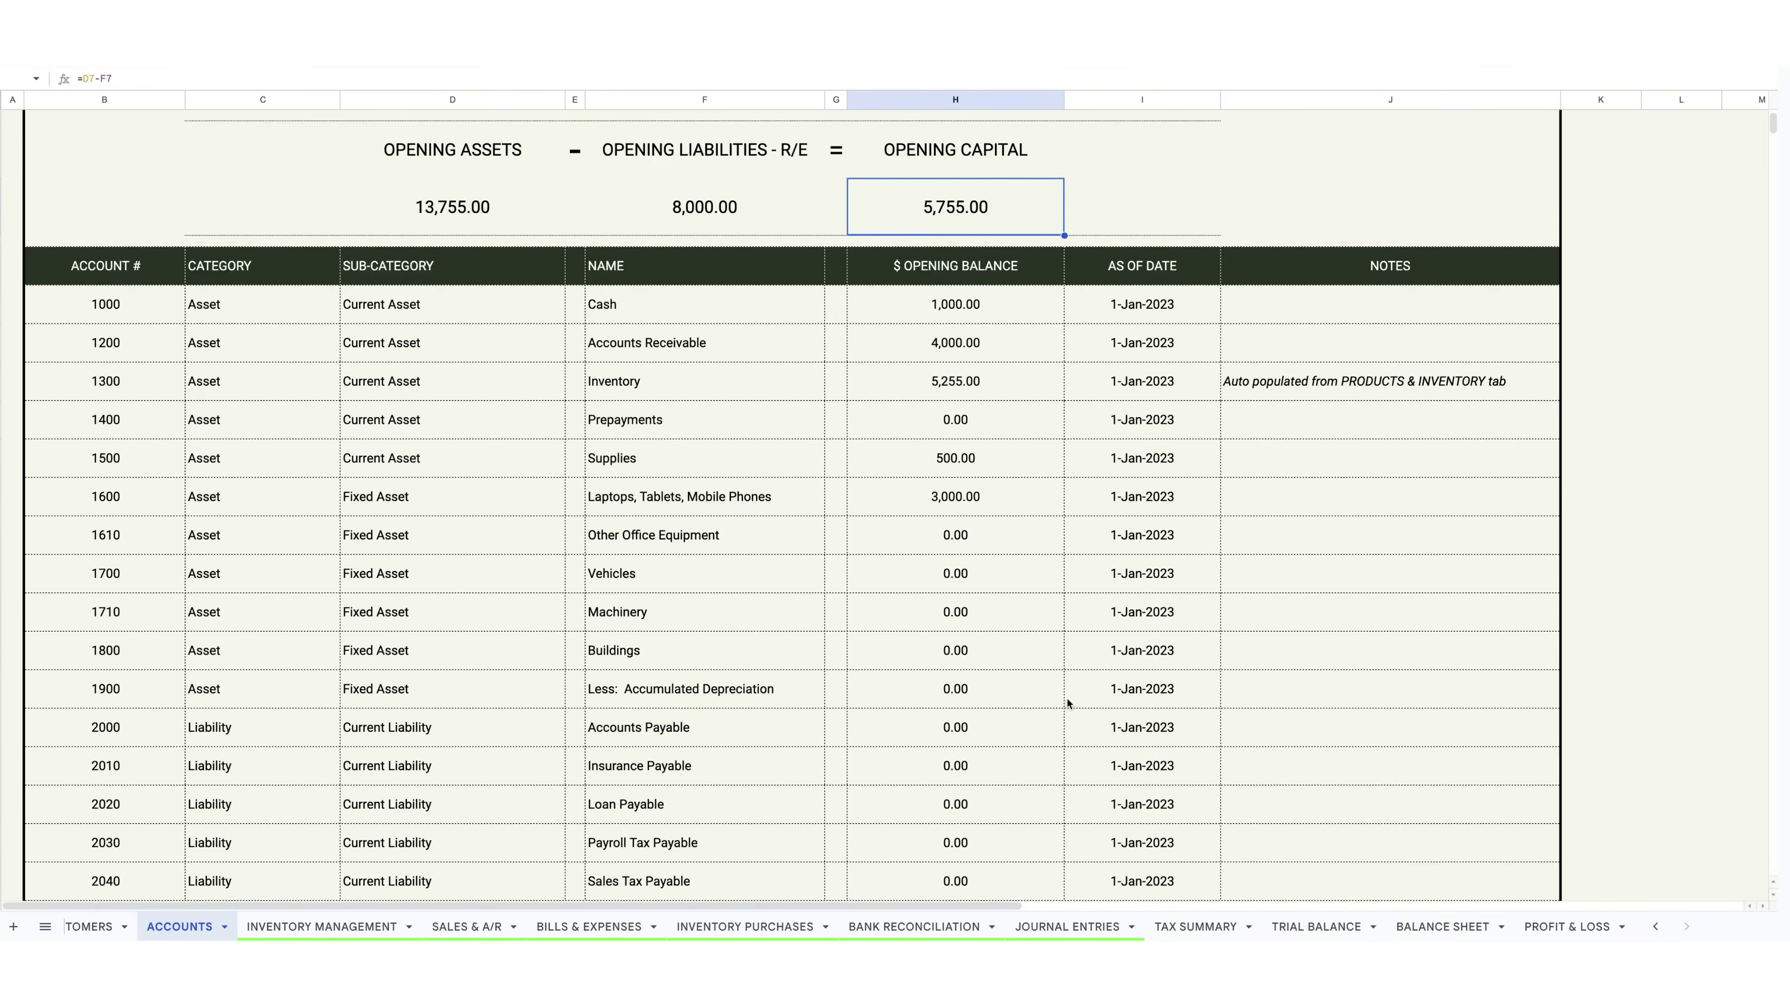
scroll(1068, 703, down, 1)
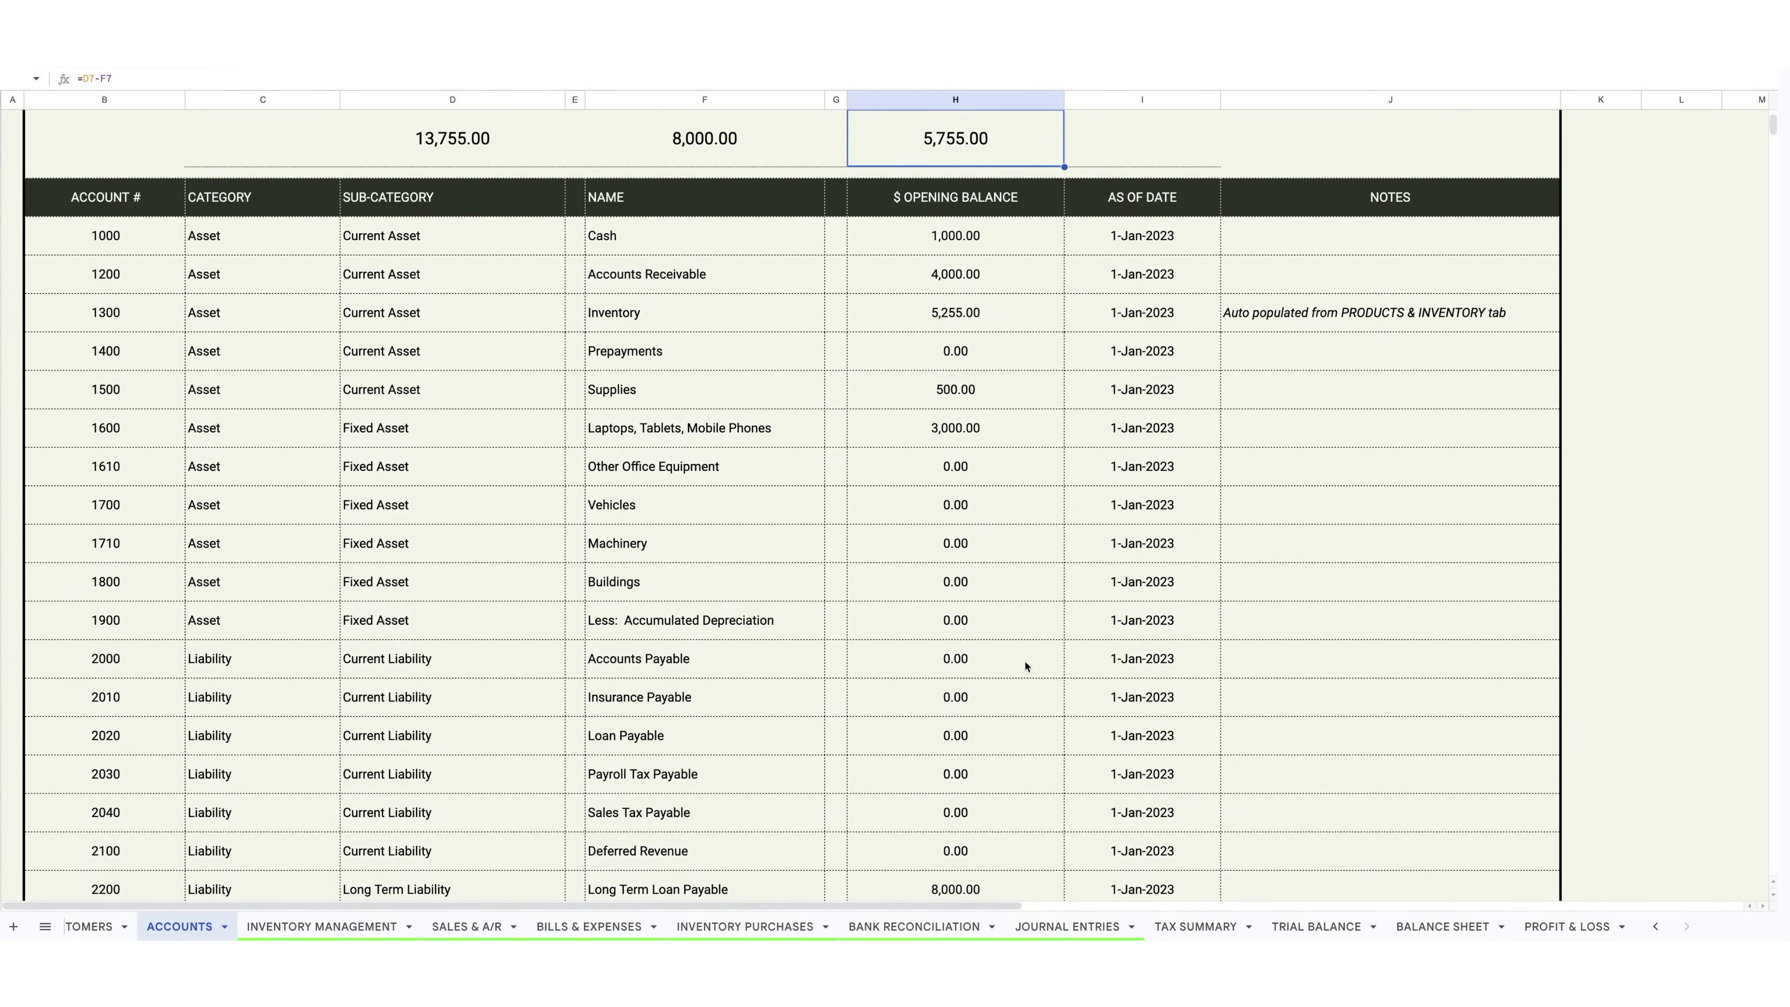
scroll(1024, 665, down, 2)
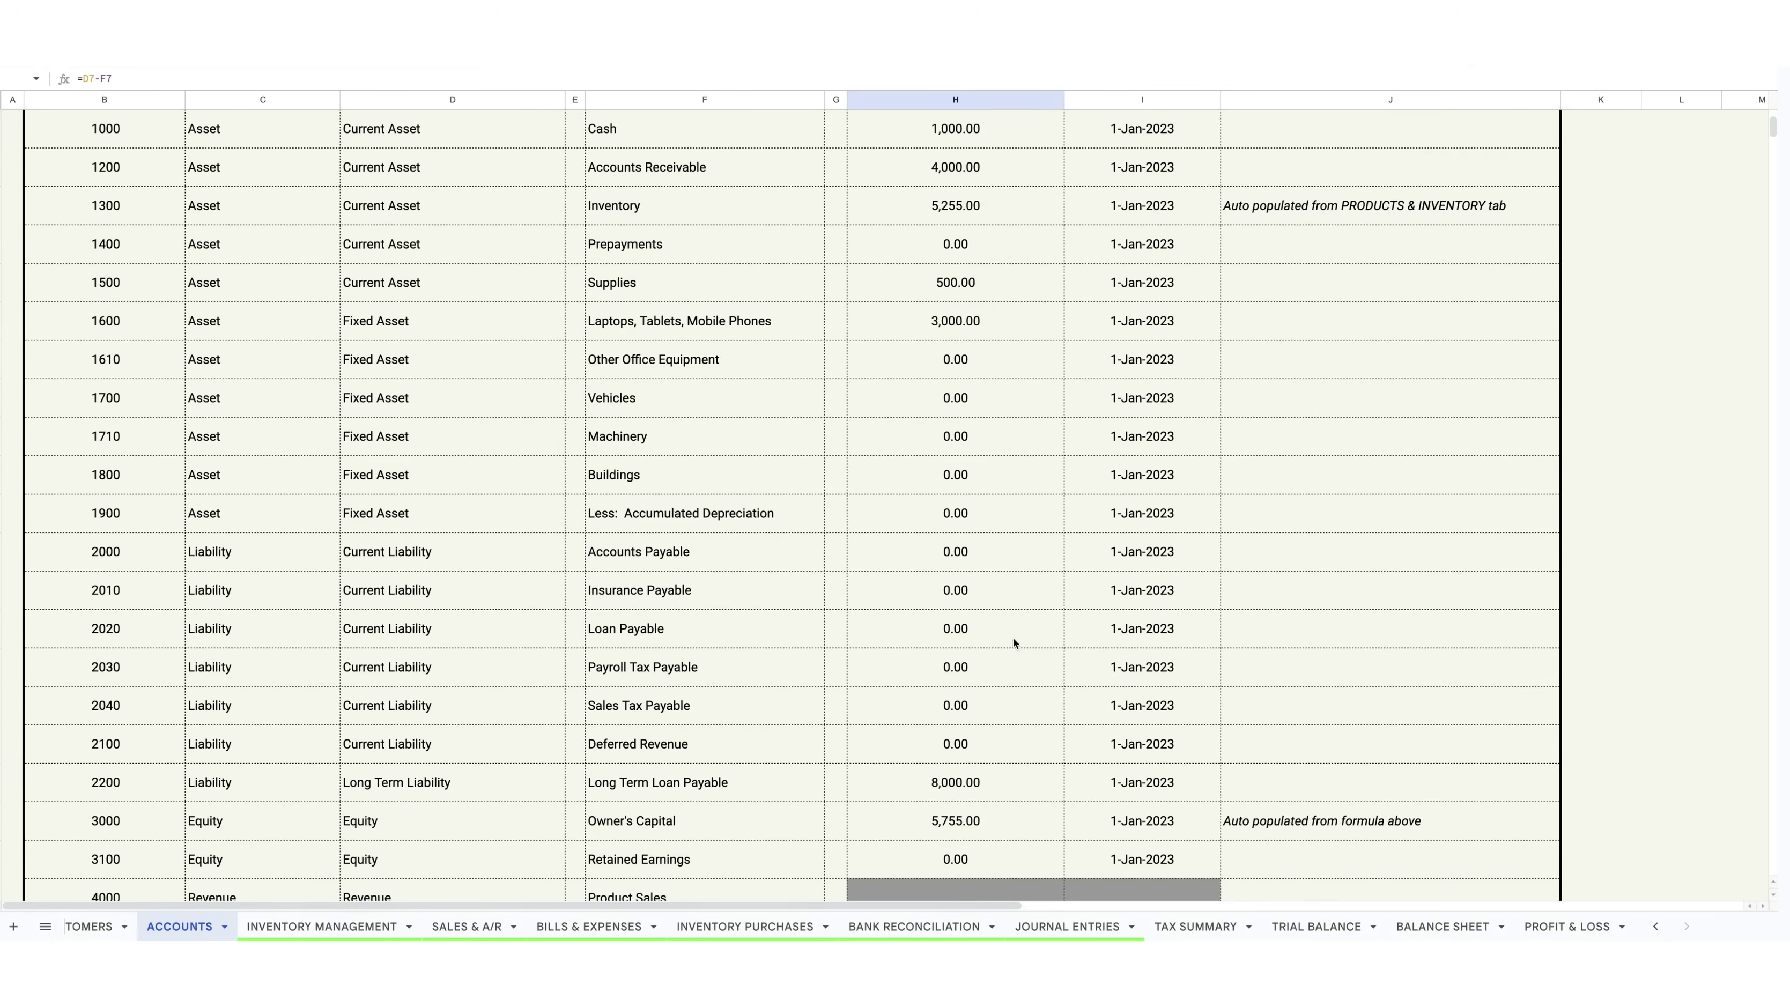
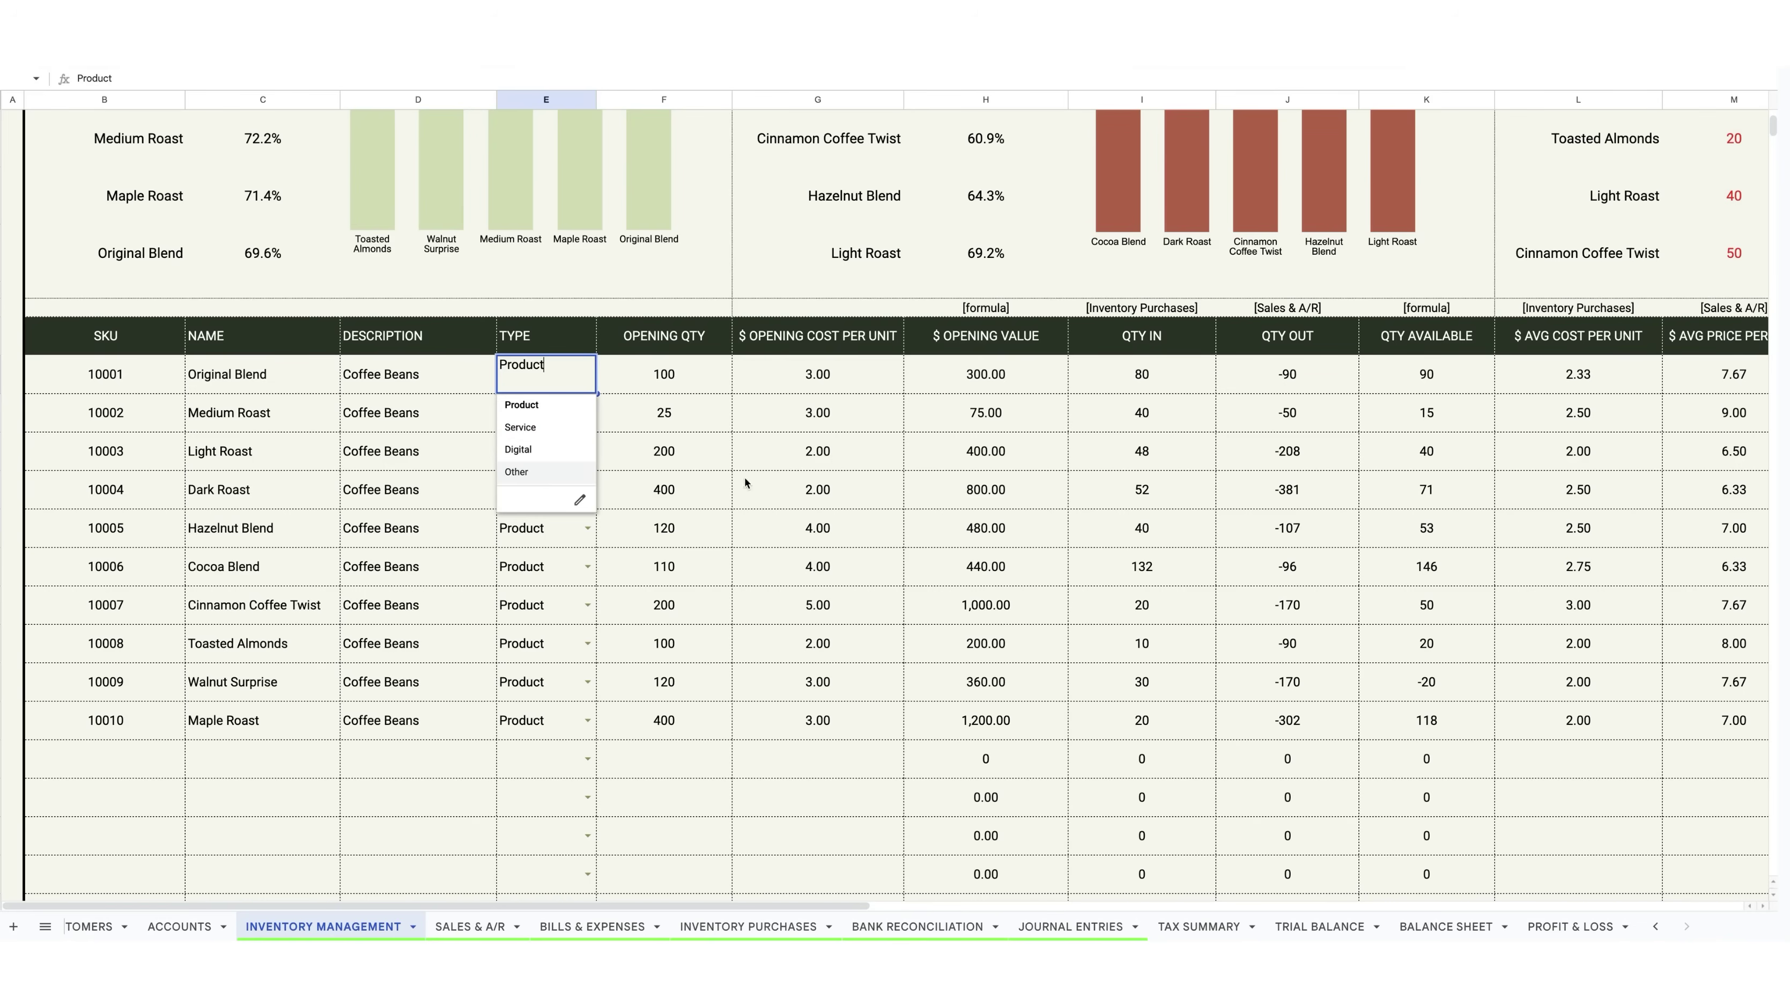
Step: Check the opening quantities in the Inventory Management sheet and select the opening values of products 10001 to 10010 to sum them
click(698, 580)
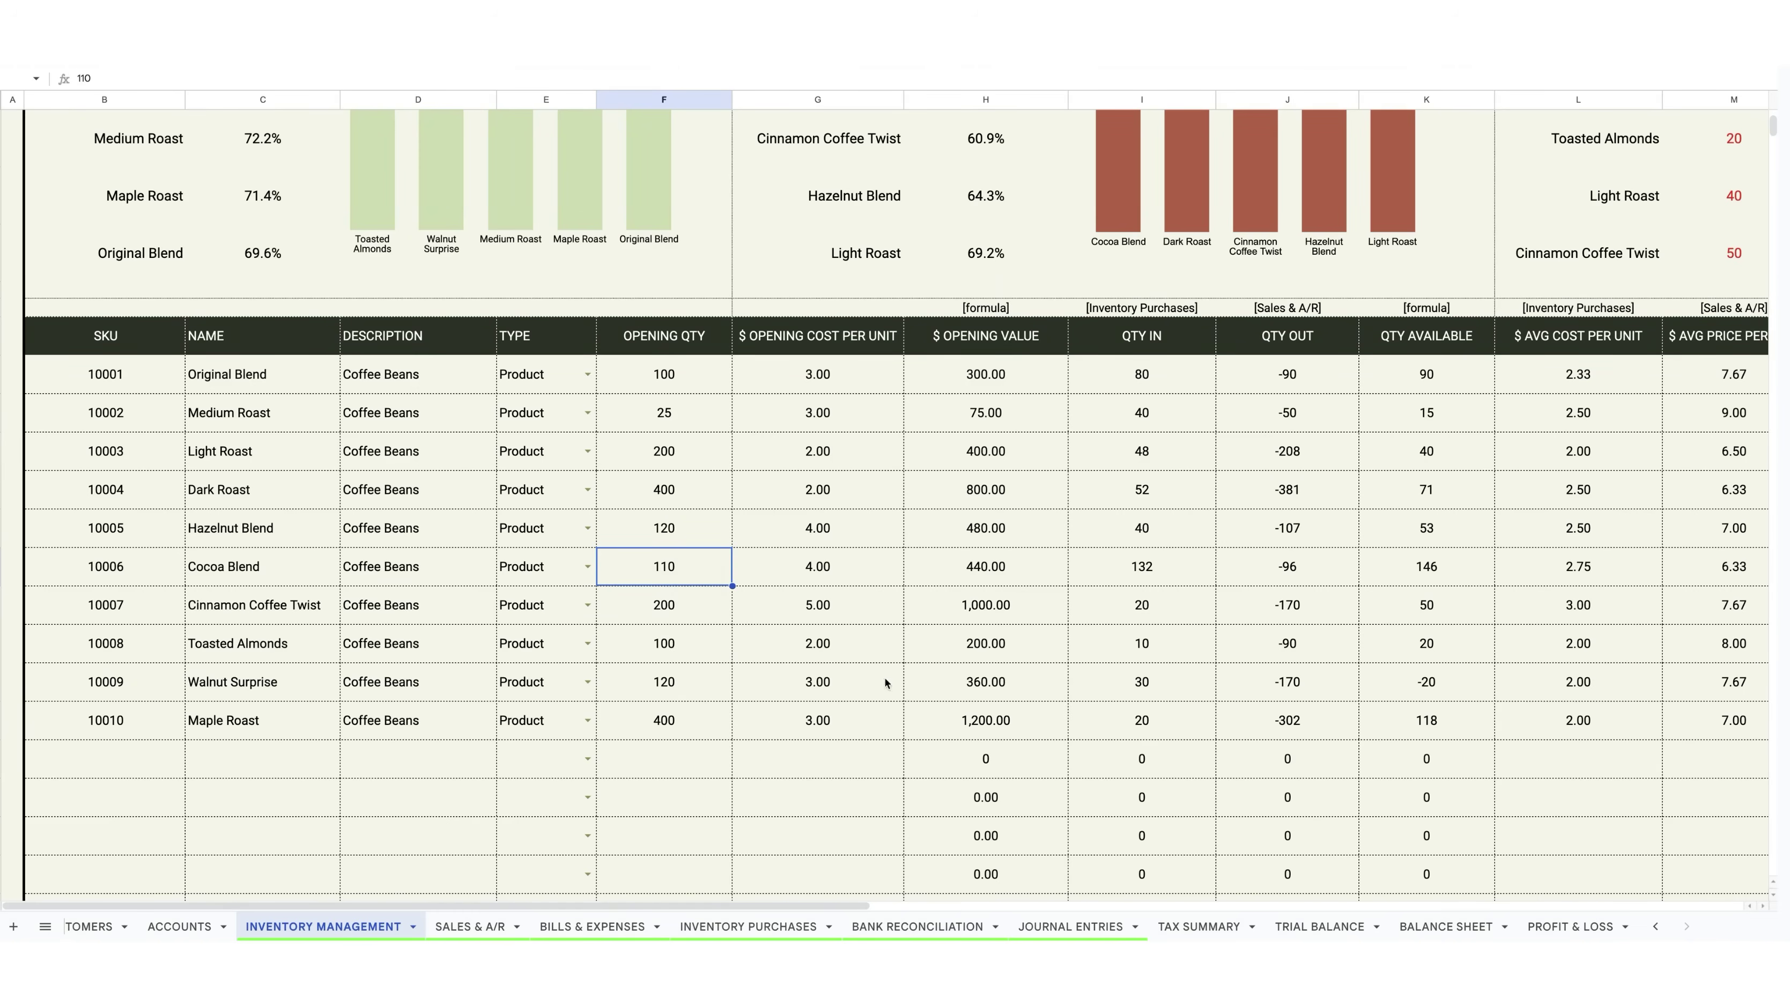
drag(1000, 385, 1015, 721)
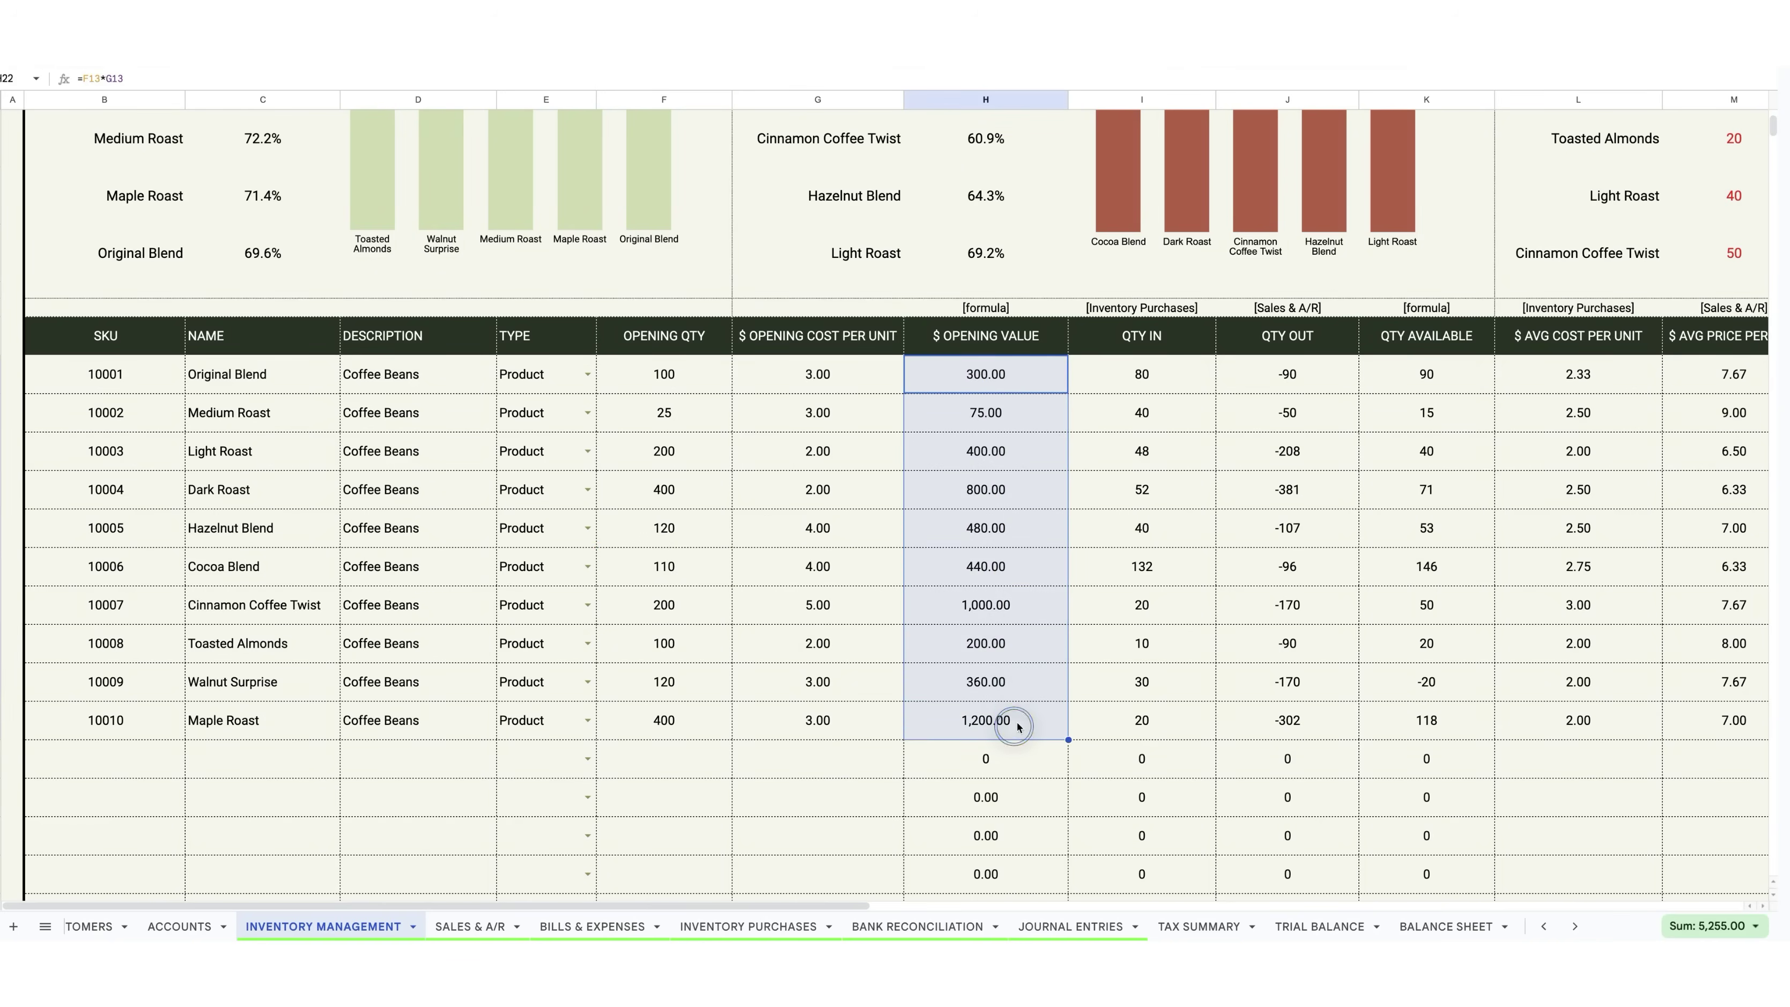
click(1021, 605)
drag(985, 370, 993, 727)
Step: Check the Inventory account's opening balance formula in the Accounts sheet and return to the Inventory Management sheet
click(180, 926)
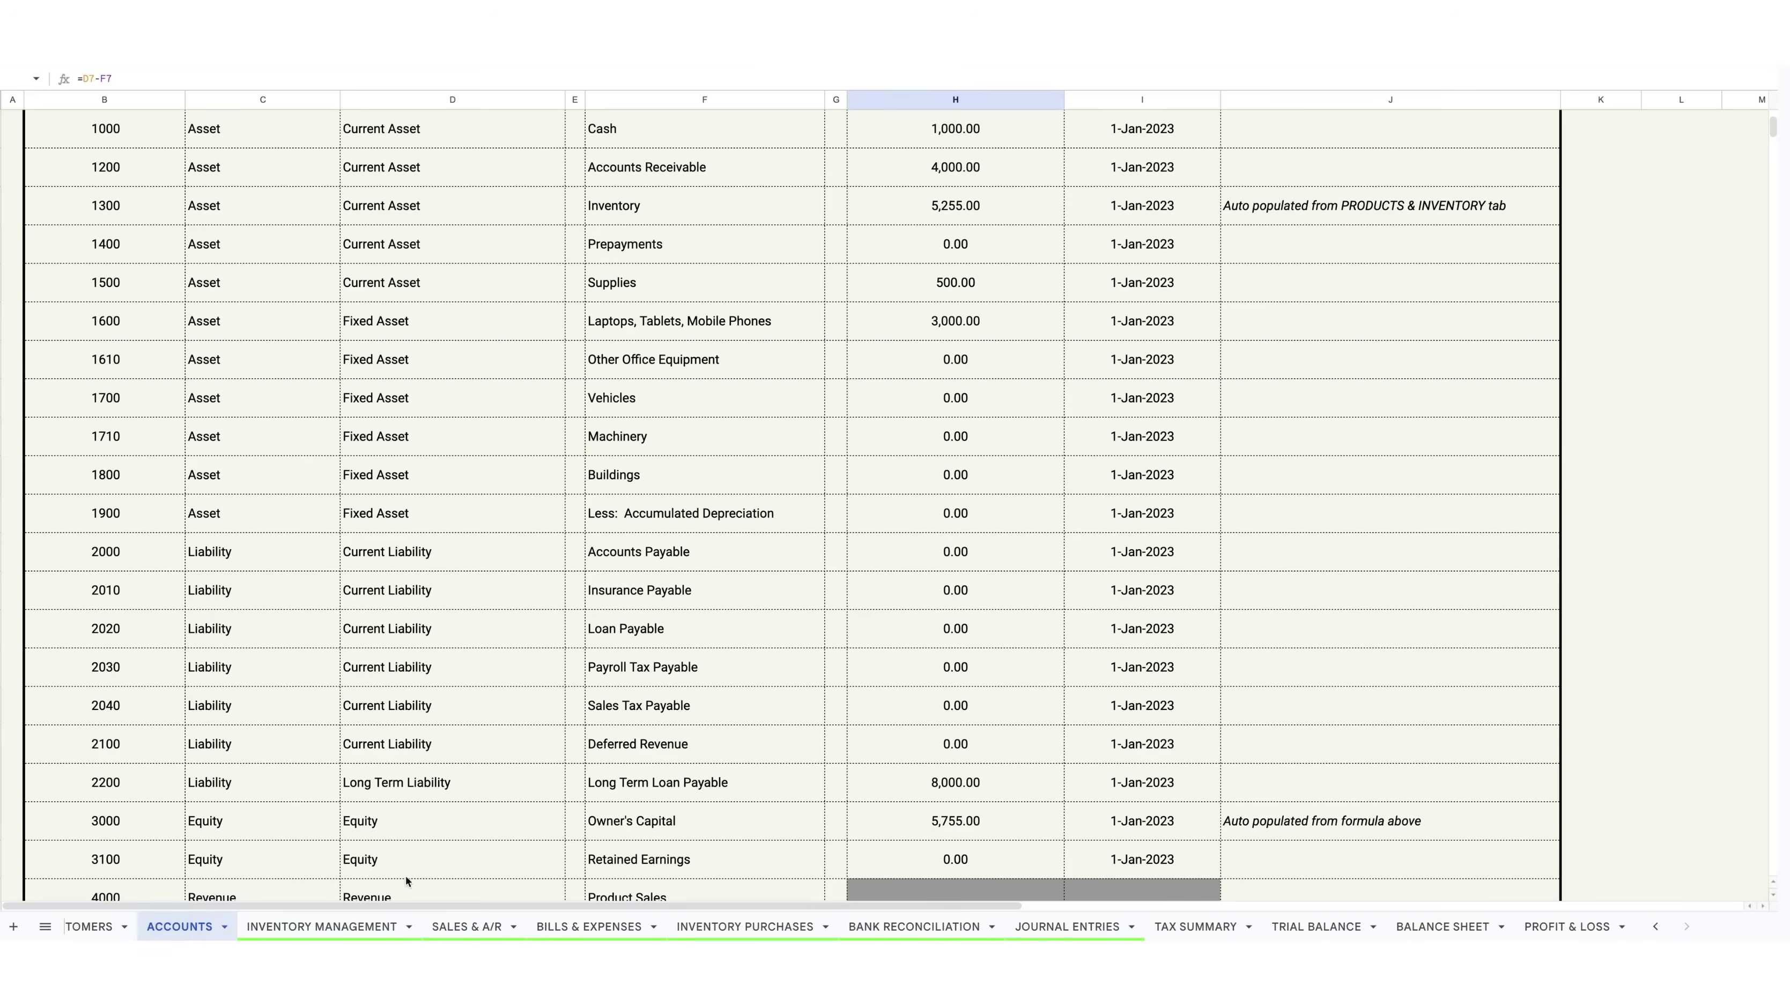
click(942, 511)
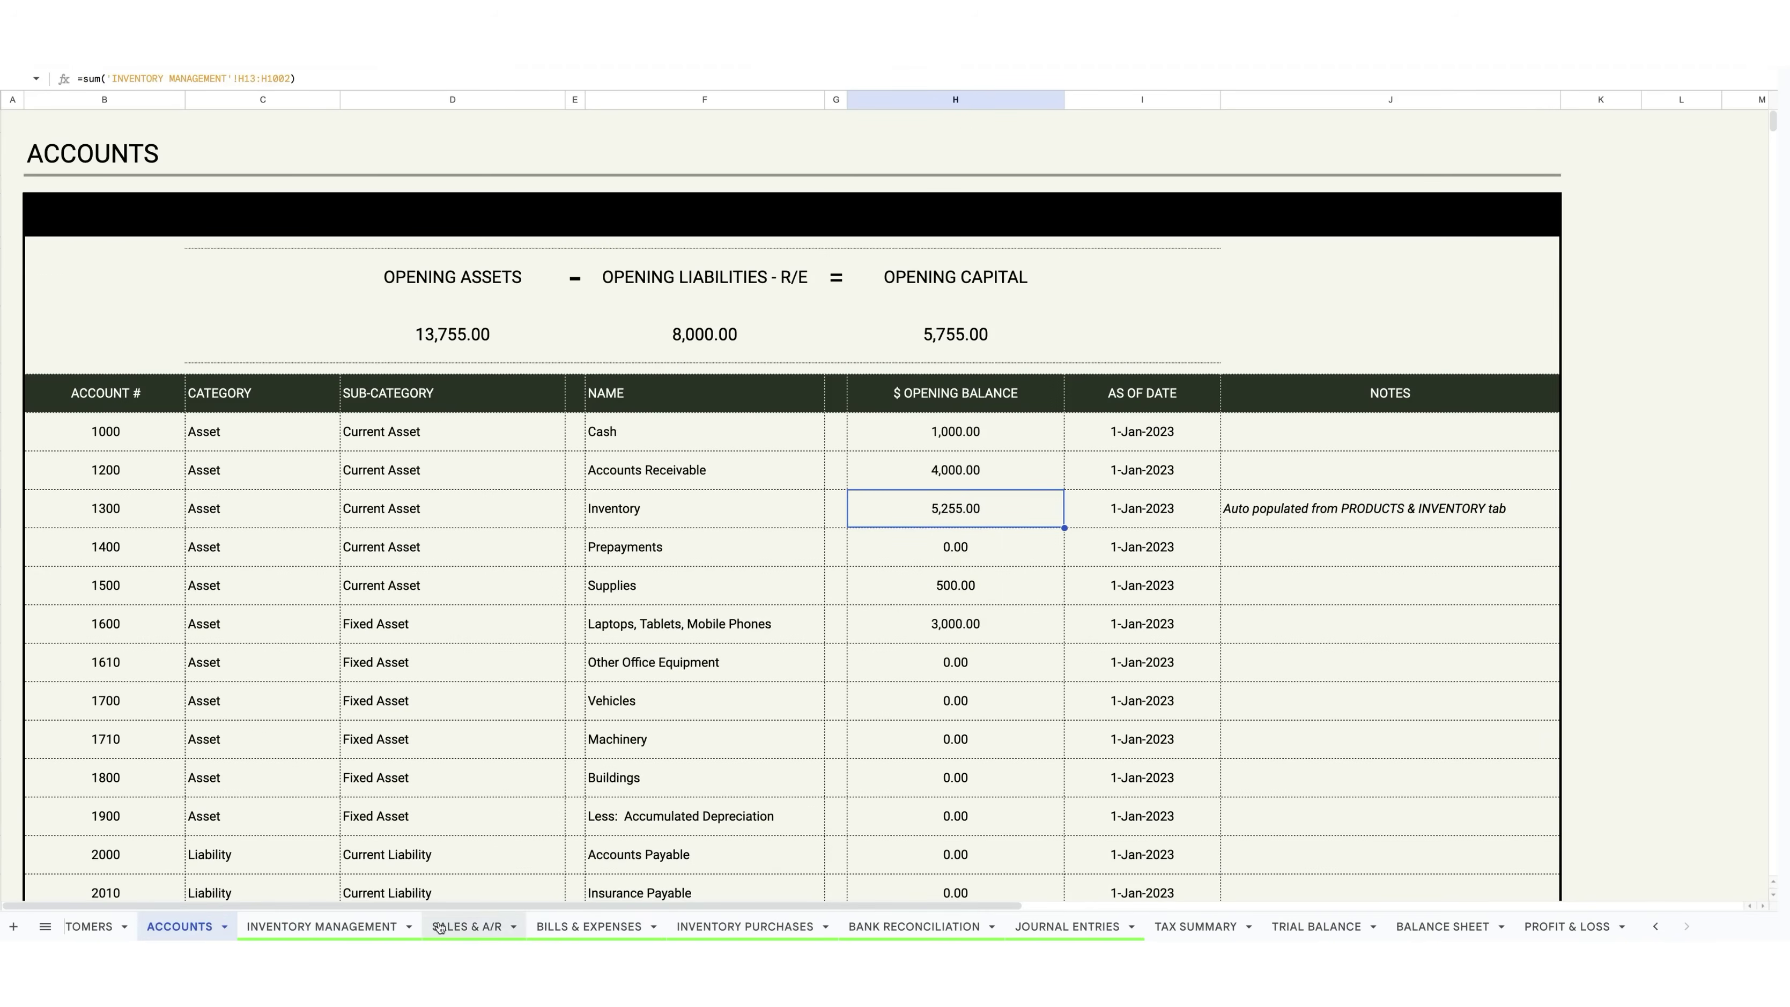
click(339, 925)
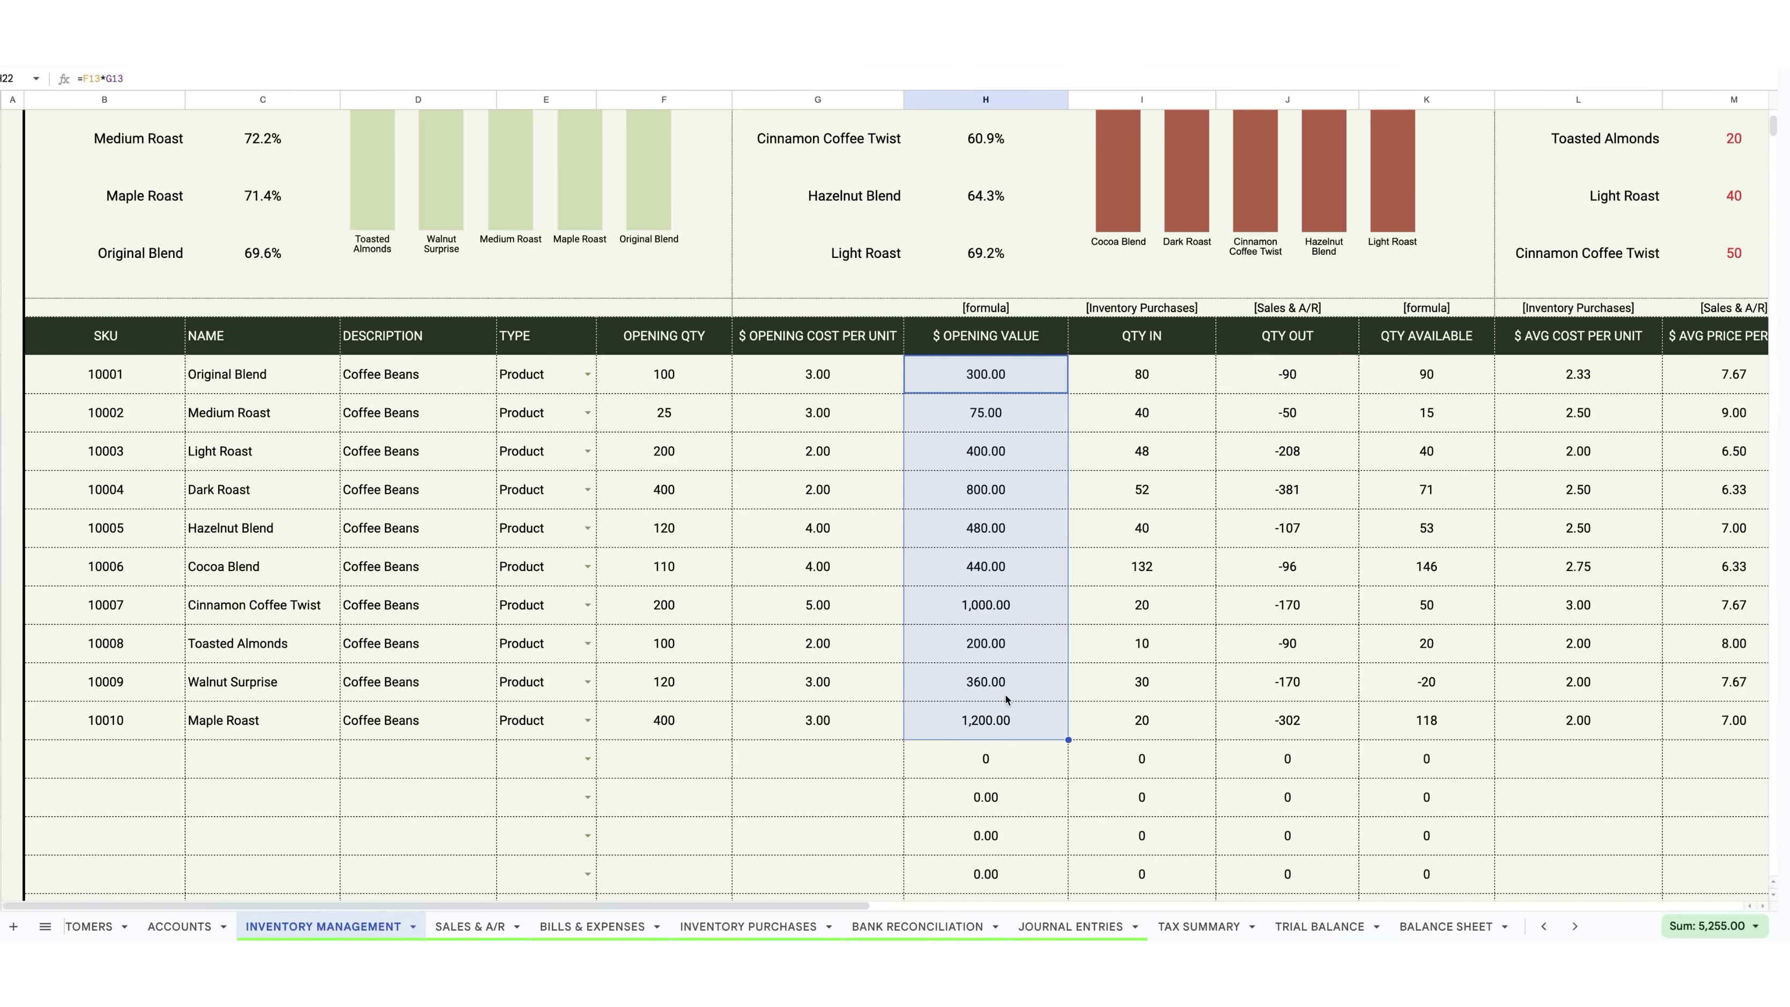
Step: Examine the quantity in column and trace its source in the Inventory Purchases sheet before returning to Inventory Management
scroll(1007, 698, up, 1)
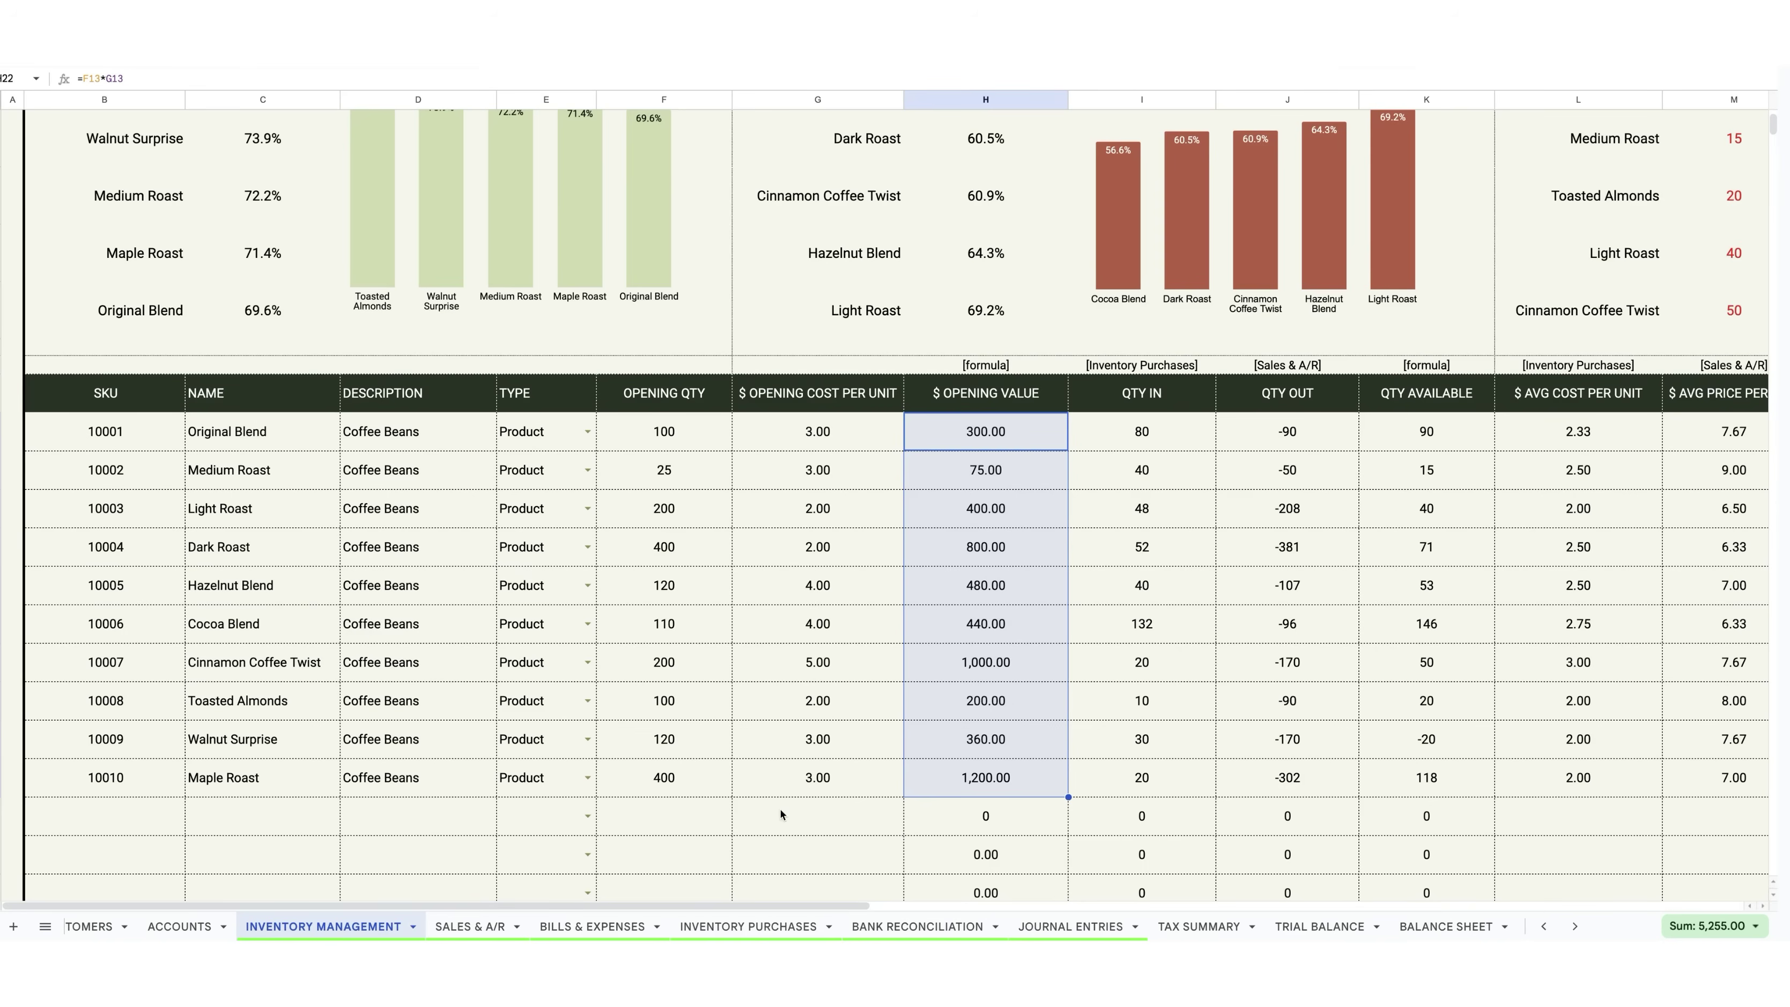
drag(779, 911, 951, 910)
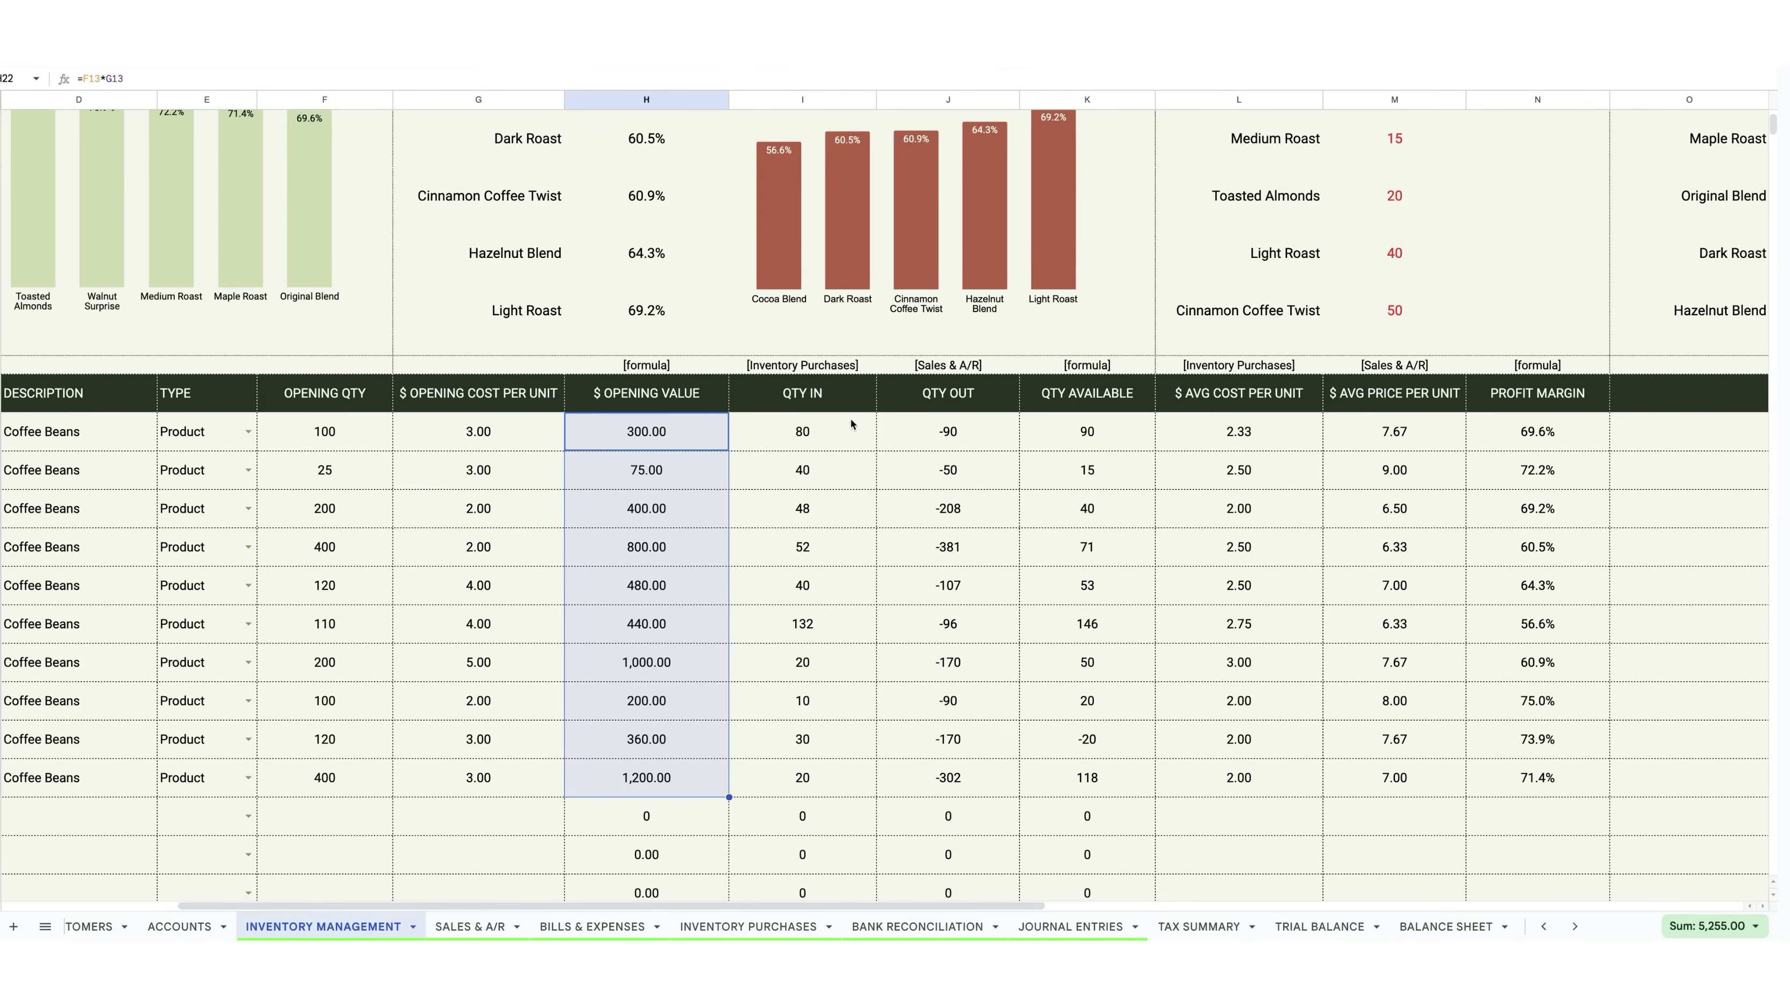
drag(847, 393, 851, 779)
click(787, 366)
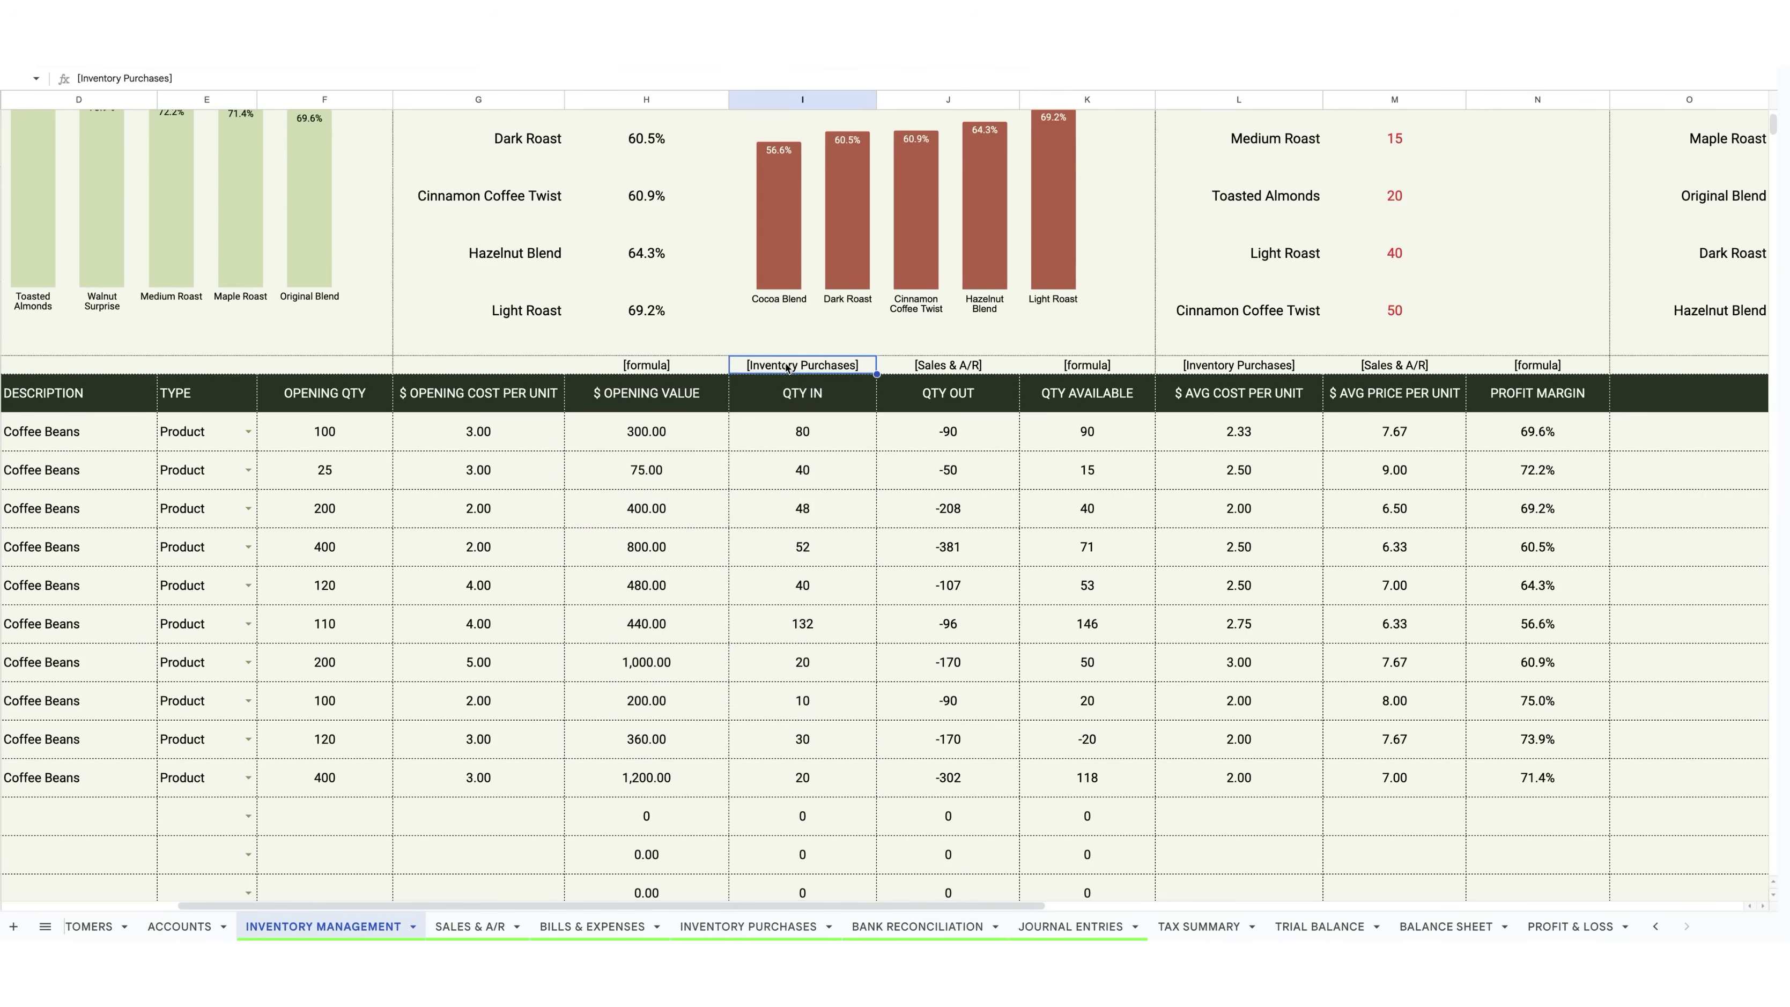
click(758, 926)
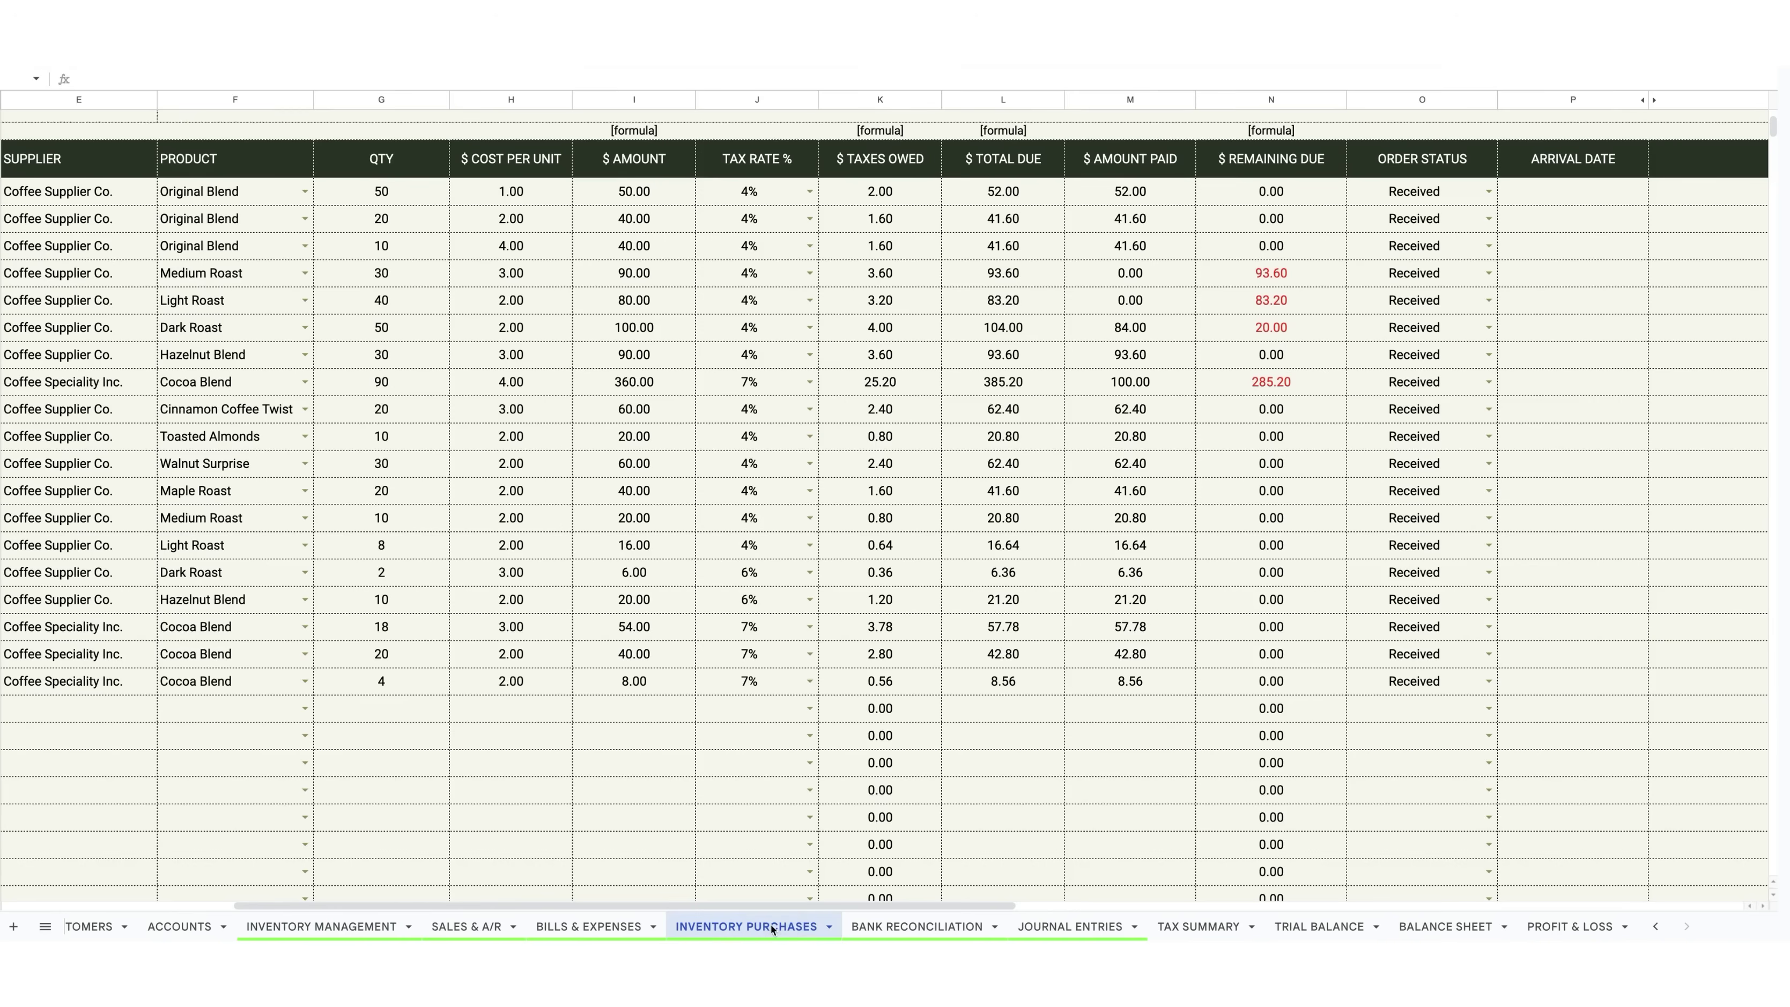
scroll(822, 543, up, 3)
scroll(822, 544, up, 1)
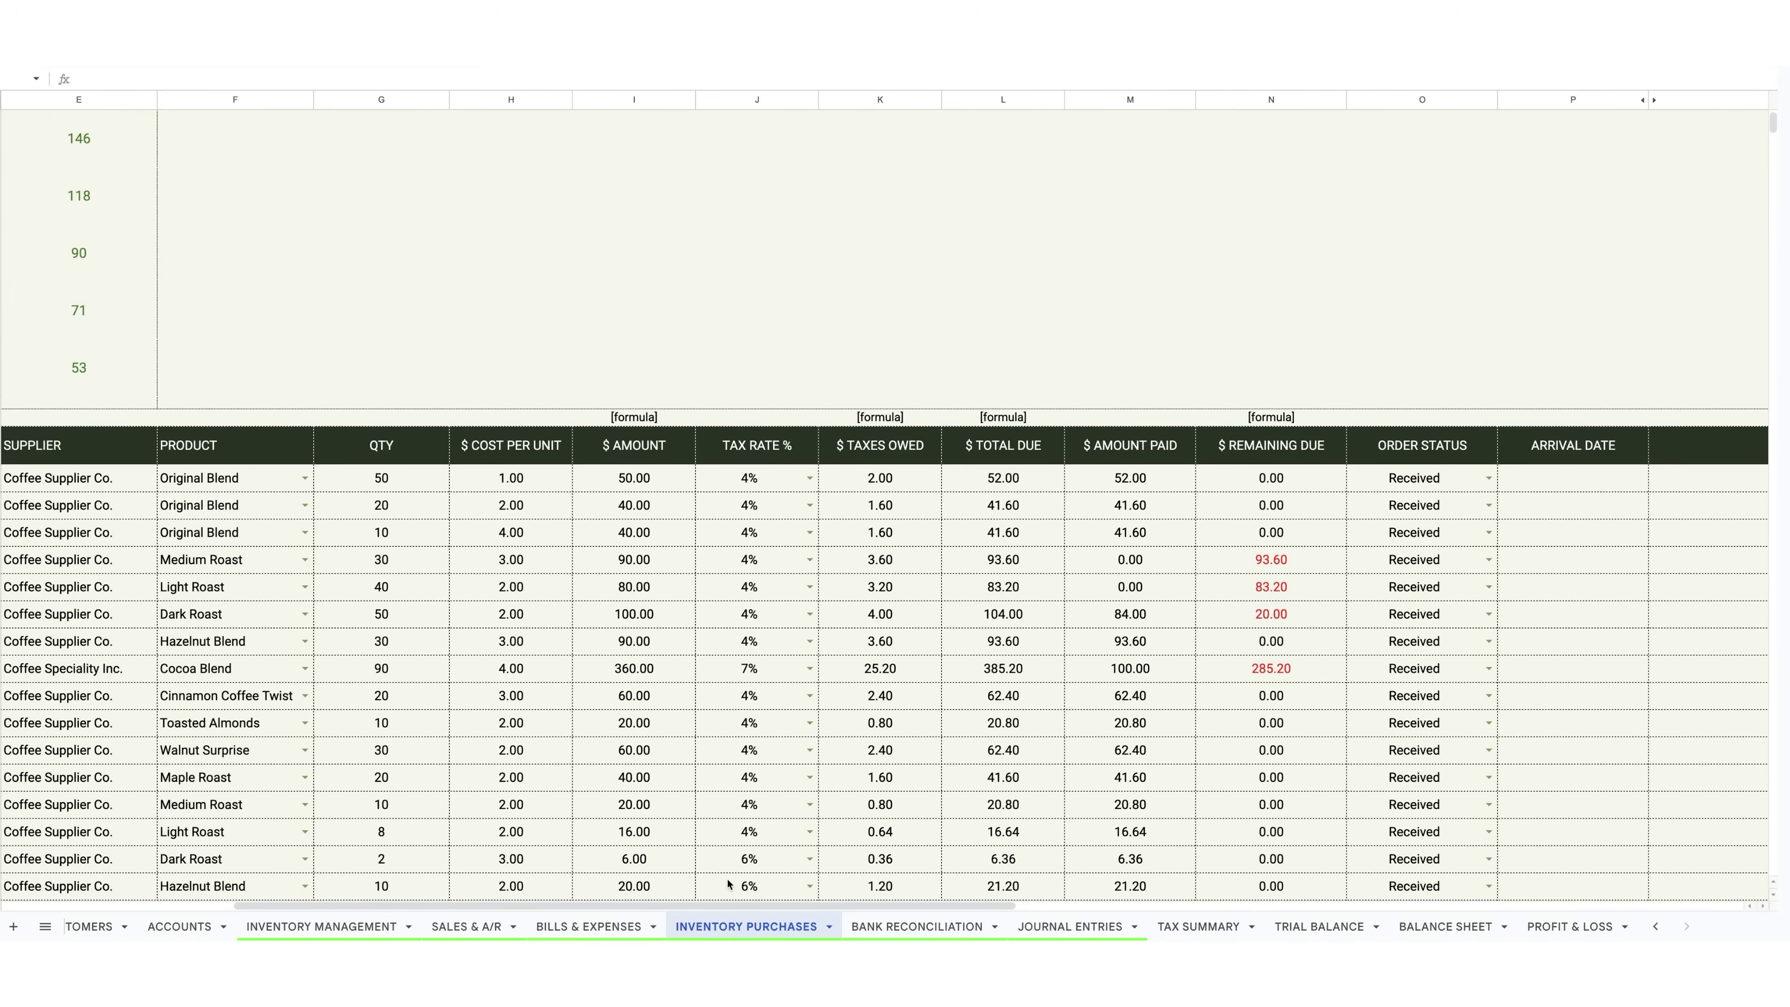
drag(695, 906, 440, 908)
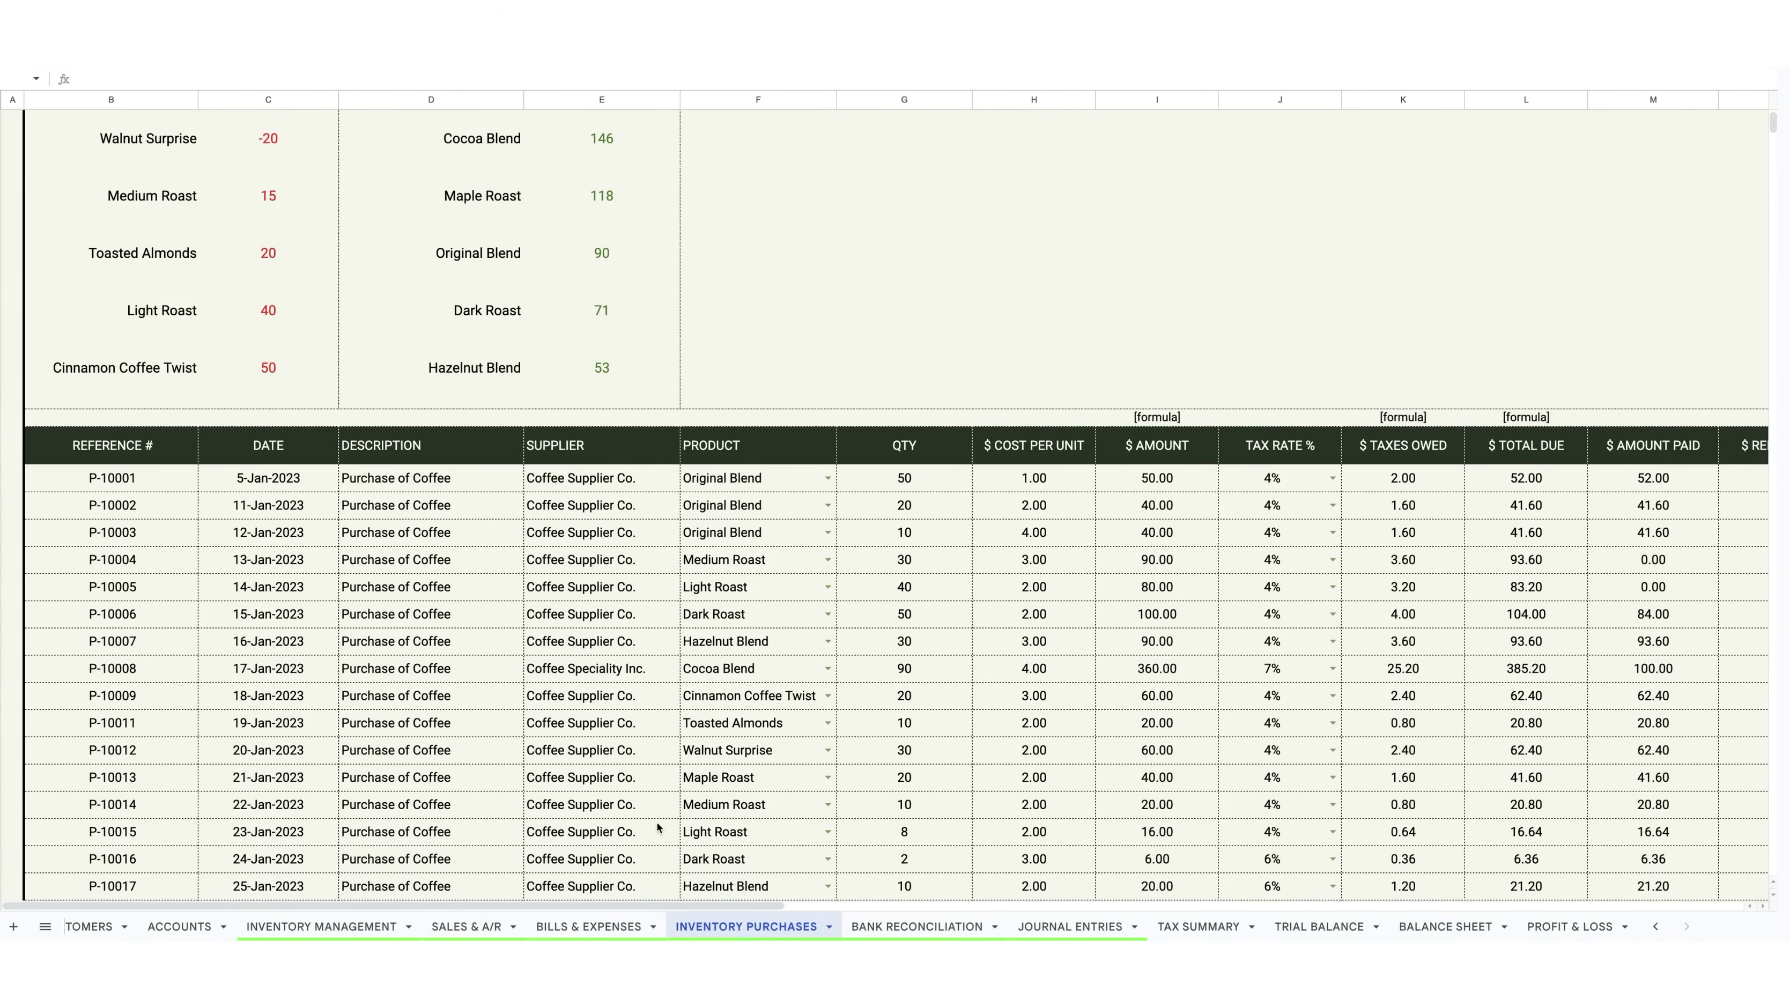
click(325, 926)
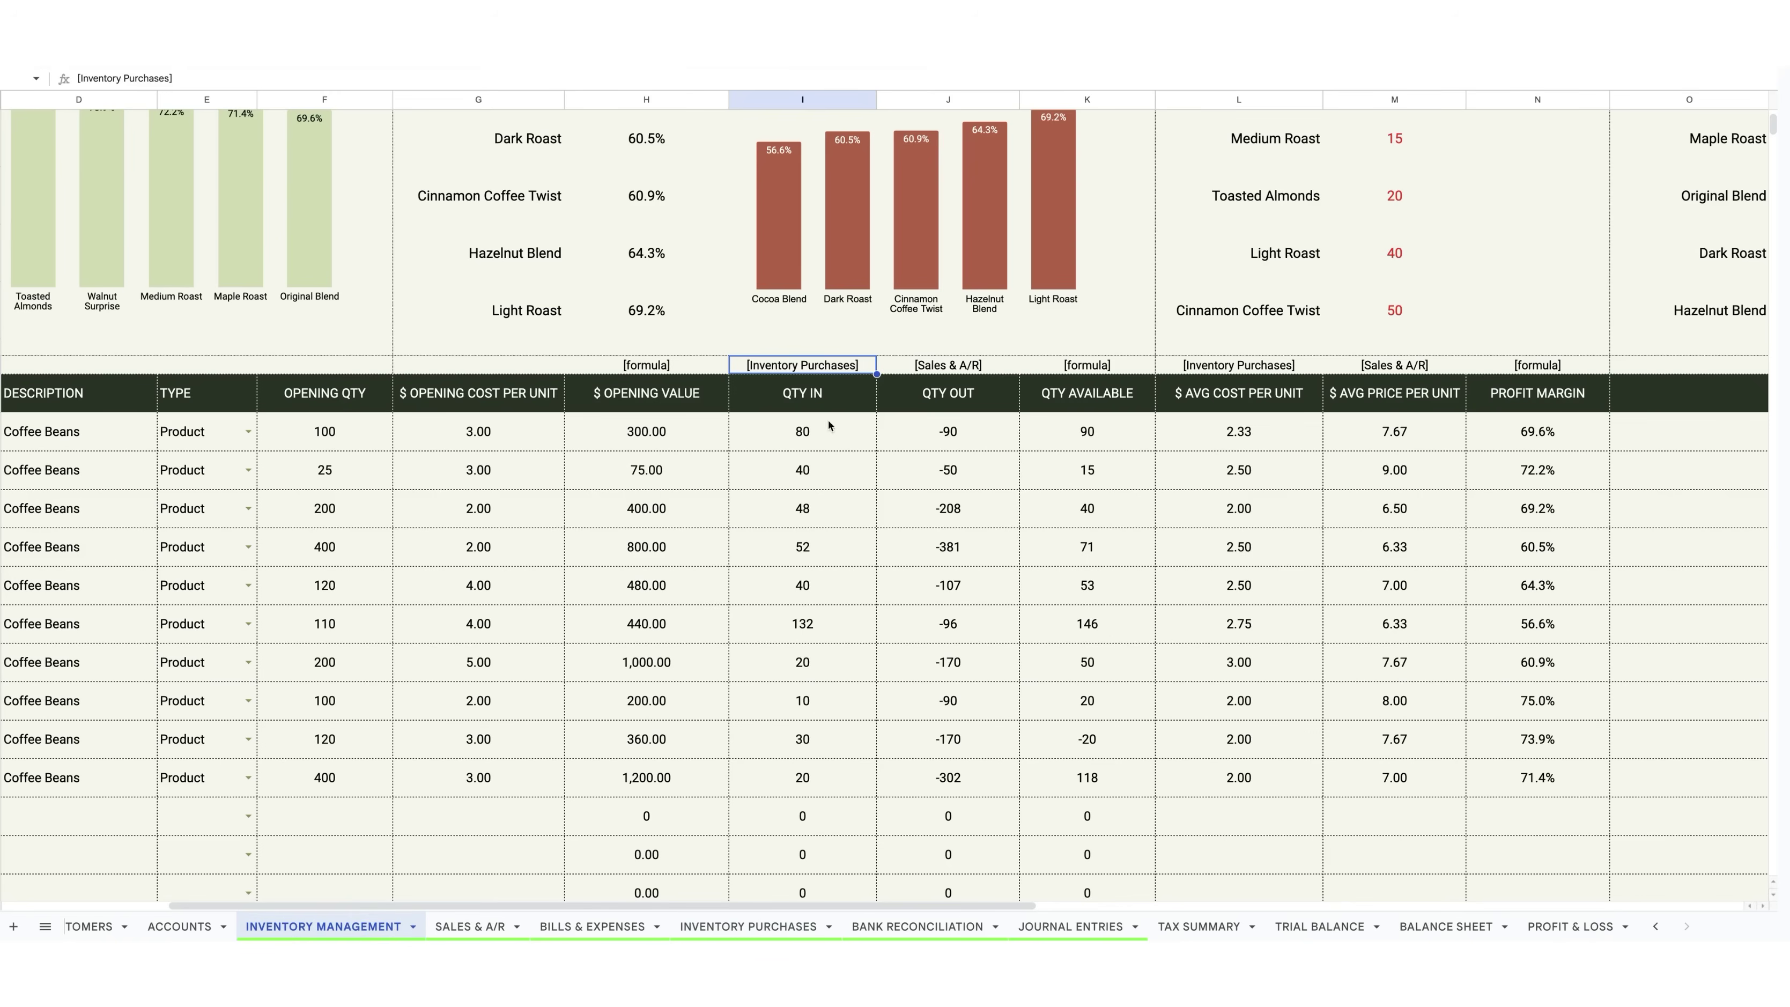
Step: Examine the quantity out column and trace its source in the Sales & A/R transactions before returning to Inventory Management
click(960, 386)
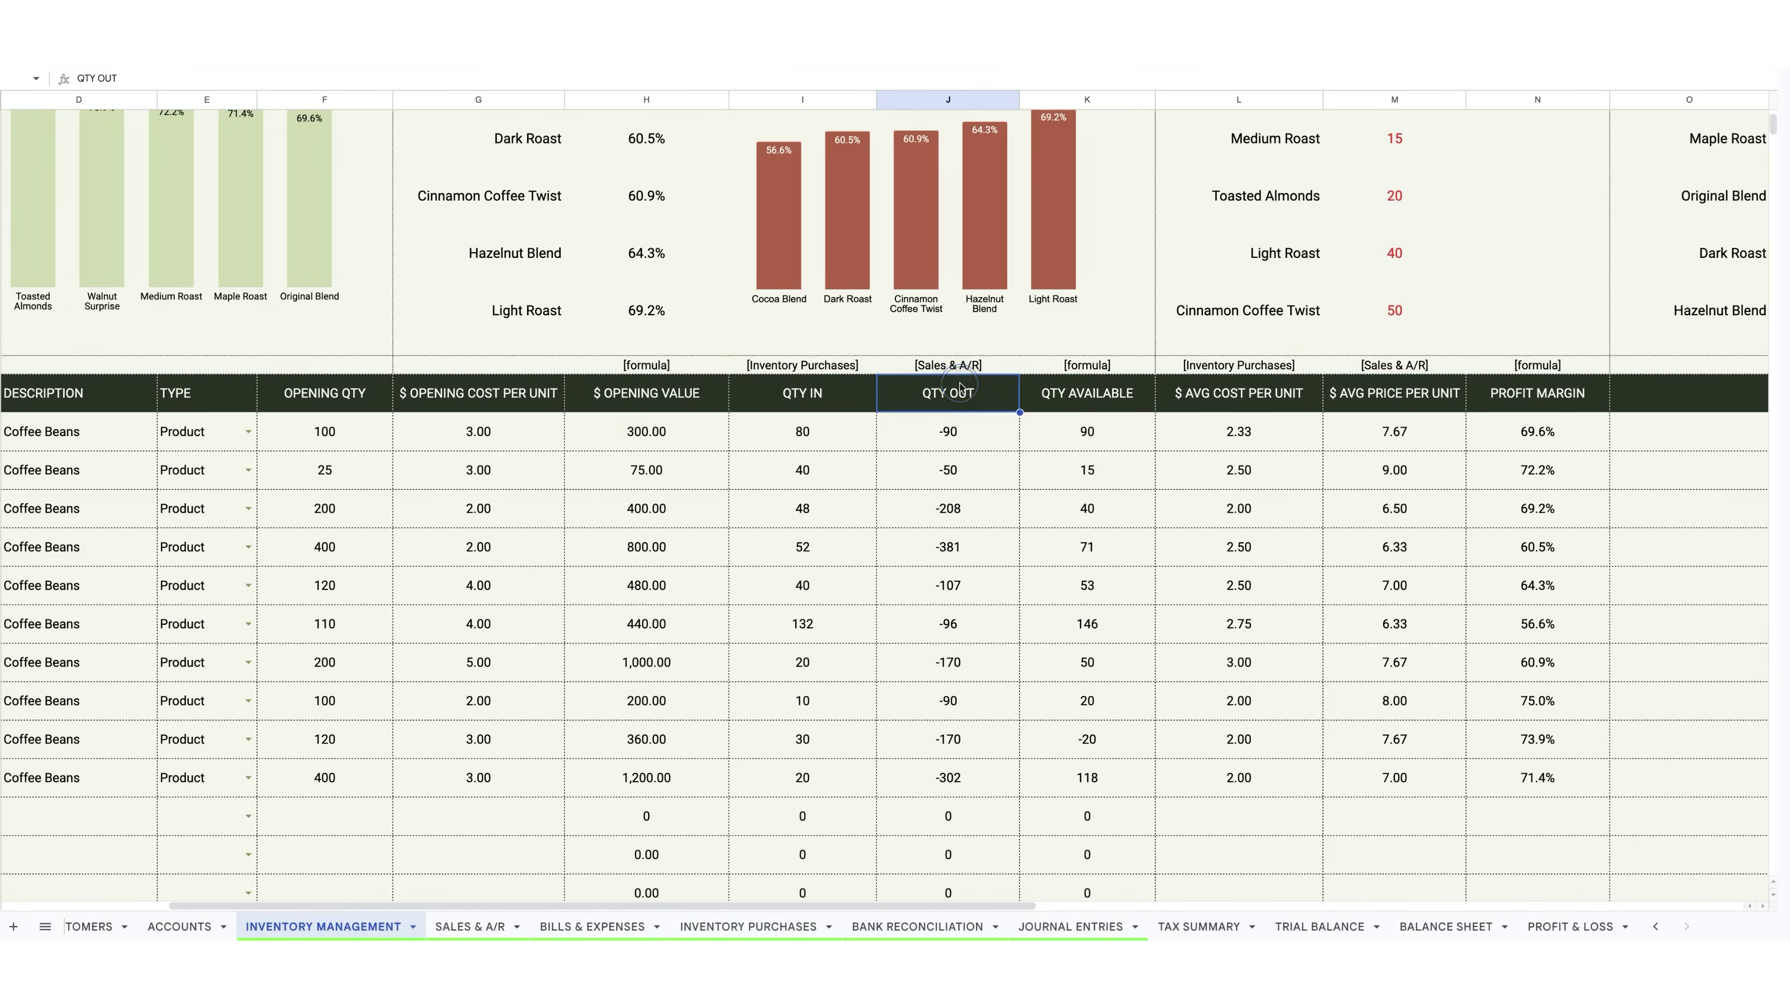
click(472, 929)
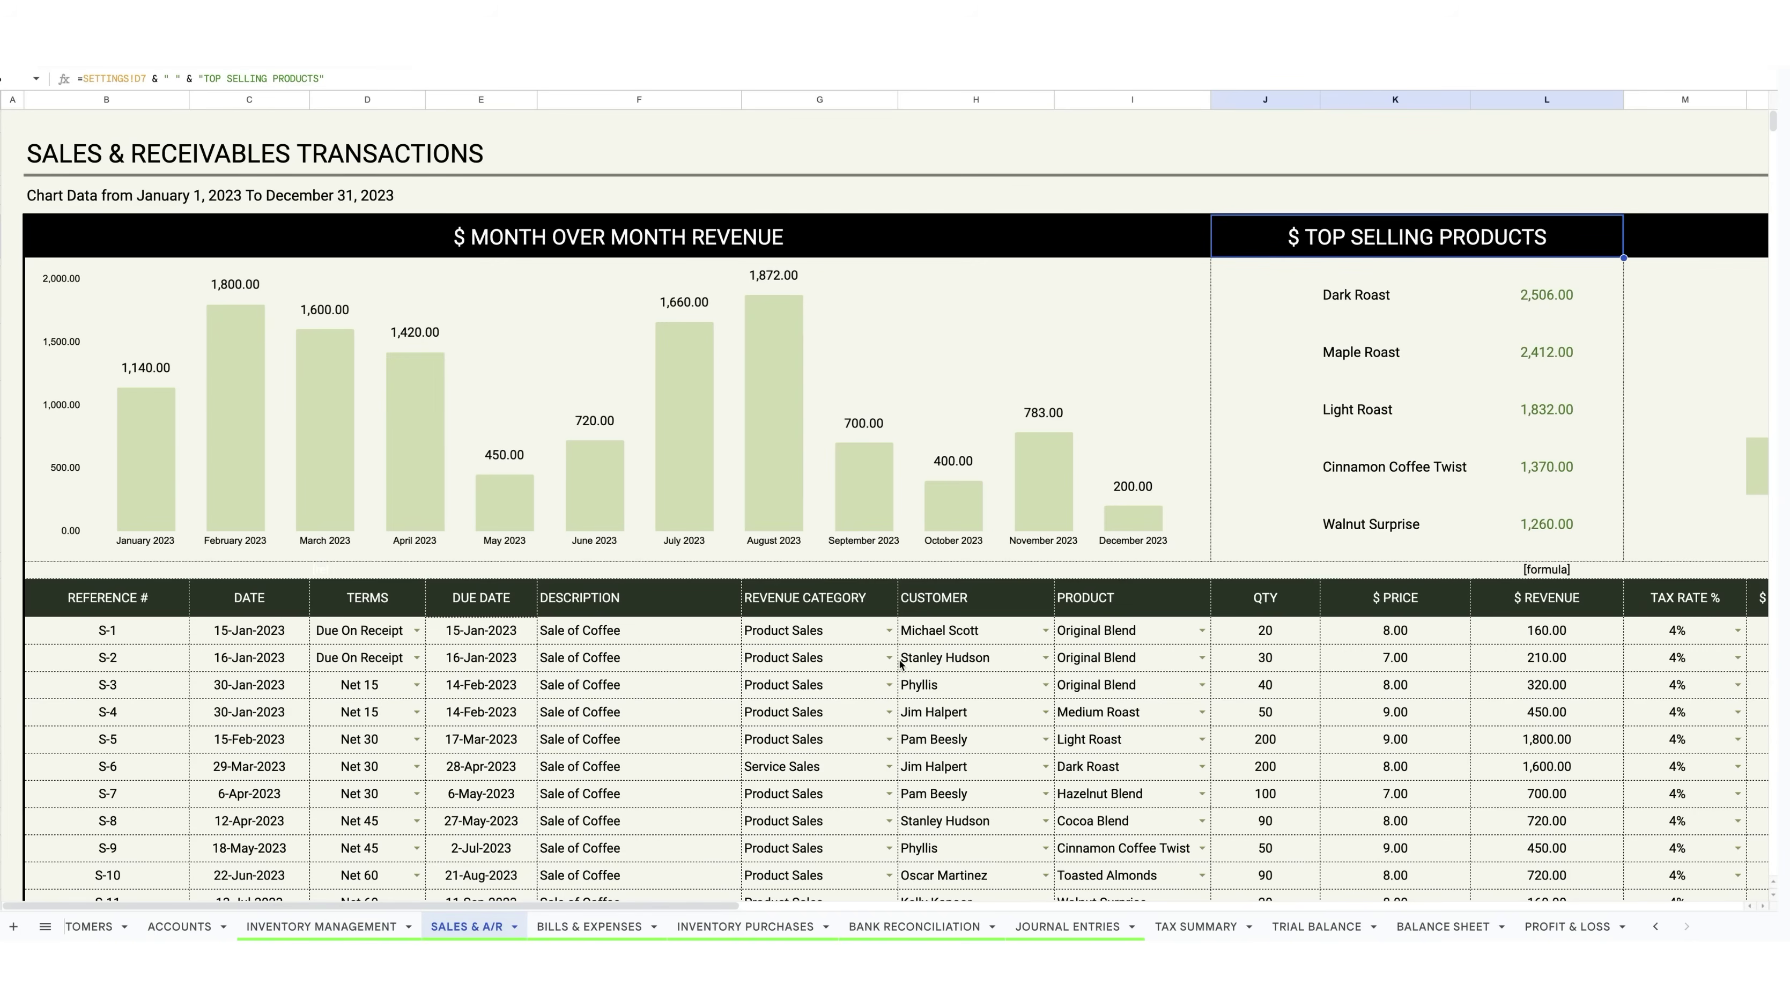
scroll(903, 663, down, 3)
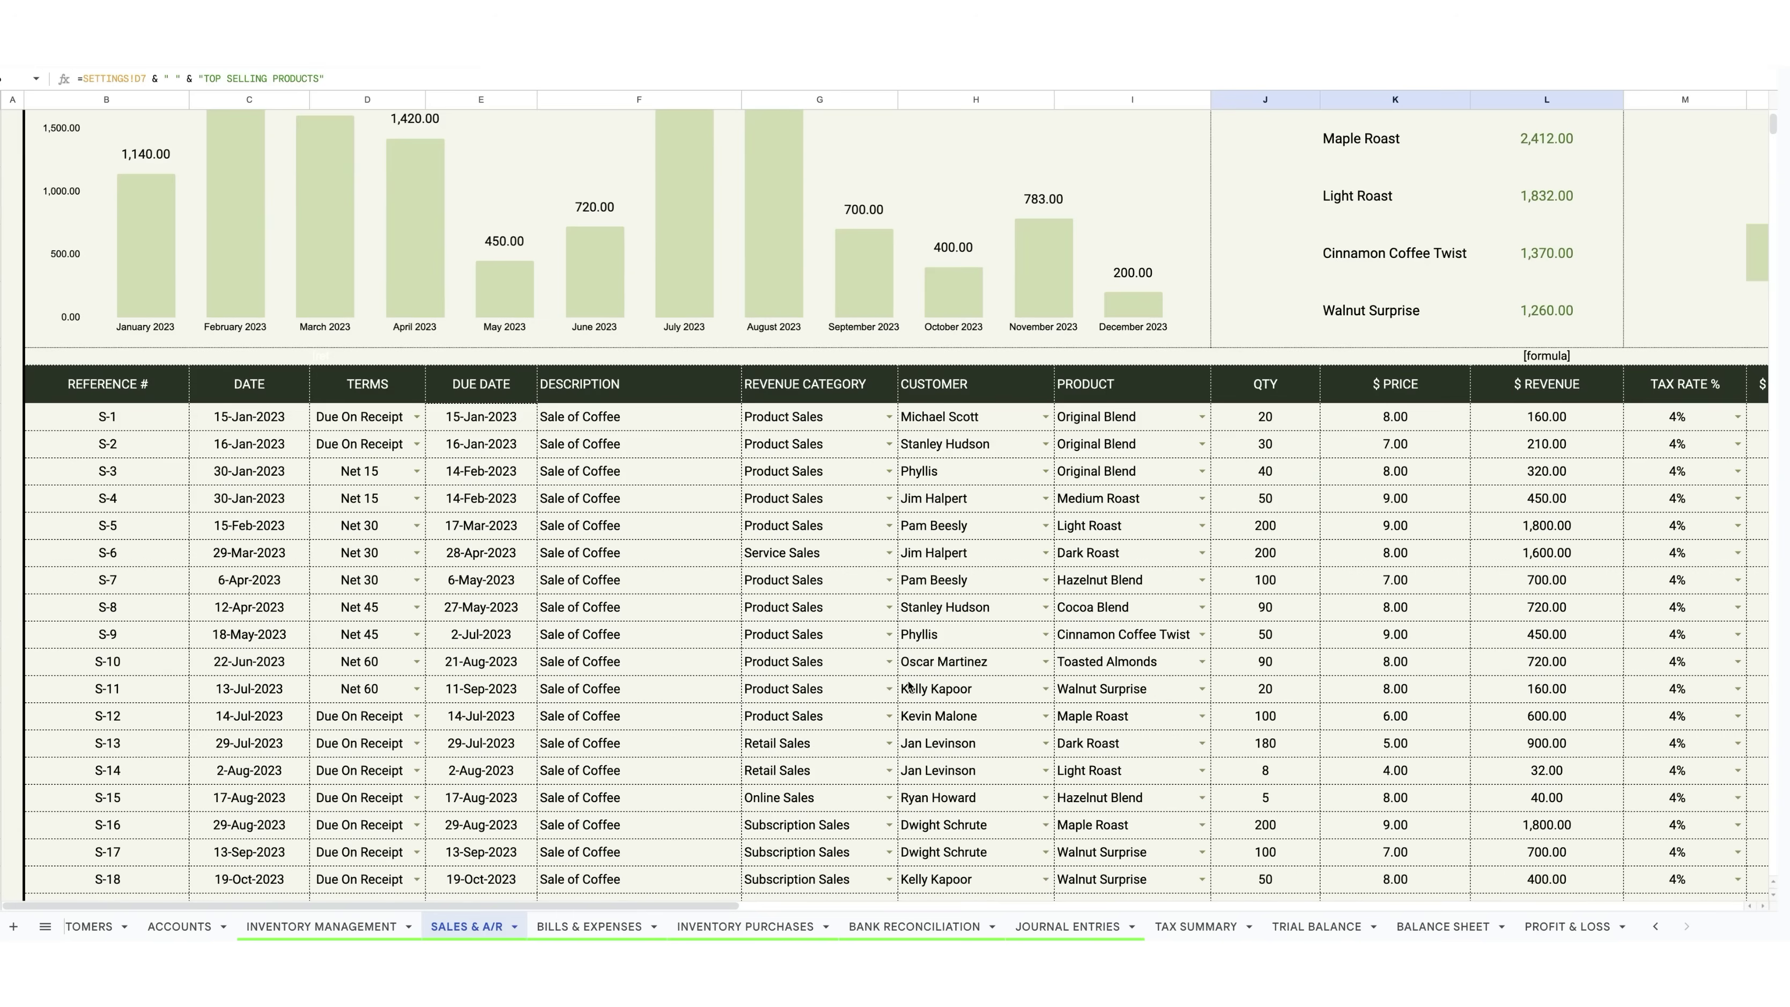
scroll(908, 686, down, 1)
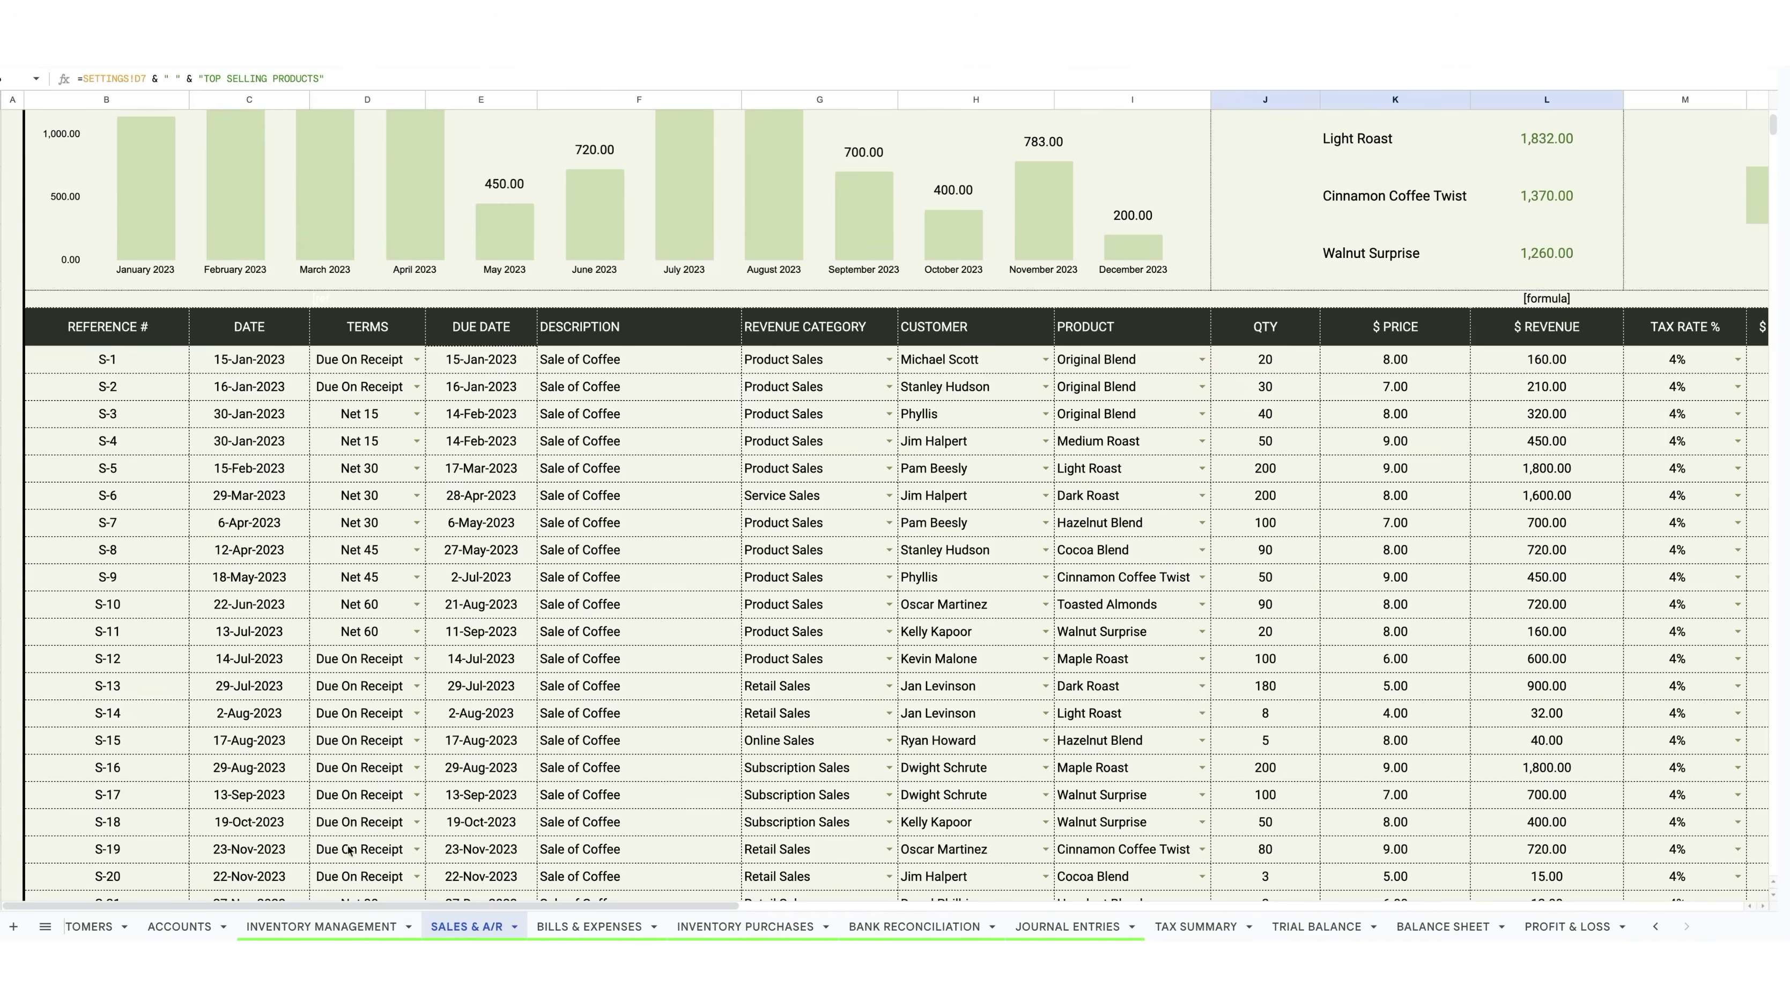
click(321, 927)
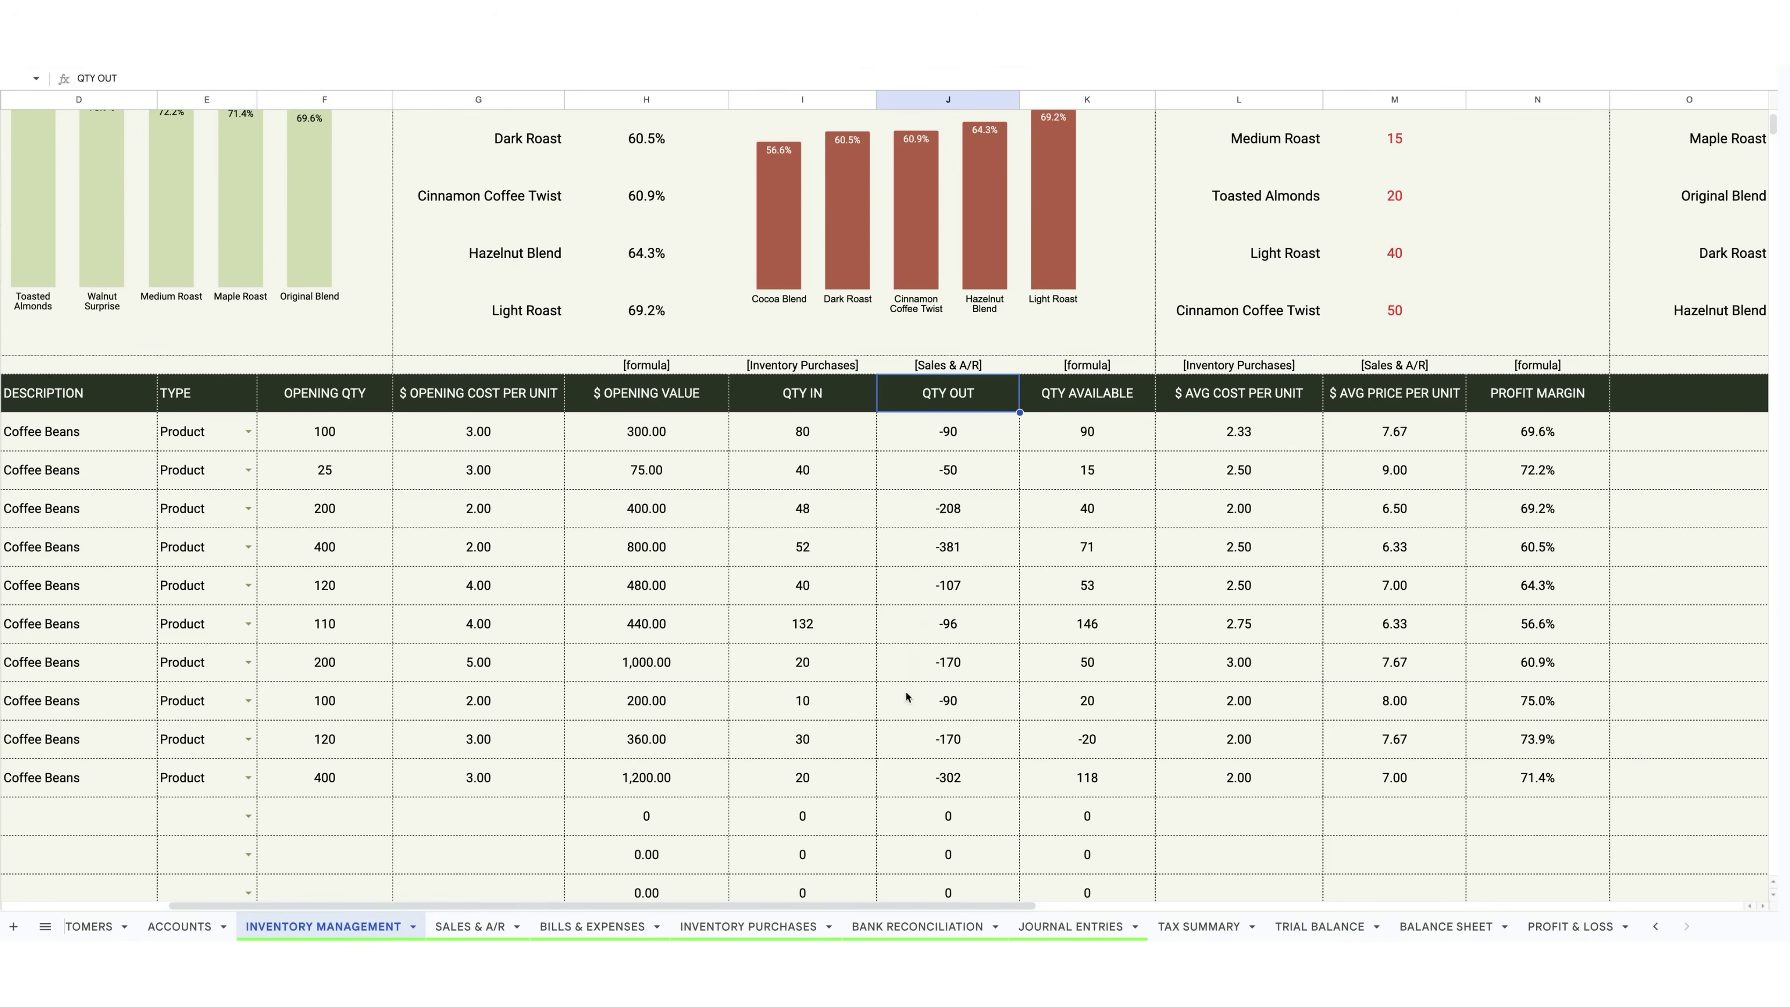
Step: Review the quantity available, average cost, average price and profit margin columns, and return to the profit margin charts above the table
drag(1101, 397, 1132, 691)
click(1233, 620)
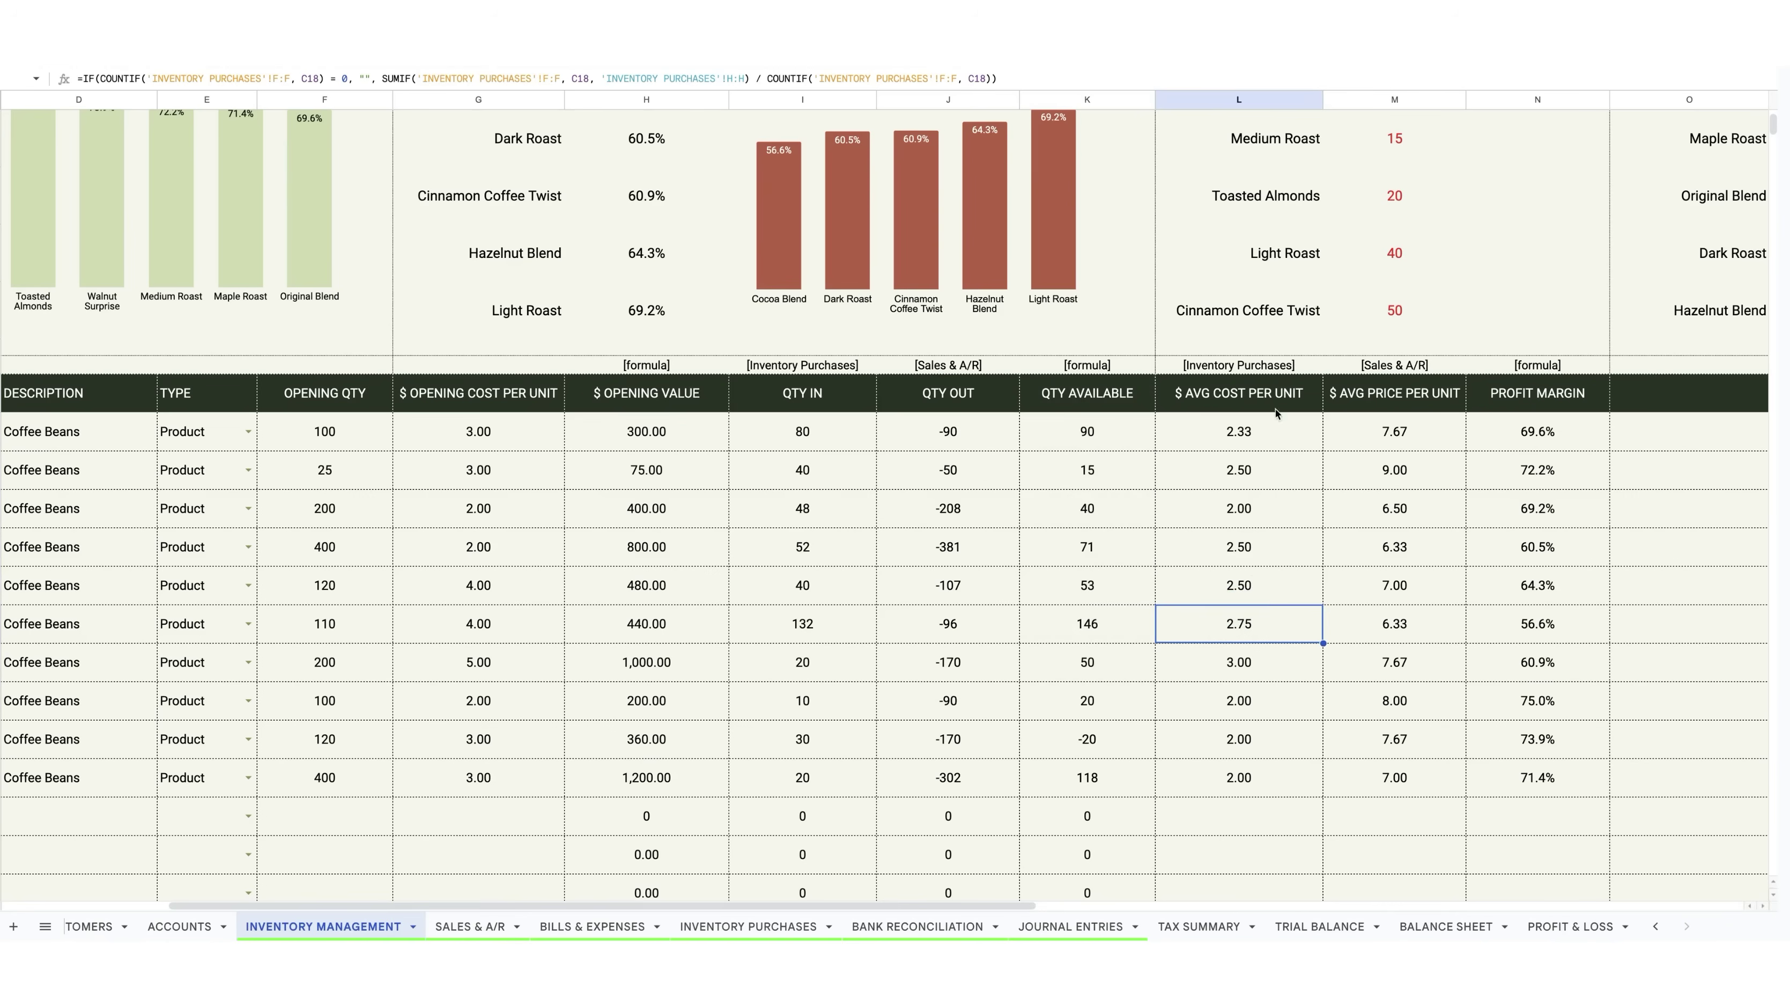
drag(1281, 393, 1282, 596)
drag(1374, 390, 1387, 551)
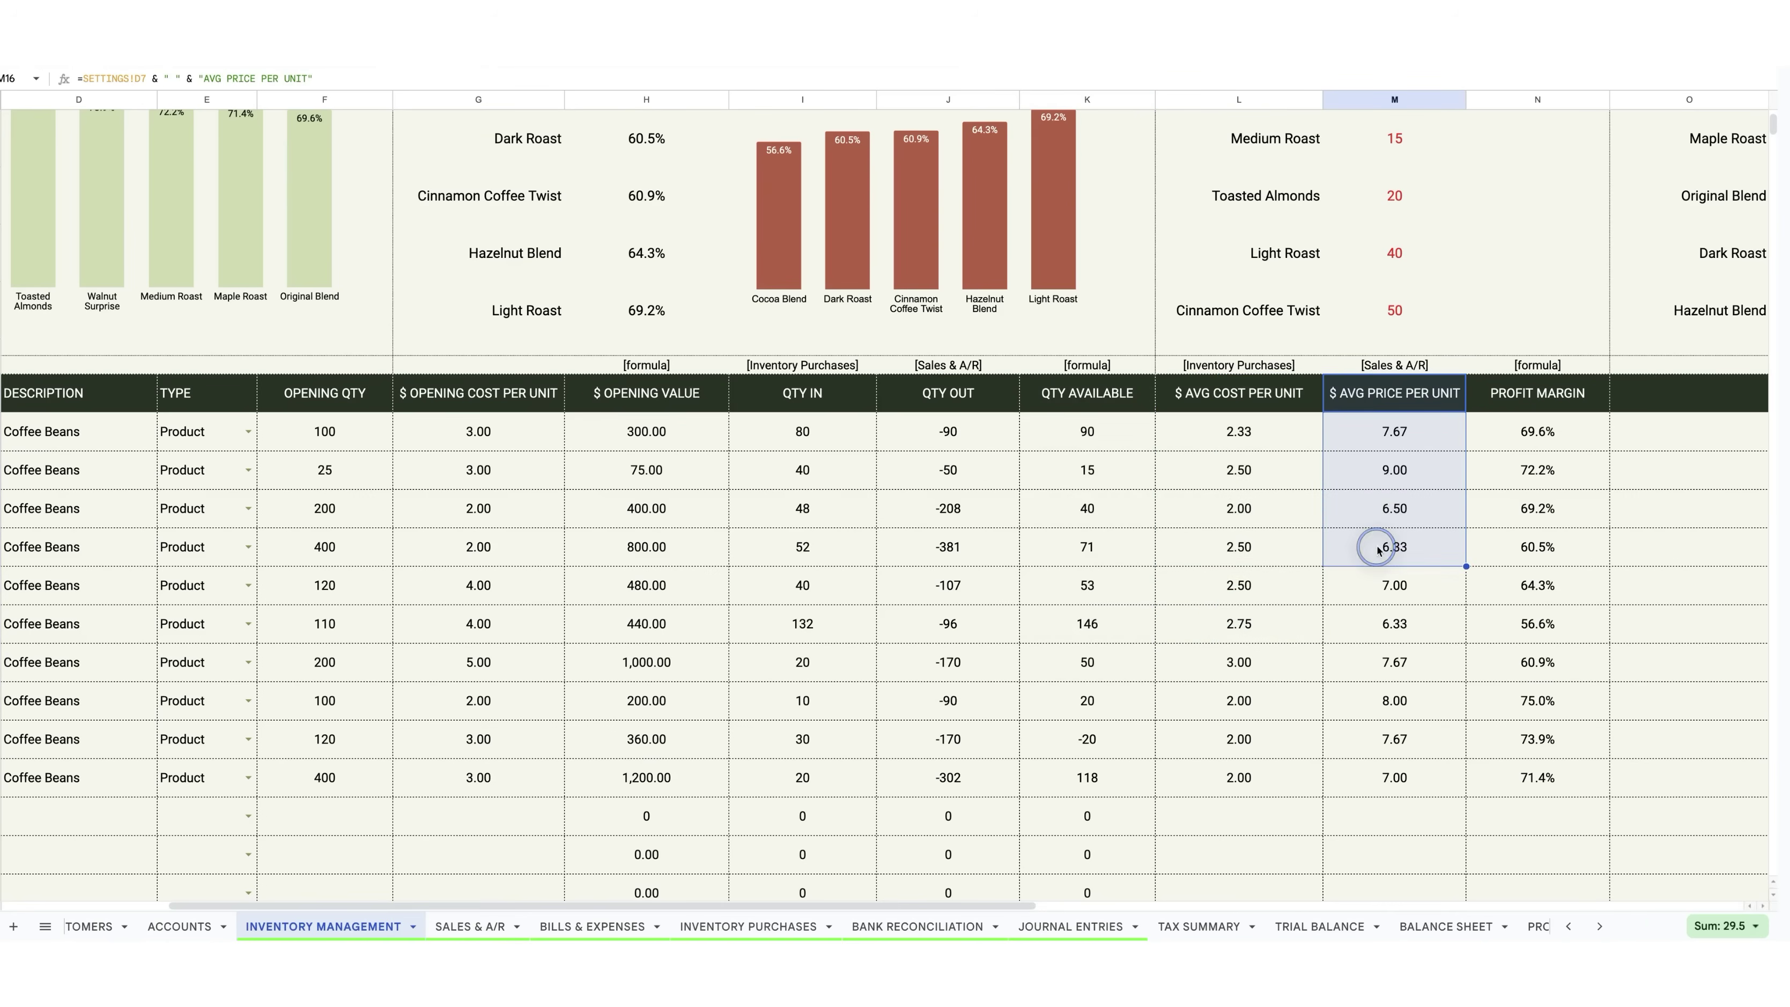
click(1271, 407)
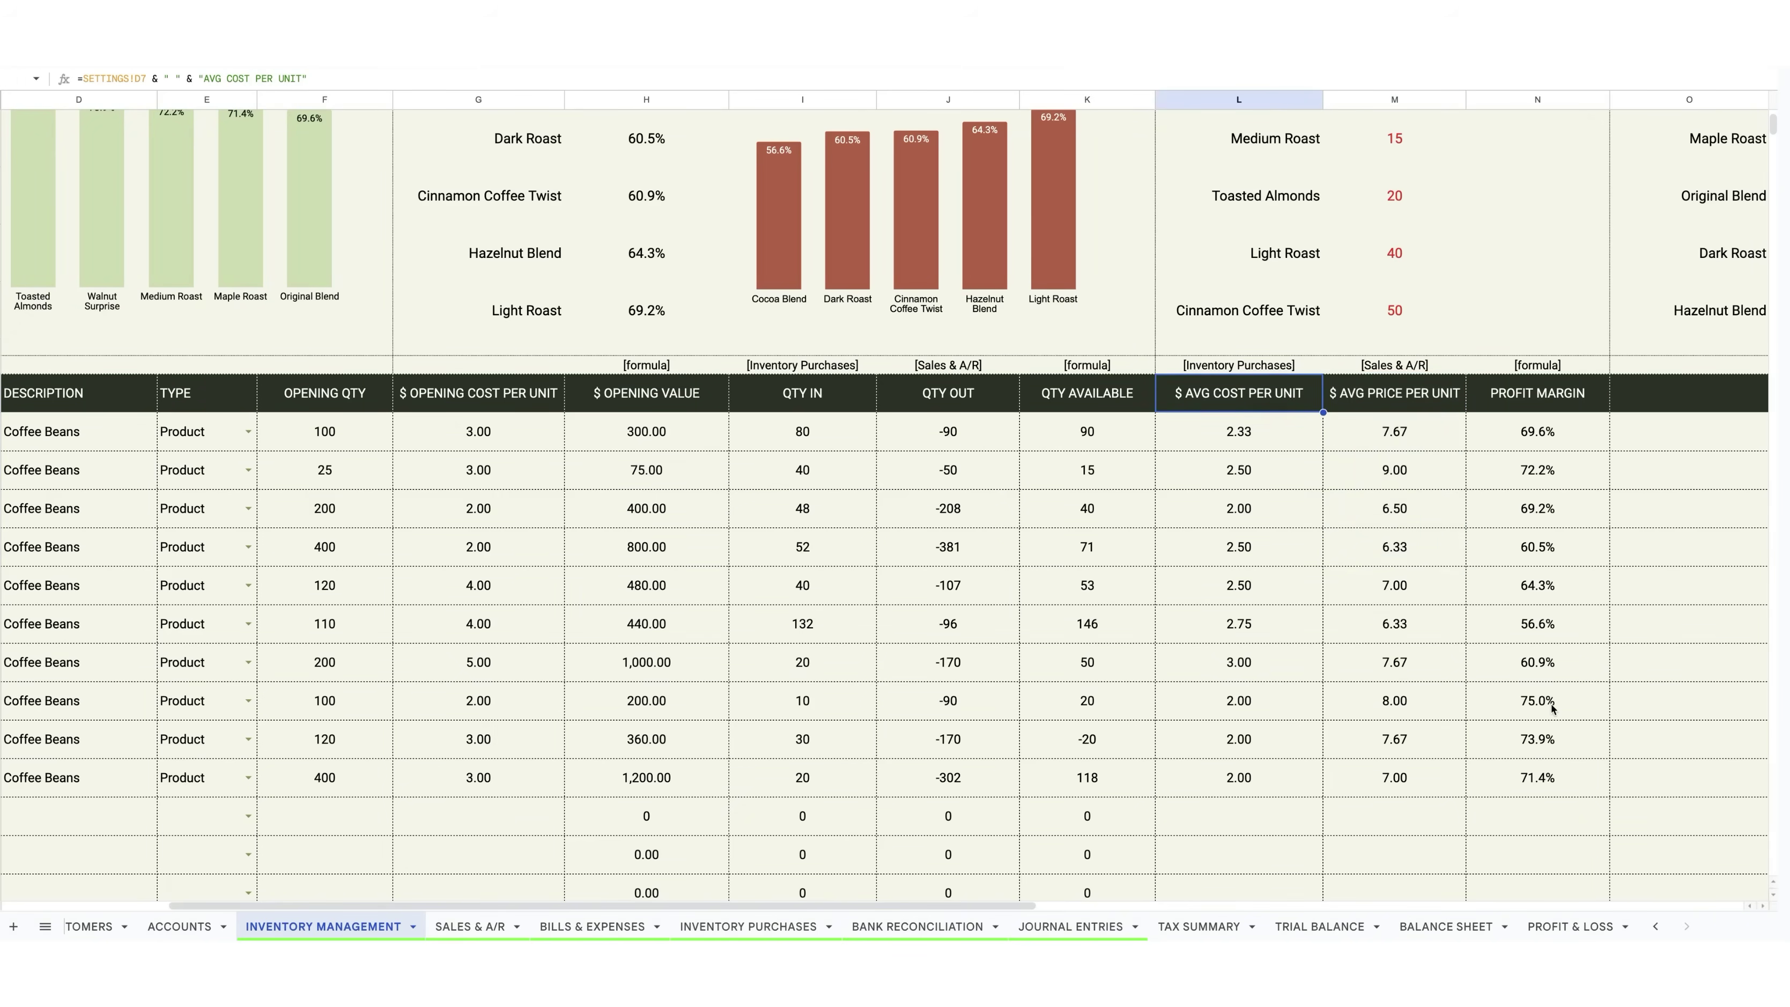
scroll(1032, 844, up, 3)
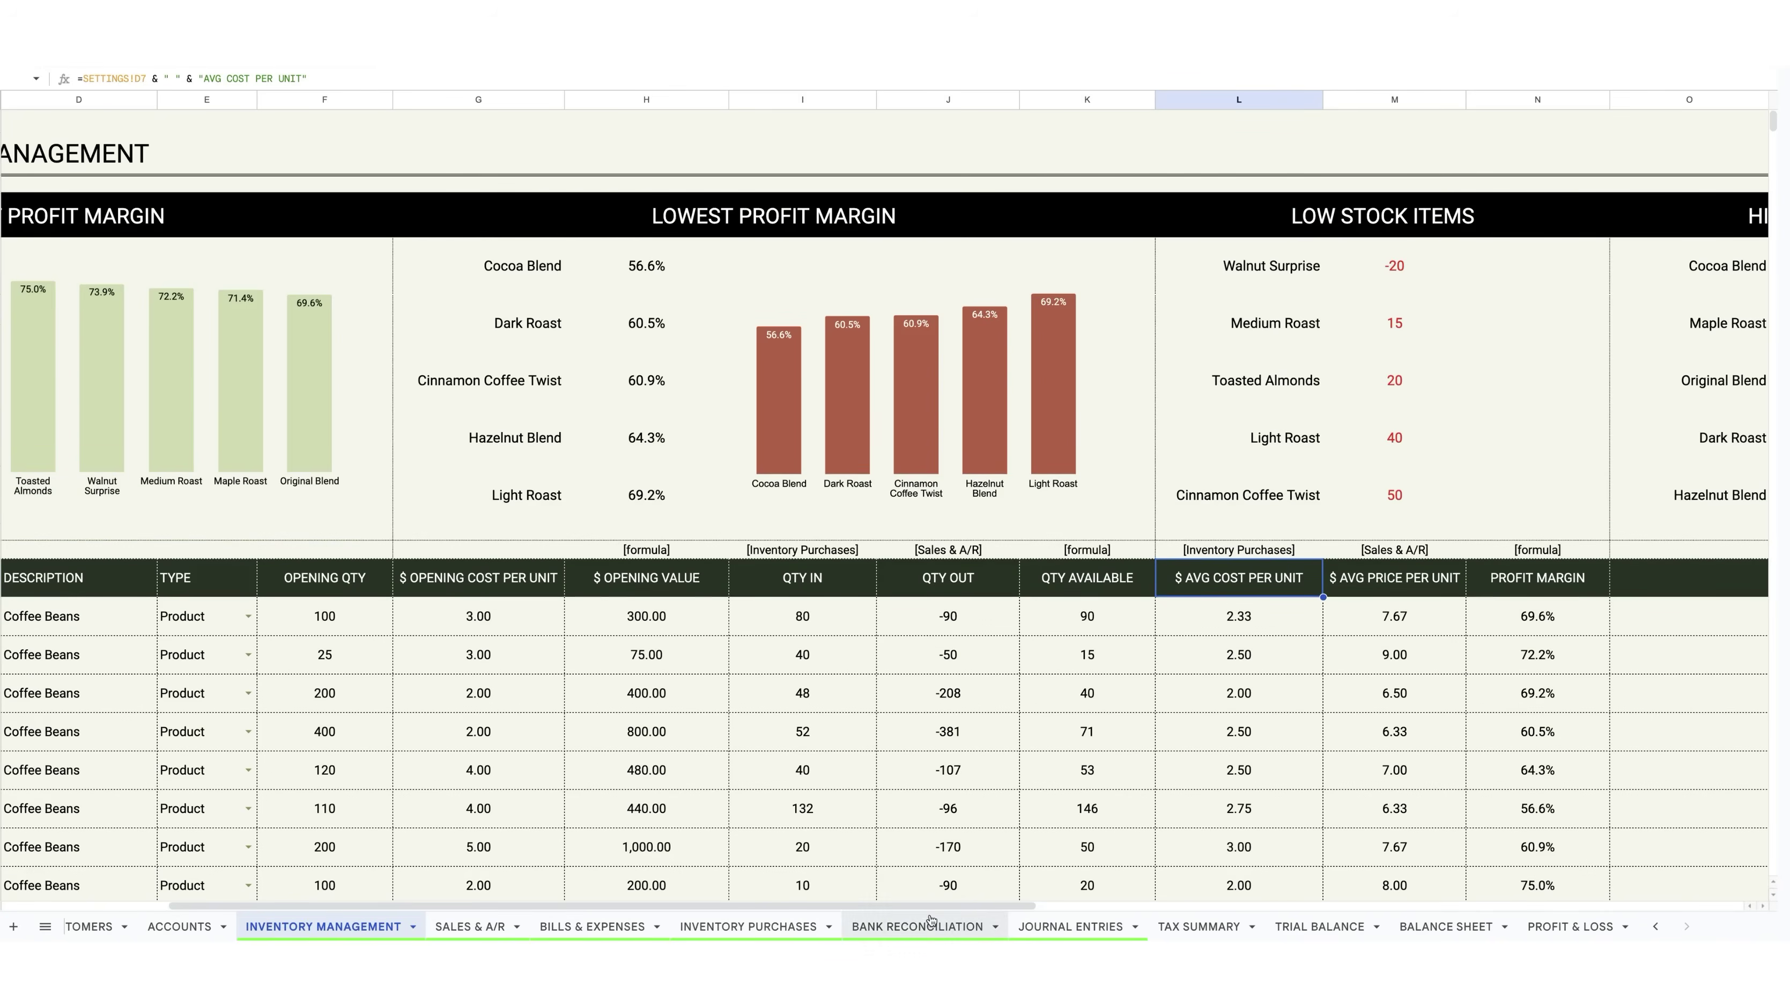
Step: Compare the highest and lowest profit margin charts and bring the low and high stock item lists into view
drag(898, 905, 732, 903)
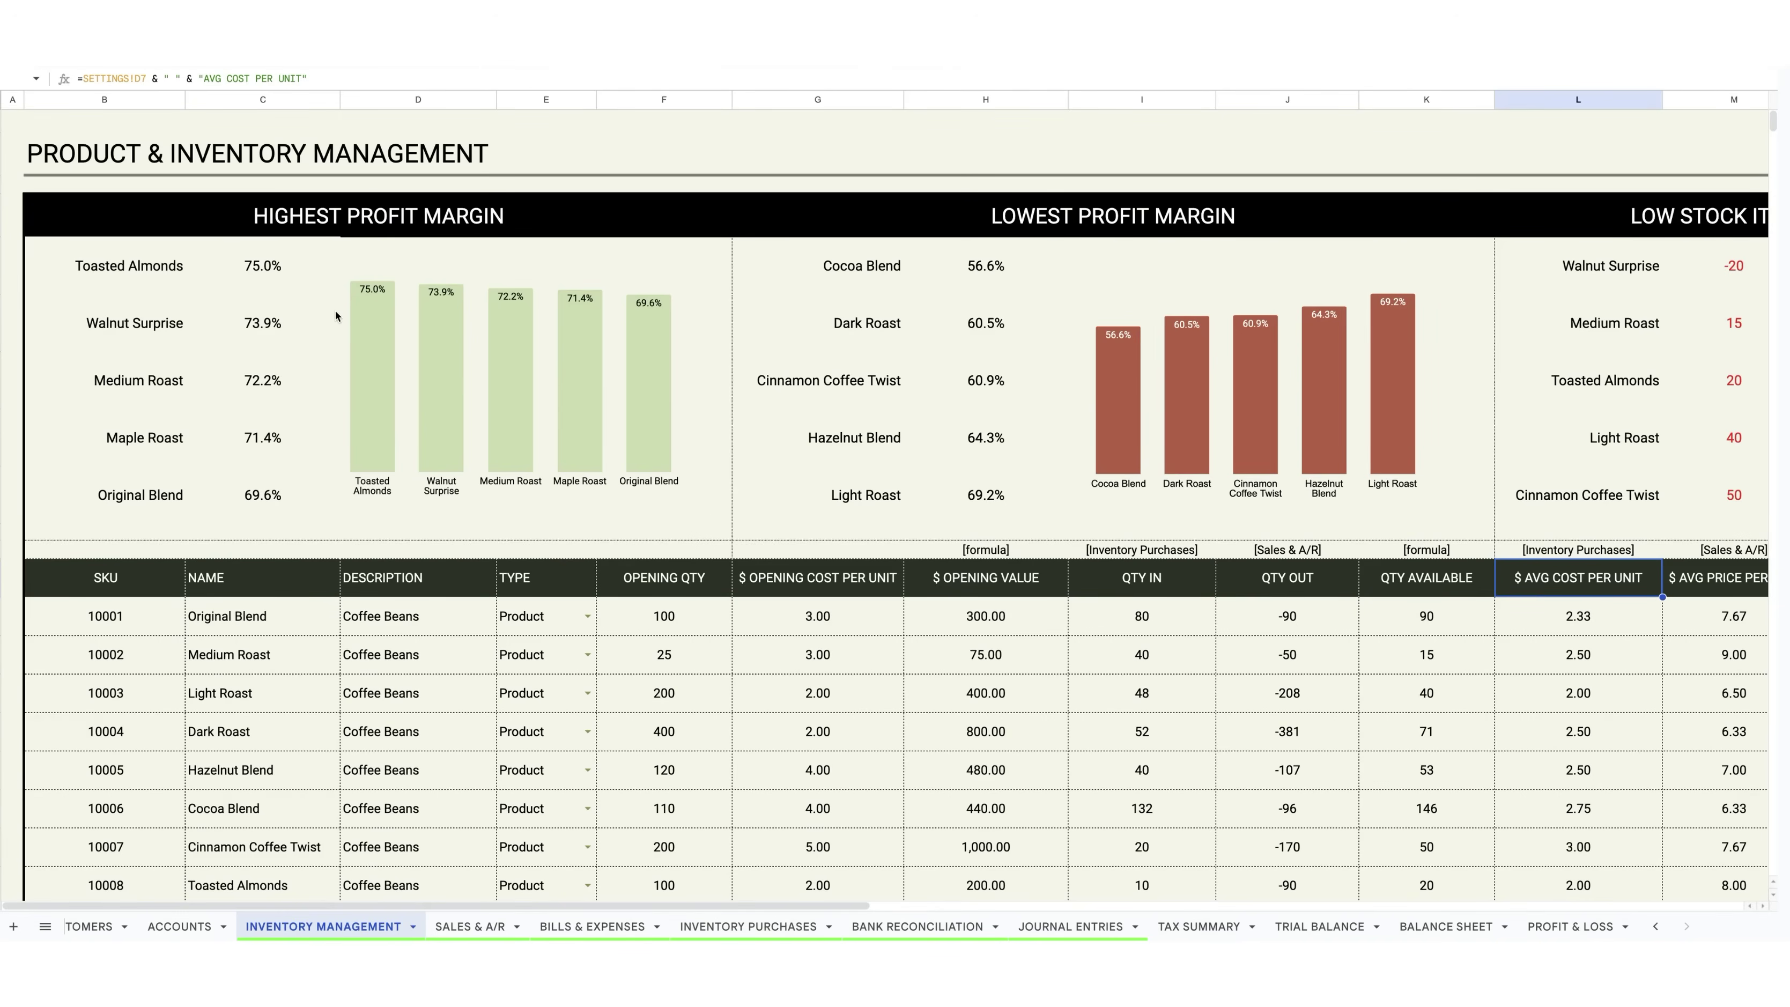
drag(499, 903, 720, 890)
drag(902, 906, 1119, 906)
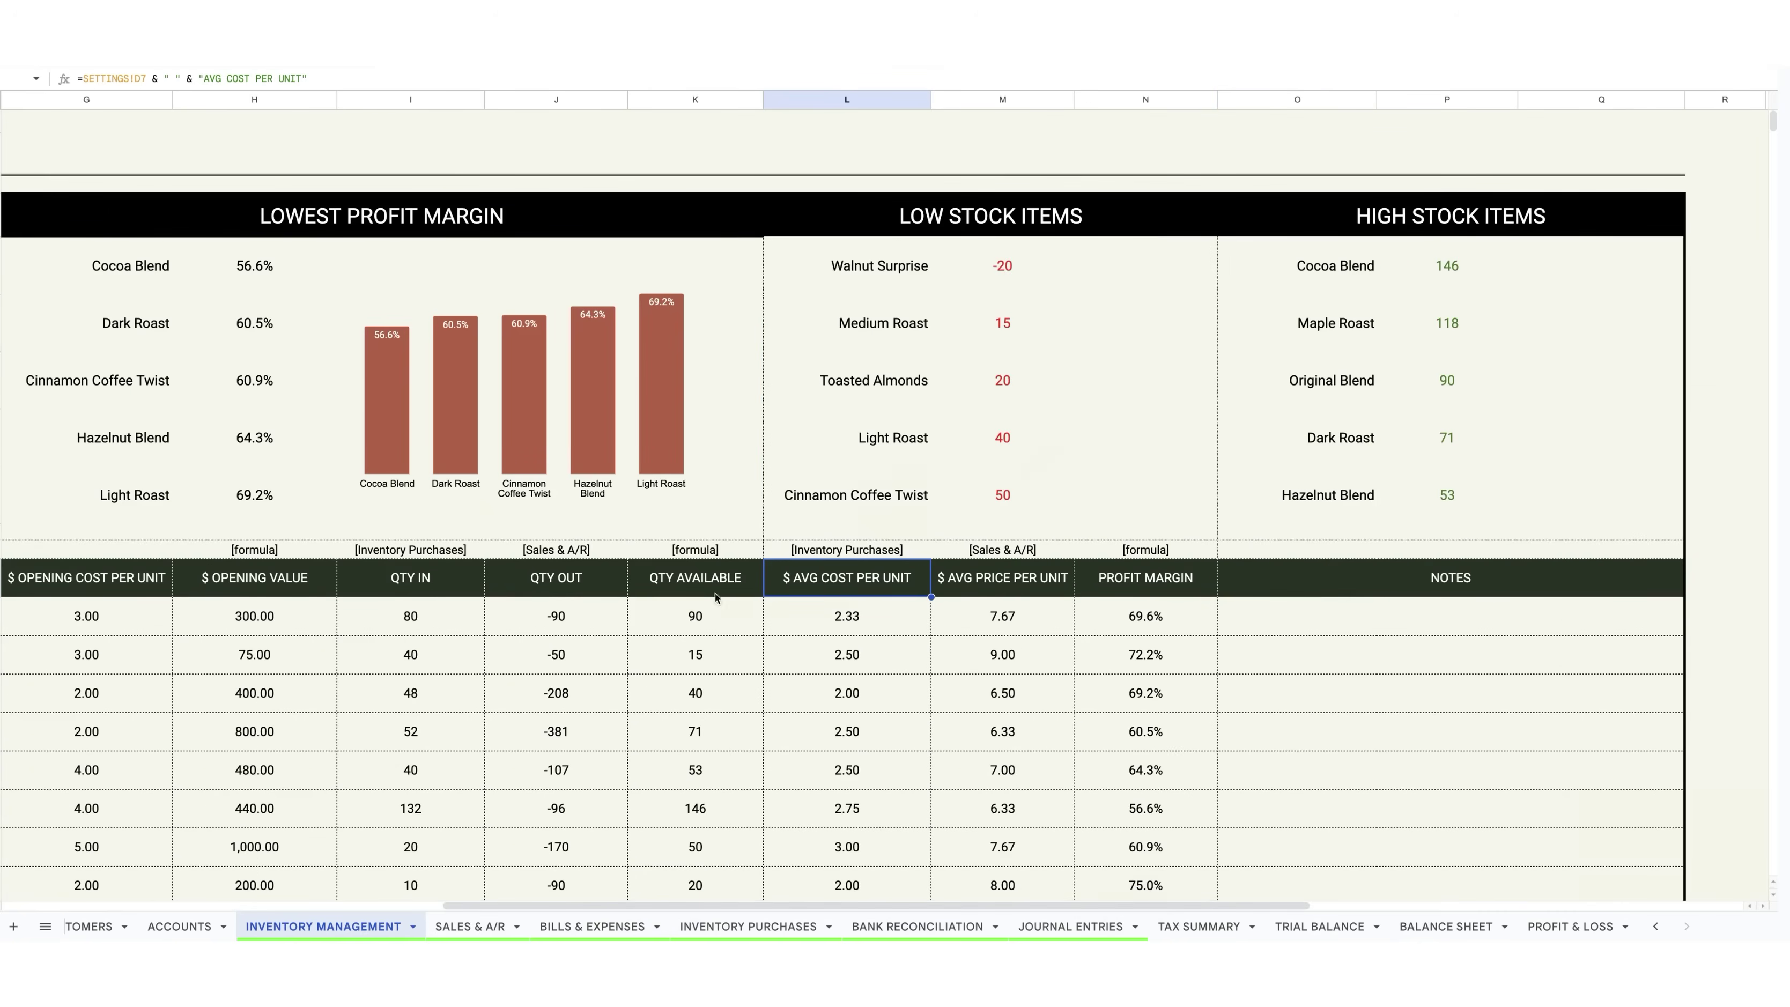
Step: Check the quantity available column against the low and high stock item lists and return to the first columns
drag(695, 616, 701, 687)
click(973, 690)
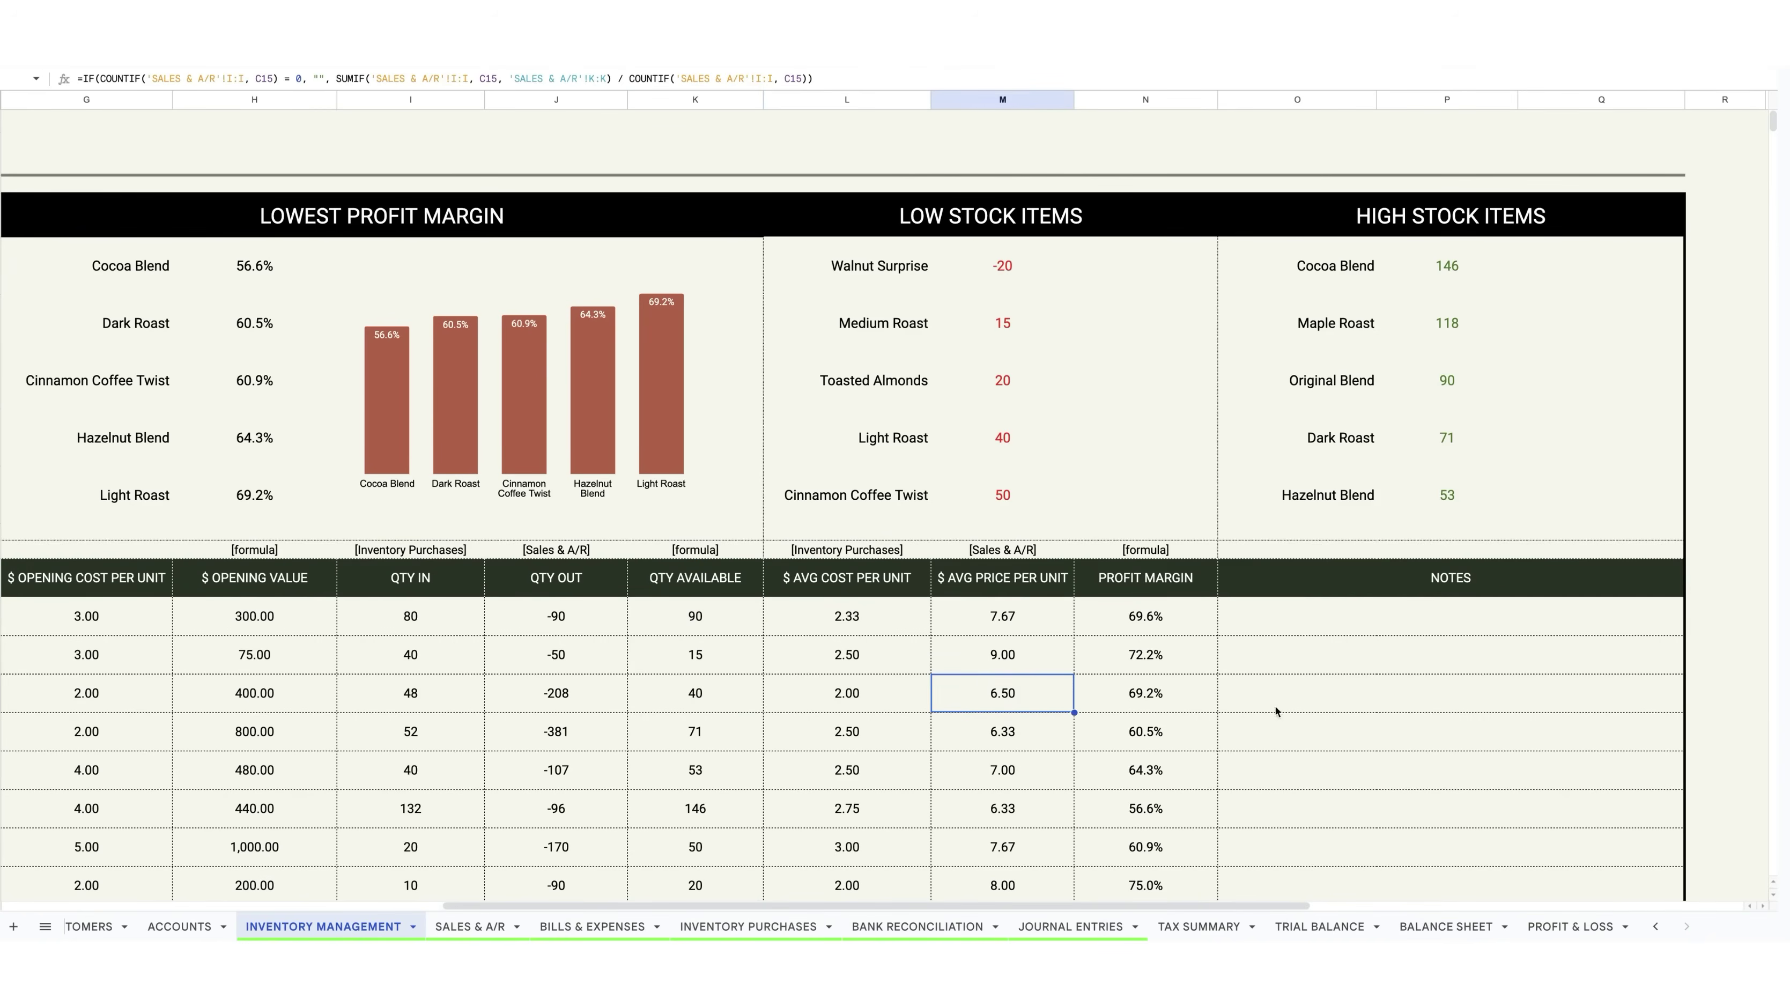
click(1013, 799)
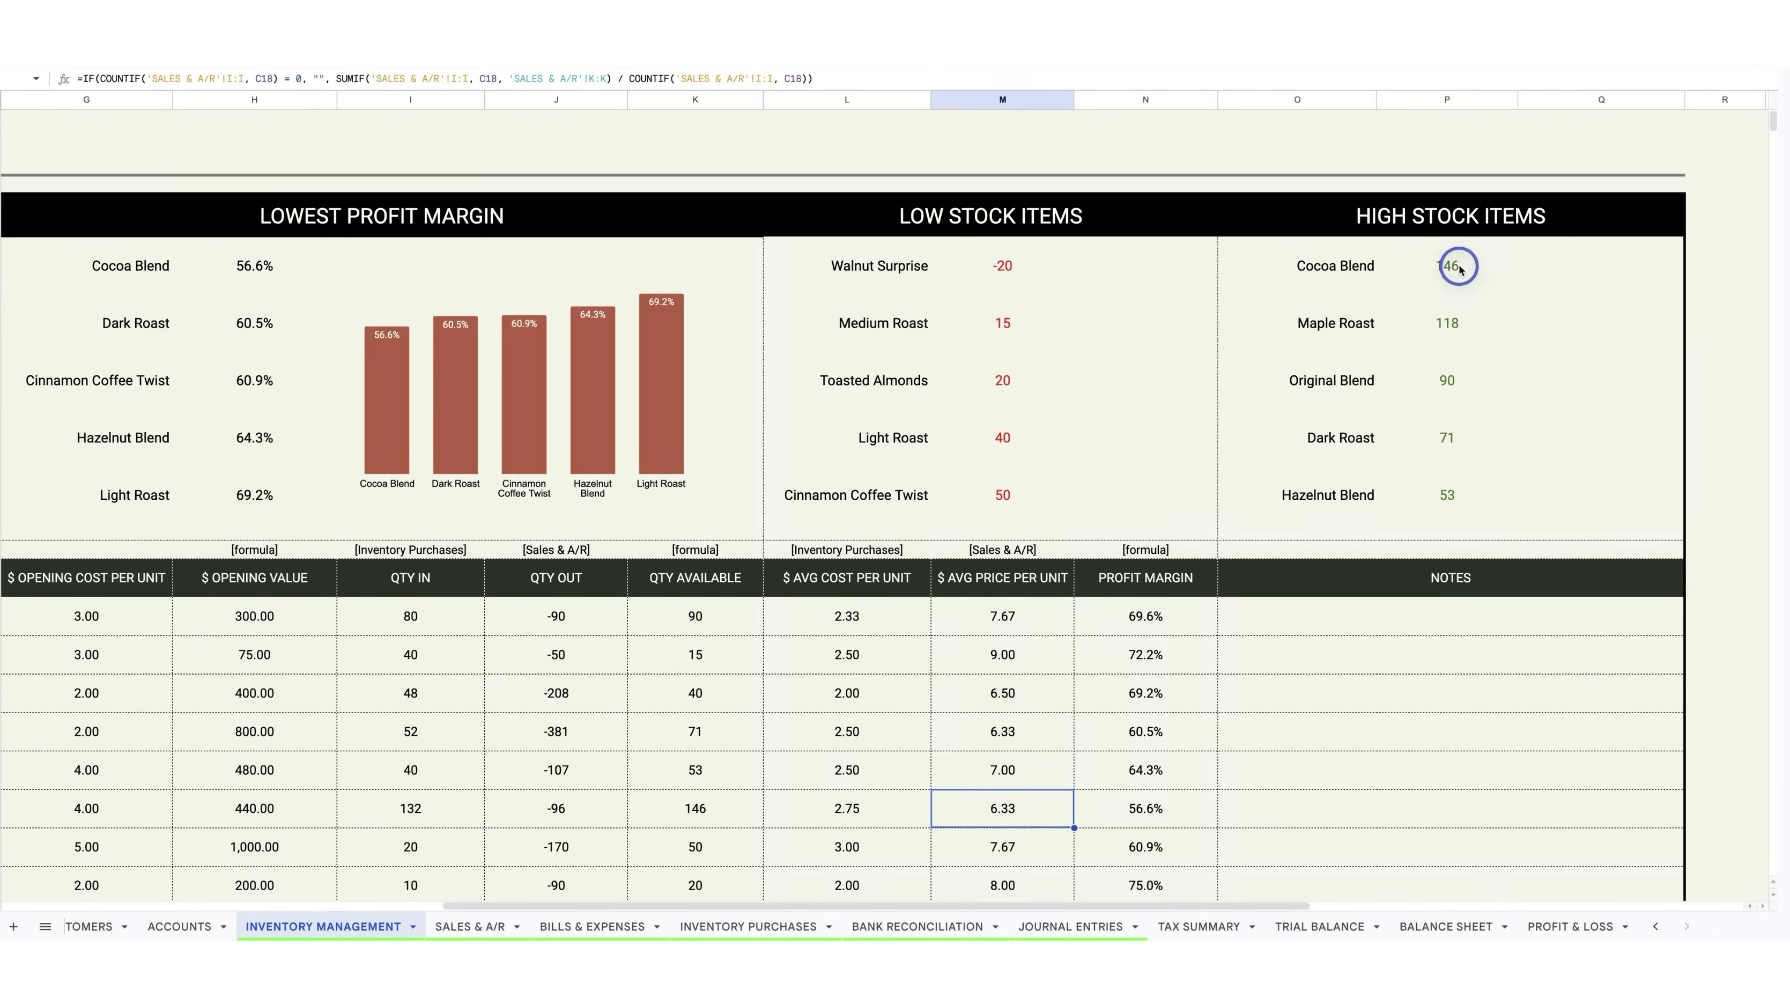
drag(1458, 264, 1477, 488)
click(1583, 462)
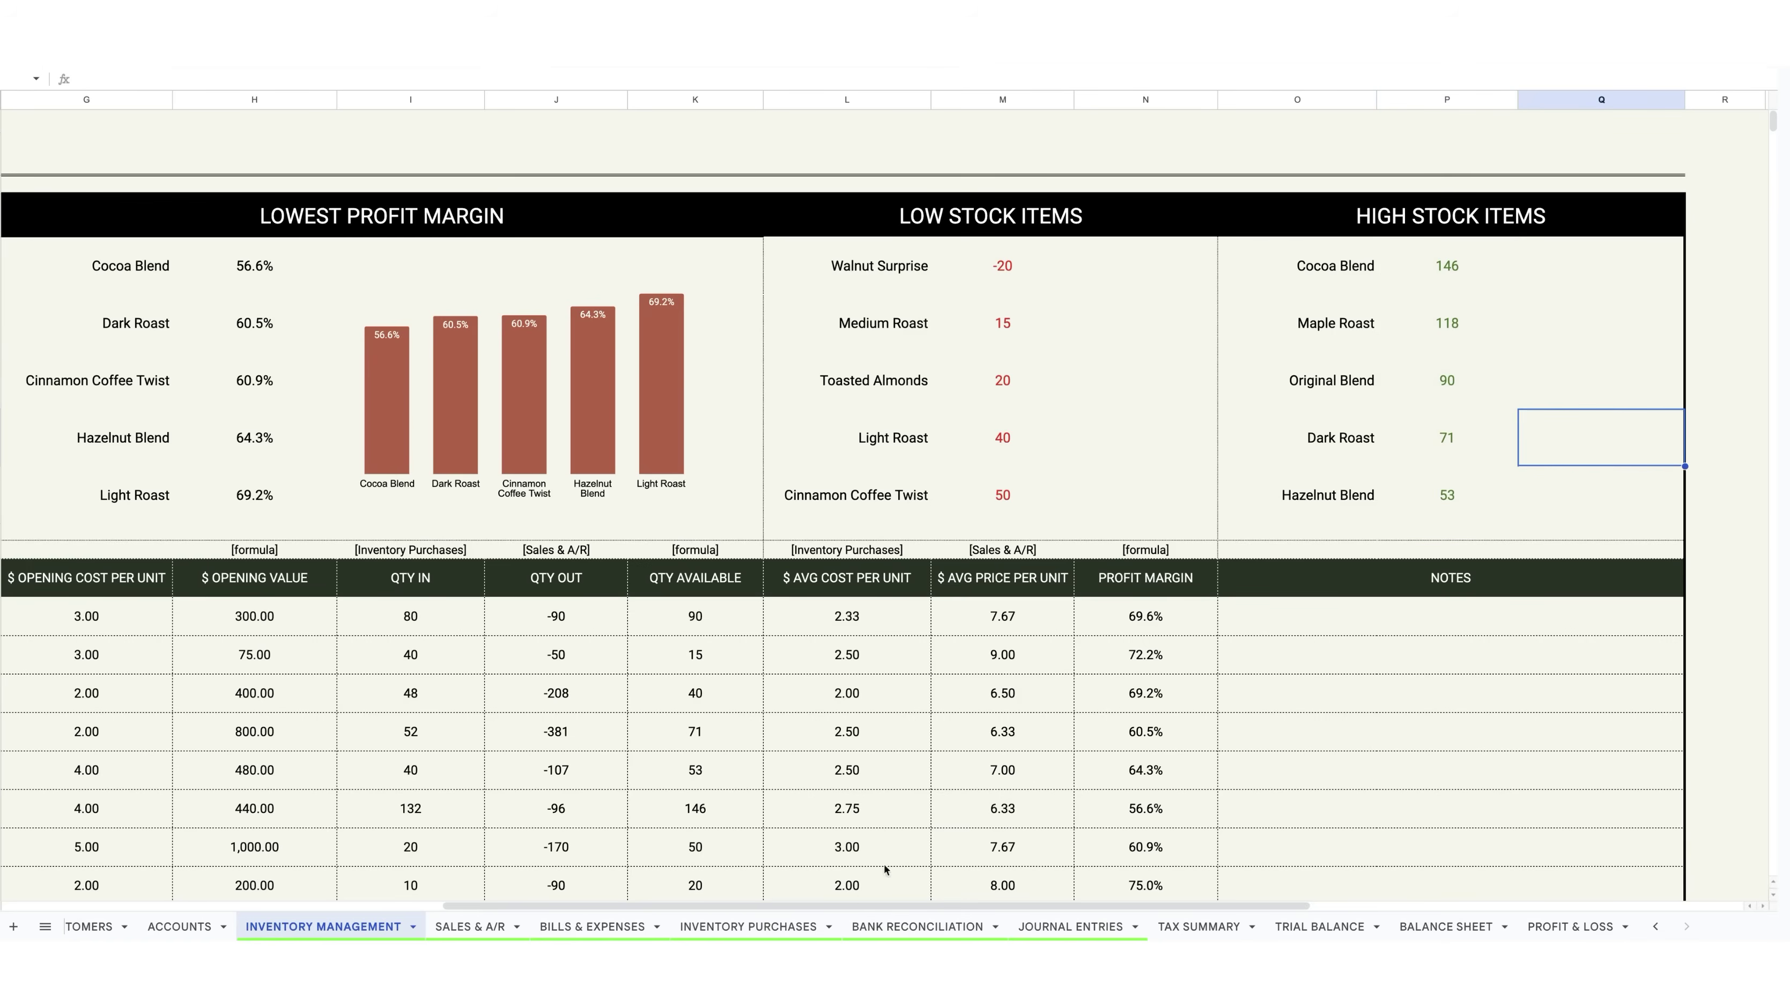
drag(838, 904, 404, 910)
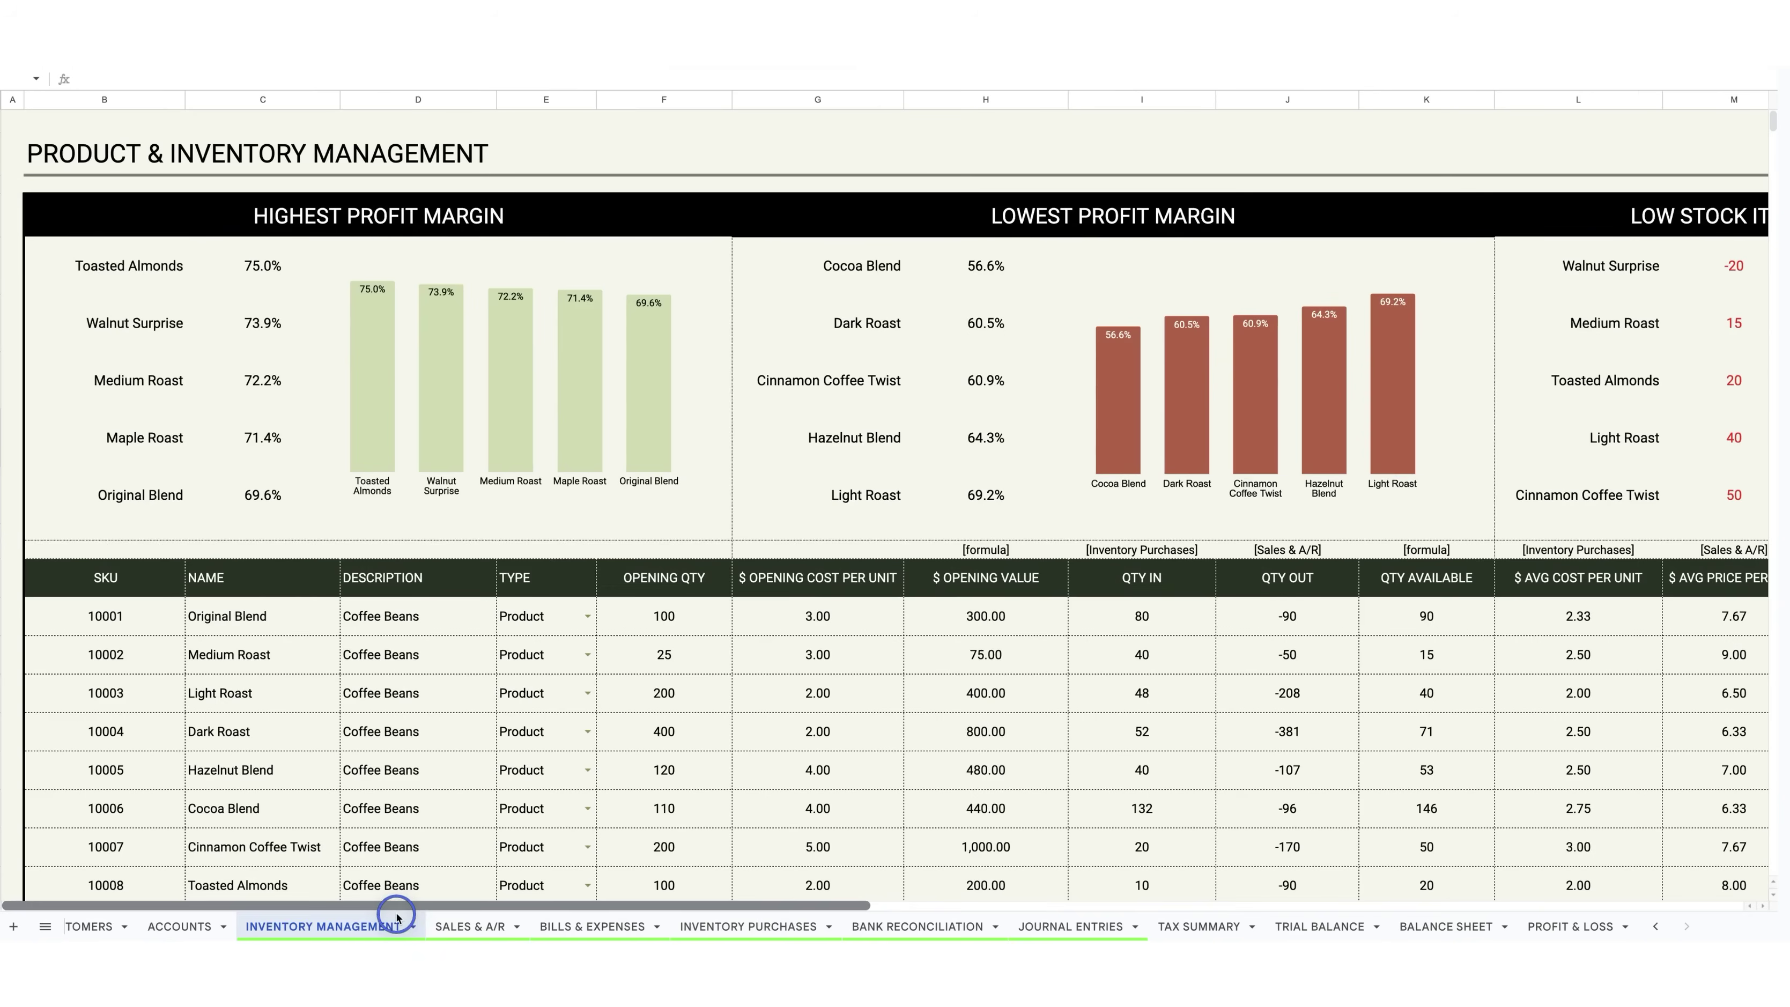
Step: Go to the Sales & A/R sheet and check the payment term choices for sale S-1
click(462, 927)
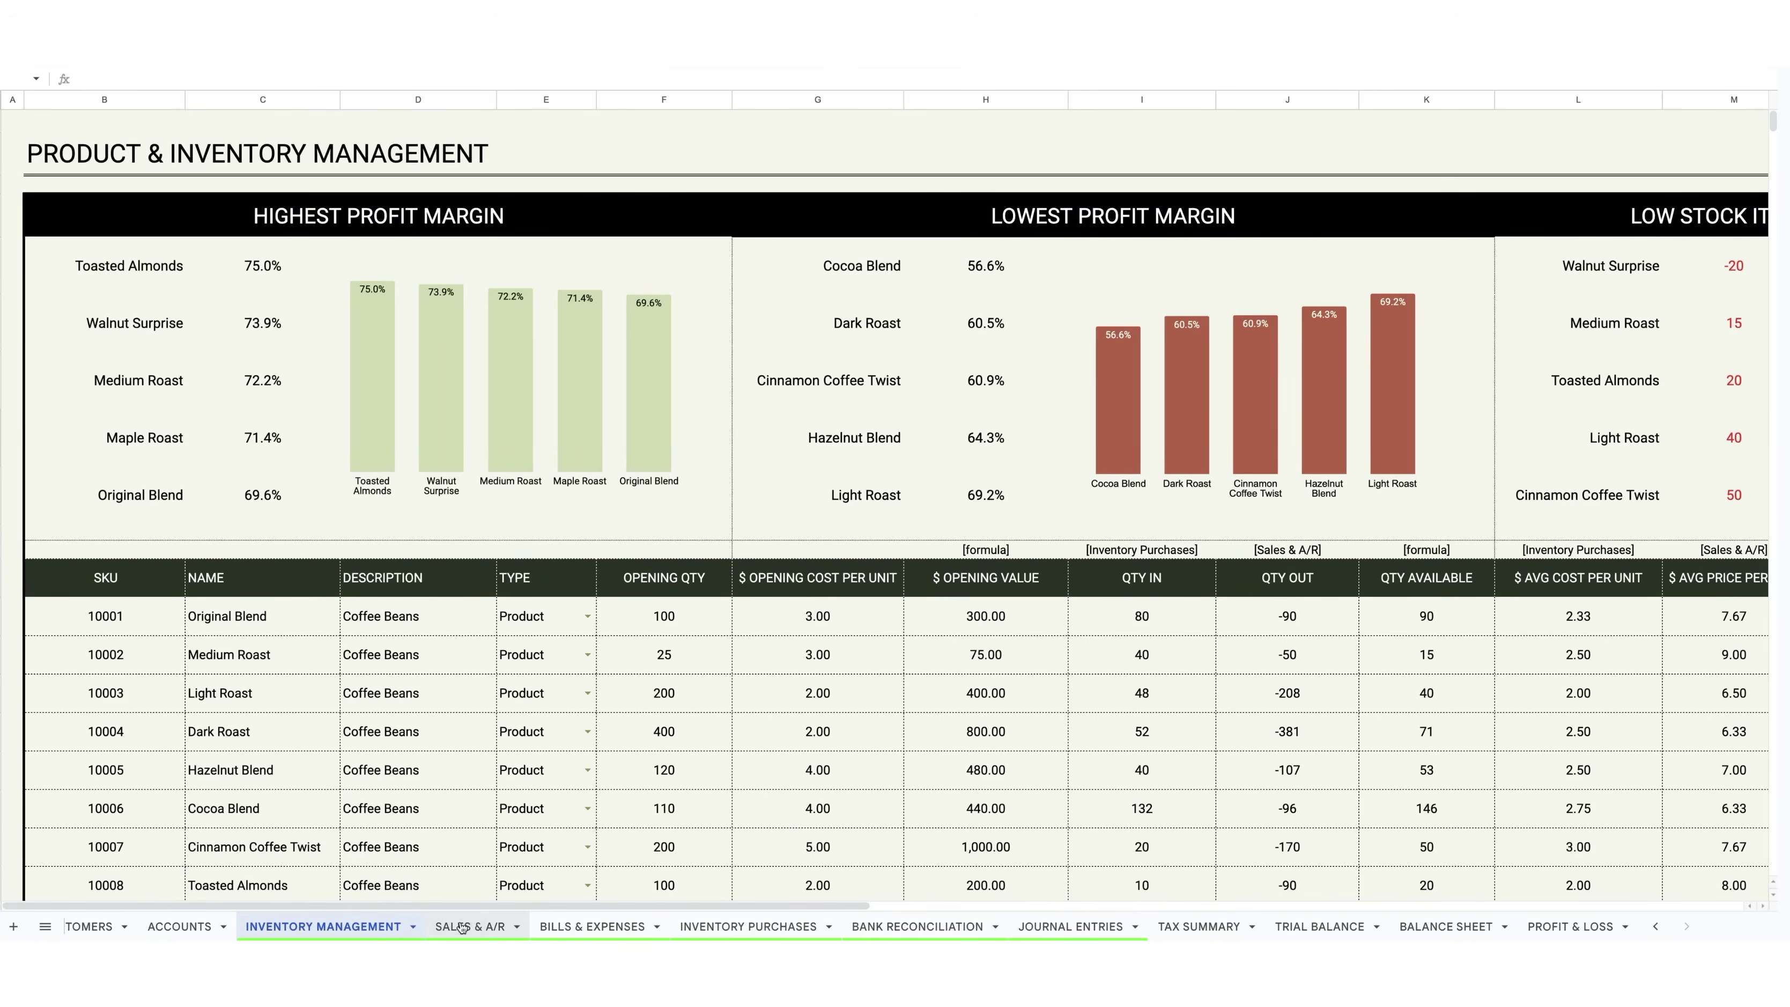
scroll(600, 826, up, 4)
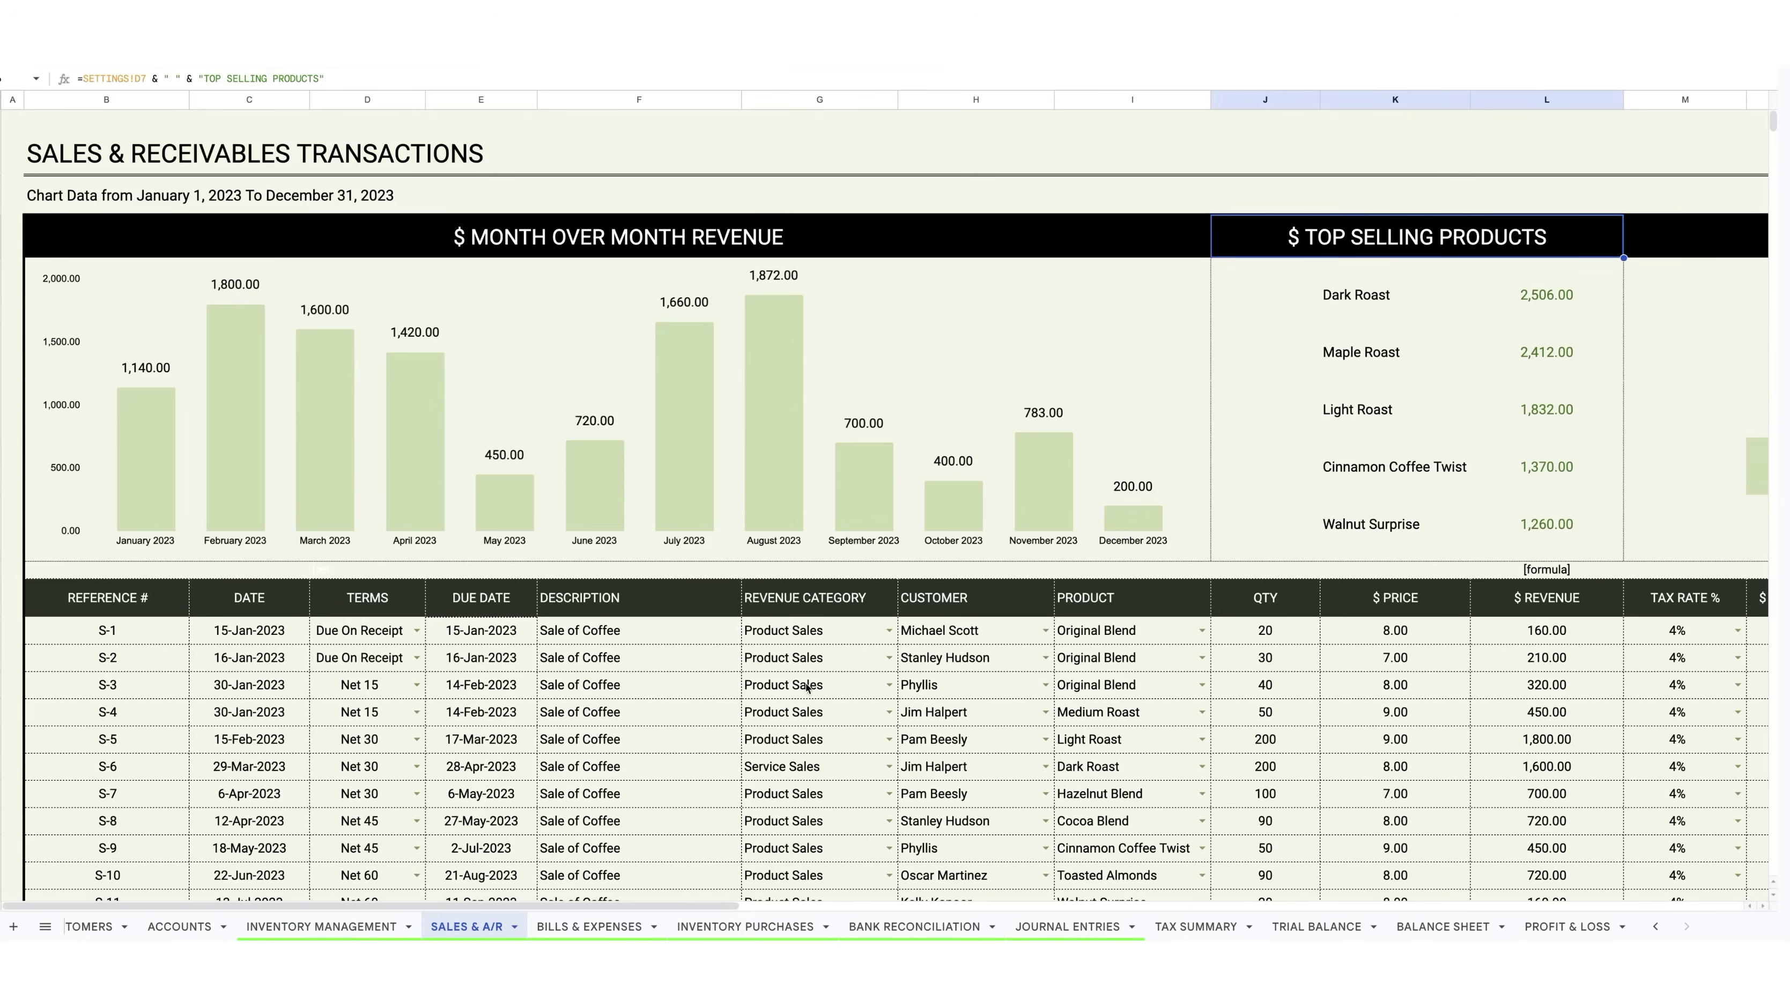
scroll(800, 720, down, 2)
scroll(755, 779, down, 2)
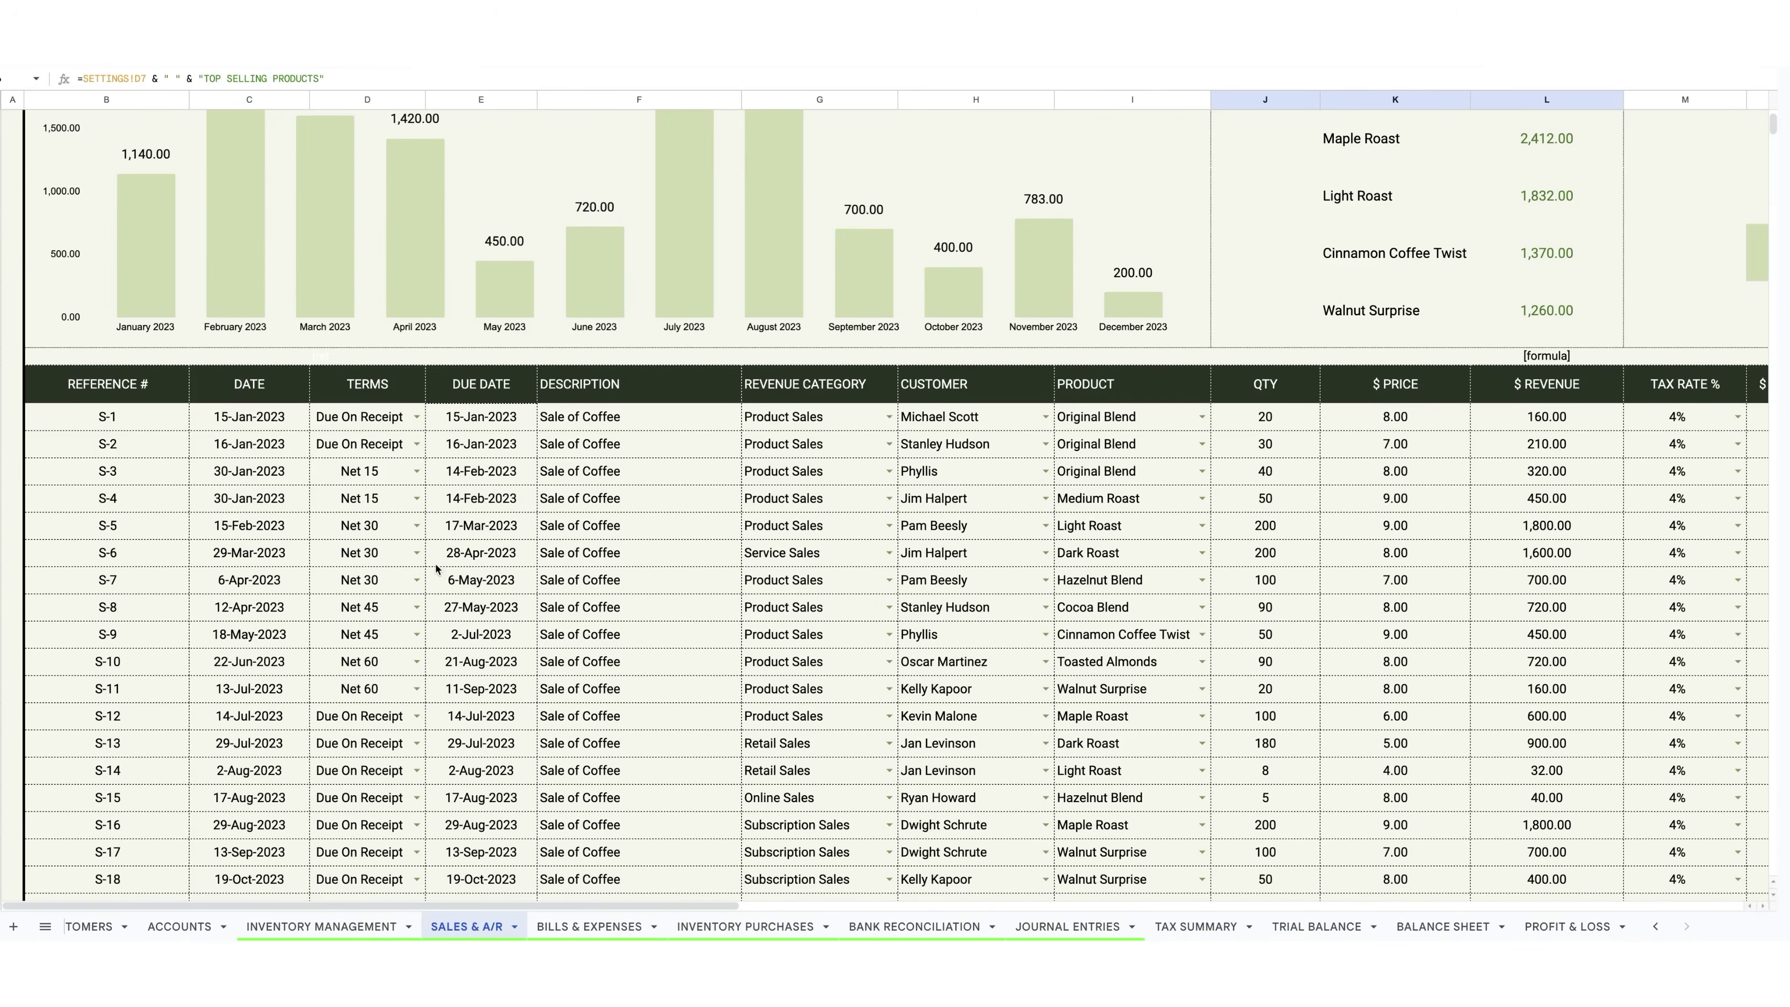
click(411, 421)
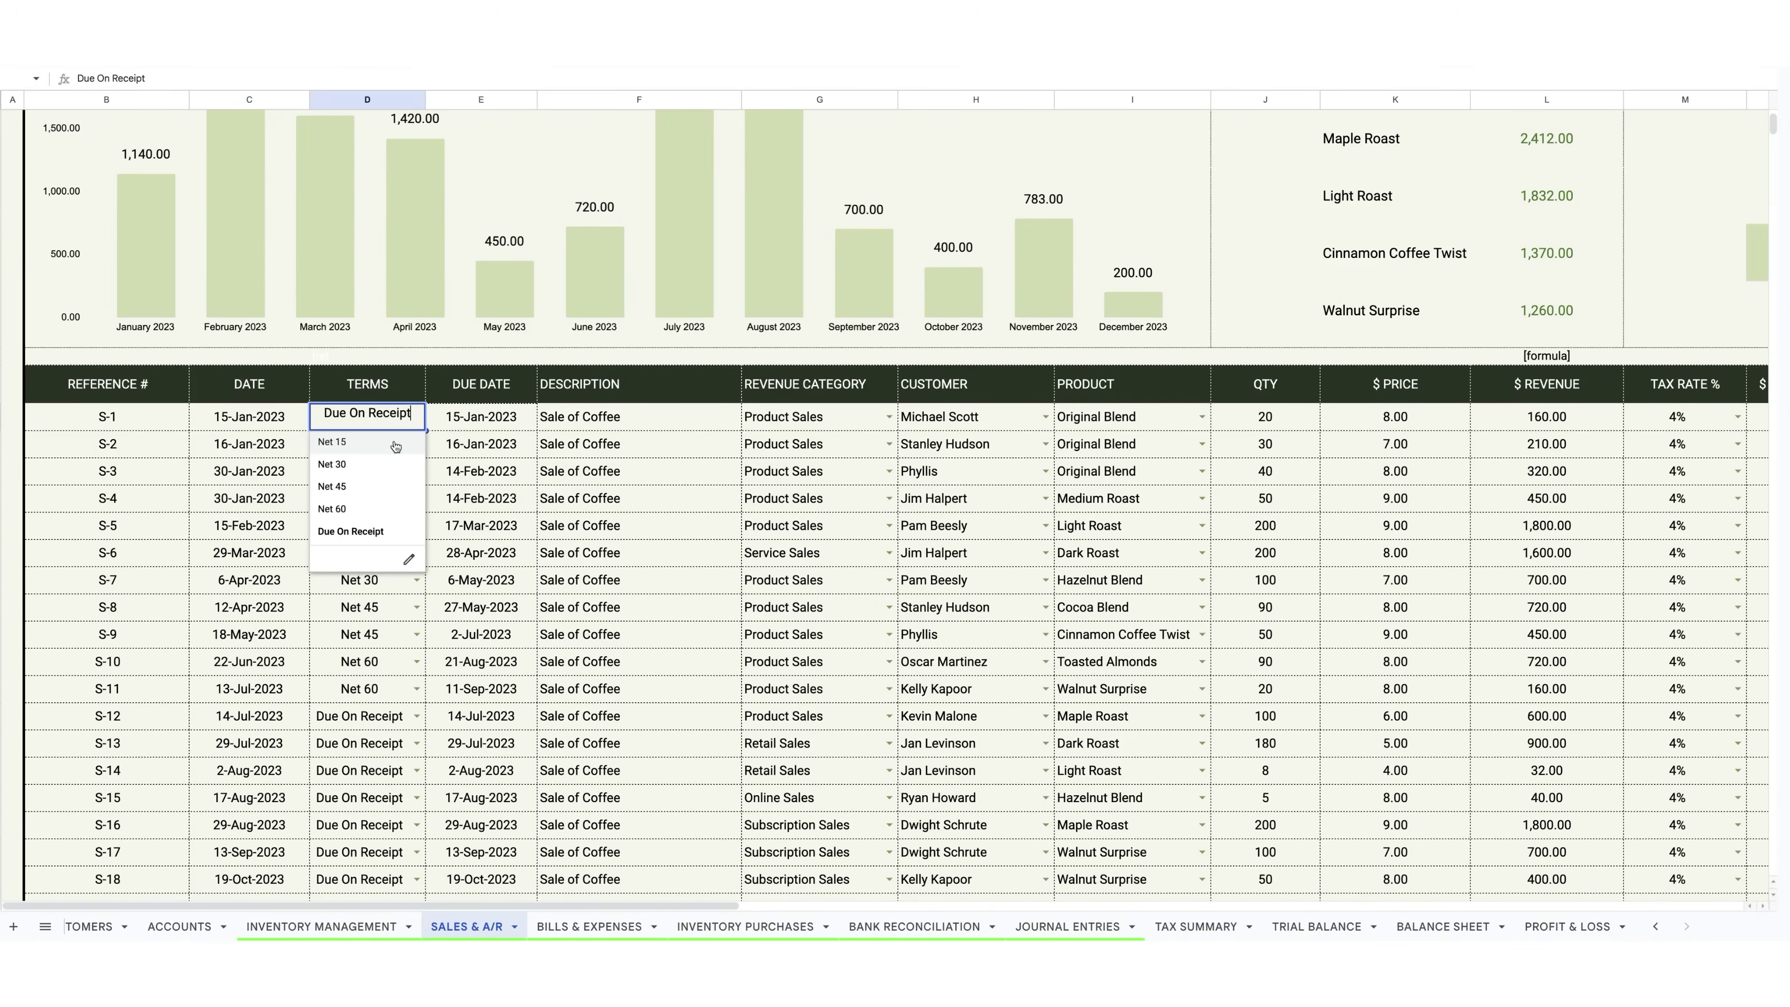
click(568, 528)
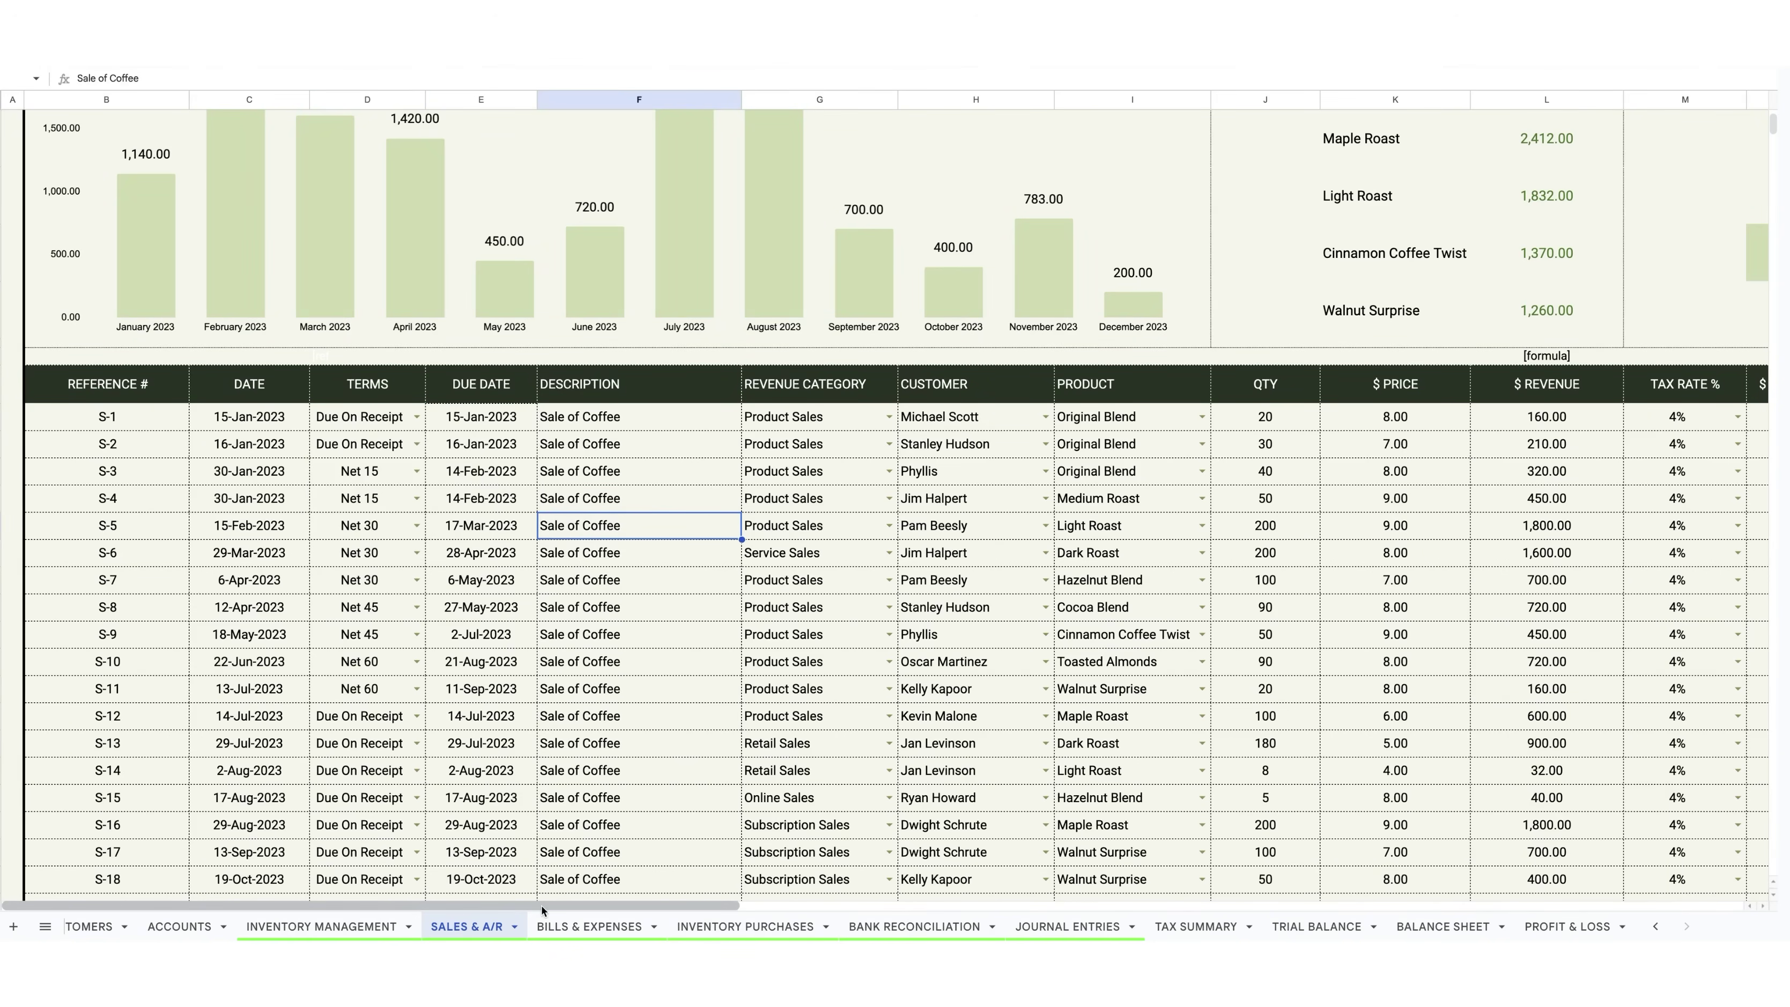
Step: Check the revenue category, customer and product choices for sale S-1 without changing them
drag(542, 905, 691, 912)
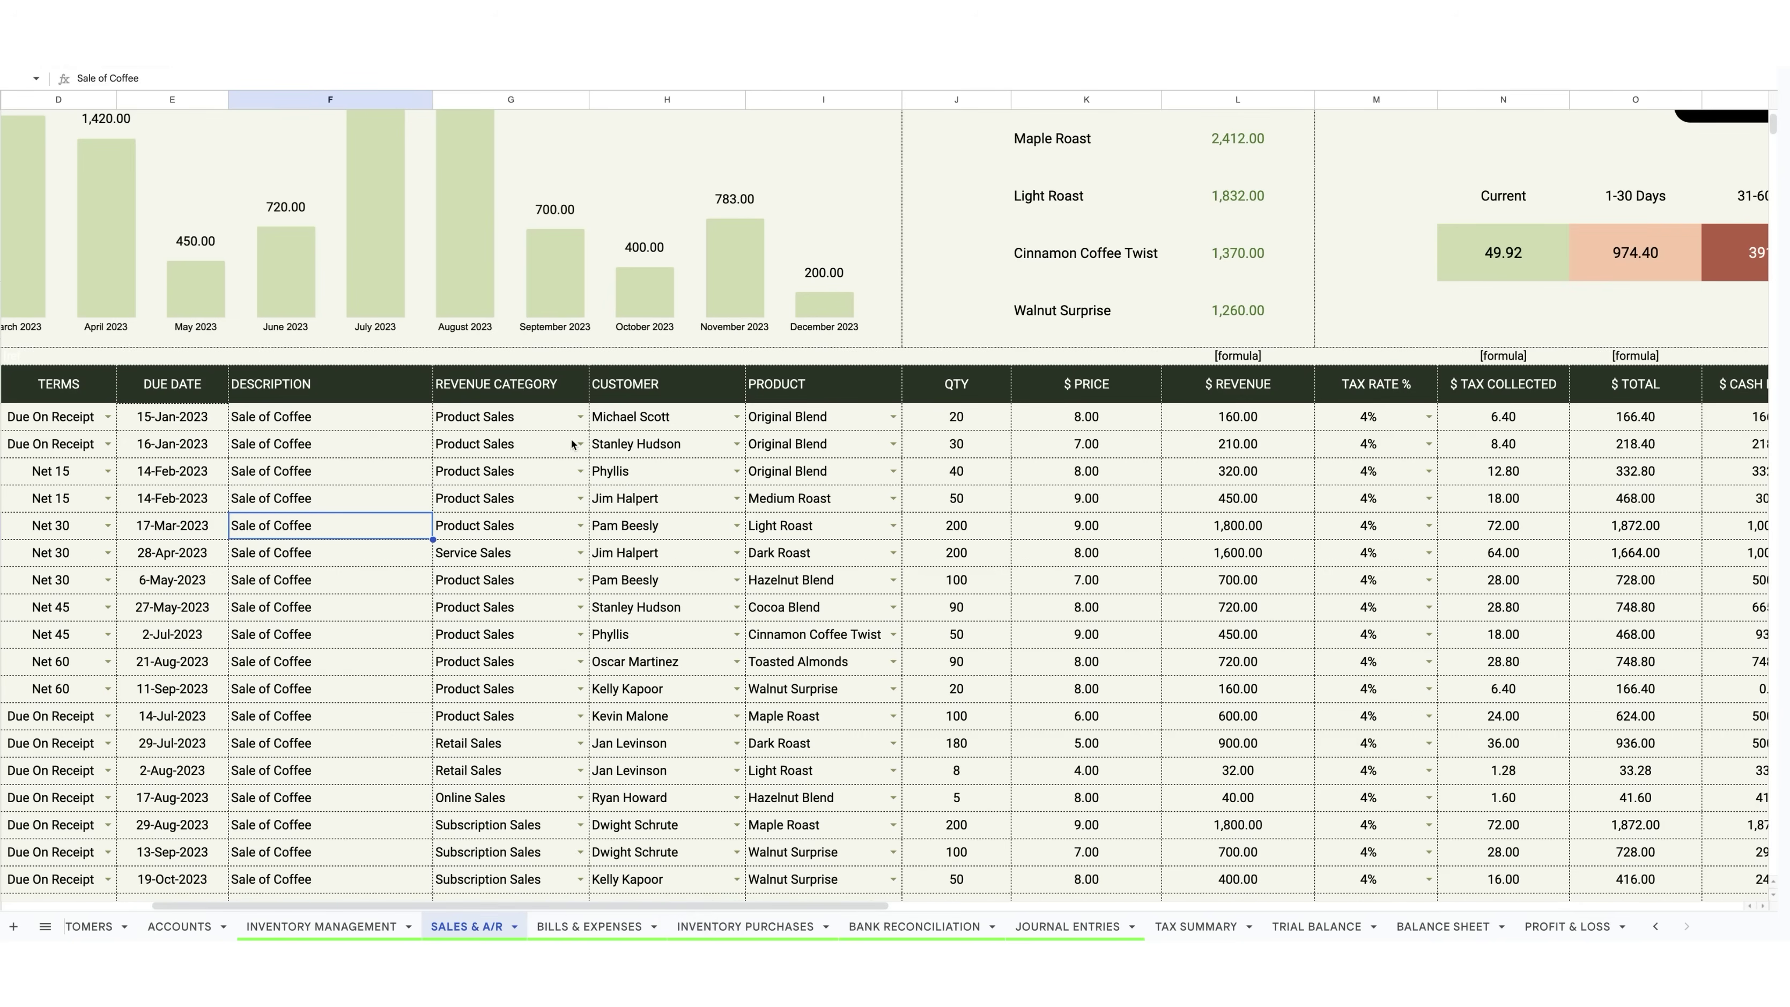
click(580, 417)
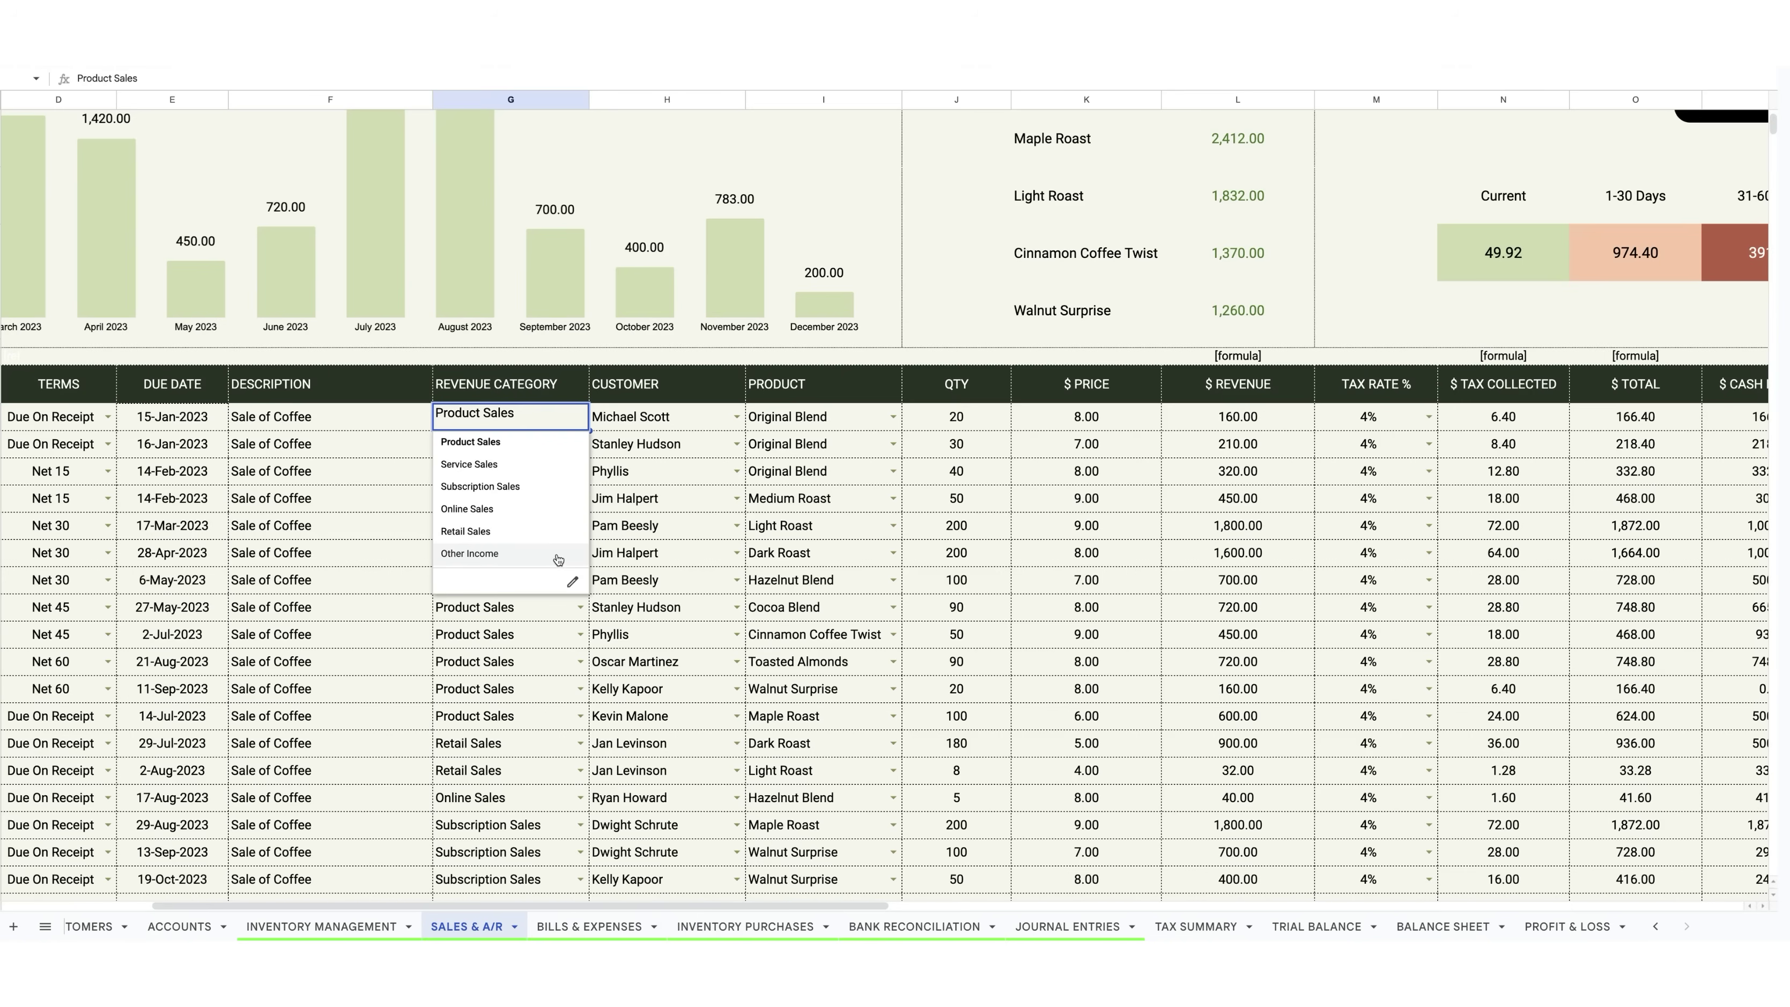
click(709, 478)
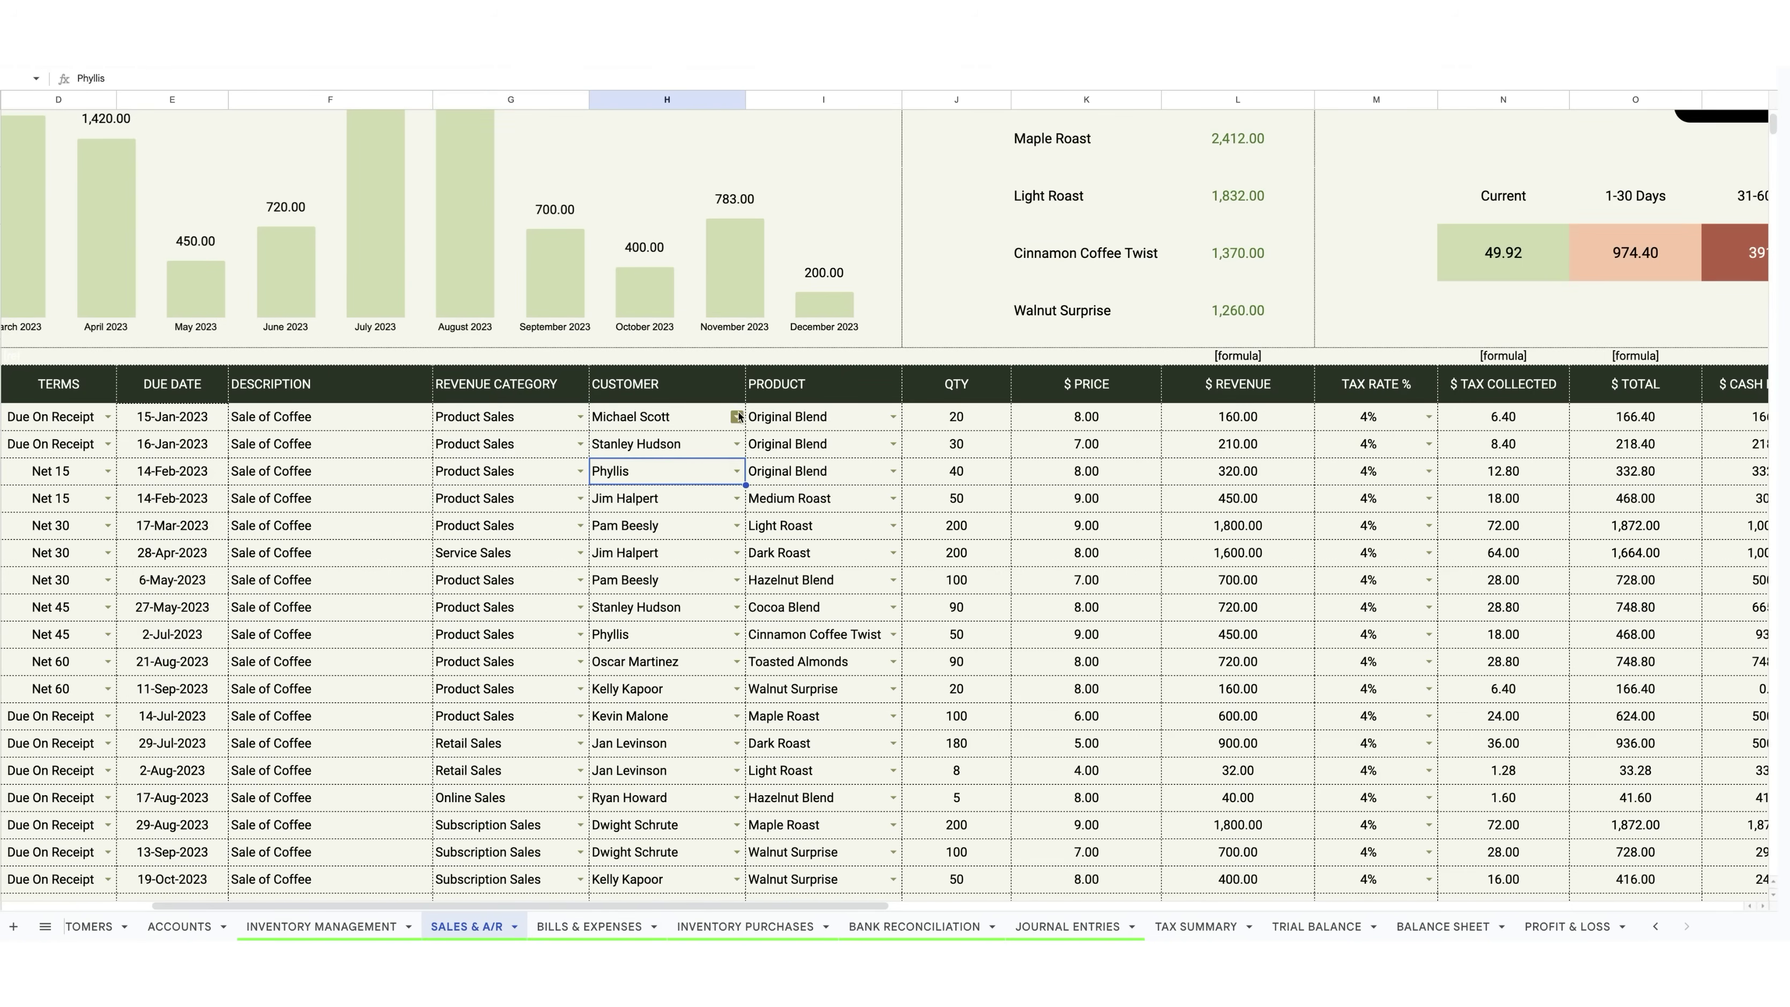
click(738, 412)
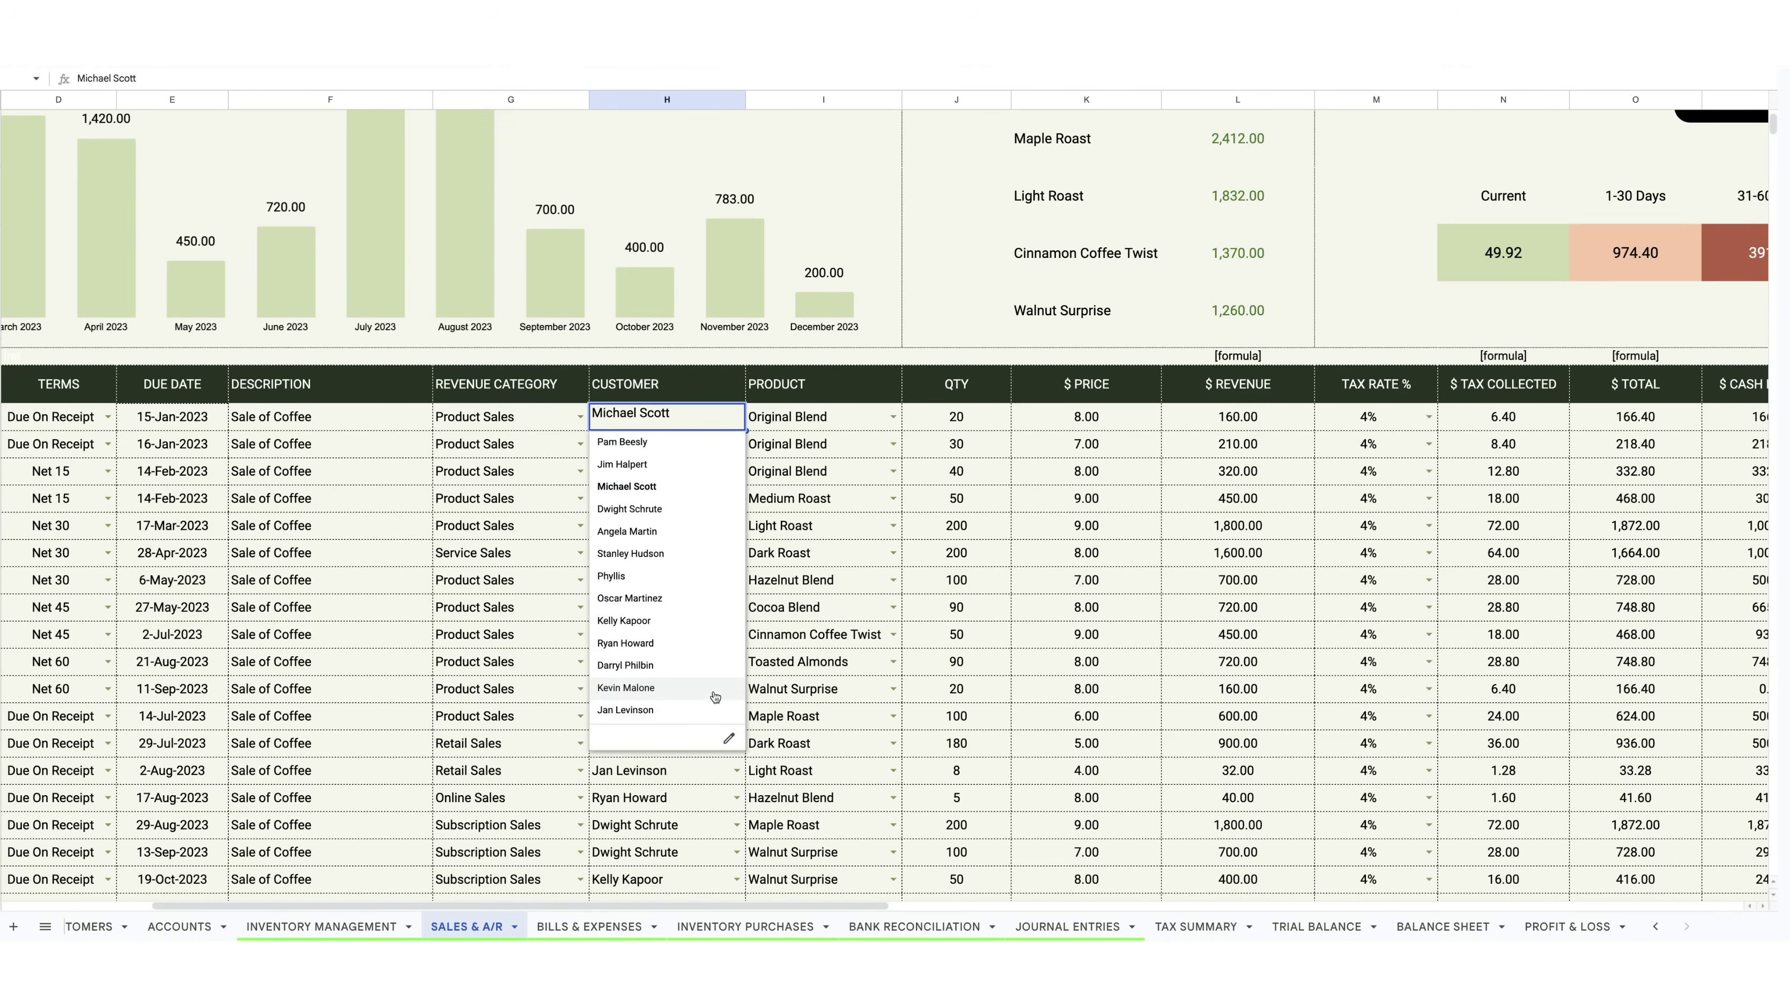
click(824, 625)
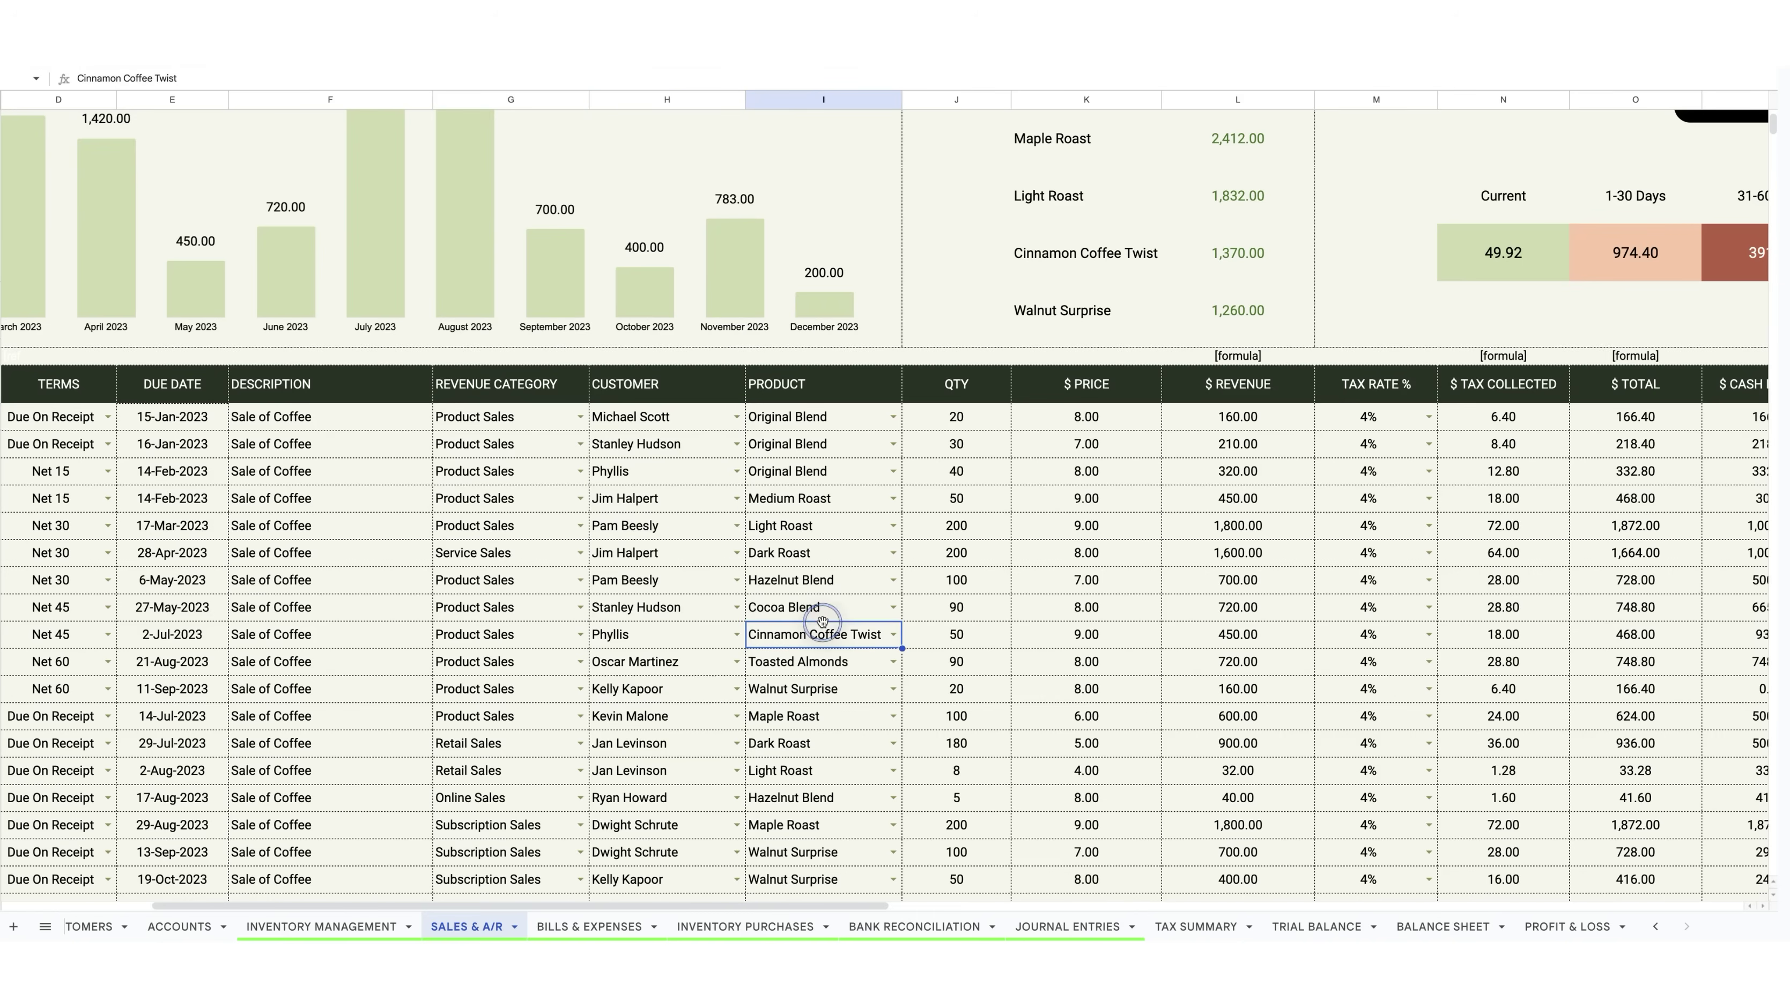
click(895, 414)
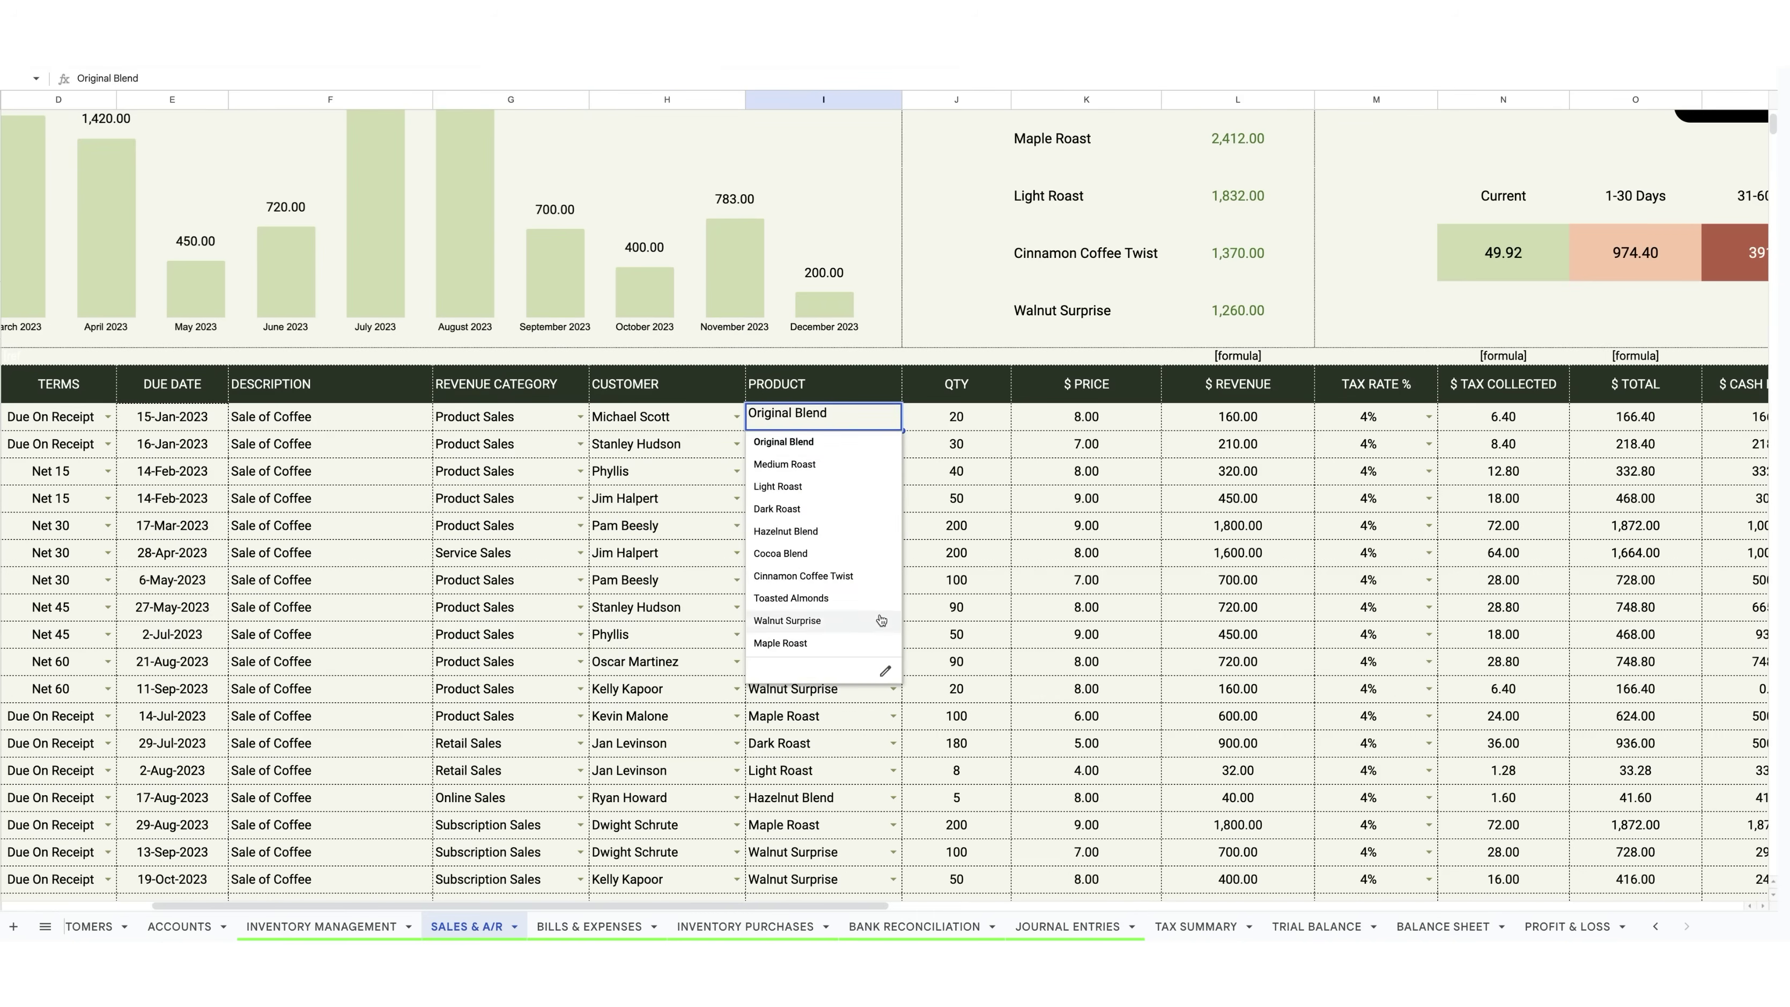
click(956, 526)
Step: Check the tax rate choices for the first sale and inspect a formula in the tax collected column
drag(665, 911, 873, 913)
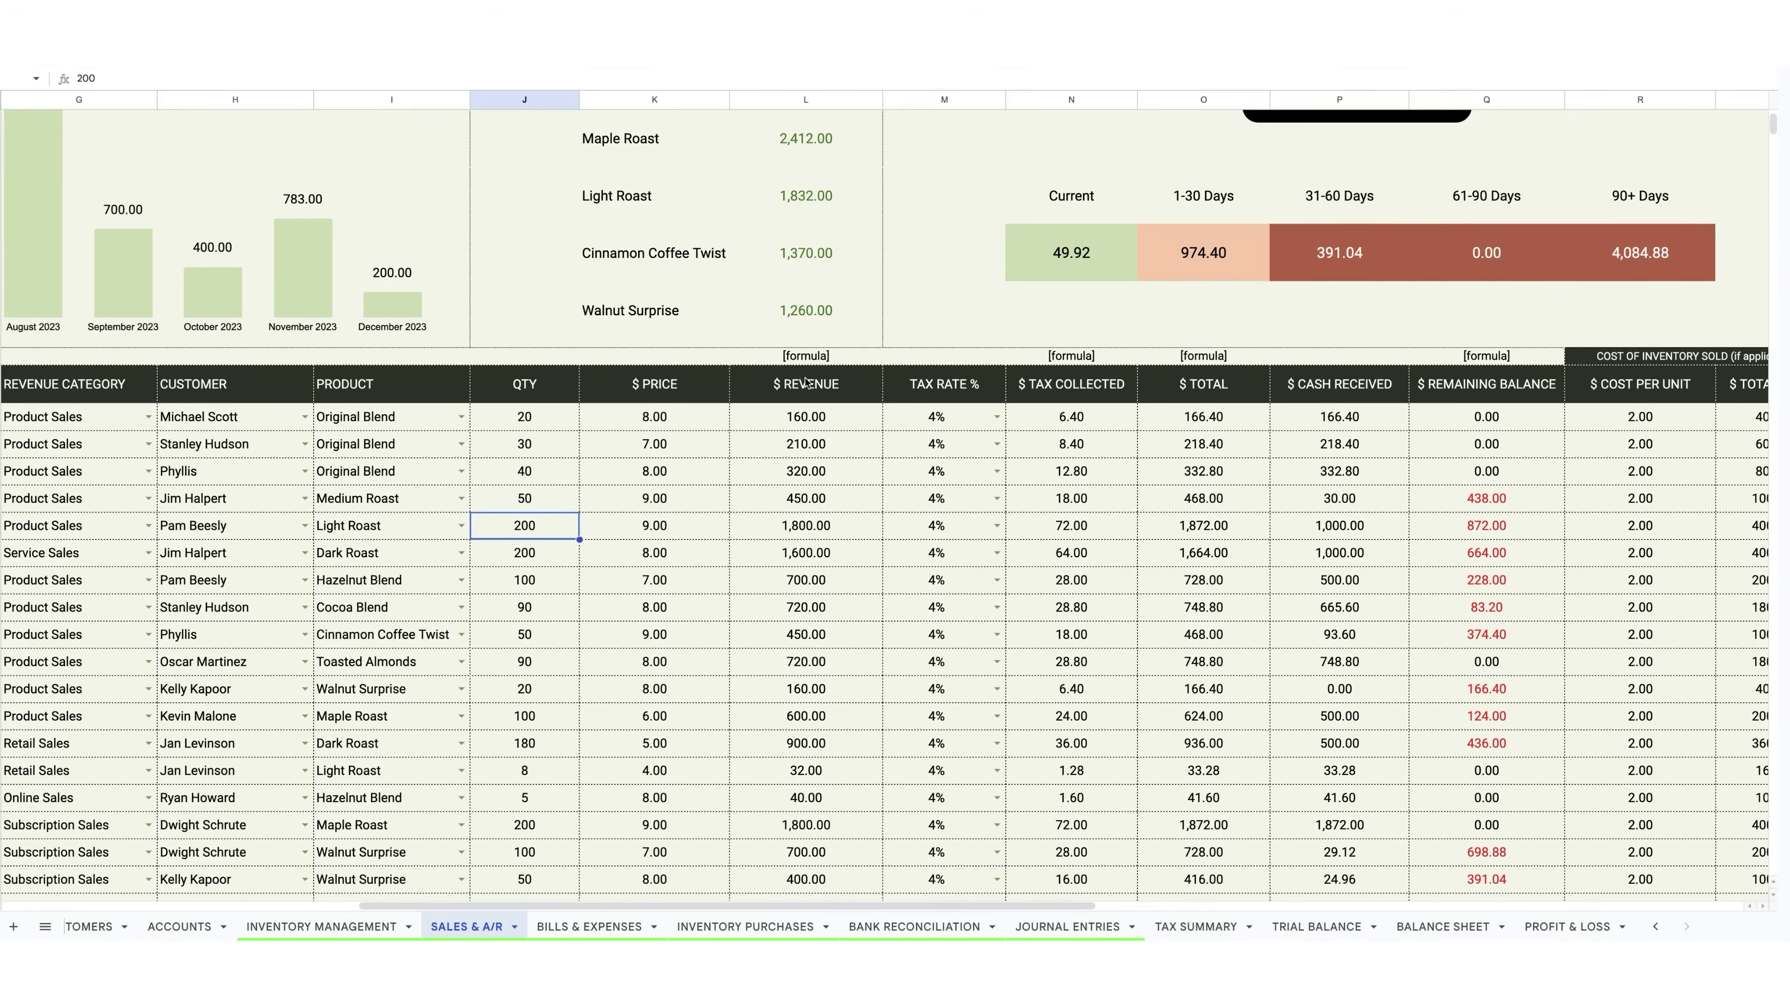
click(996, 416)
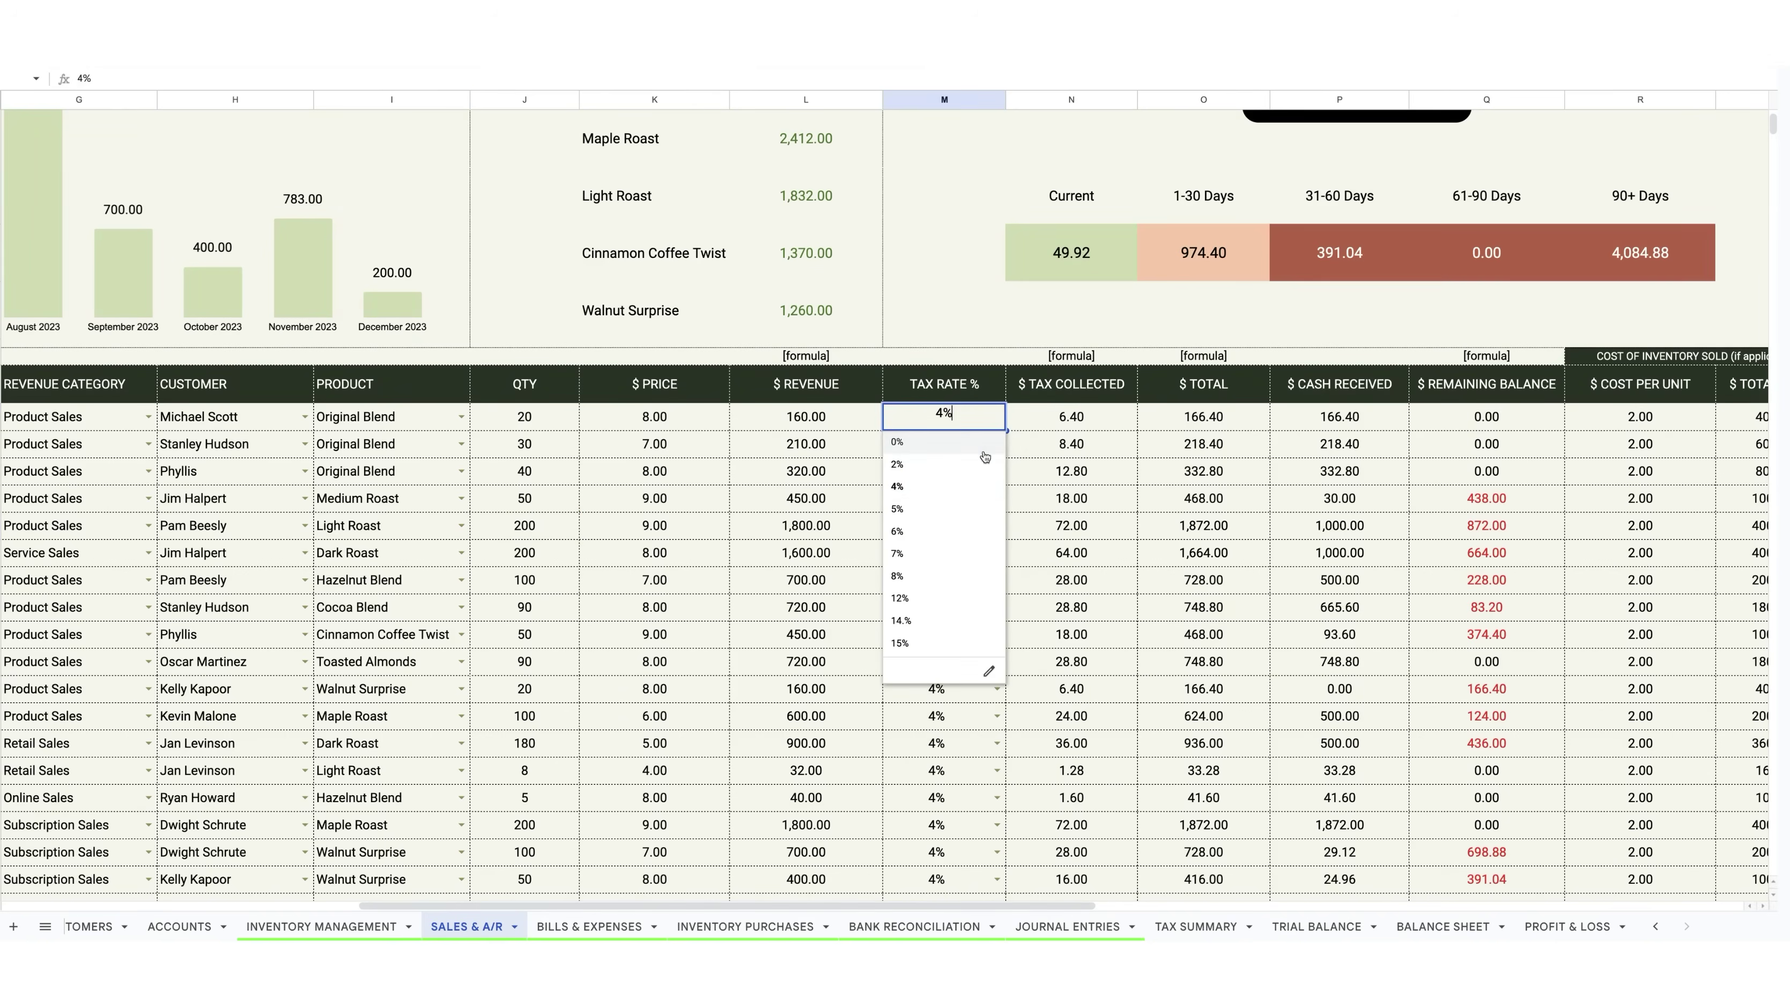
click(1071, 577)
Step: Examine the total, cash received and remaining balance columns of the sales table
drag(920, 902, 1060, 904)
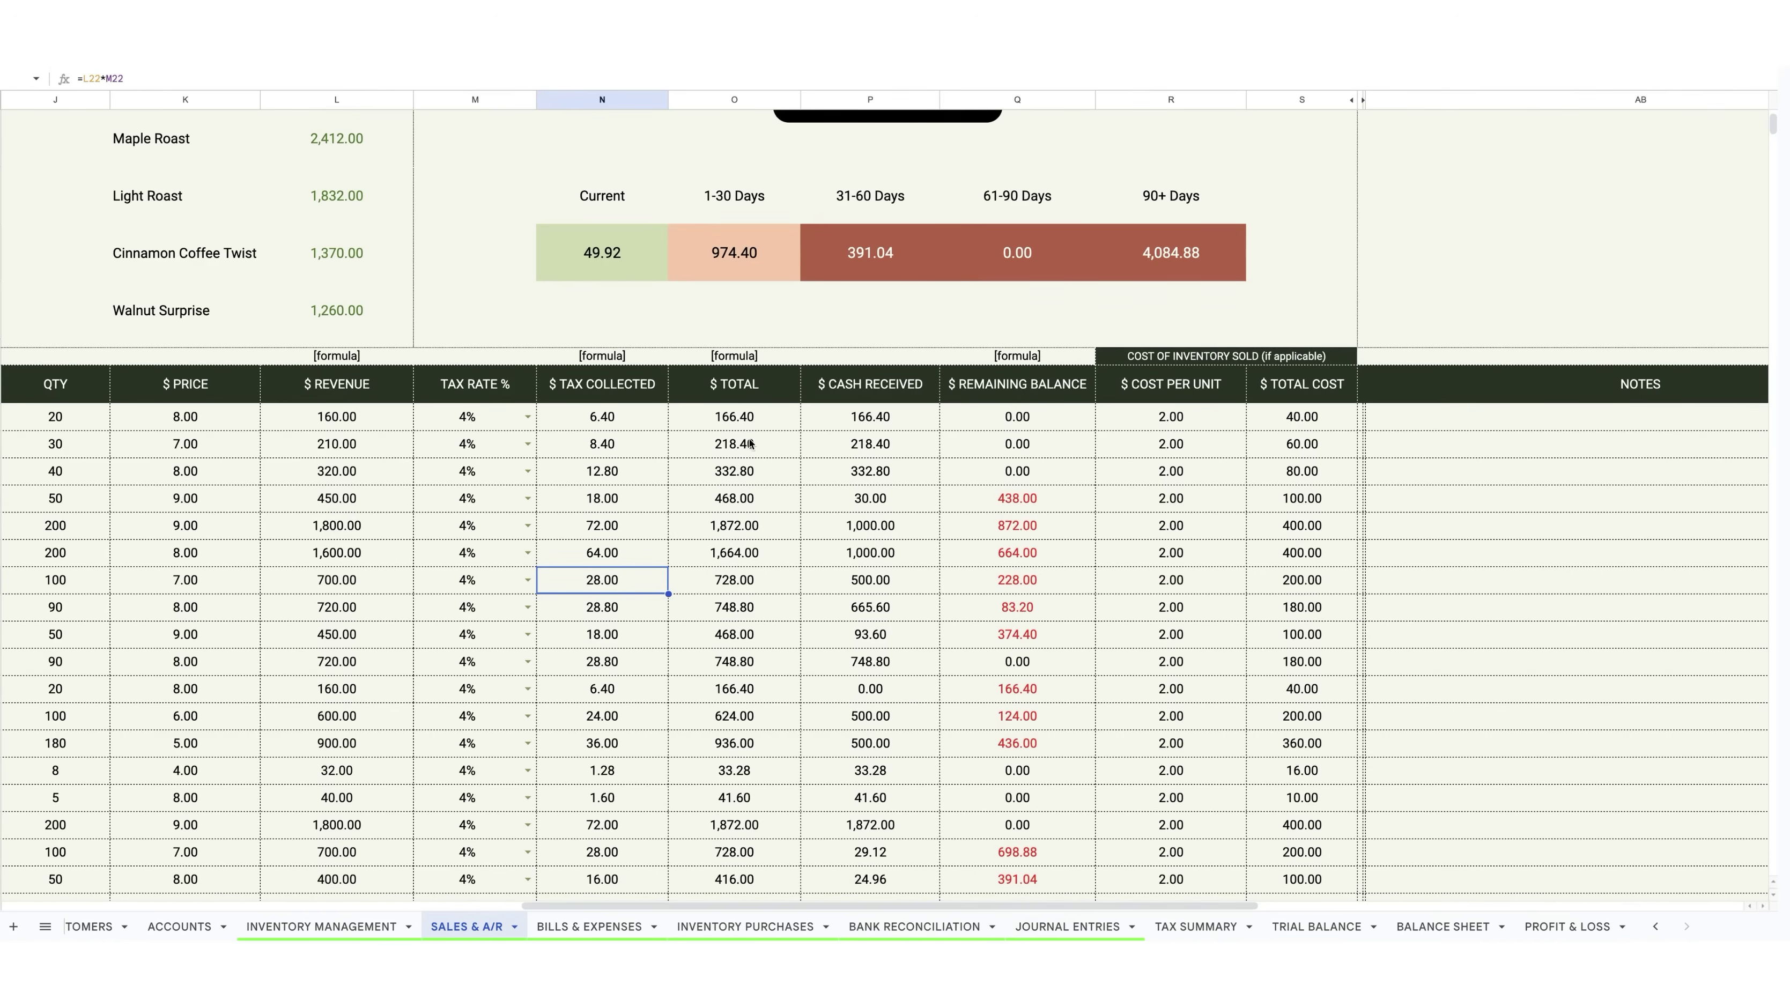
drag(737, 417, 749, 502)
click(869, 472)
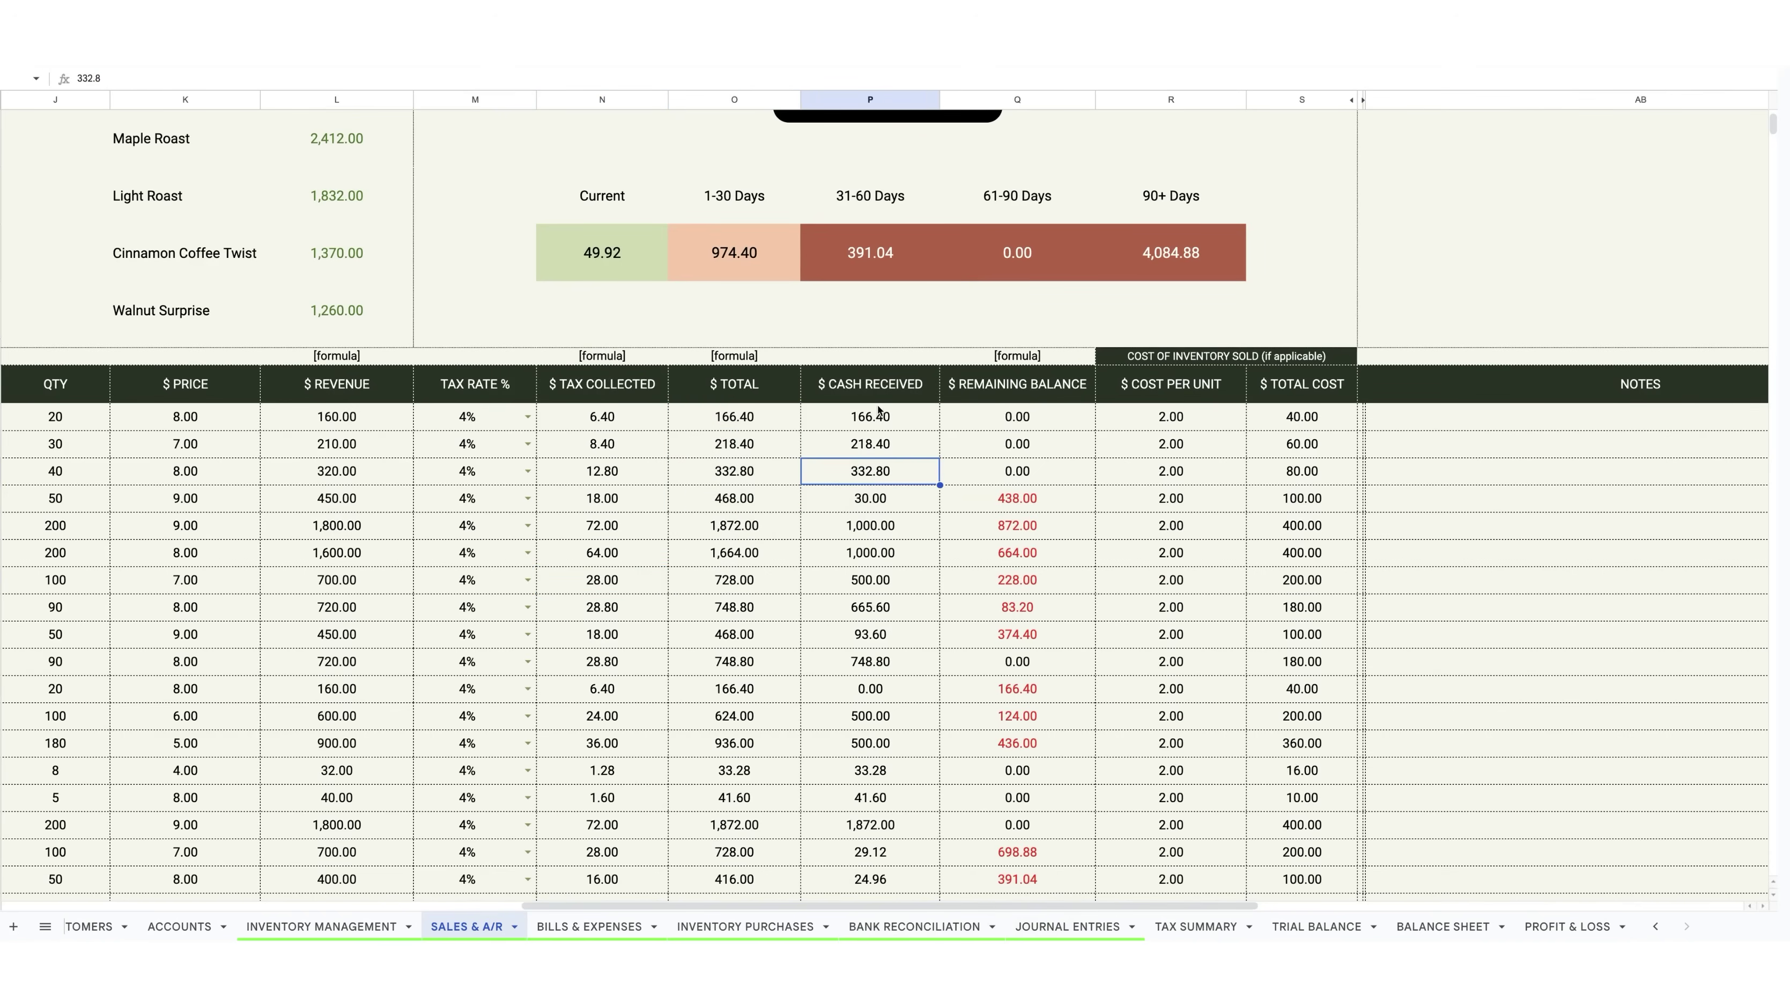
drag(880, 417, 878, 679)
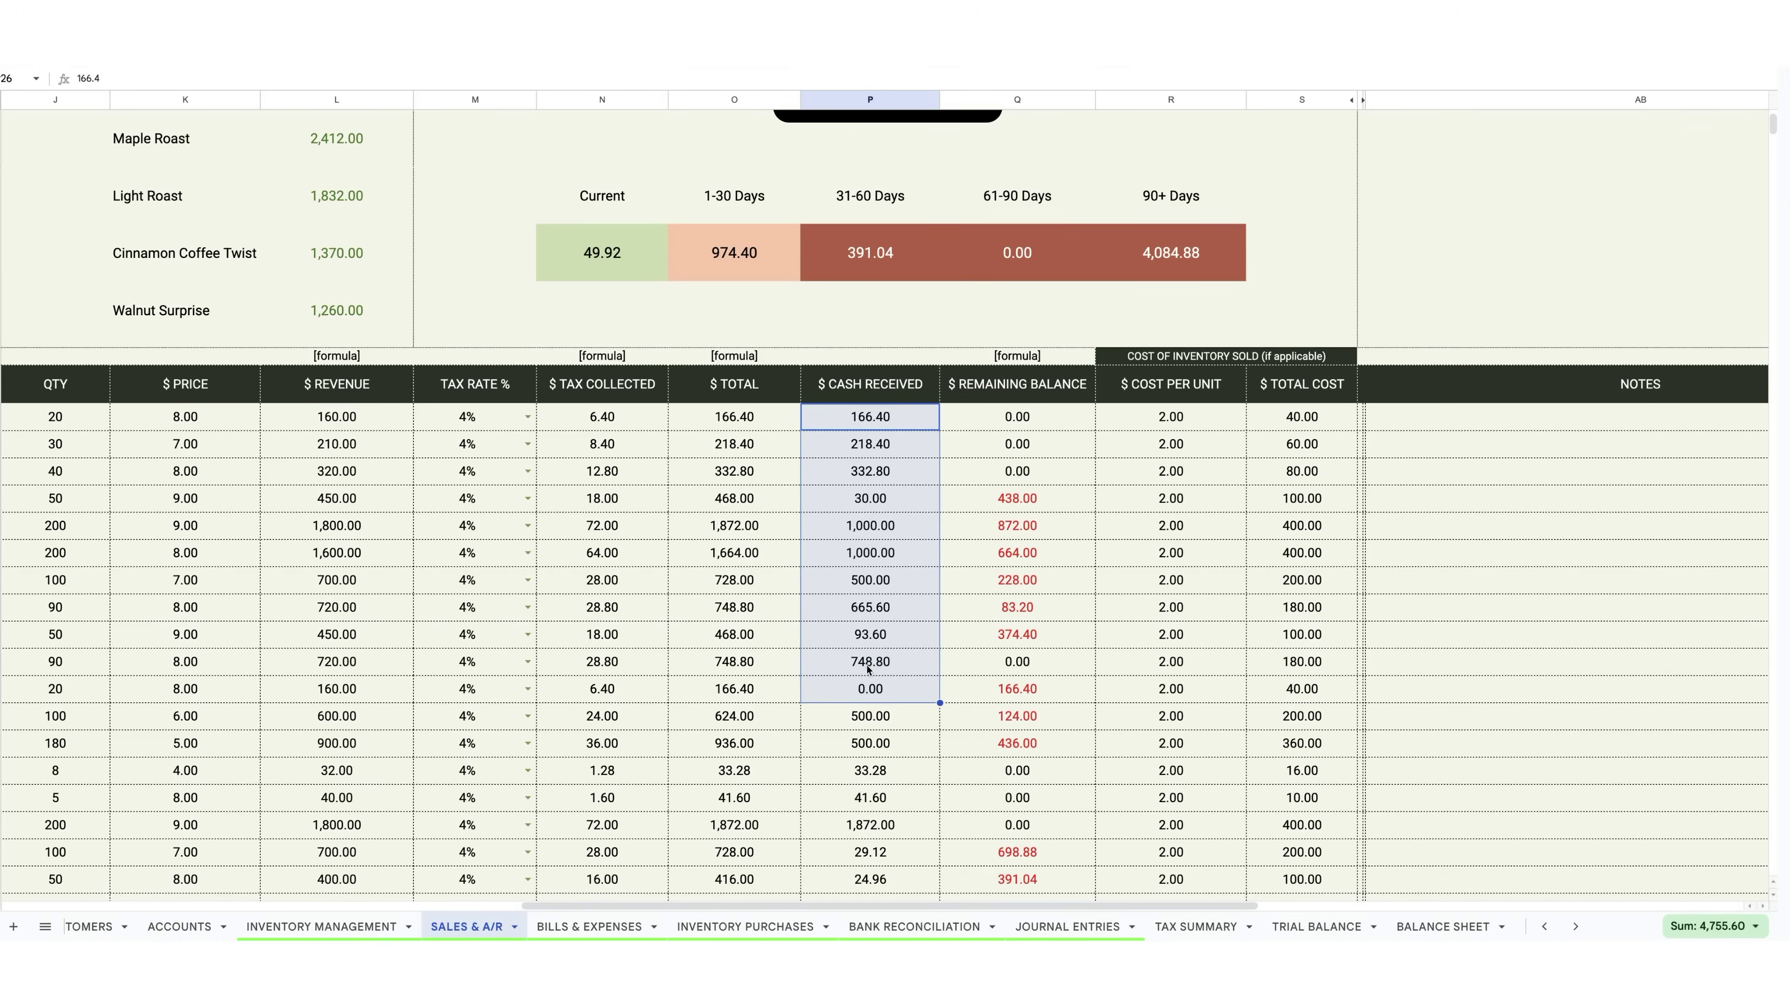
scroll(868, 669, up, 2)
drag(1021, 528, 1031, 774)
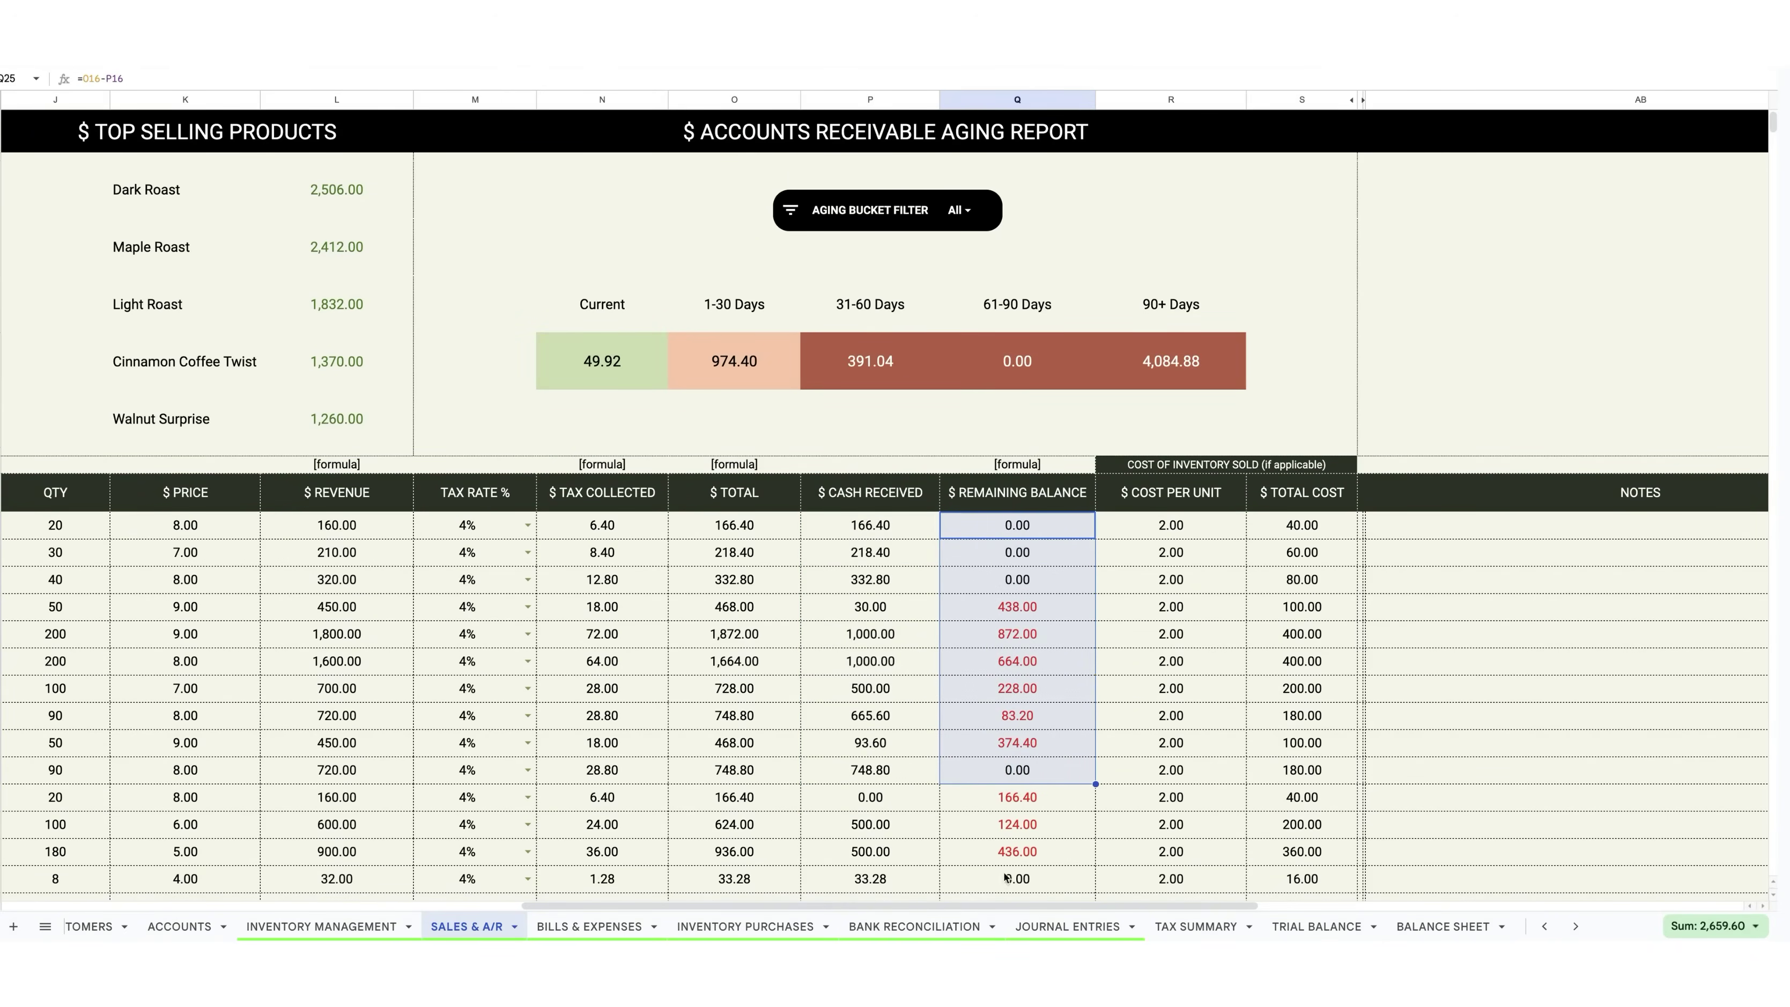
Step: Compare the first sale's cost per unit with its product and price, and inspect the total cost formula
drag(980, 905, 1062, 905)
click(1070, 531)
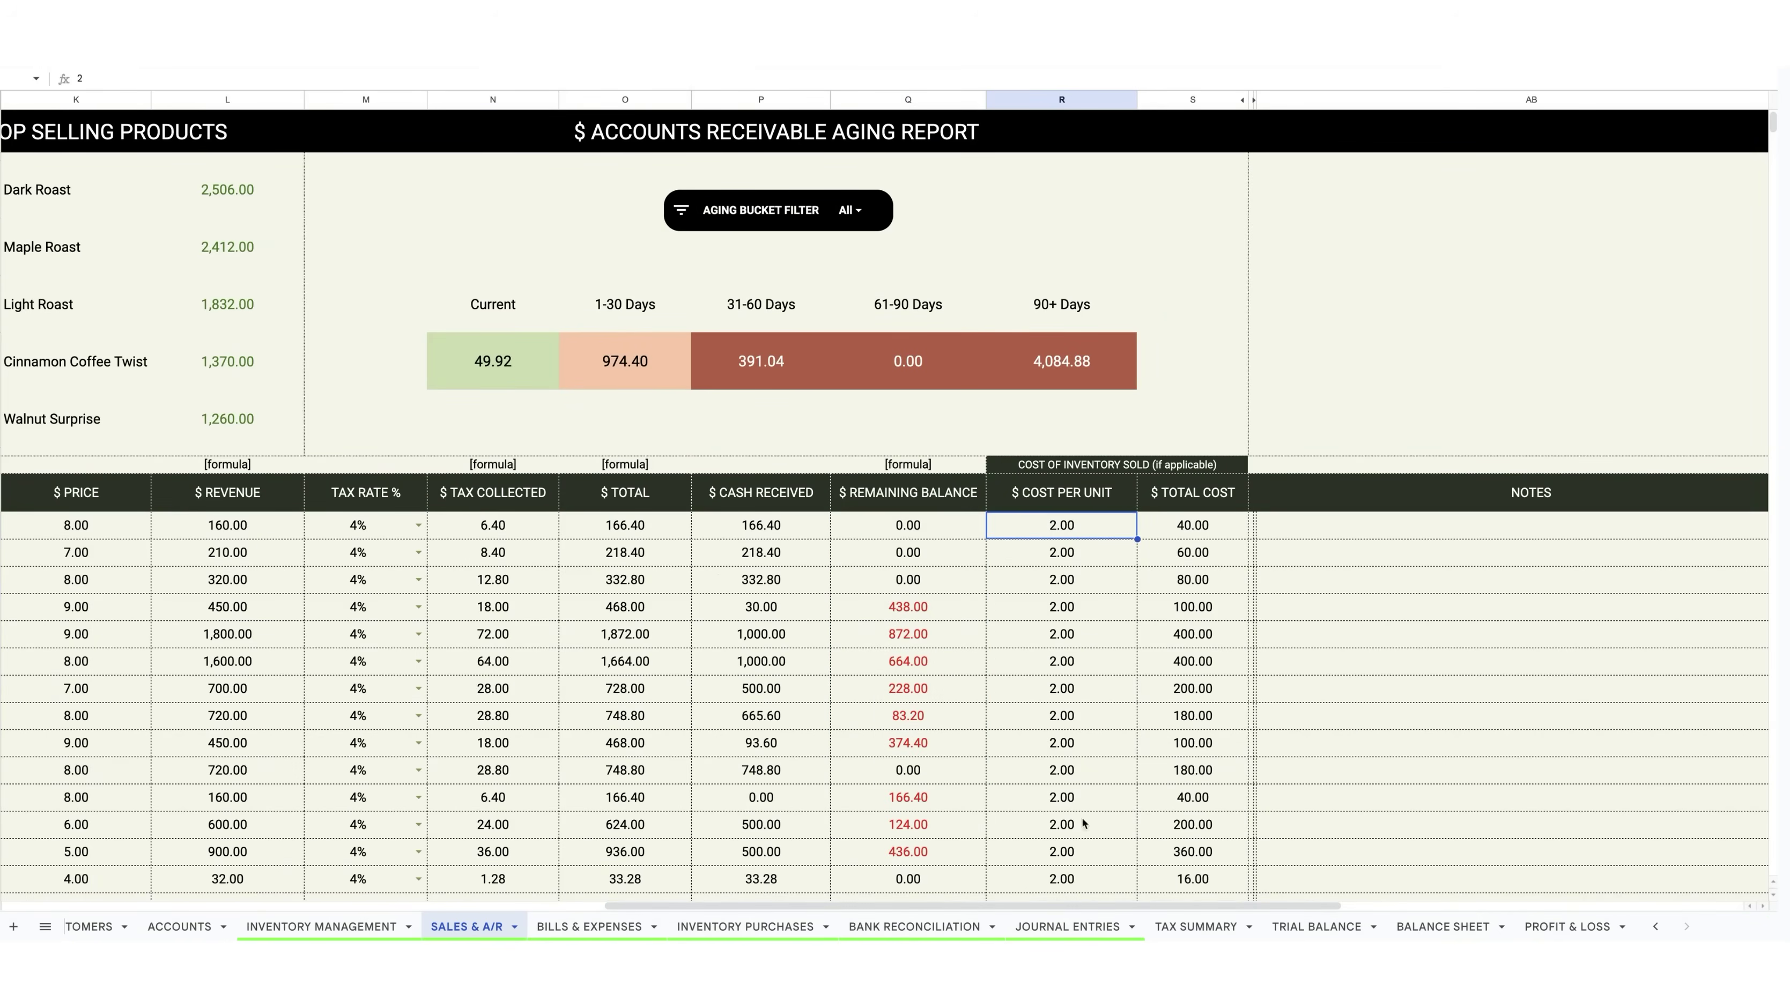
drag(1045, 903, 761, 917)
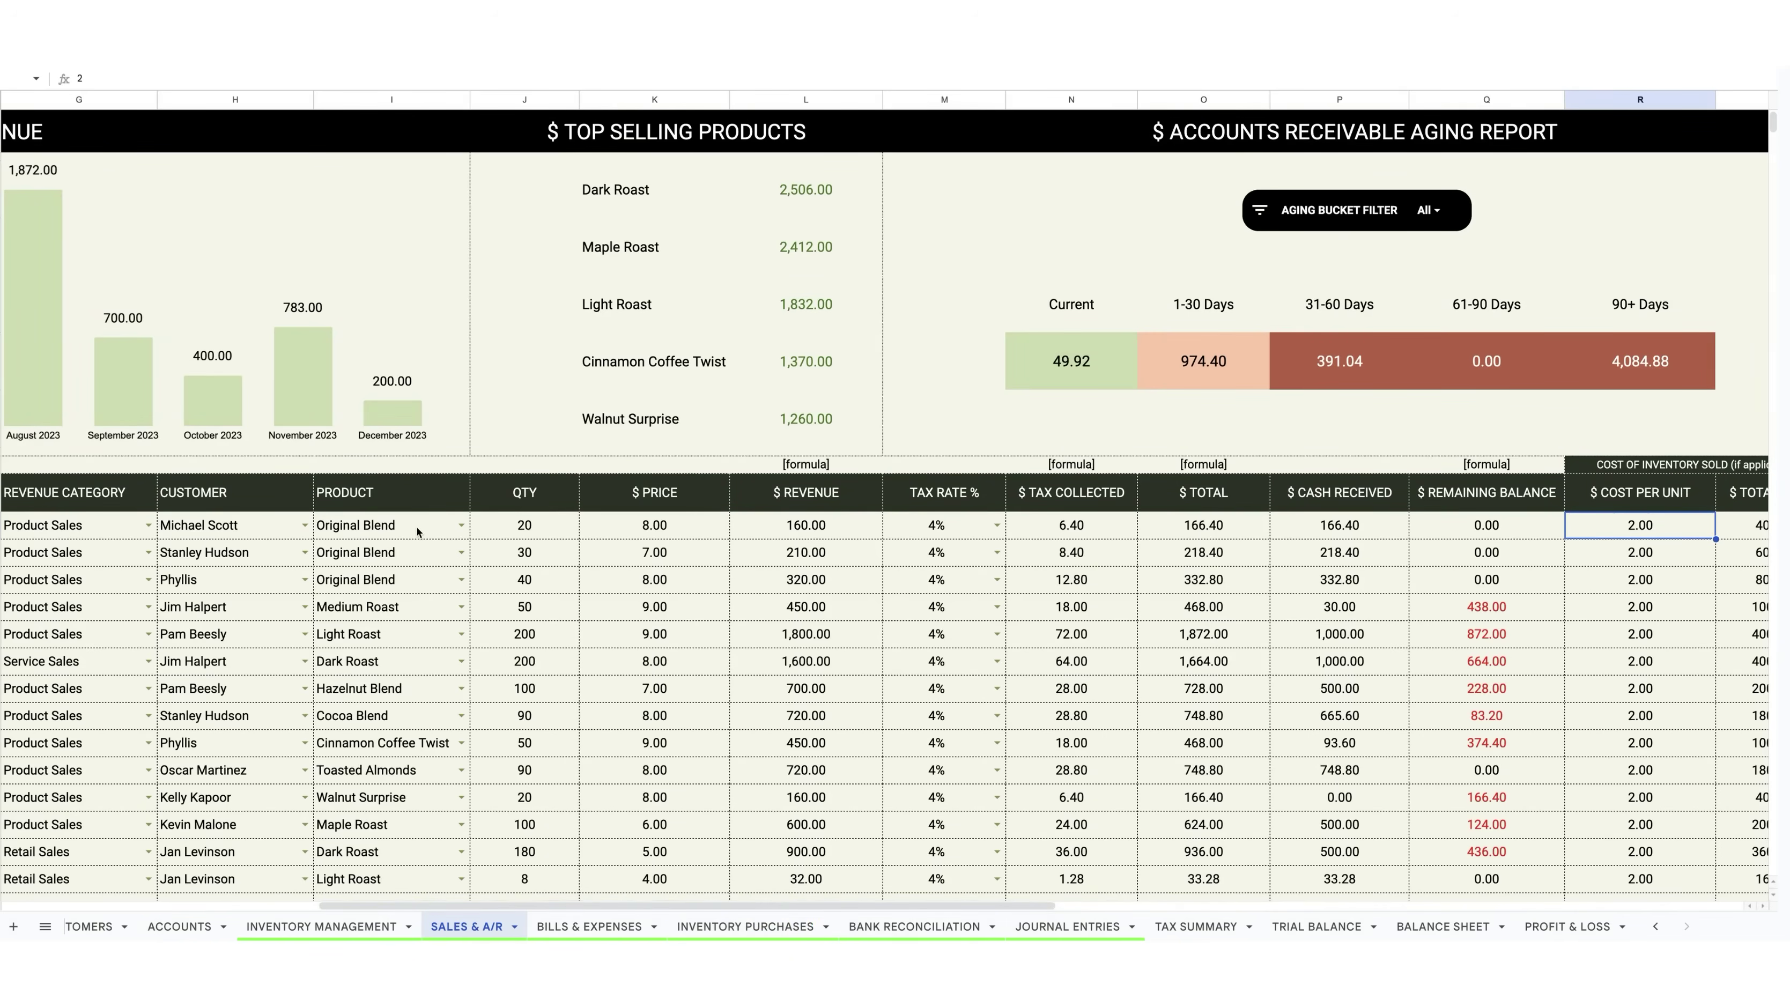
click(653, 527)
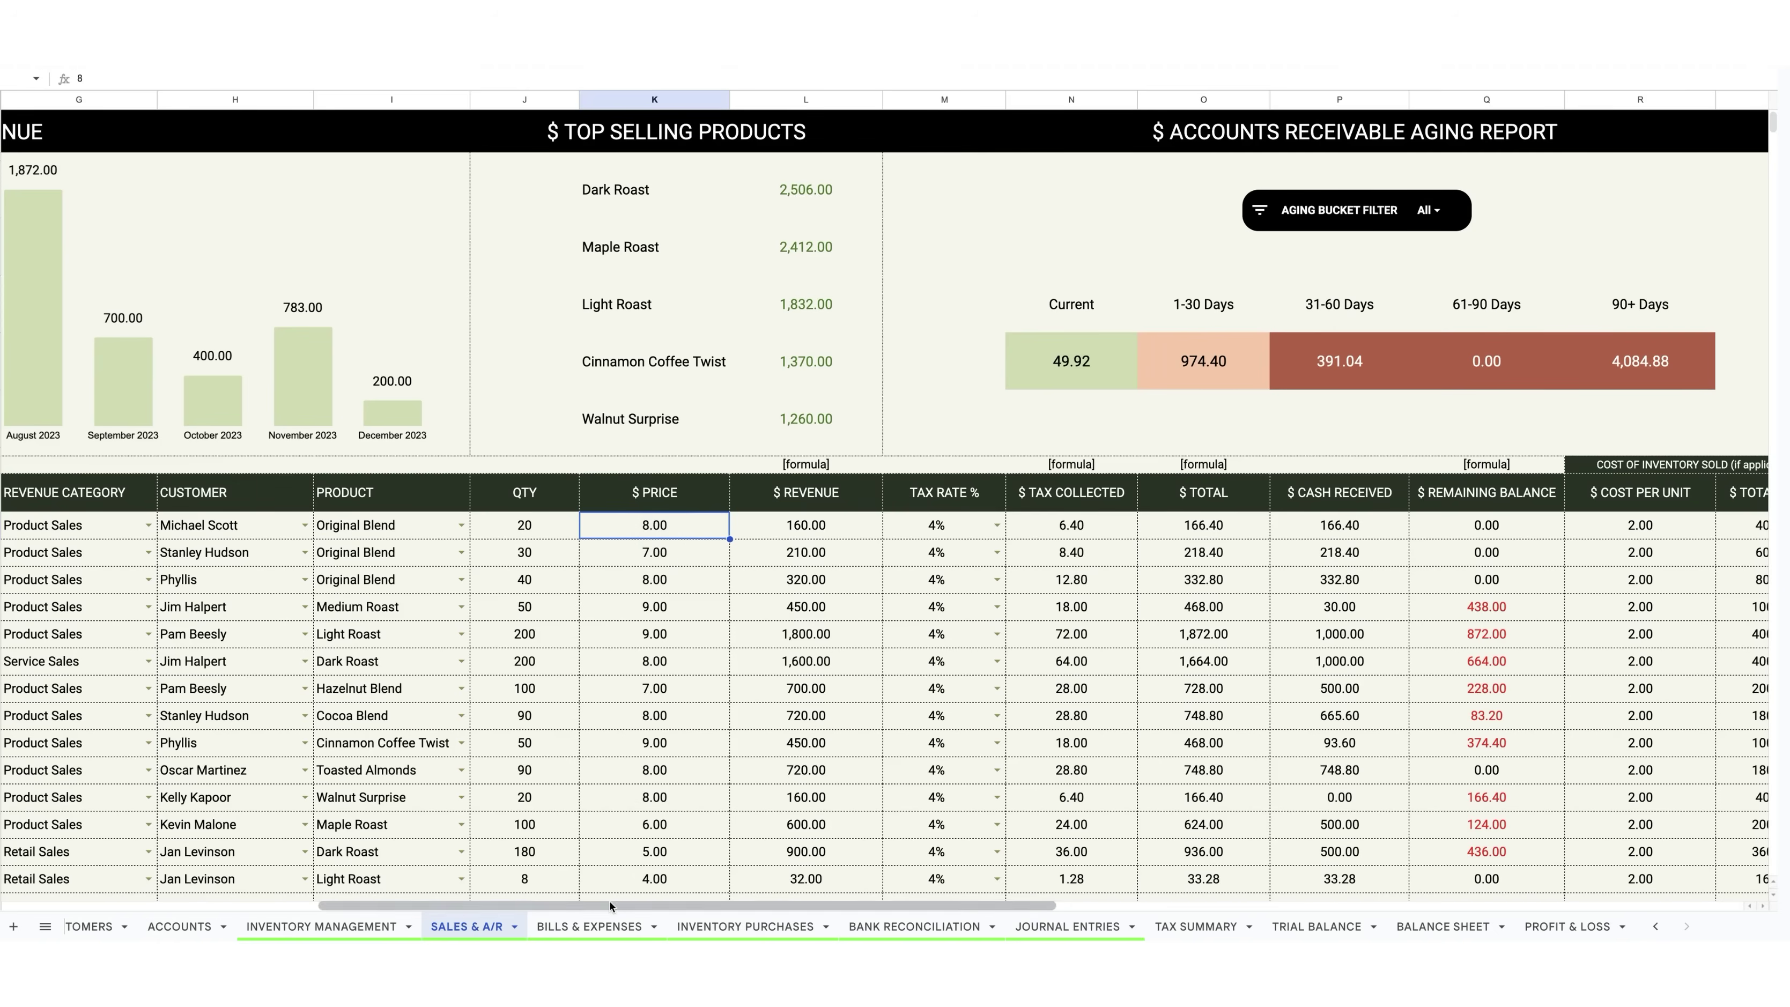
drag(611, 906, 844, 917)
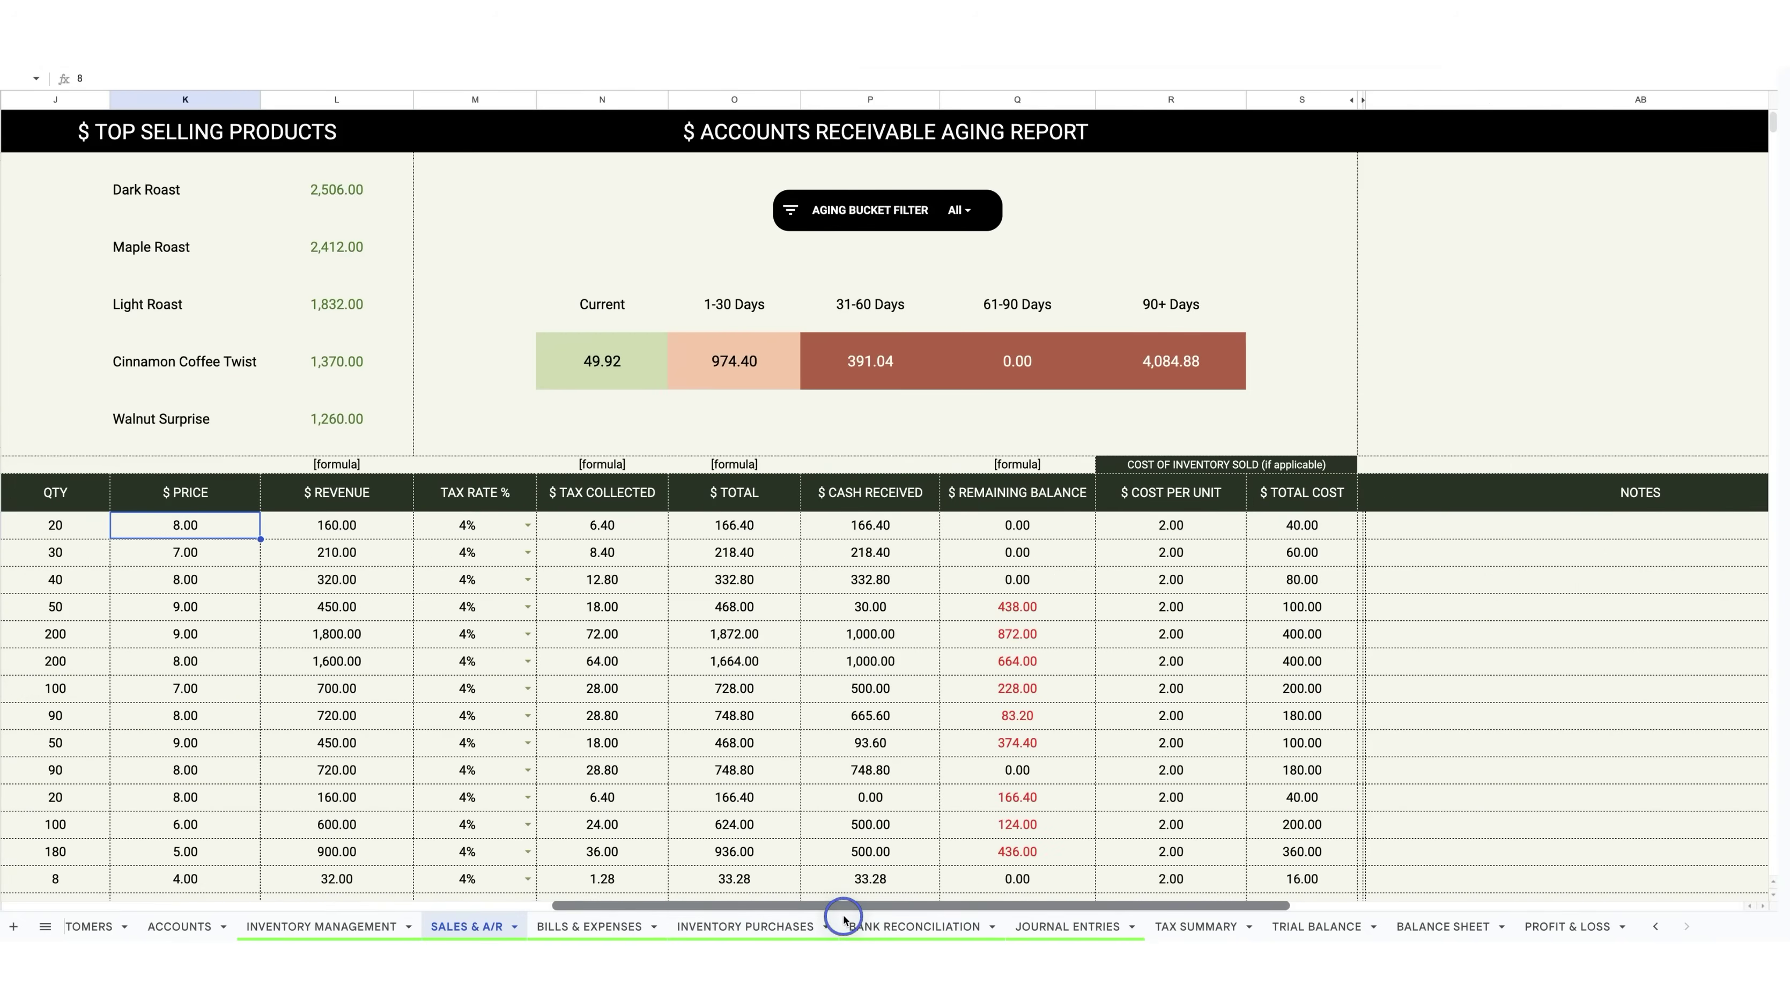
click(1200, 524)
click(1291, 526)
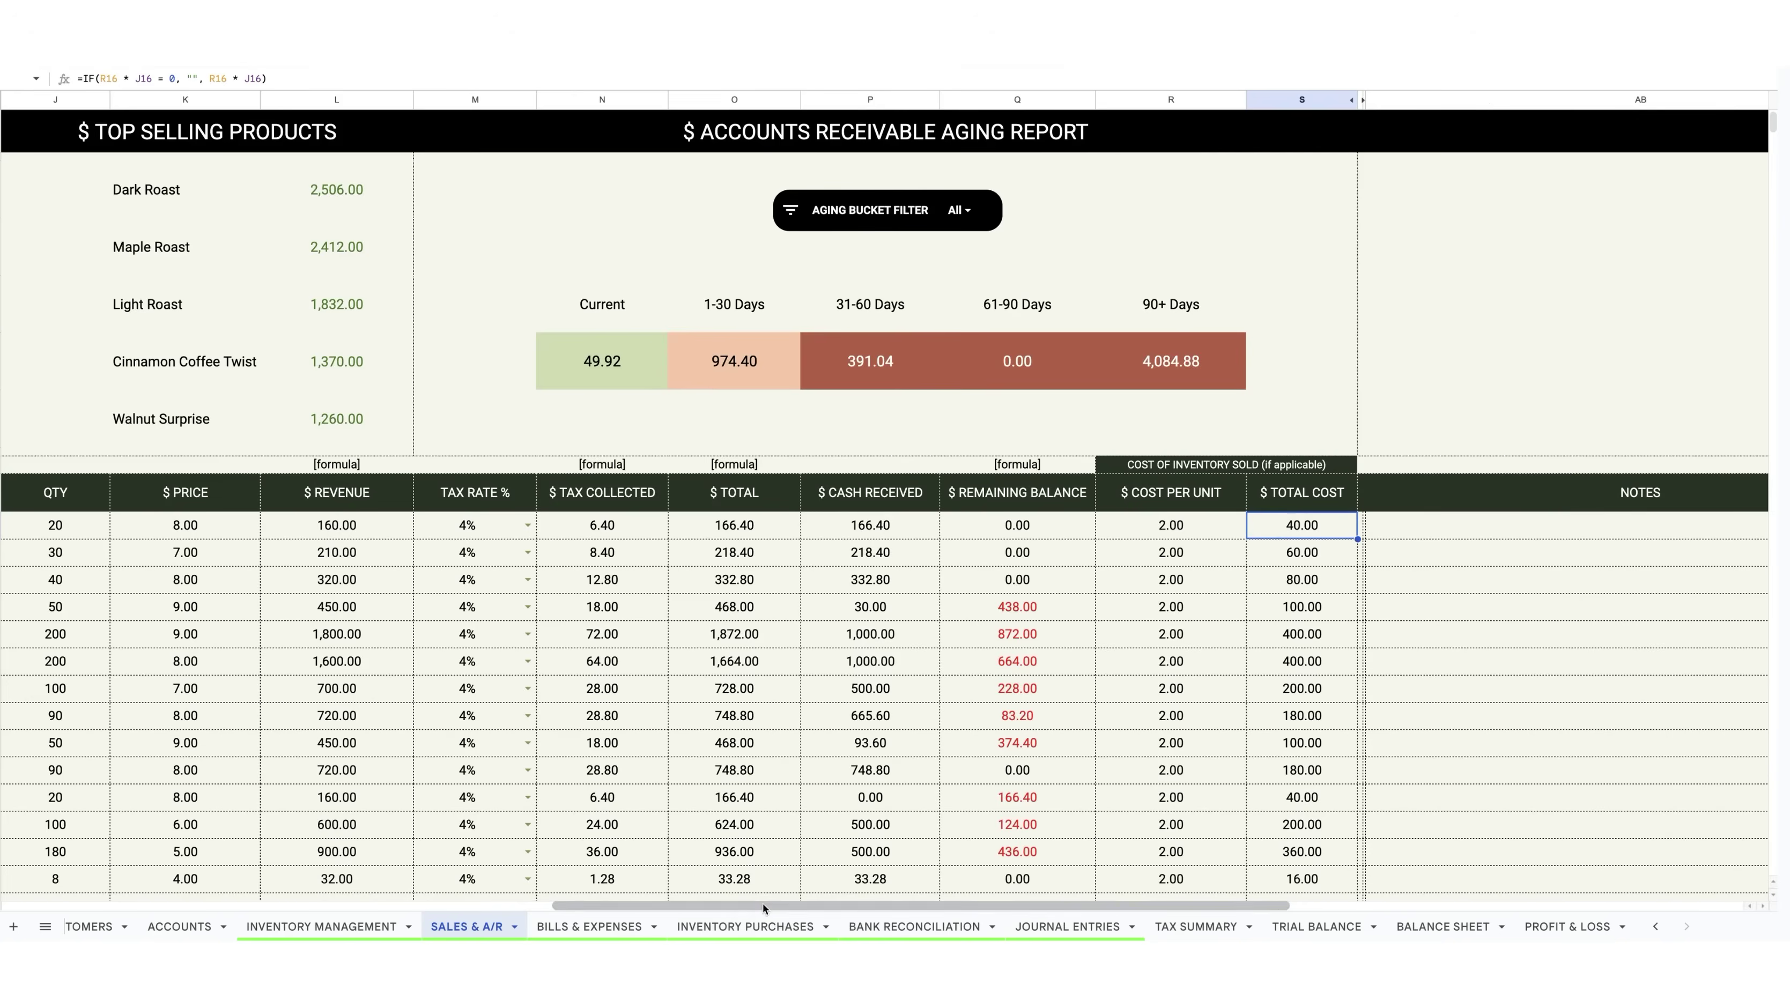
Step: Review the month-over-month revenue chart and examine each accounts receivable aging bucket from Current to 90+ Days
drag(763, 909, 180, 921)
scroll(894, 211, up, 3)
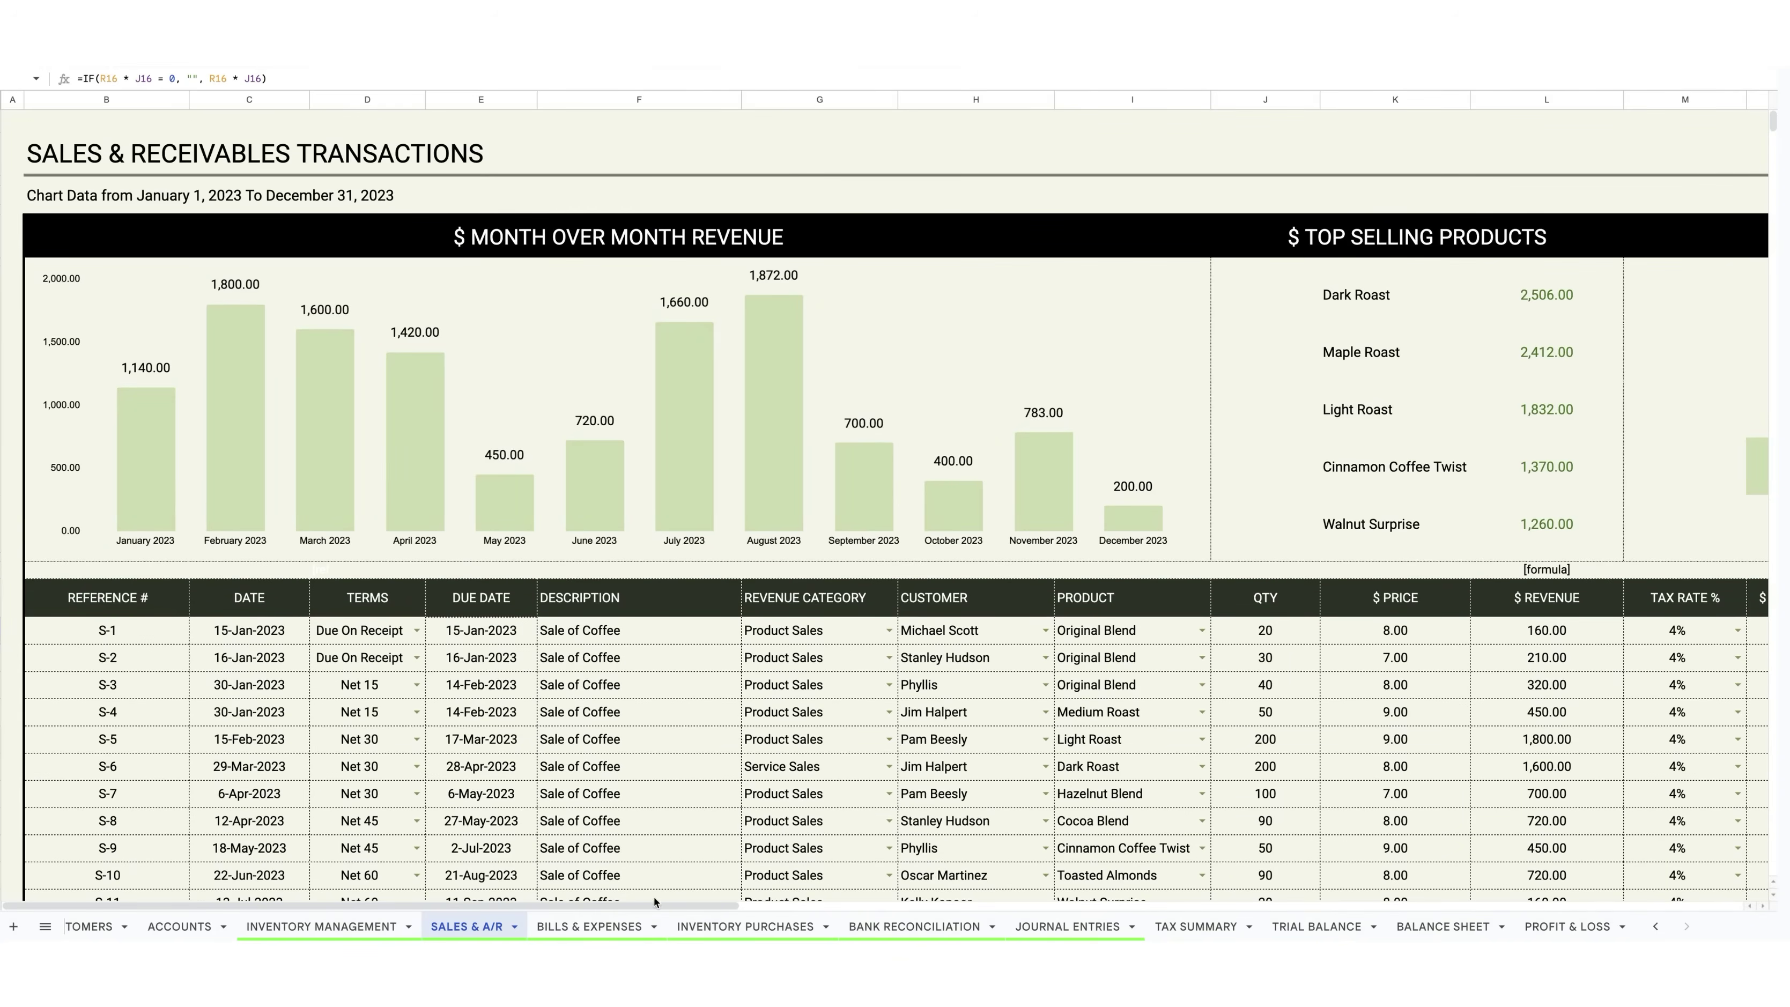
drag(663, 908, 1182, 912)
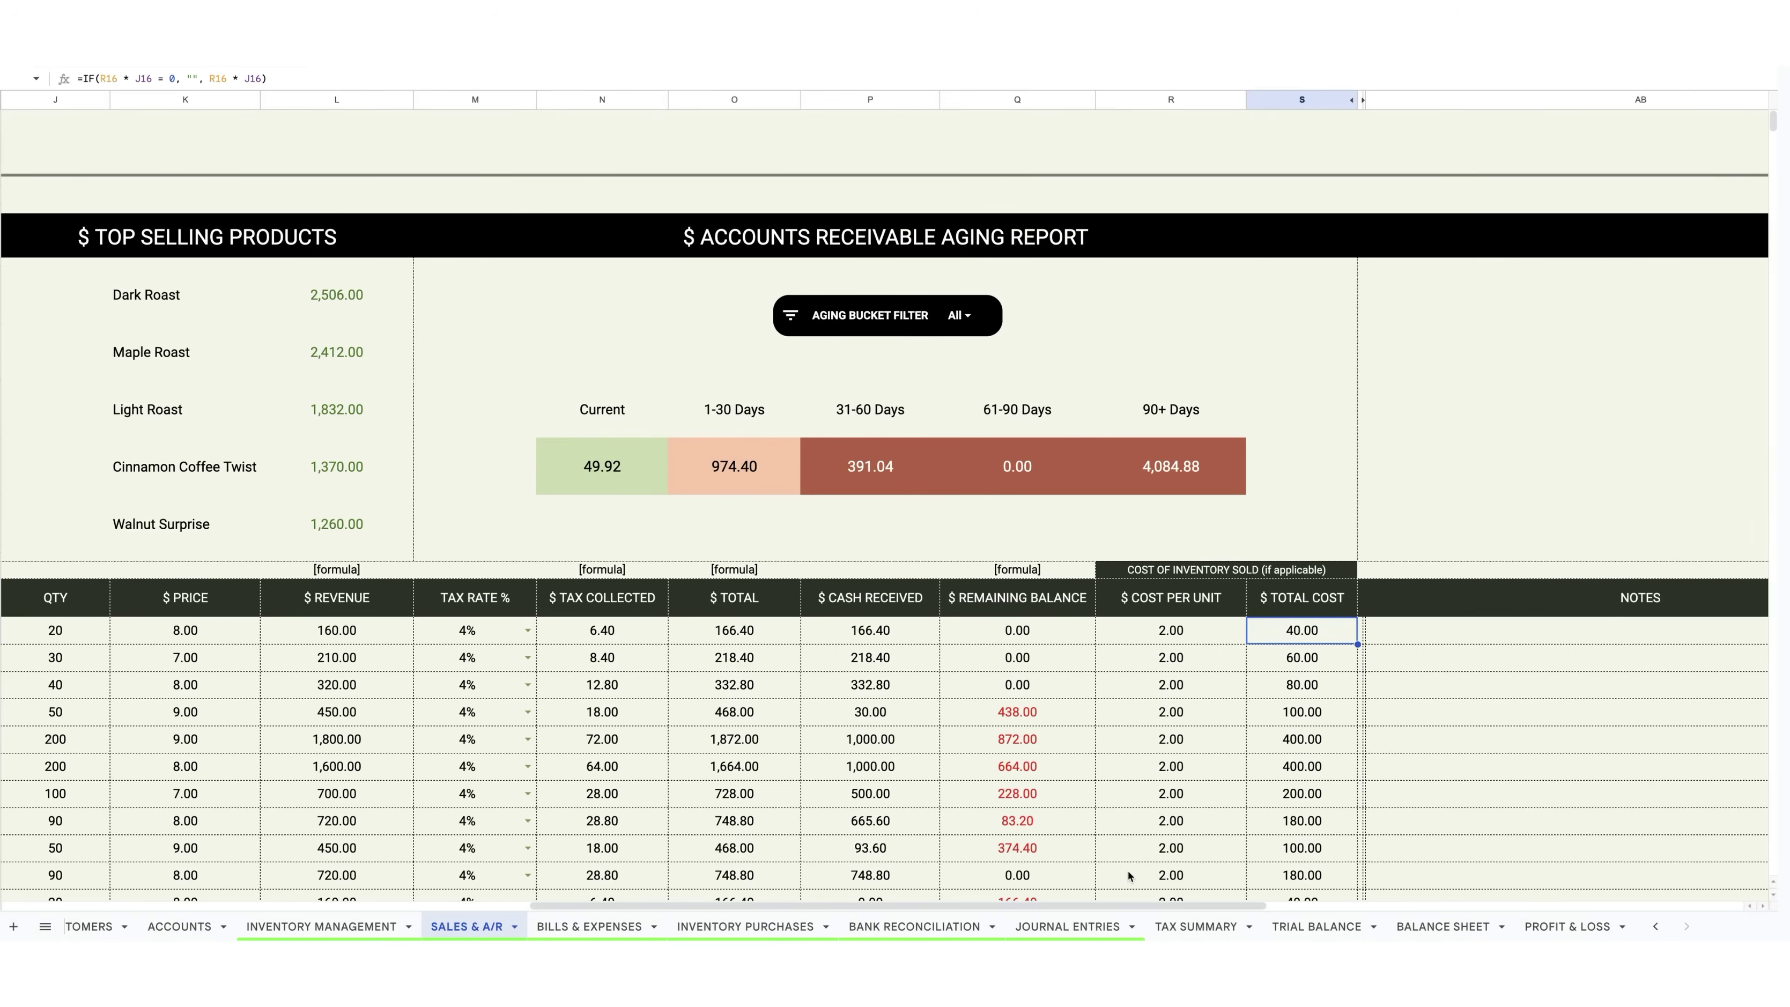
click(589, 418)
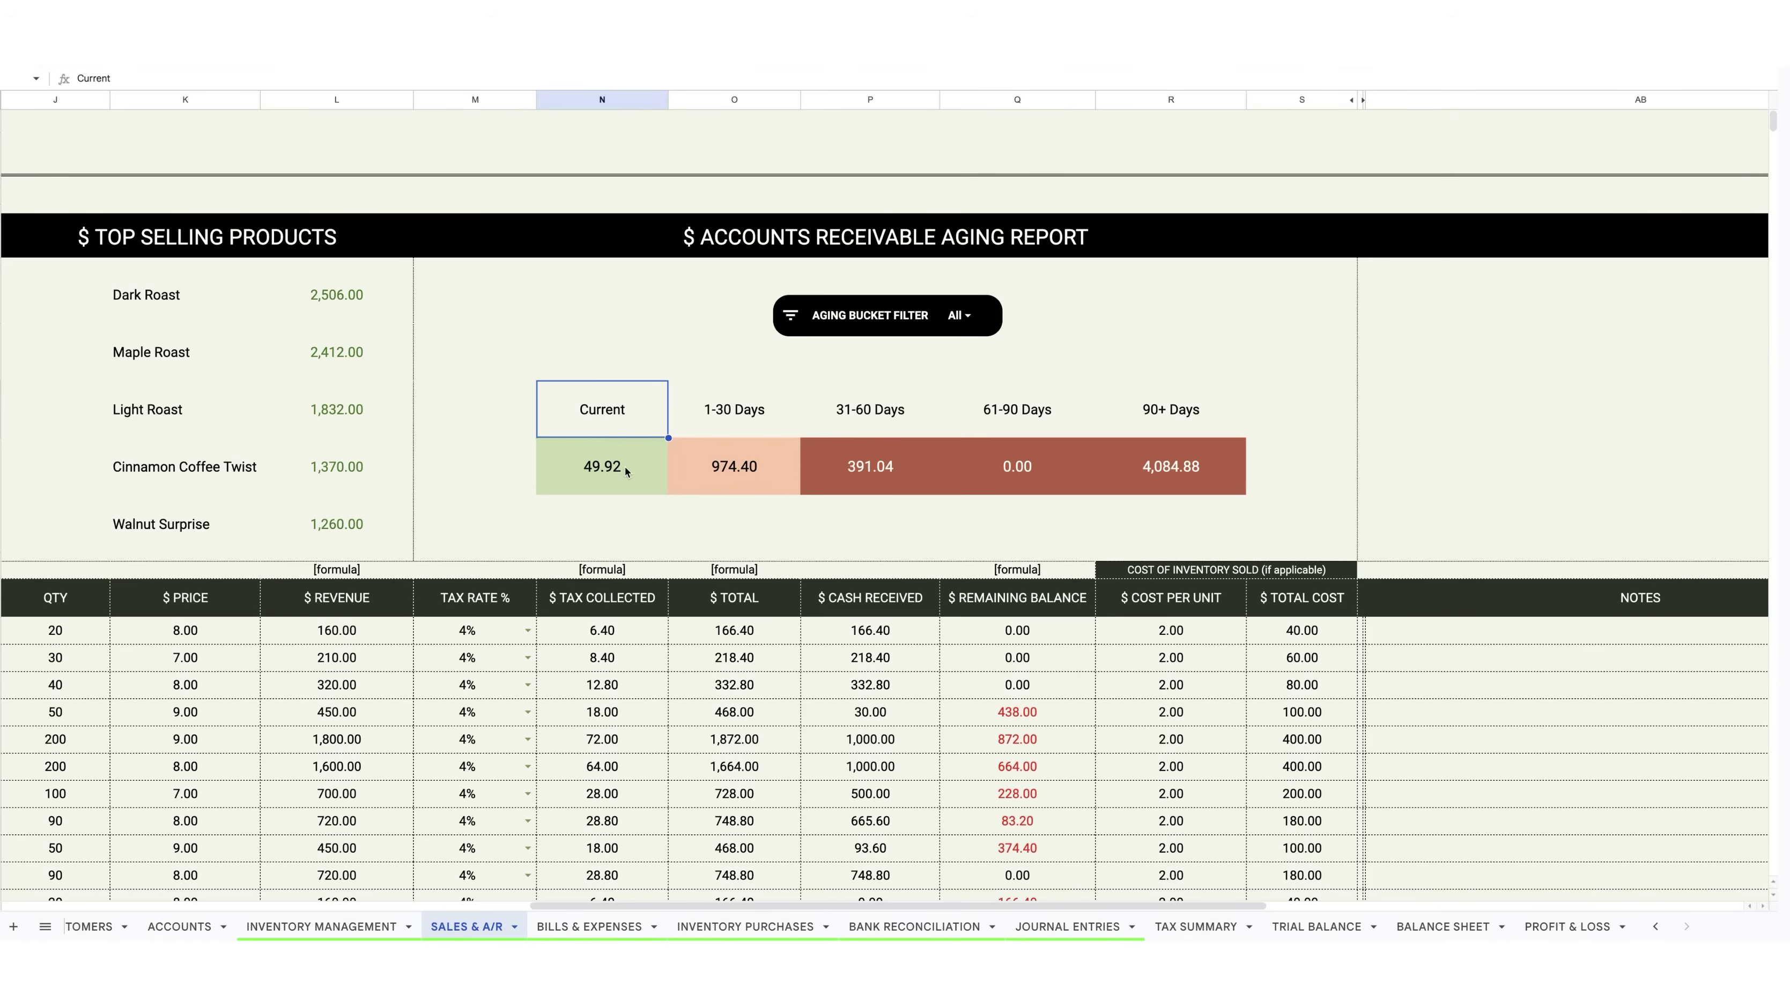
click(739, 408)
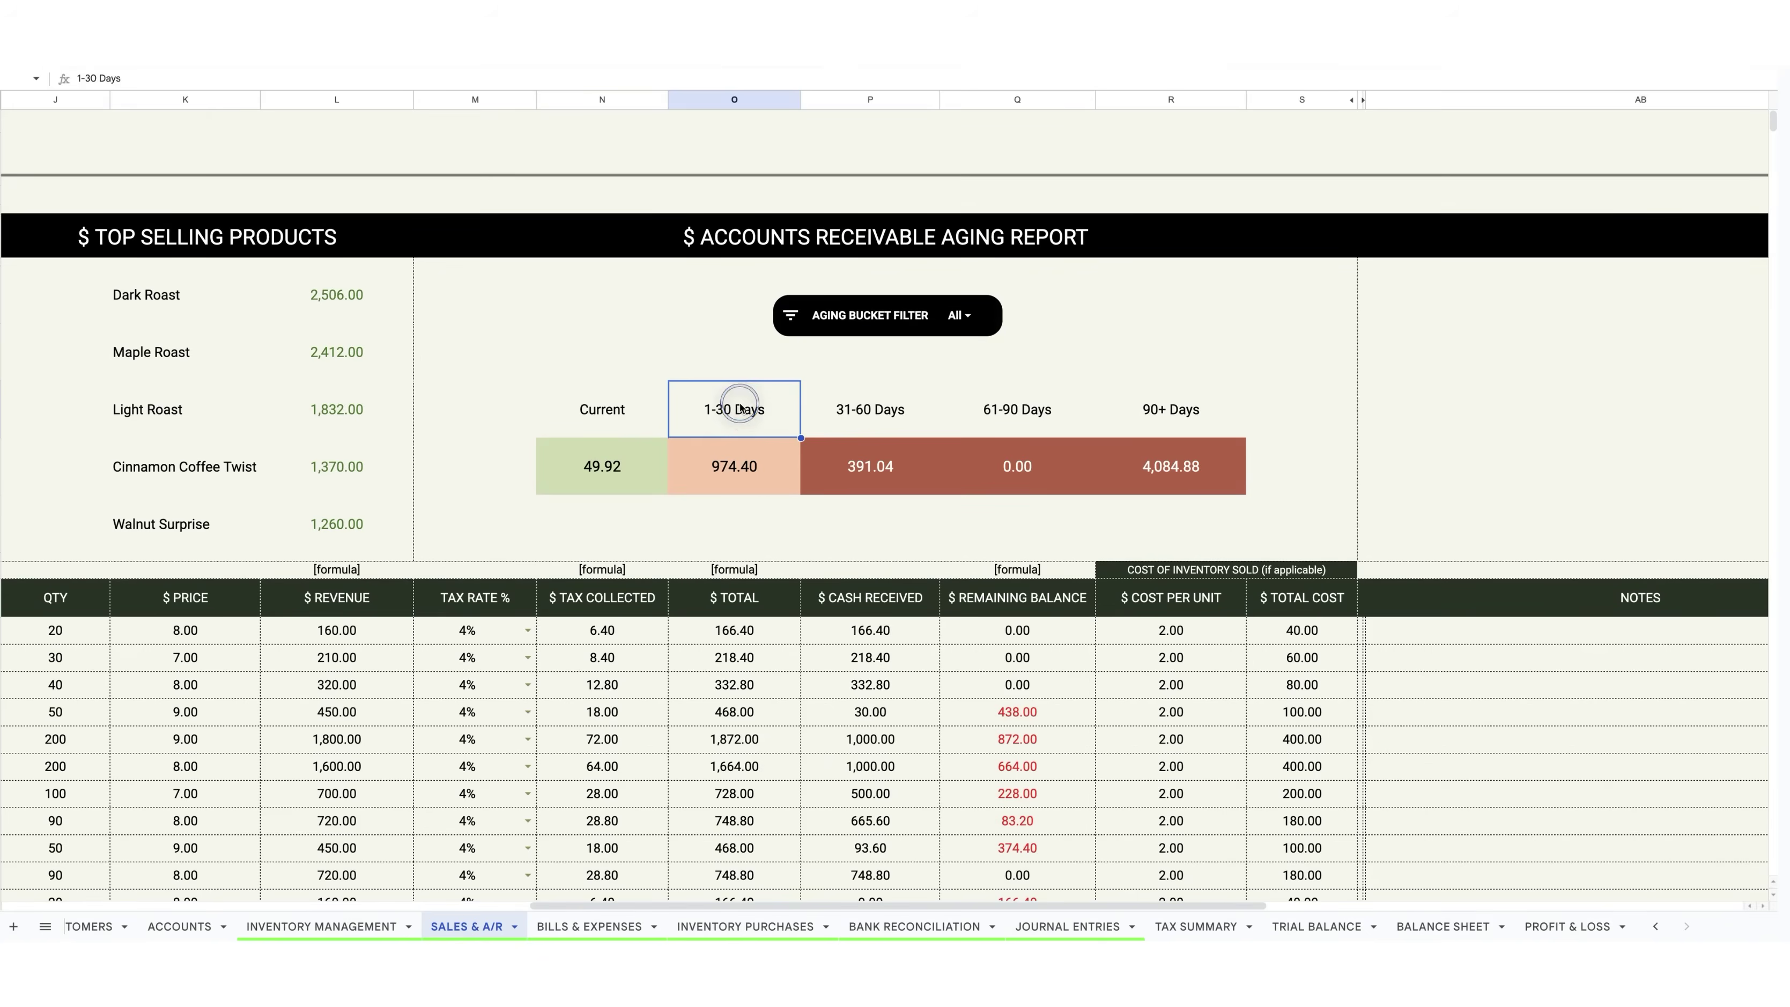
click(881, 412)
click(1002, 407)
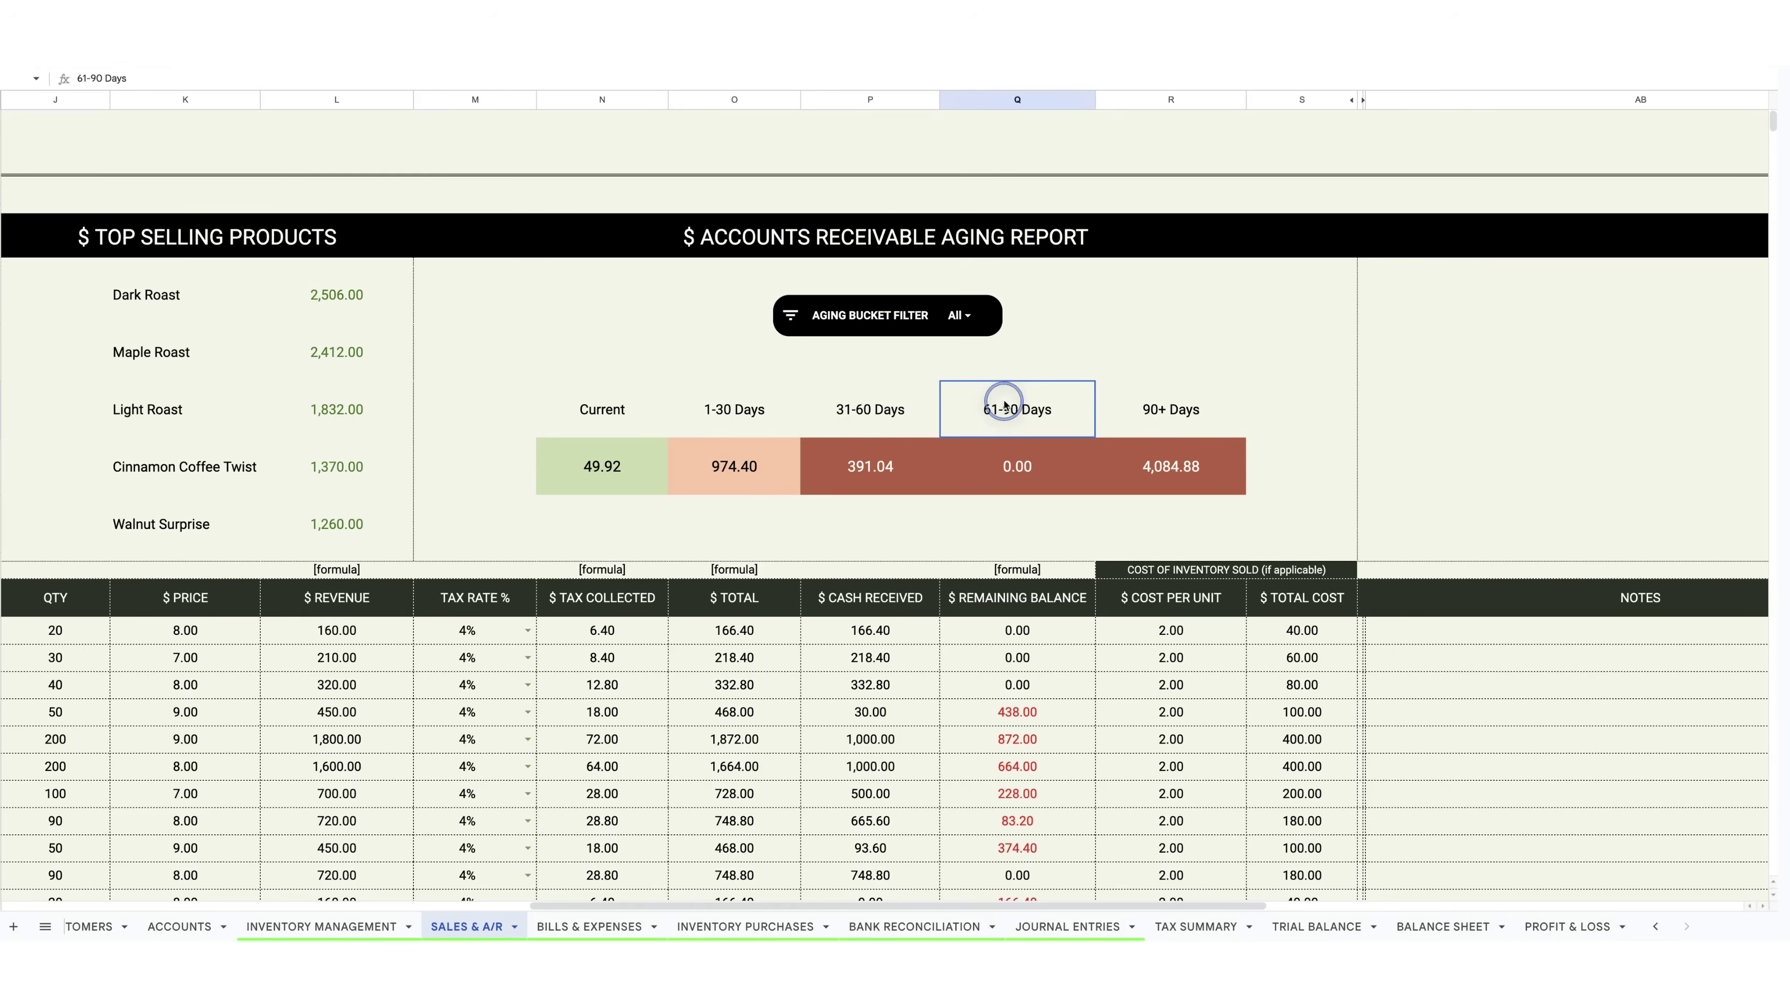
click(1183, 409)
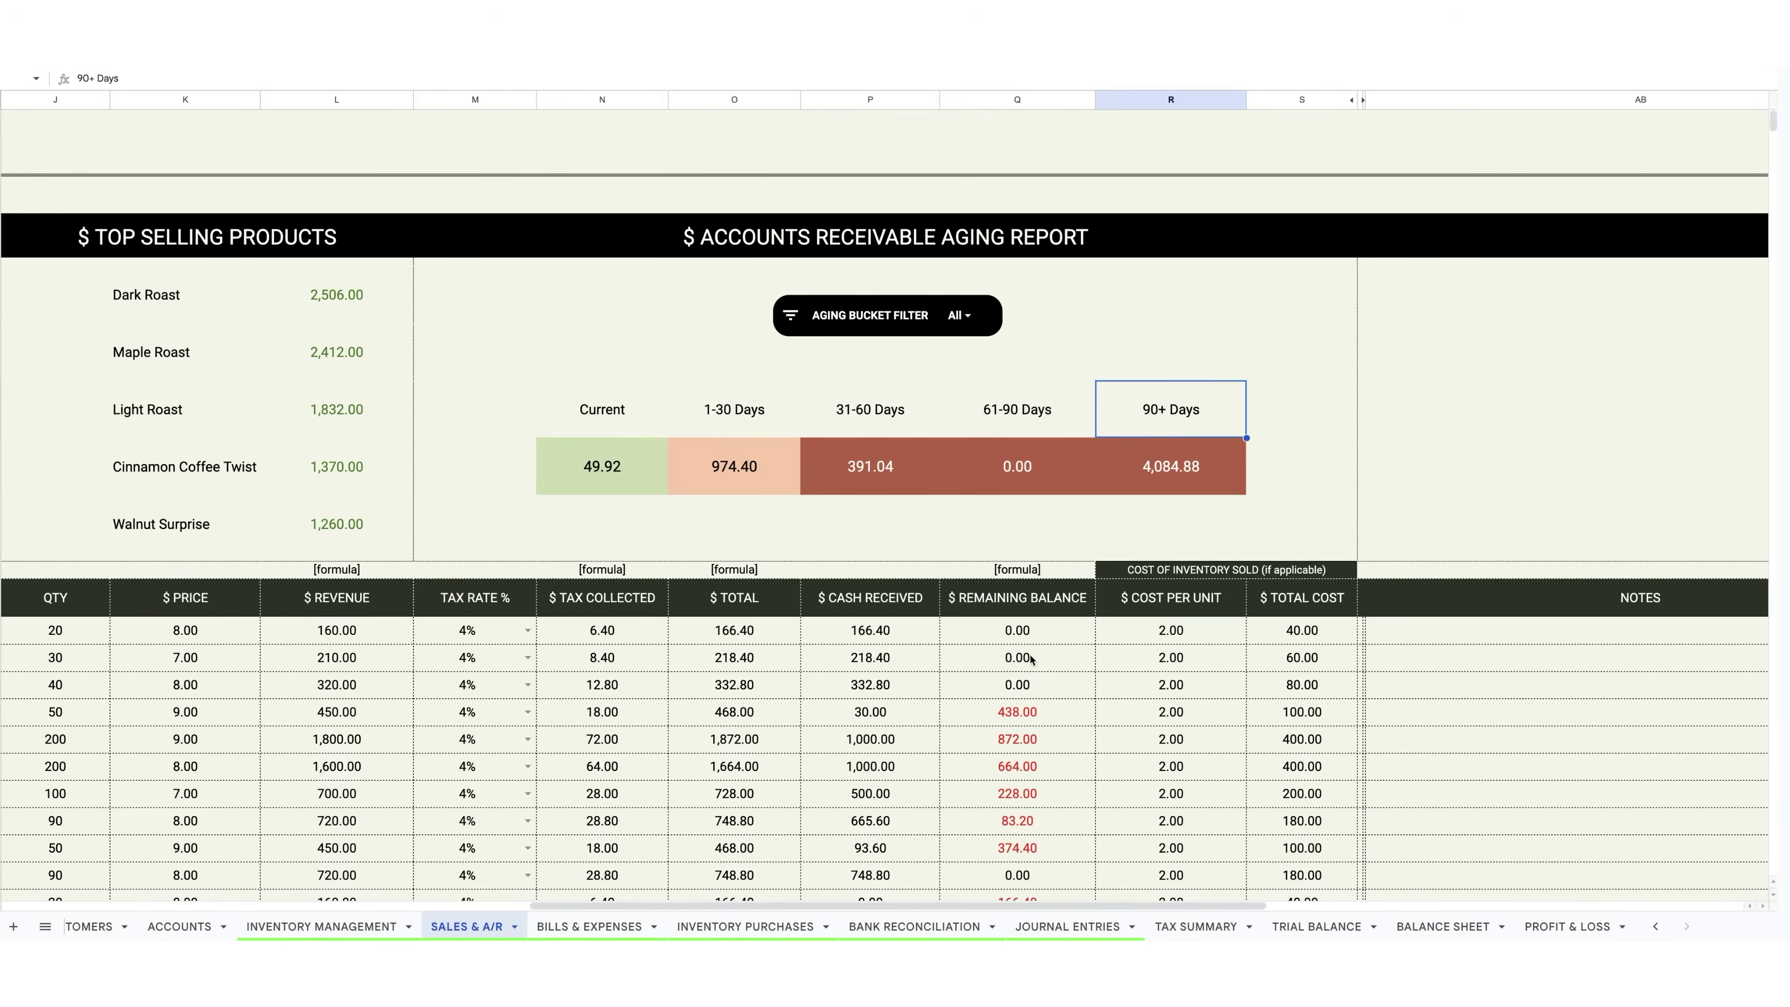
Step: Filter the sales table by aging bucket to show only the 90+ Days entries
click(961, 319)
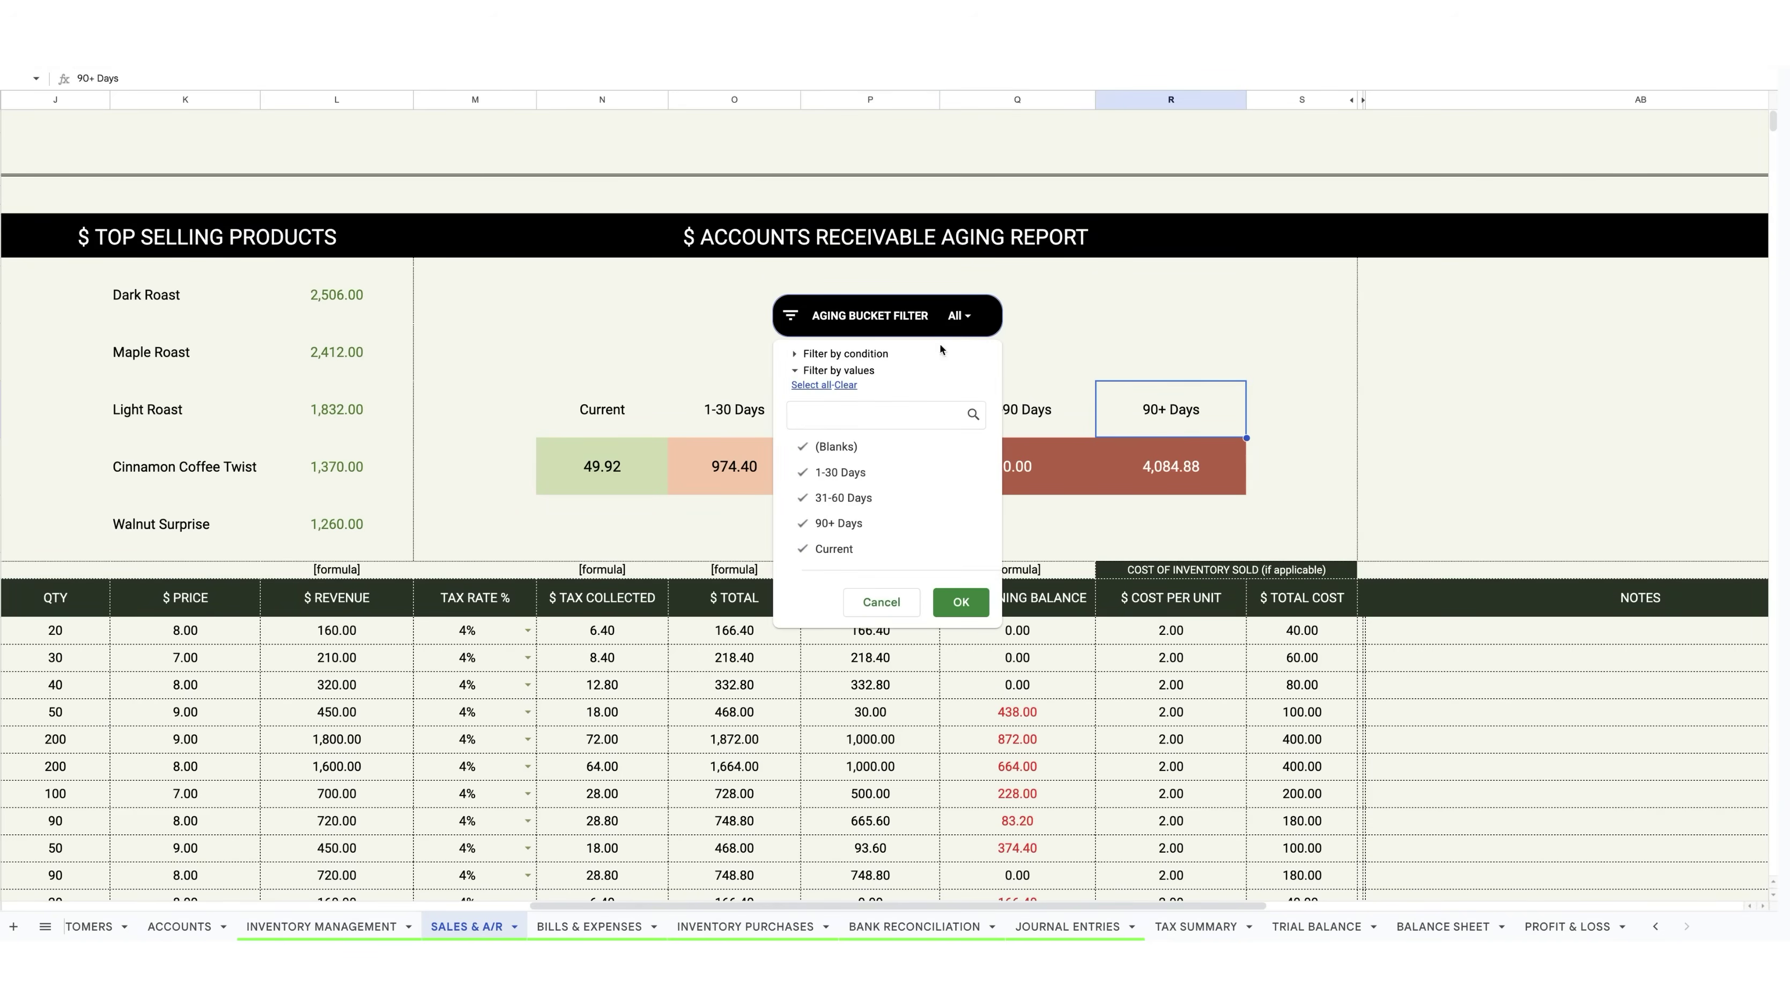
click(845, 386)
click(834, 522)
click(960, 601)
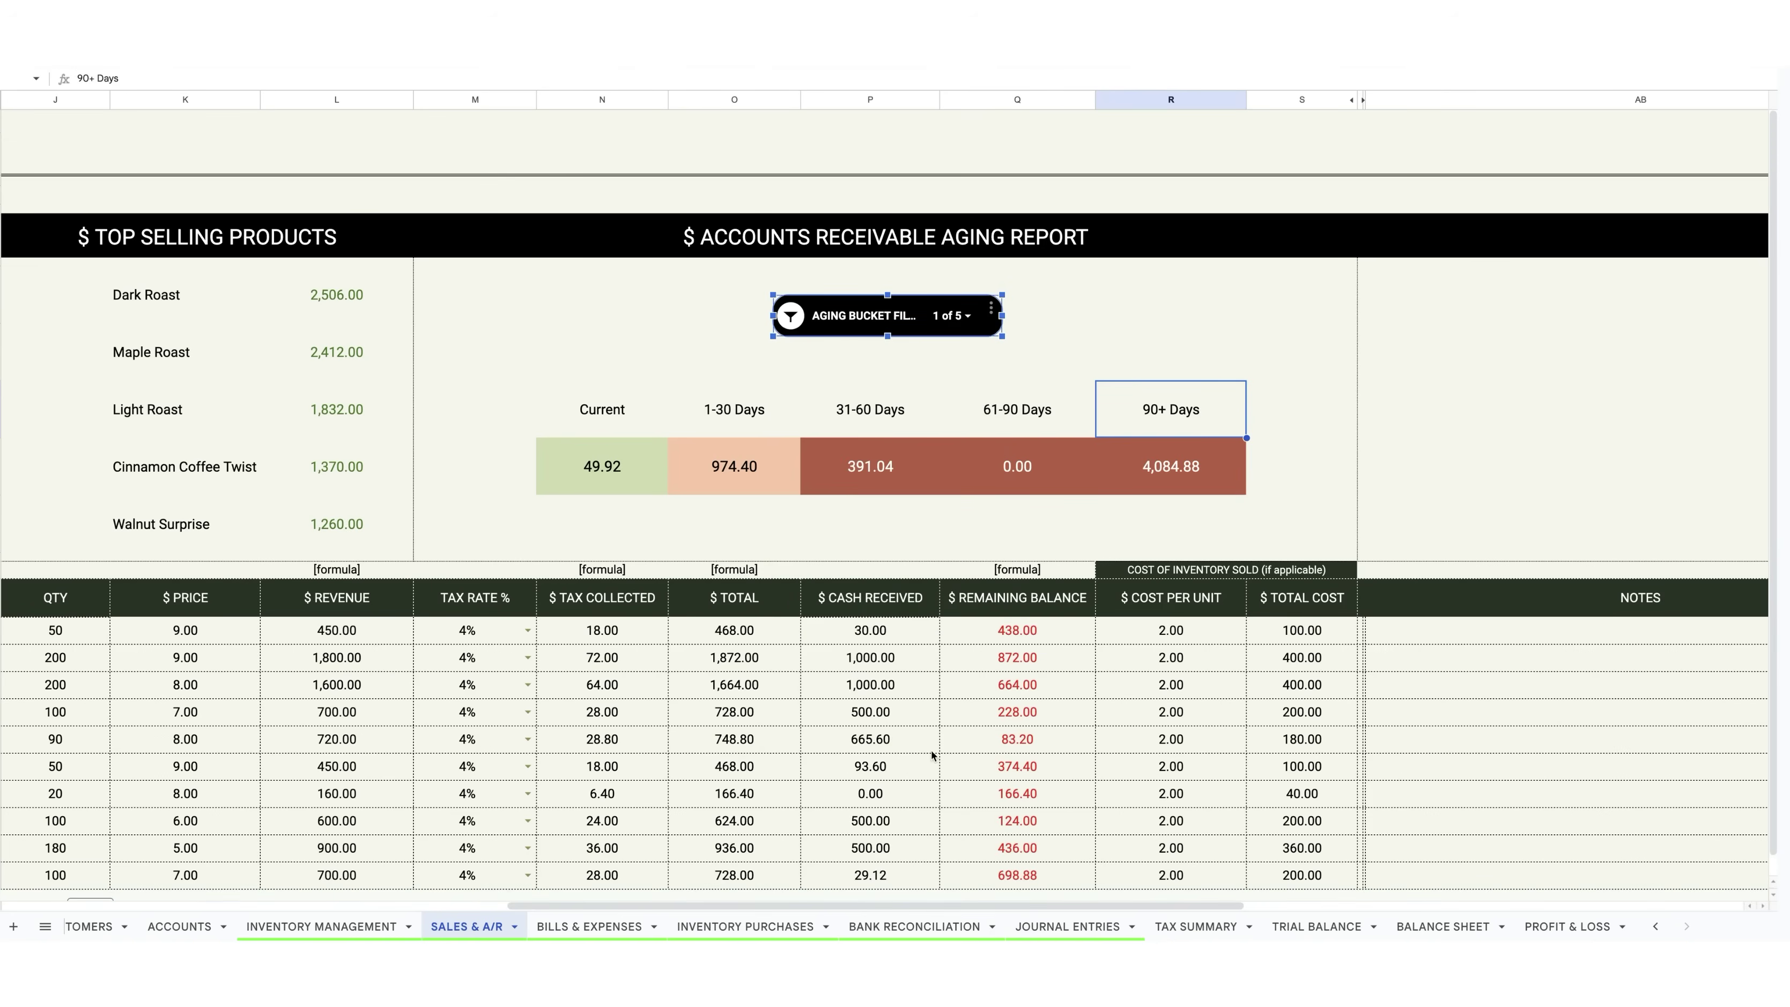
mouse_move(887, 905)
mouse_down()
mouse_move(293, 924)
mouse_move(904, 906)
mouse_up()
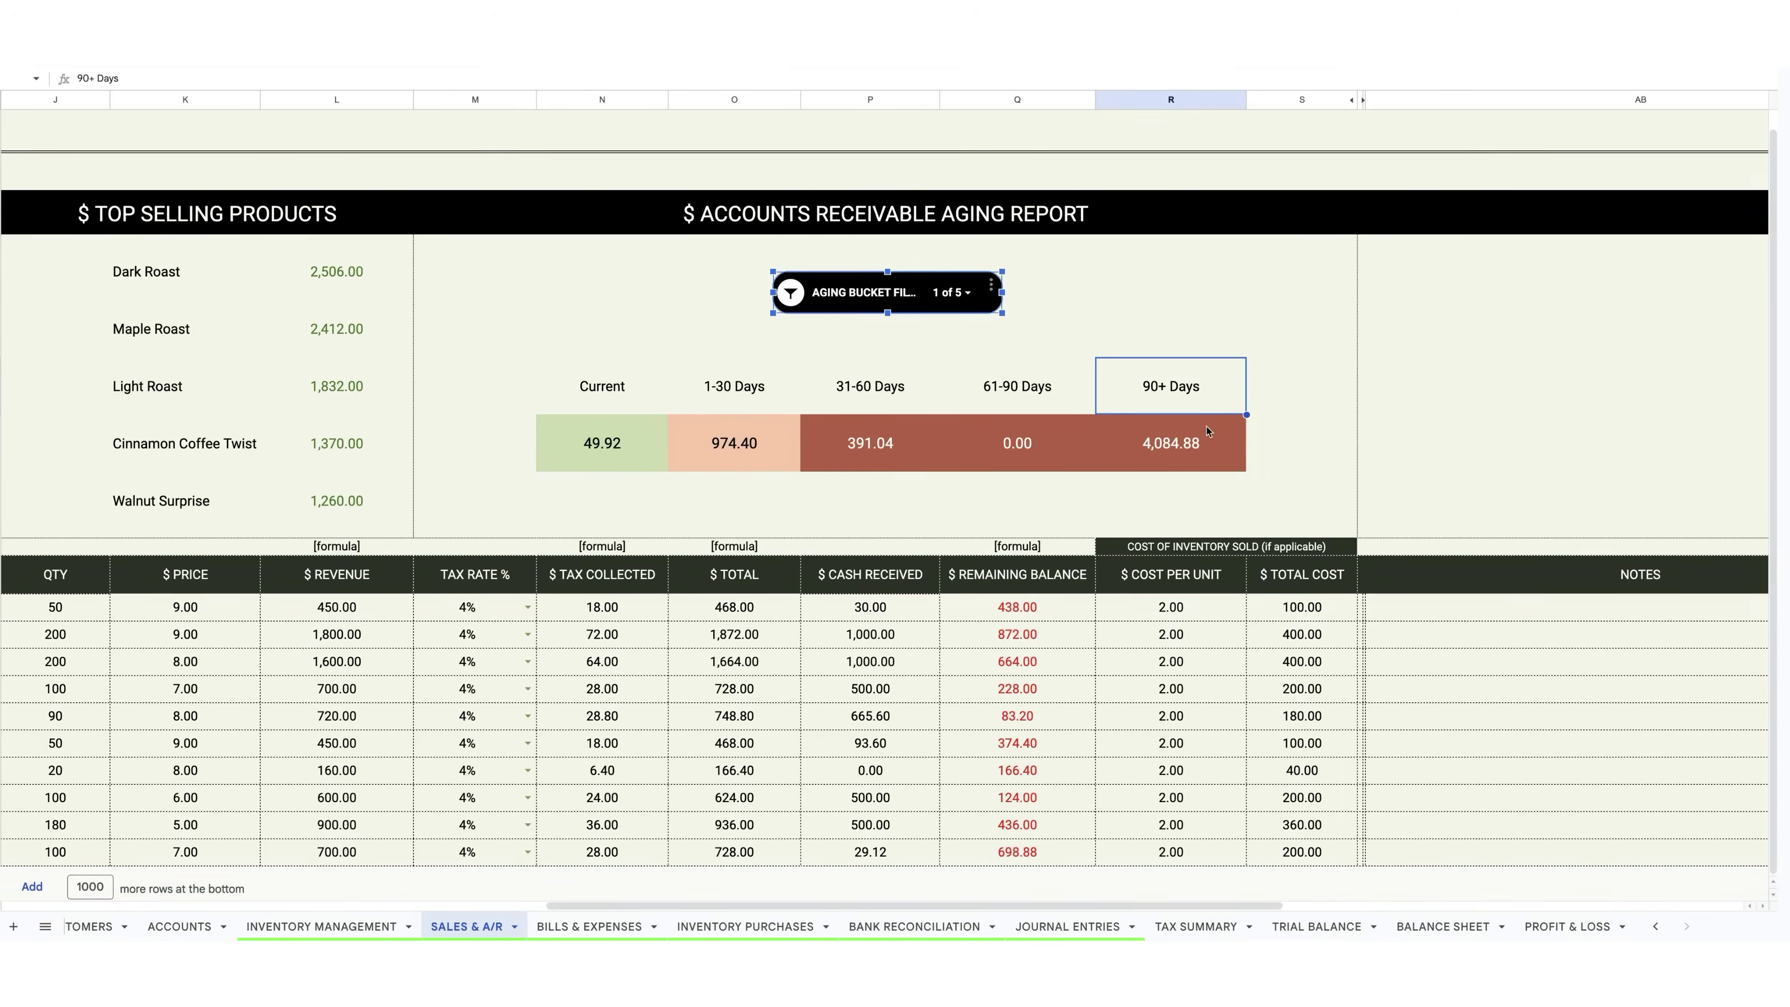
Step: Reset the aging bucket filter to include all values again
click(952, 292)
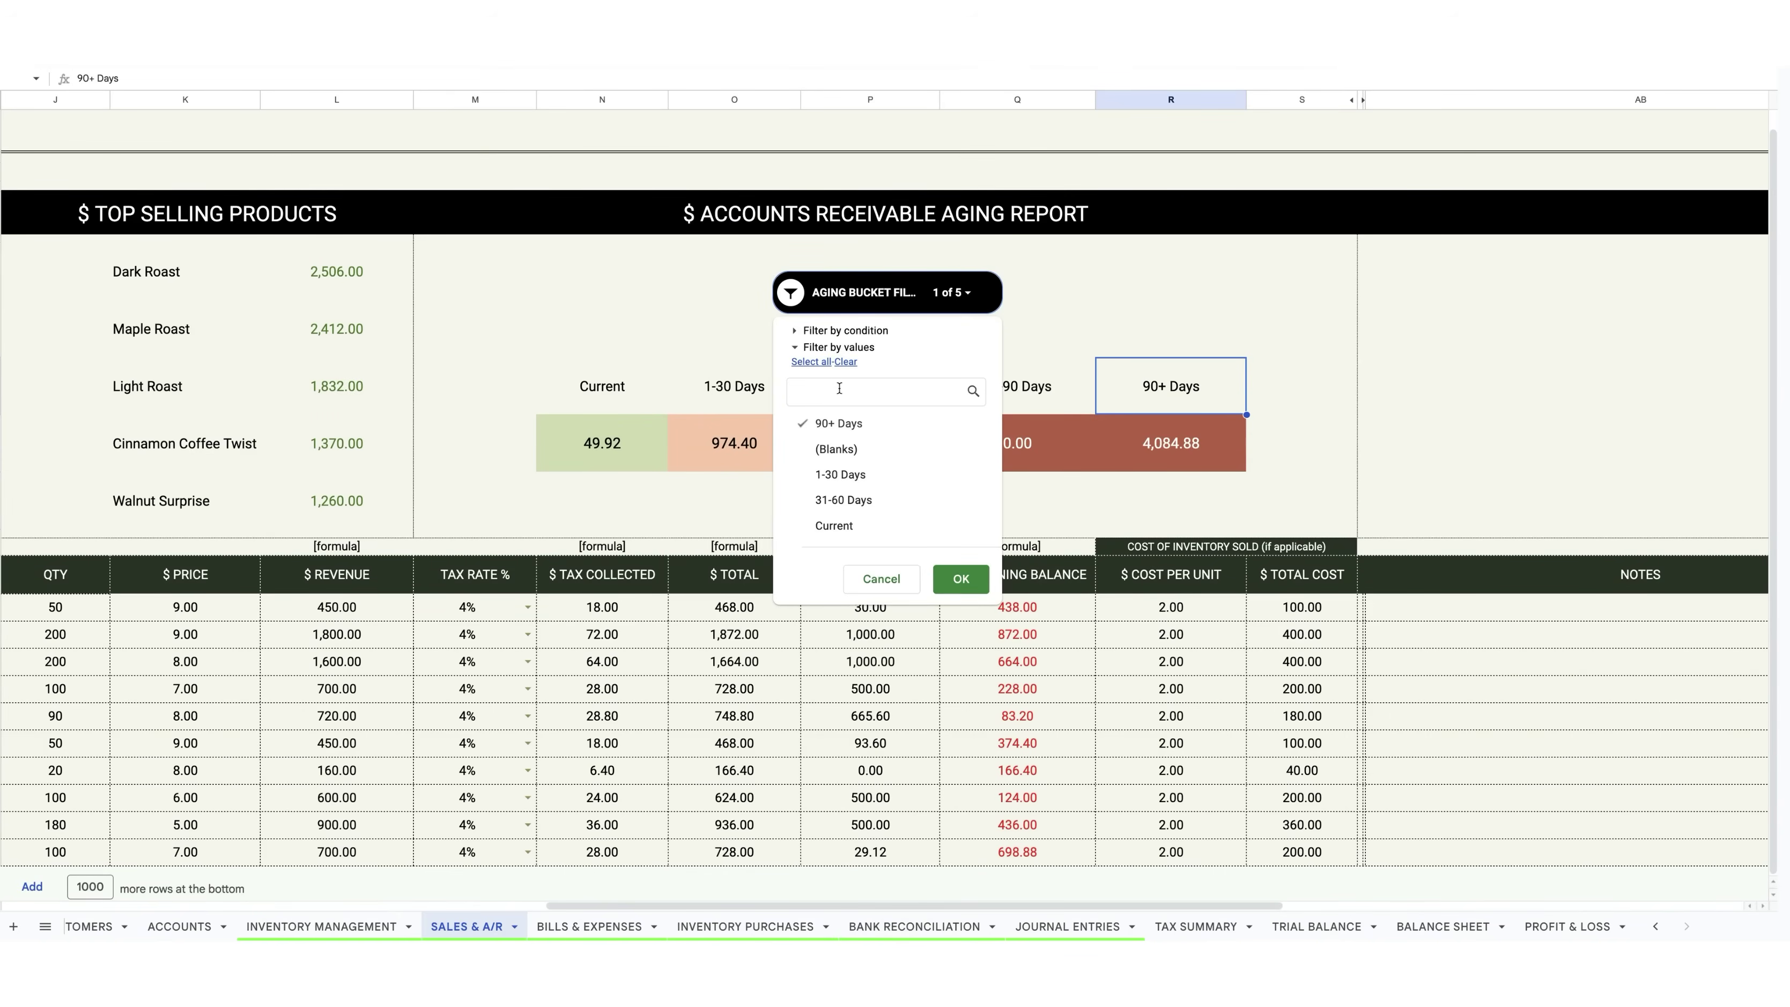
click(915, 700)
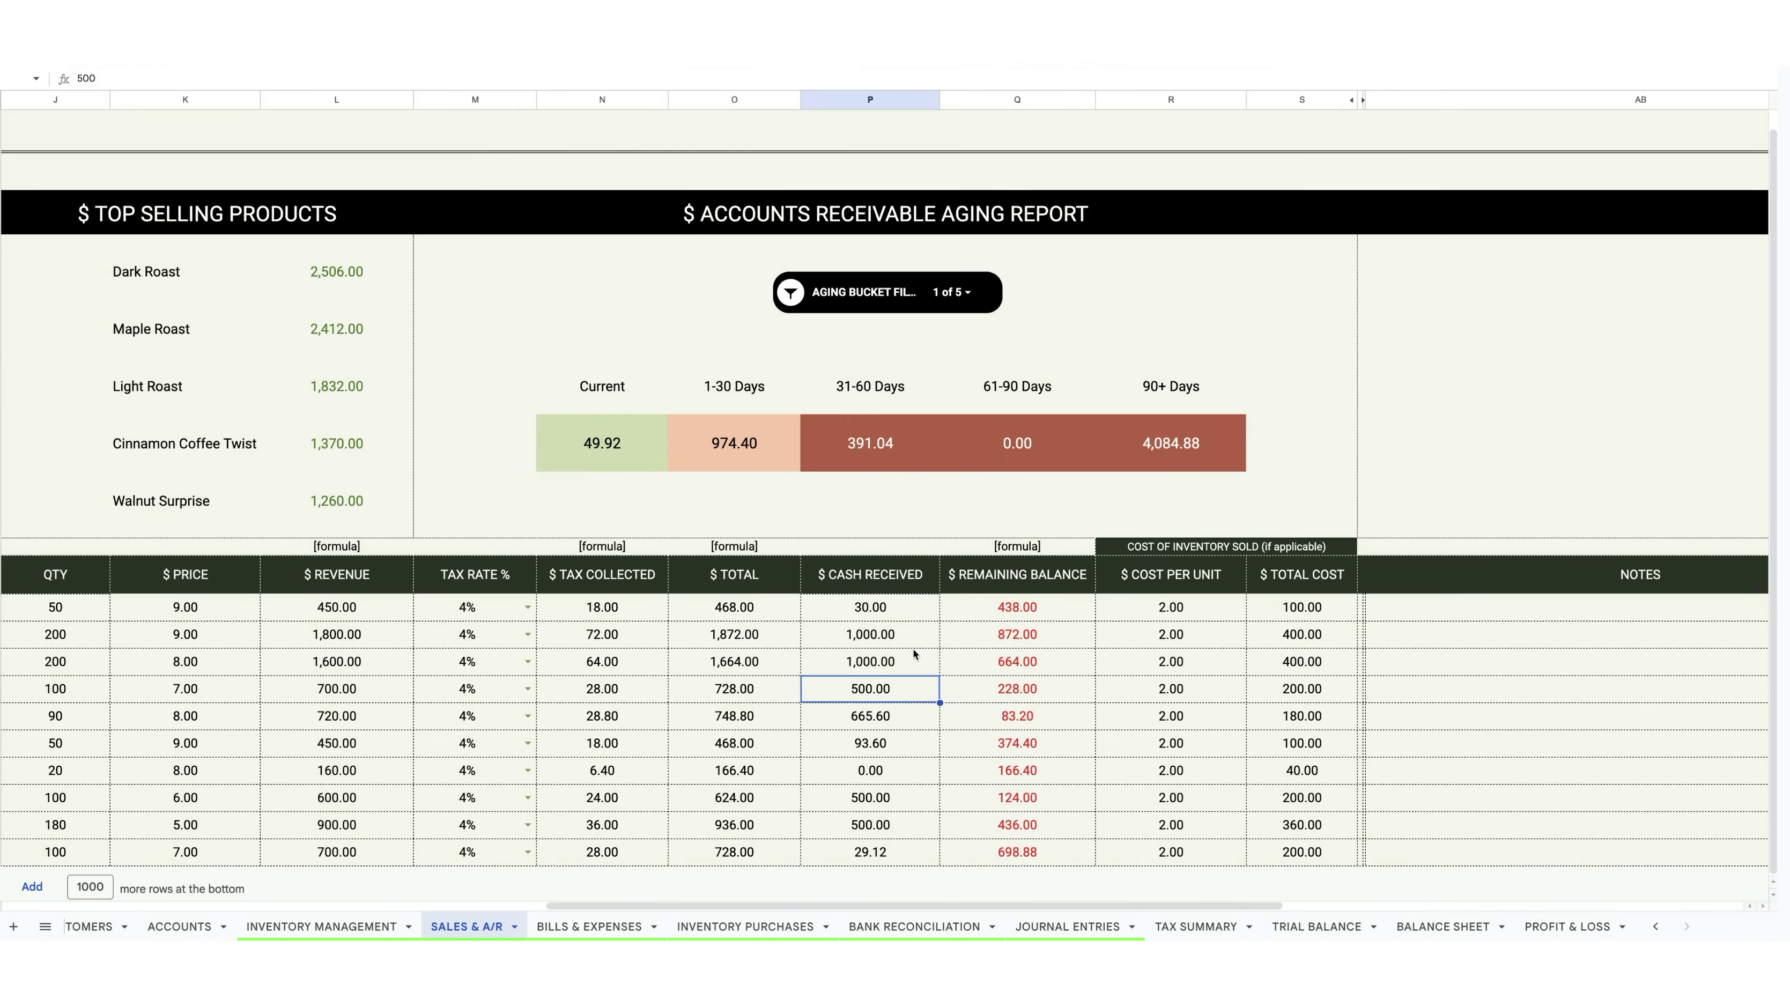
click(952, 292)
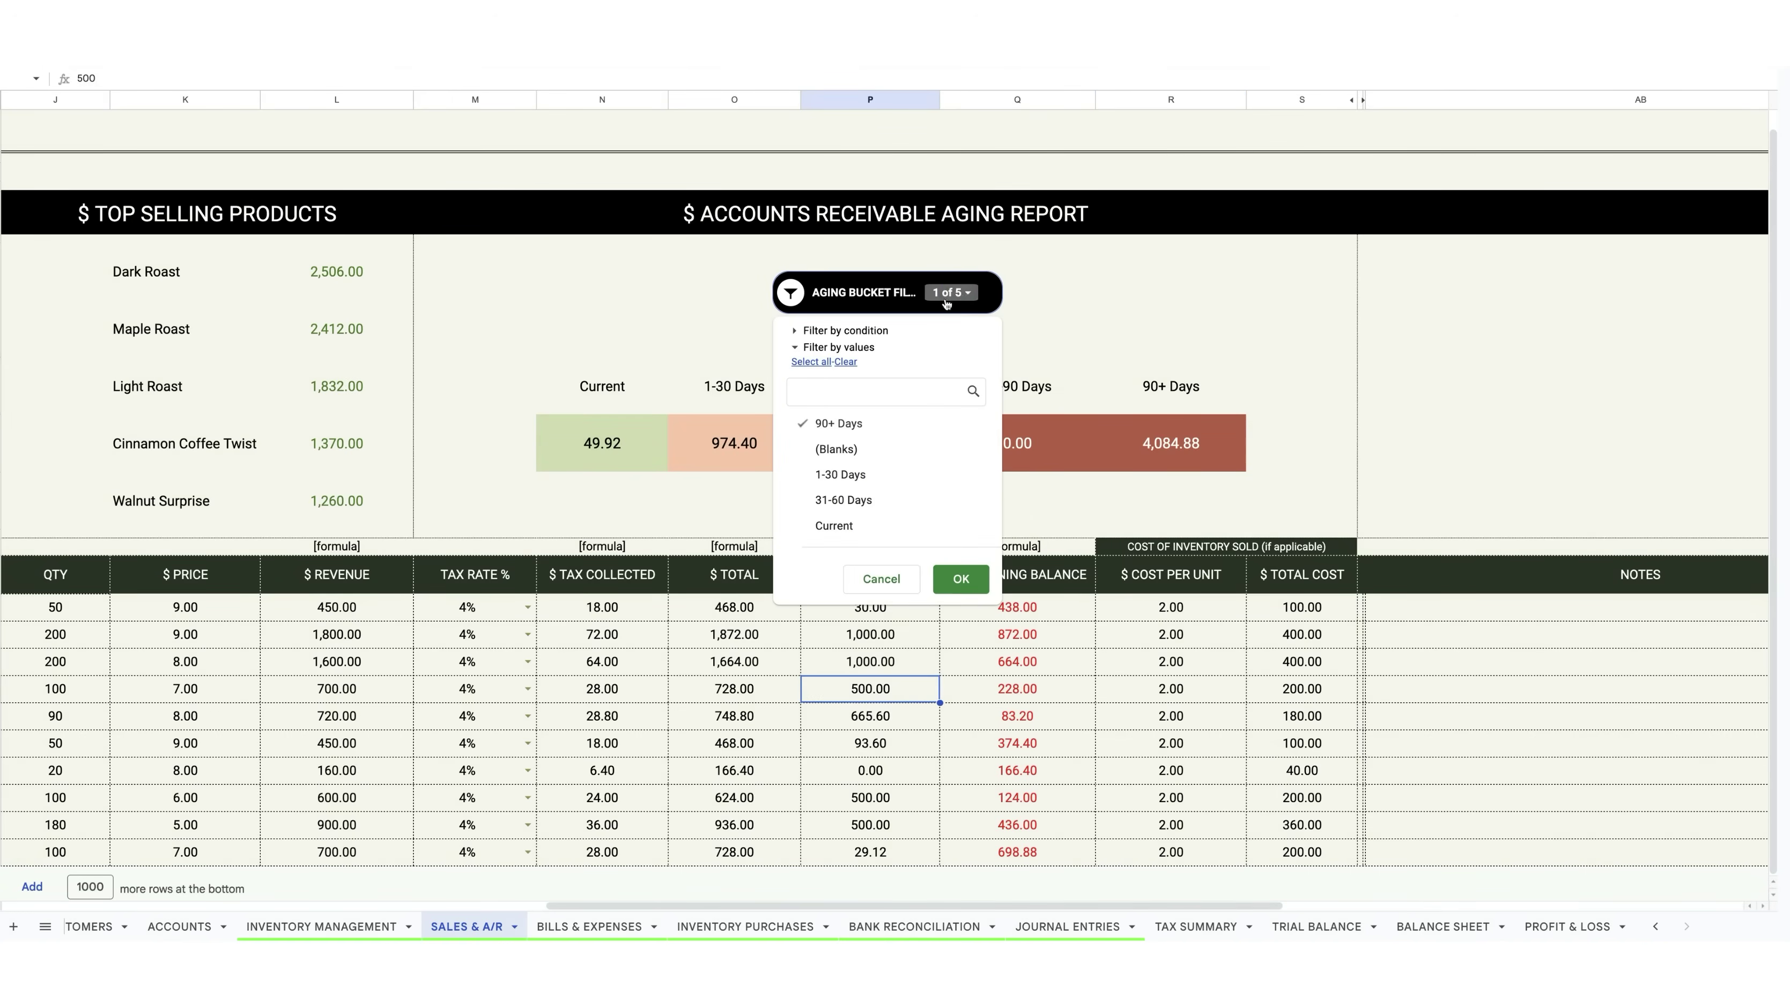
click(811, 361)
click(961, 578)
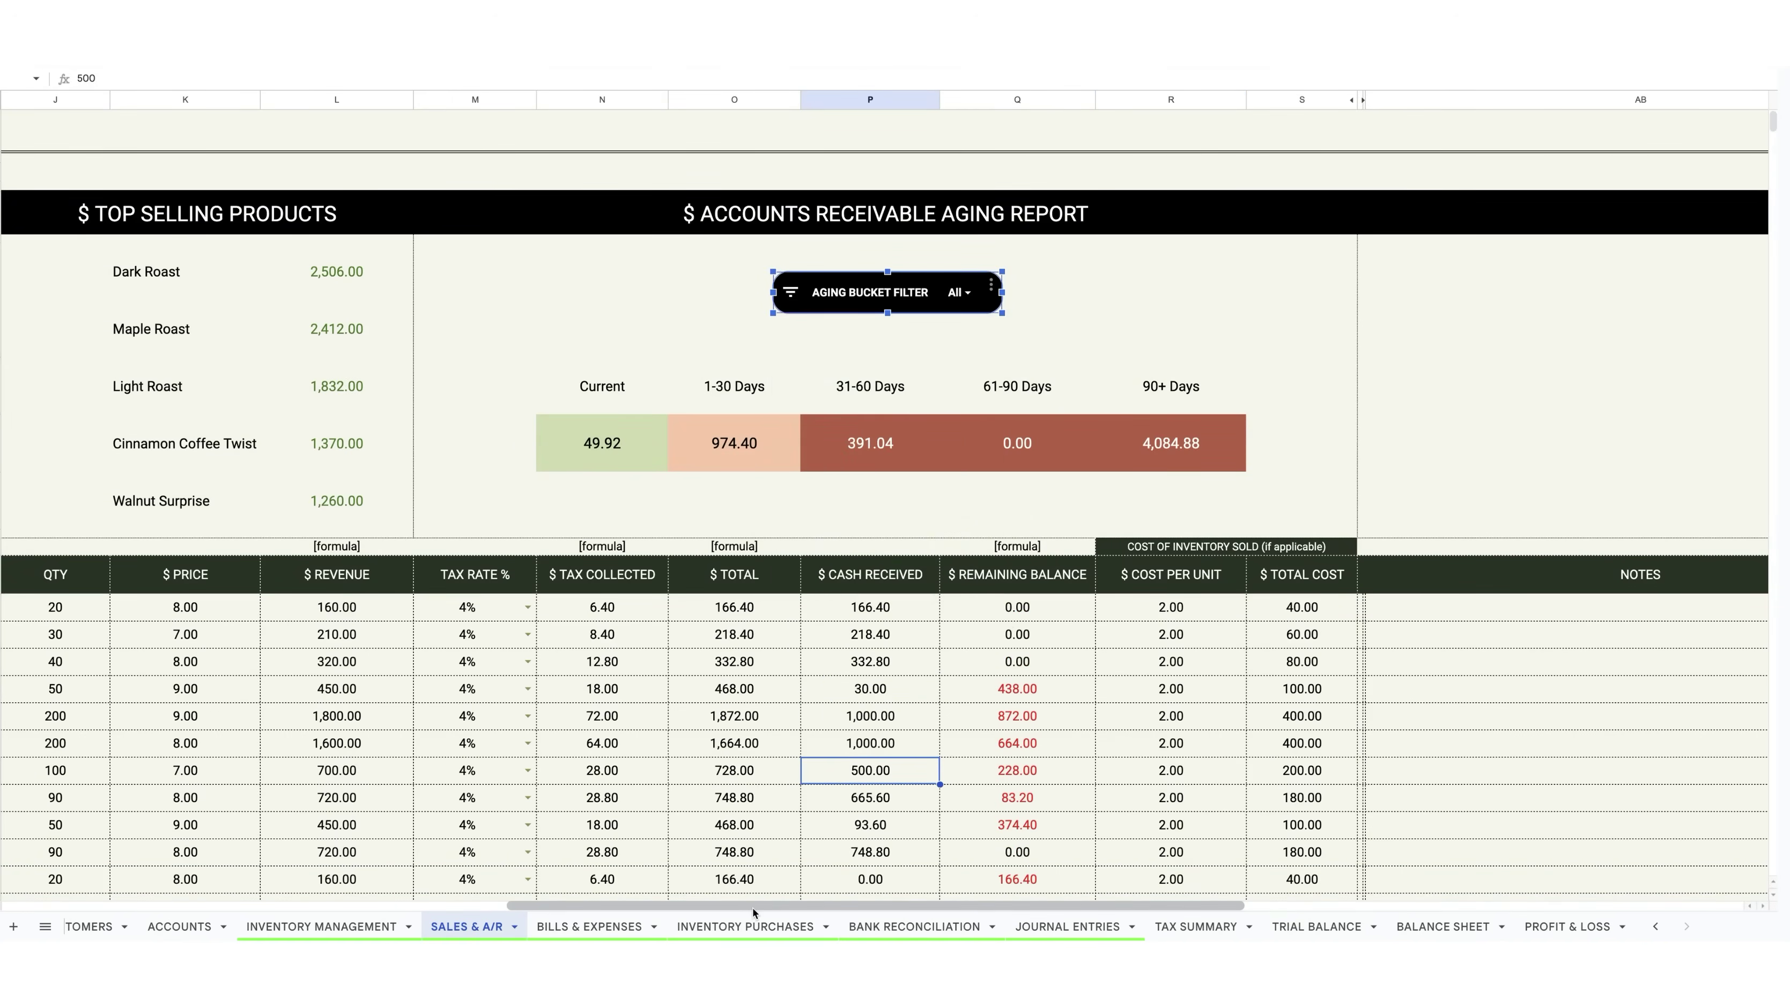
Step: Slightly narrow the total cost column, unhide the Accounting Impact columns T to X, and select the note above them
drag(819, 908, 1011, 908)
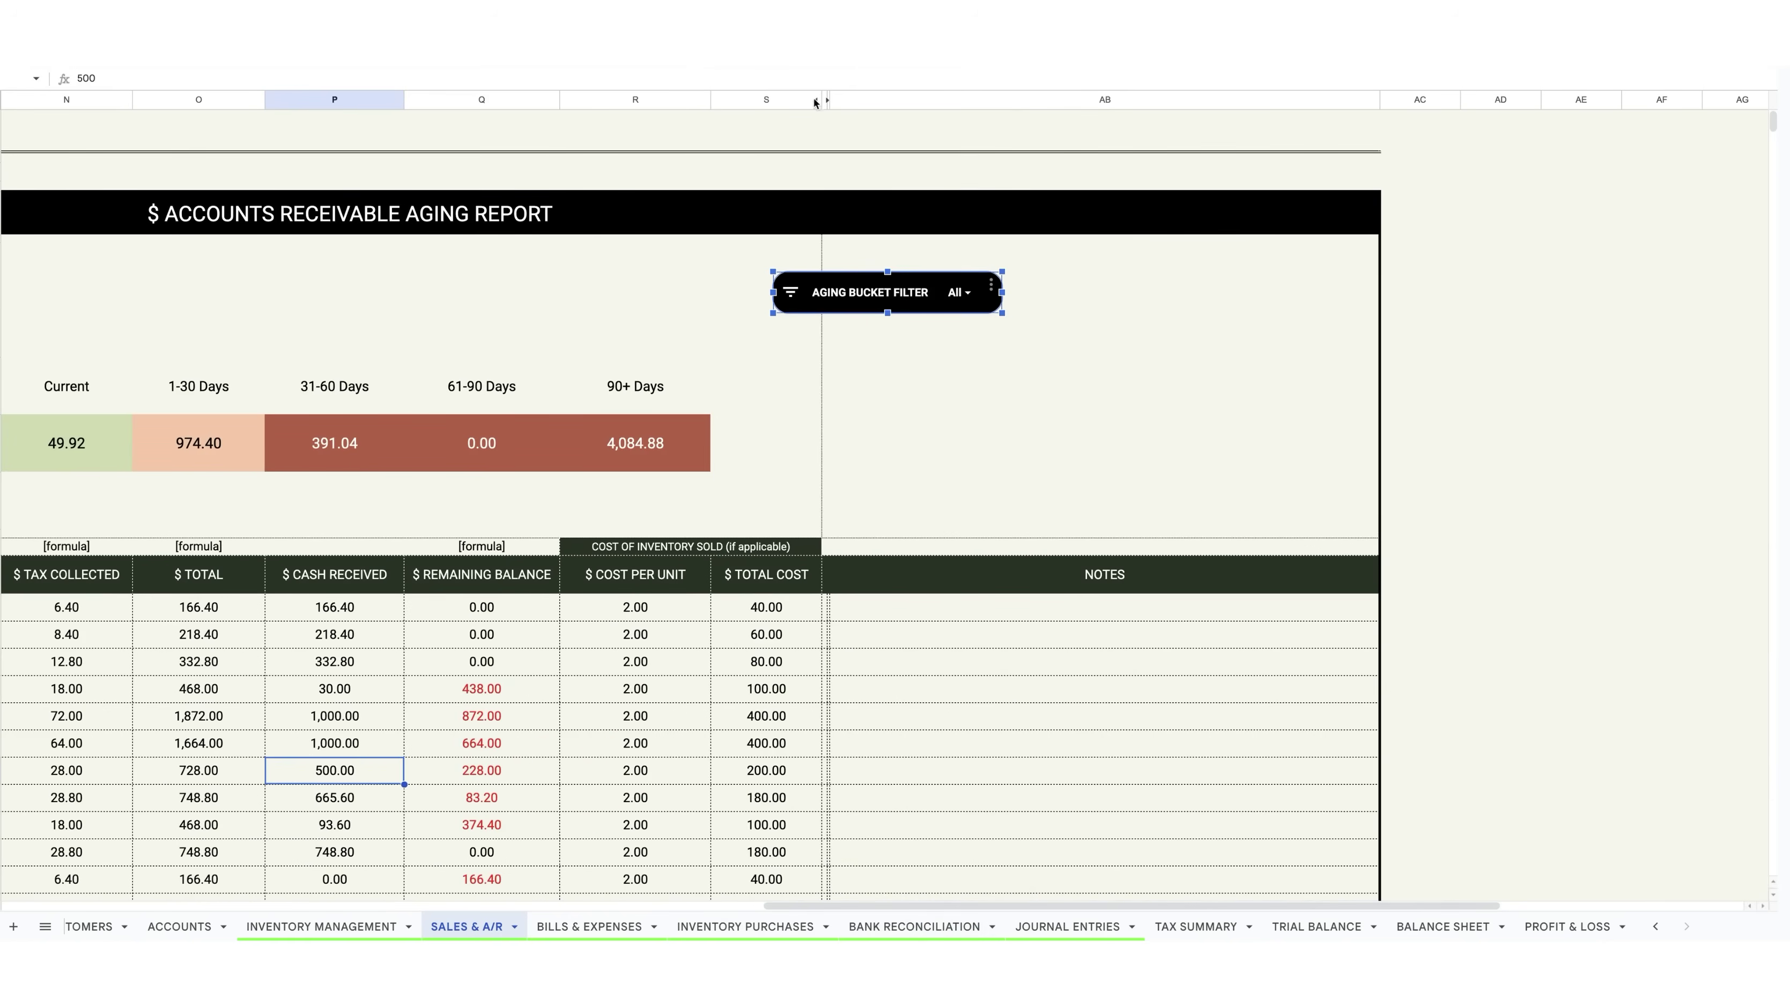
click(931, 408)
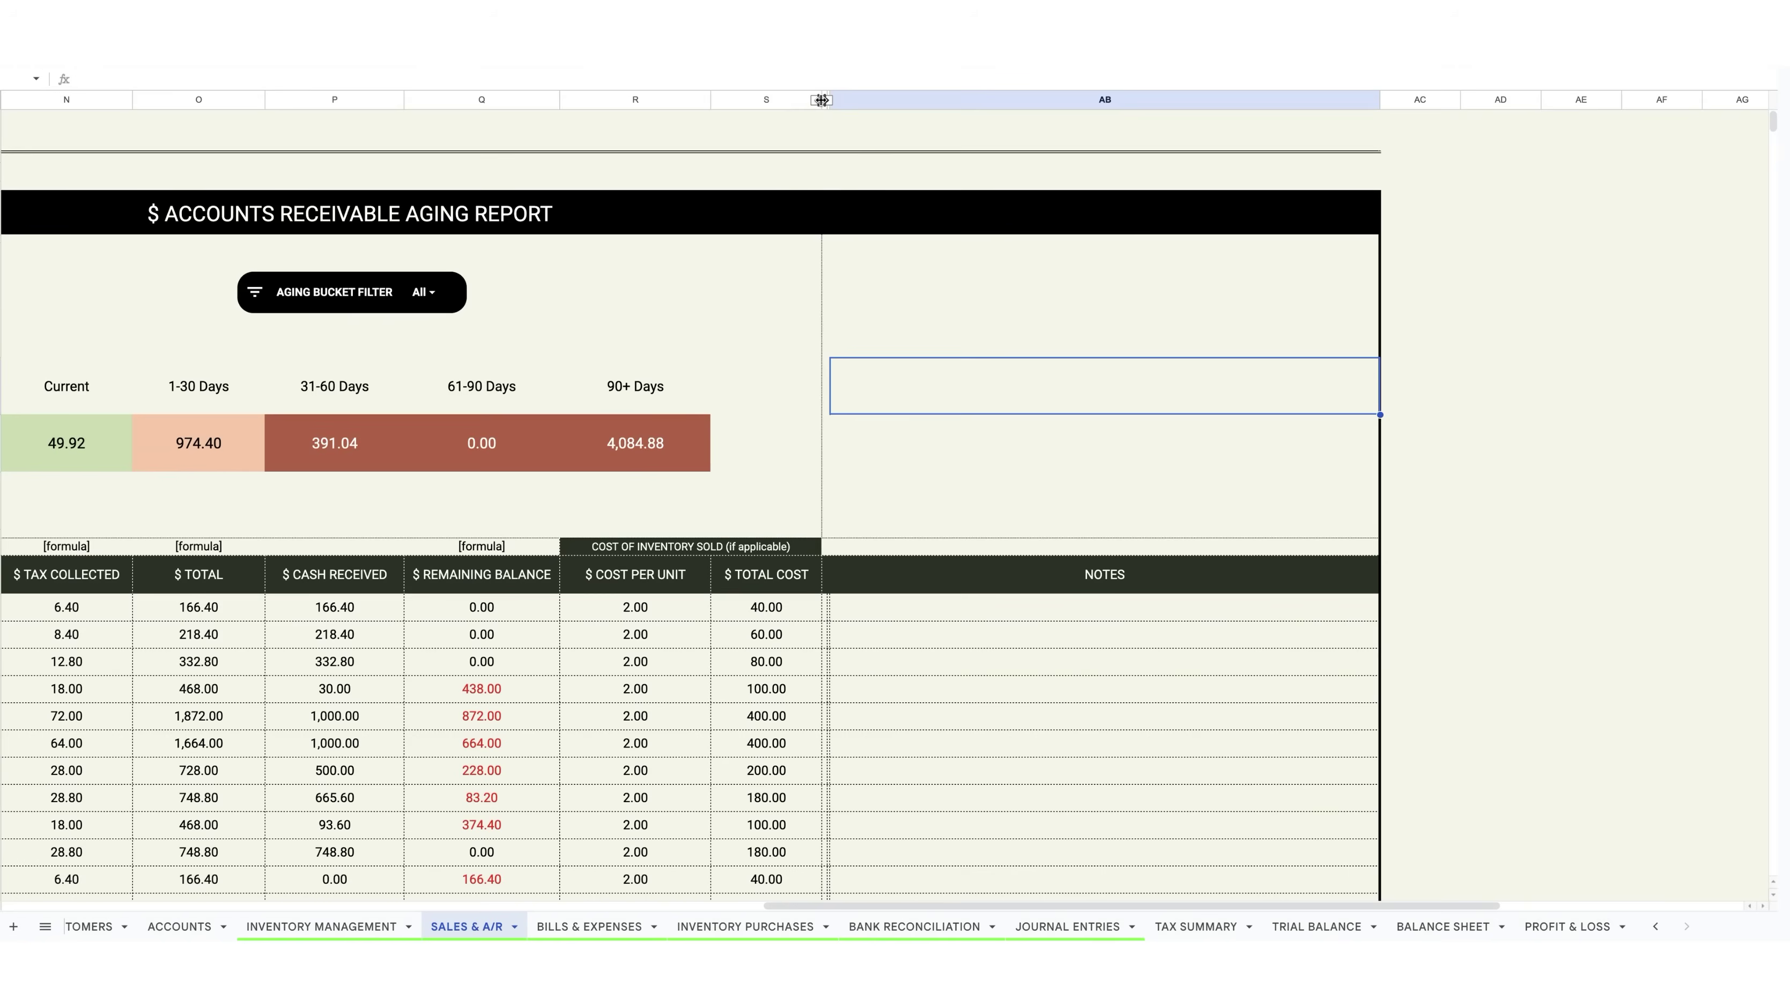
drag(822, 100, 804, 99)
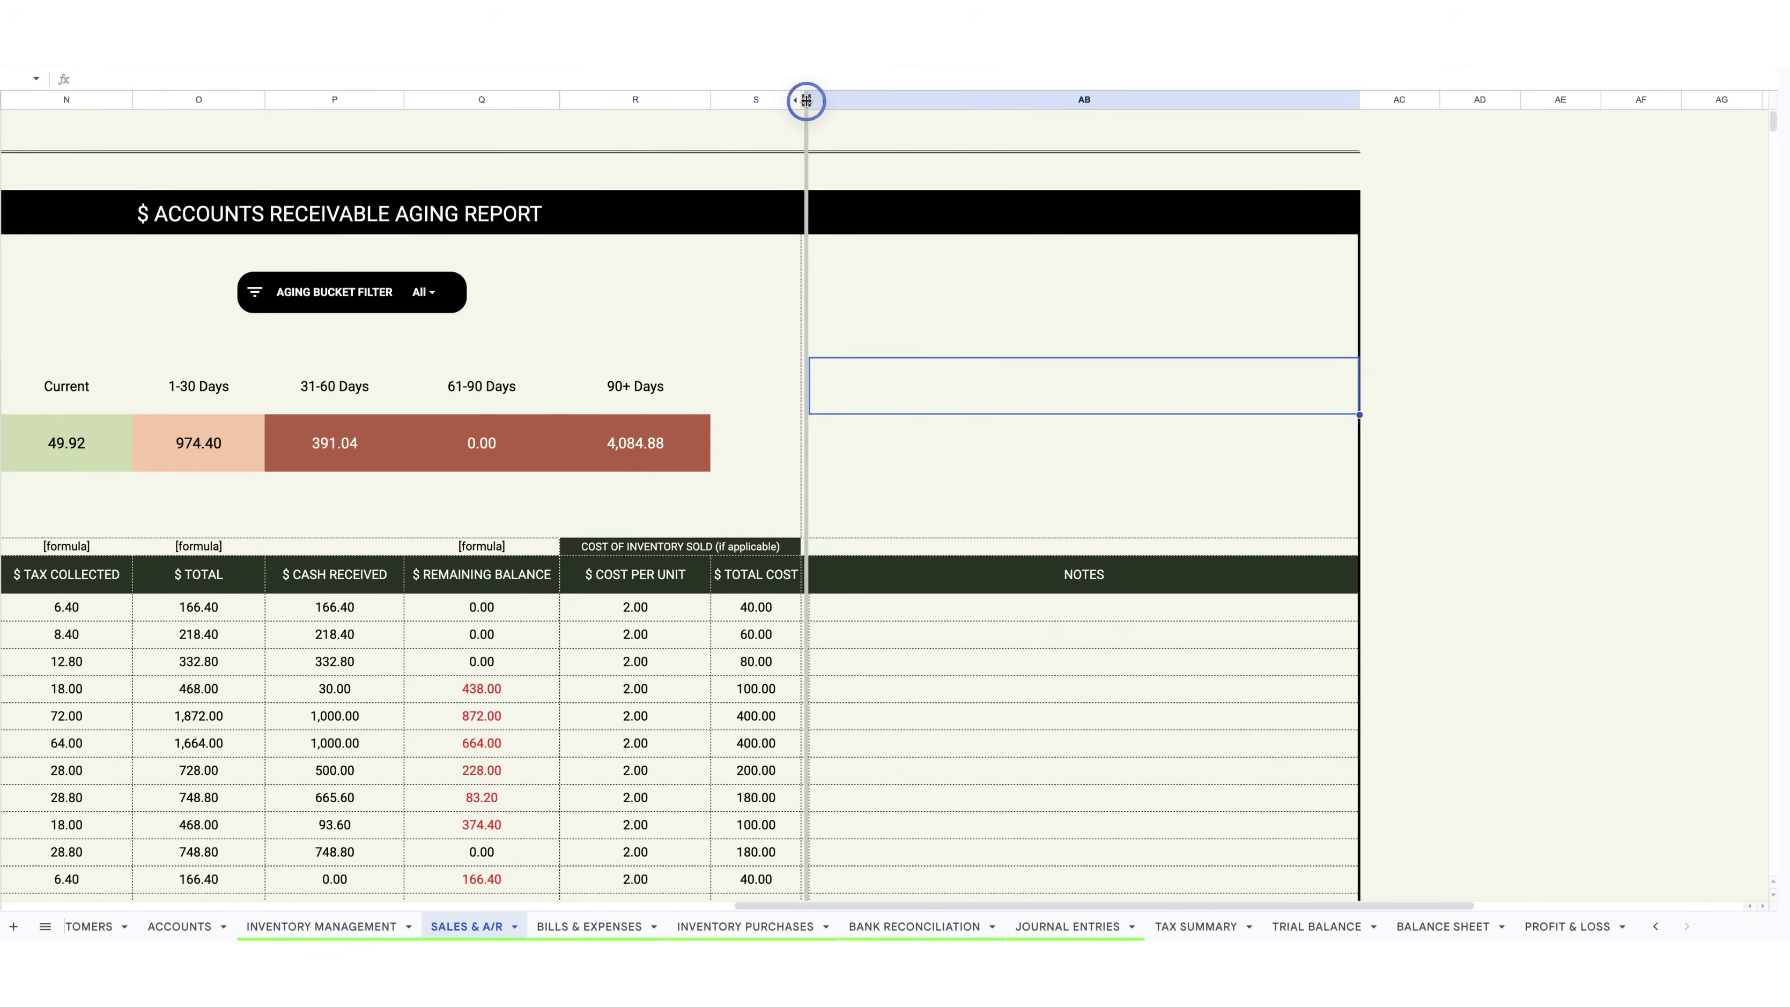
click(795, 99)
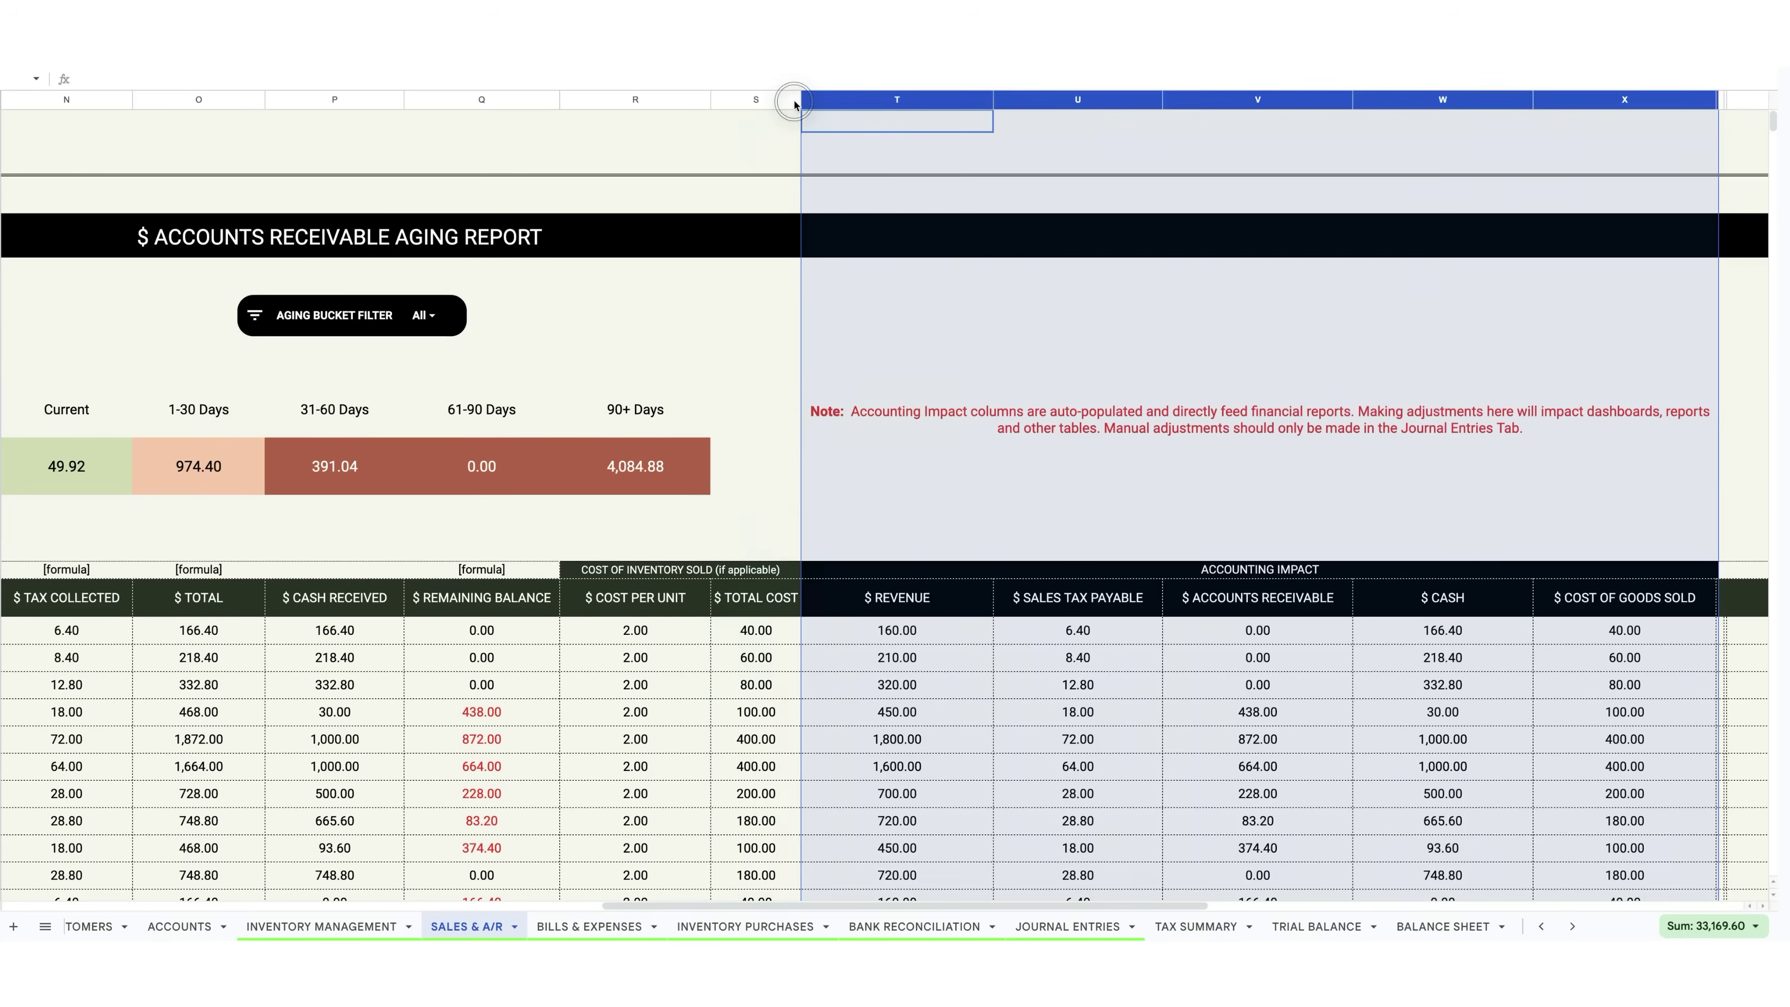
click(1049, 398)
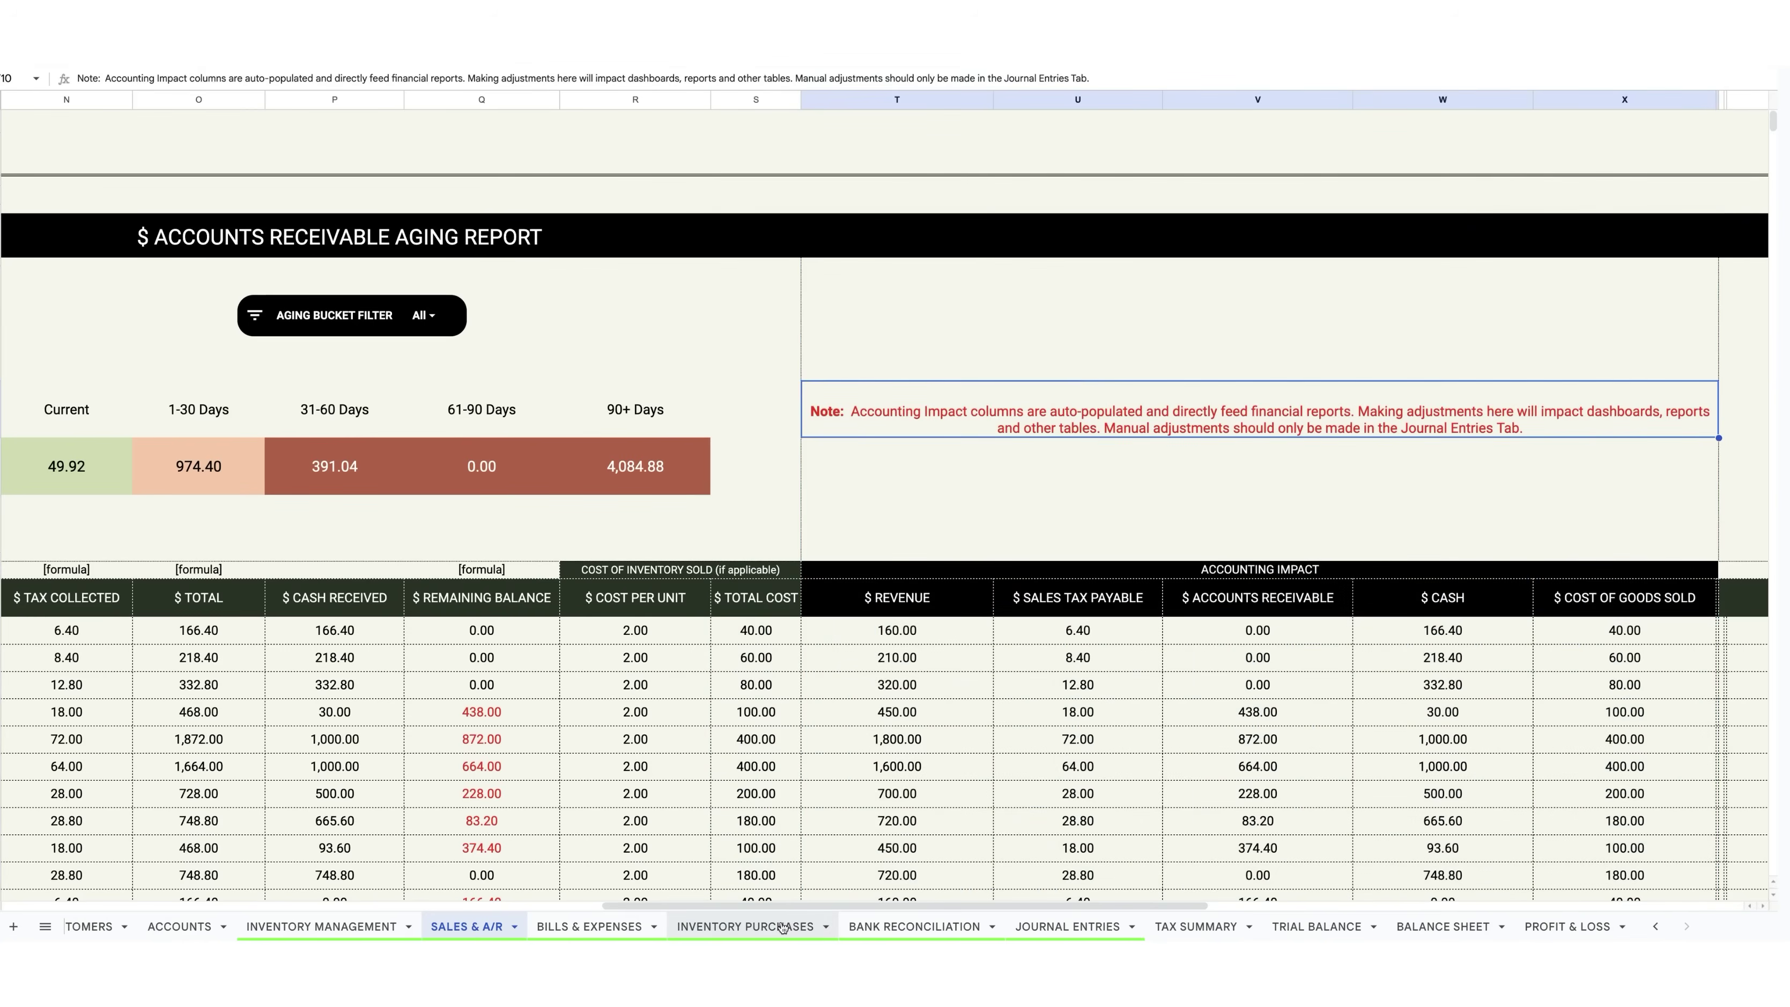
Step: Inspect the first sale's Accounting Impact formulas for revenue, sales tax payable, accounts receivable, cash and cost of goods sold, and reread the note
drag(786, 907, 944, 910)
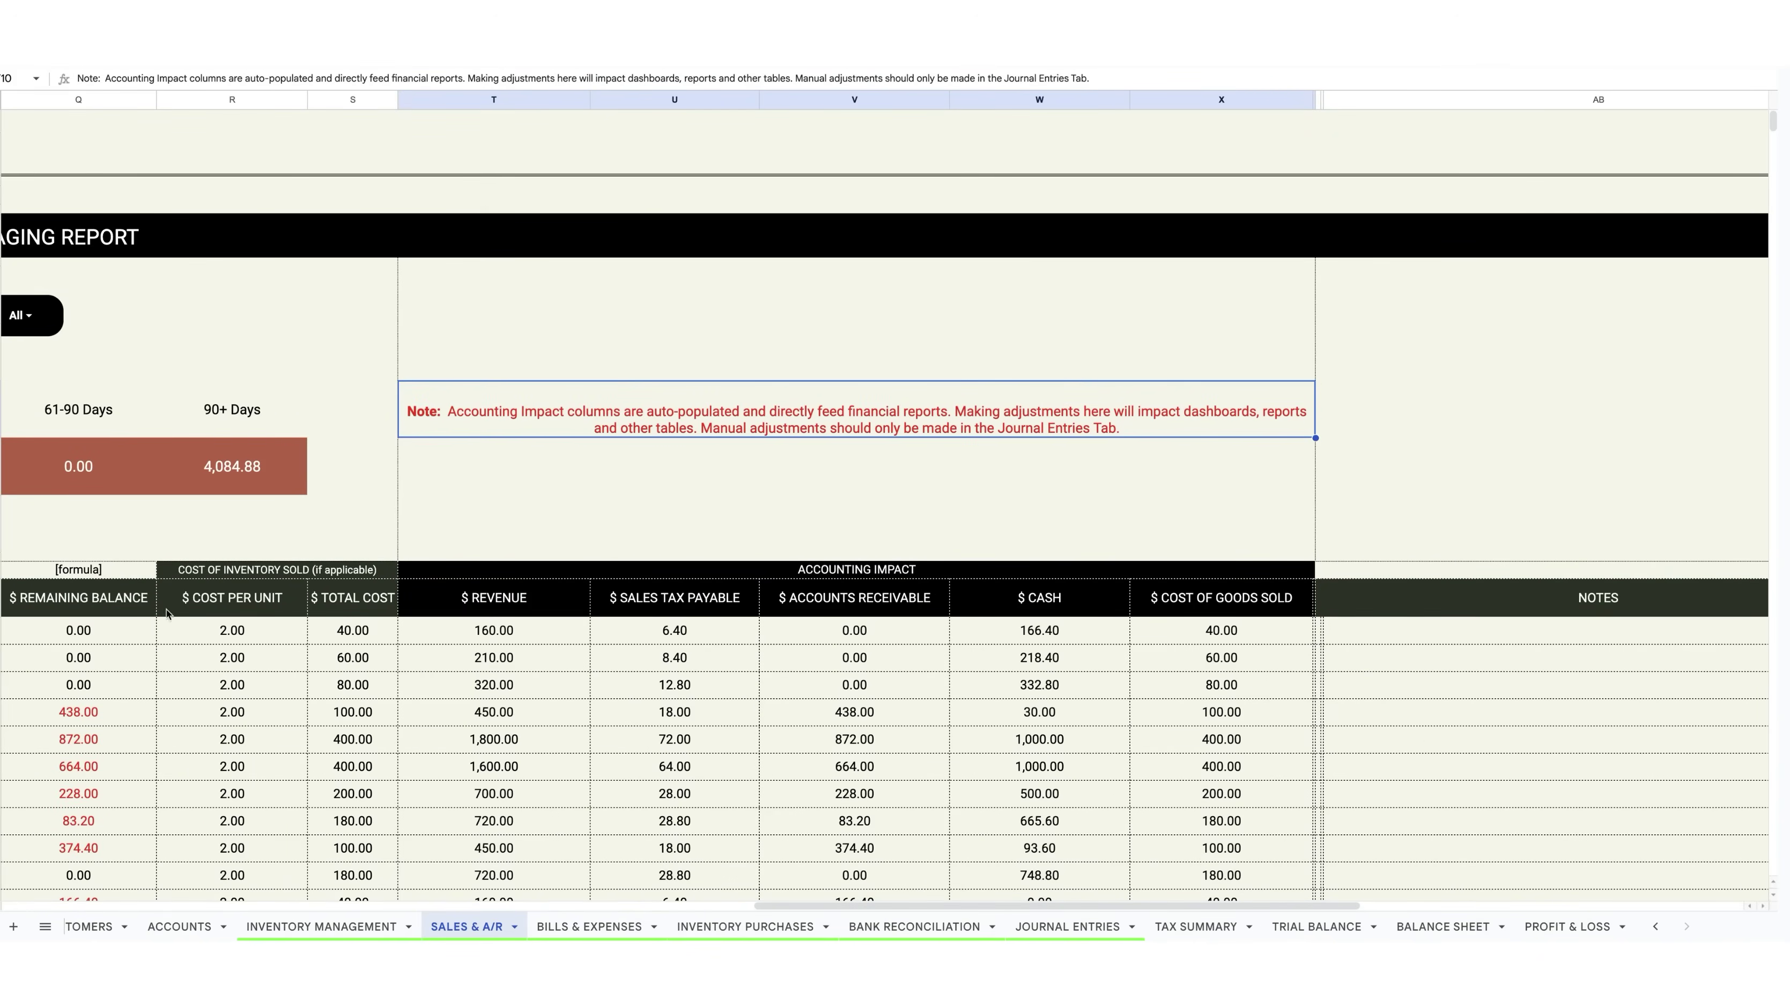
scroll(315, 683, down, 3)
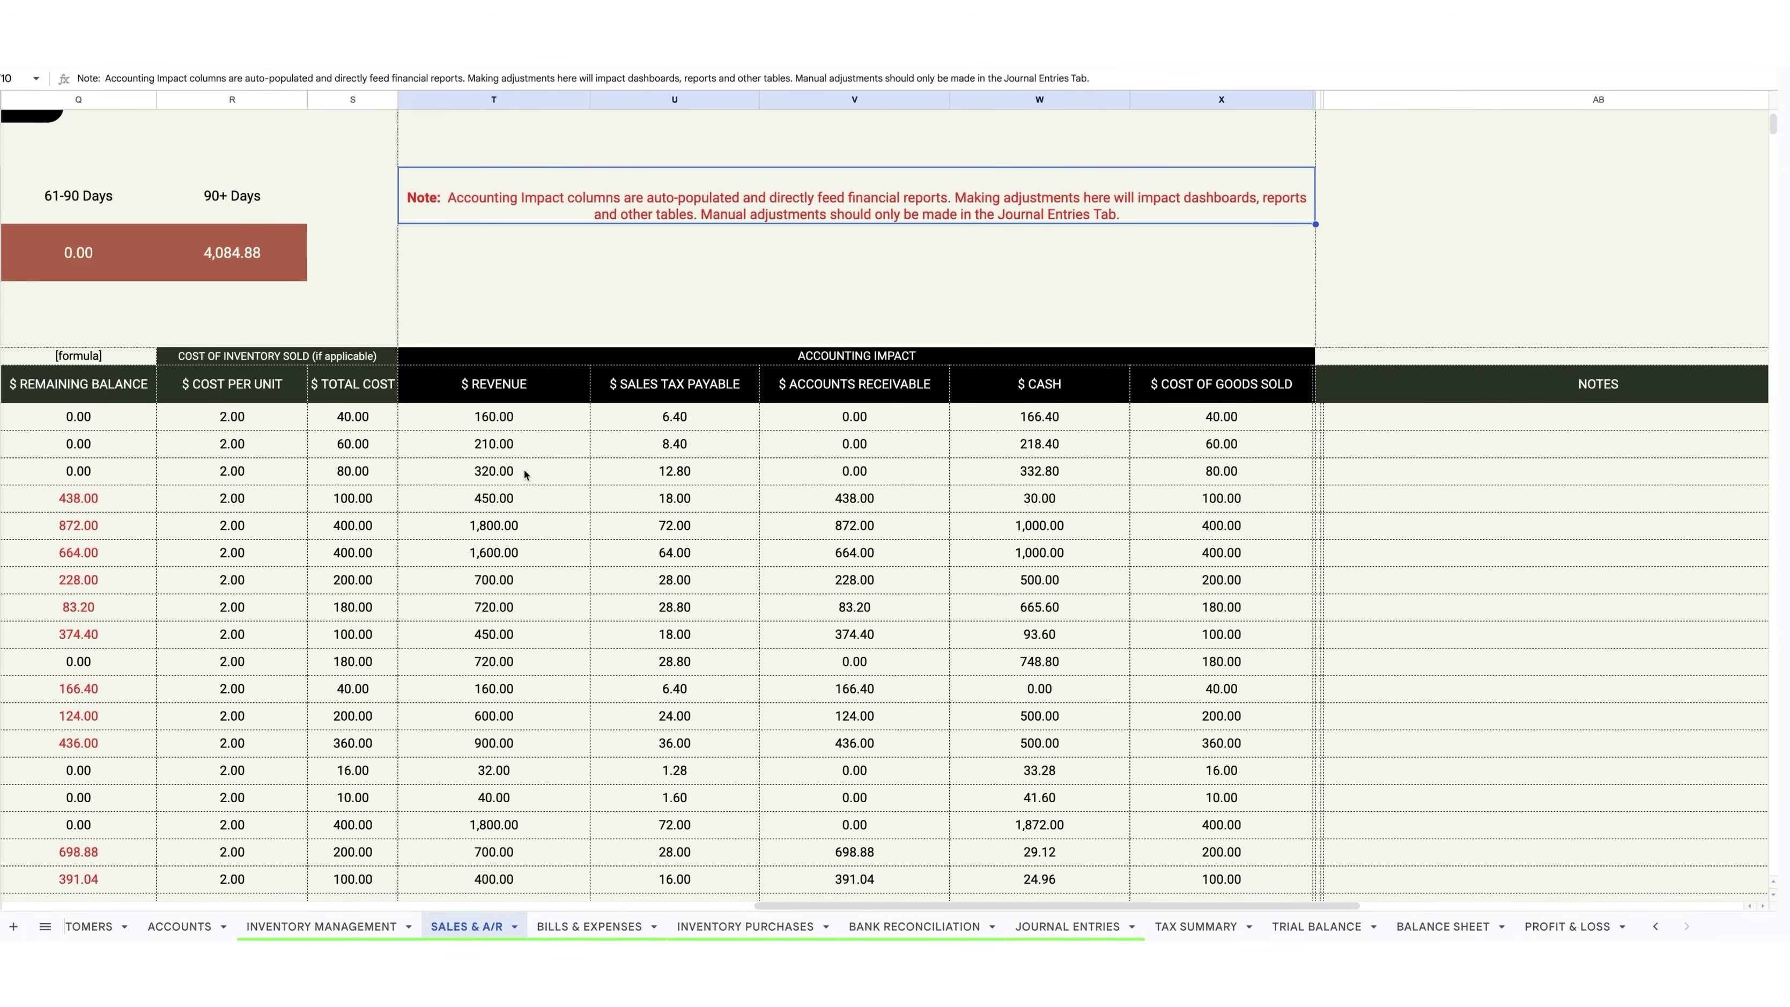
click(505, 419)
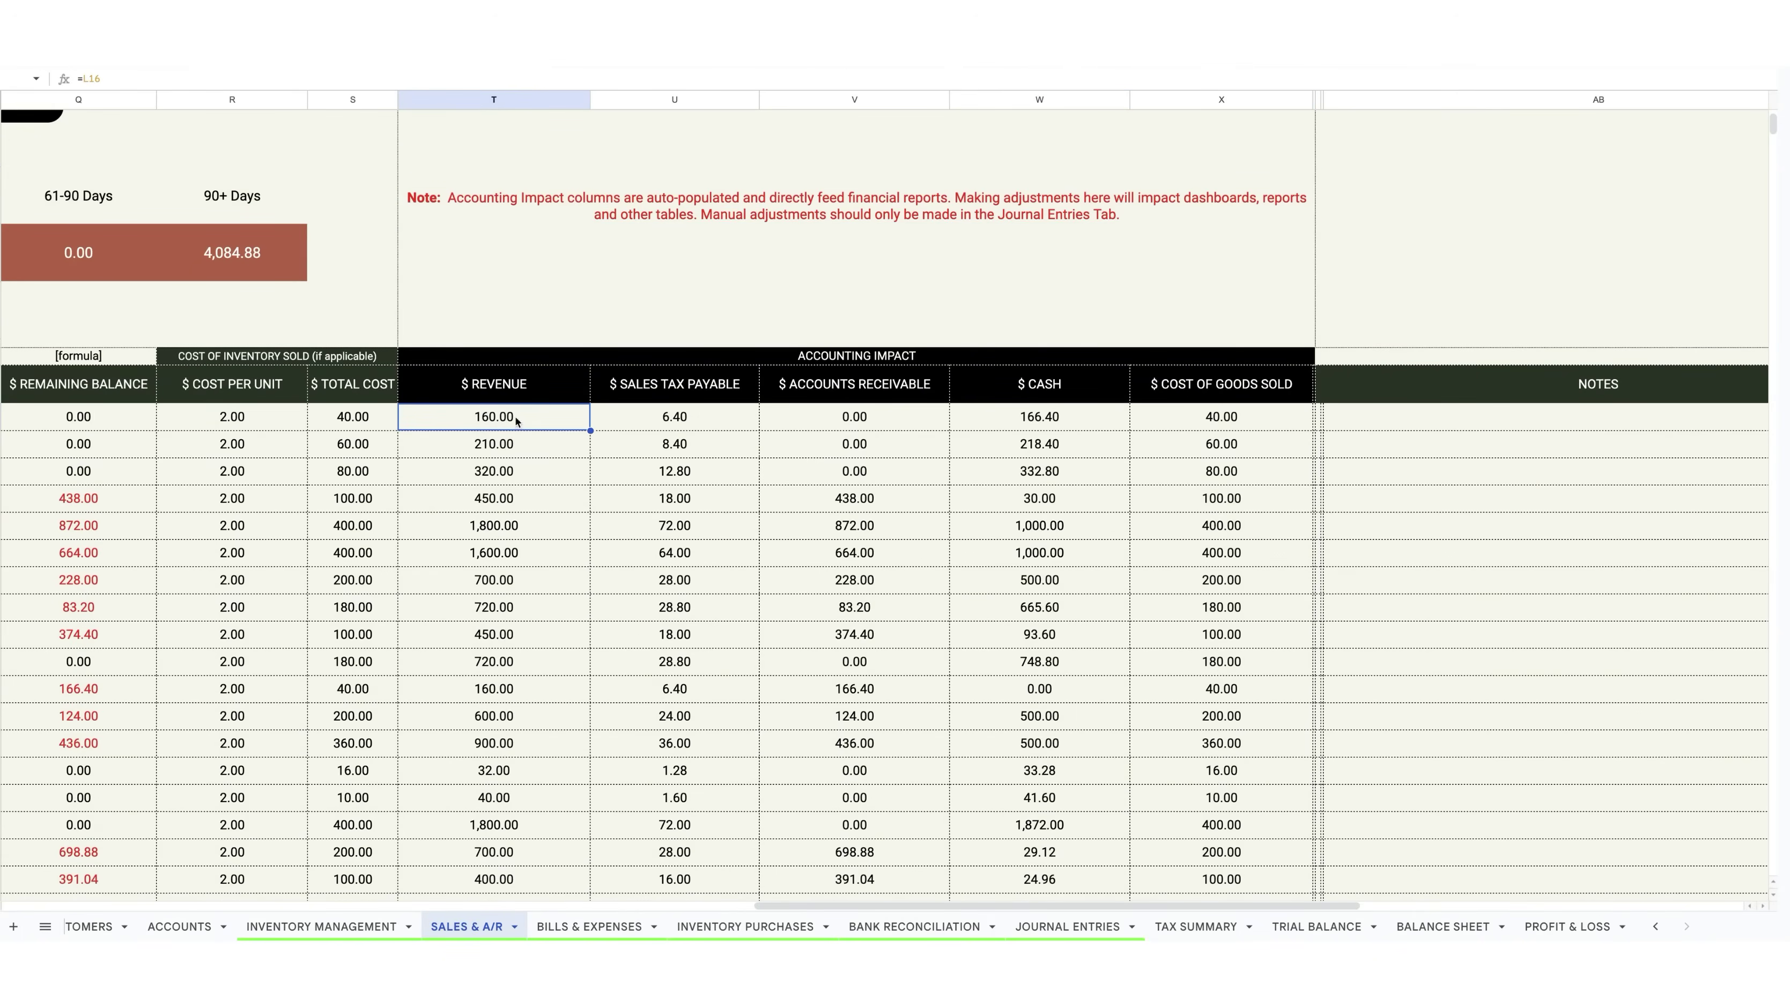
click(669, 423)
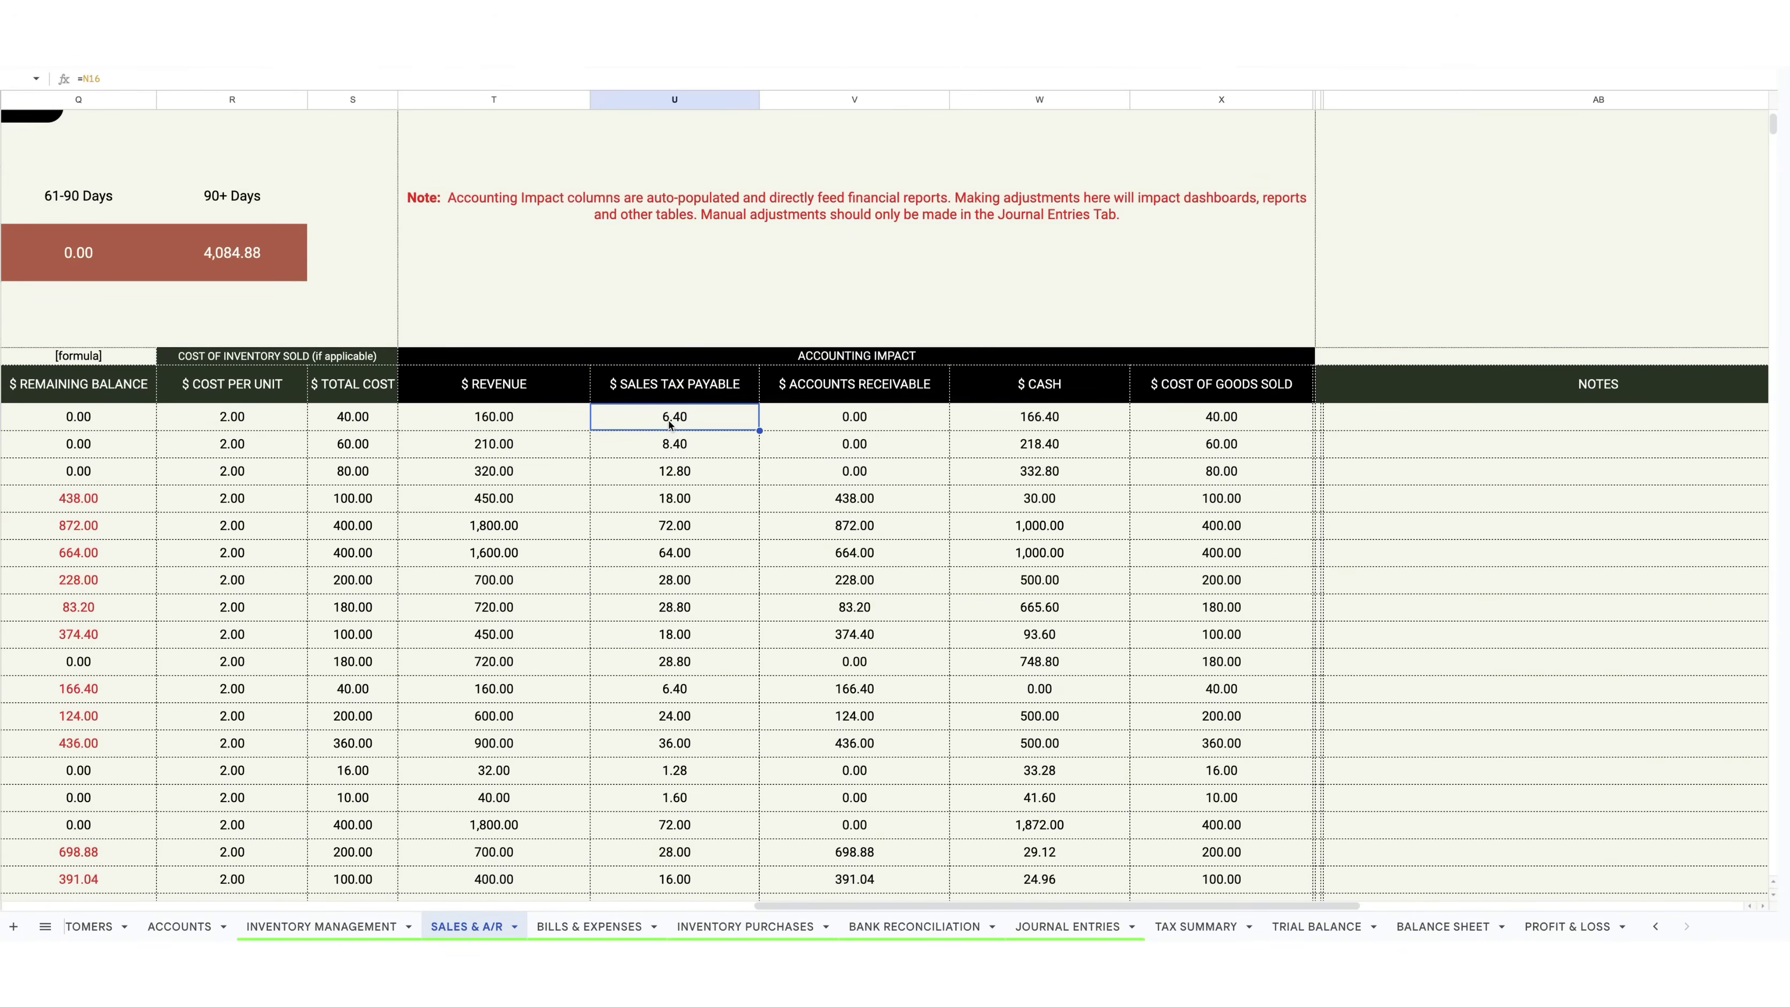
click(852, 419)
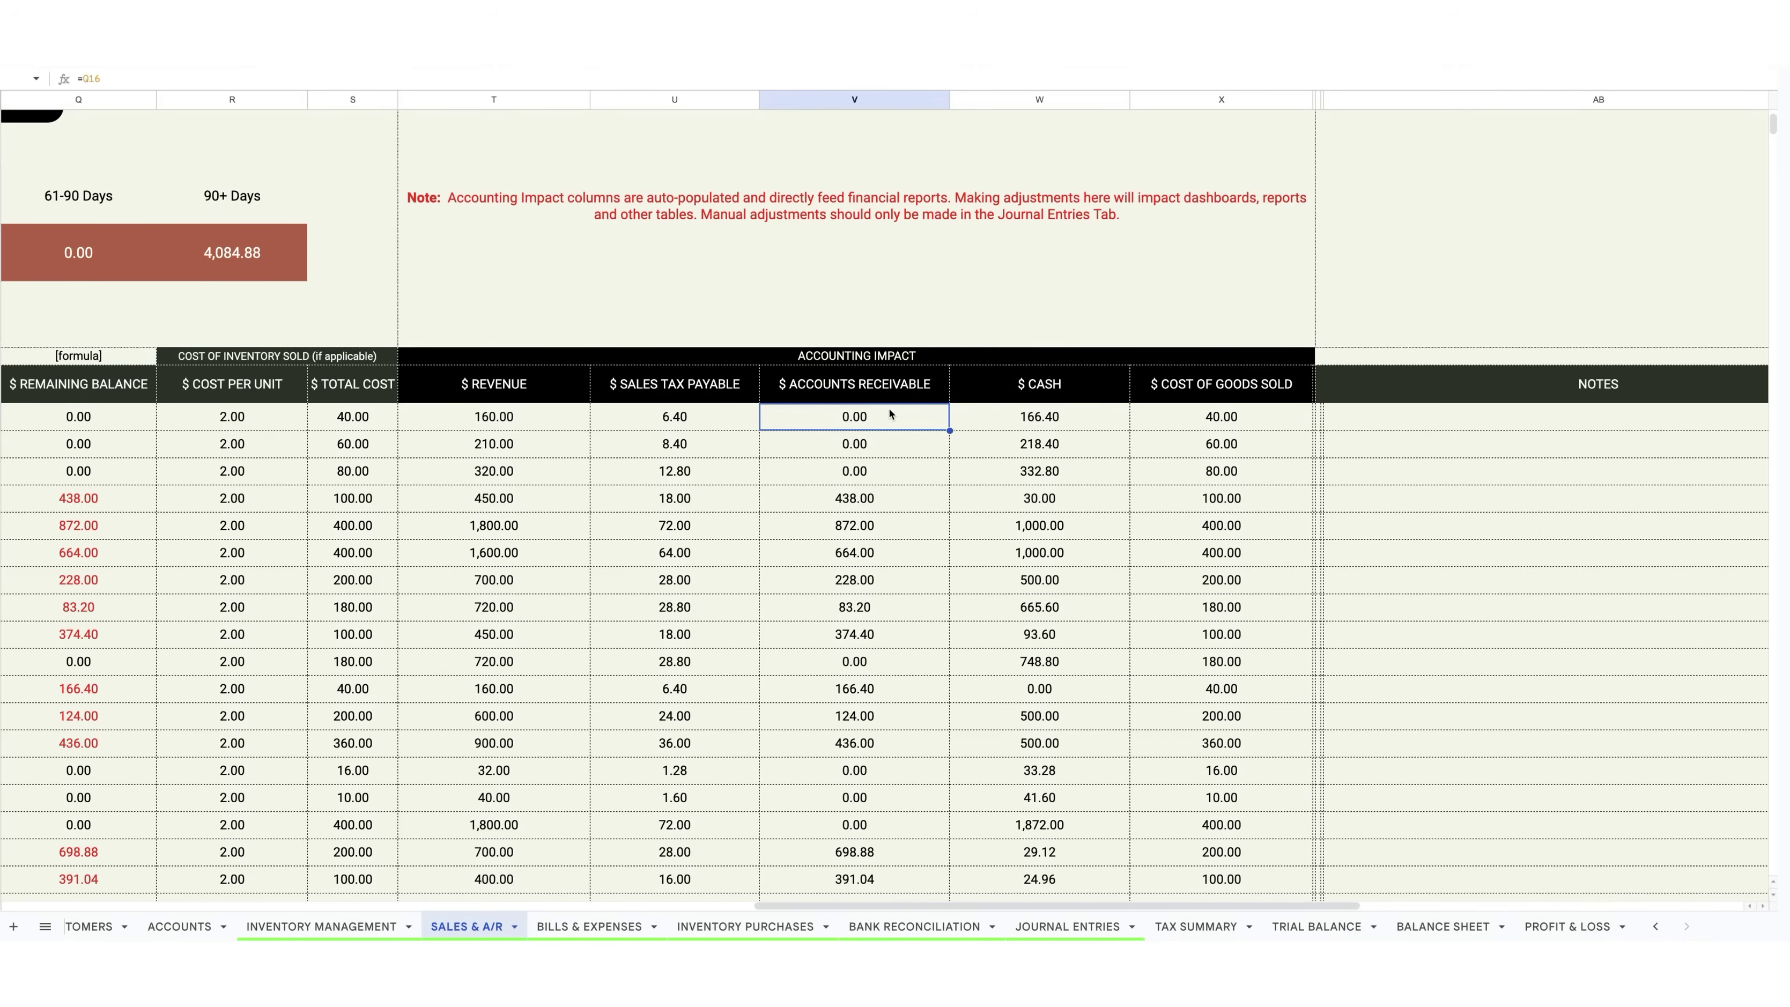
click(1016, 420)
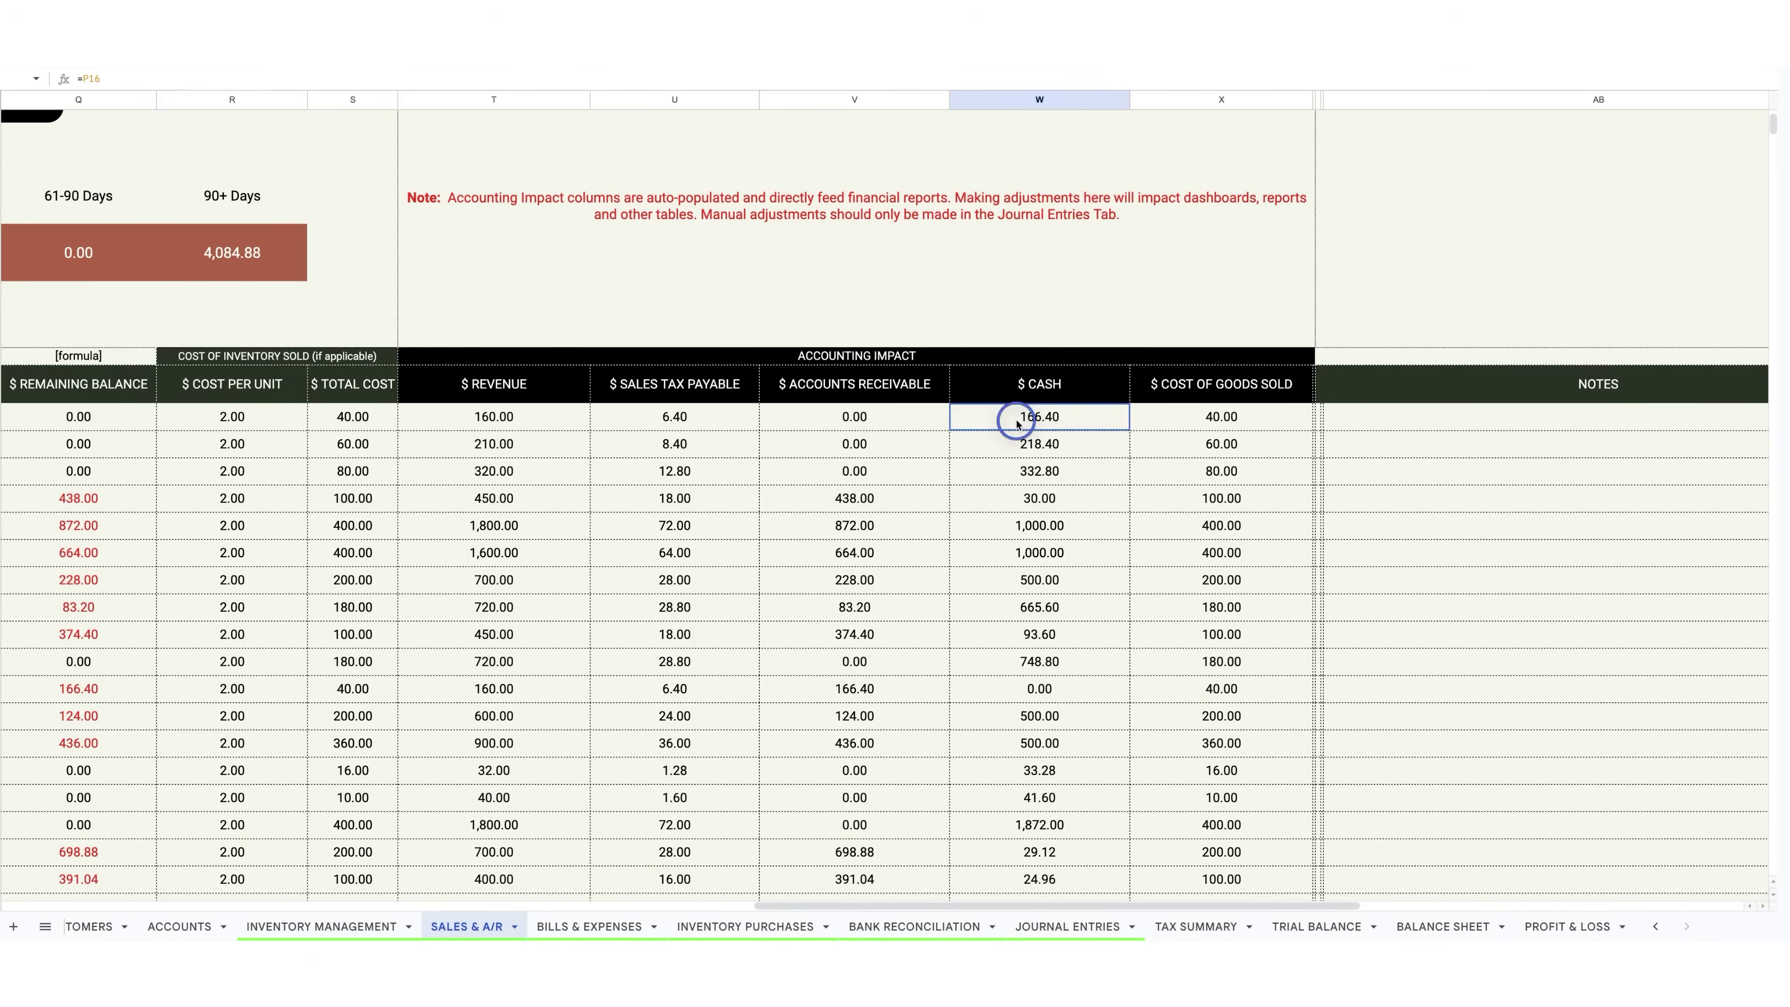
click(1215, 428)
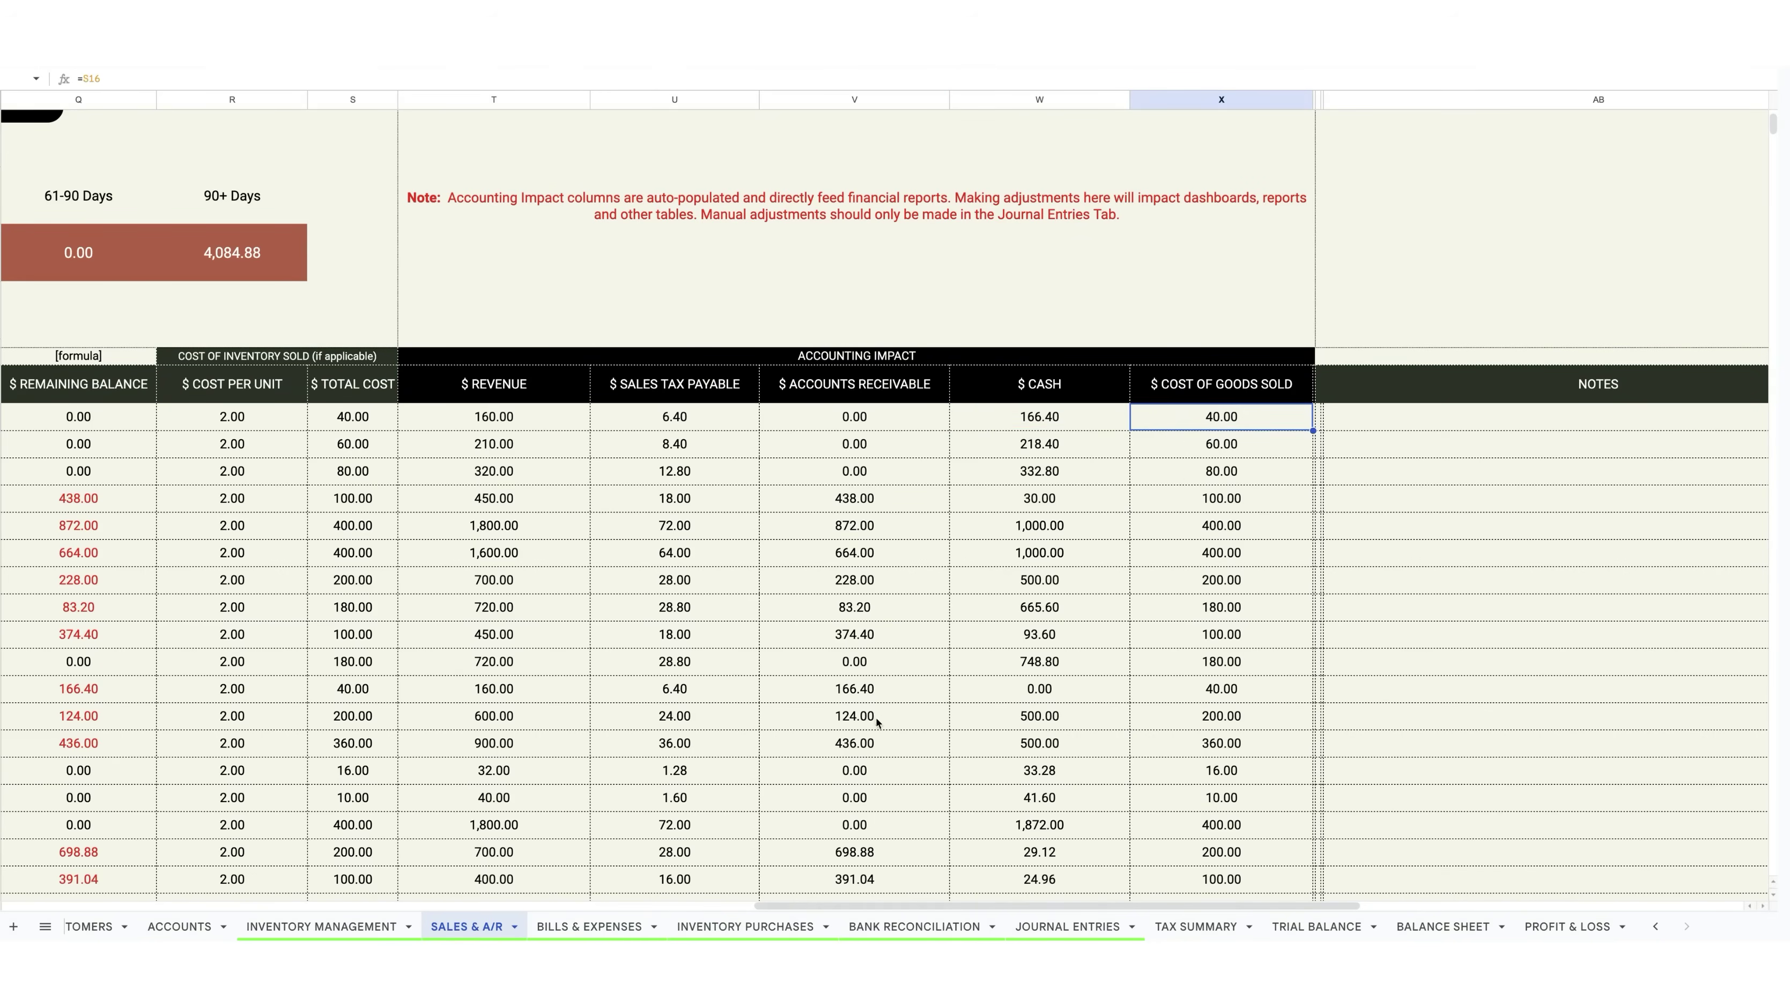
scroll(718, 349, up, 3)
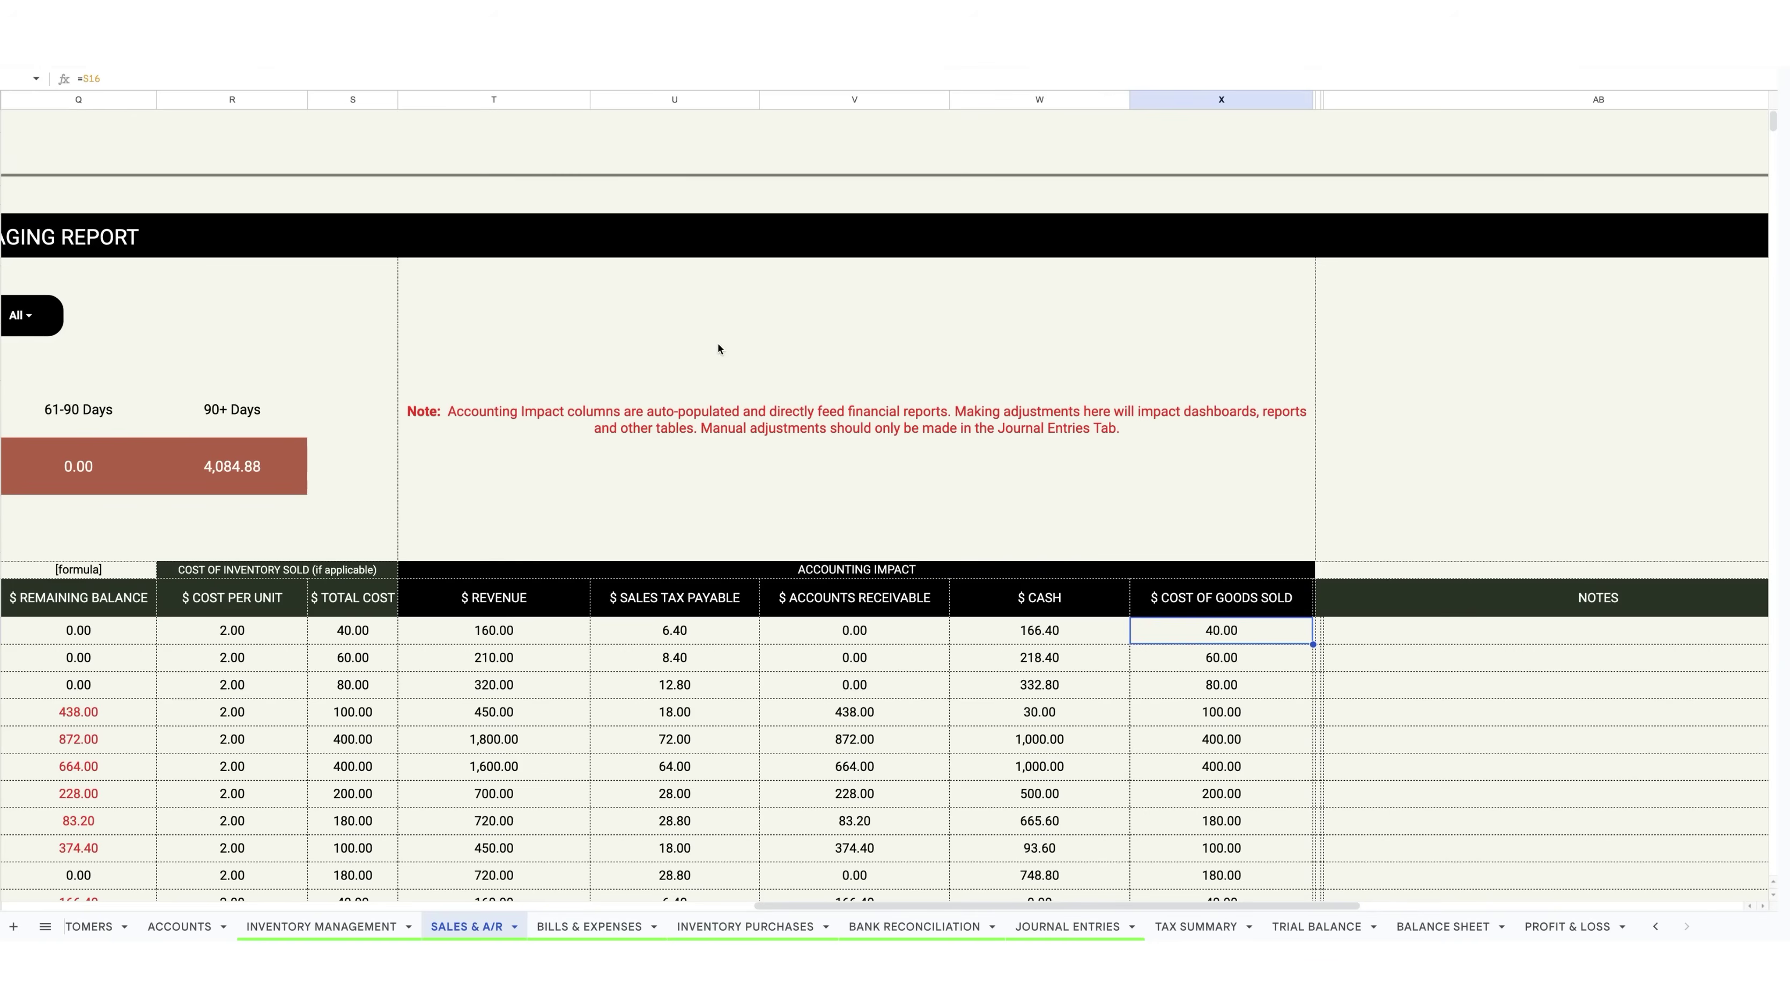
click(760, 414)
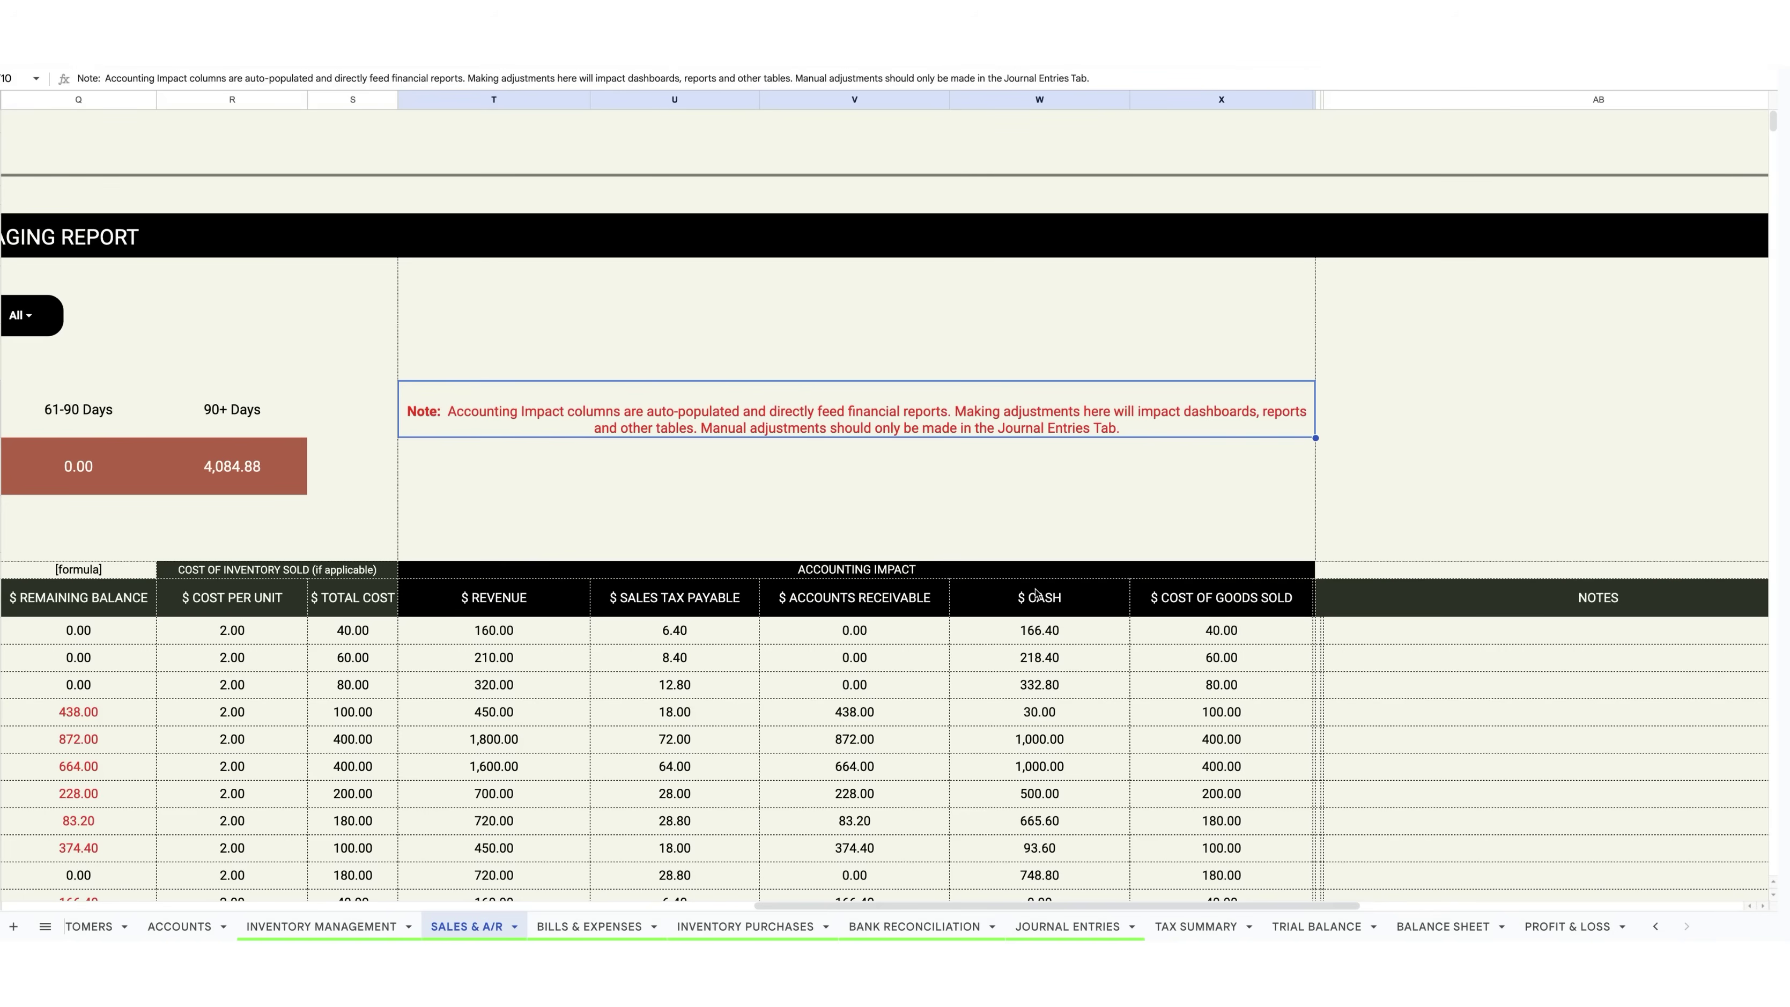
Step: Hide the Accounting Impact columns T through X on the sales sheet
right_click(475, 102)
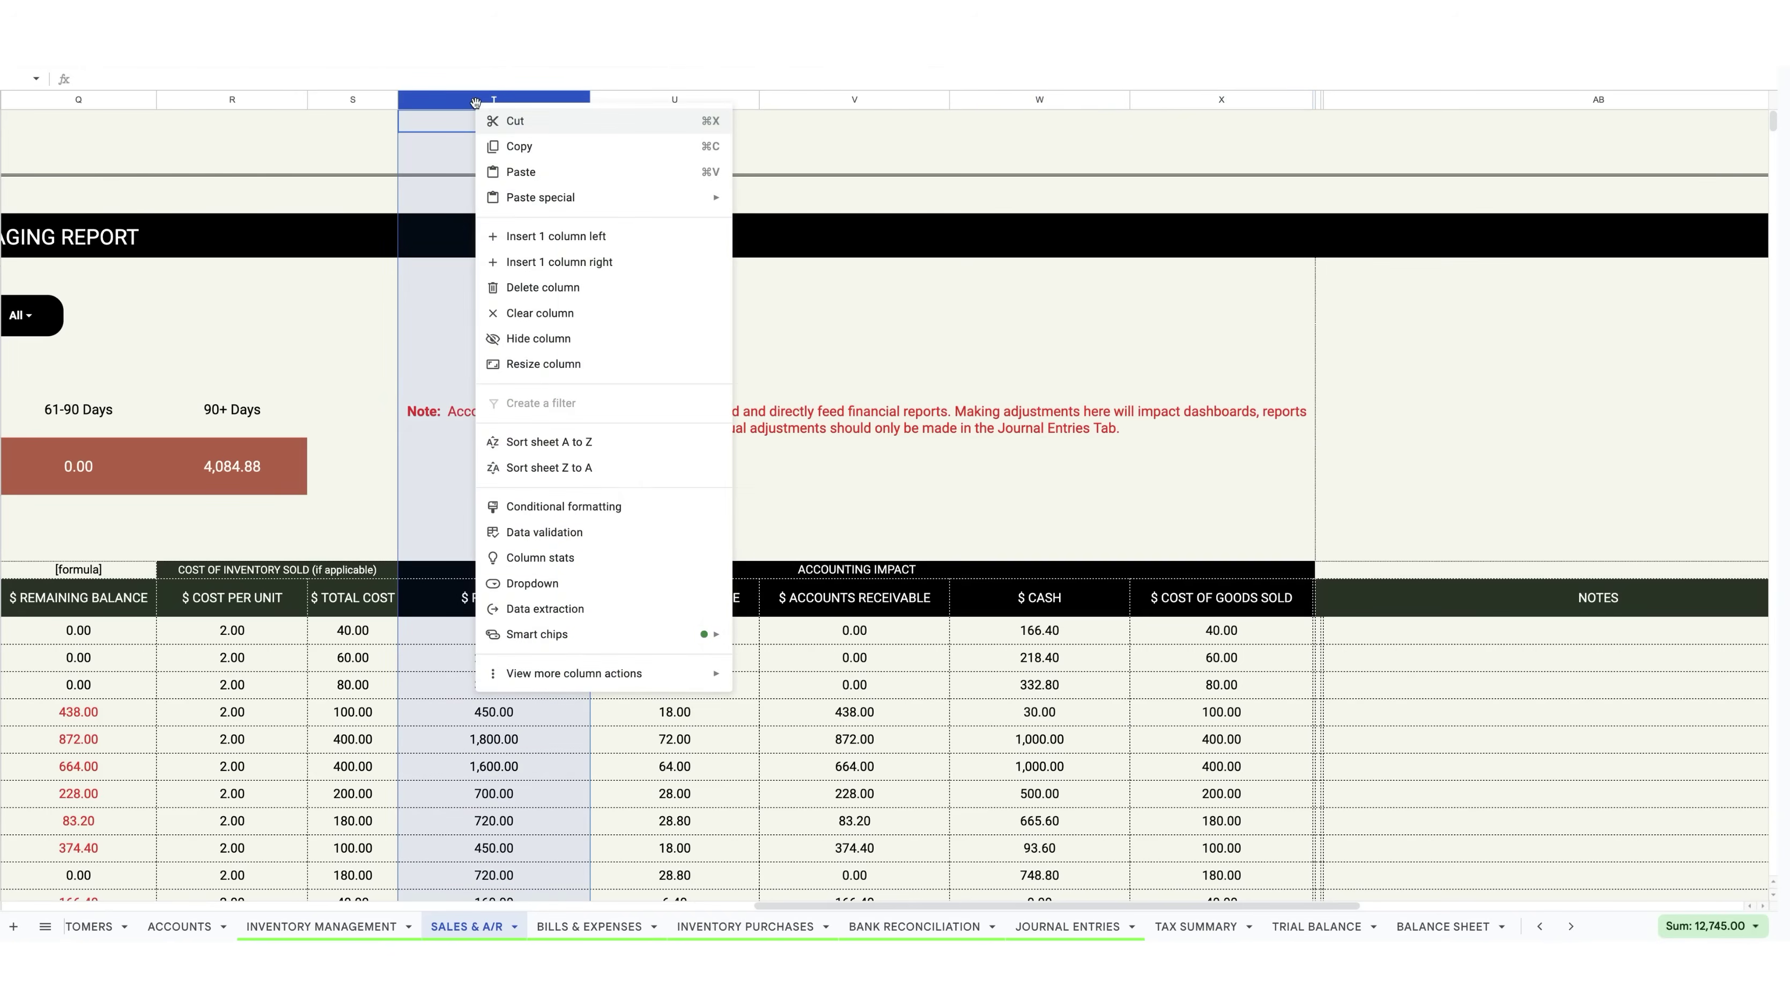
click(538, 339)
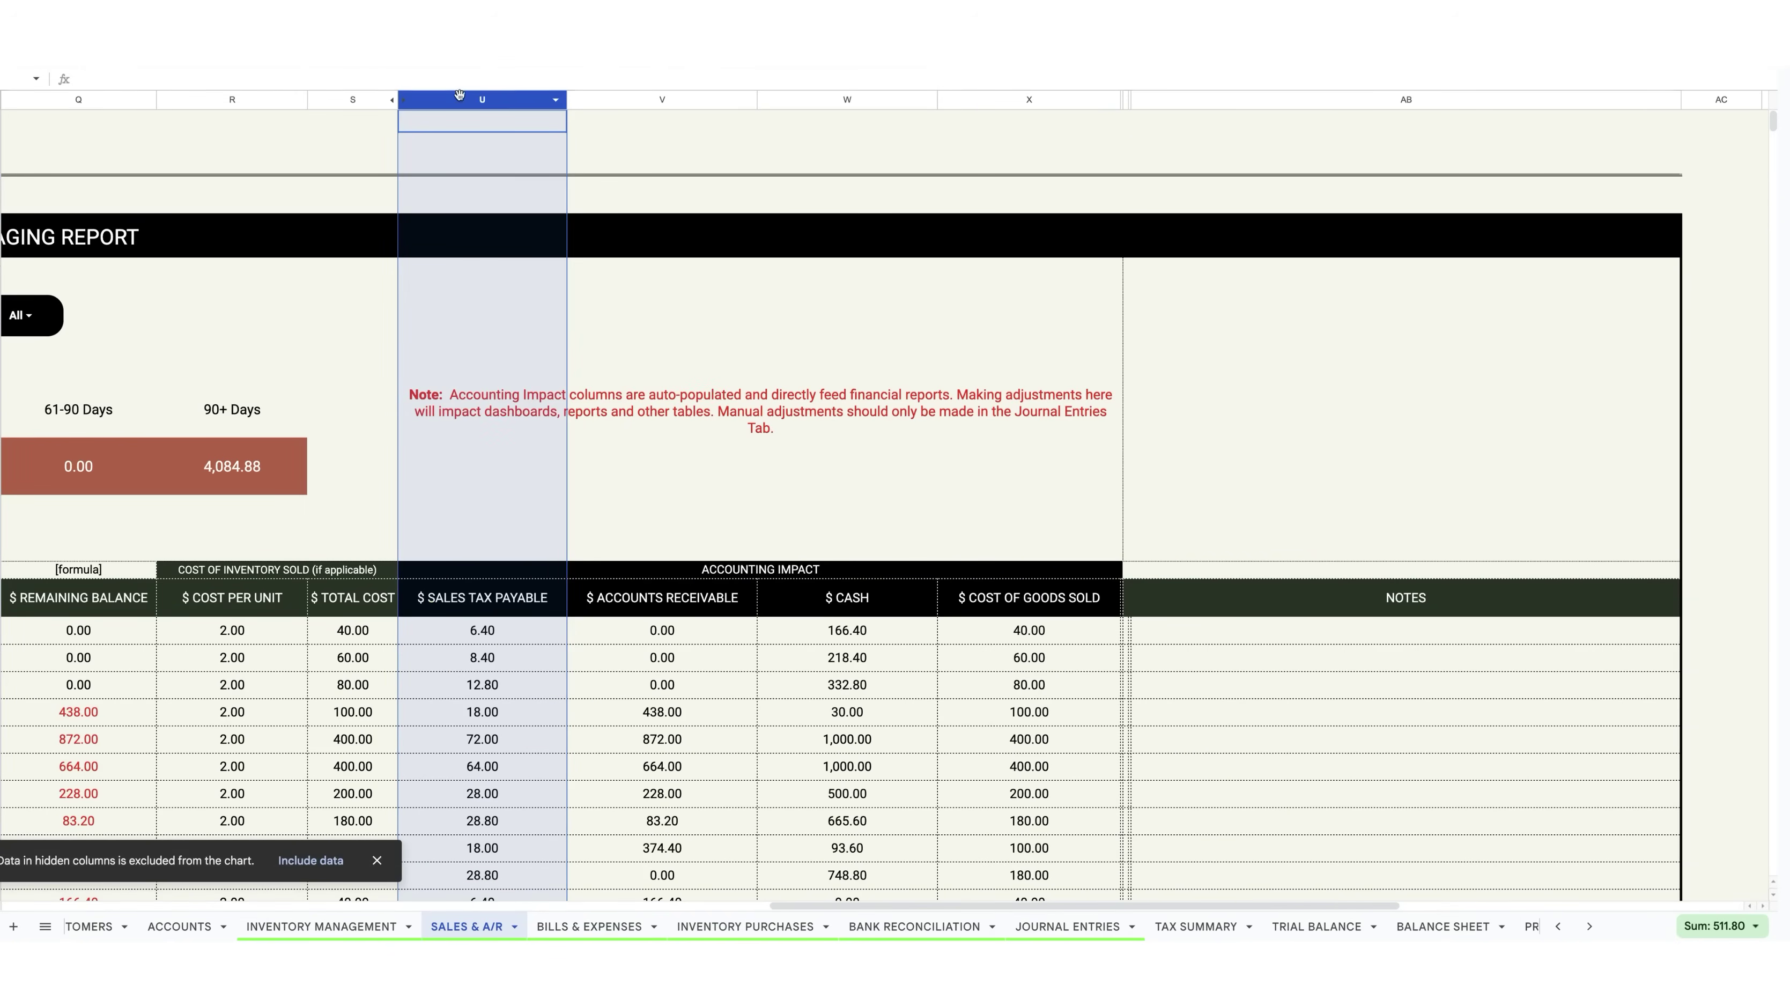
drag(459, 102, 487, 103)
click(940, 105)
drag(941, 105, 522, 111)
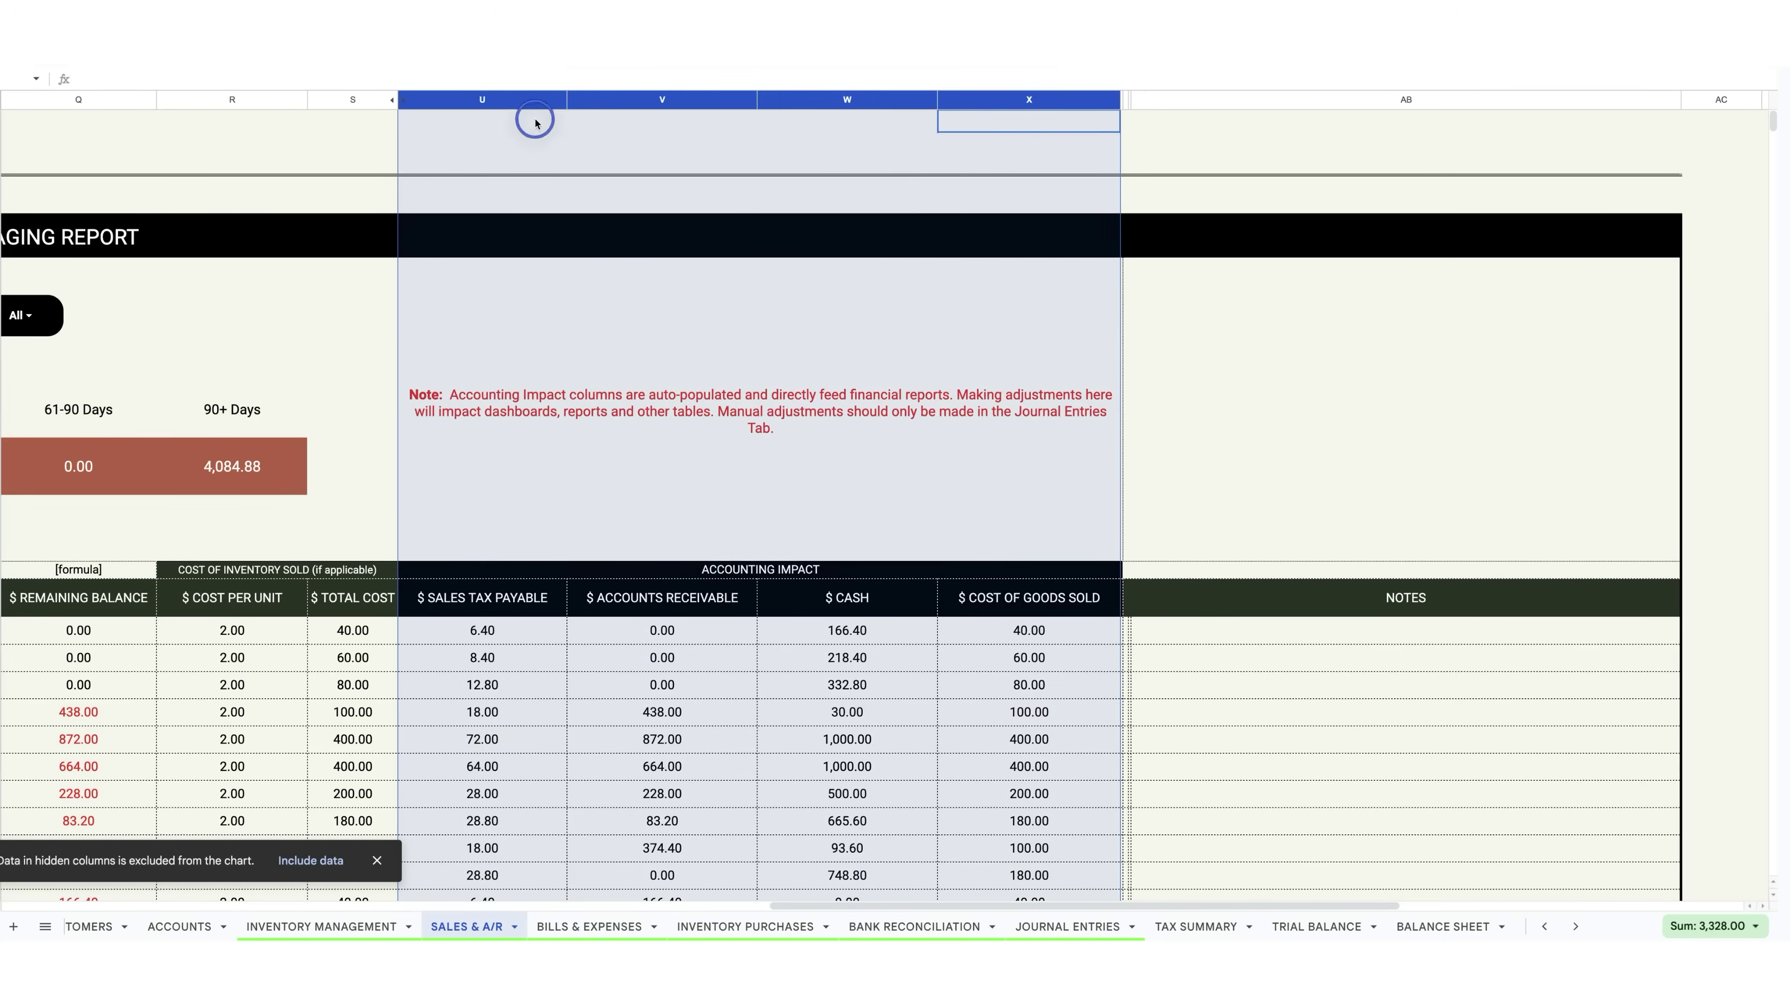
right_click(480, 105)
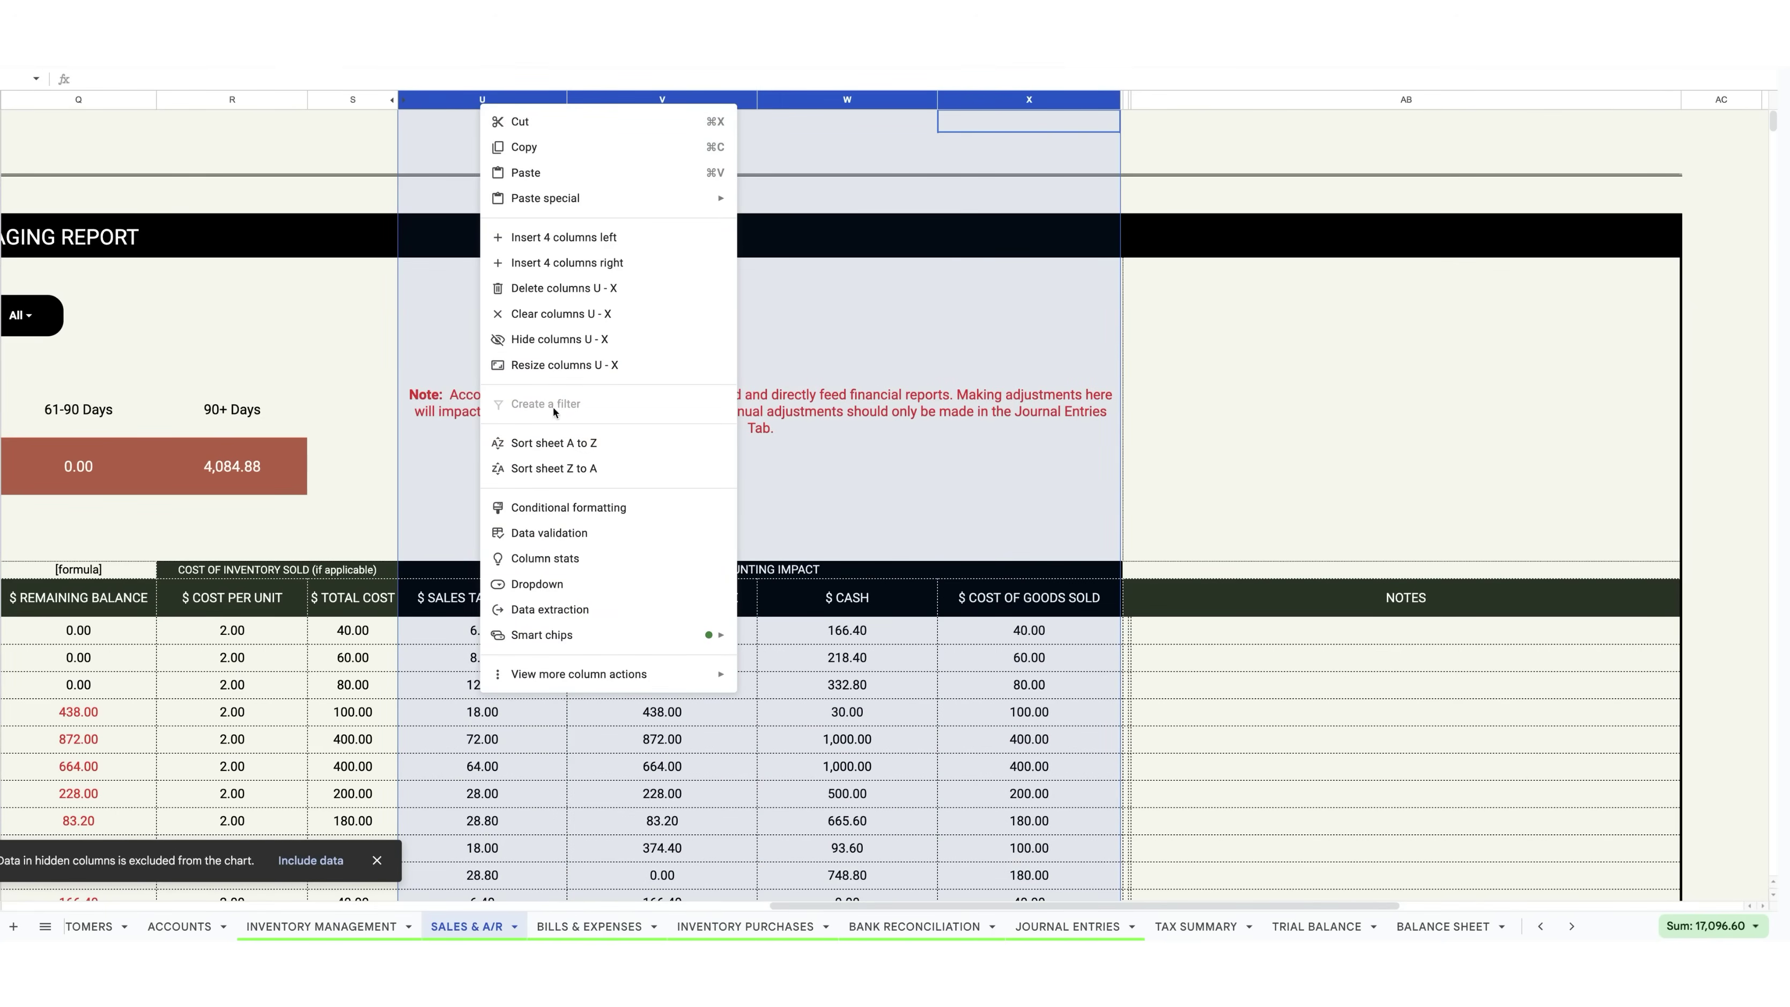
click(564, 342)
click(1051, 431)
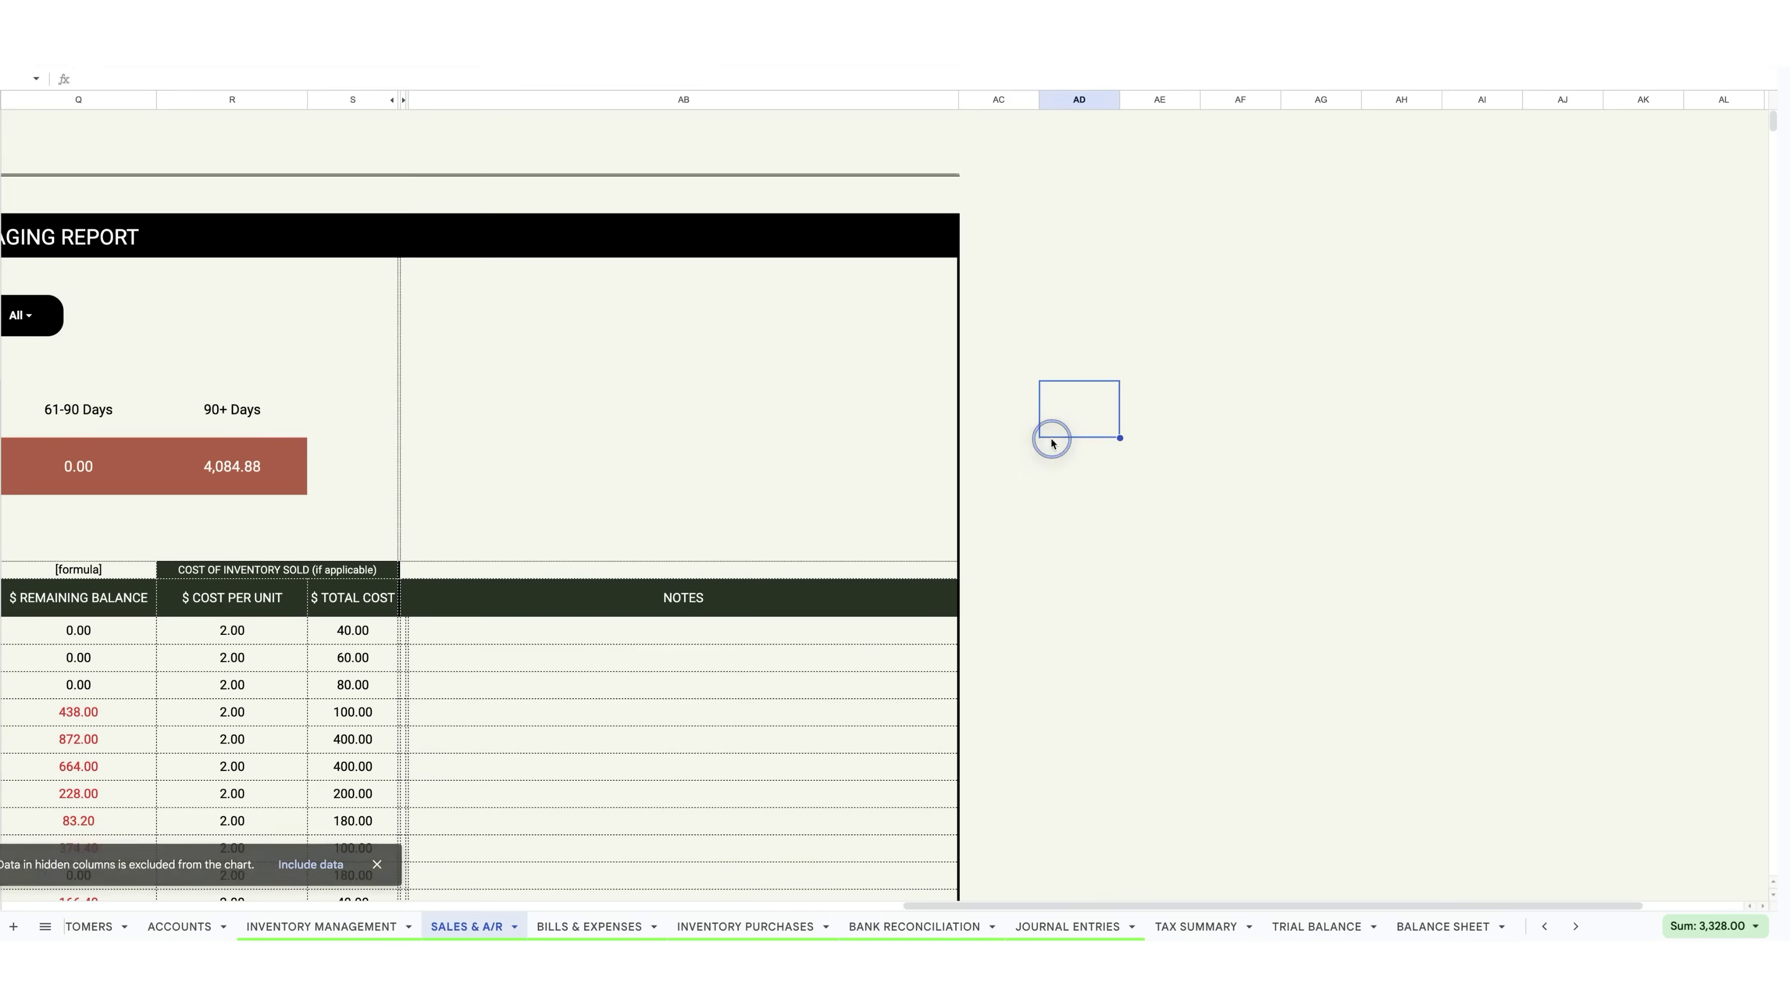
Step: Open the Bills & Expenses sheet and check the expense category choices and amount of the first expense
click(599, 904)
click(554, 907)
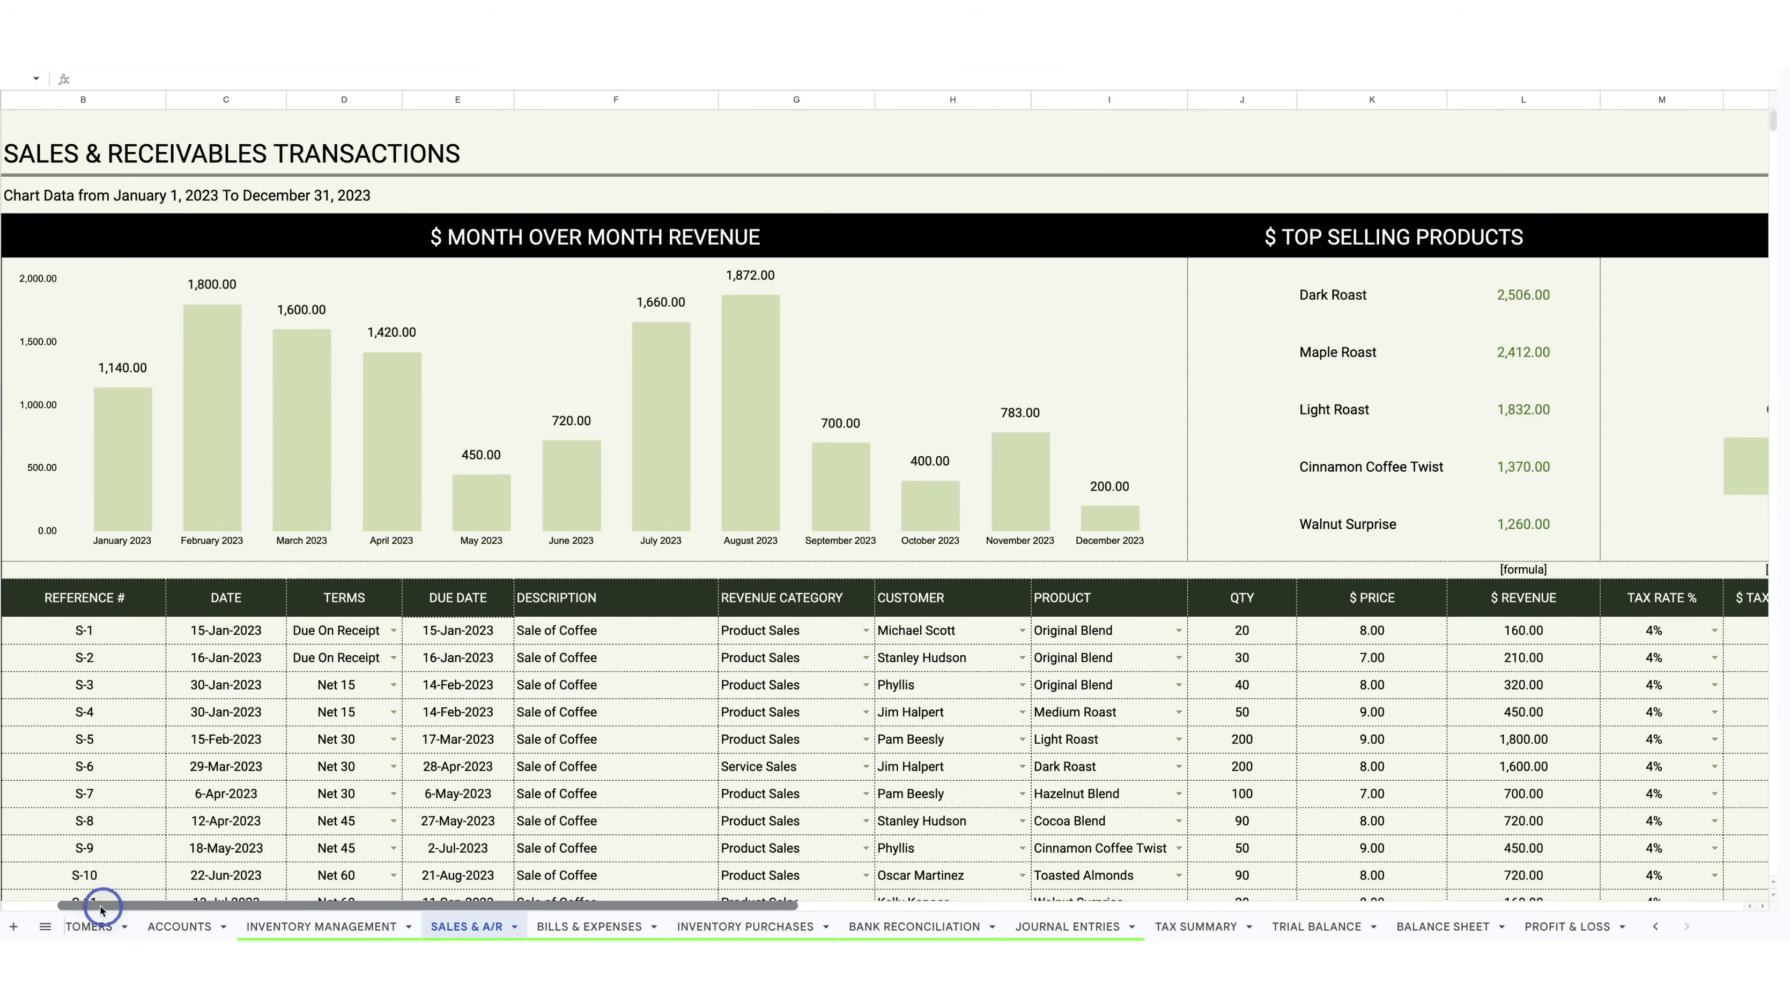
click(576, 926)
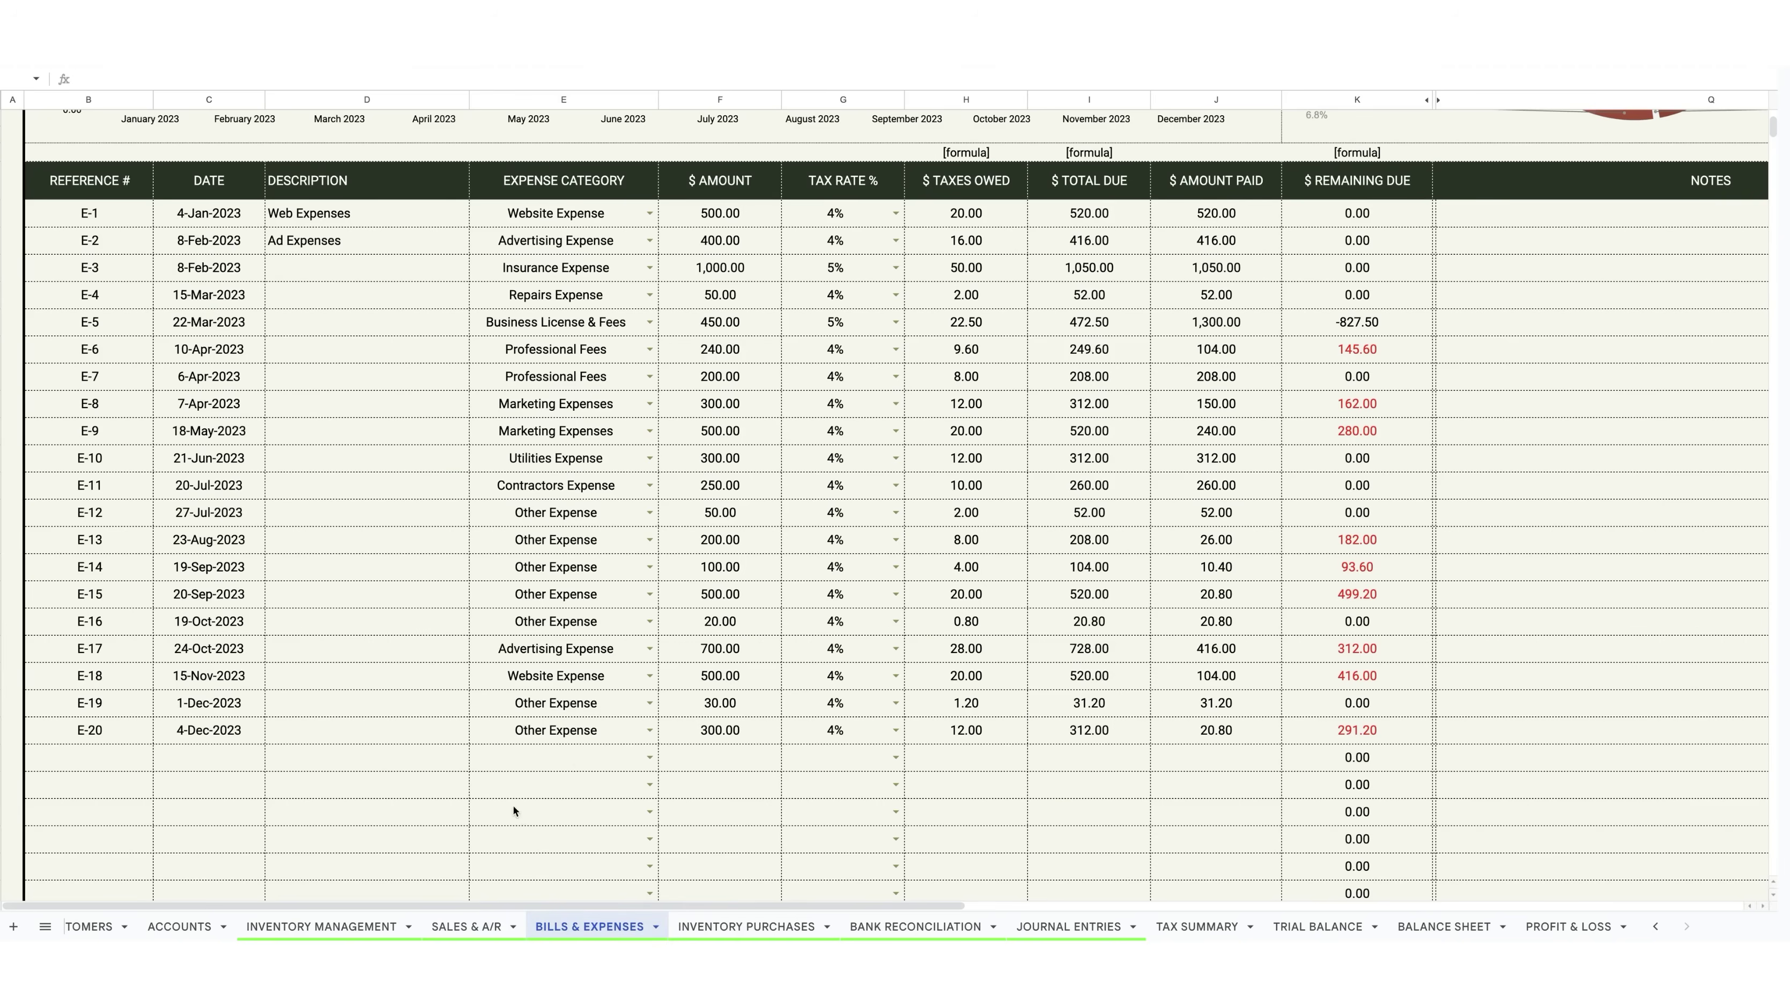
scroll(515, 804, up, 5)
scroll(519, 781, down, 1)
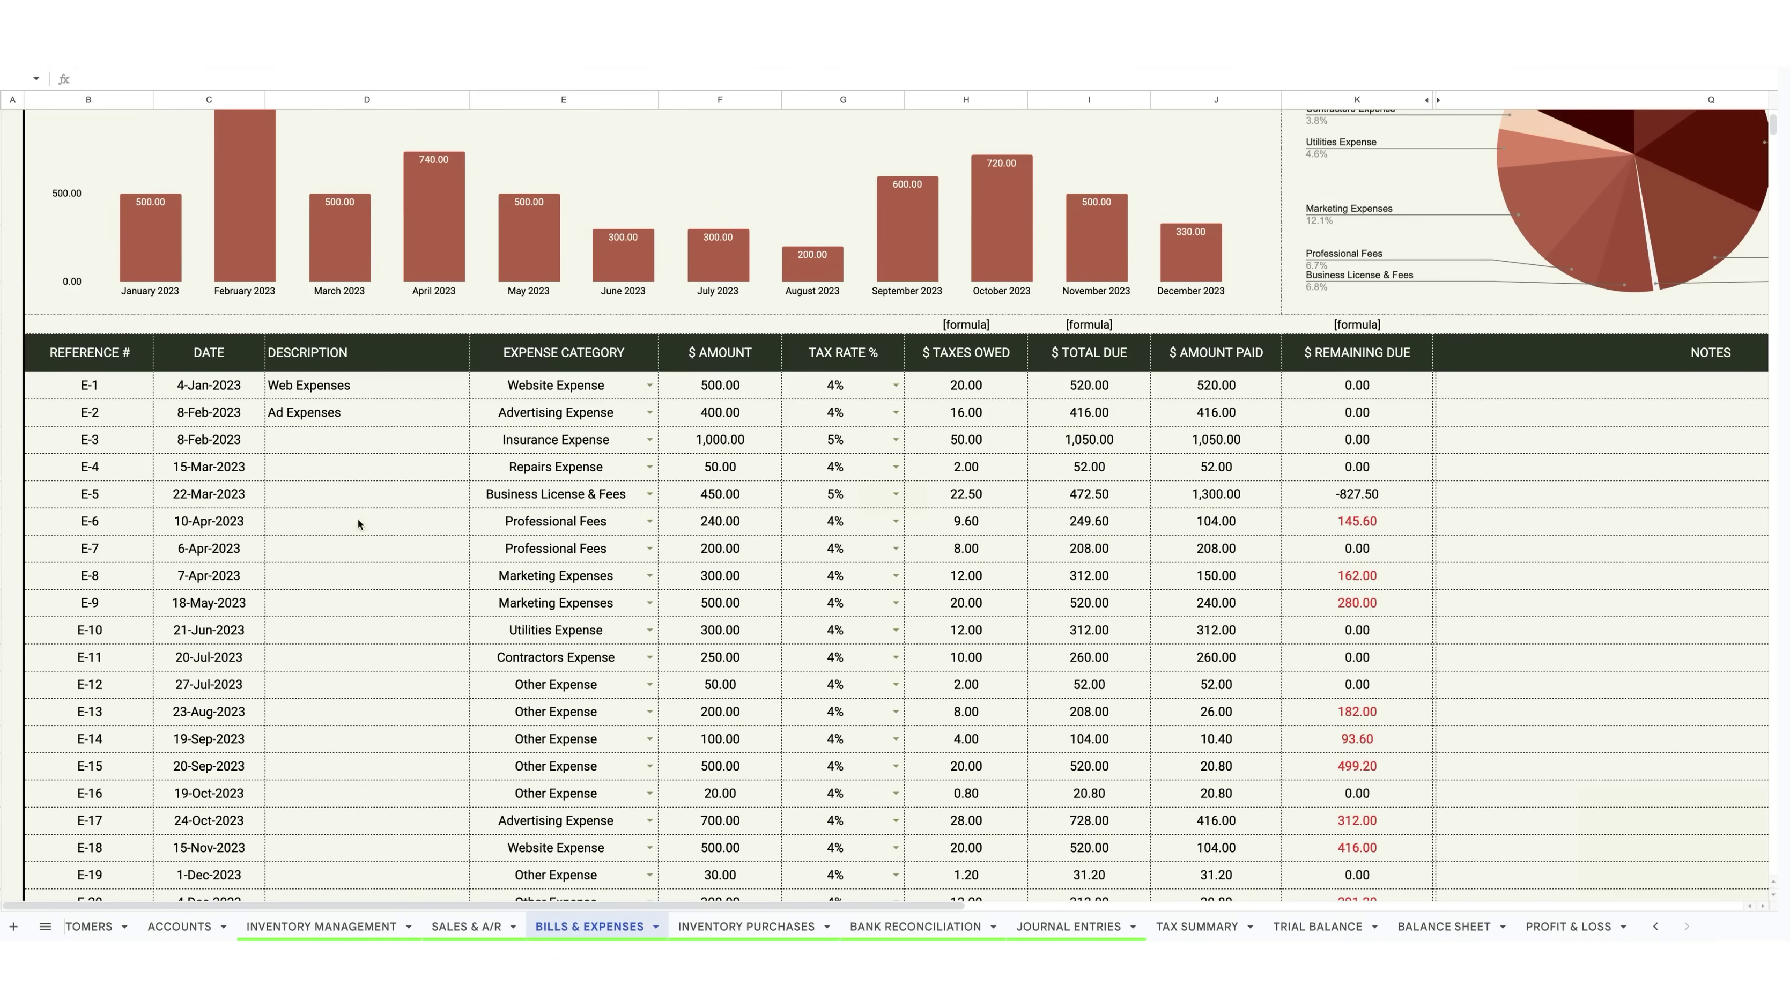
drag(411, 904, 472, 904)
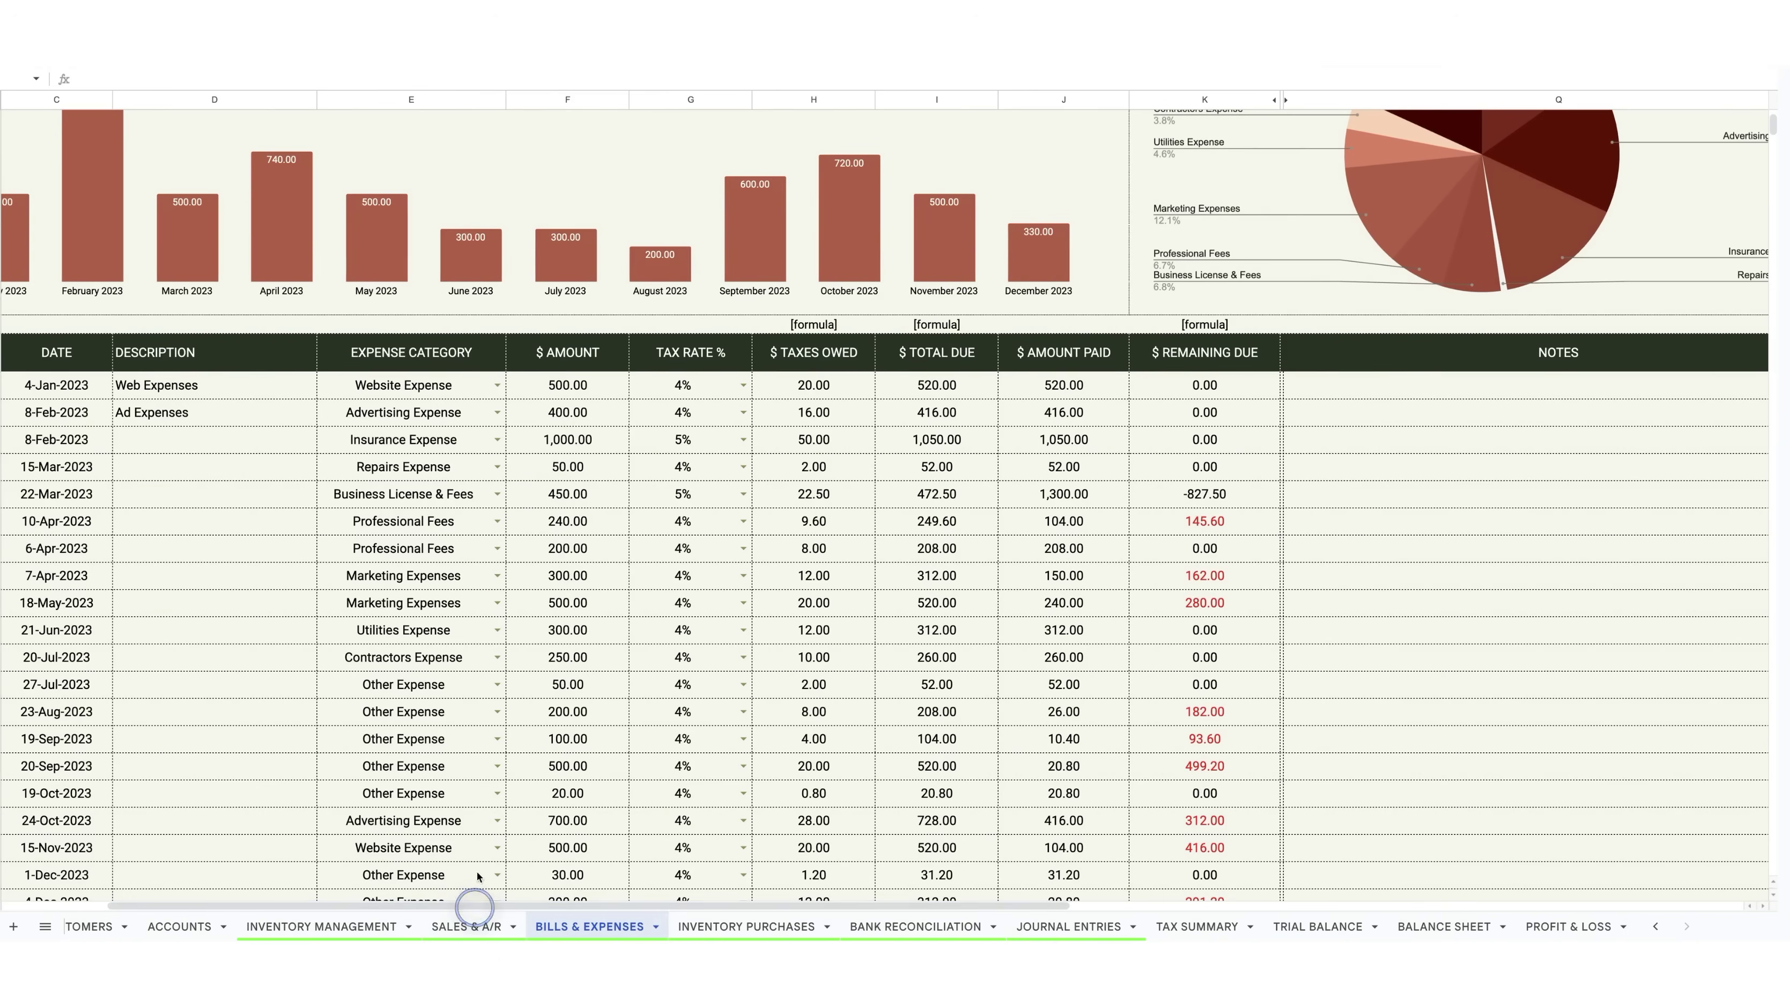
click(497, 386)
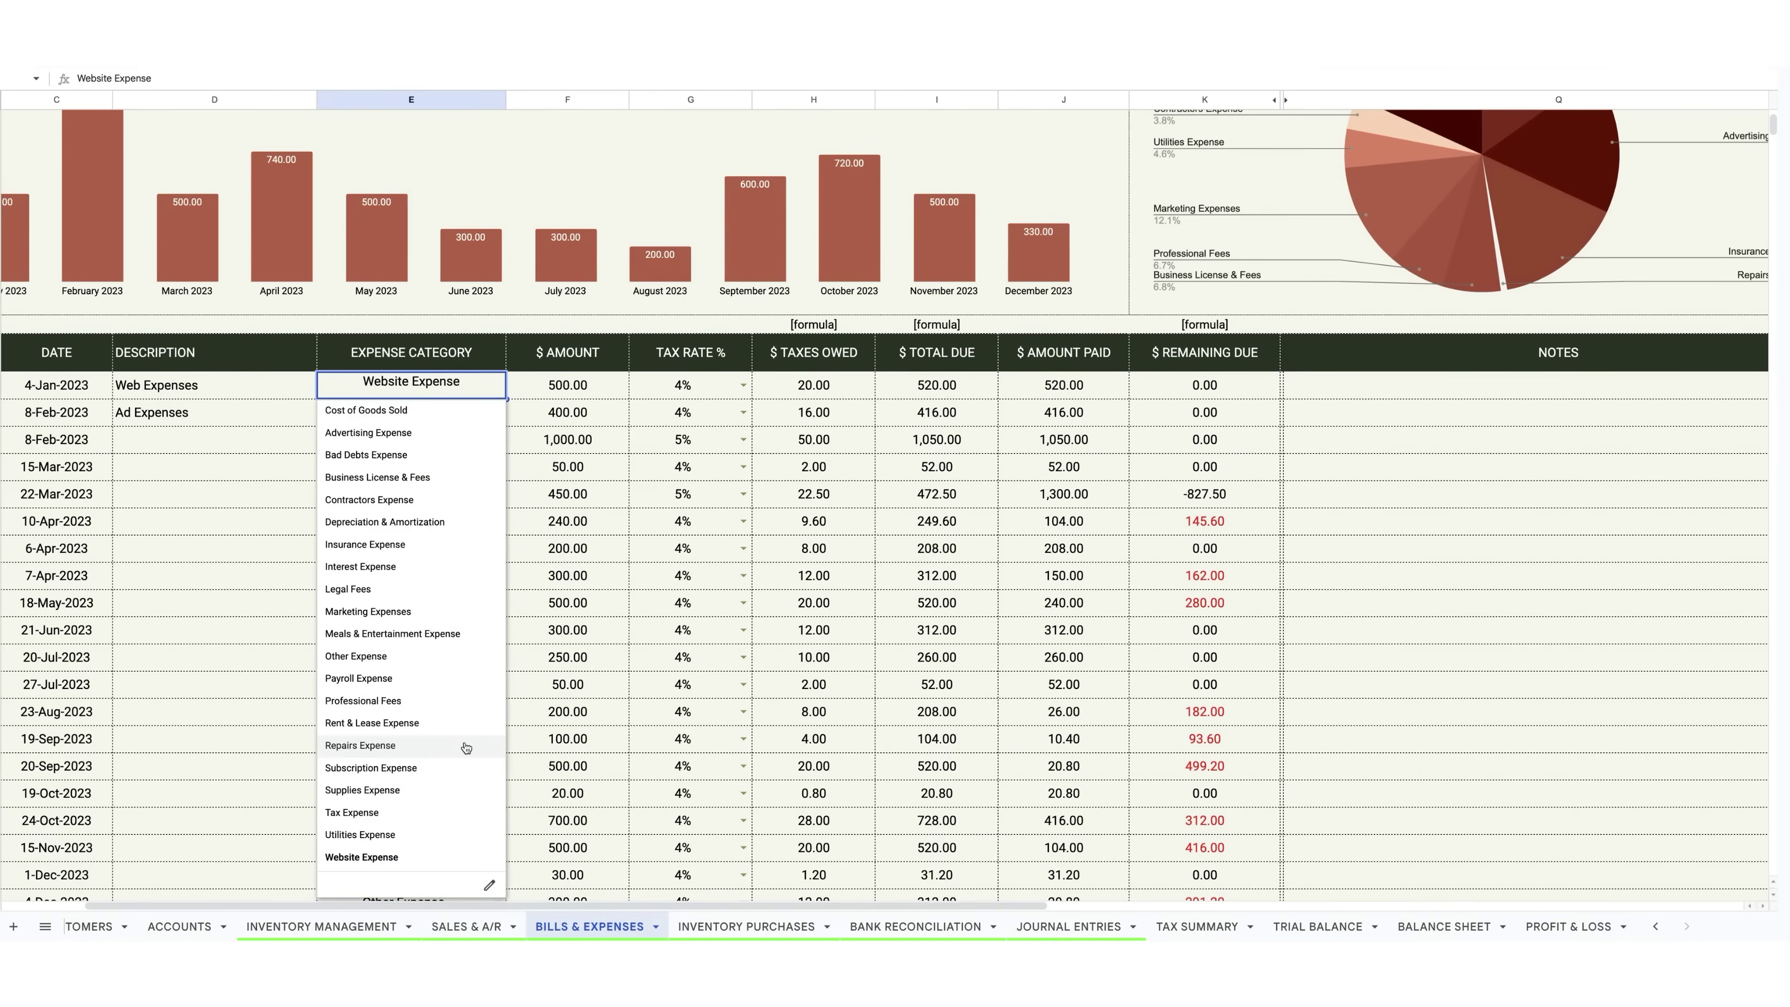
click(571, 388)
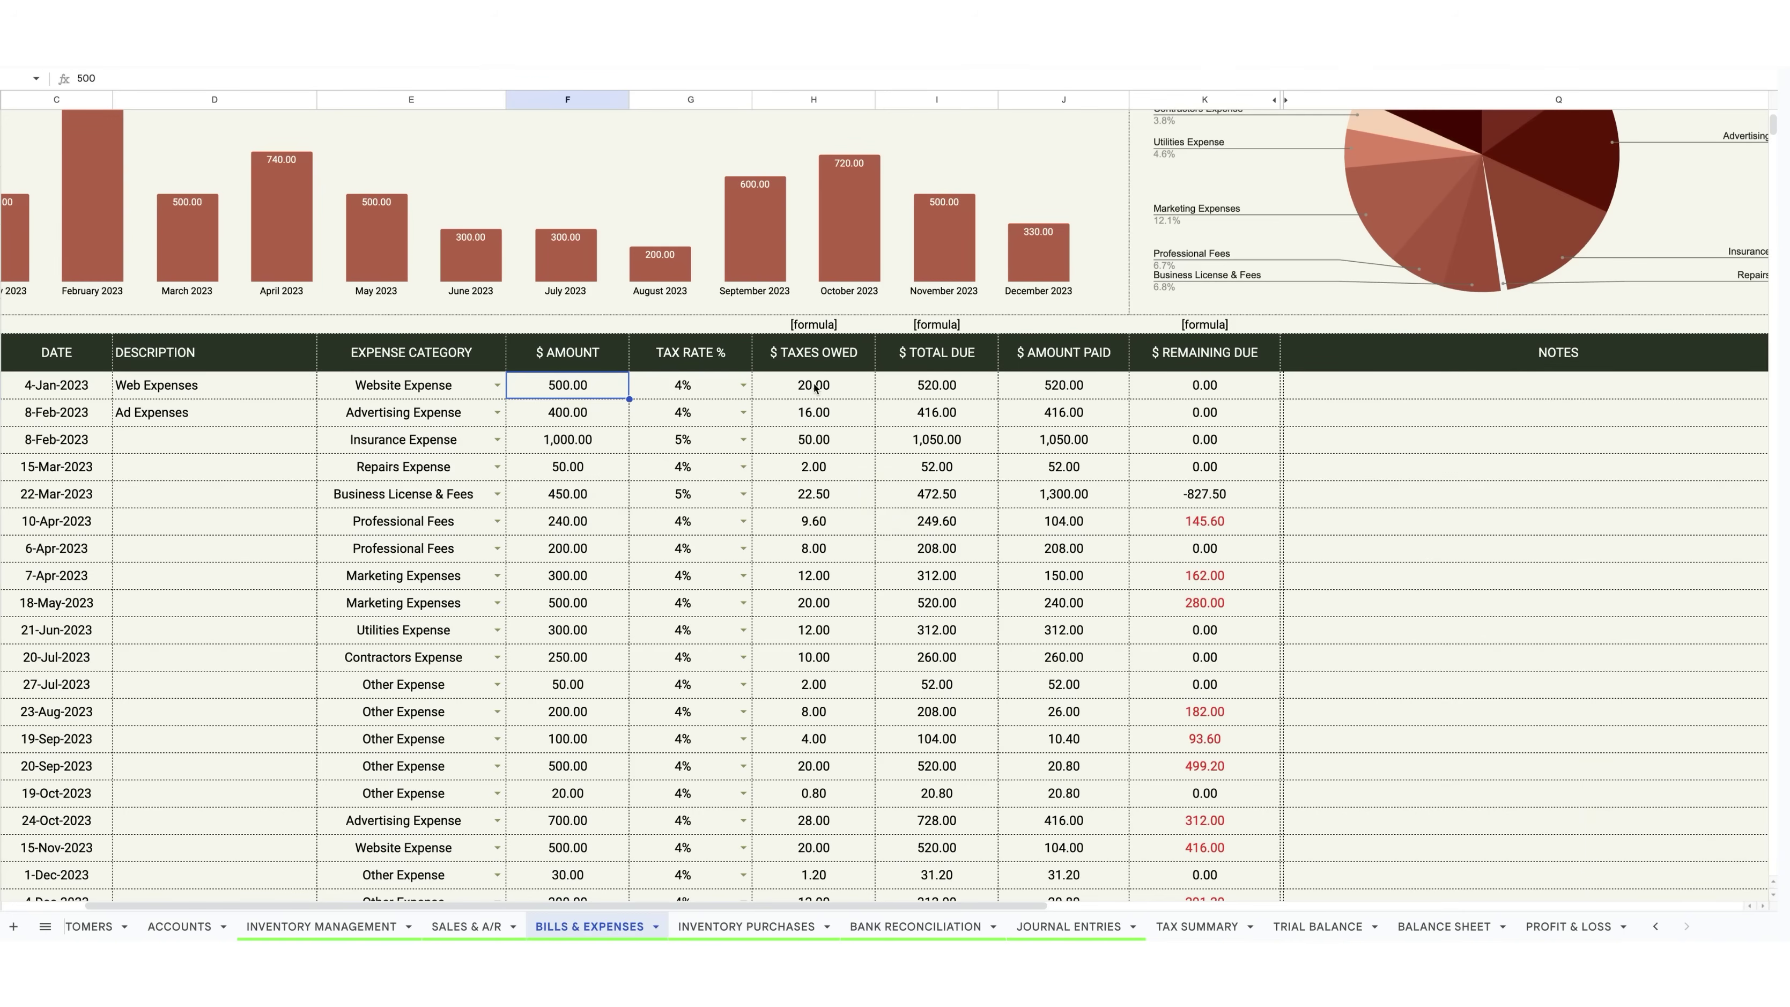
Step: Unhide the Accounting Impact columns L to O on the expenses sheet, review them, and hide them again
drag(720, 907, 936, 912)
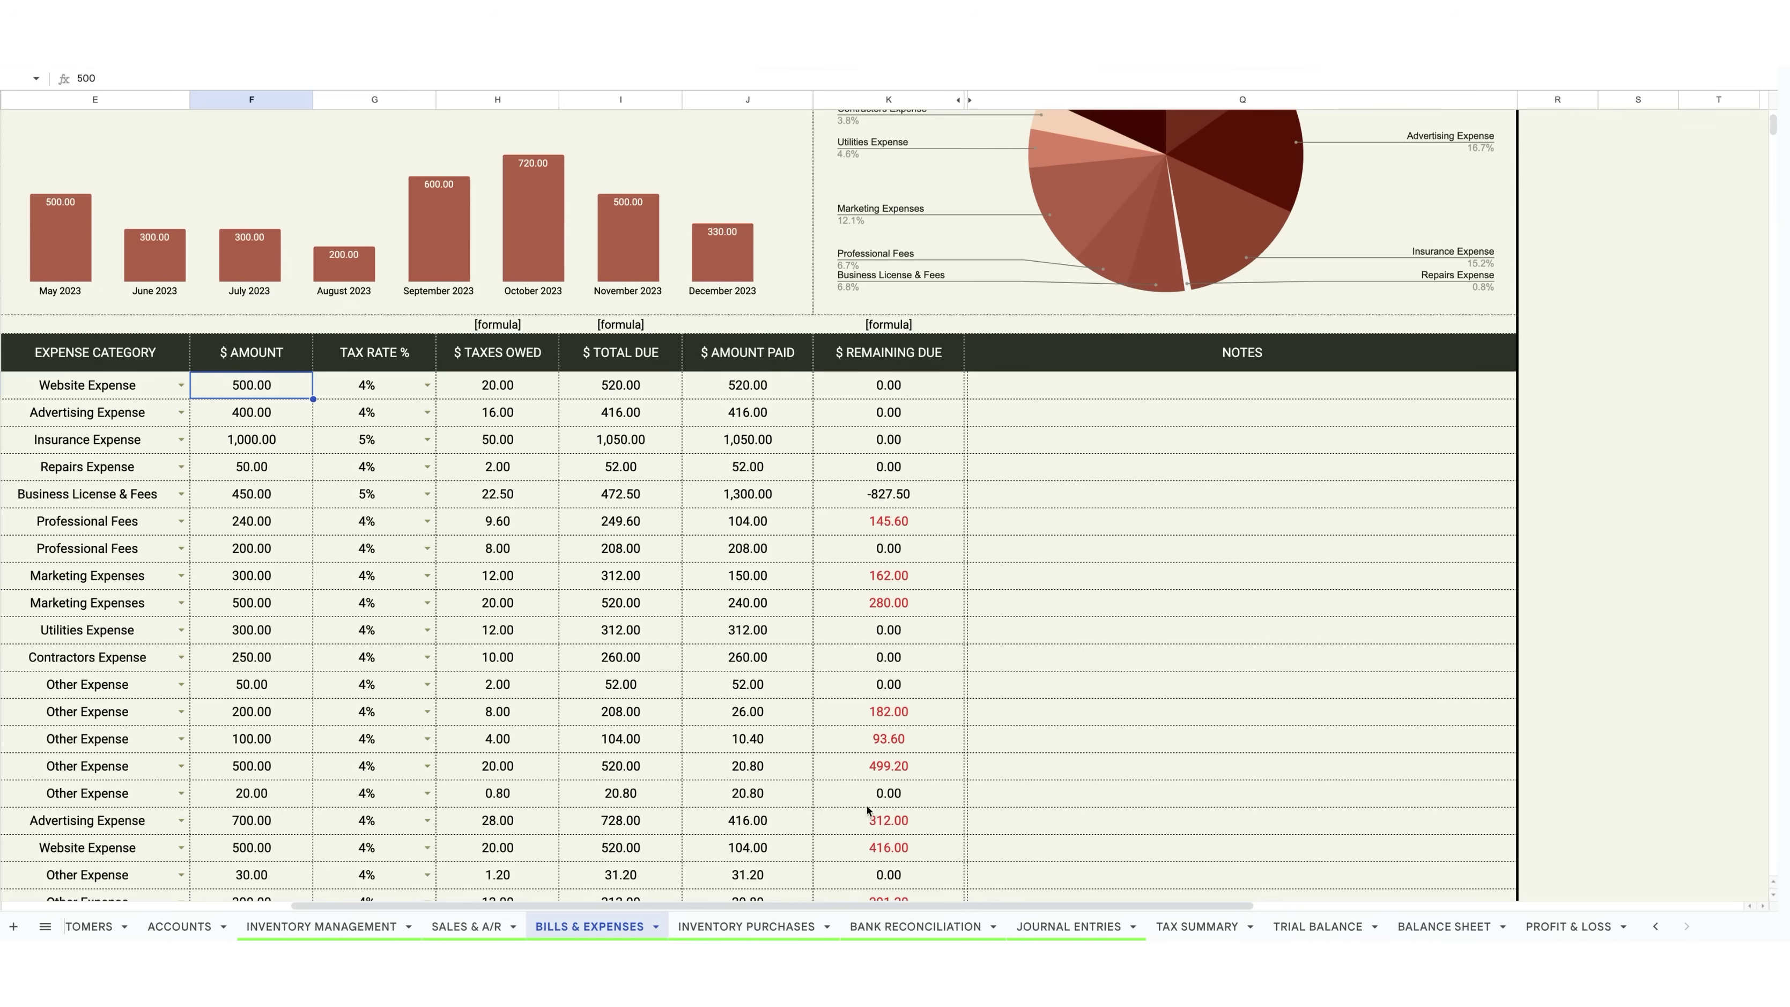
scroll(869, 806, up, 4)
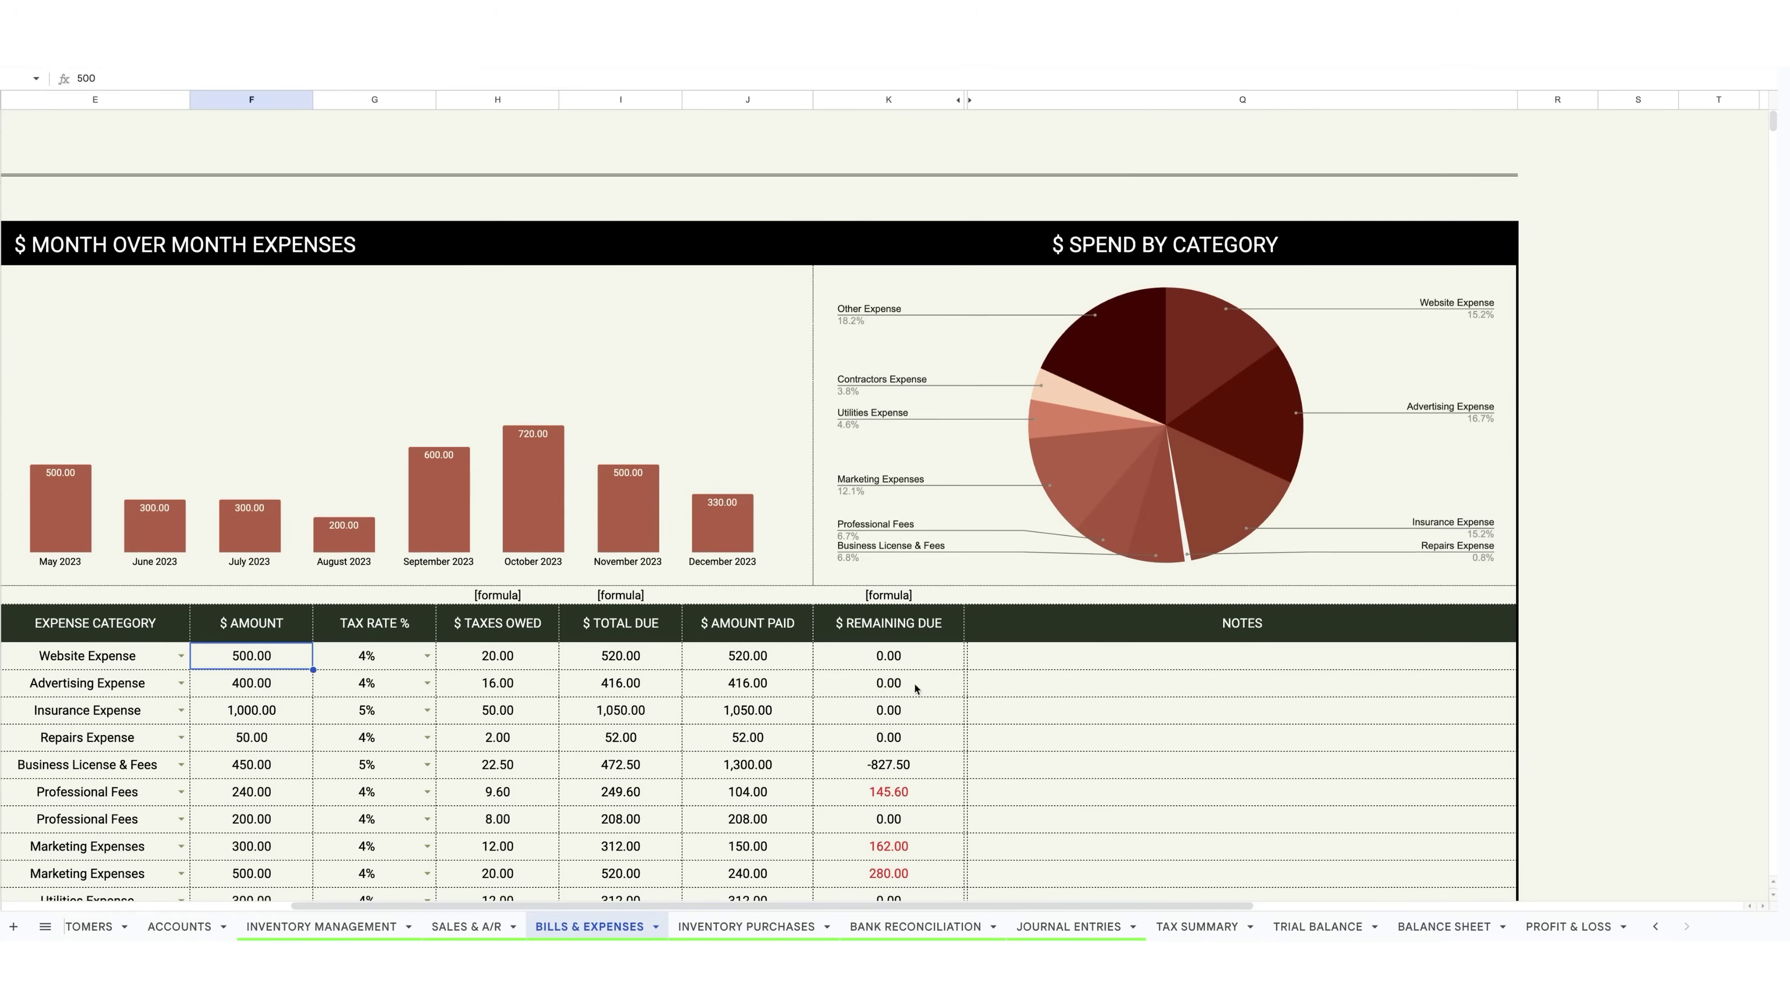
click(971, 100)
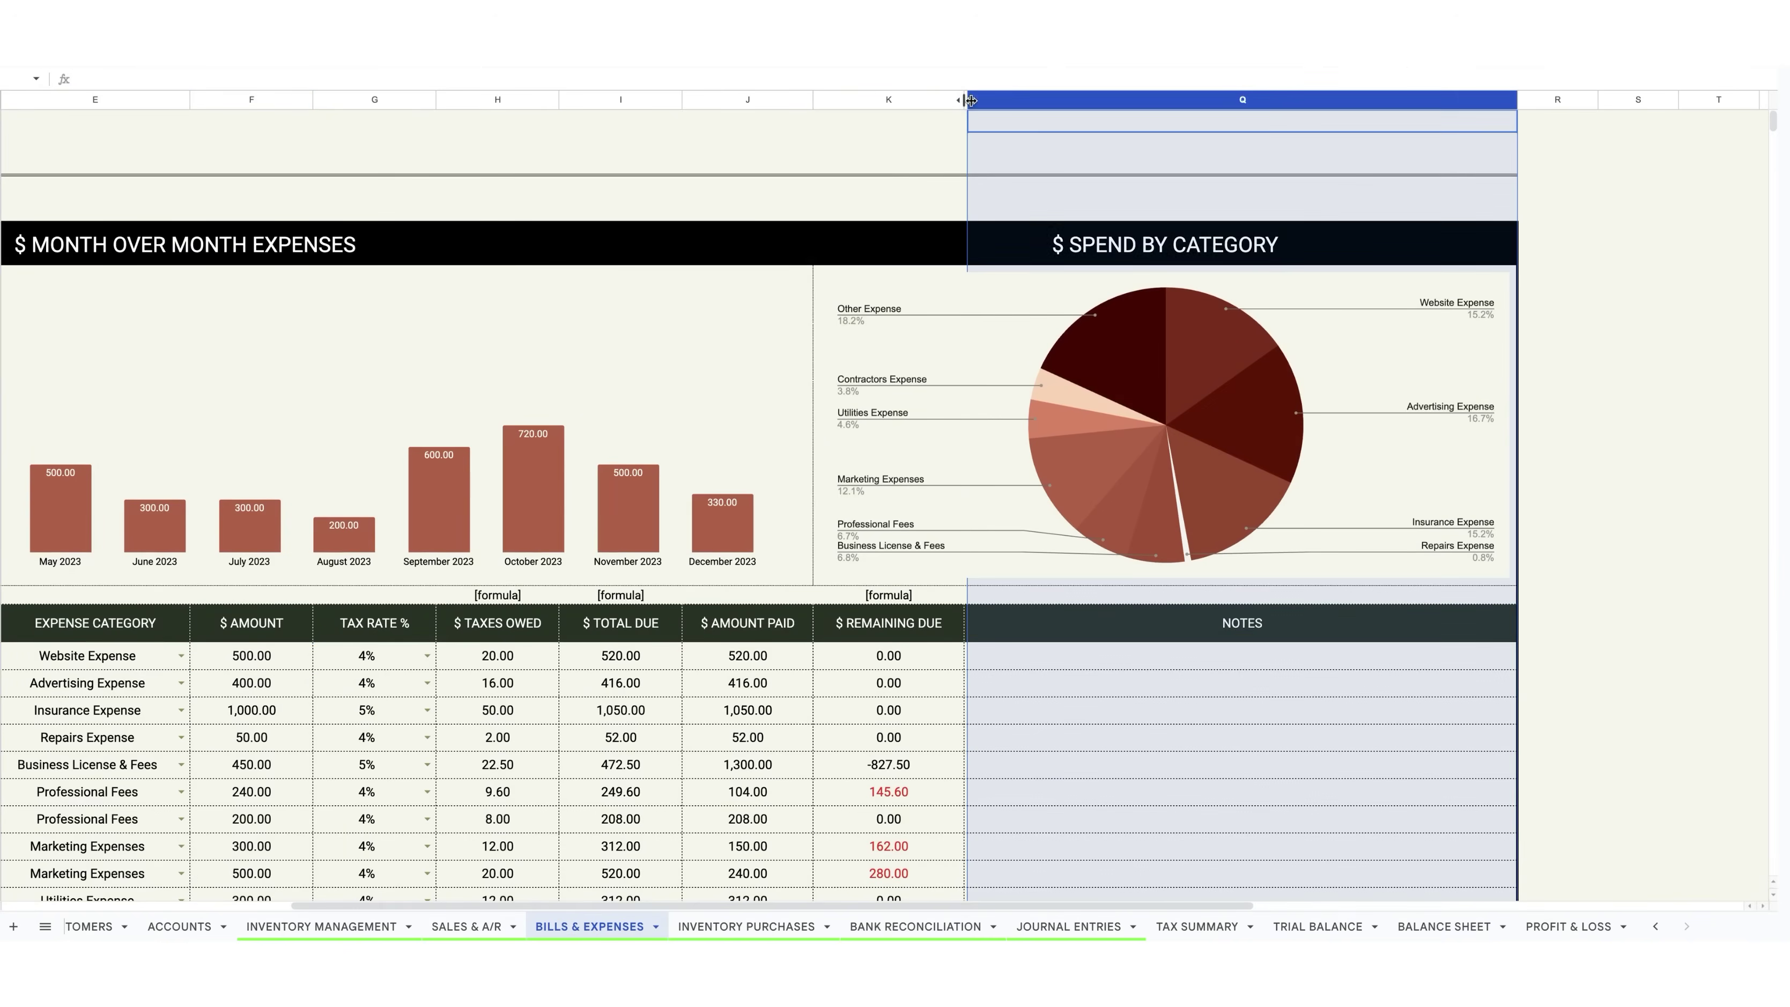
click(970, 100)
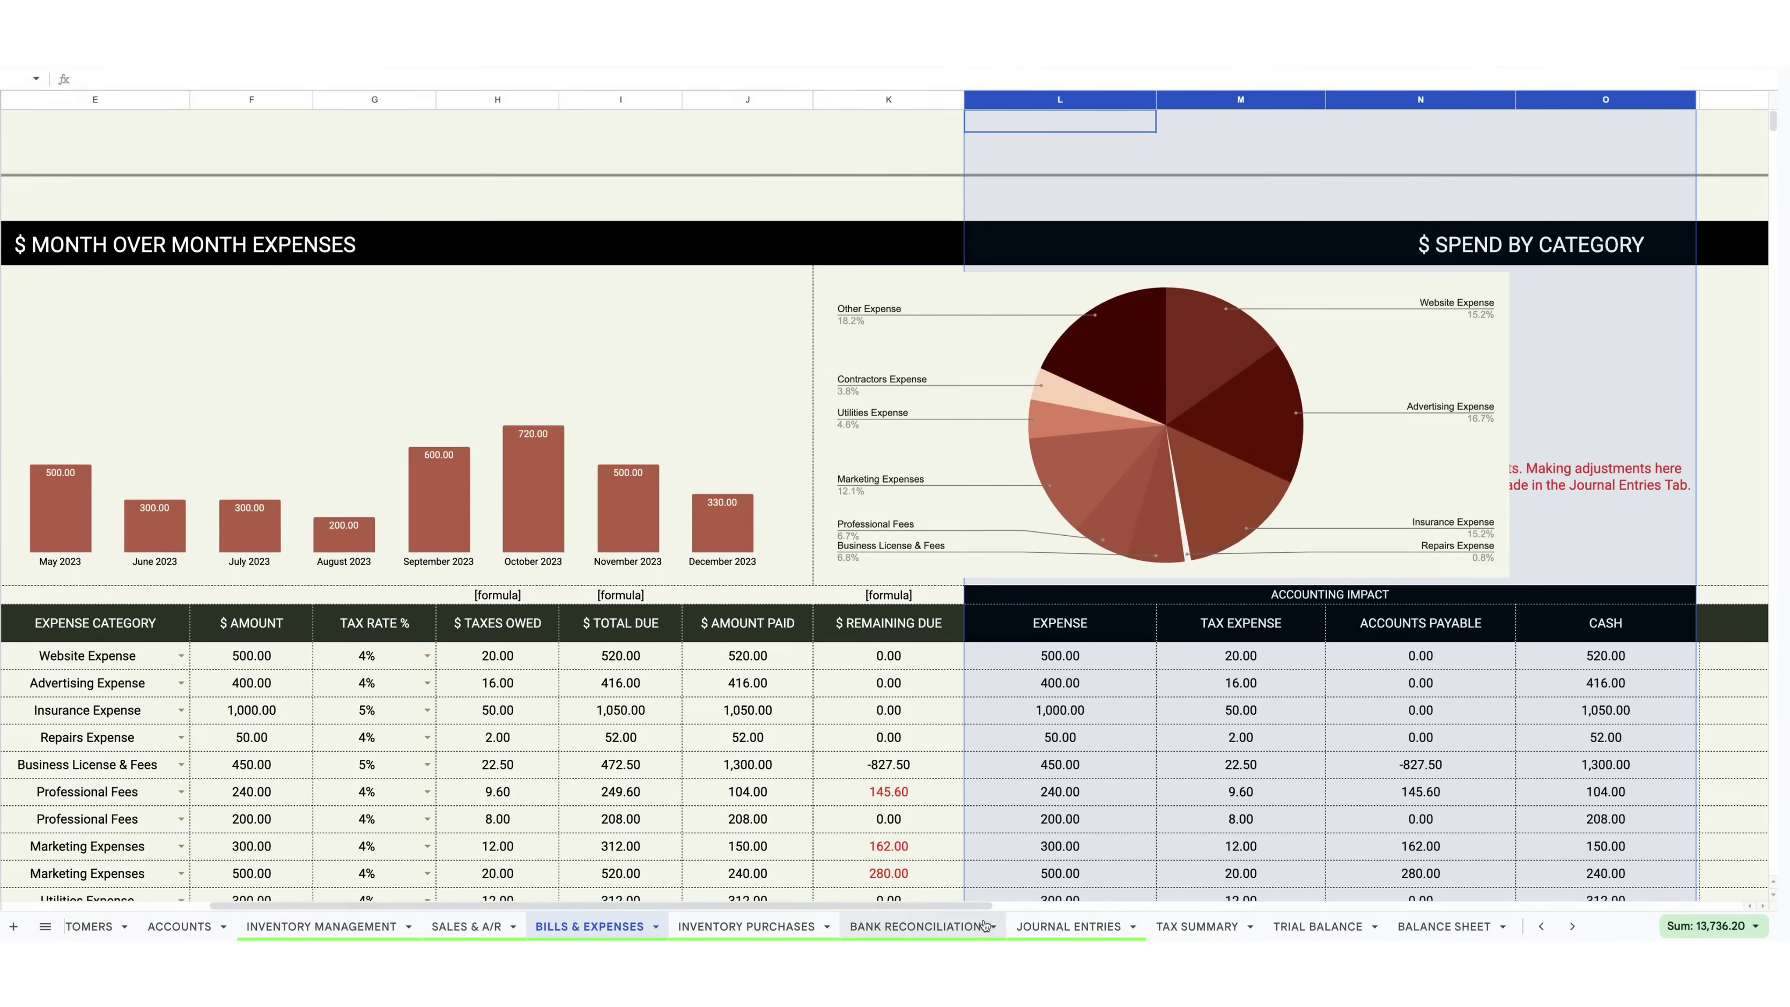
scroll(1047, 896, right, 5)
scroll(1118, 820, down, 2)
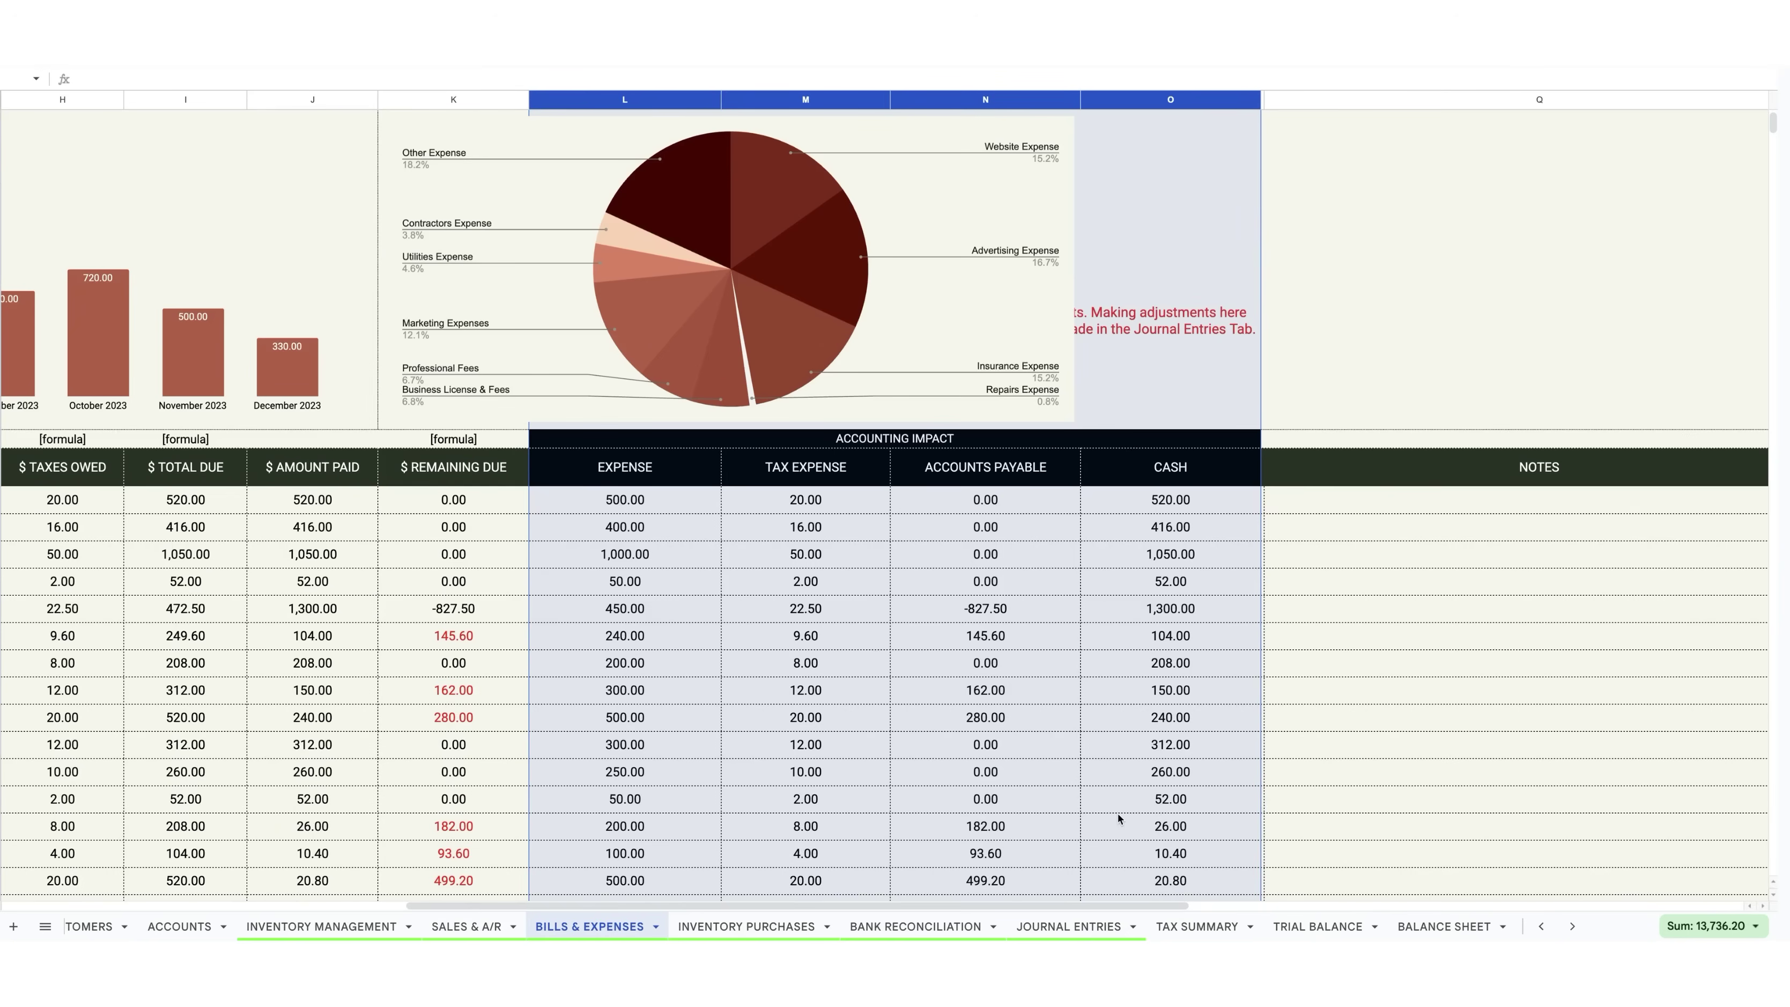
scroll(1118, 820, up, 3)
key(ctrl+alt+0)
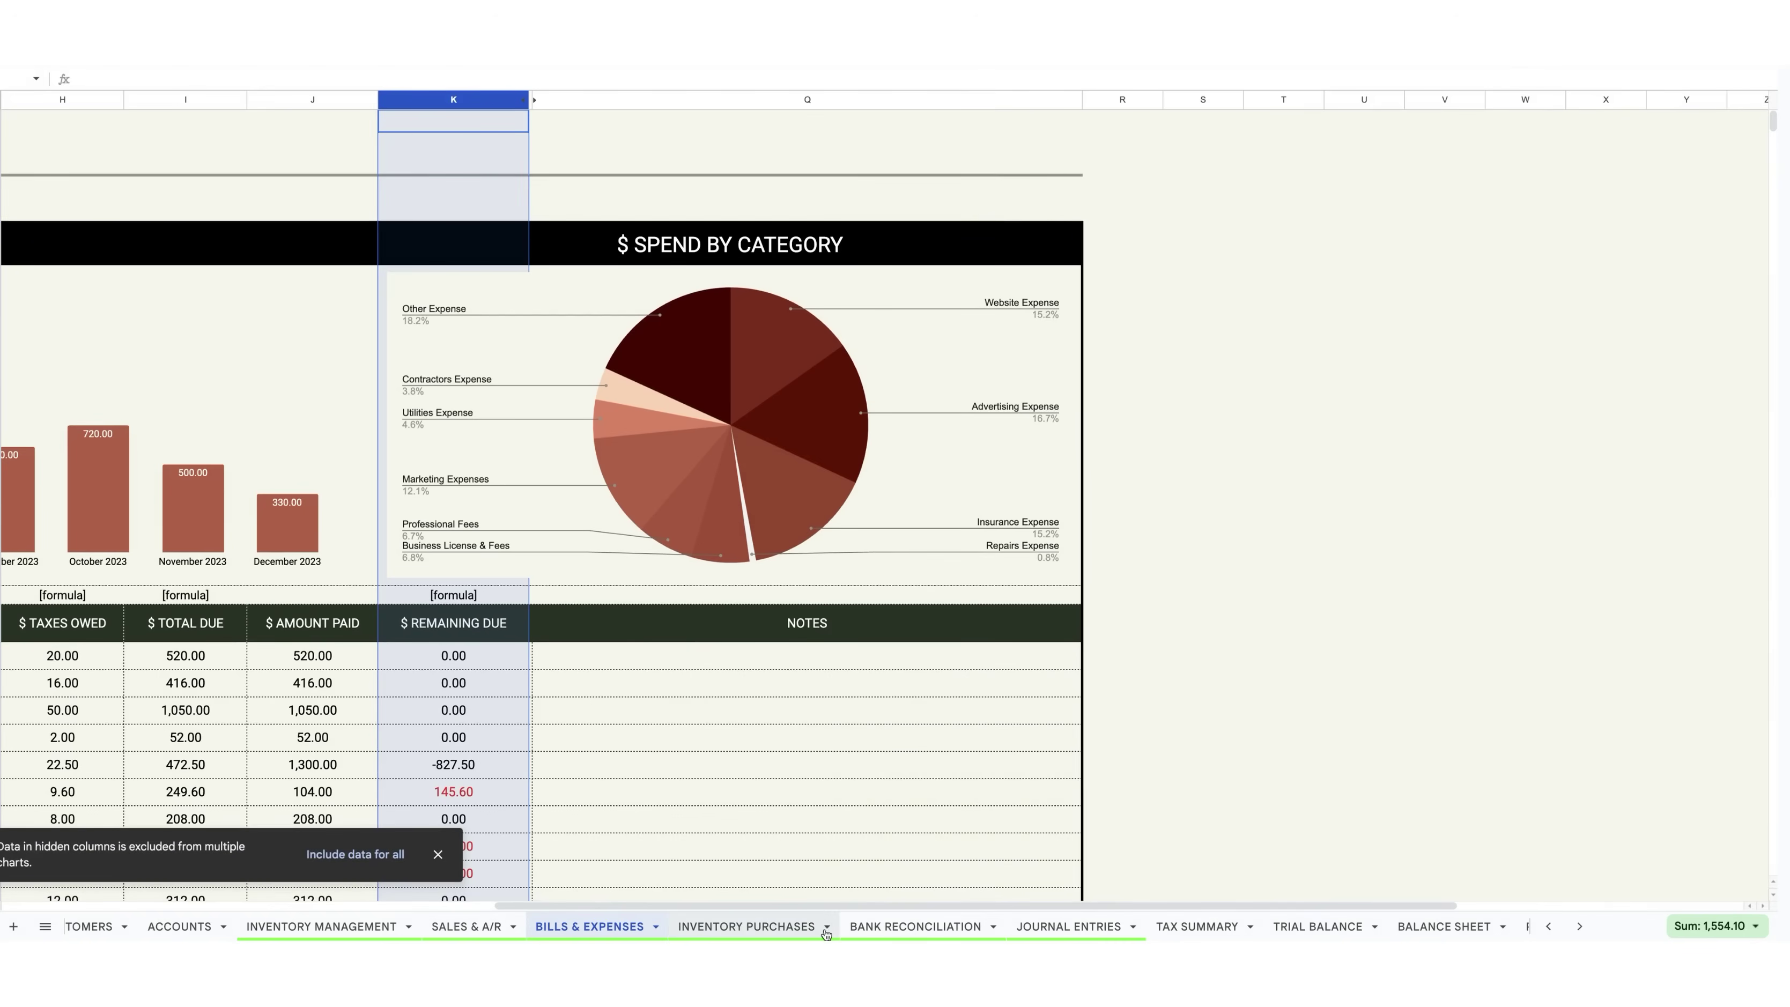
Step: Dismiss the hidden-column chart notice and review the month-over-month expenses and spend-by-category charts
scroll(810, 912, left, 10)
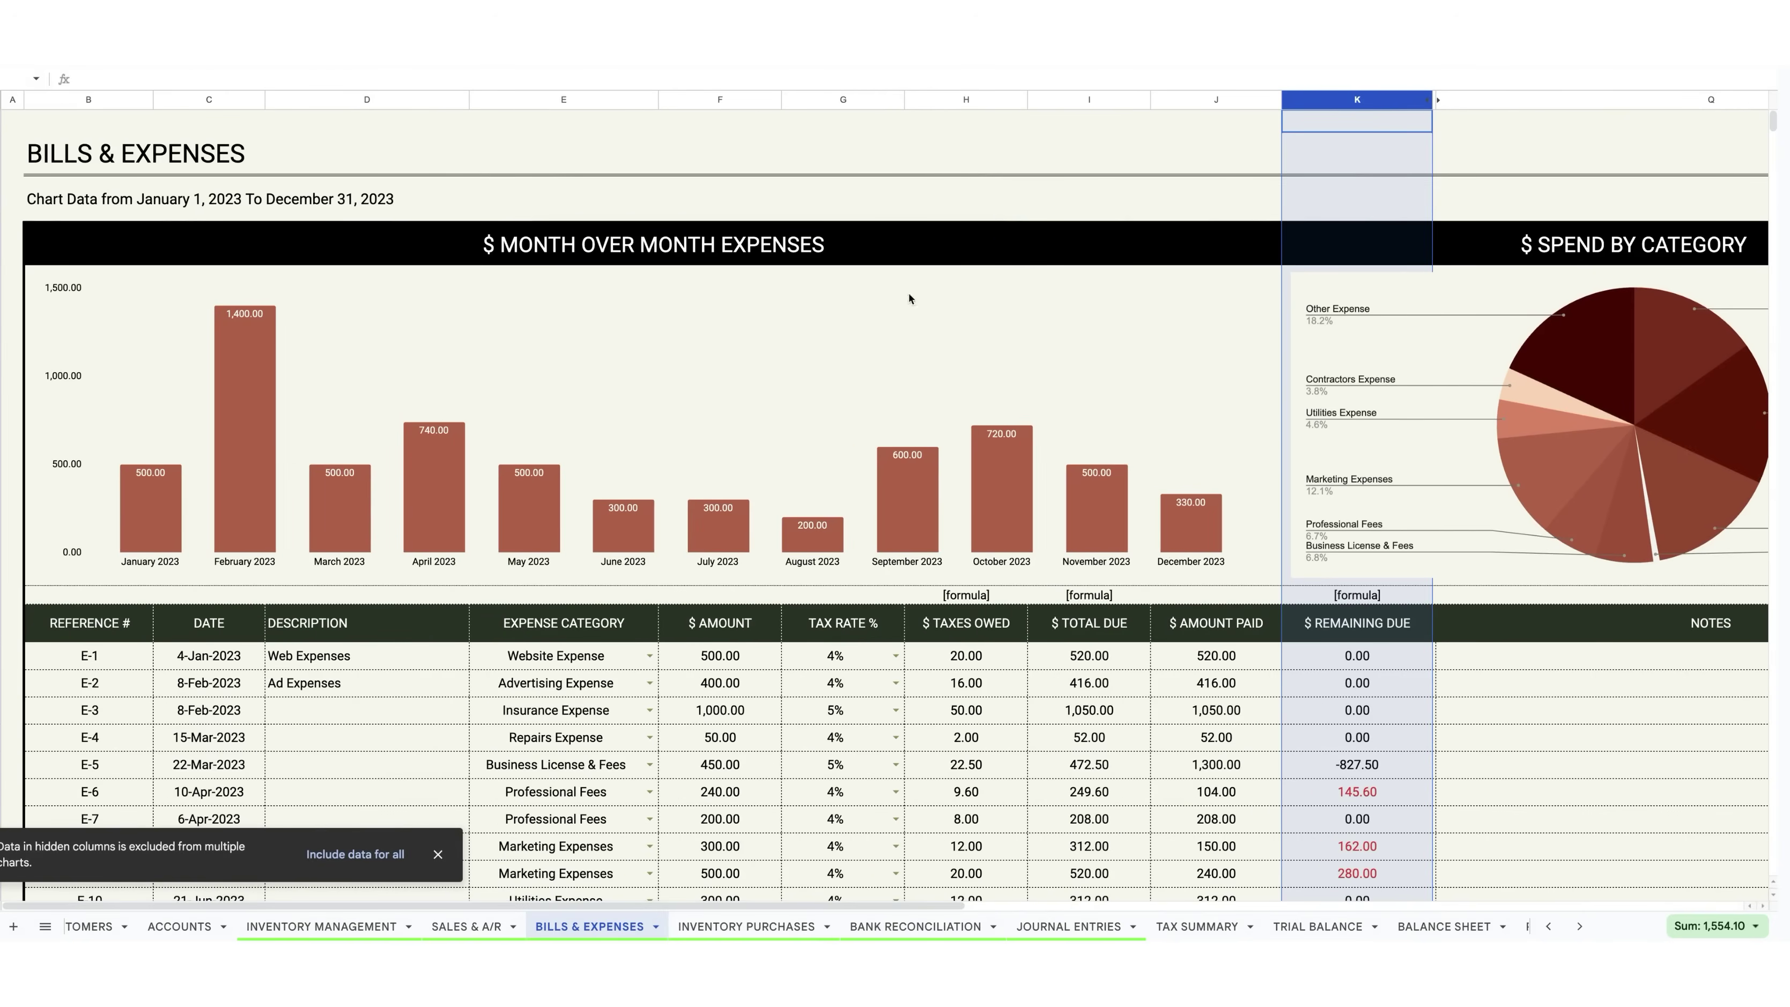
click(1002, 265)
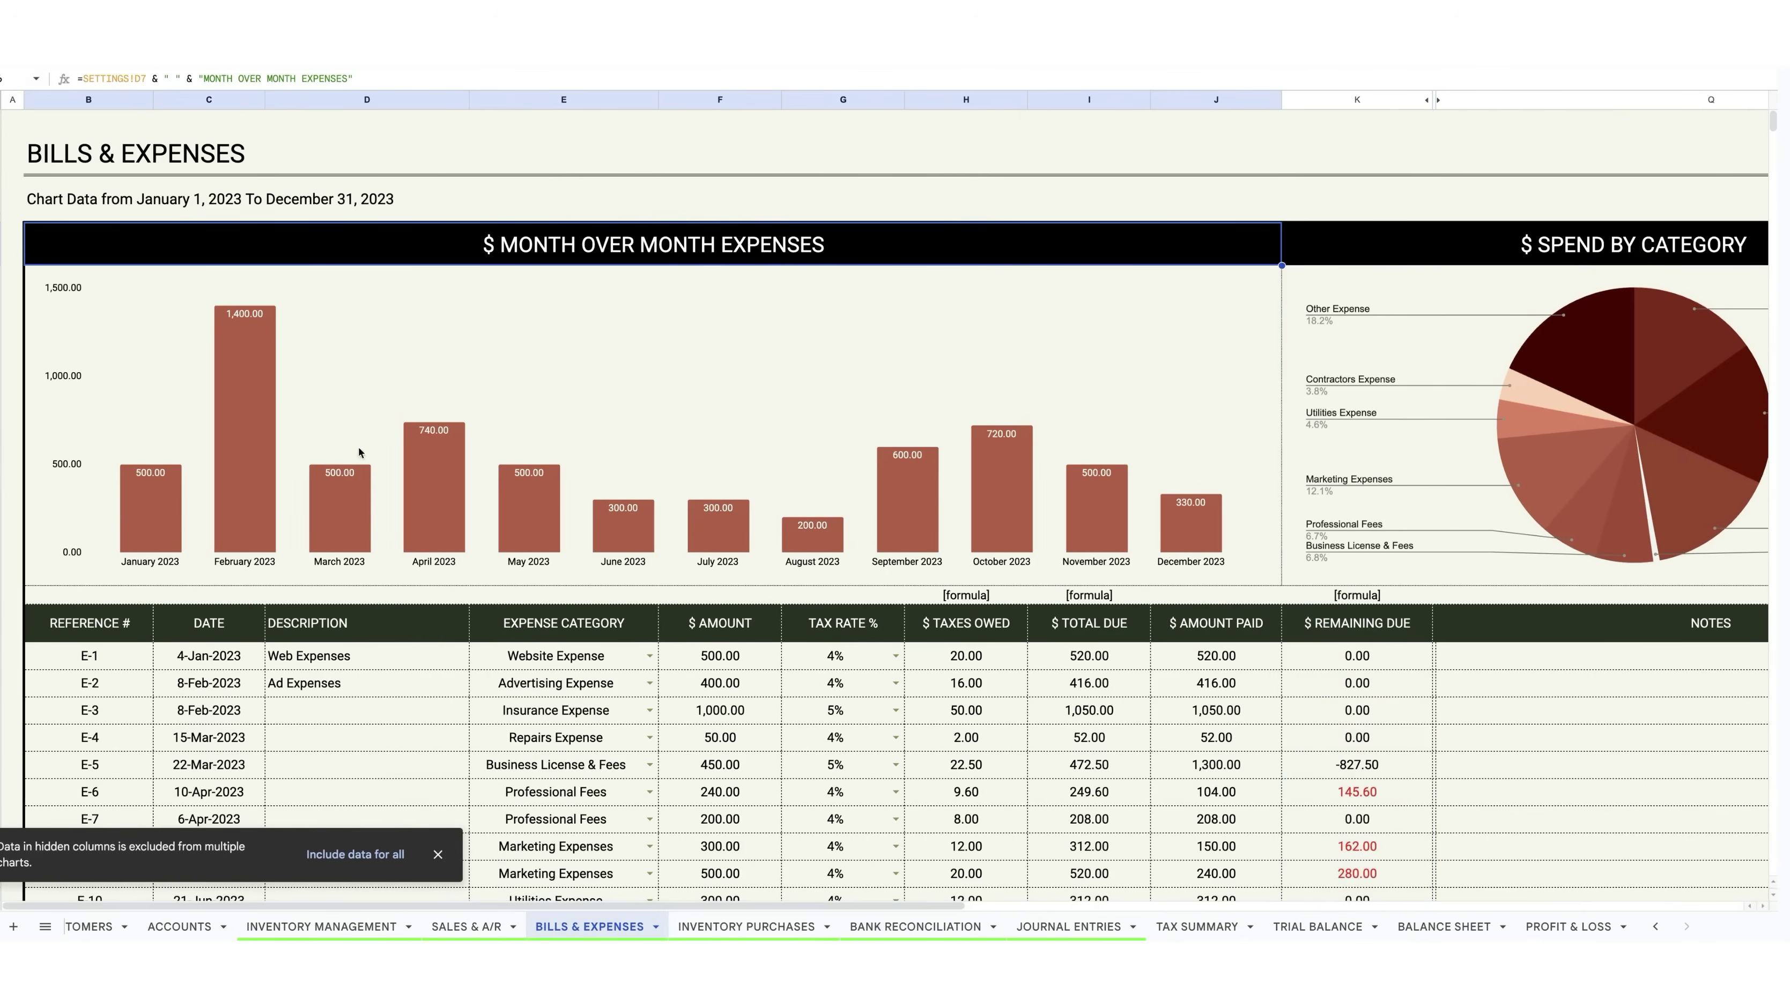
click(437, 857)
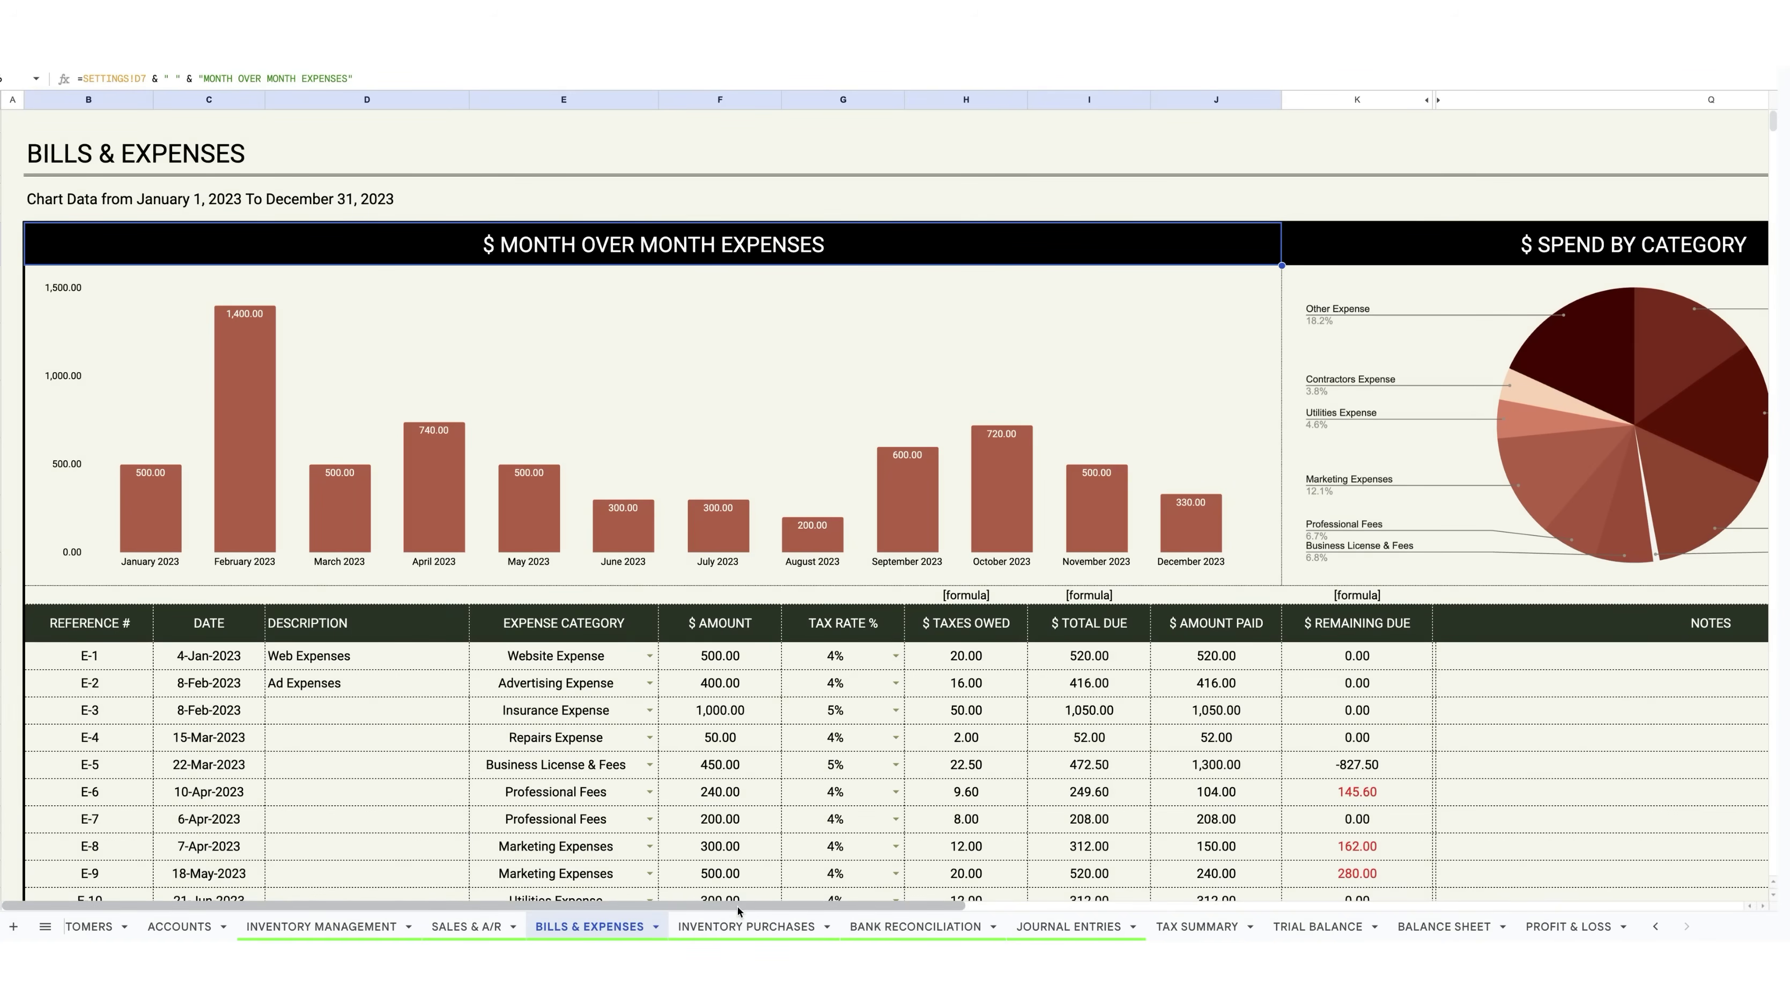
drag(738, 906, 1099, 910)
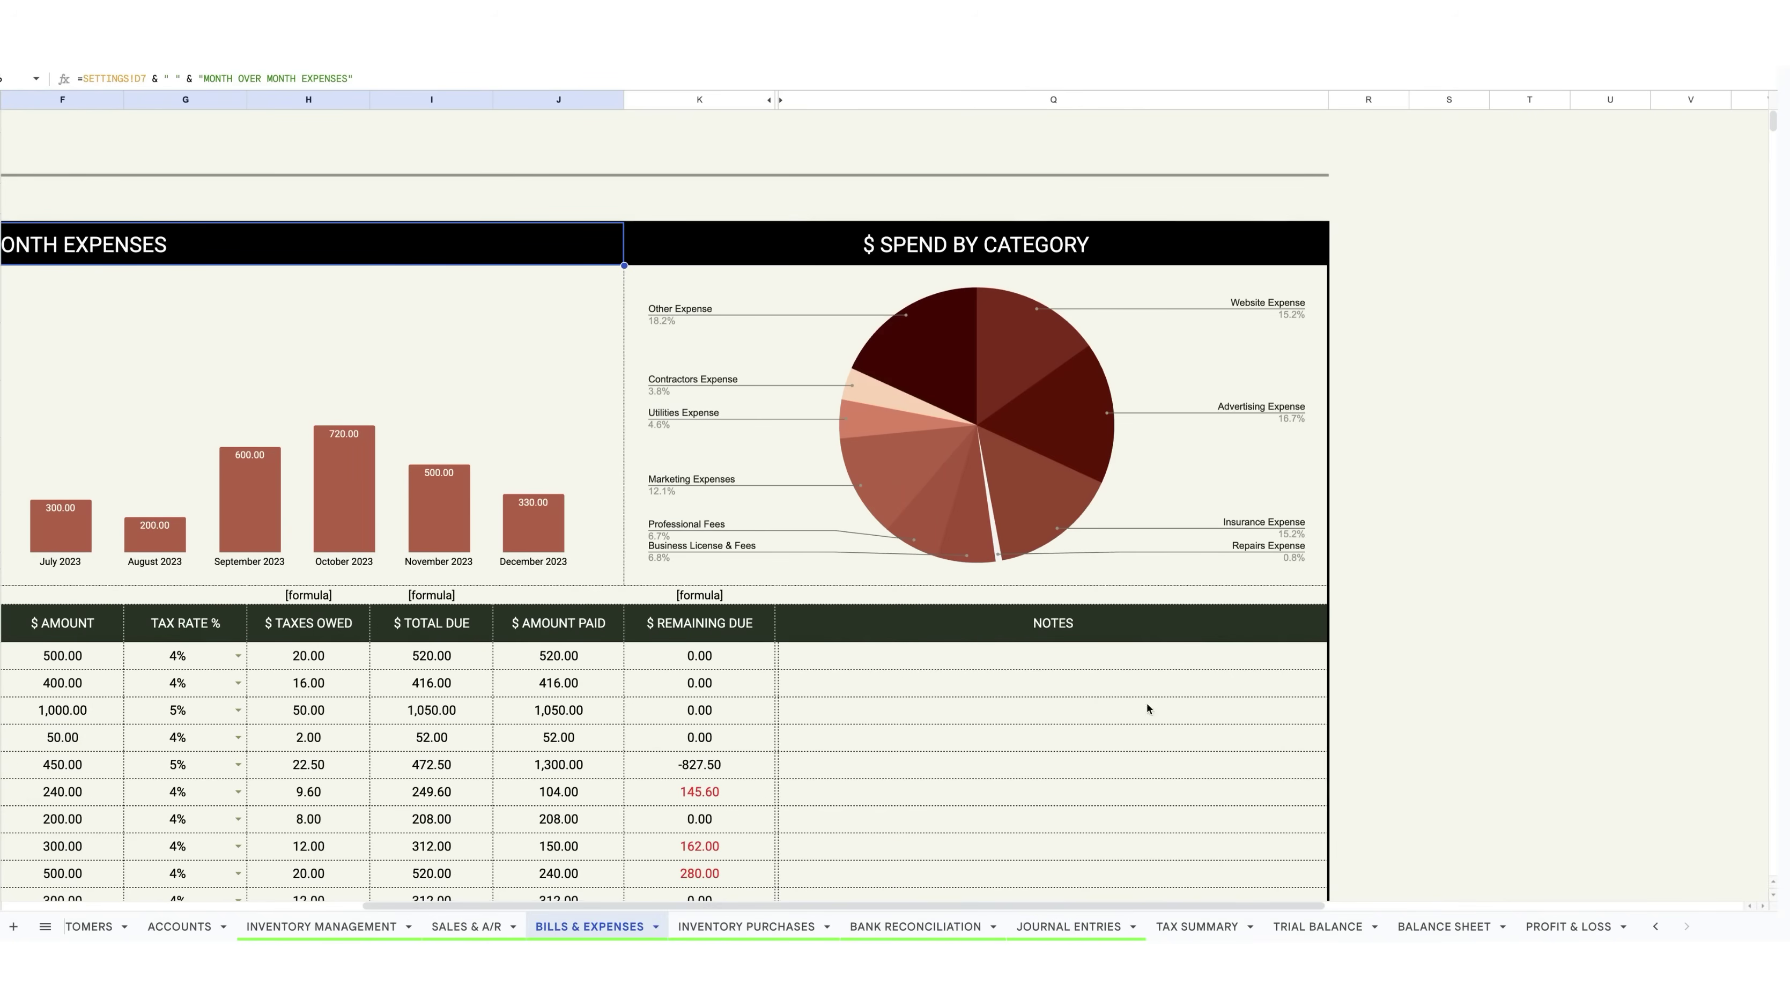
drag(873, 908, 515, 908)
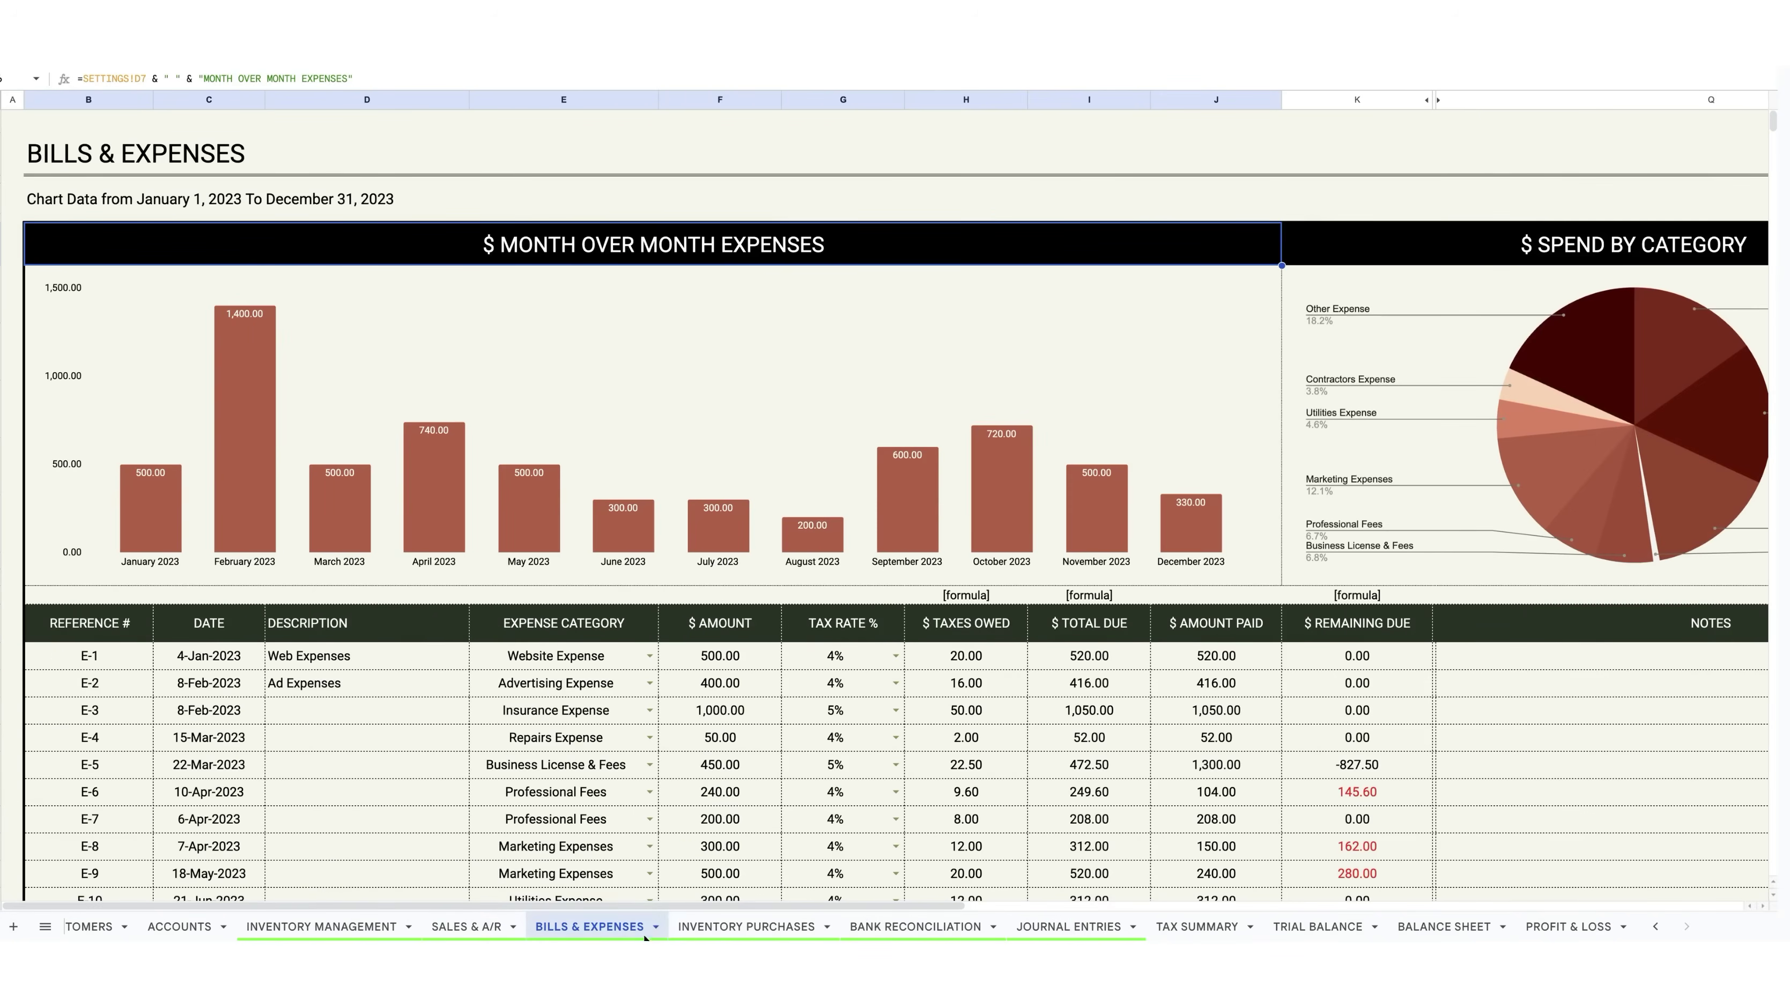
Step: Open the Inventory Purchases sheet and check the low stock and high stock item quantities above the purchase records
click(734, 926)
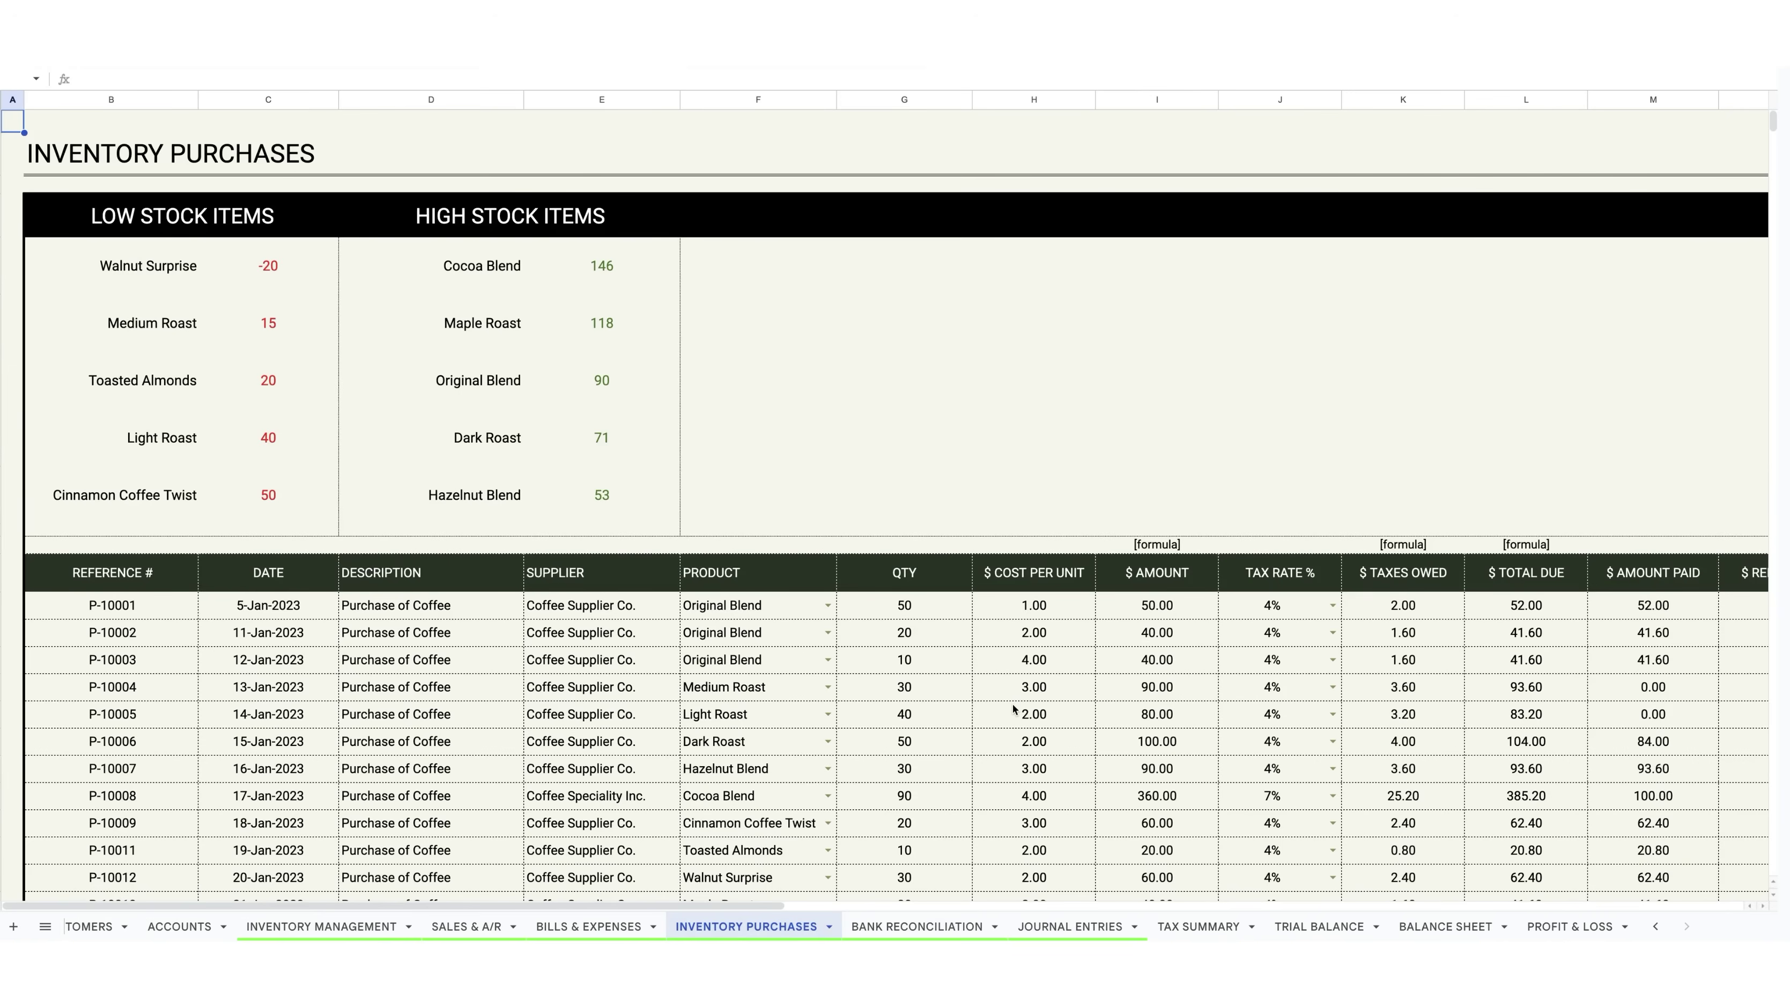
drag(271, 268, 280, 496)
drag(605, 268, 619, 504)
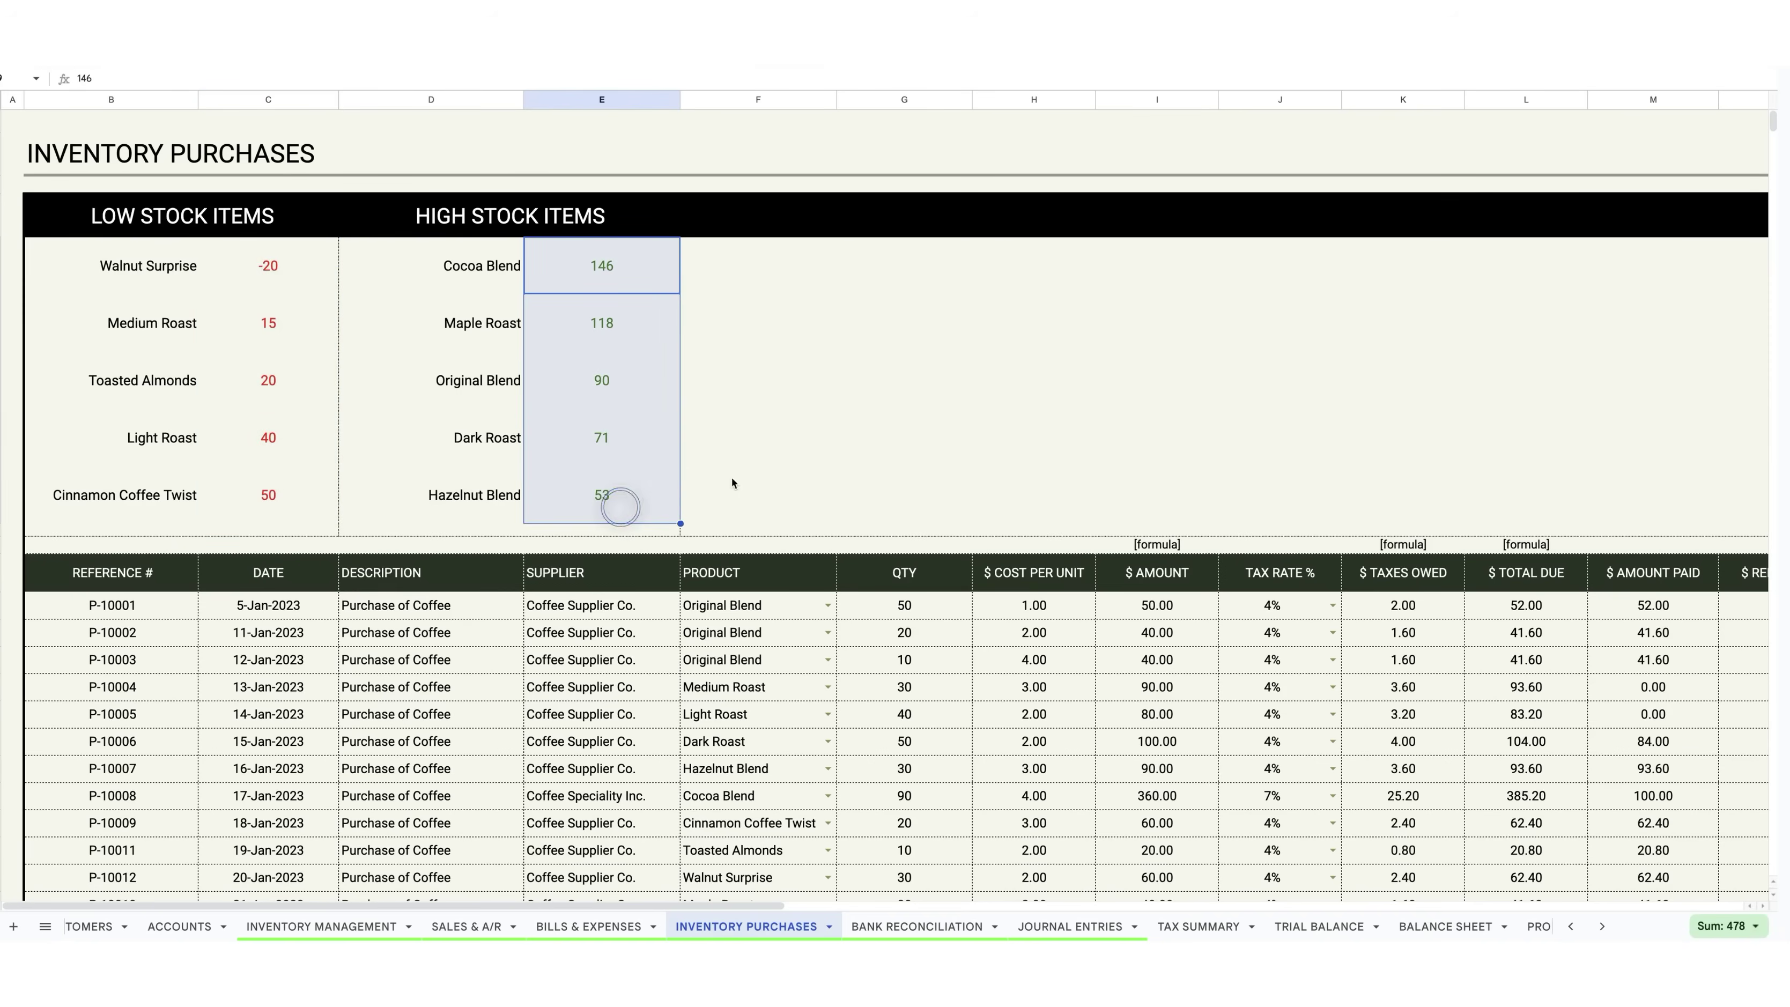
click(850, 472)
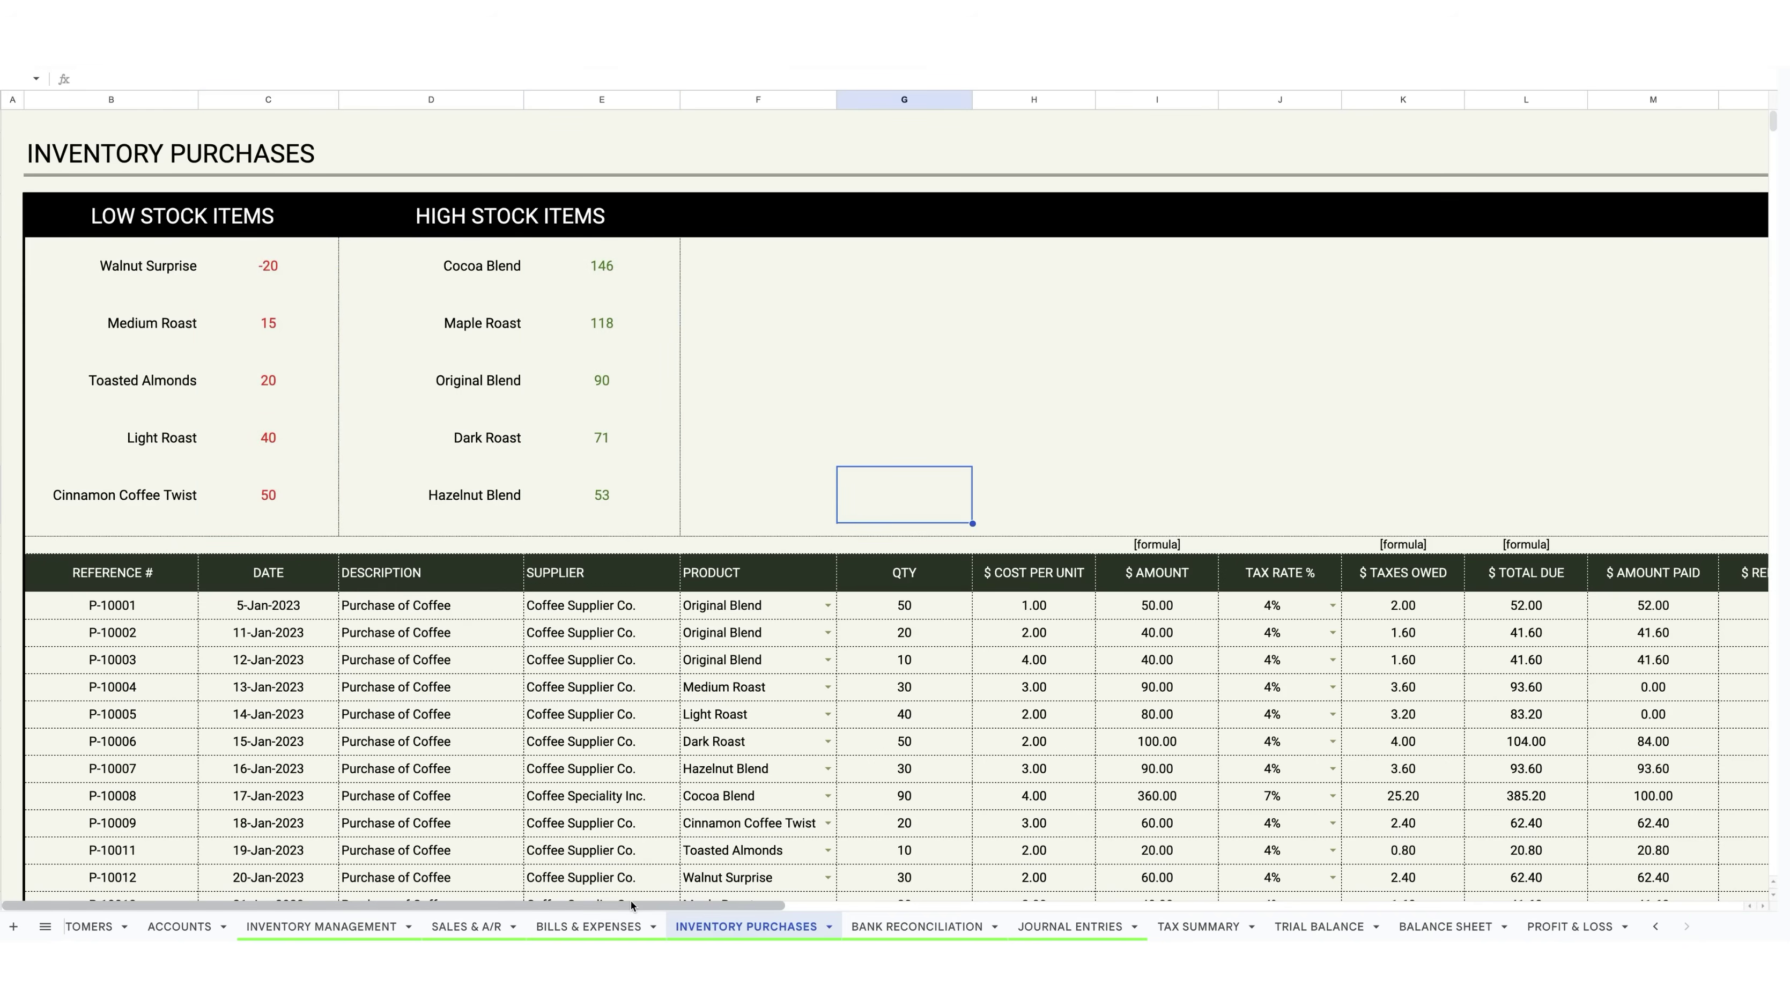
drag(642, 905, 519, 915)
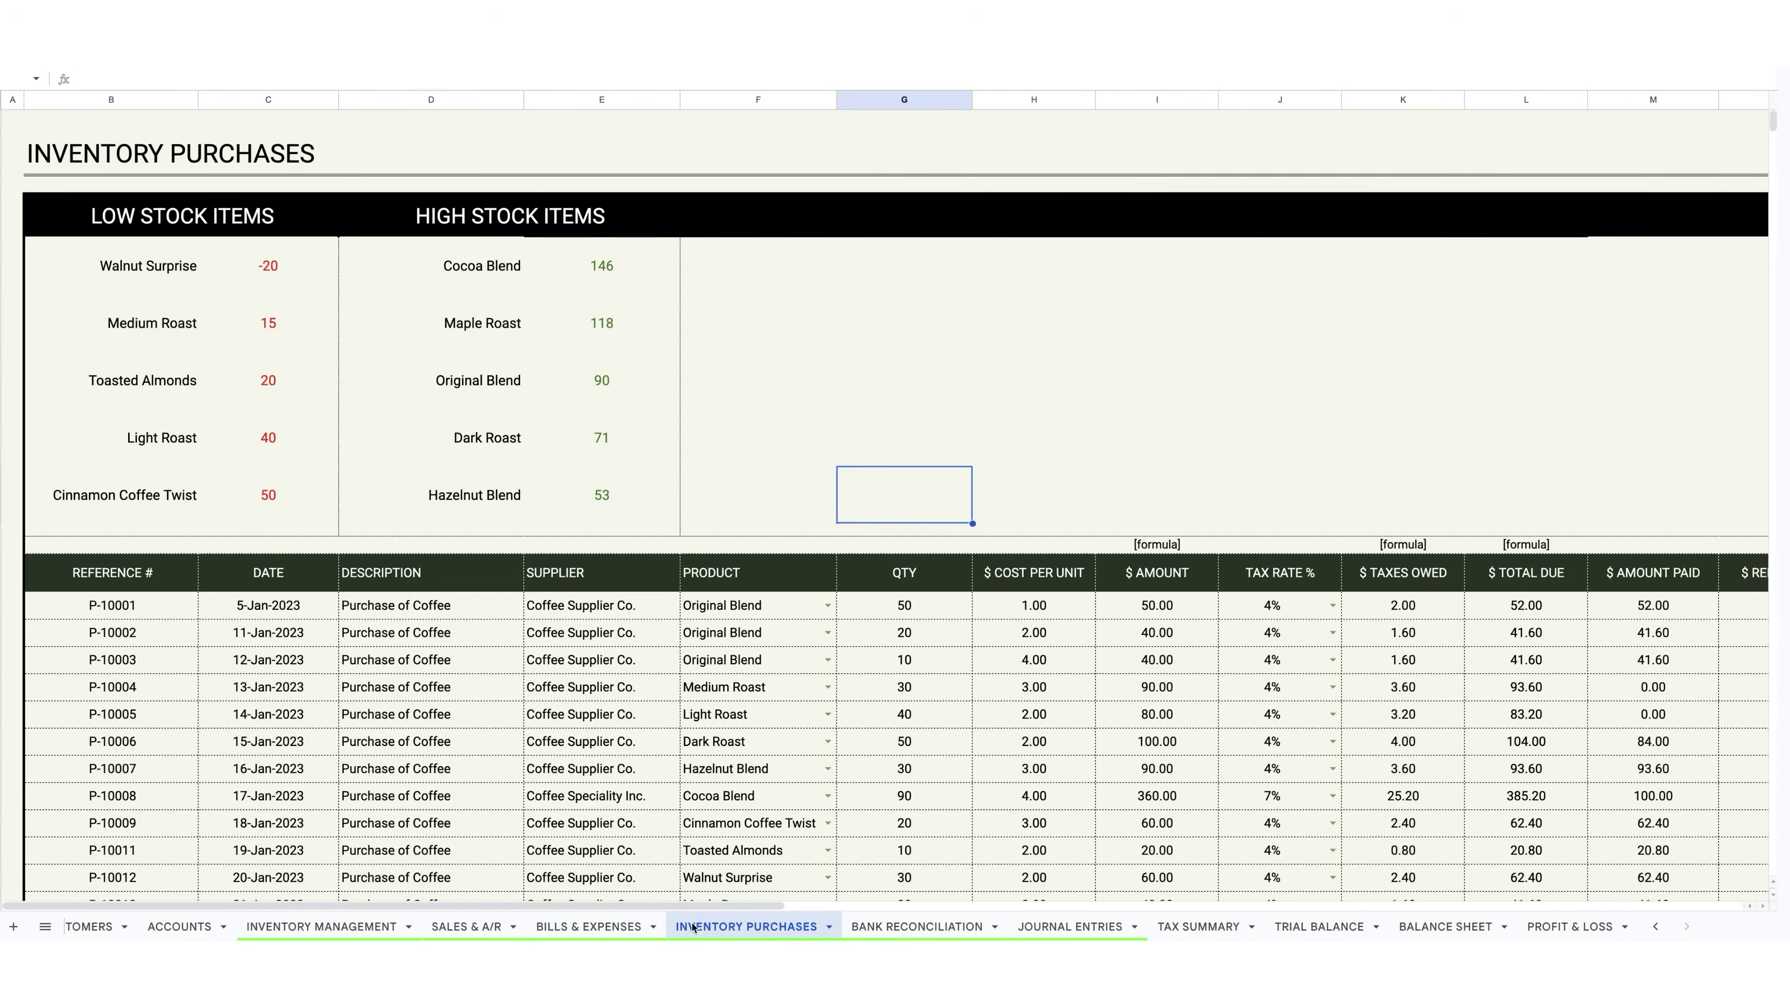
drag(769, 905, 728, 919)
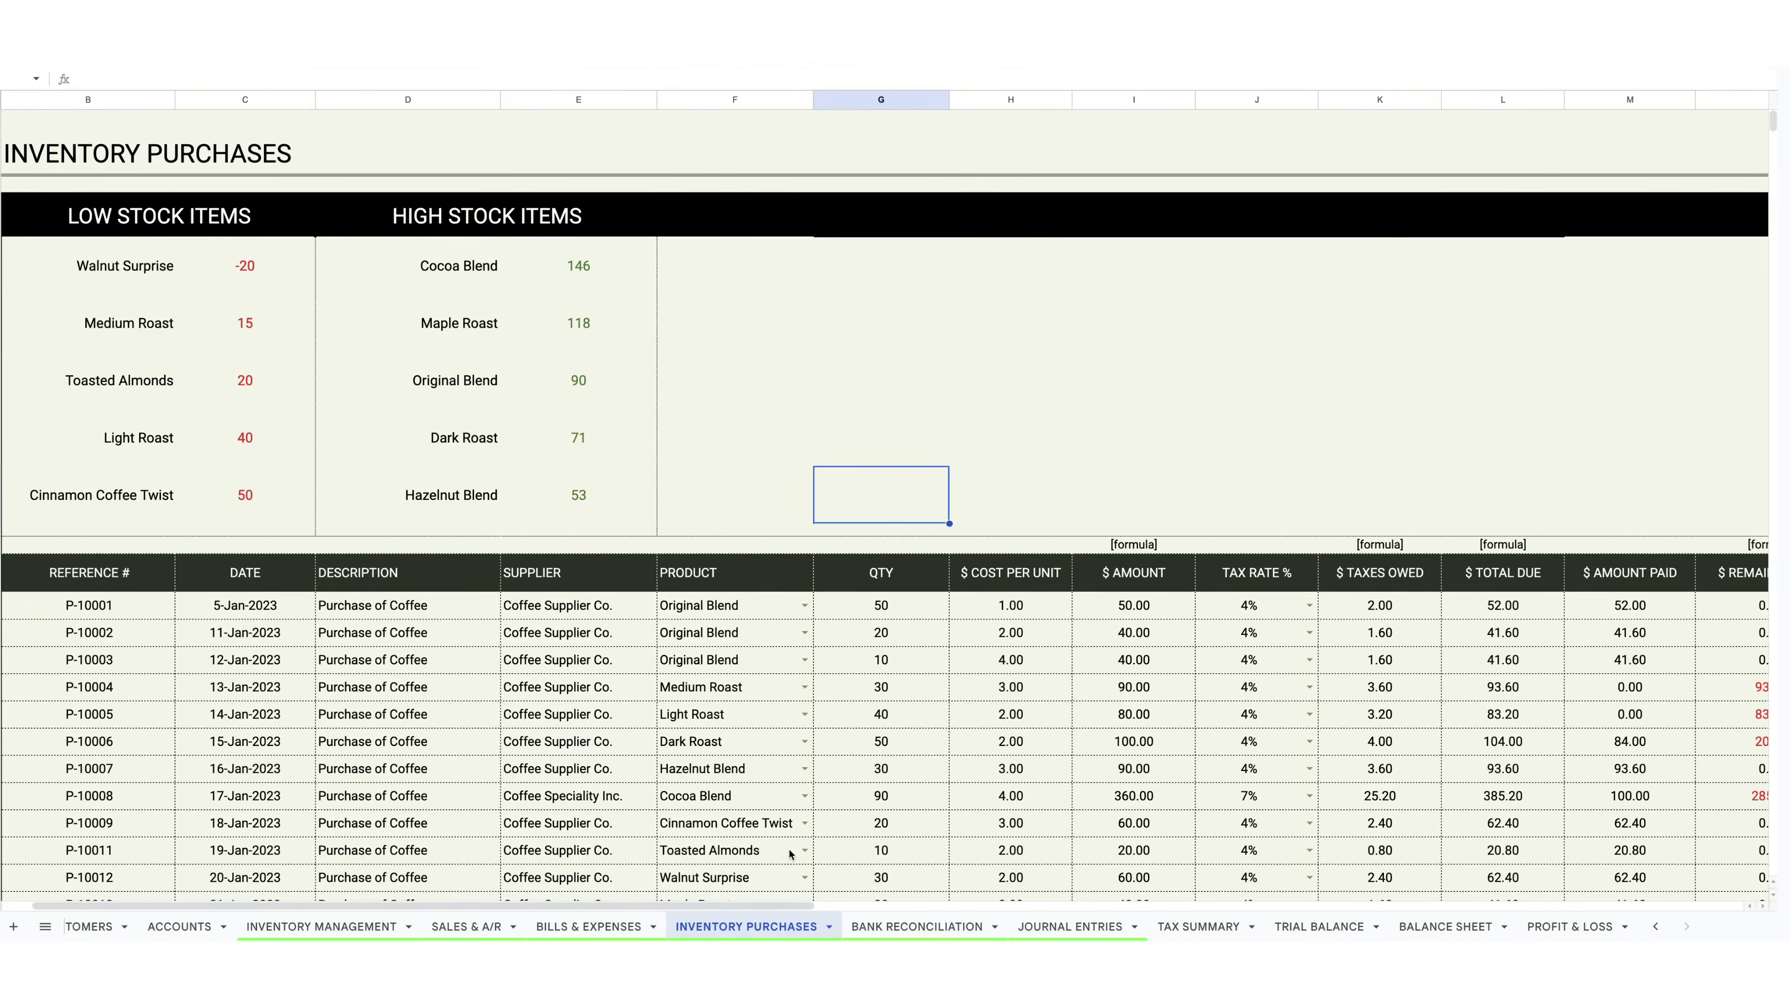
Step: Open the Journal Entries sheet and check the debit and credit account choices for entry J-4
click(1049, 929)
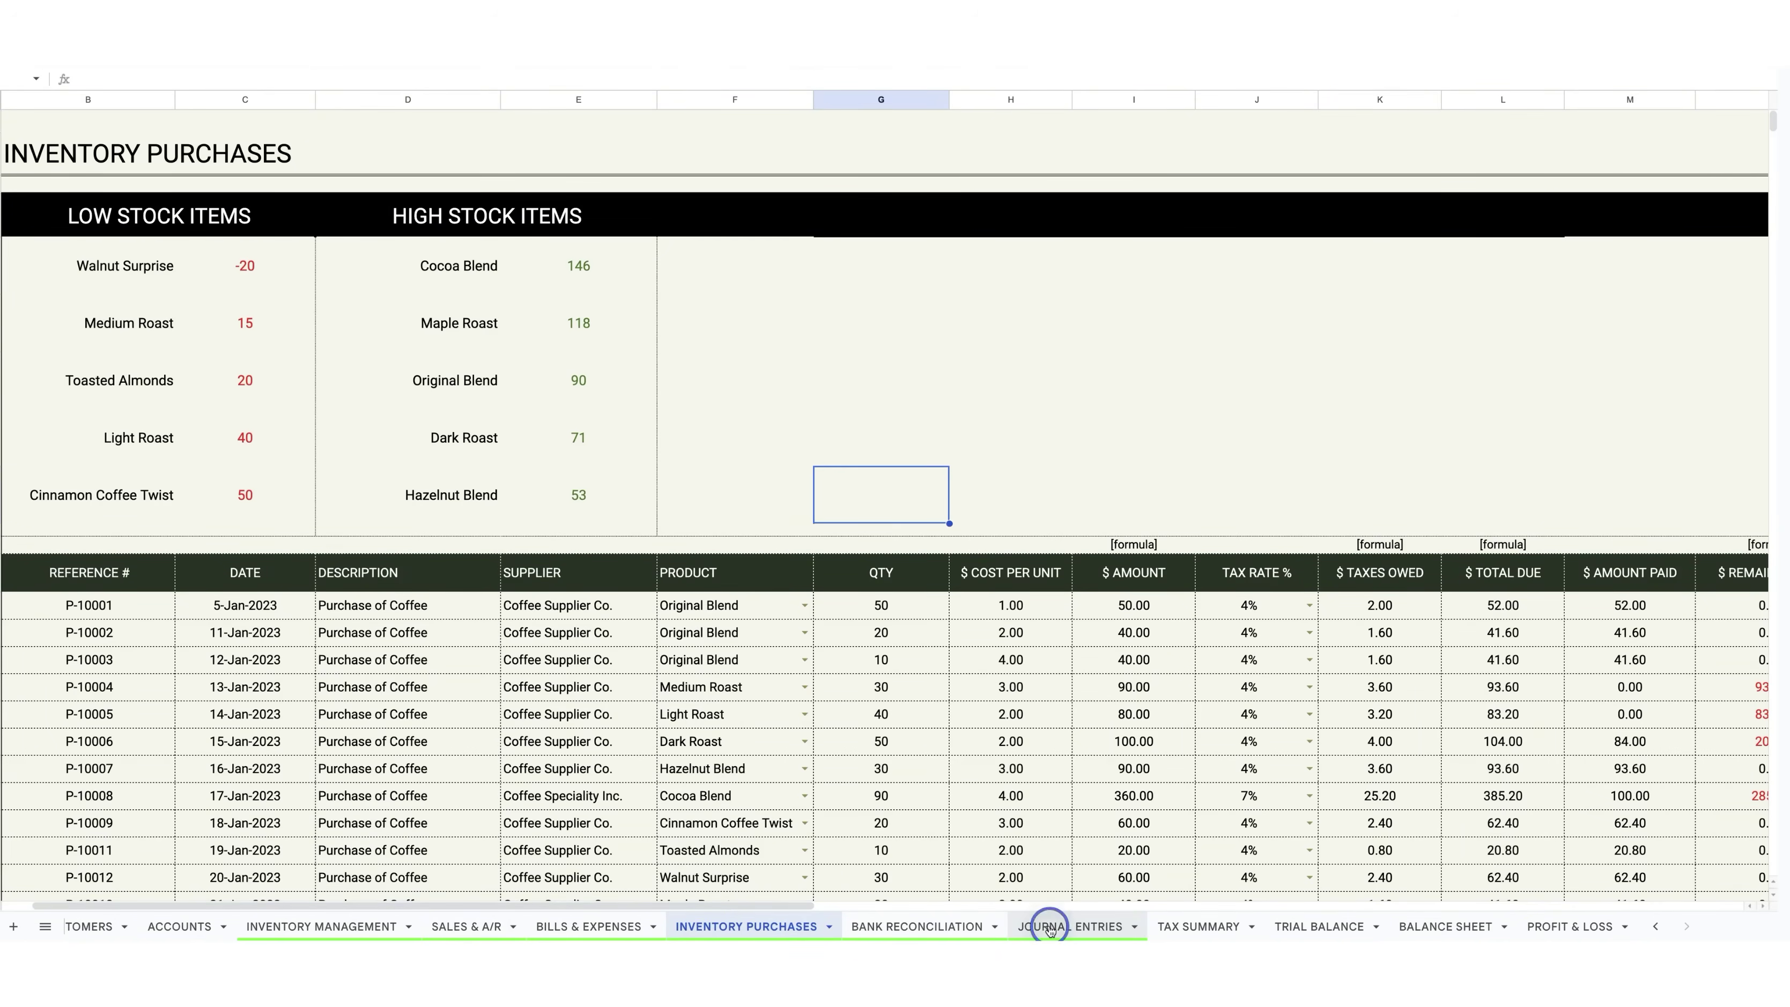
click(853, 803)
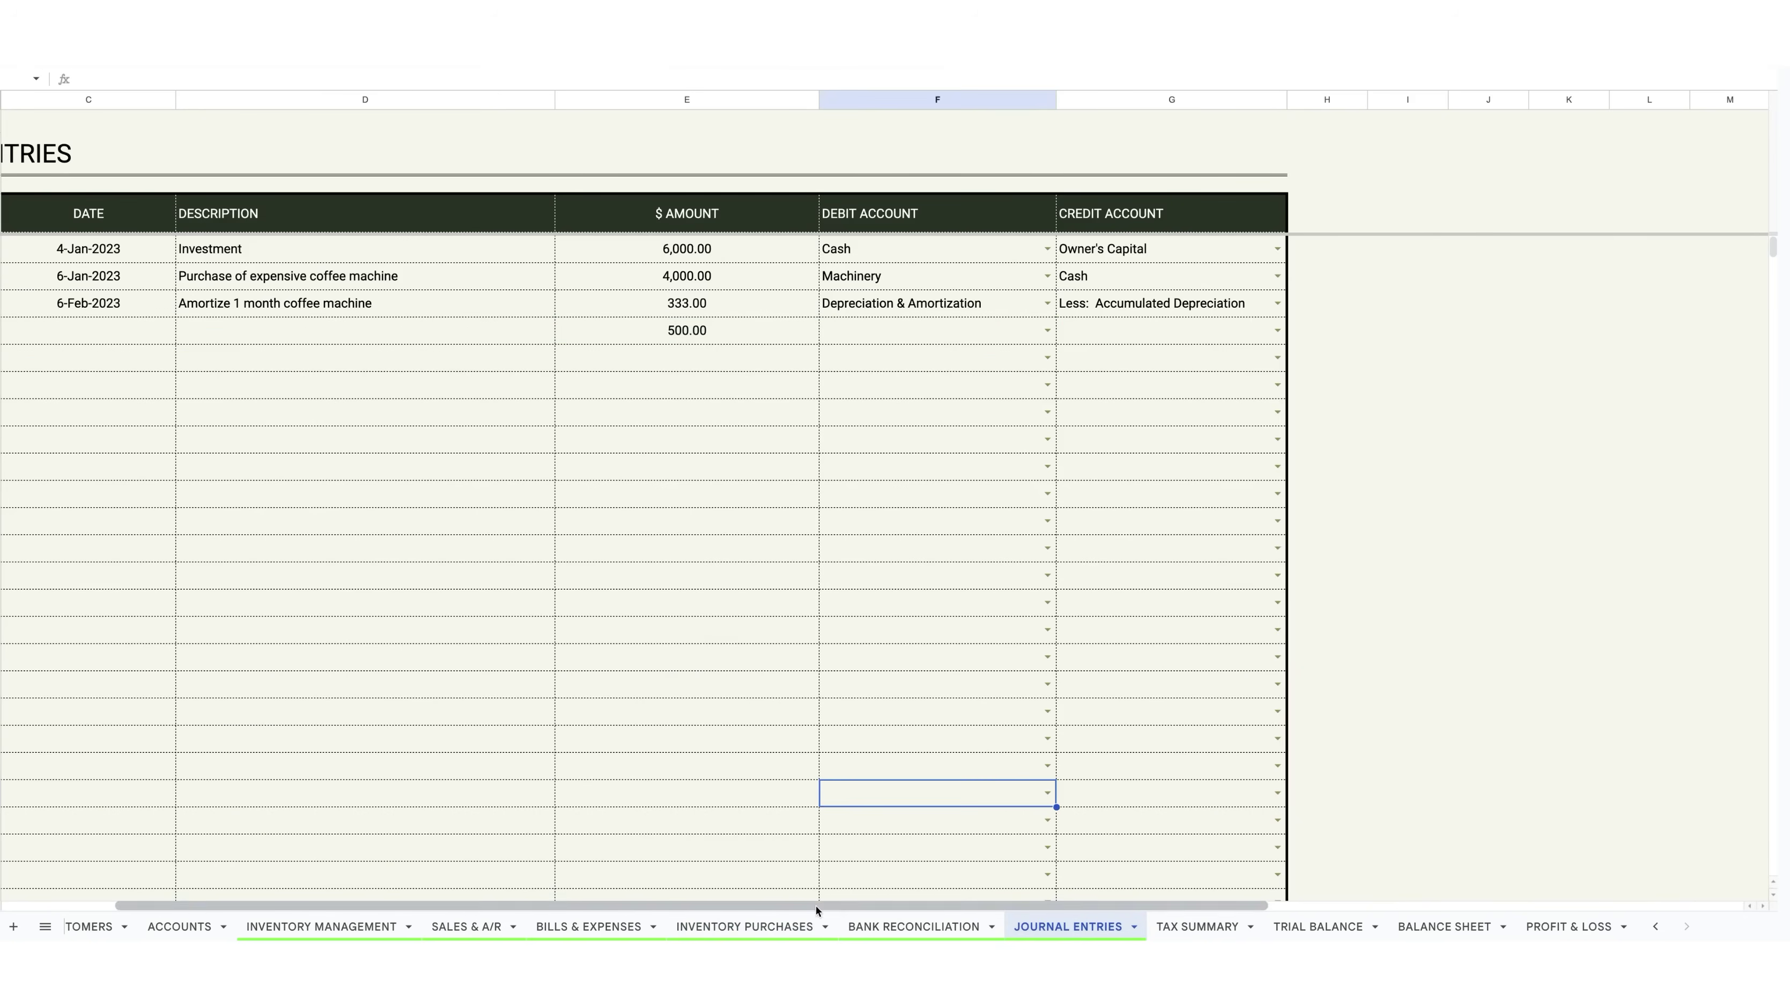
drag(815, 905, 688, 904)
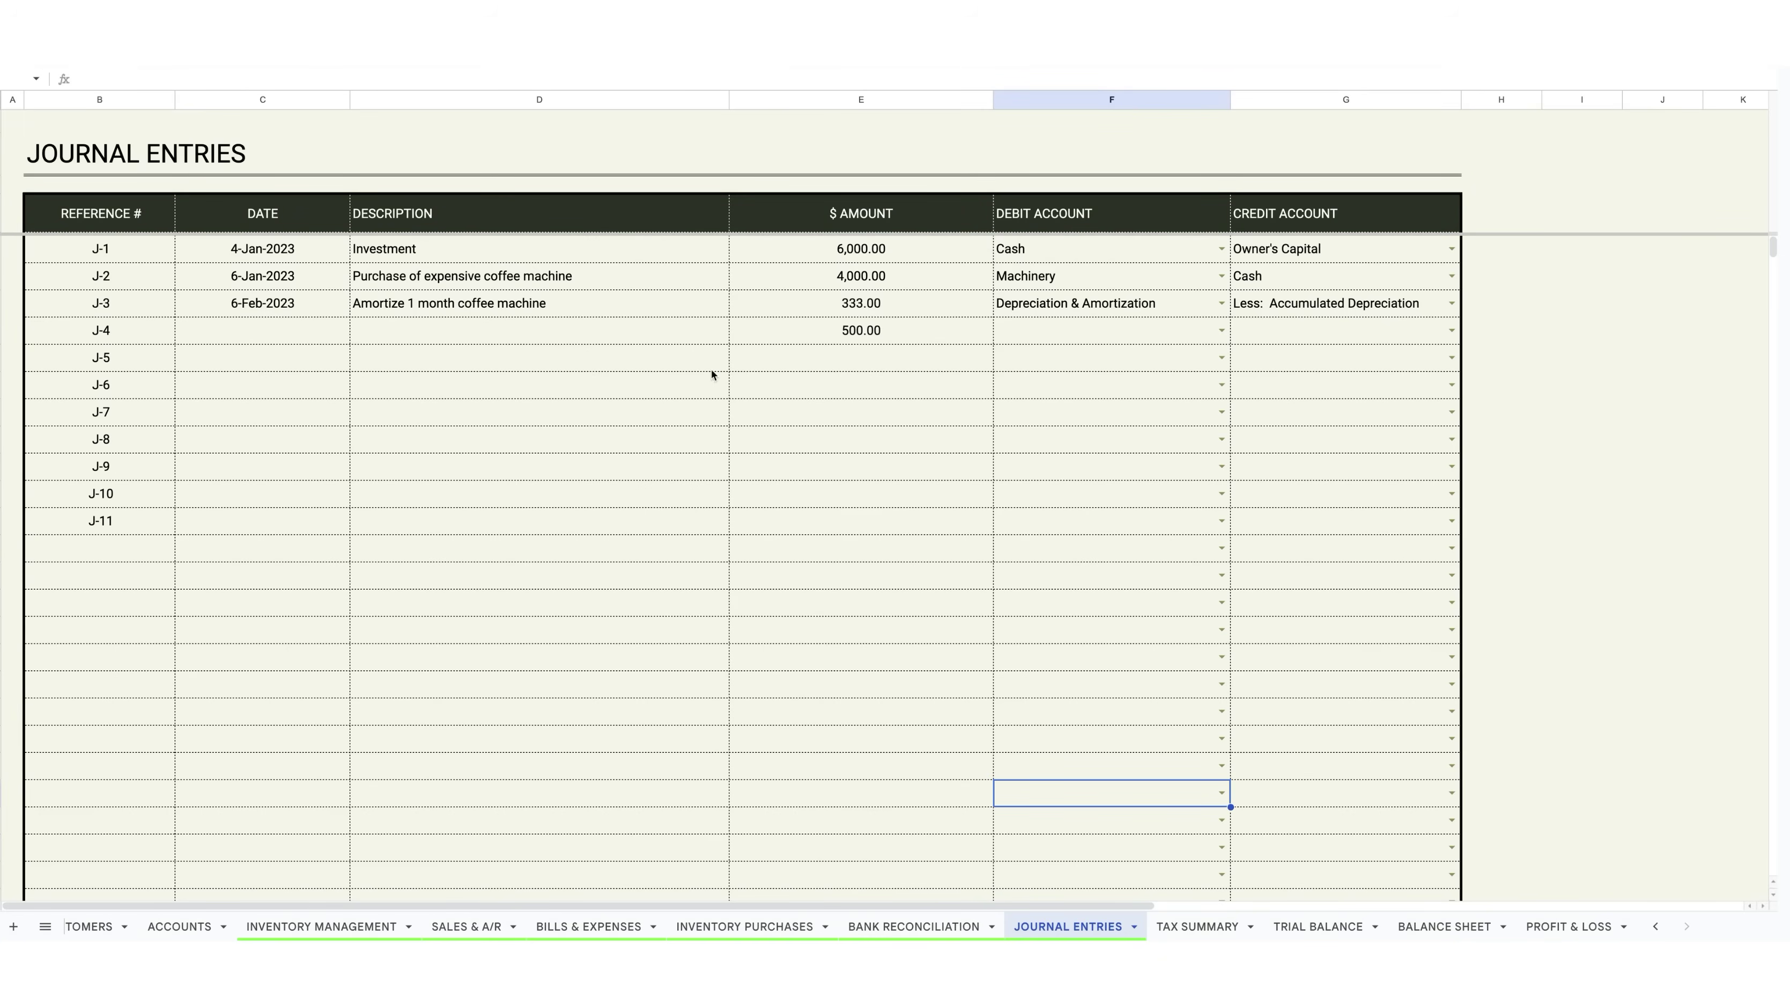
click(1222, 330)
click(1451, 330)
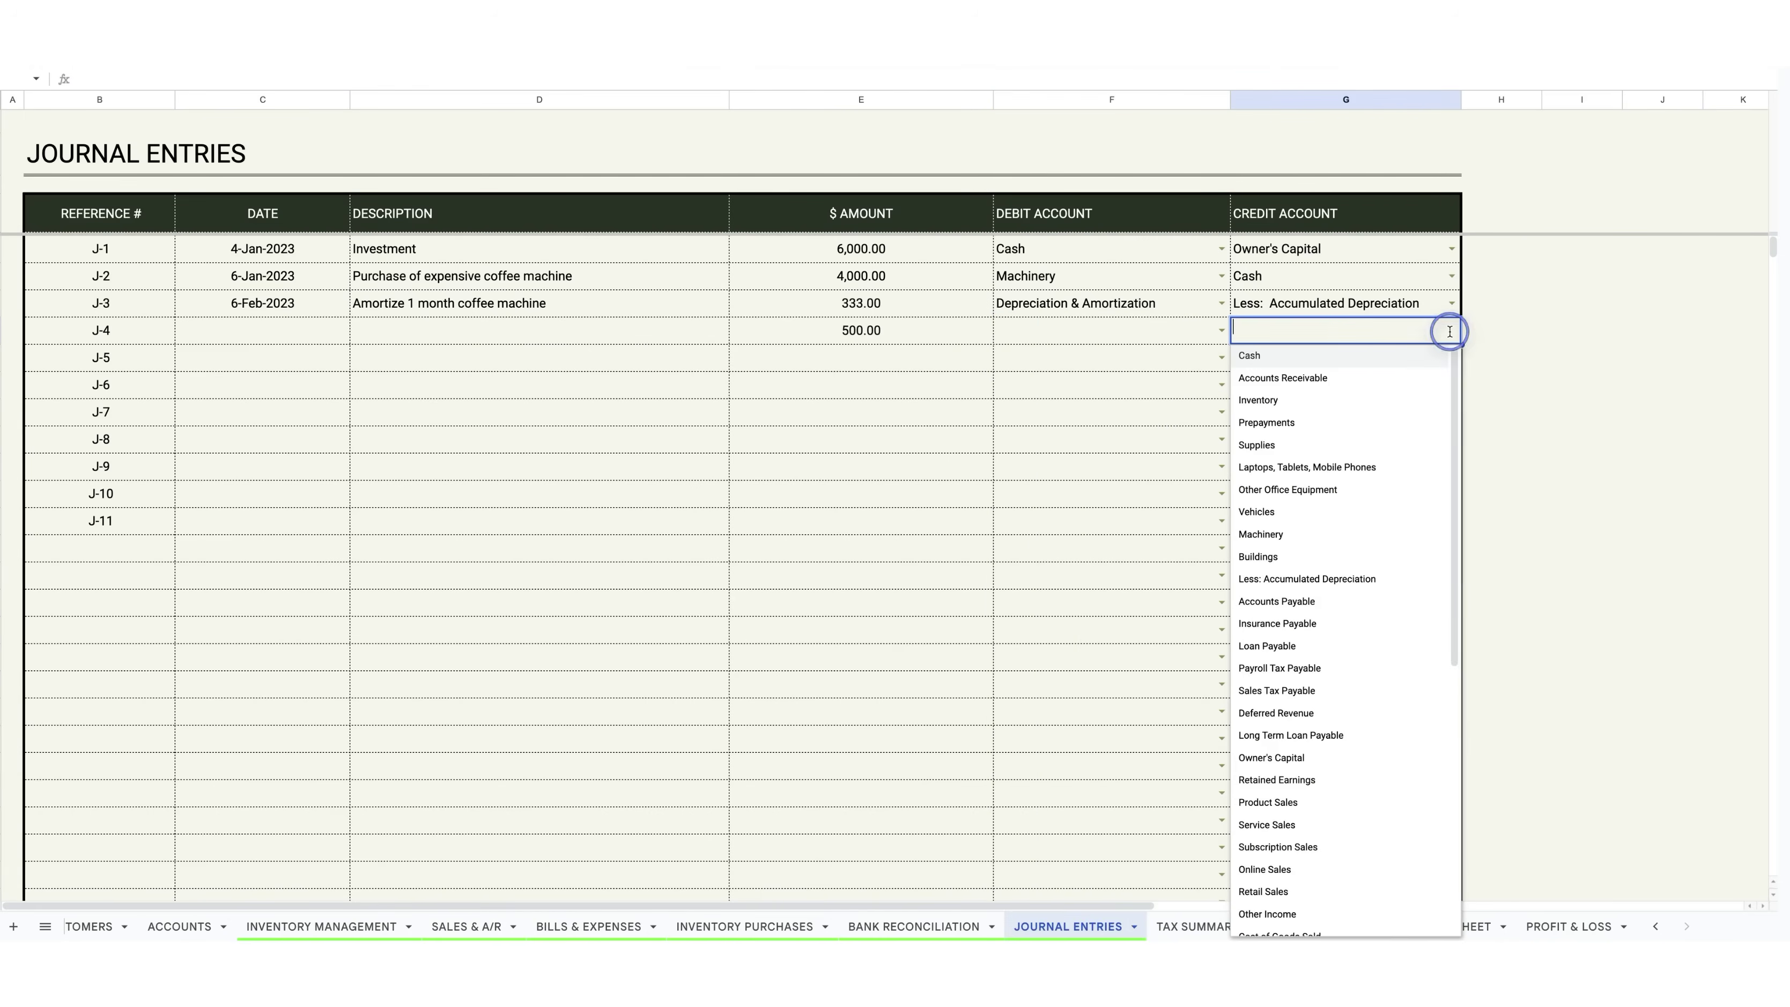
click(1562, 356)
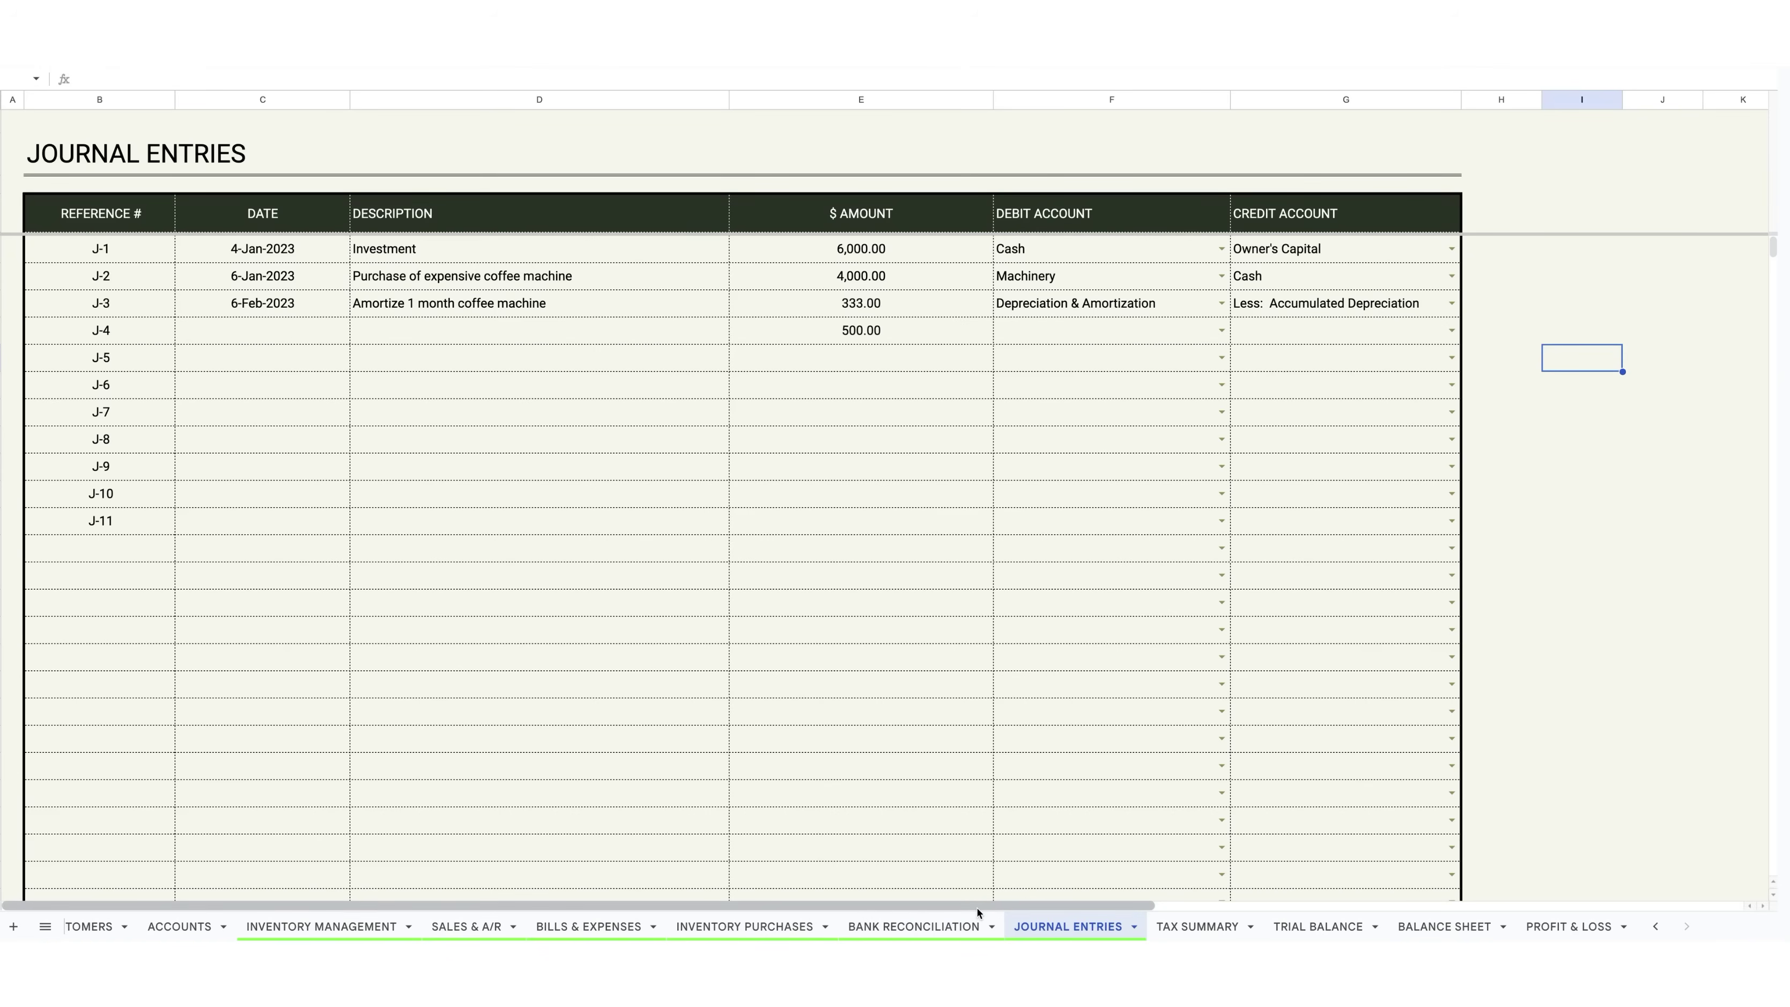
Step: Open the Bank Reconciliation sheet and inspect the bank statement section's heading and its spent and received amounts
click(928, 927)
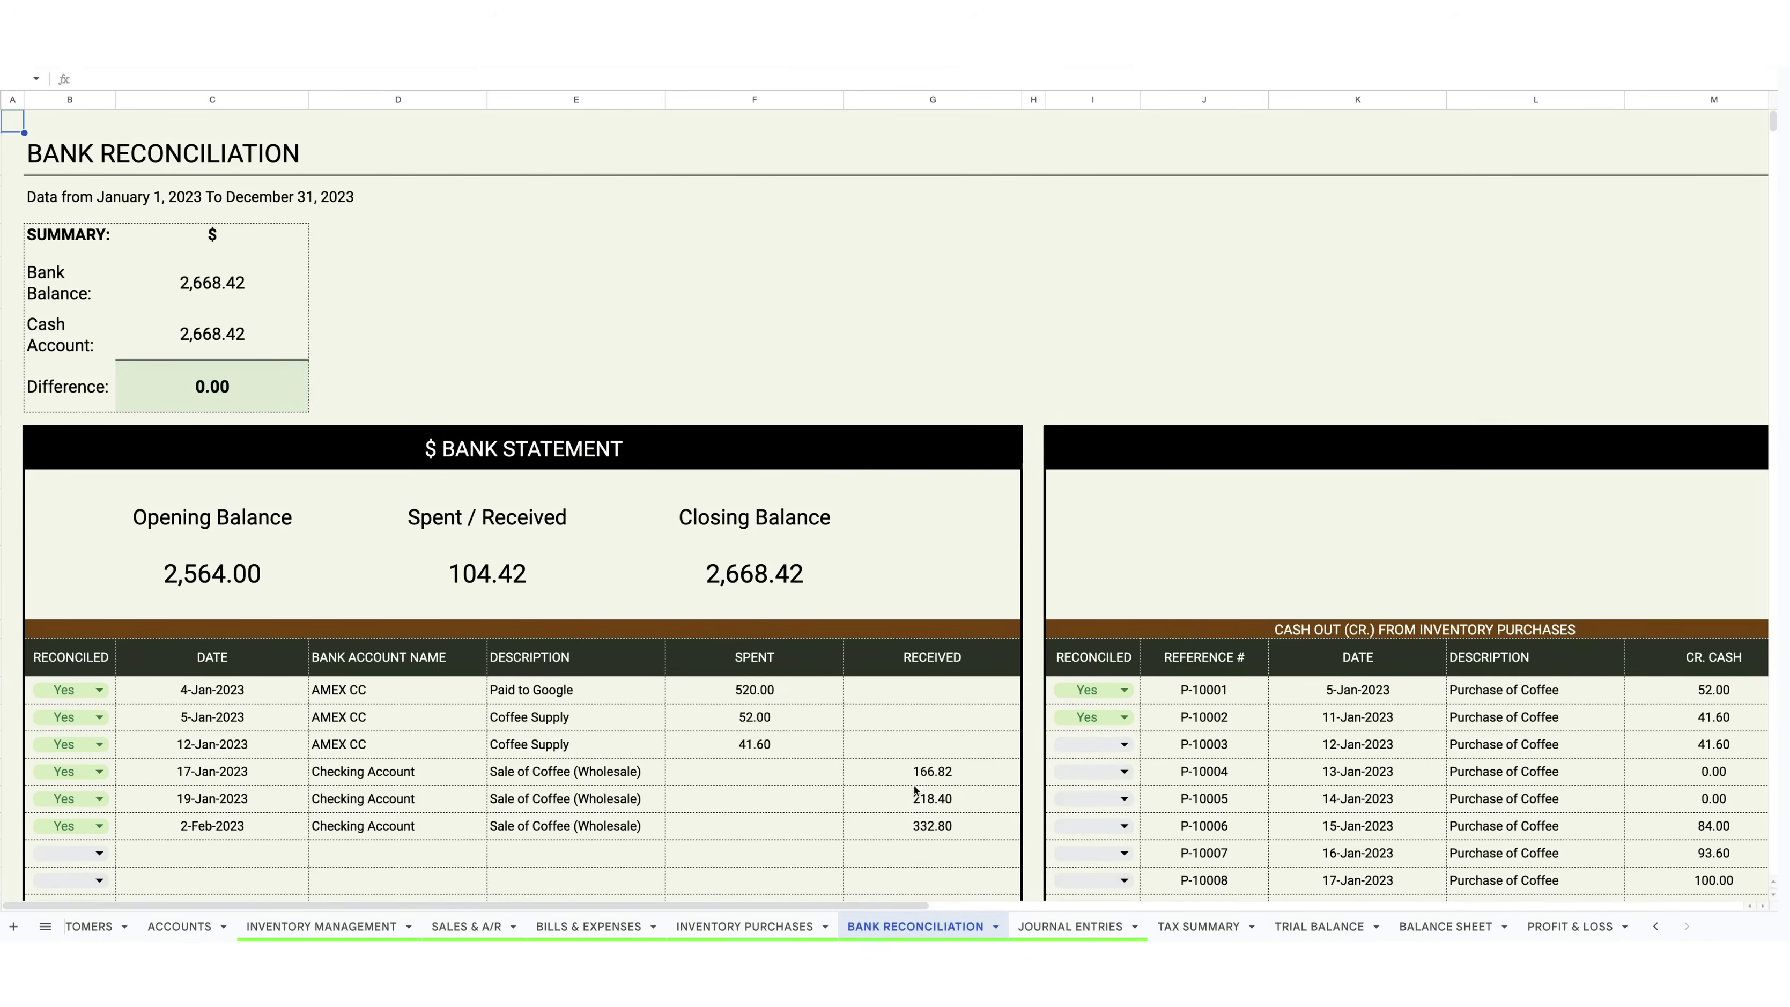
scroll(817, 740, down, 5)
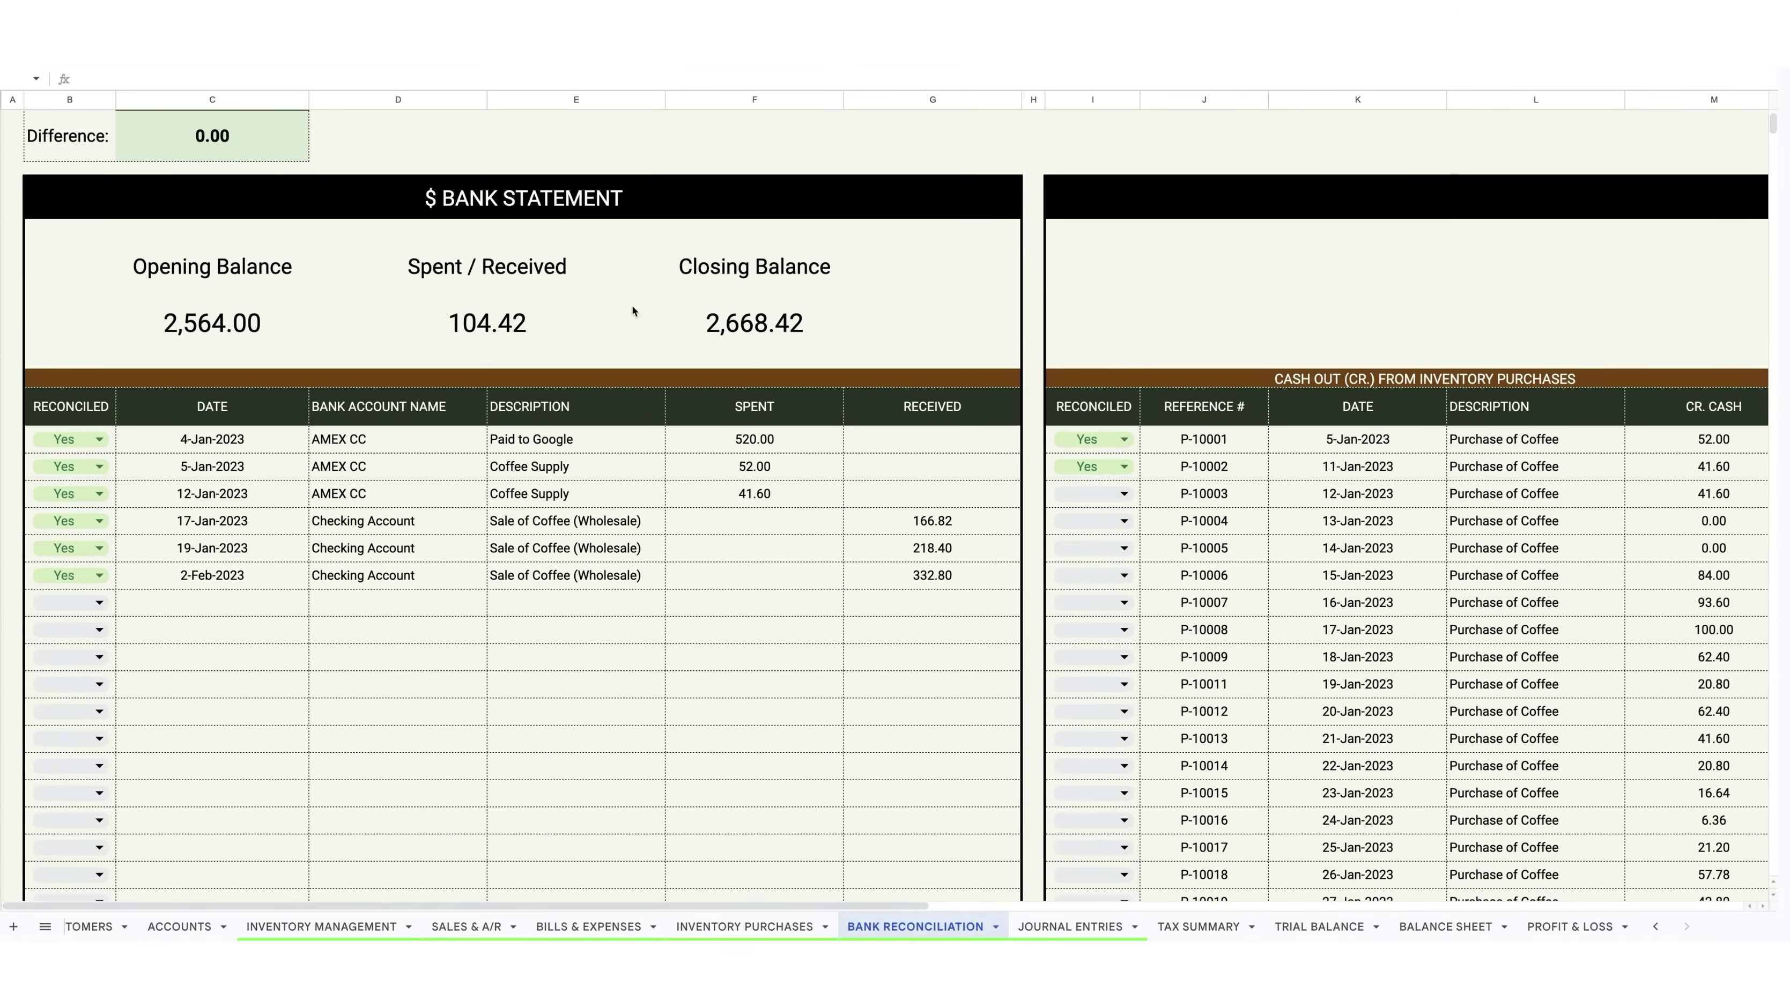
click(450, 197)
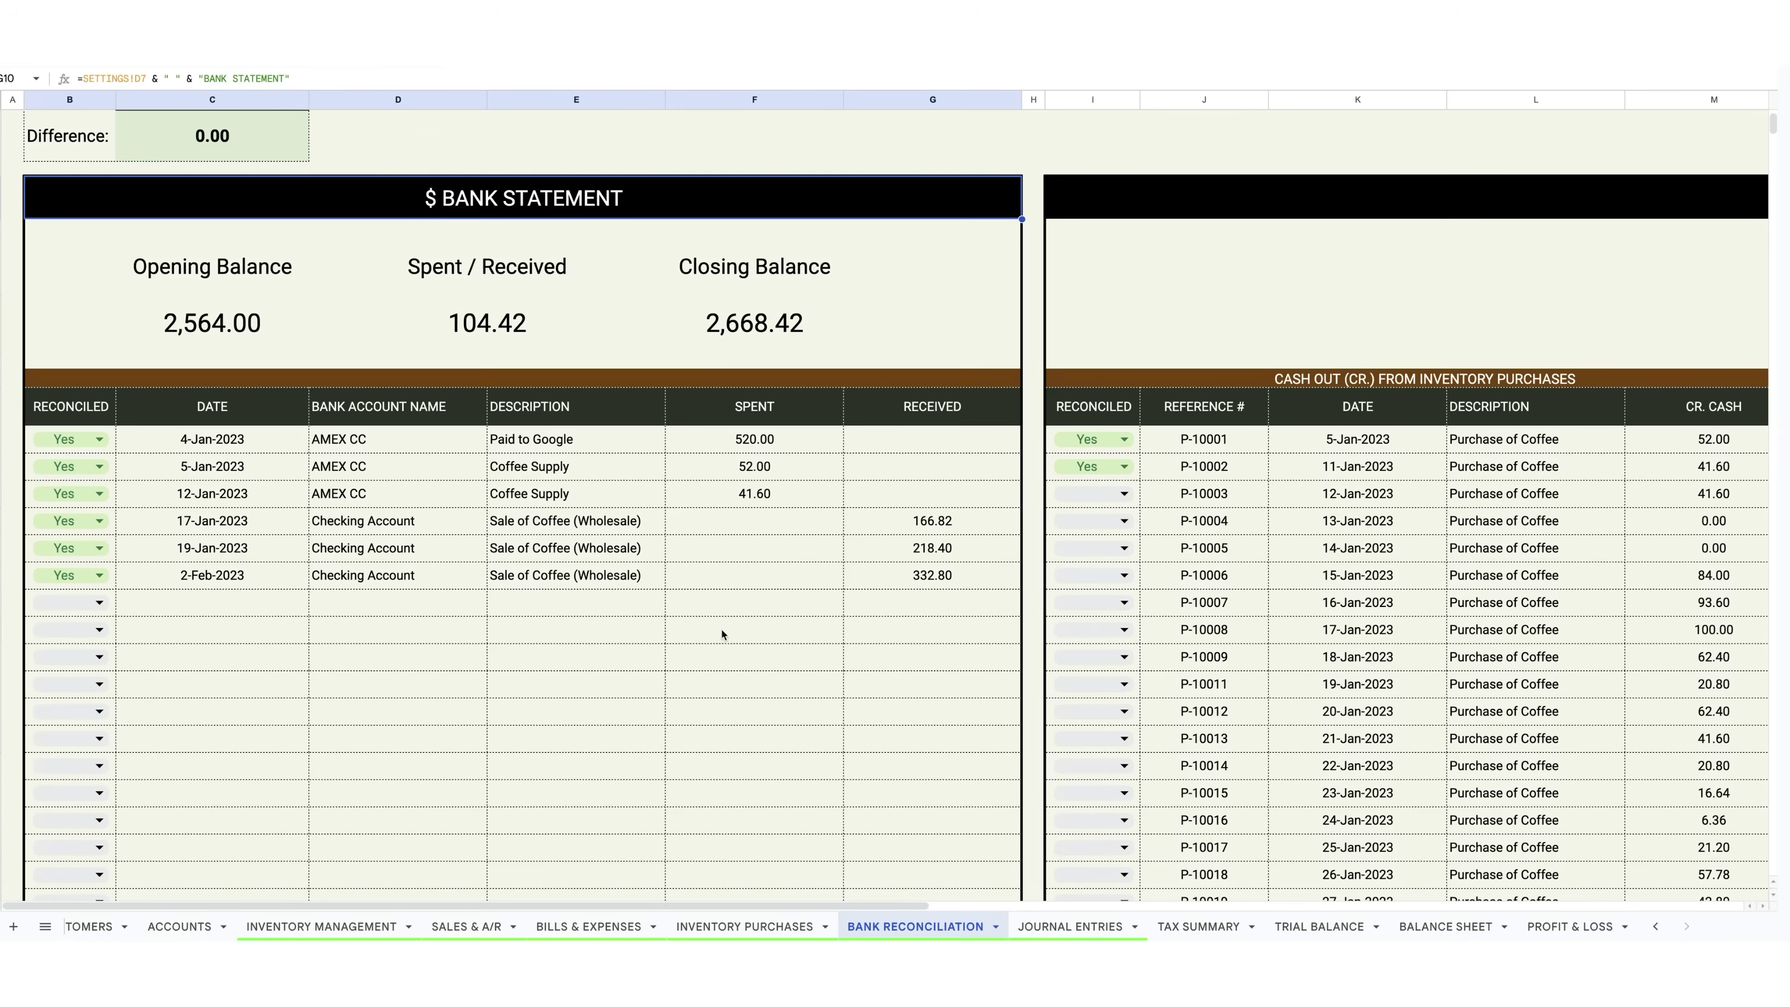
drag(819, 434, 799, 502)
drag(931, 439, 929, 584)
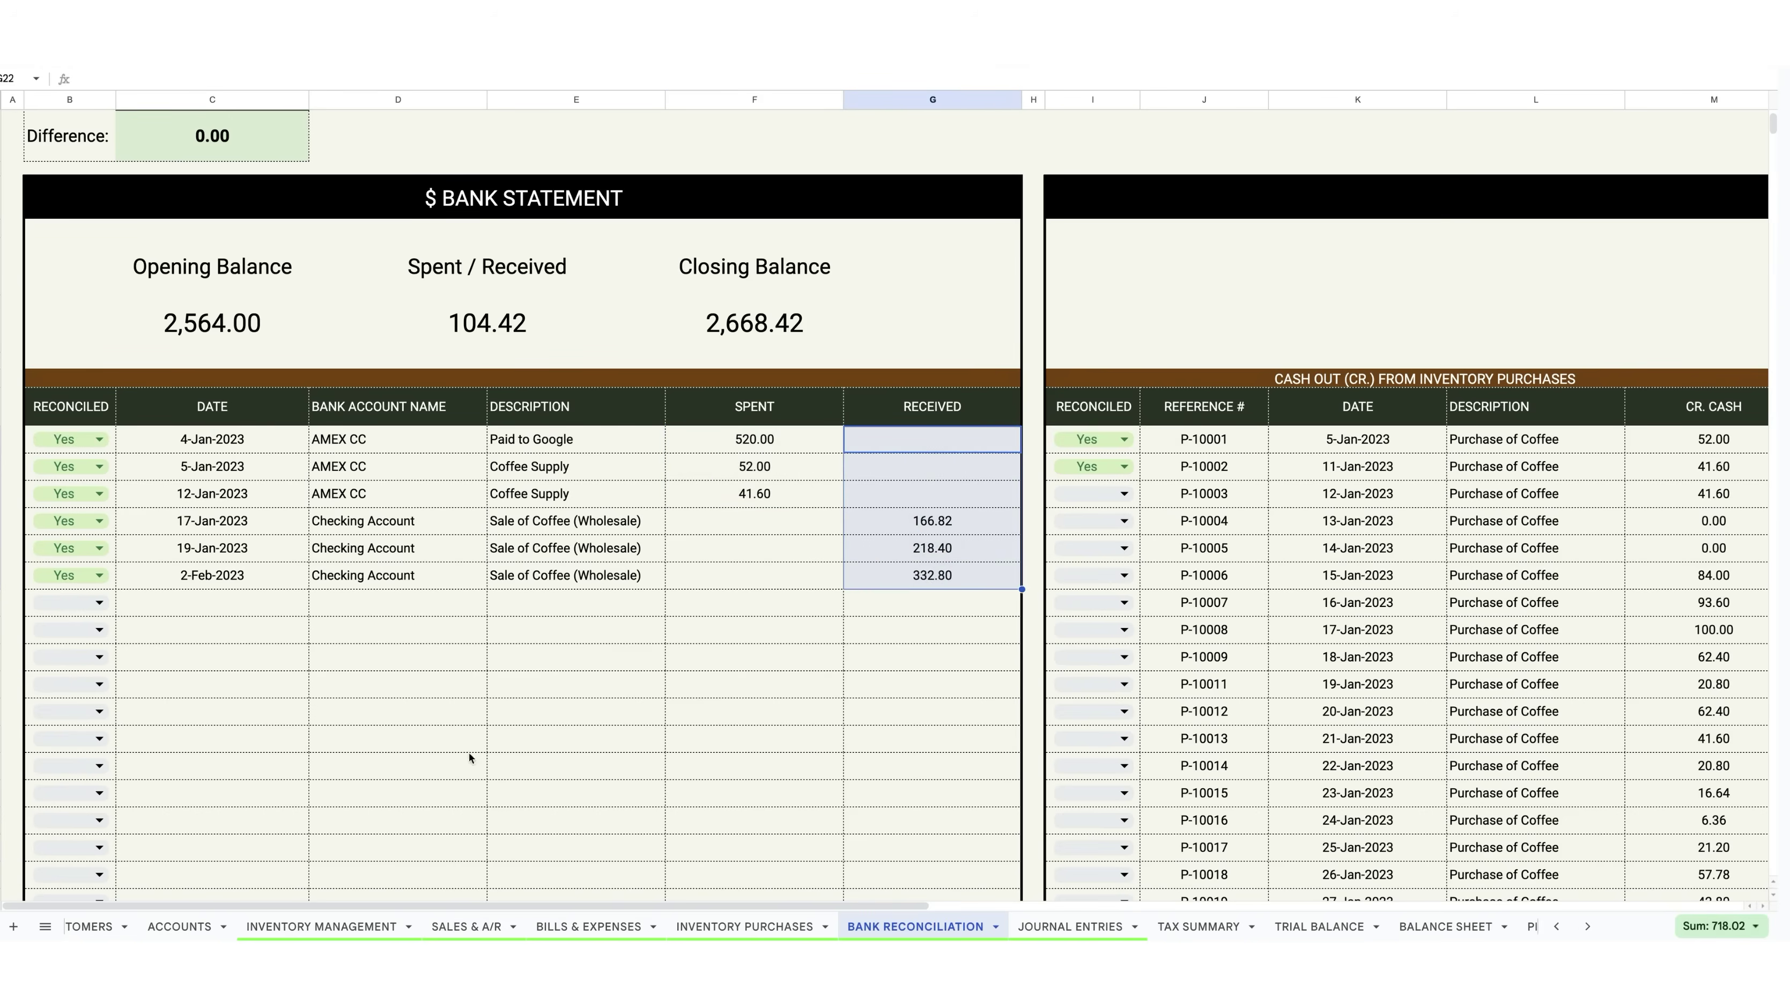
Step: Review the reconciliation summary and check the formula behind its date range line
scroll(486, 768, up, 3)
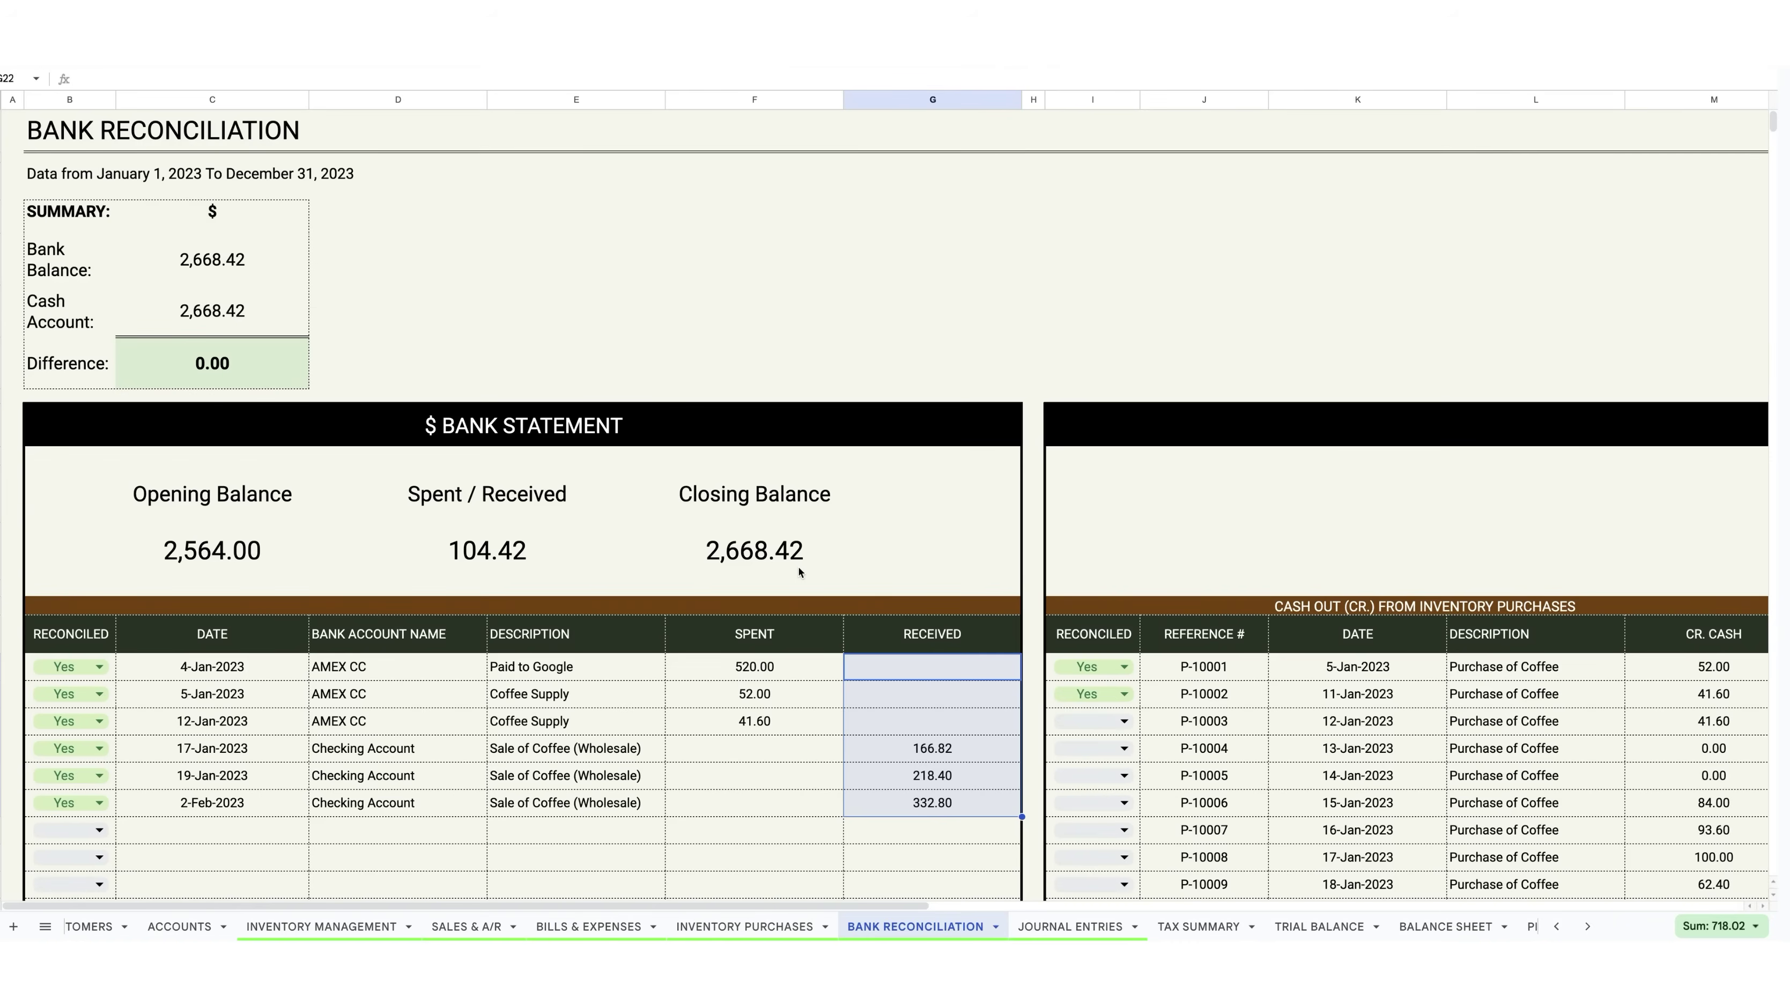
click(54, 174)
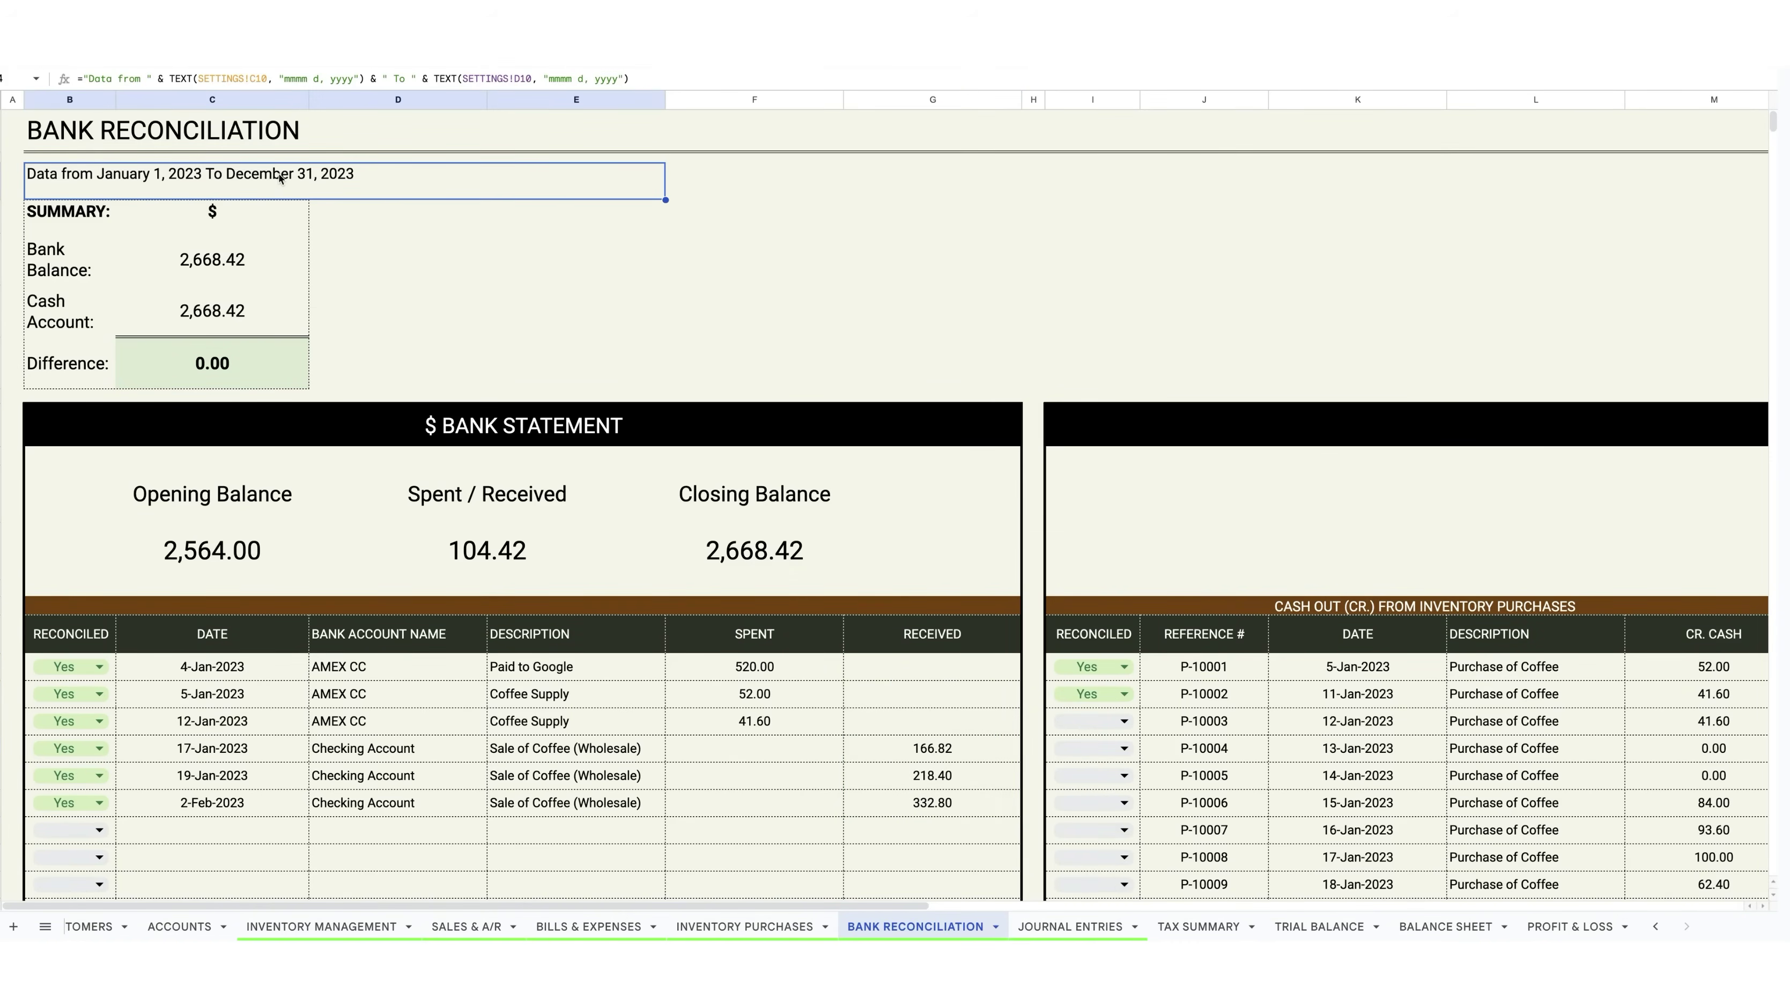
click(1074, 350)
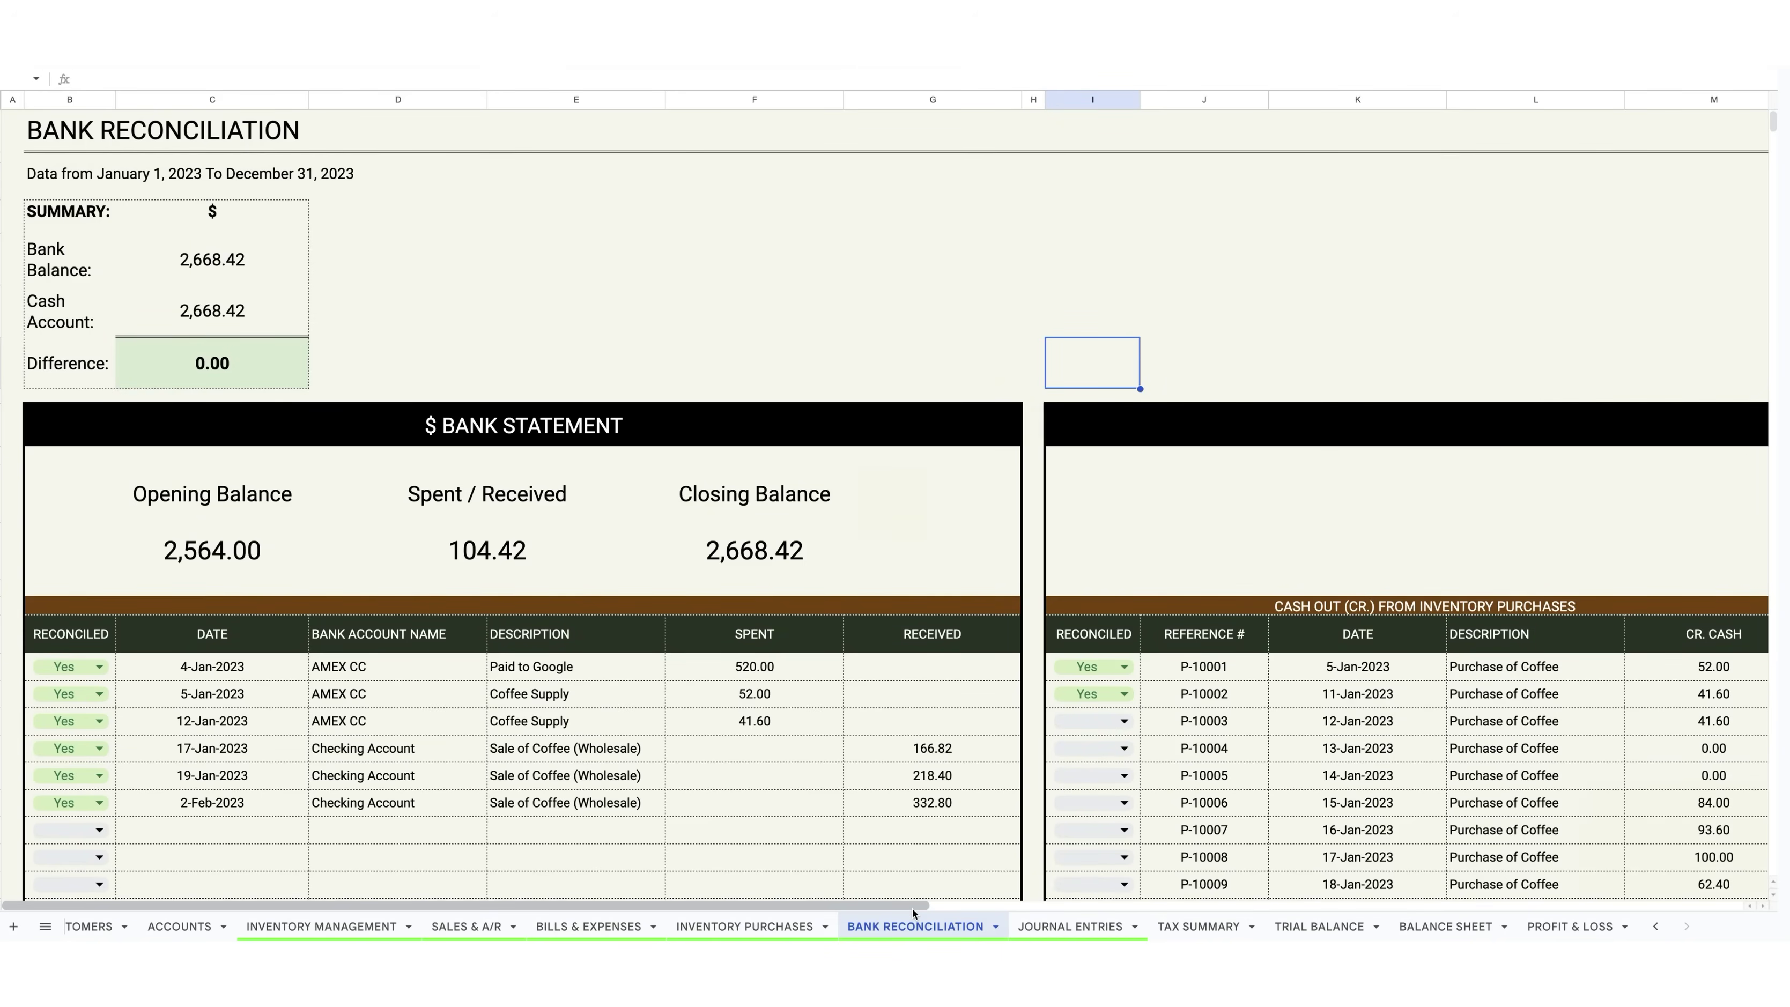
Step: Examine the Cash Account section's heading and balances, plus its cash tables for inventory purchases, bills and expenses, and sales
drag(912, 909, 1031, 906)
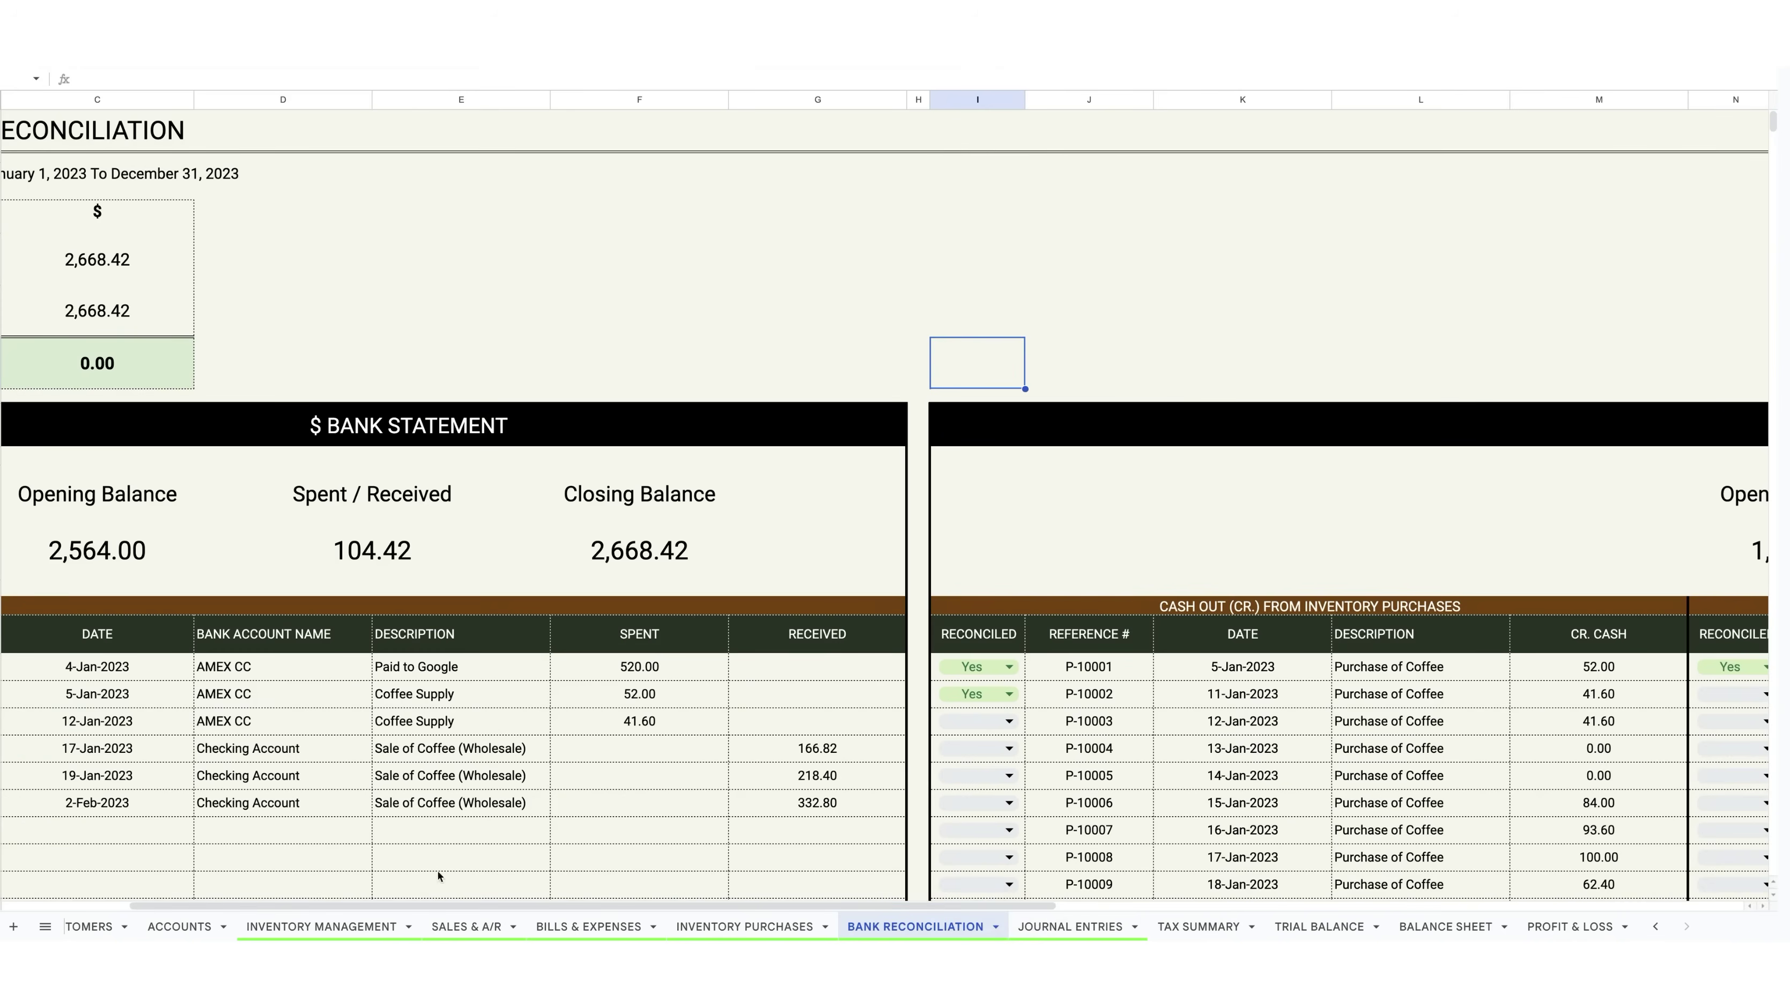
drag(445, 907, 902, 936)
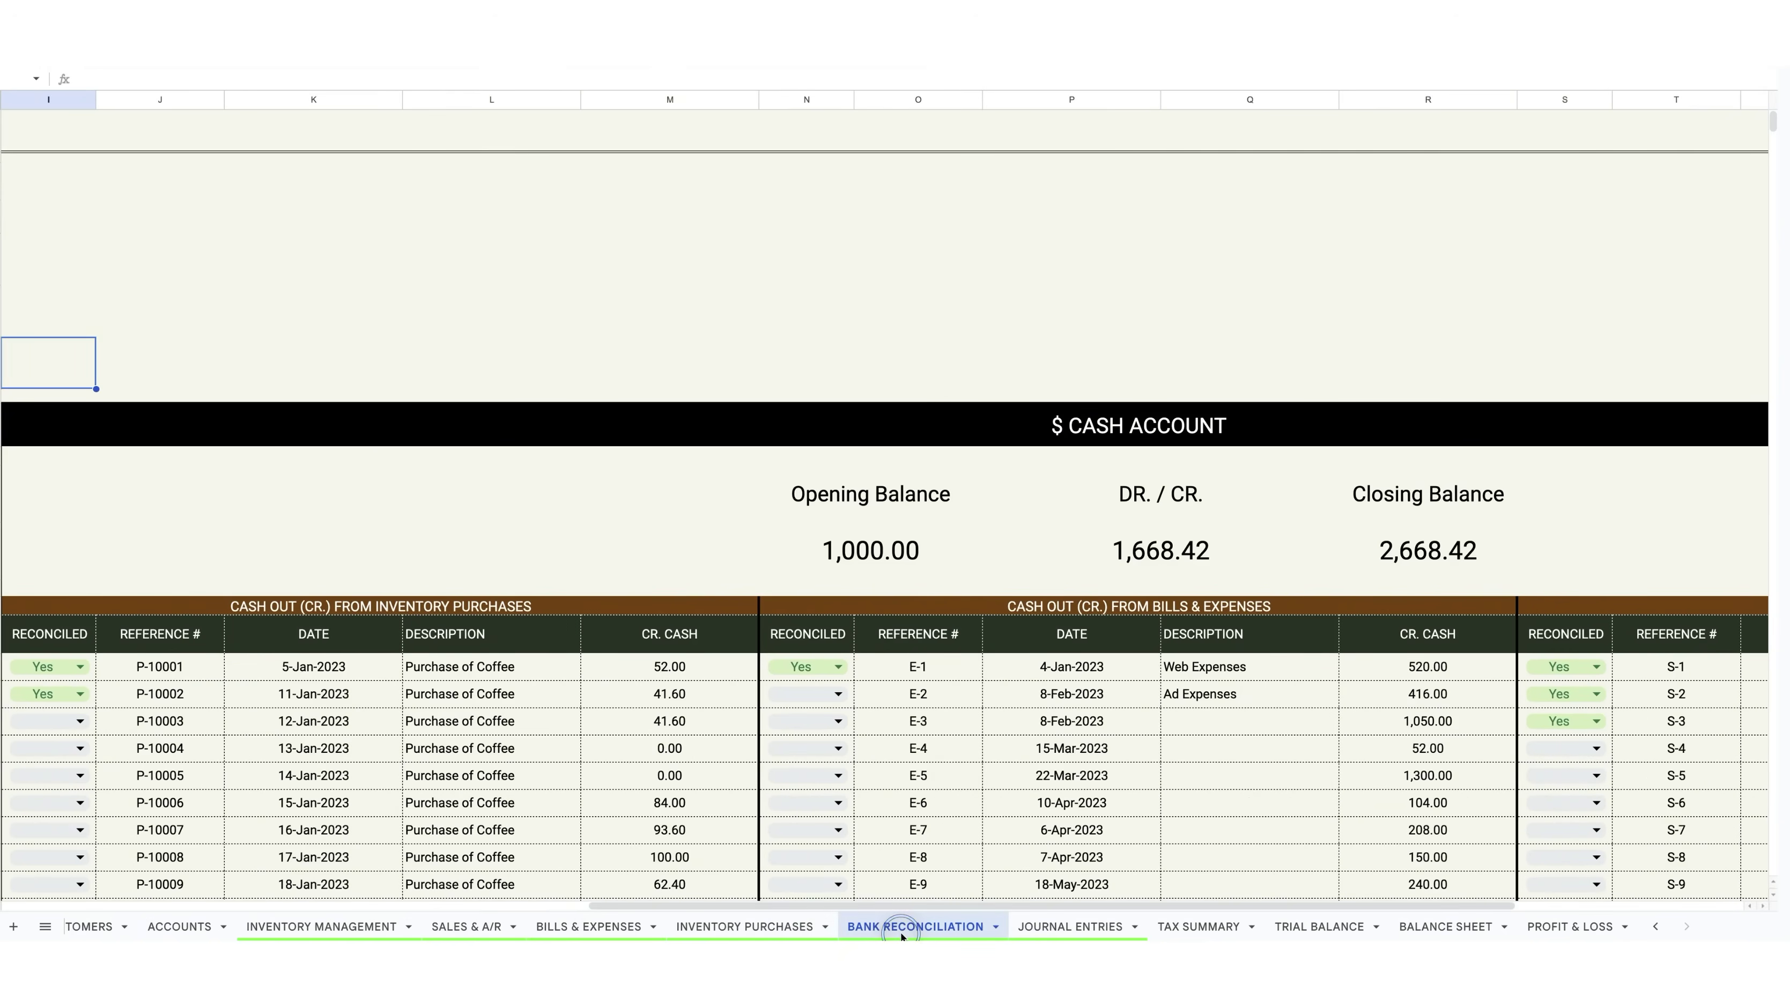
click(1130, 428)
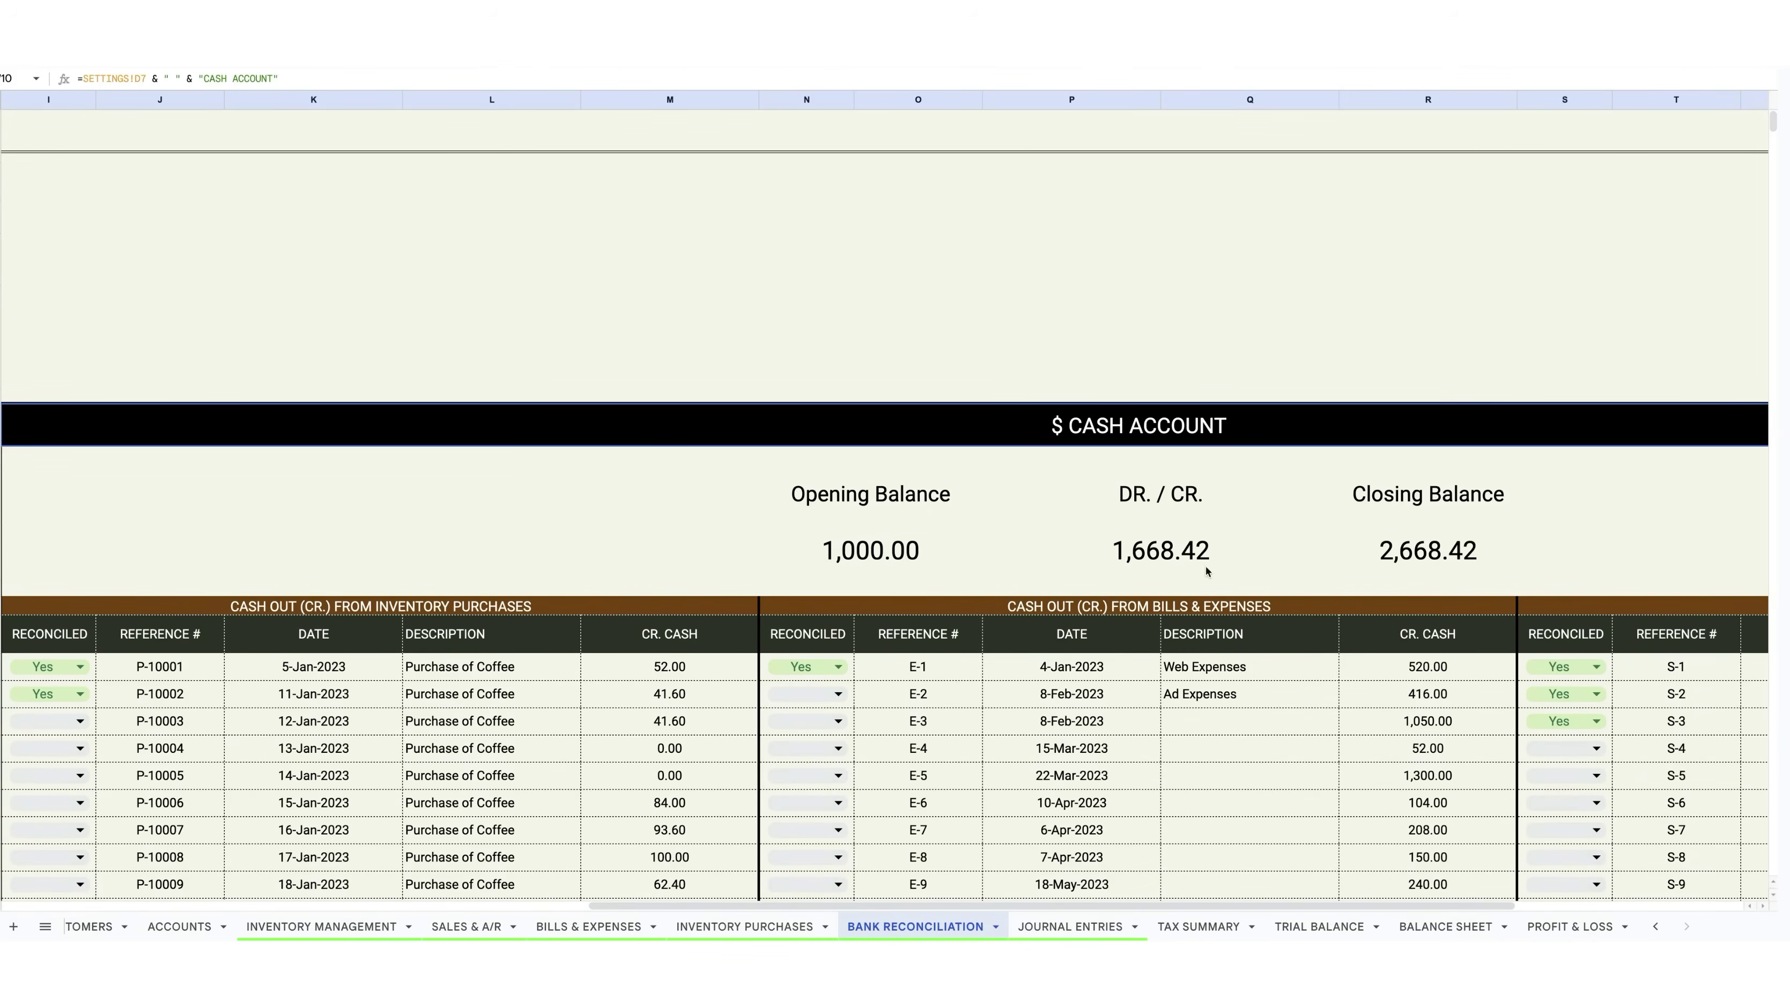
drag(1129, 905, 1059, 923)
scroll(669, 818, down, 2)
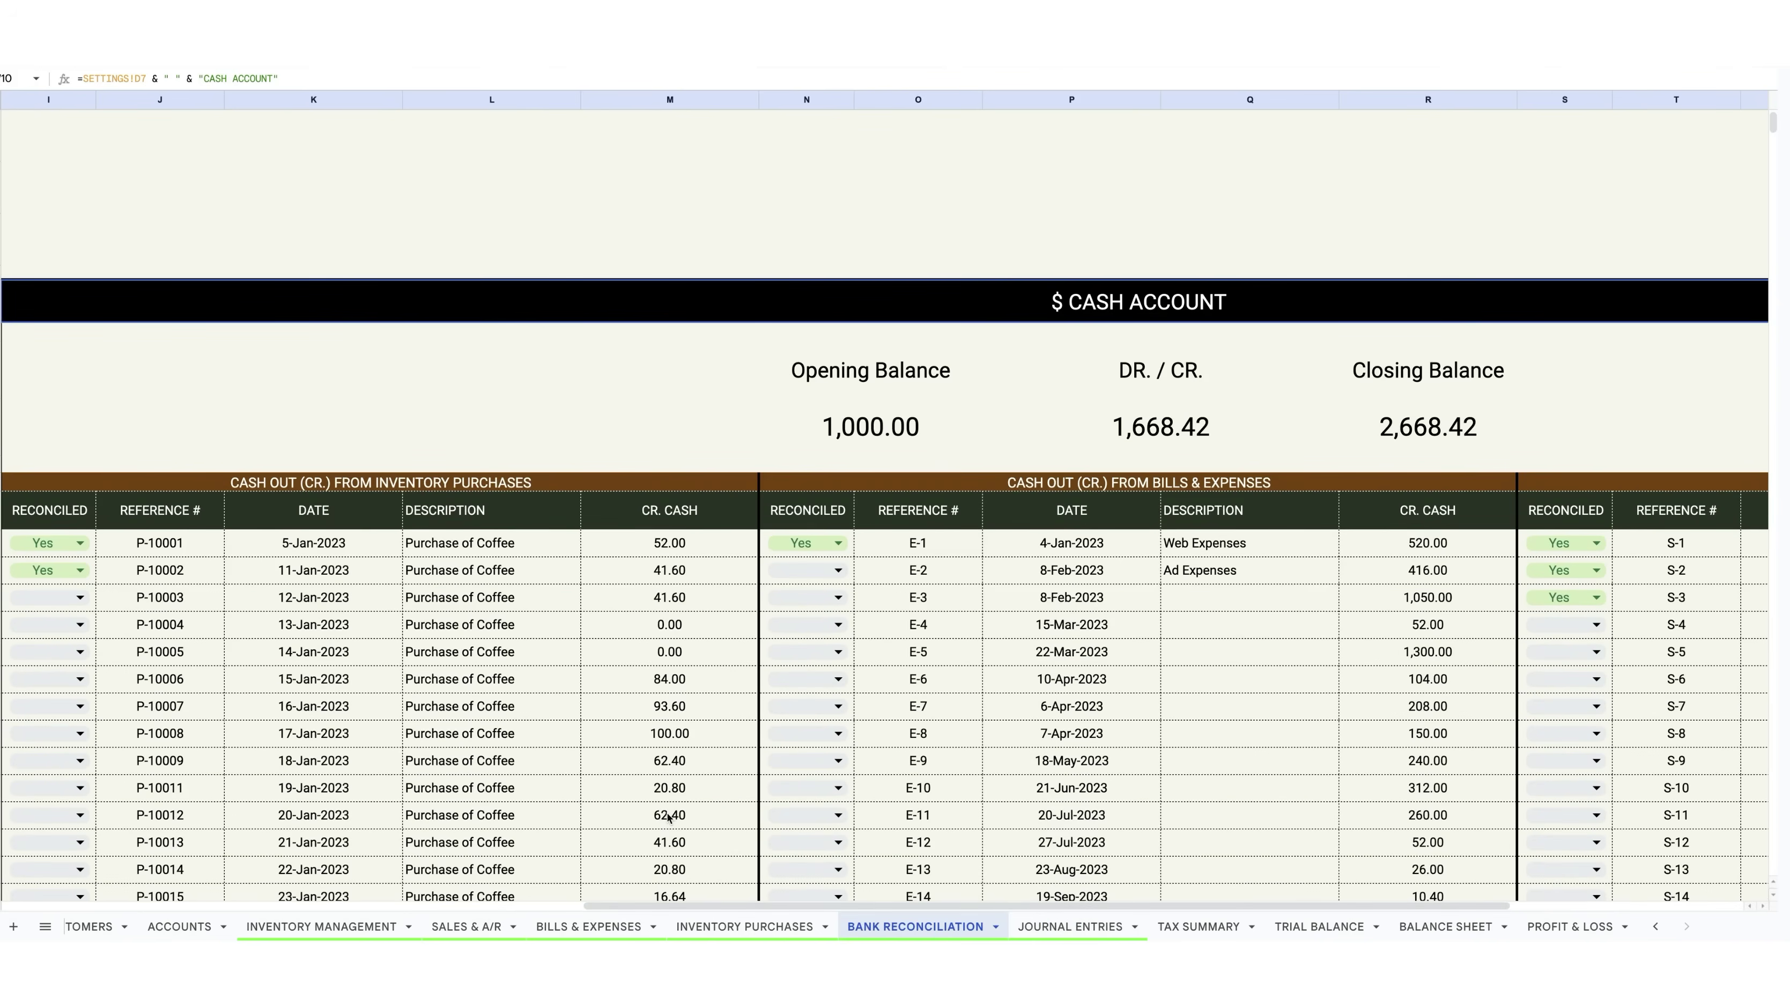
scroll(668, 818, down, 3)
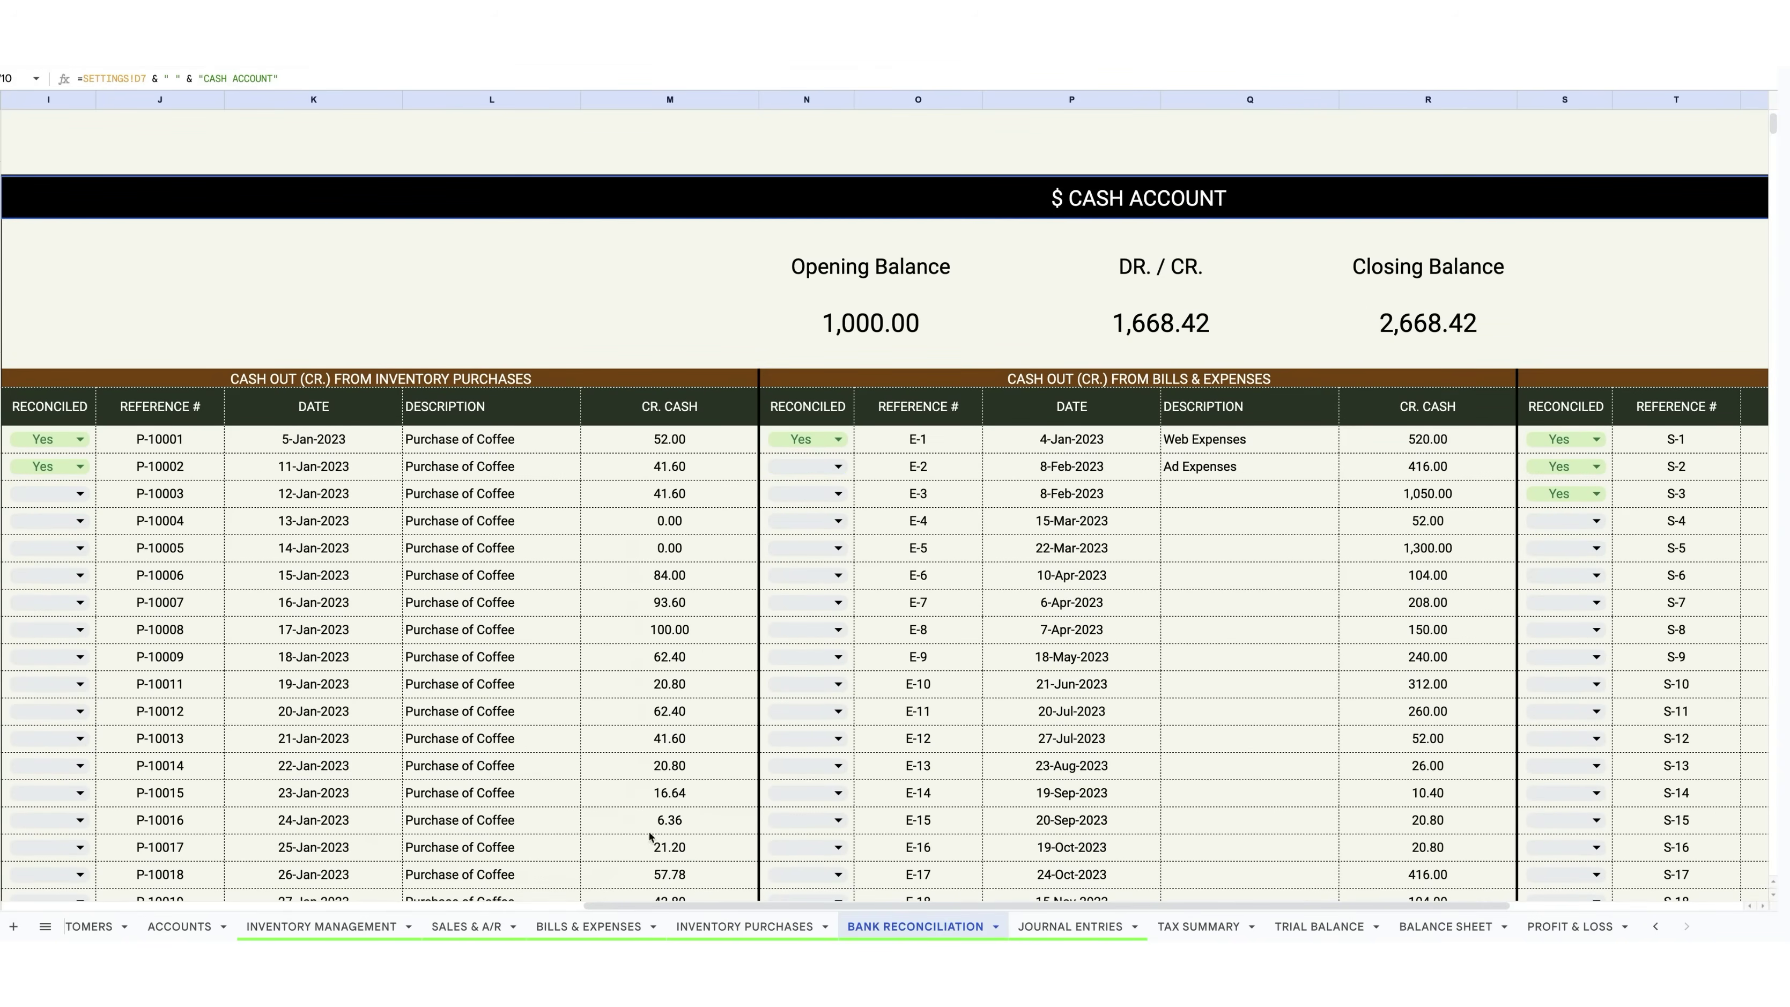
drag(699, 907, 881, 918)
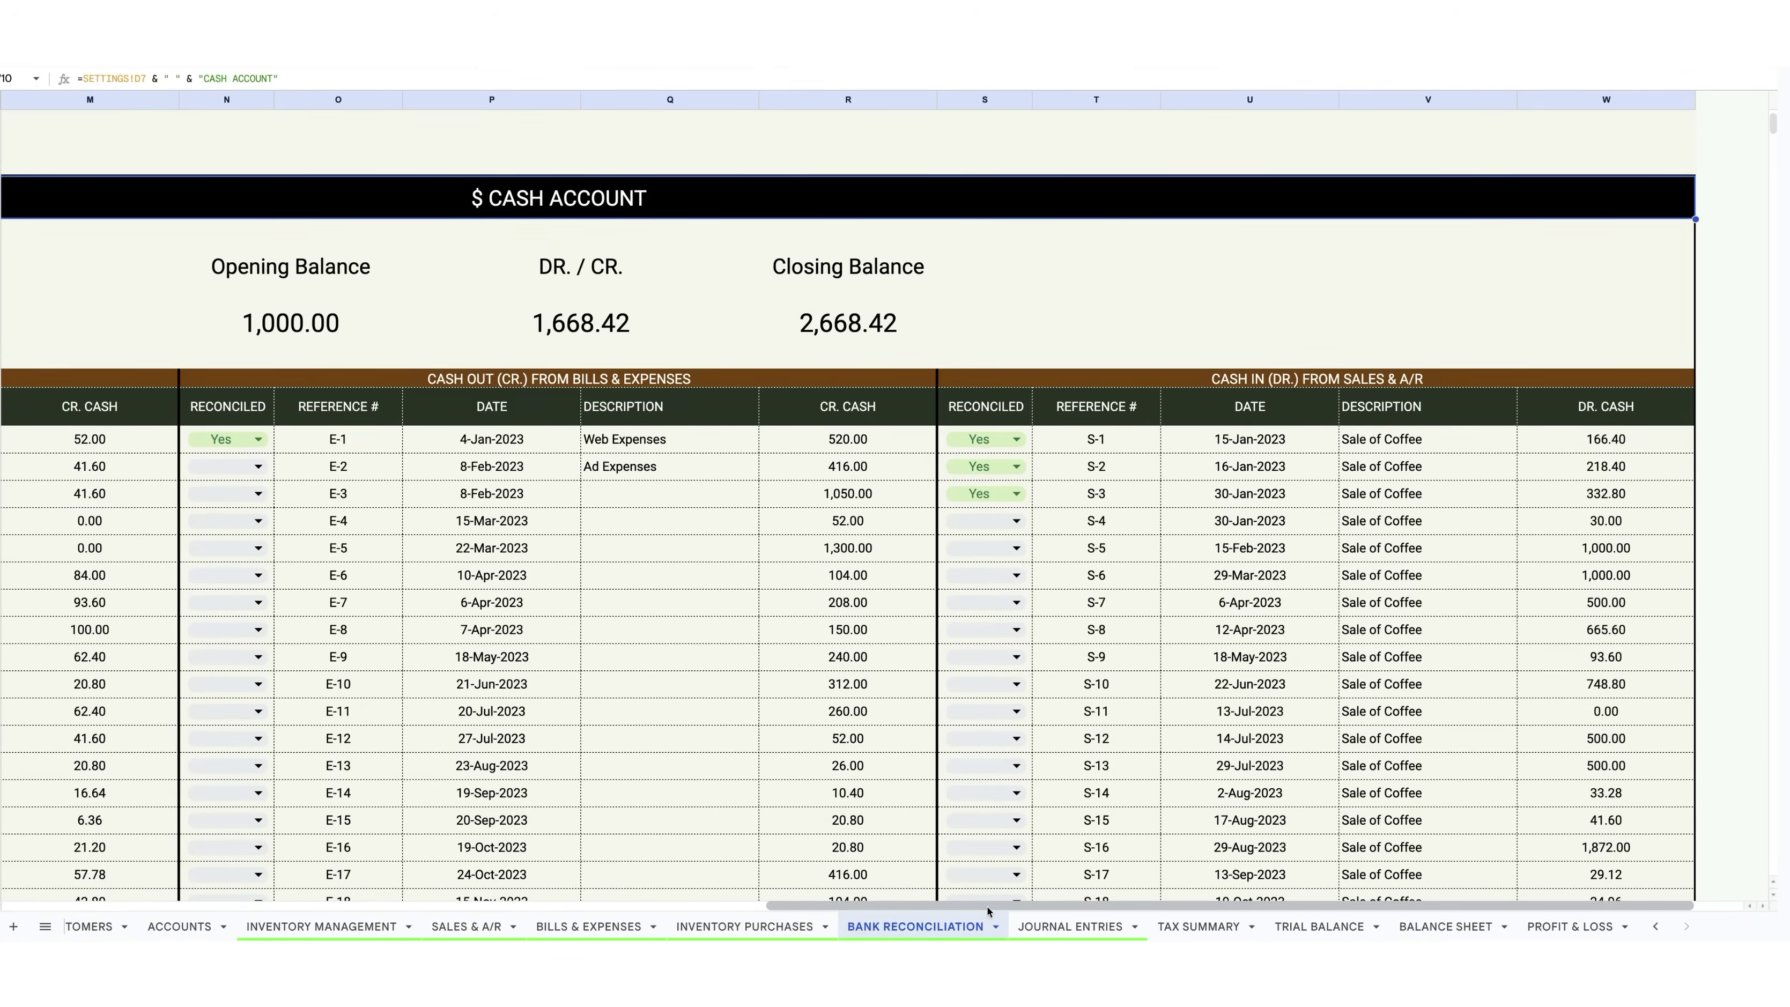
drag(988, 911, 591, 911)
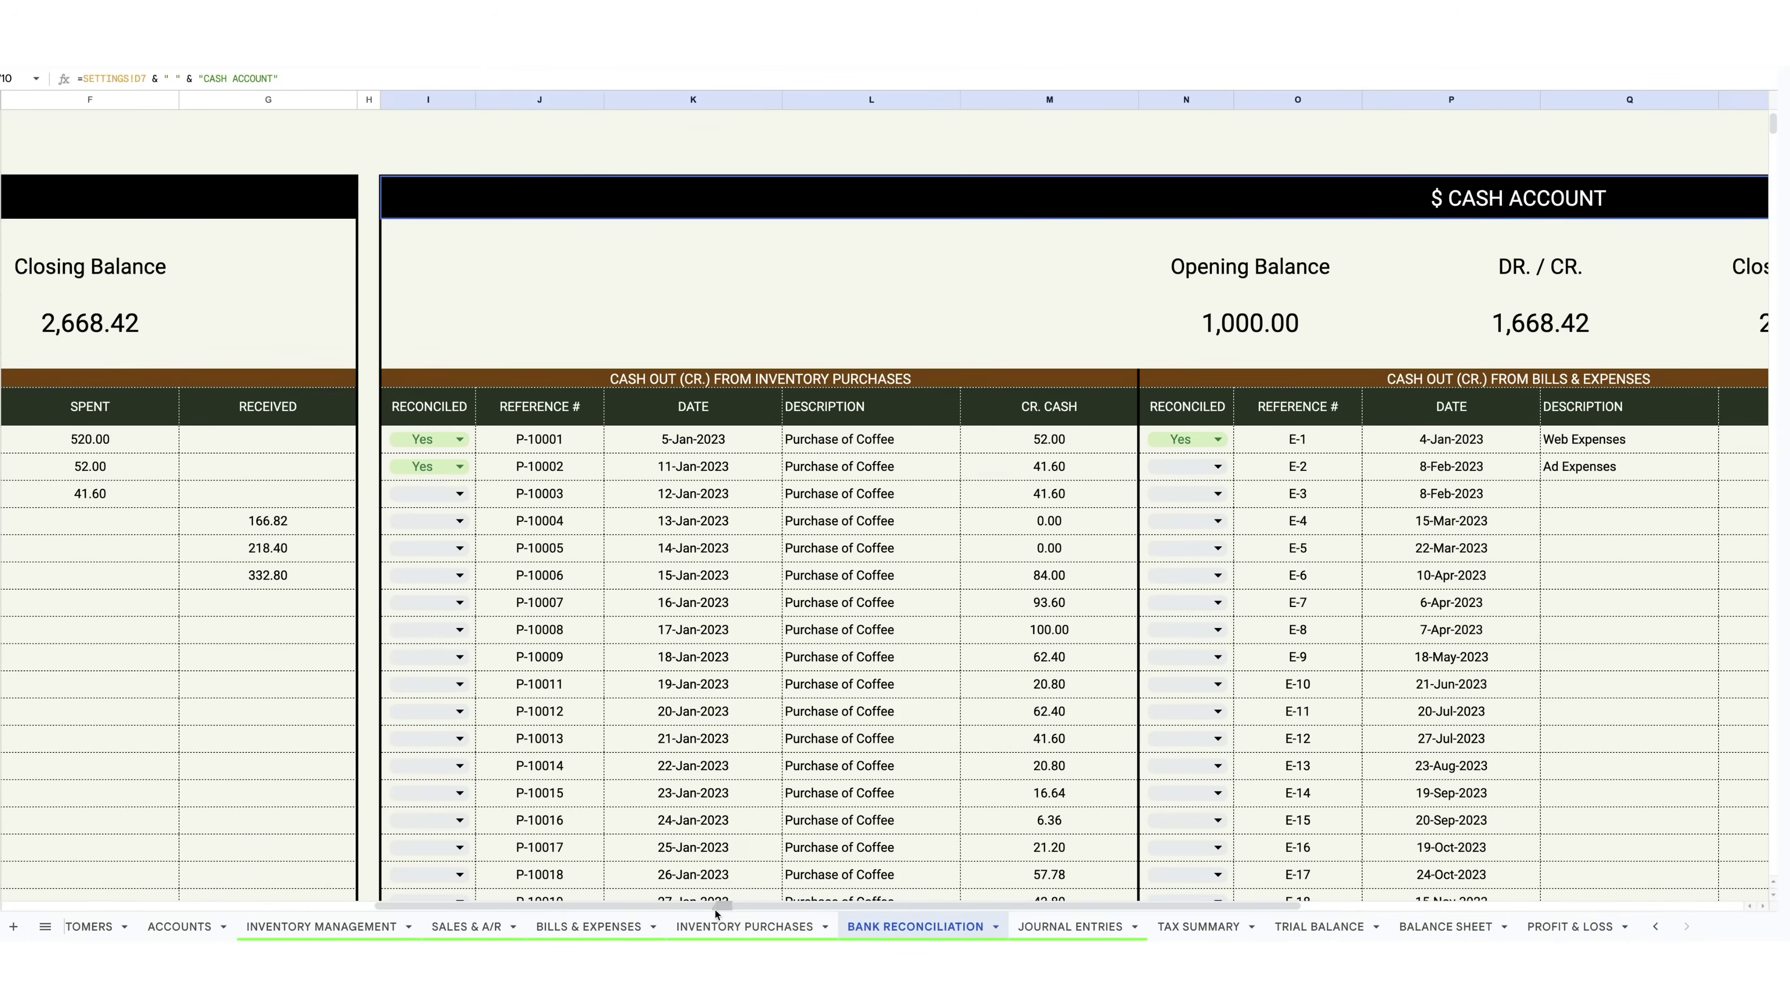
Step: Compare the bank statement with the cash tables and mark inventory purchase P-10003 as reconciled with Yes
drag(716, 911, 1152, 909)
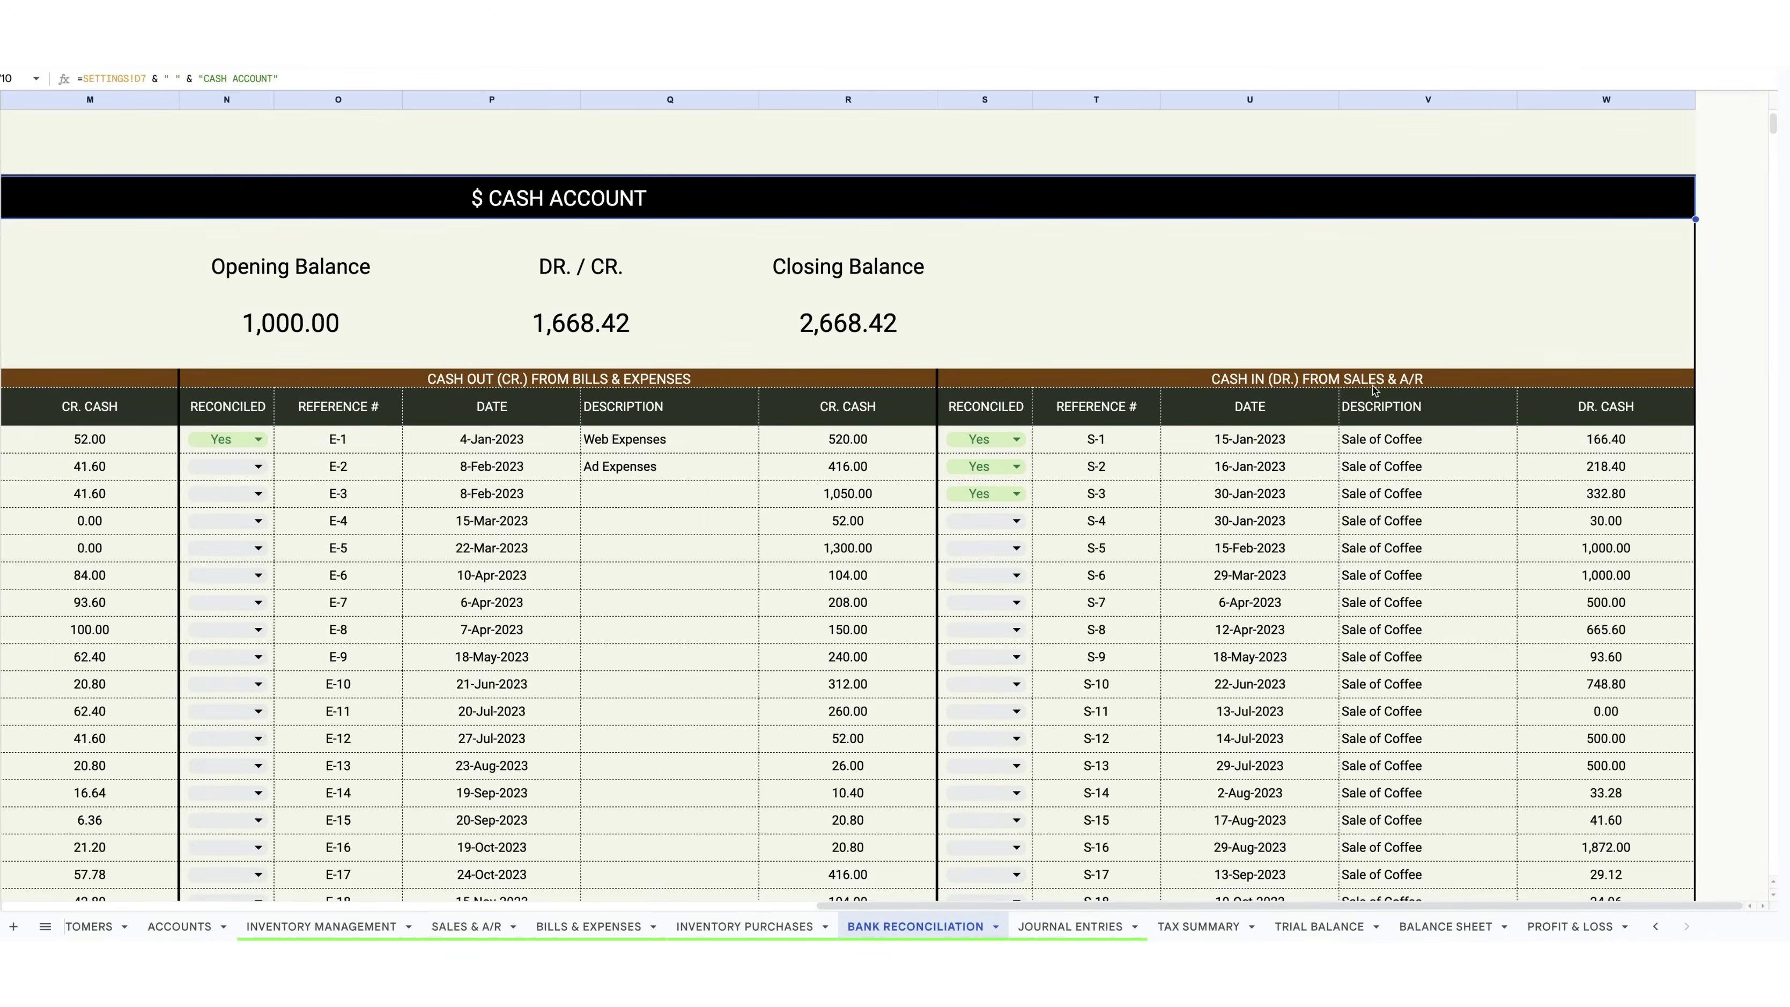
mouse_move(1246, 937)
drag(1244, 910, 391, 894)
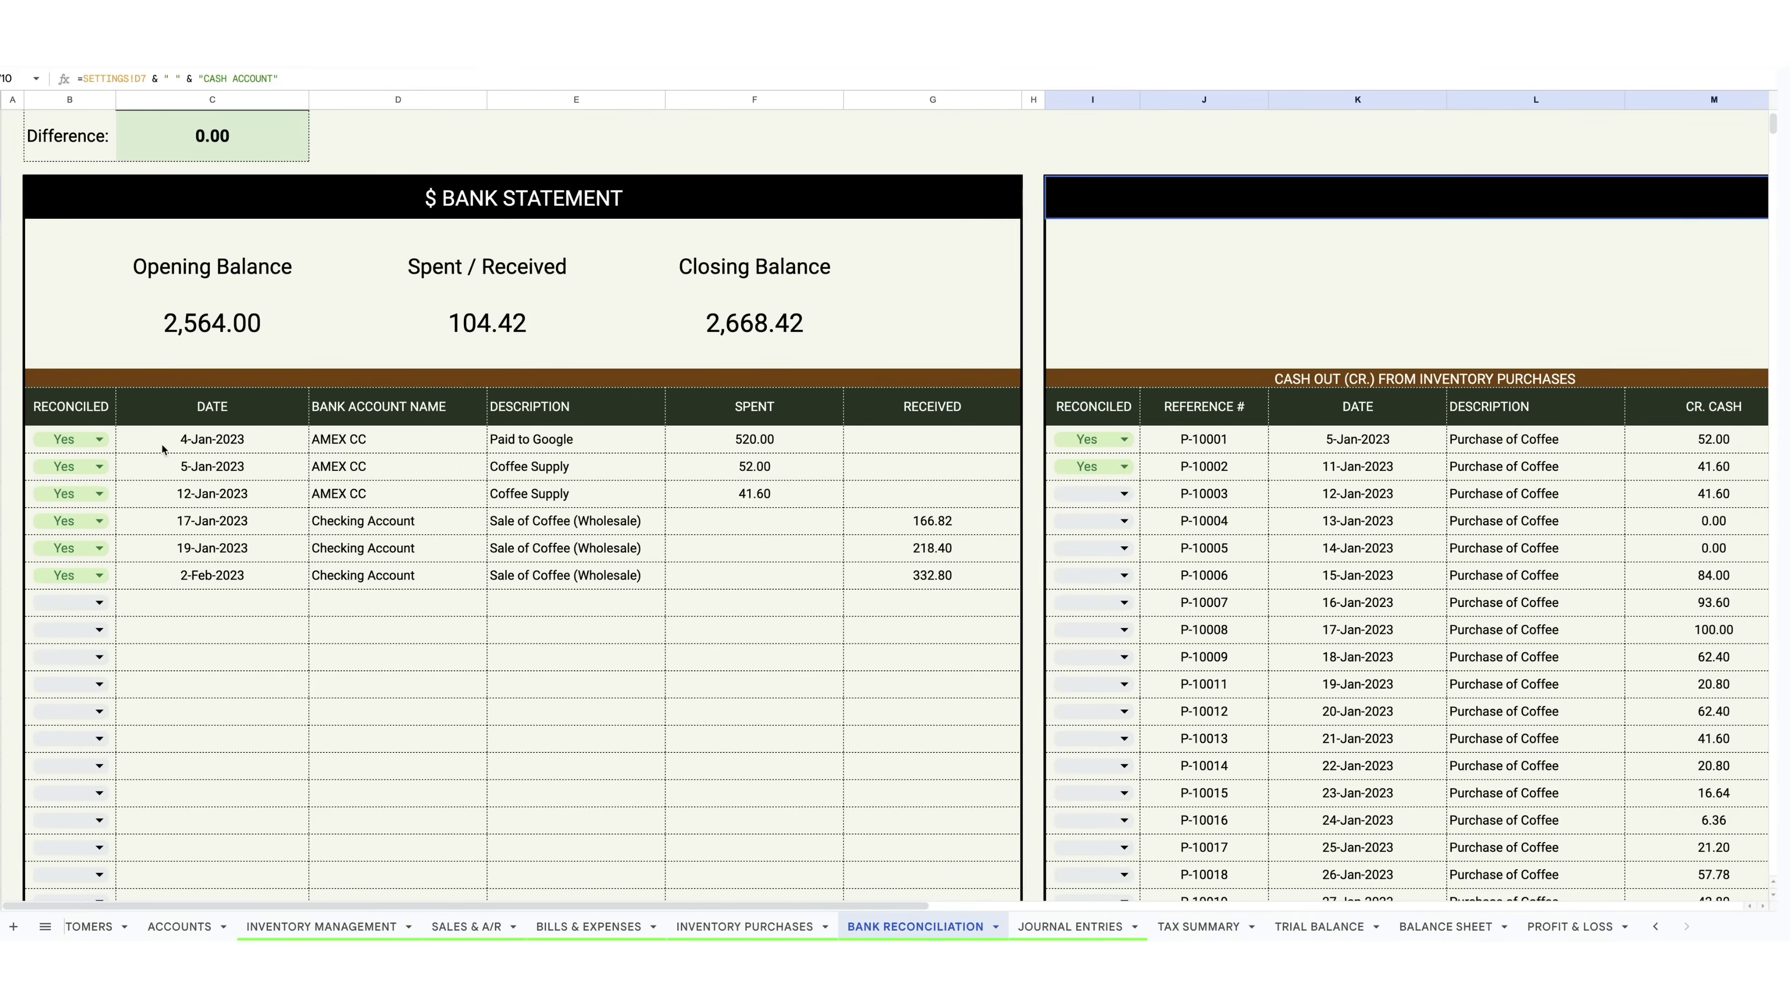
drag(762, 905, 1025, 912)
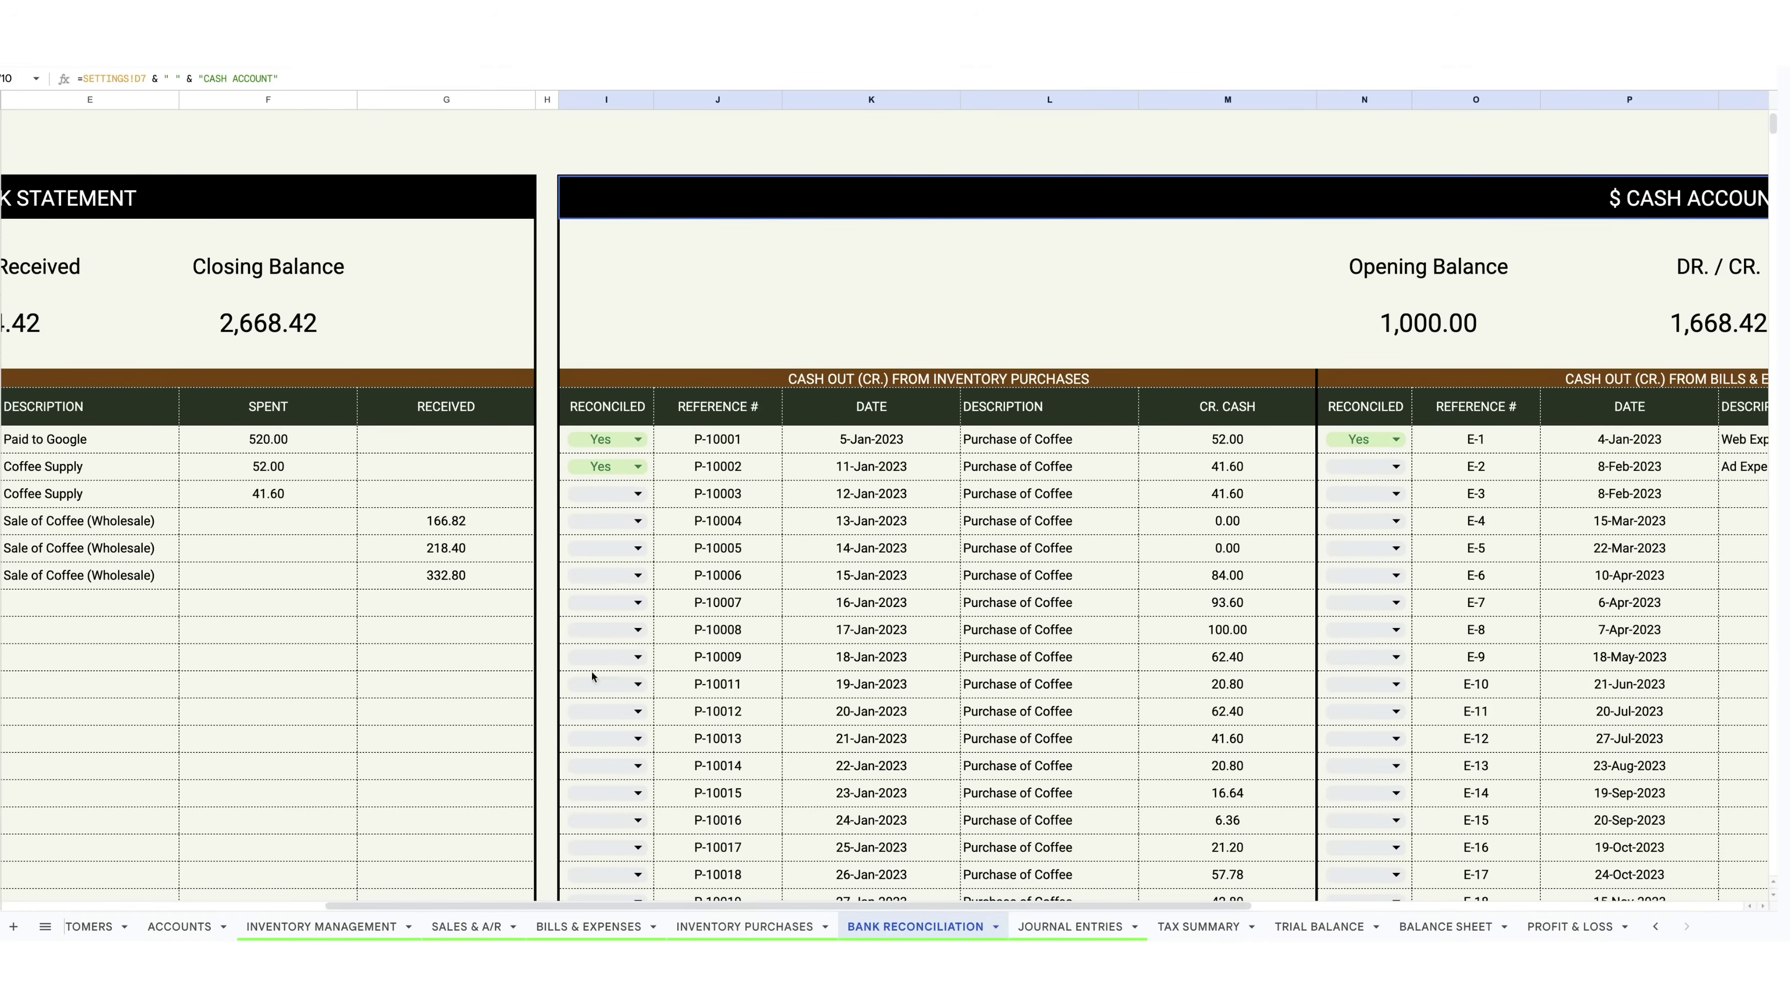
click(635, 495)
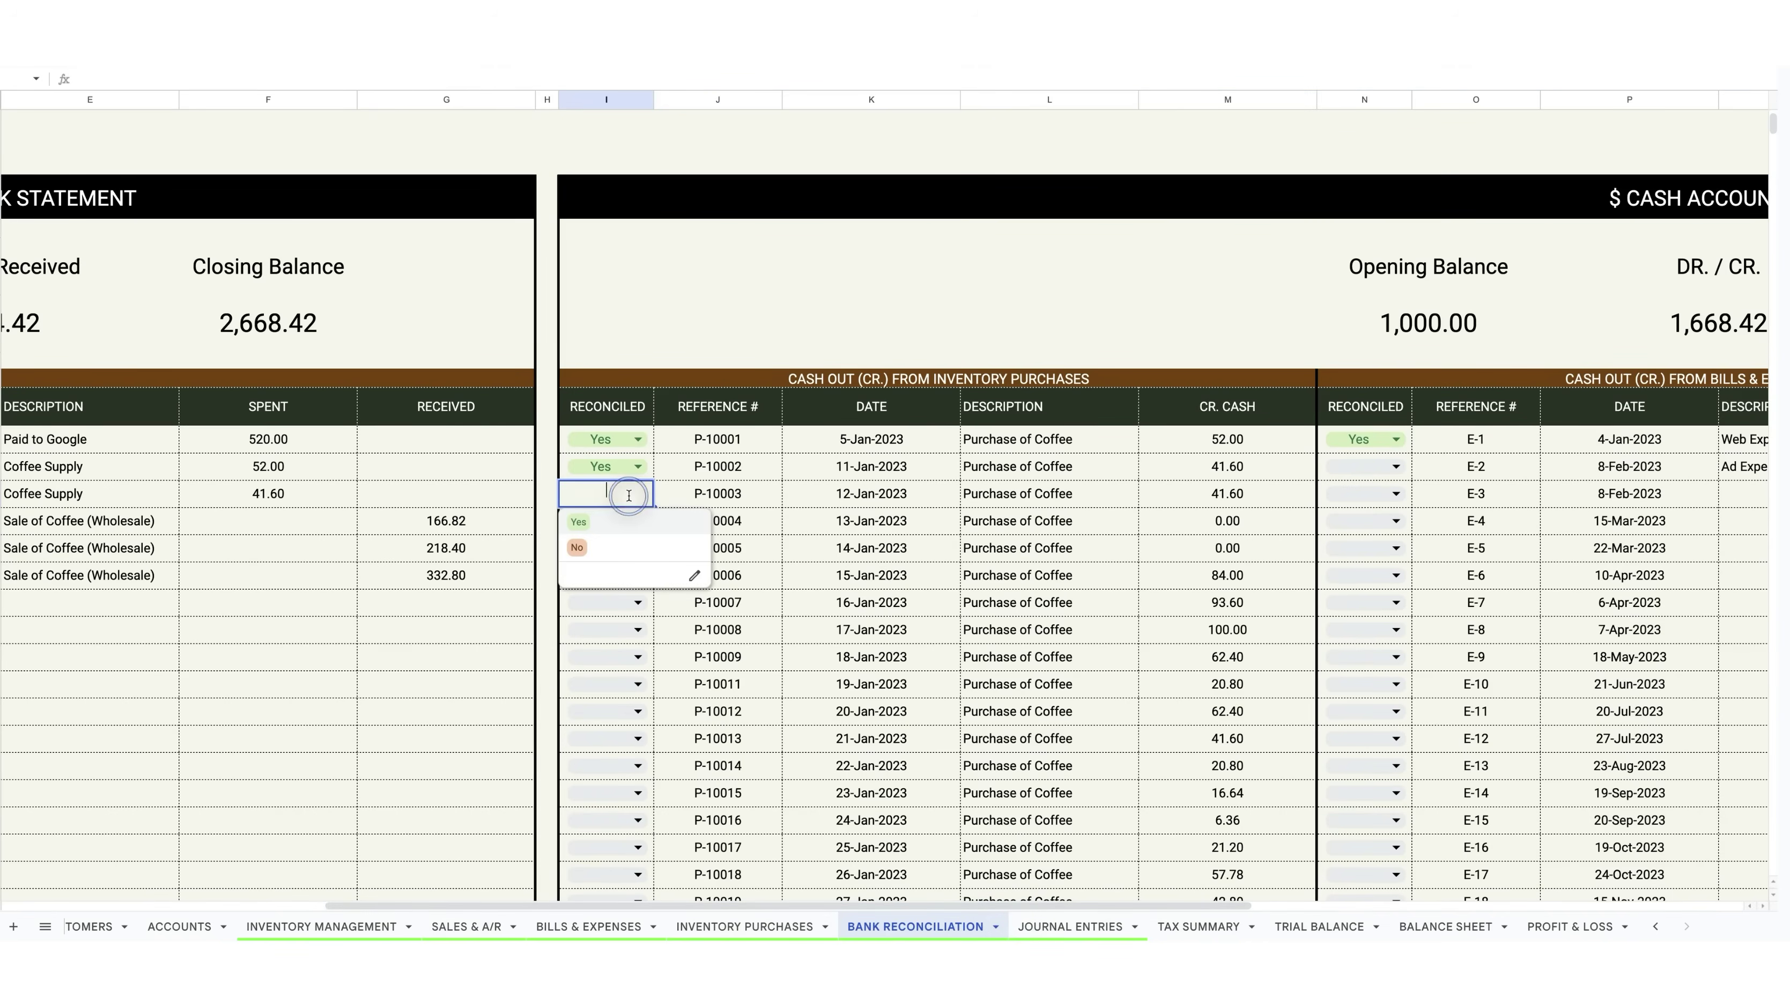
click(615, 521)
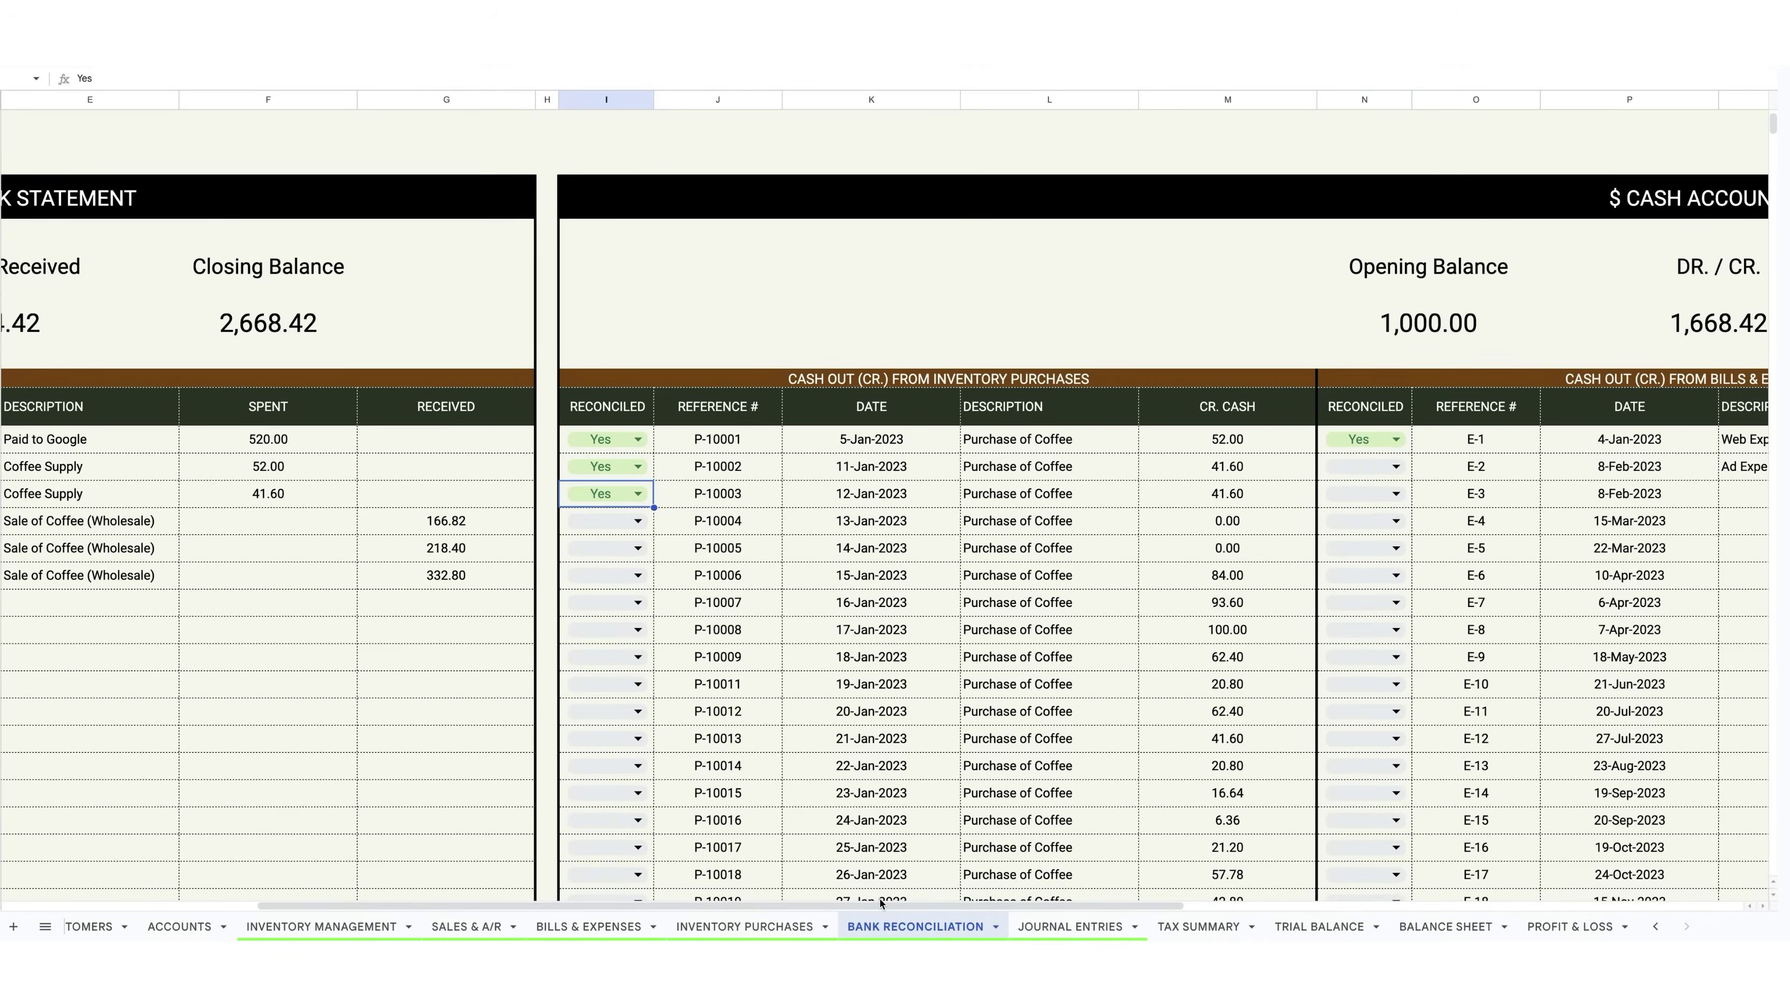
Step: Check the formulas behind the reconciliation summary's bank balance, cash account and difference against both closing balances
drag(881, 904, 620, 904)
scroll(752, 827, up, 2)
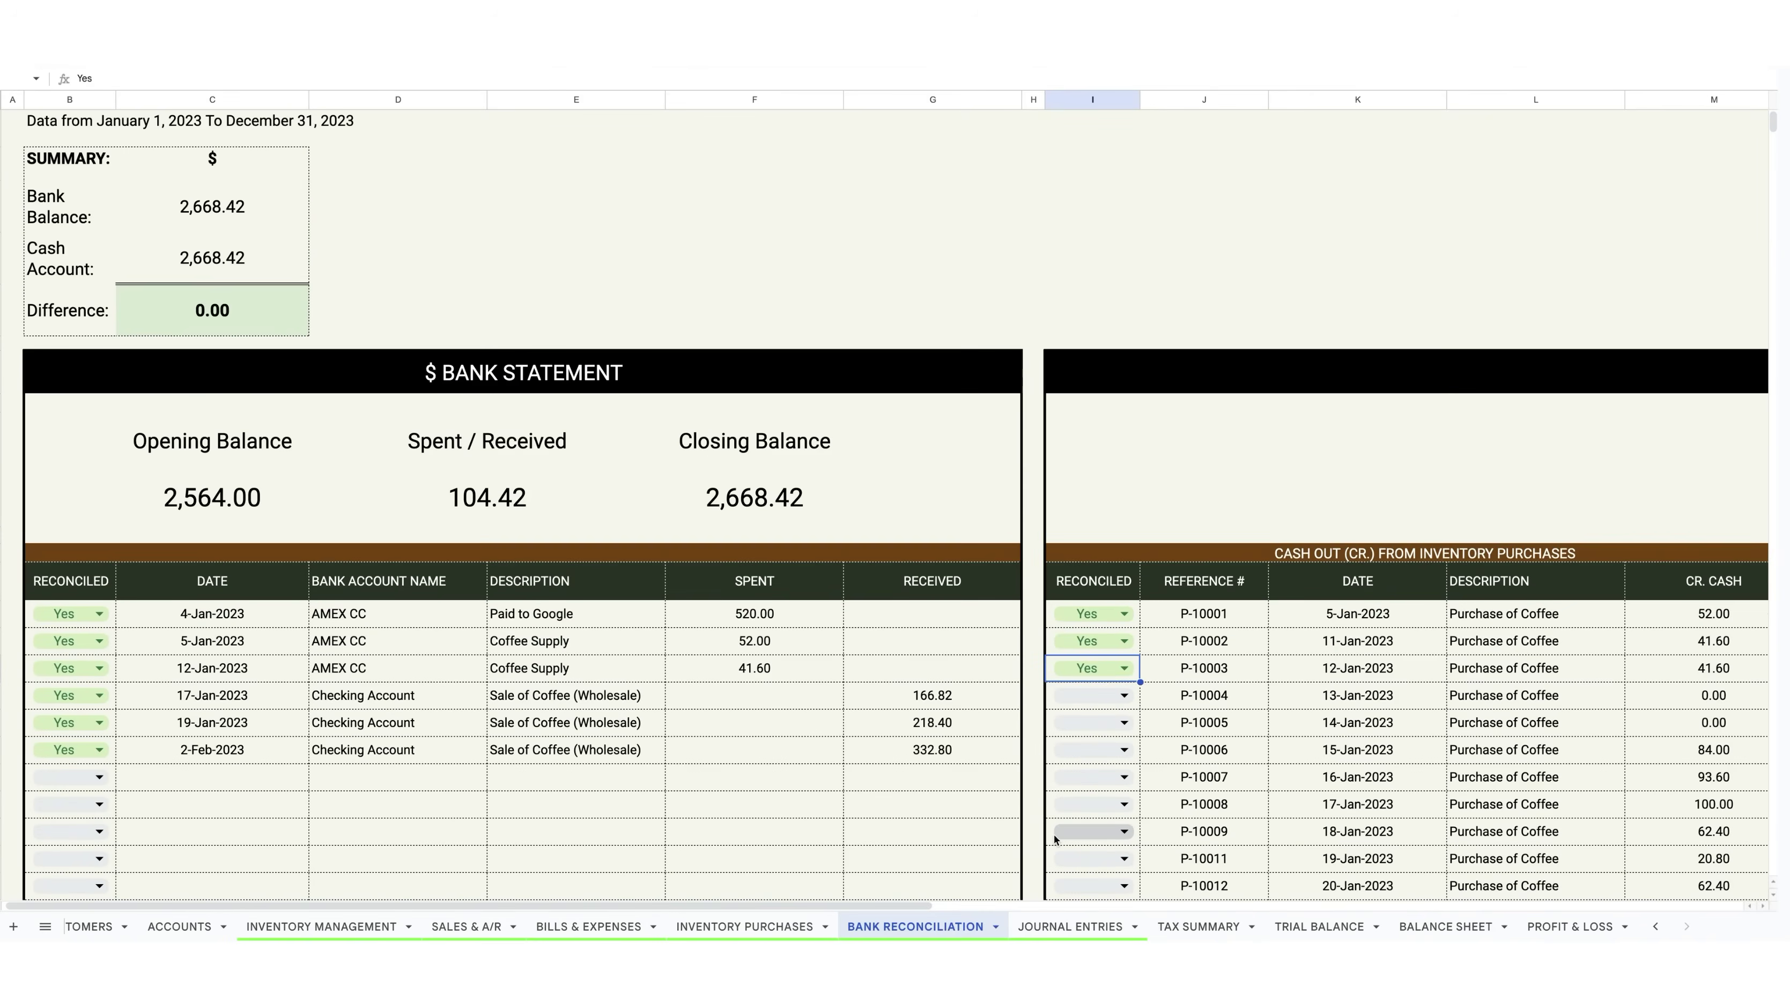
scroll(1054, 838, up, 1)
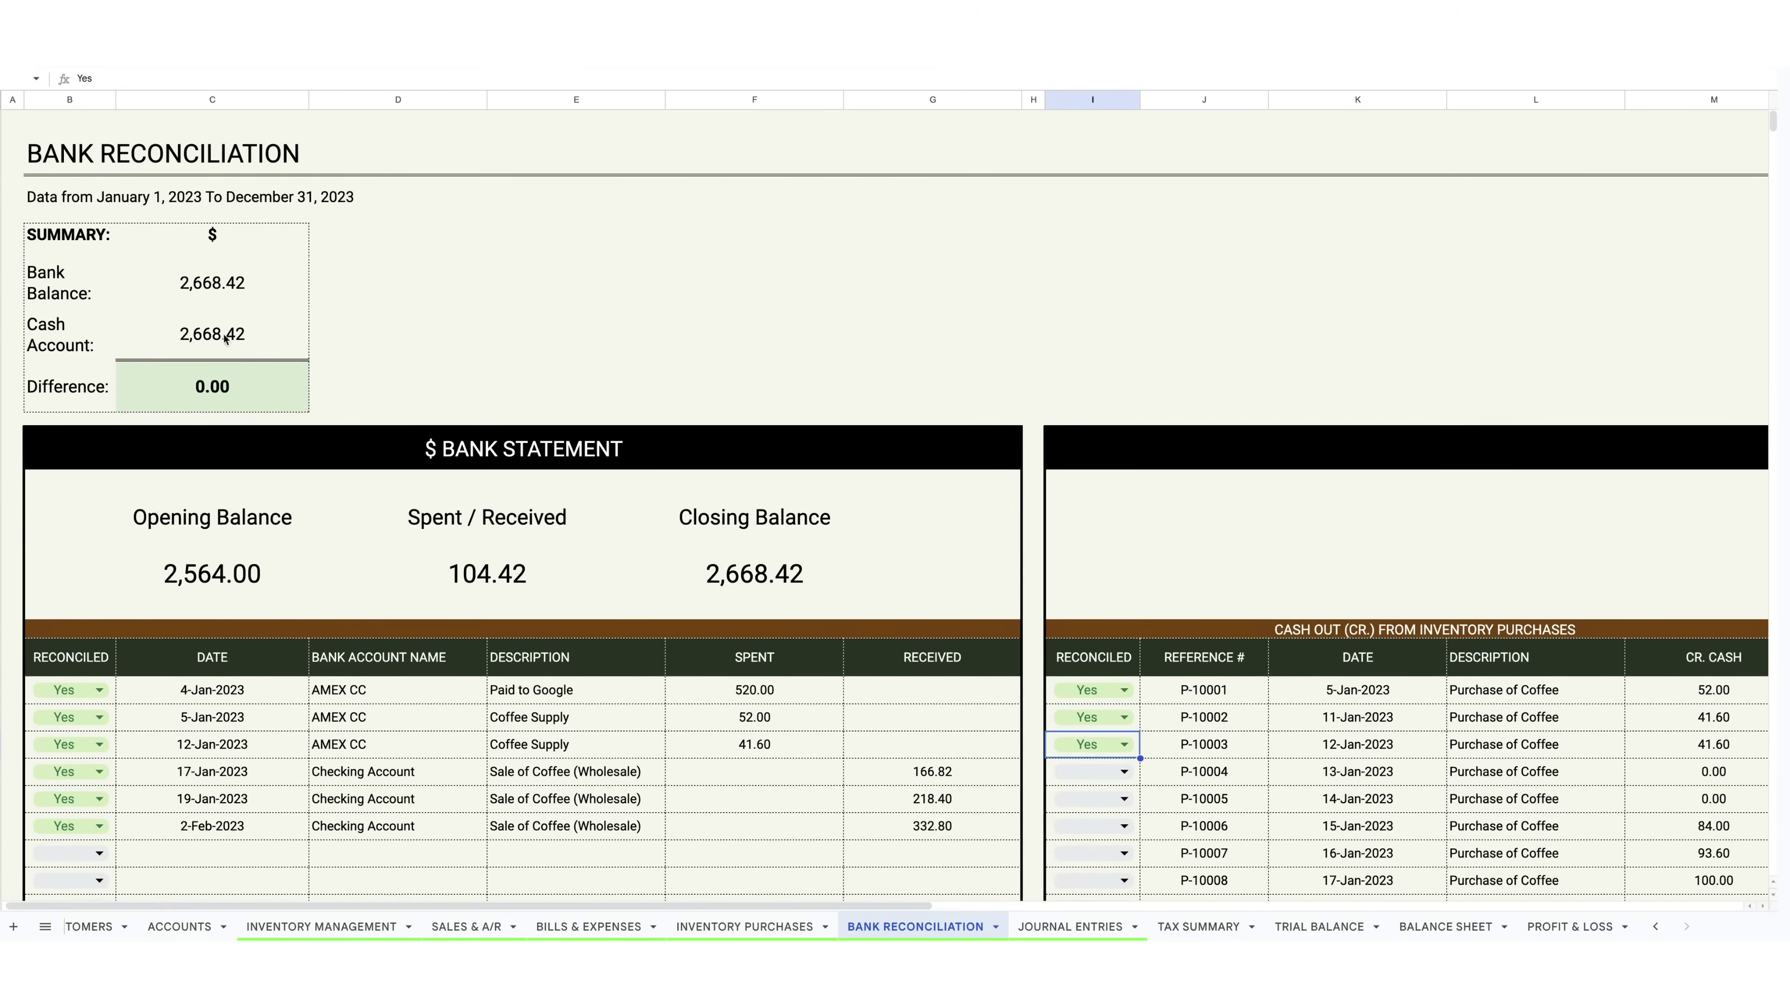
click(237, 283)
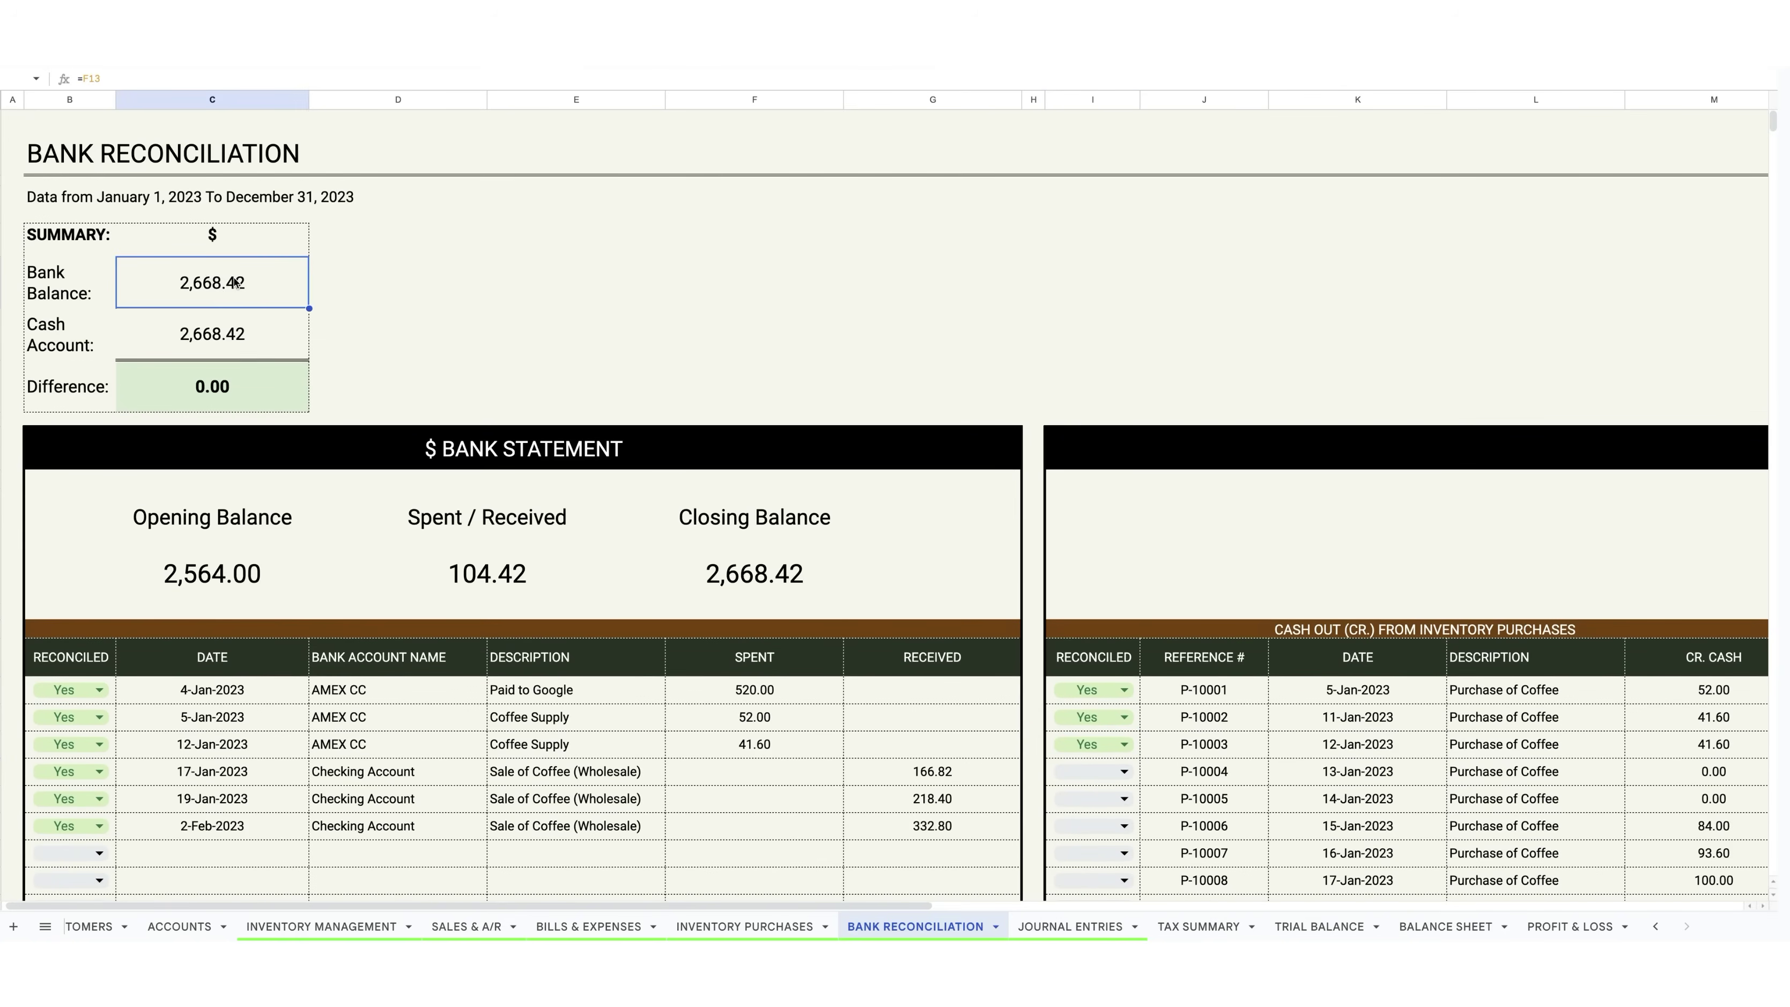
click(760, 587)
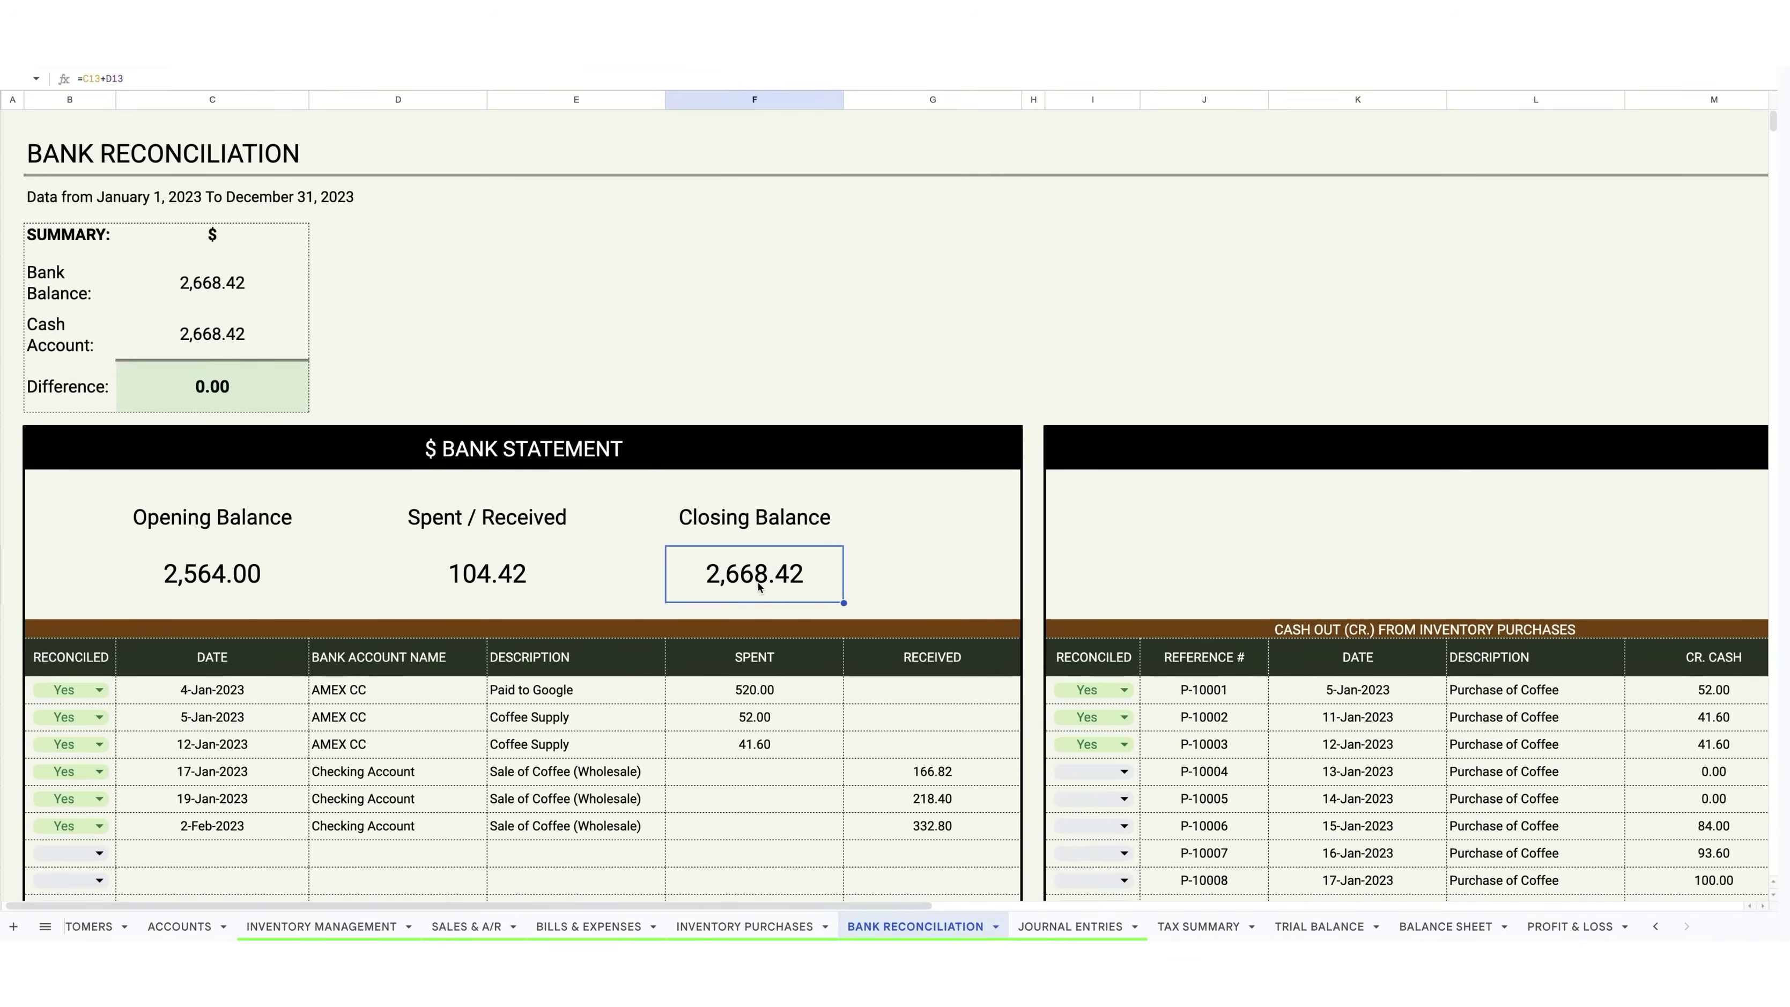
click(201, 326)
drag(603, 905, 468, 905)
click(1626, 573)
click(258, 394)
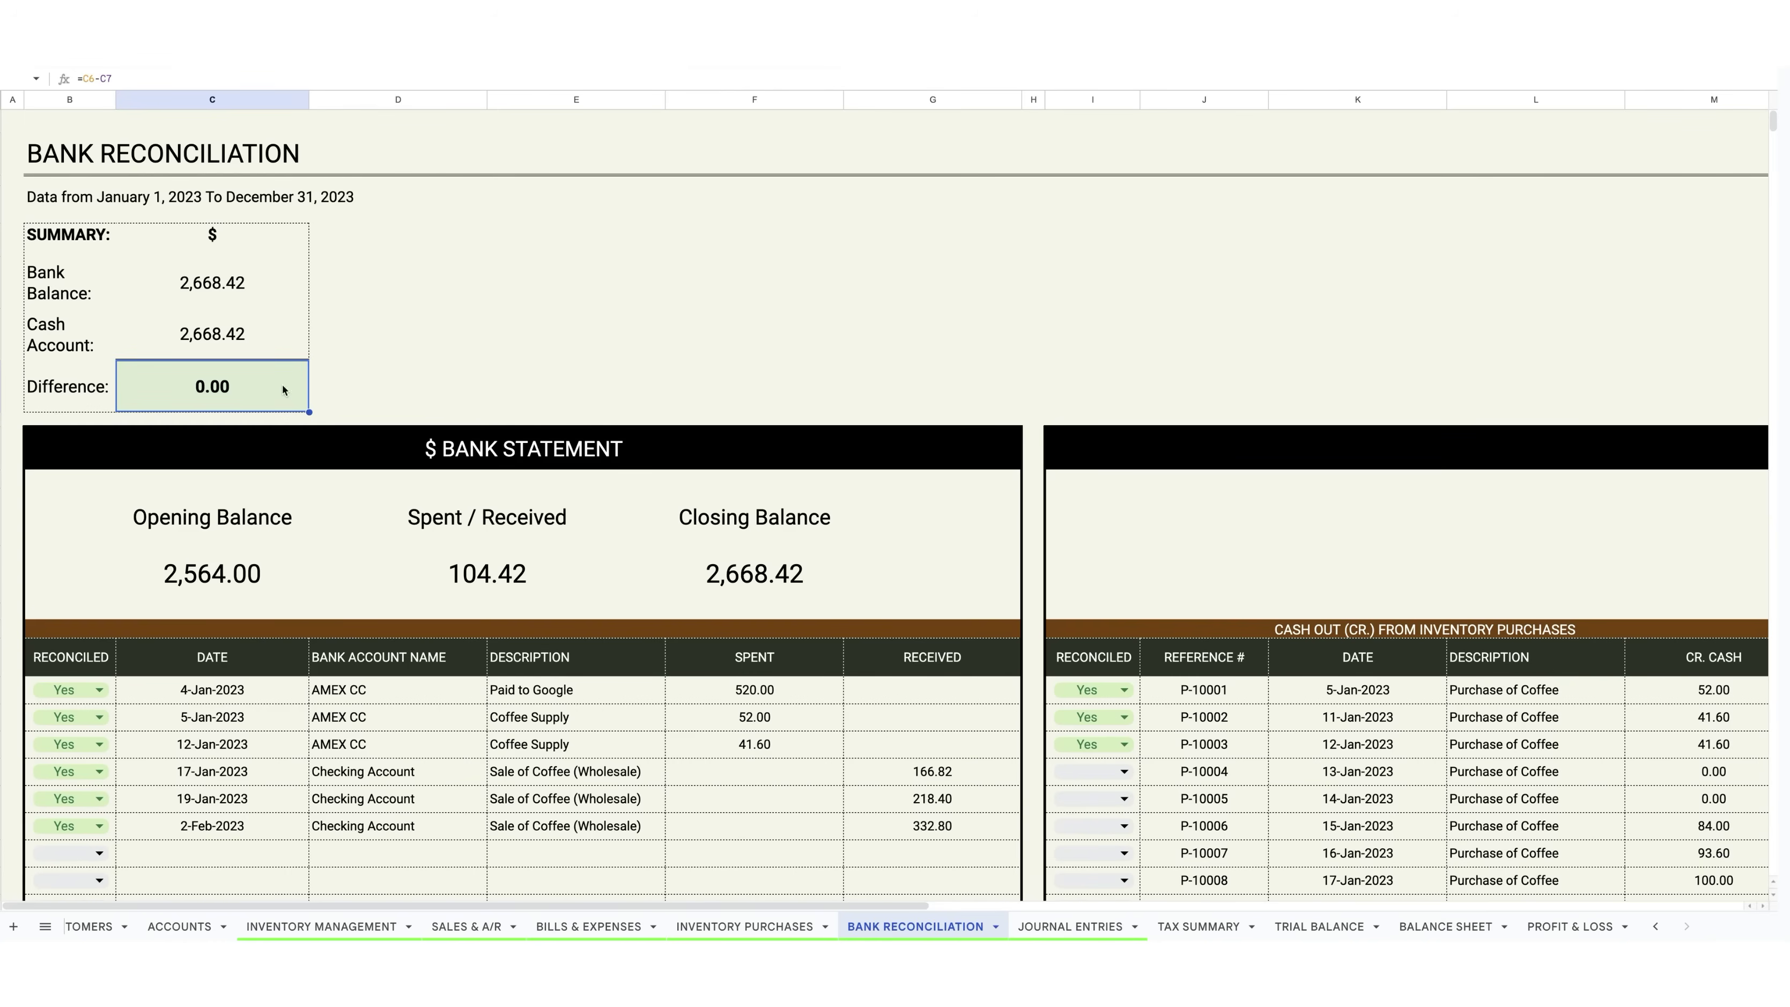
Step: Open the Tax Summary sheet and examine its Sales Tax Payable (Collected) and Tax Expense (Paid) sections
click(1073, 926)
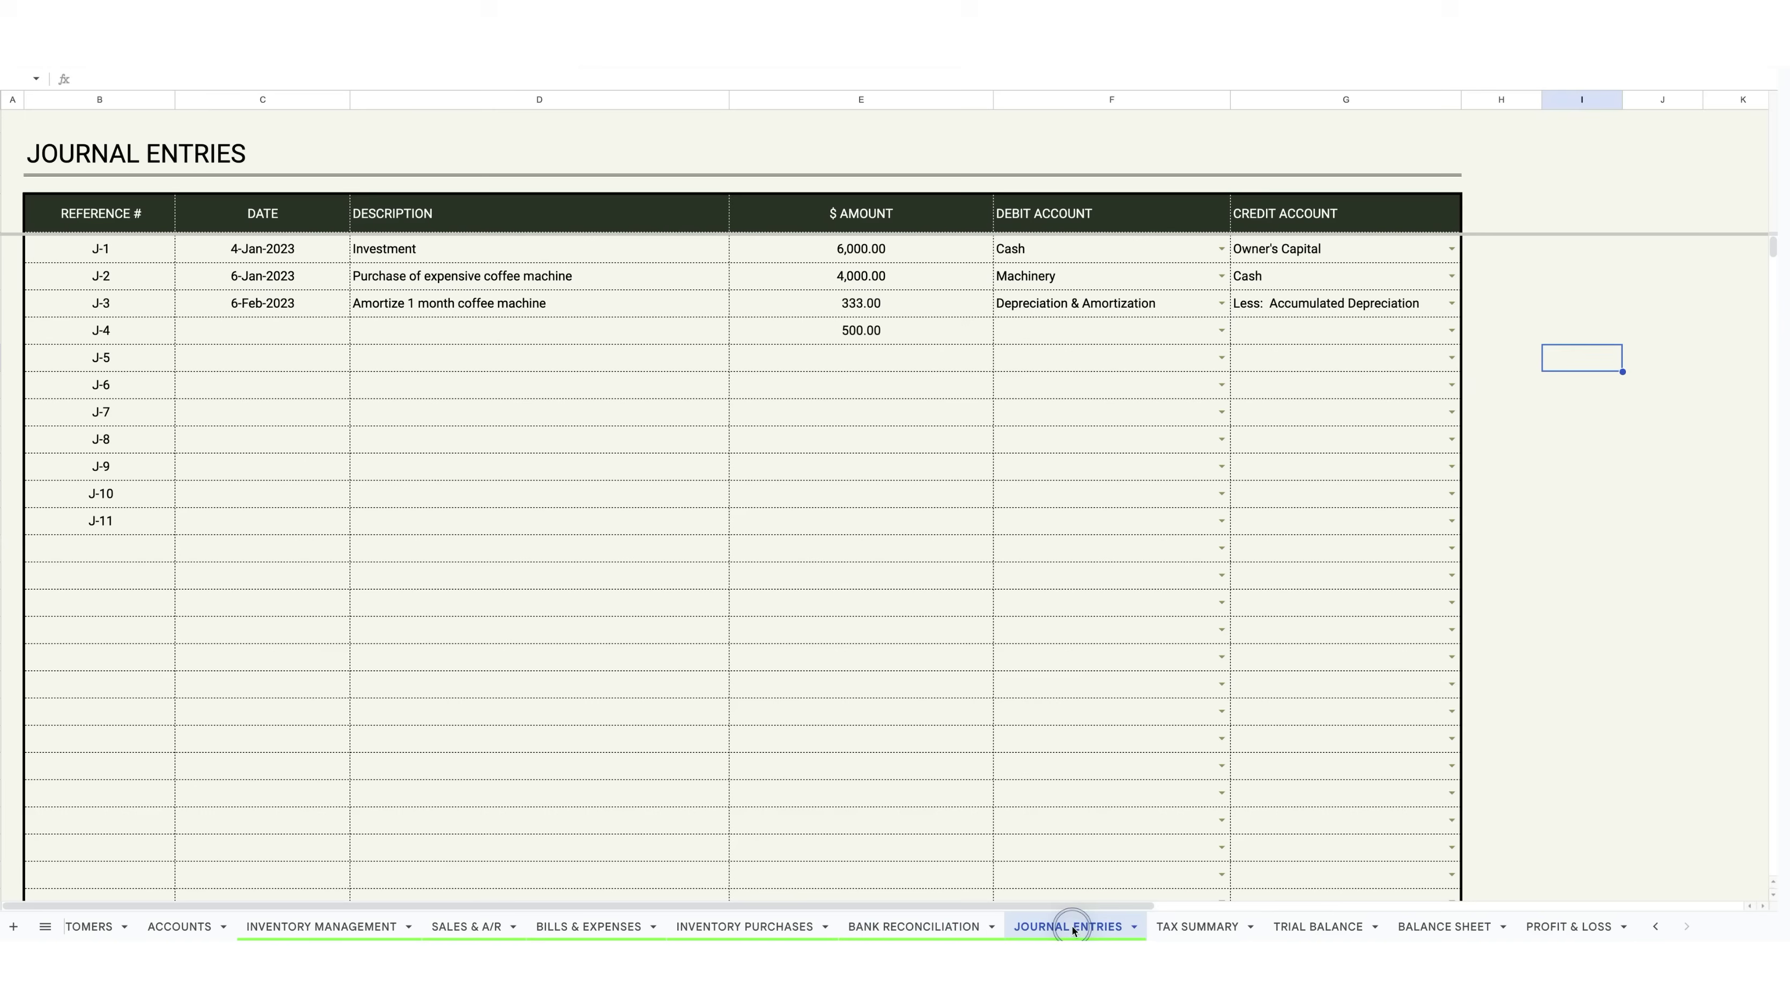
click(1193, 927)
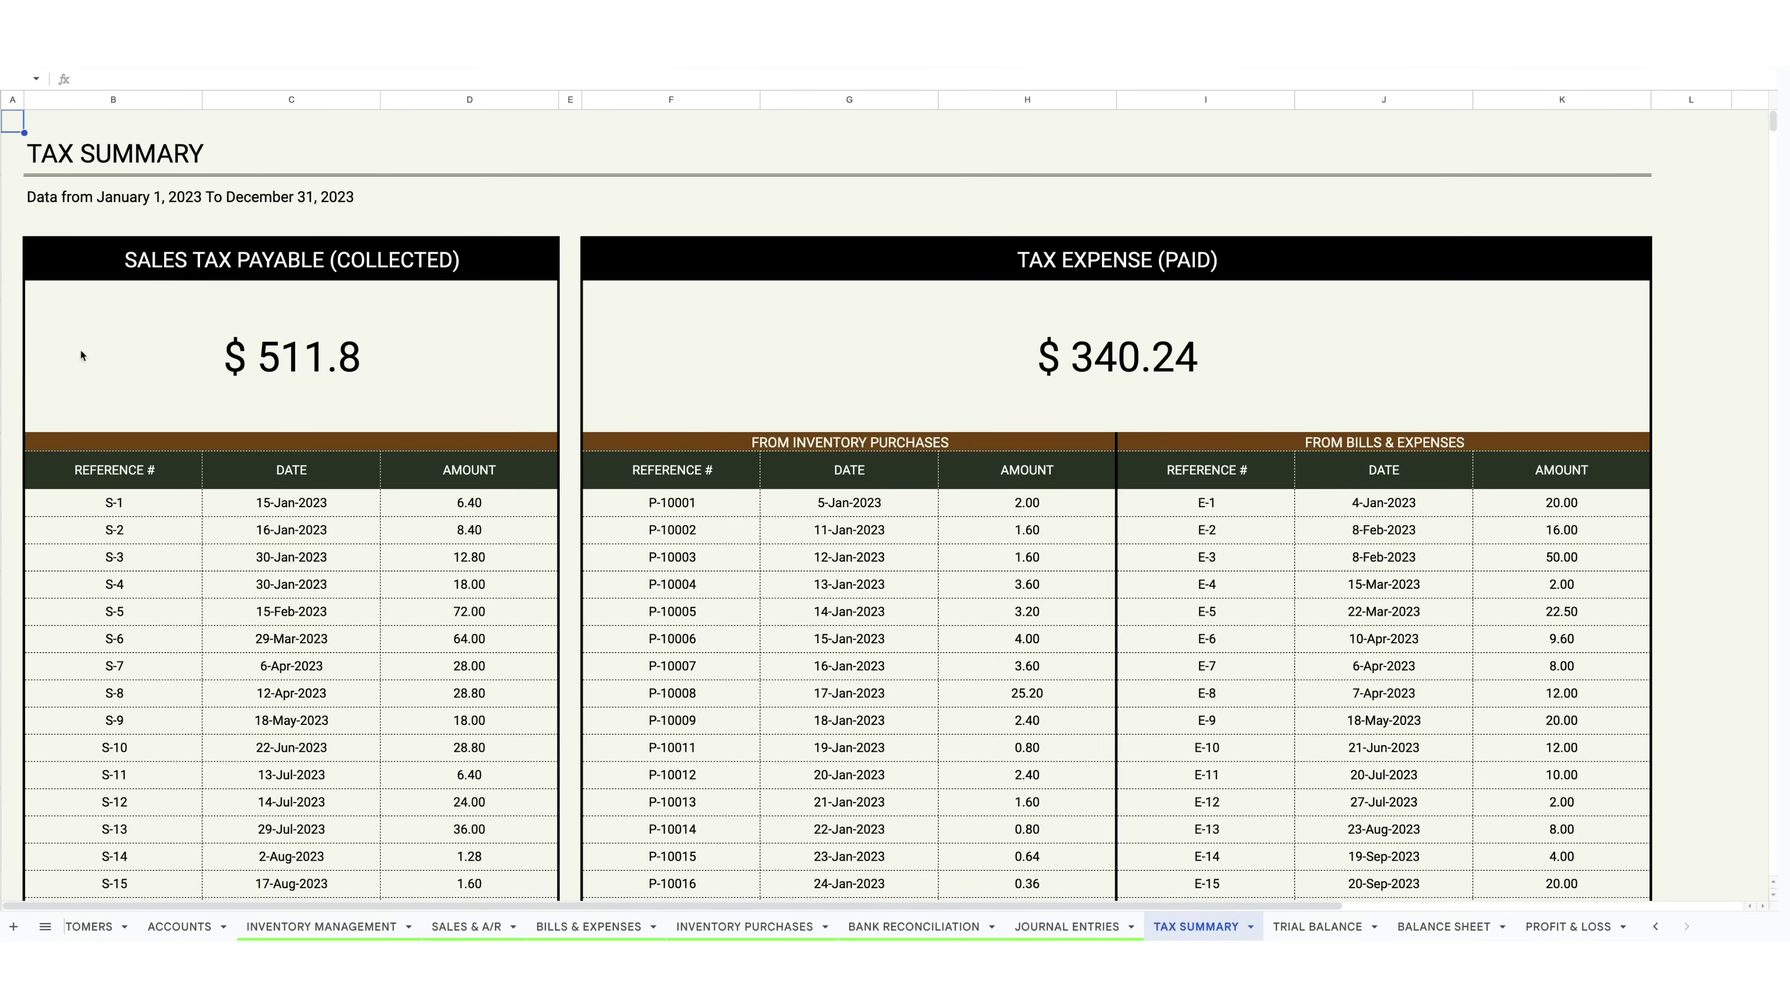
drag(95, 259, 391, 262)
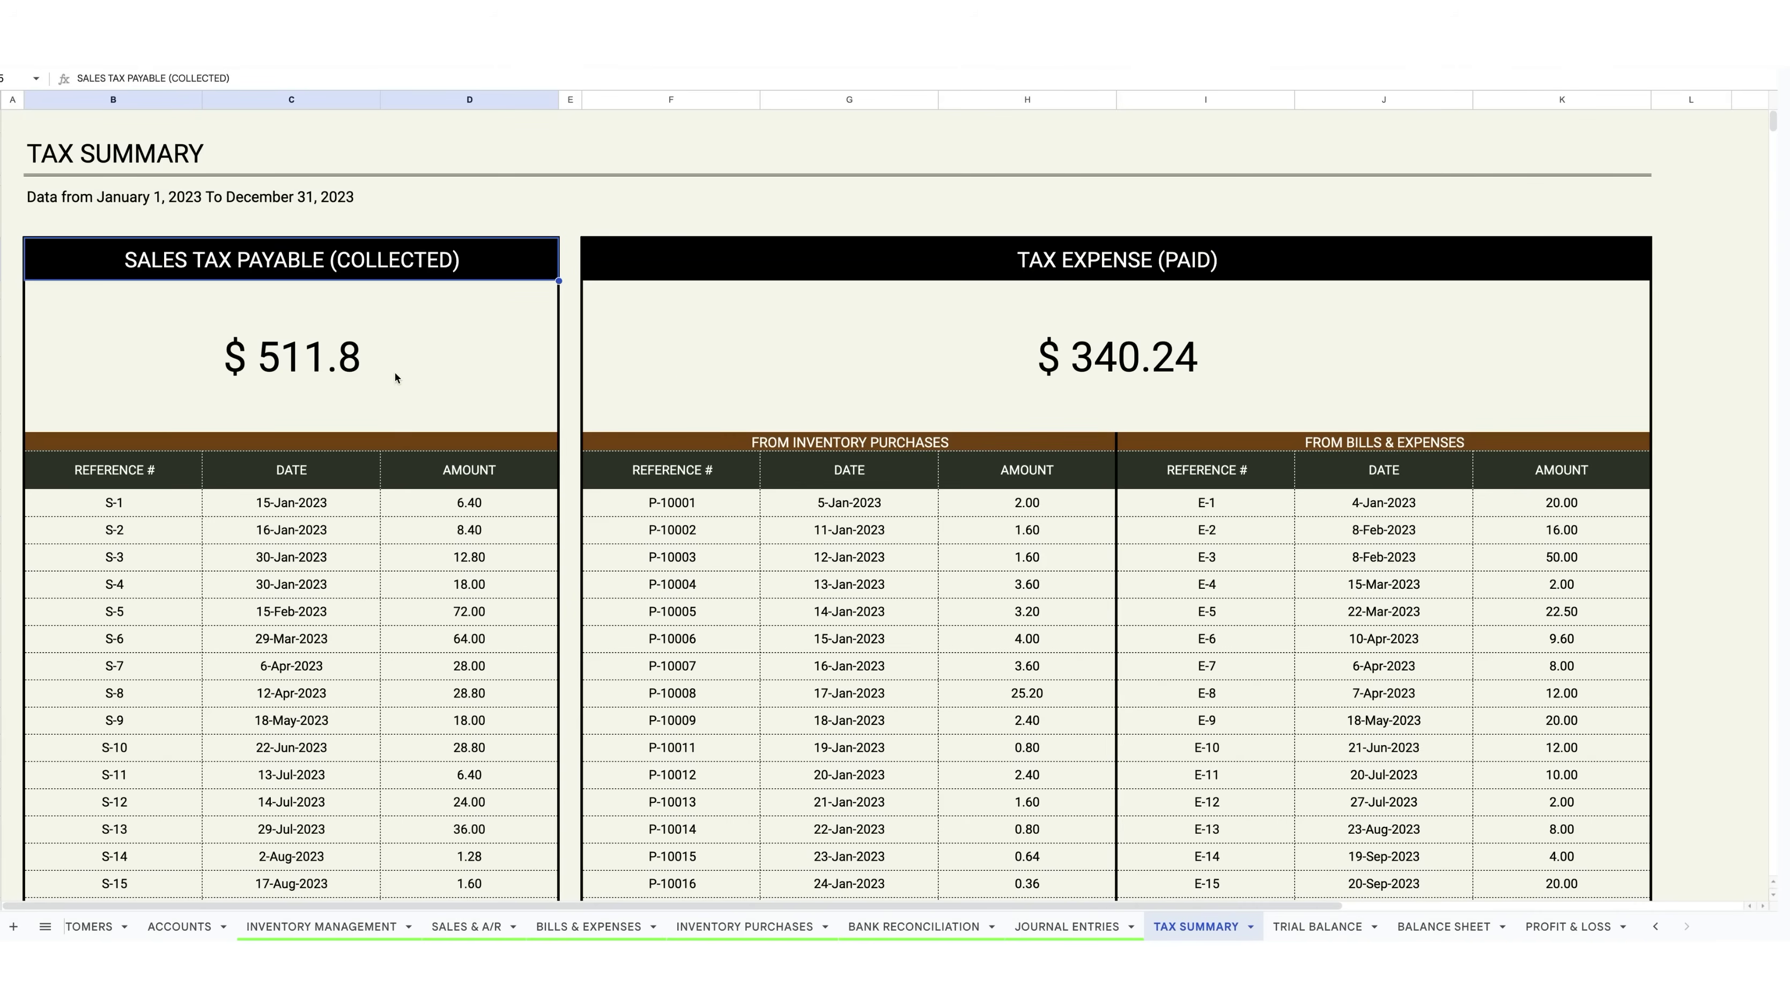
click(1124, 257)
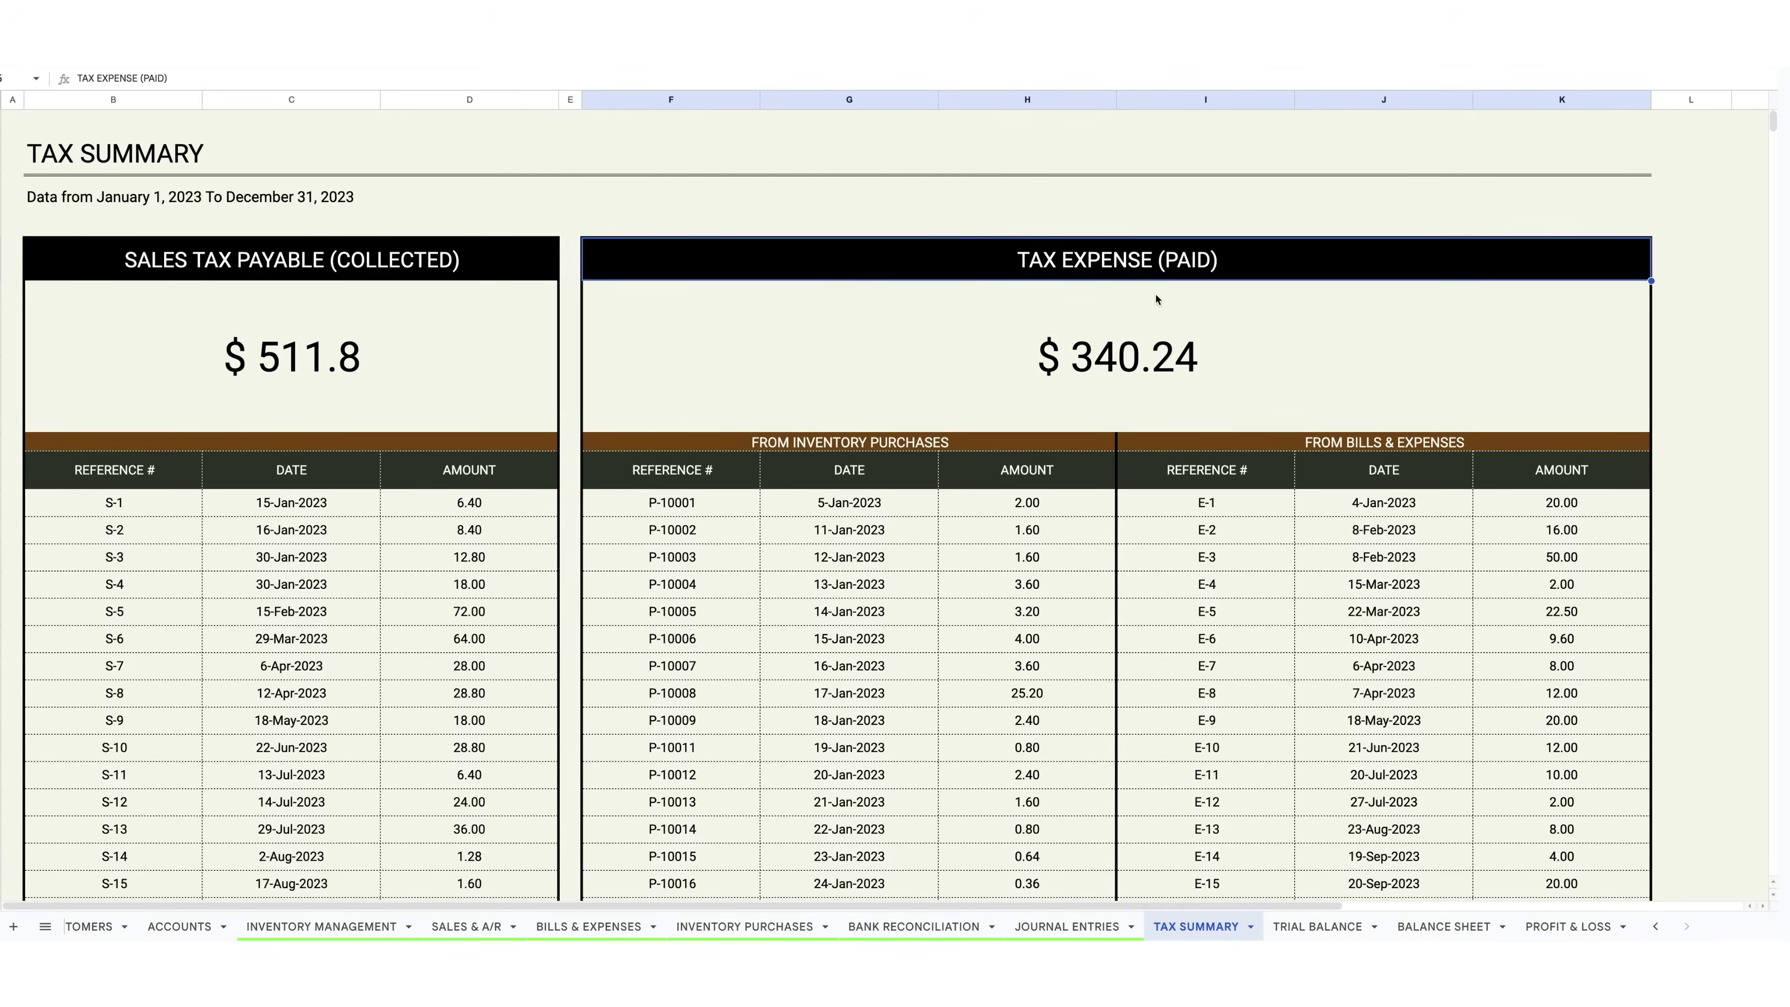
scroll(811, 795, down, 5)
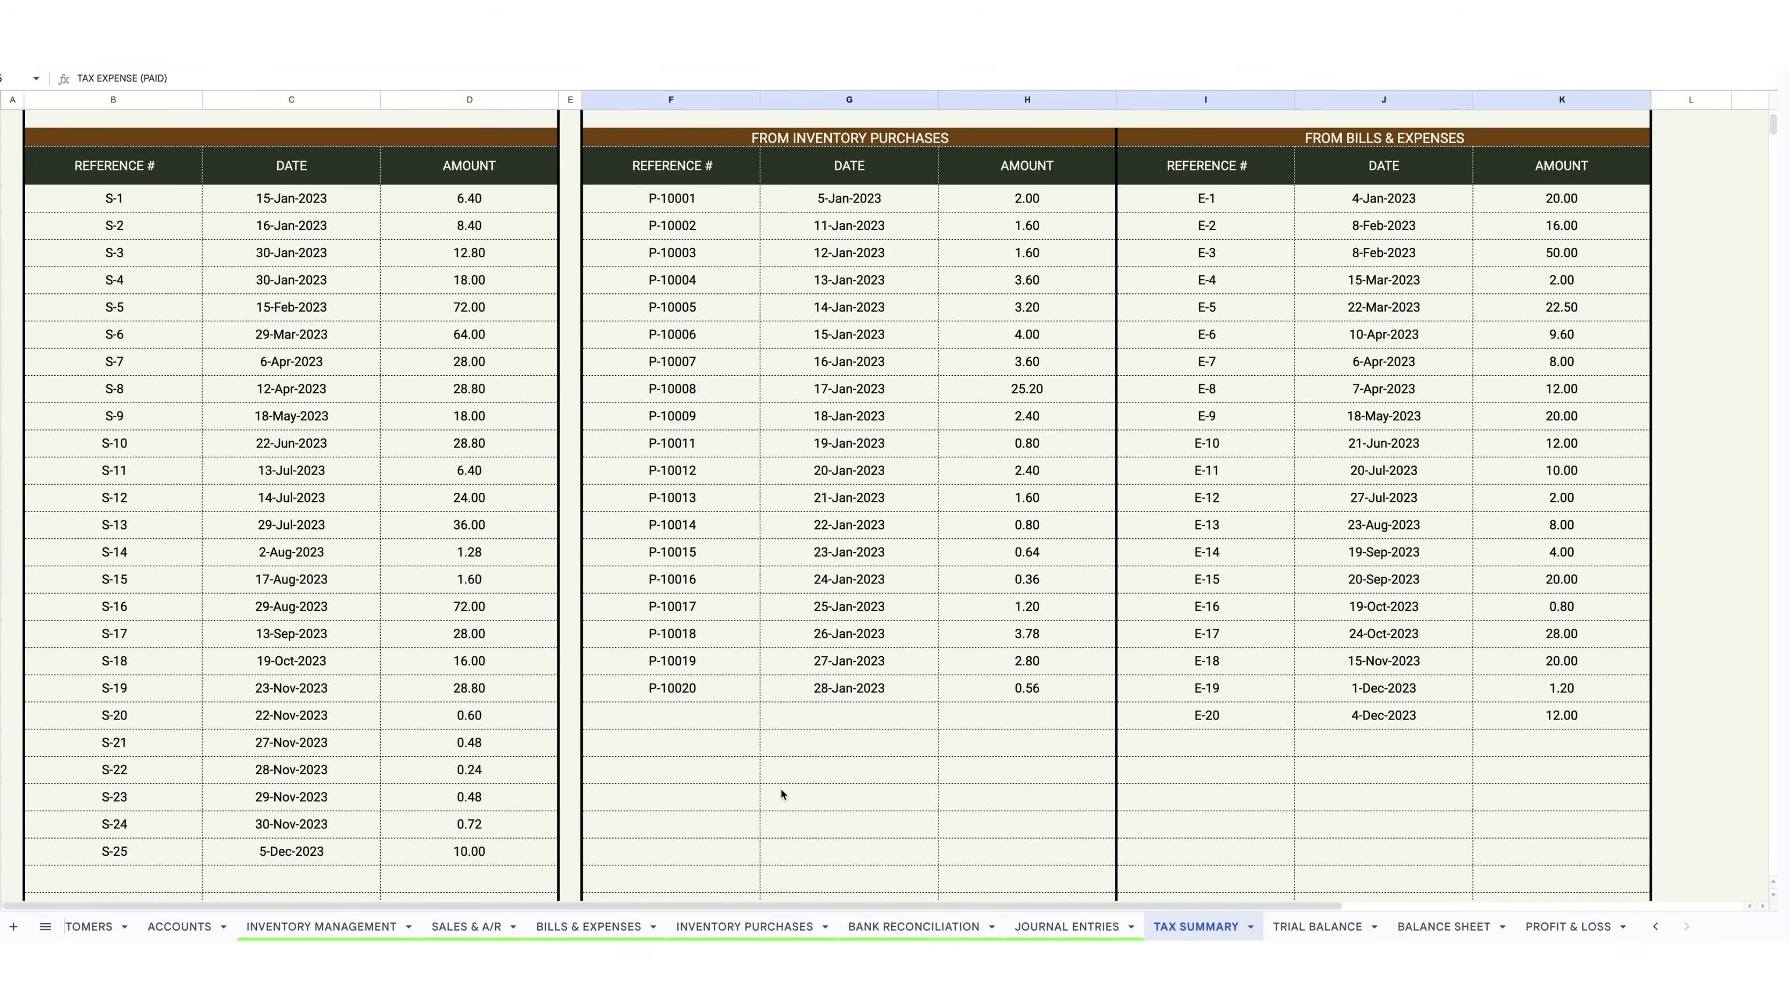
scroll(781, 793, up, 5)
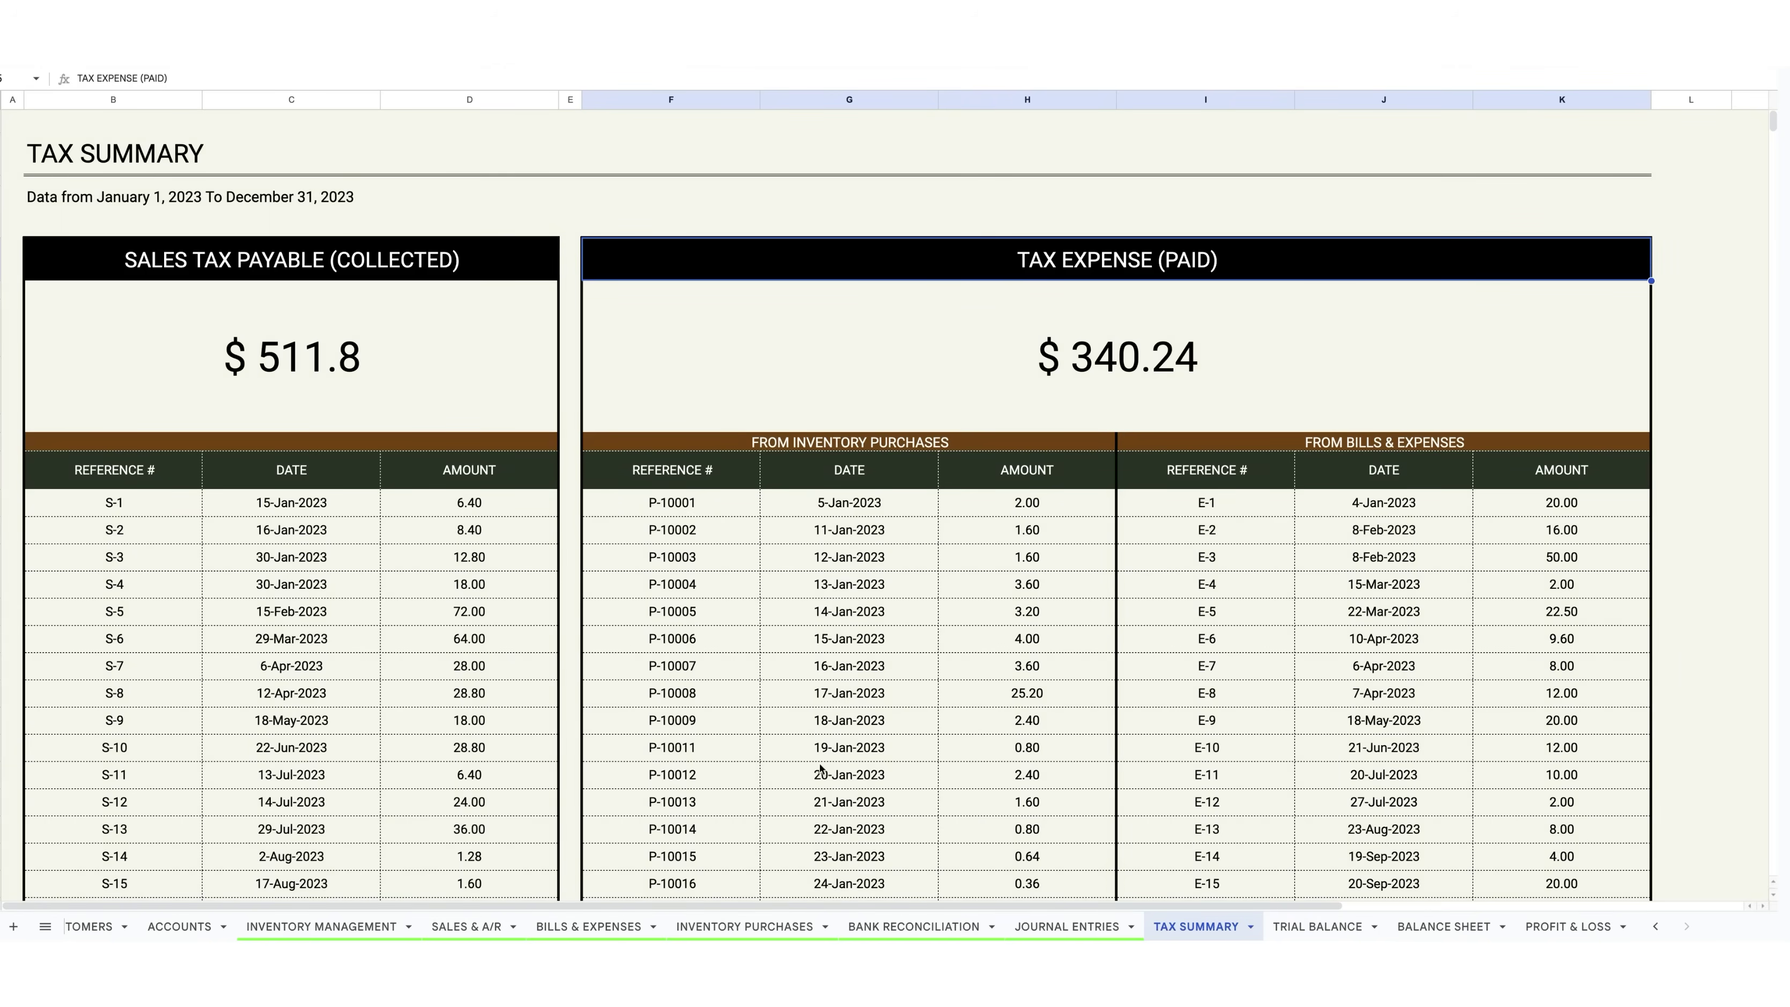
Step: Open the Trial Balance sheet and review the debit and credit amounts of its asset, liability, revenue and expense accounts
click(1317, 926)
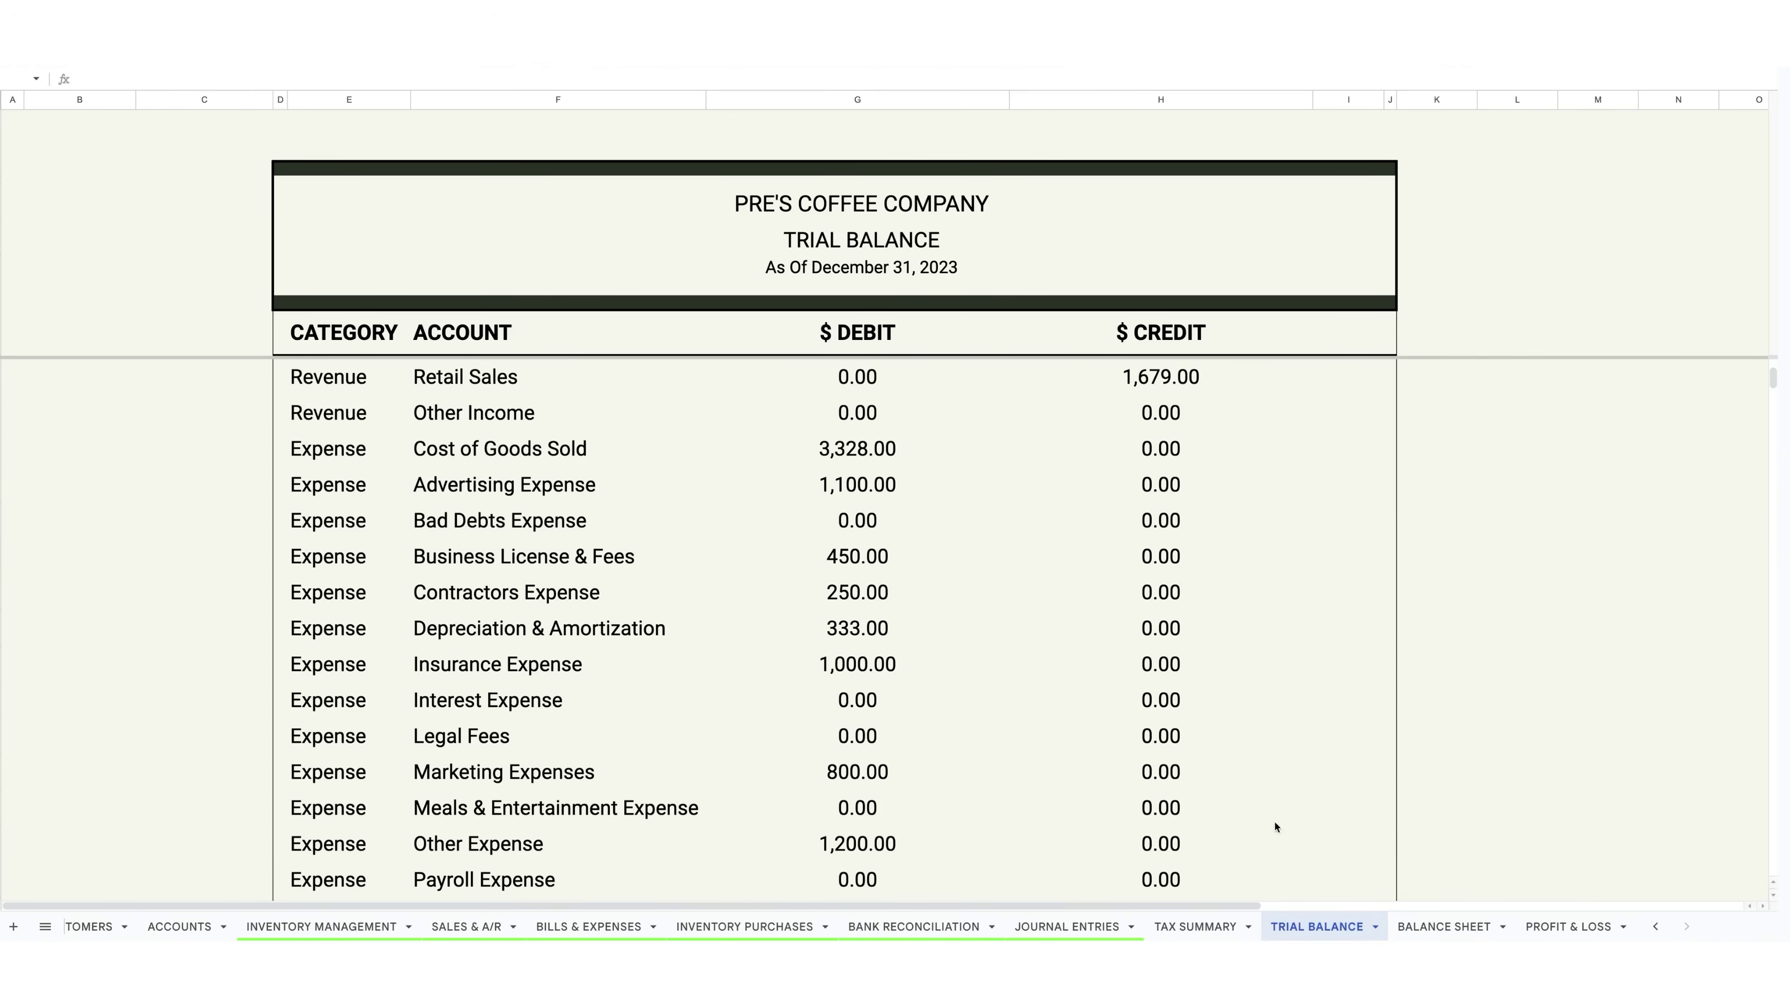
scroll(1189, 681, up, 10)
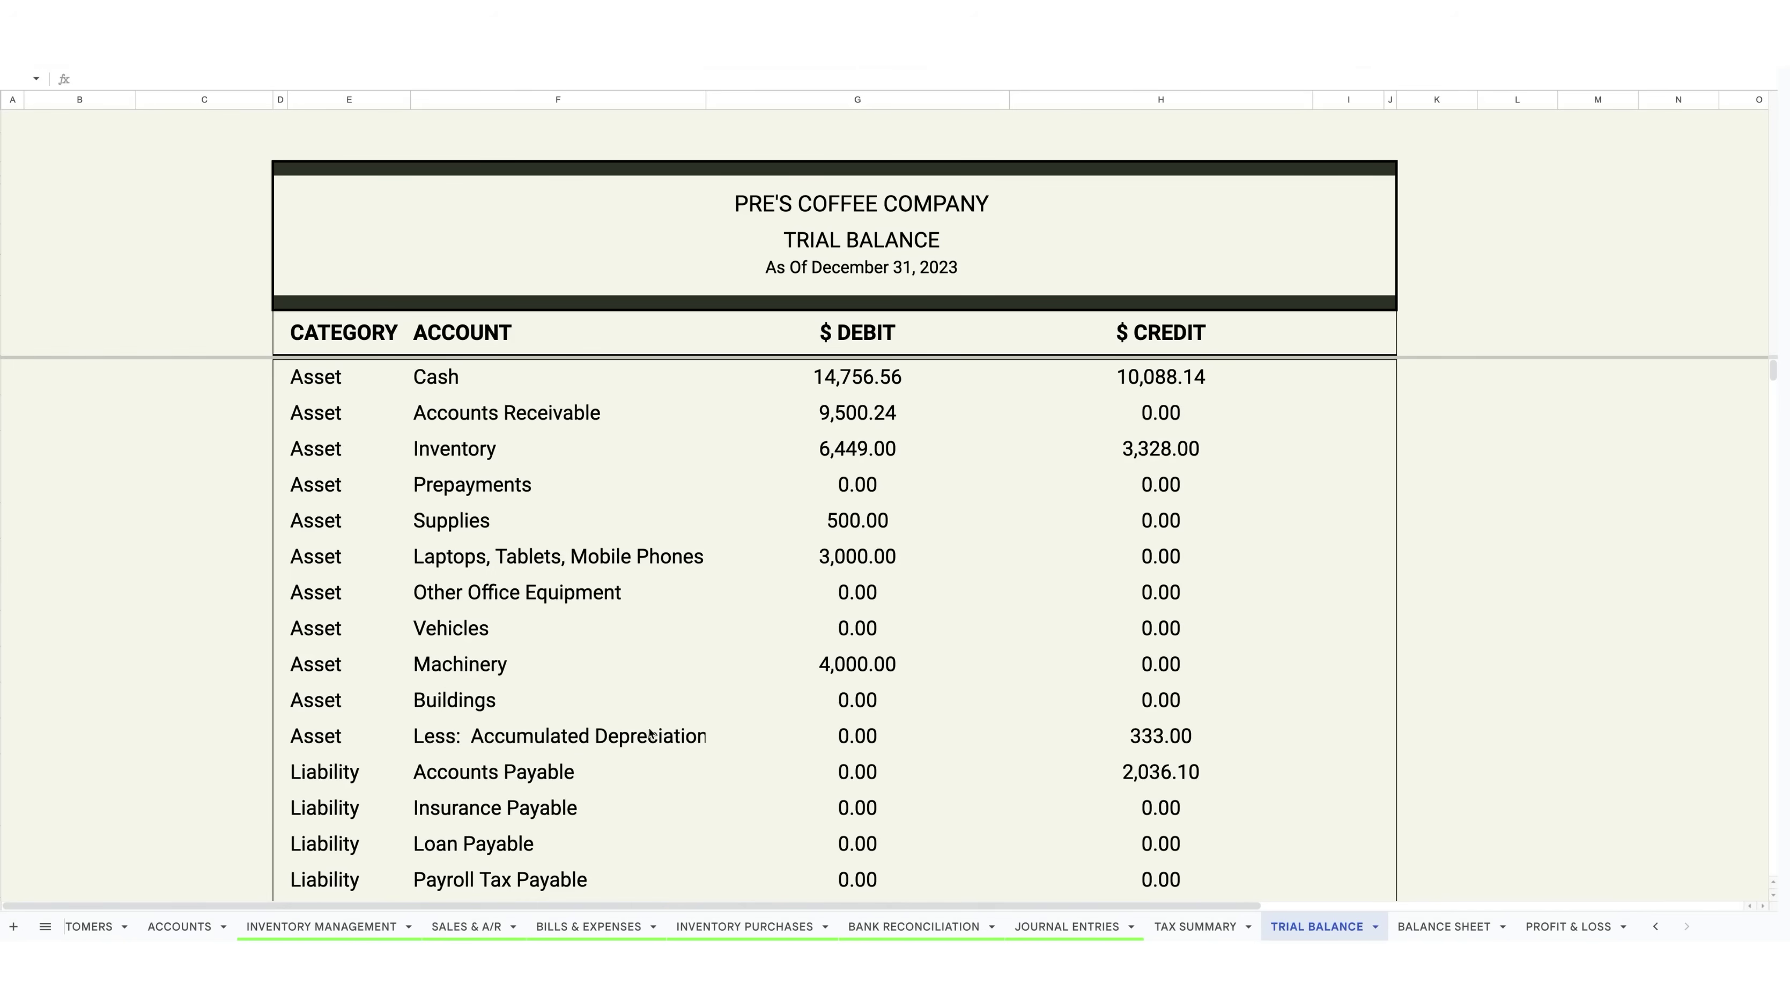
scroll(660, 779, down, 8)
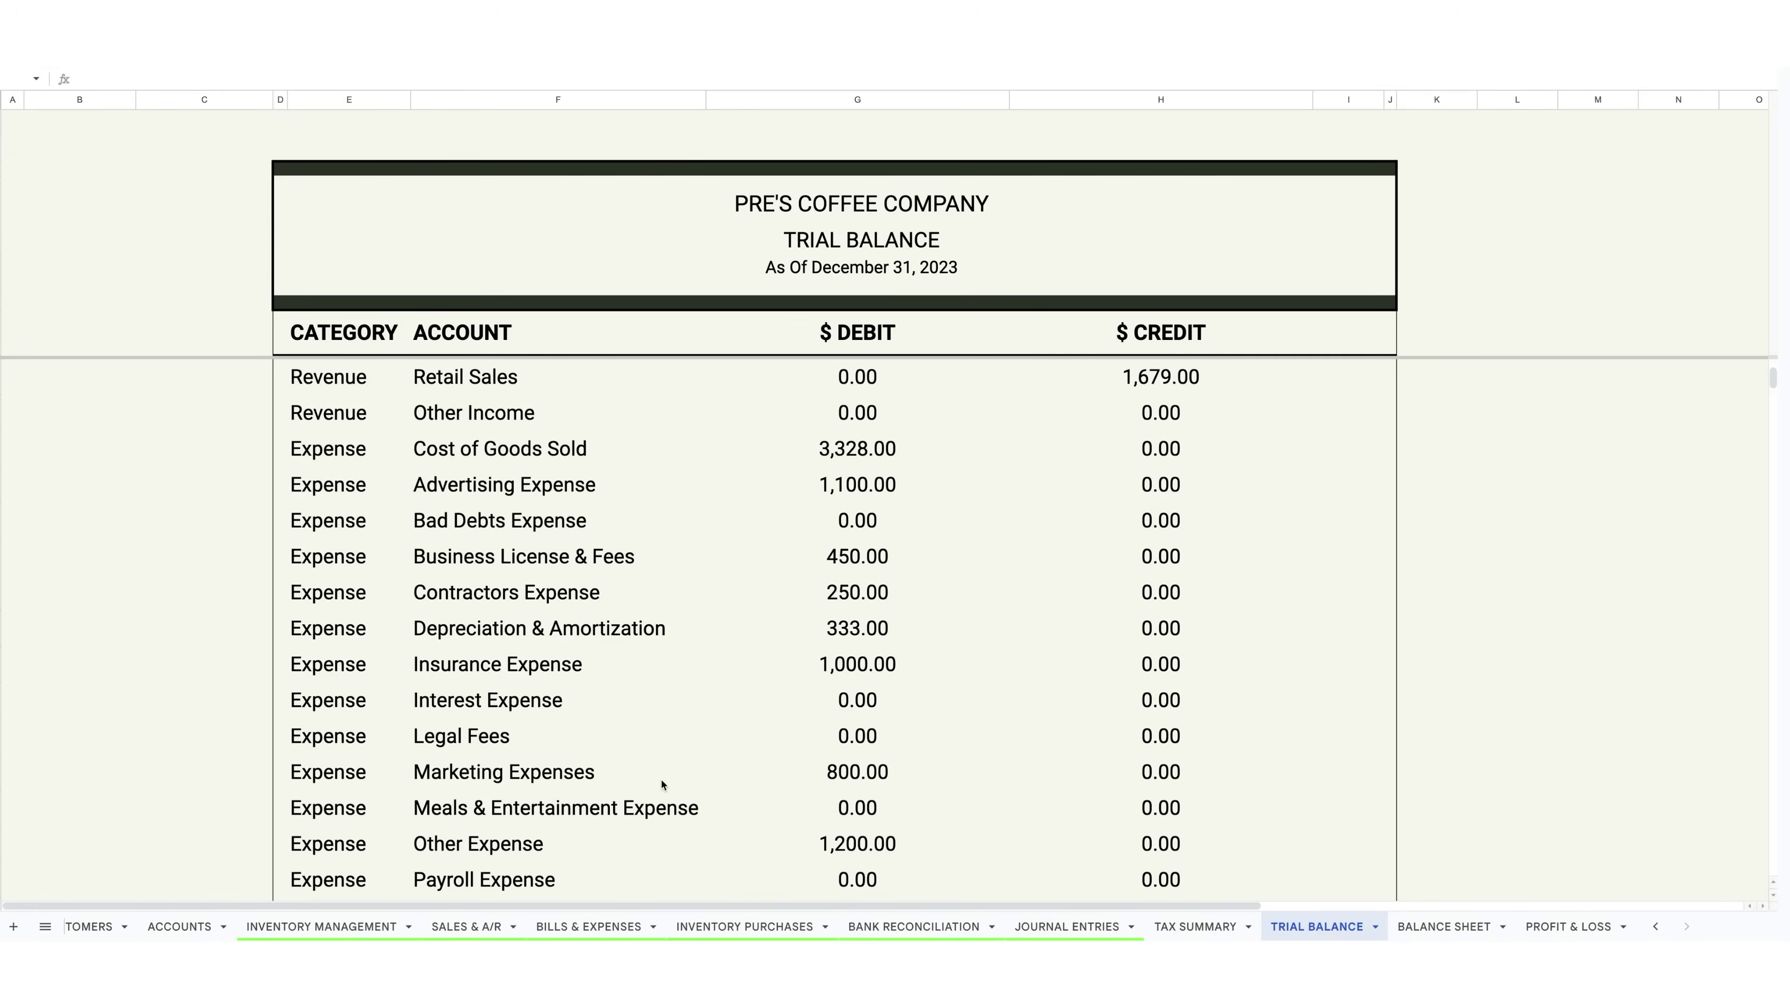
scroll(660, 779, down, 3)
scroll(747, 770, down, 4)
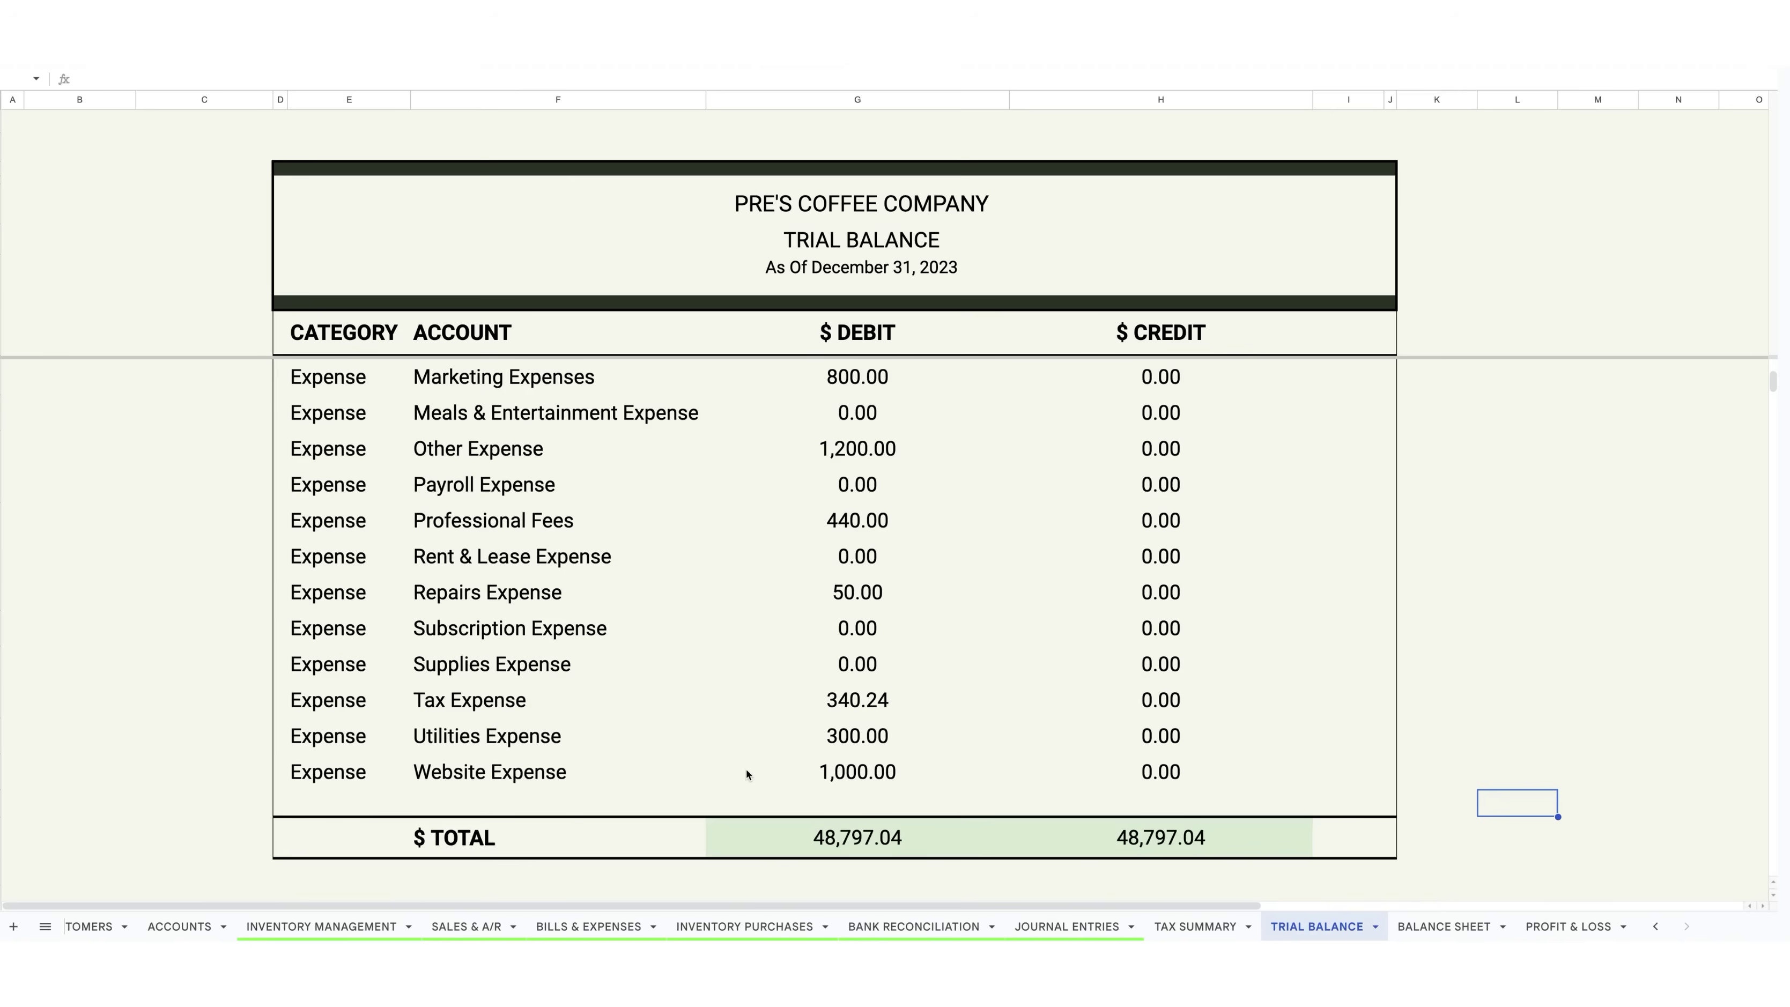
Step: Check the formulas behind the trial balance's total debit and total credit
scroll(747, 774, down, 1)
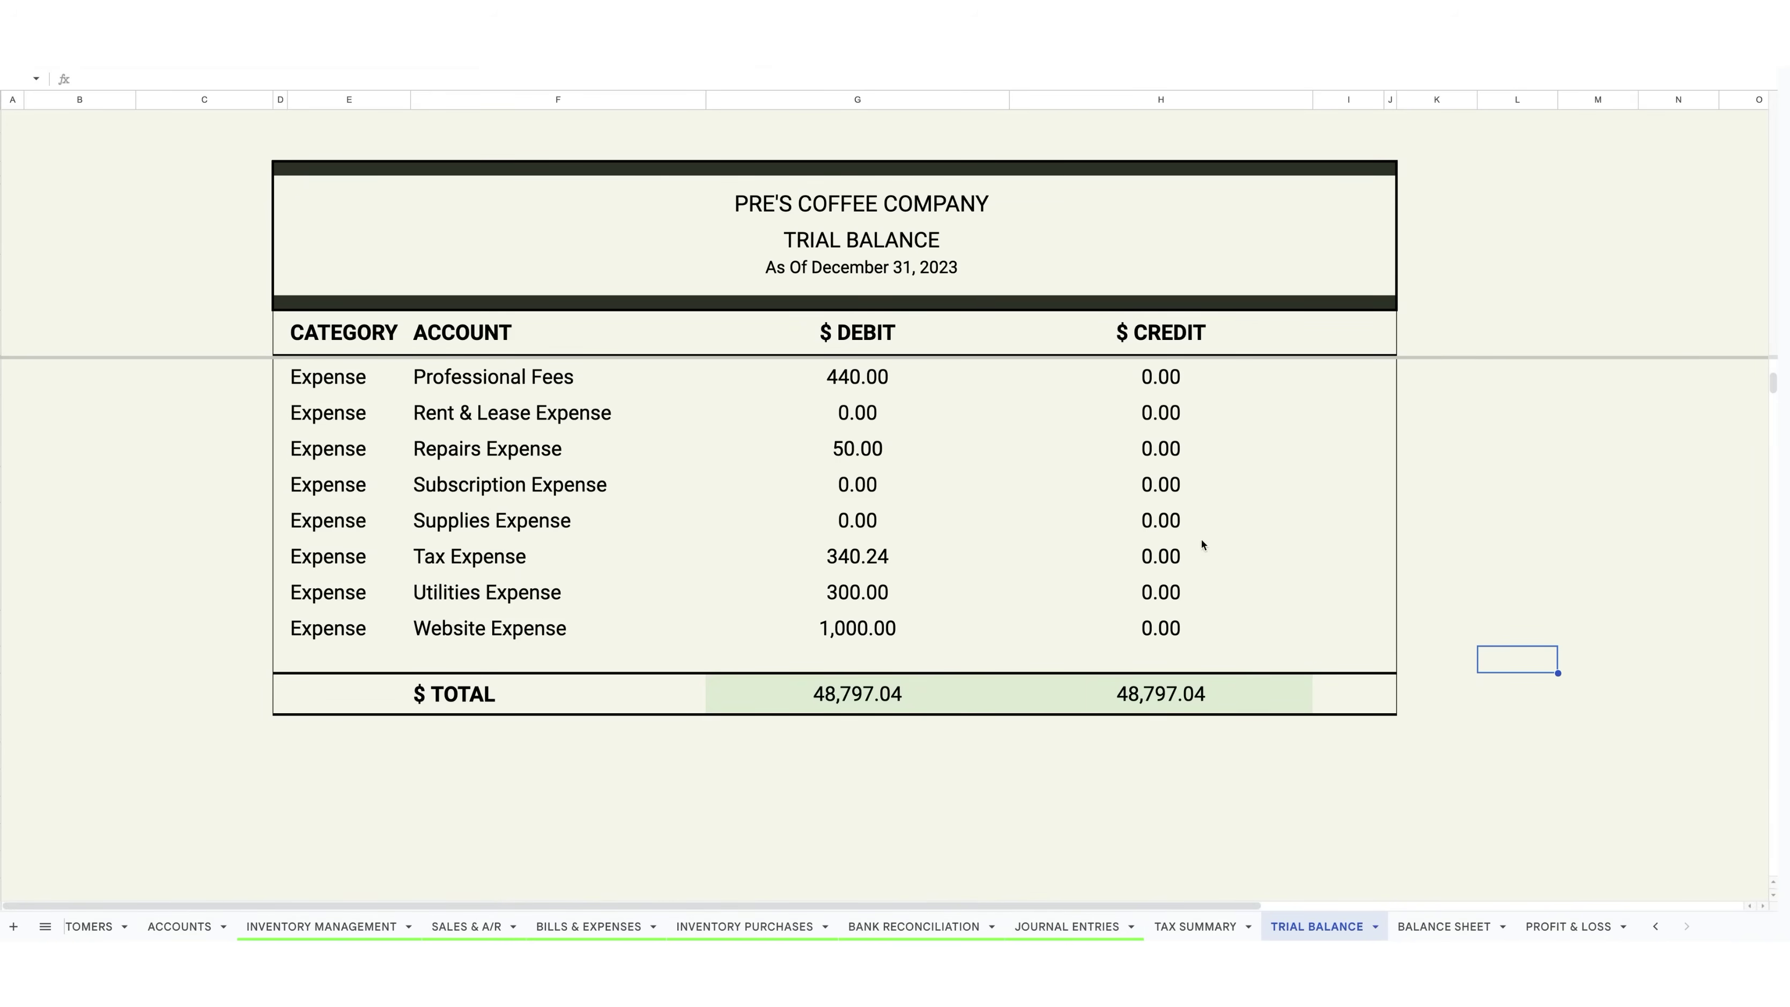
scroll(1205, 574, down, 1)
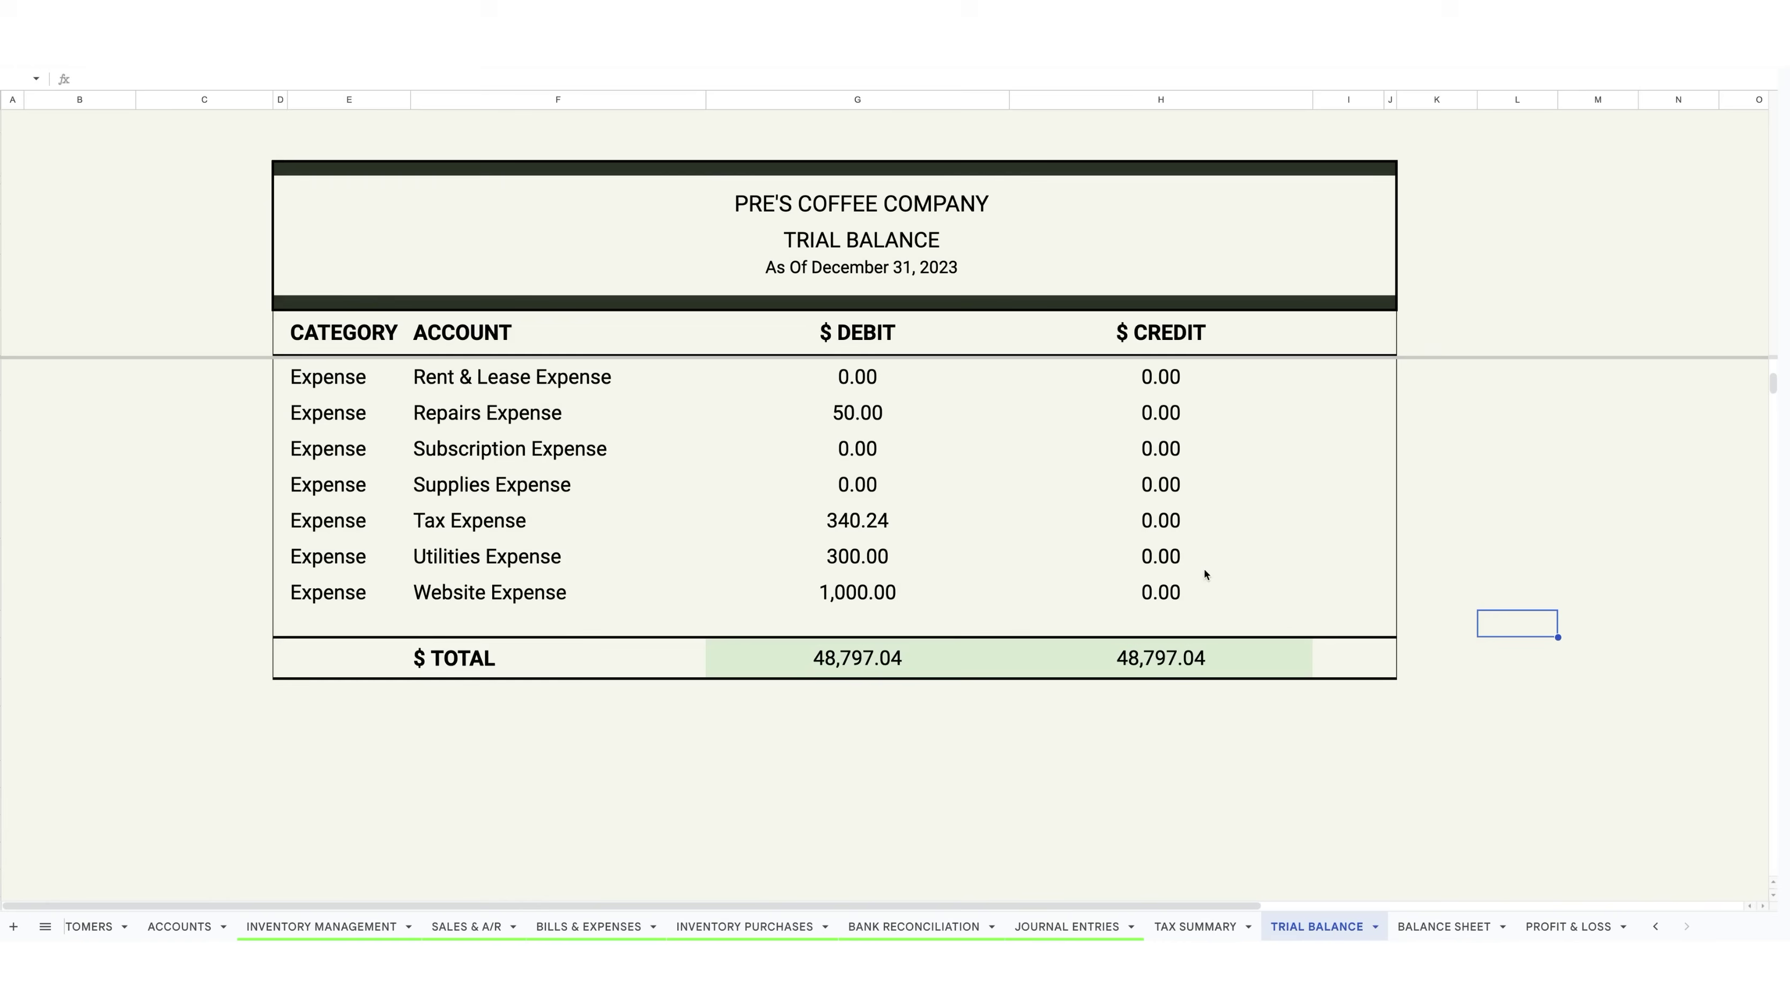
click(855, 666)
click(1161, 654)
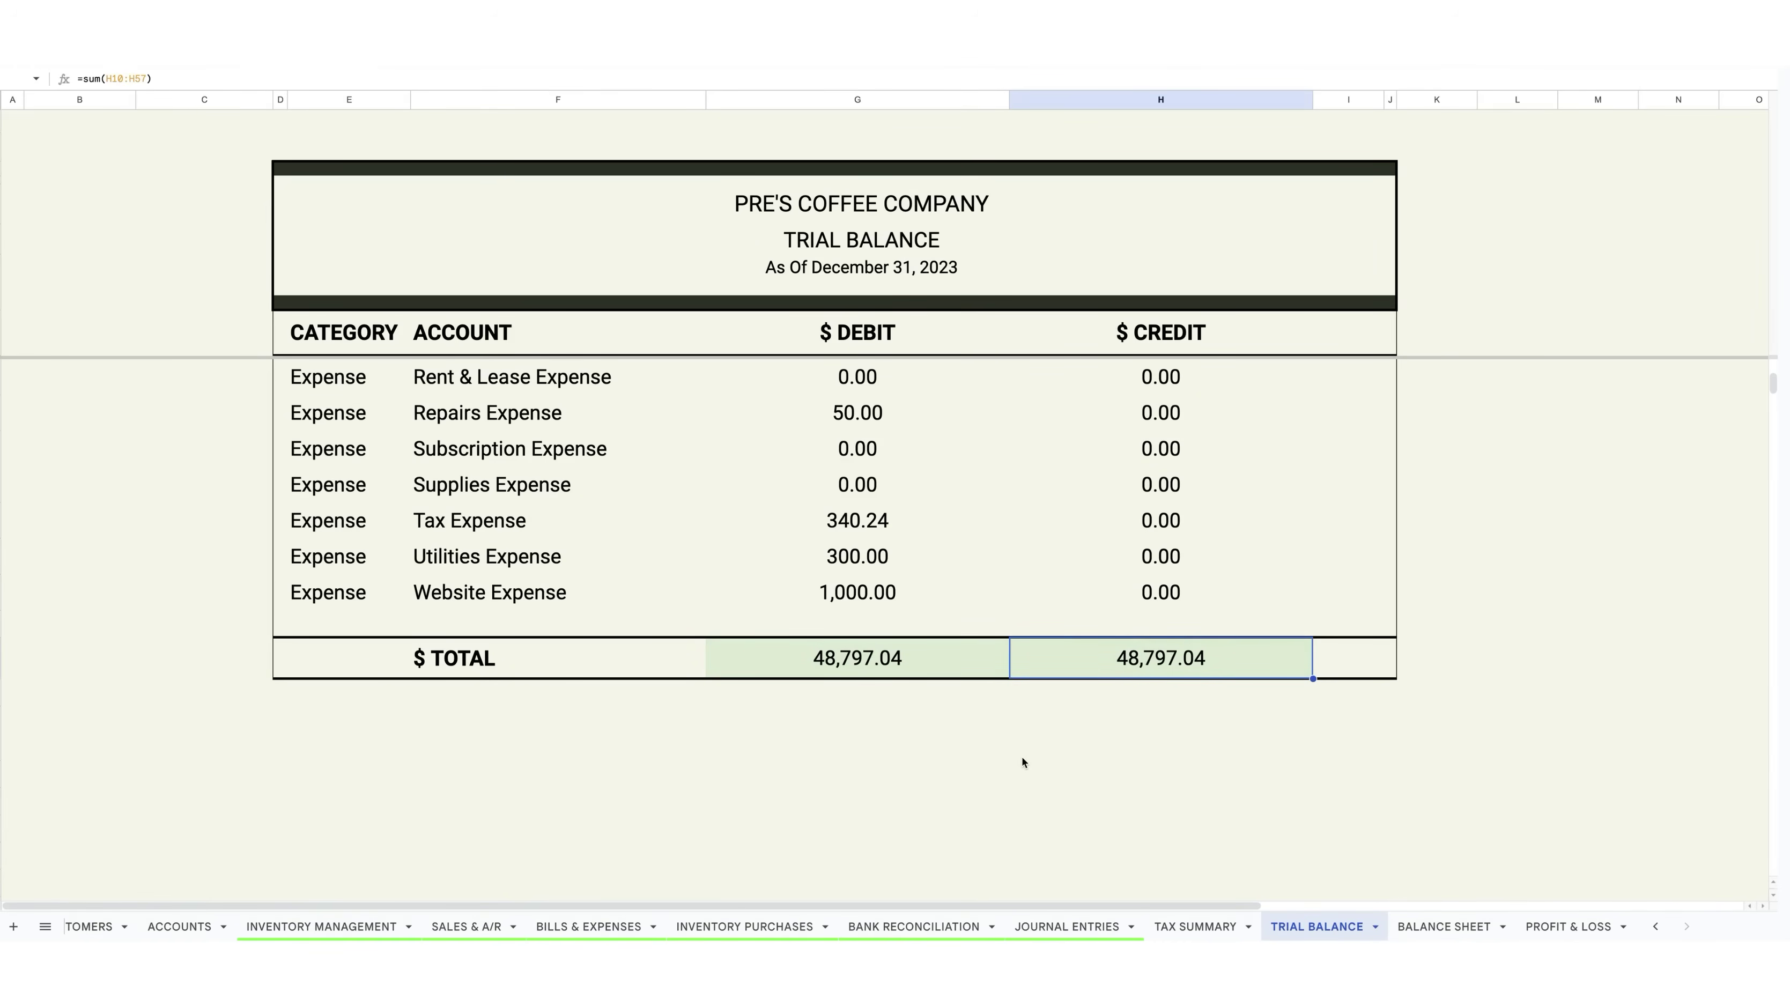
scroll(1023, 761, up, 15)
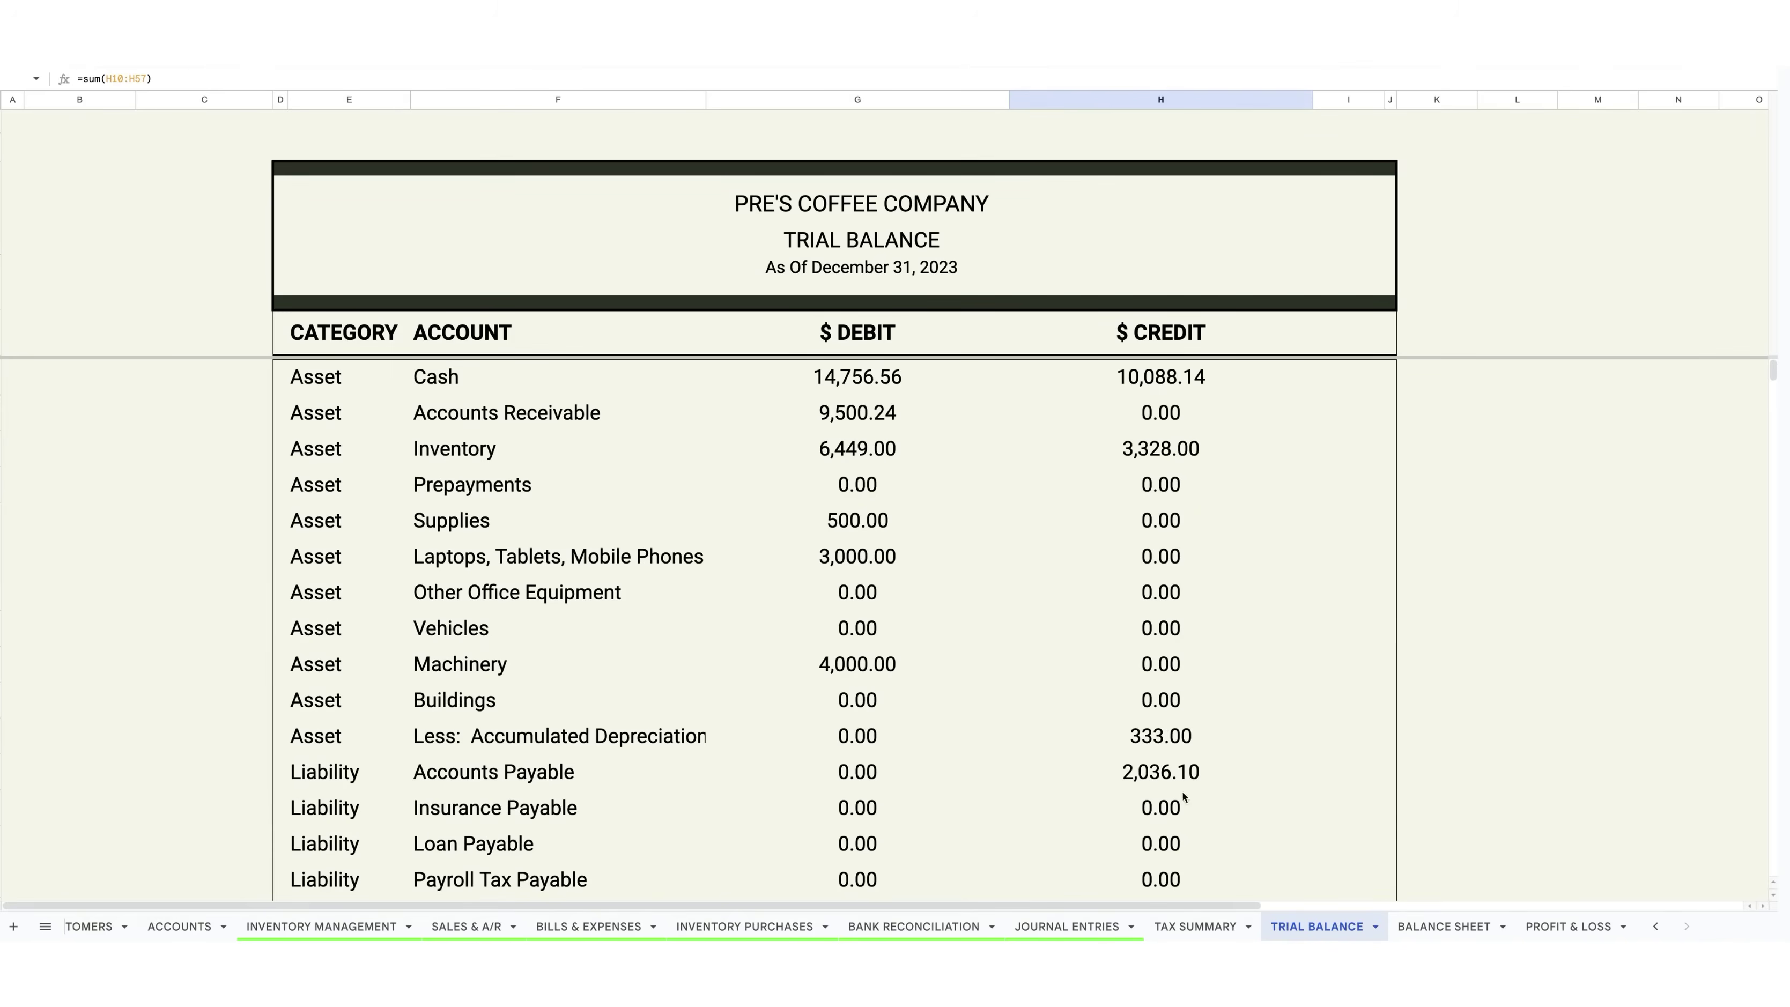
Step: Open the Balance Sheet and review its assets, liabilities and equity down to Total Liabilities and Equity
click(1443, 926)
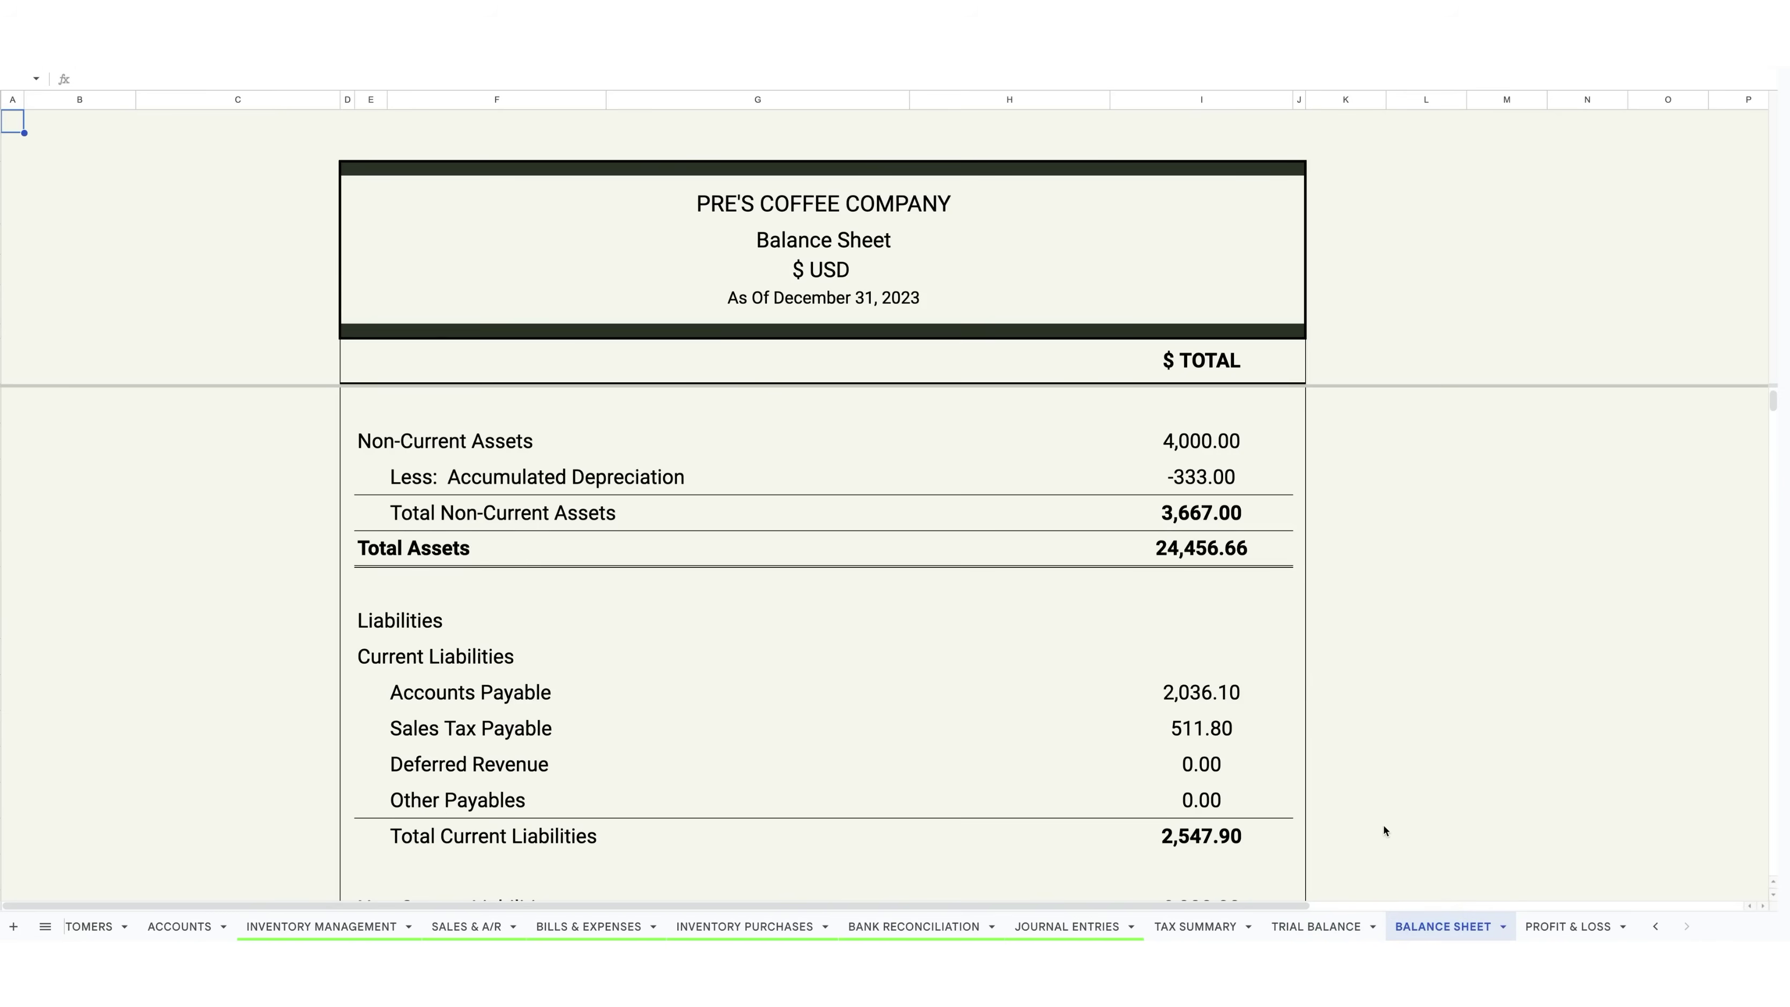
scroll(1382, 823, up, 3)
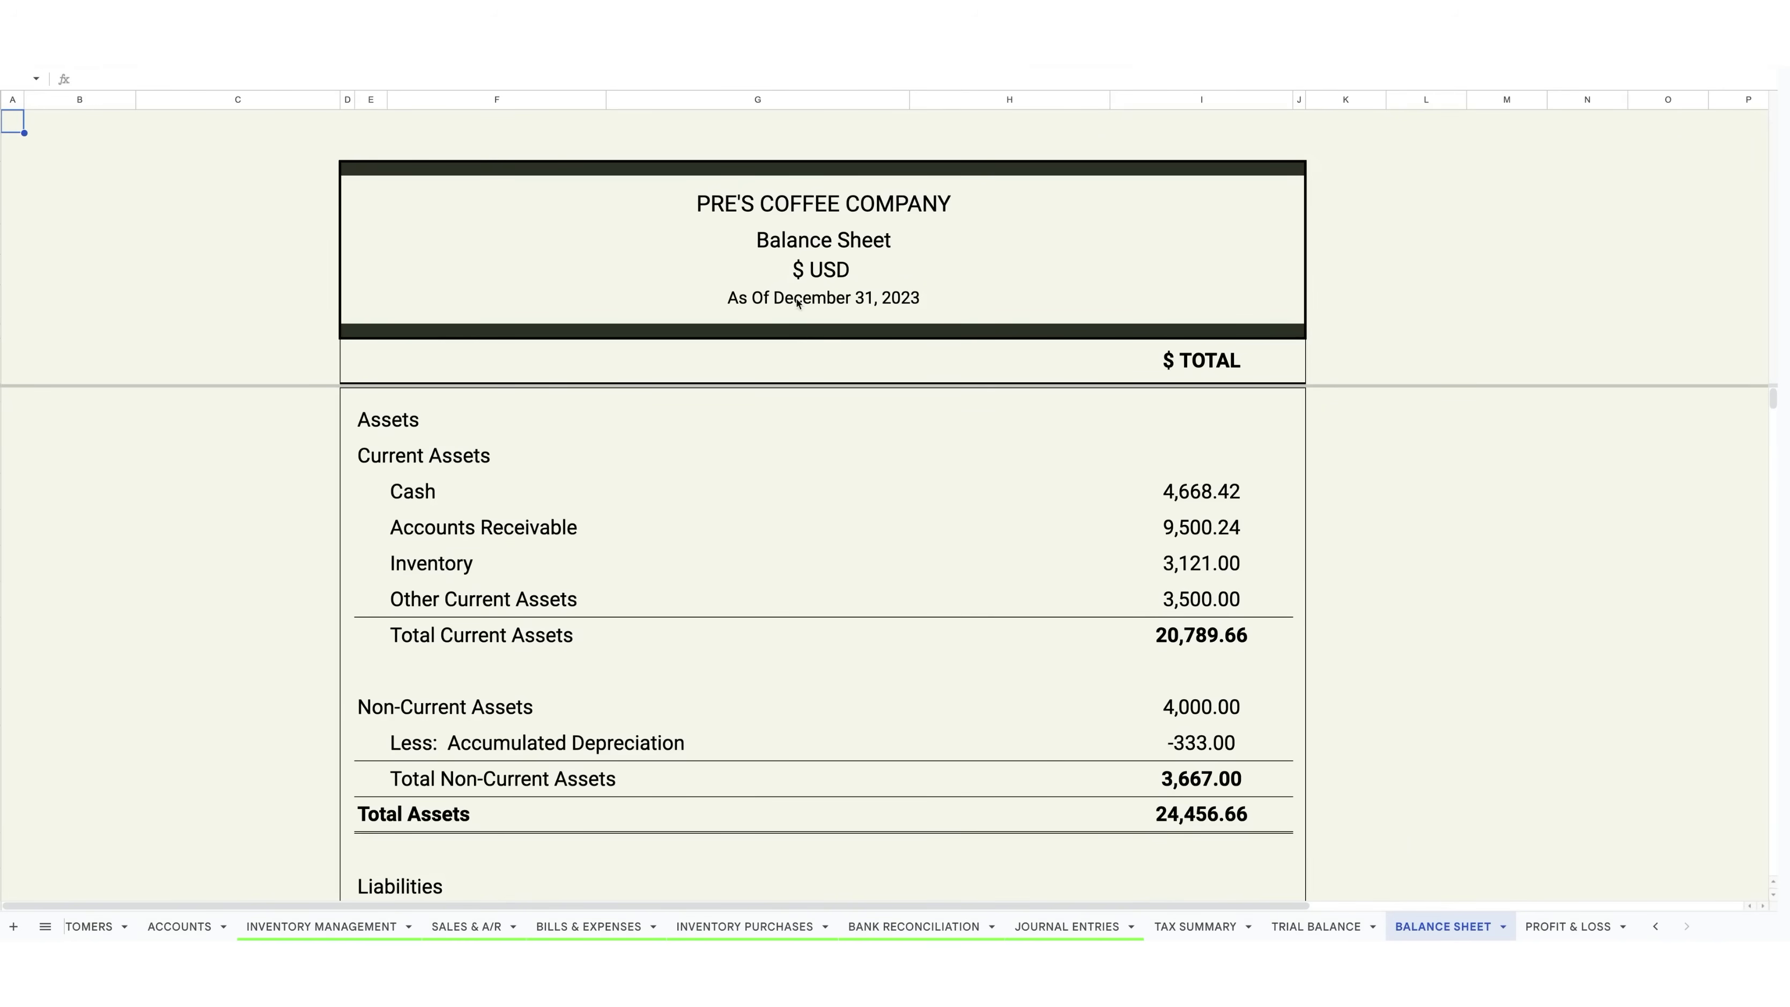
scroll(1282, 668, down, 1)
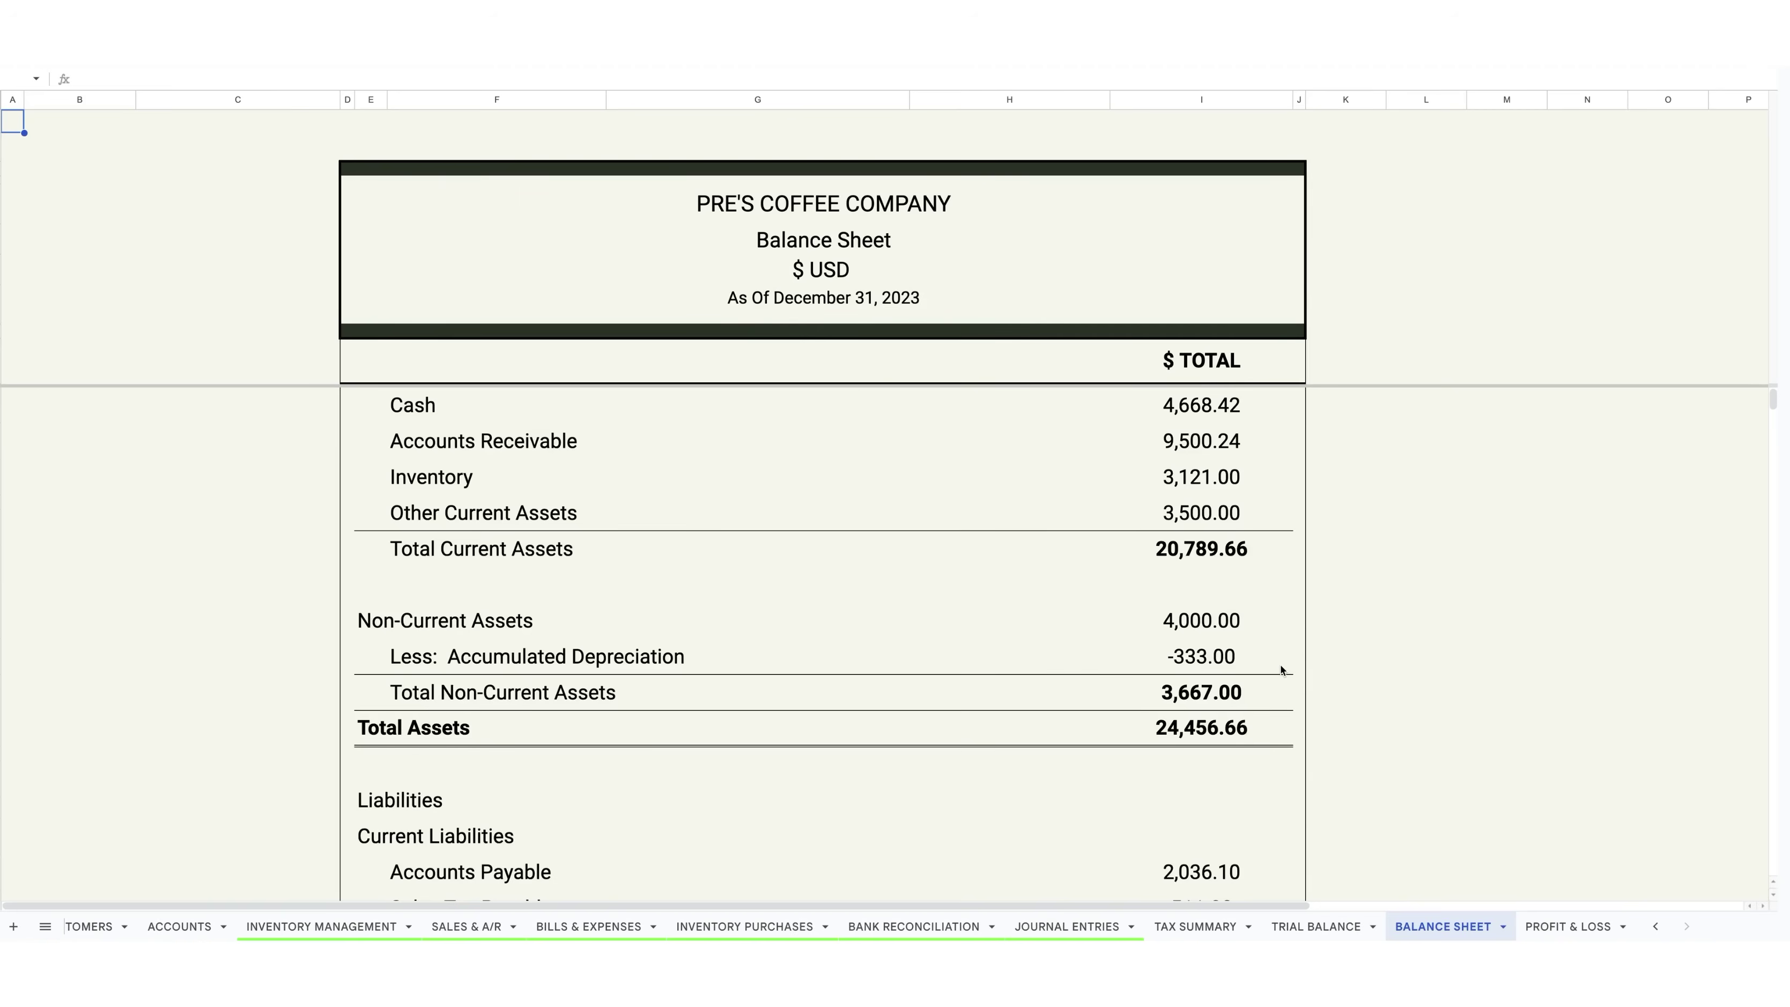
scroll(1282, 669, down, 3)
scroll(1288, 683, down, 5)
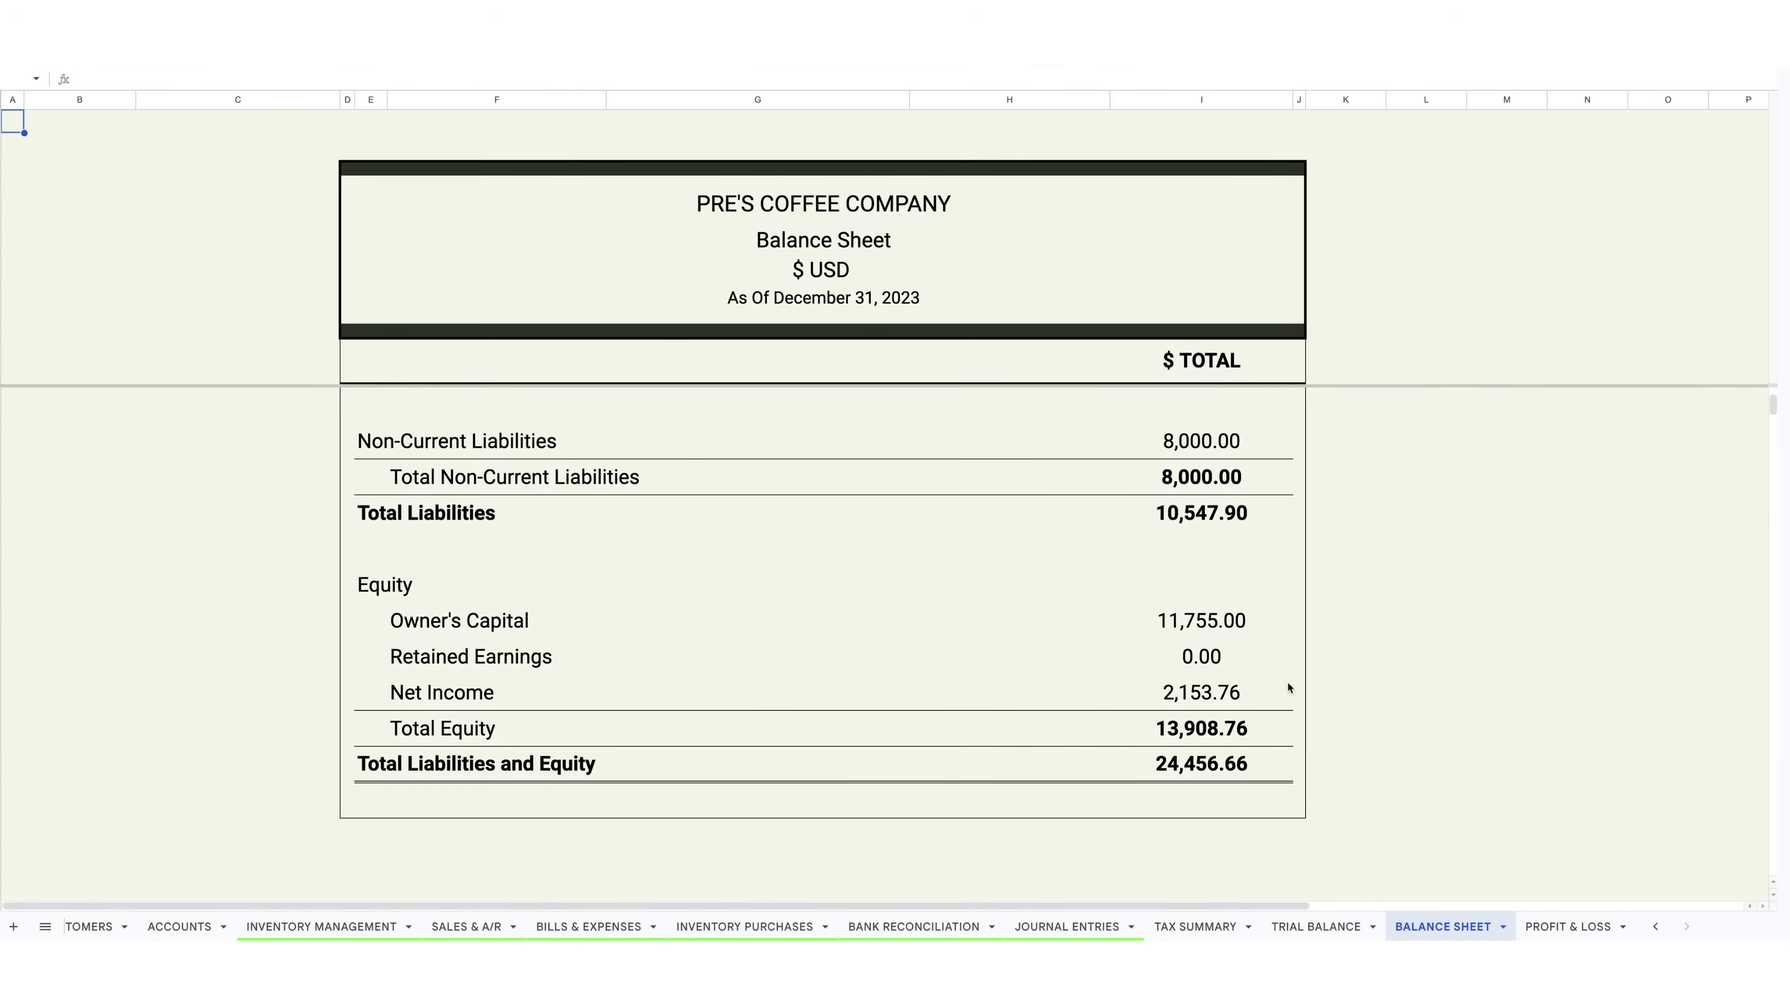
Step: Open the Profit & Loss sheet and review its income, gross profit, expenses and total profit lines
click(1554, 930)
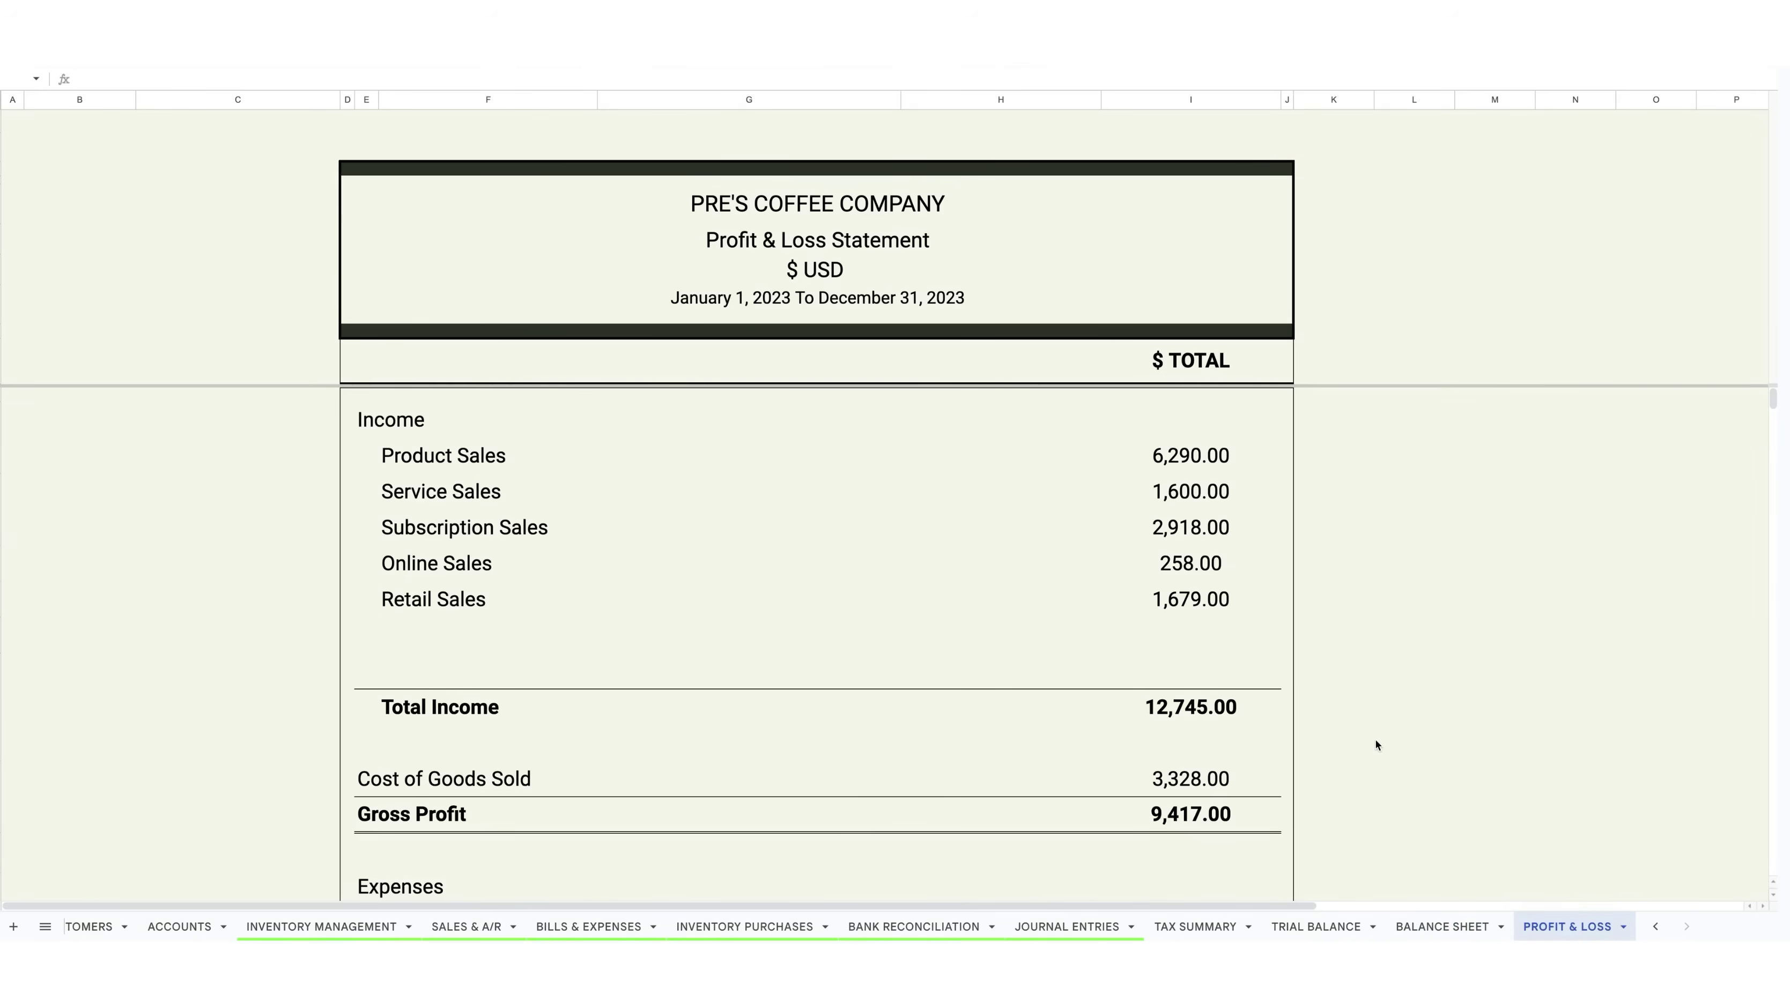
scroll(1382, 745, down, 10)
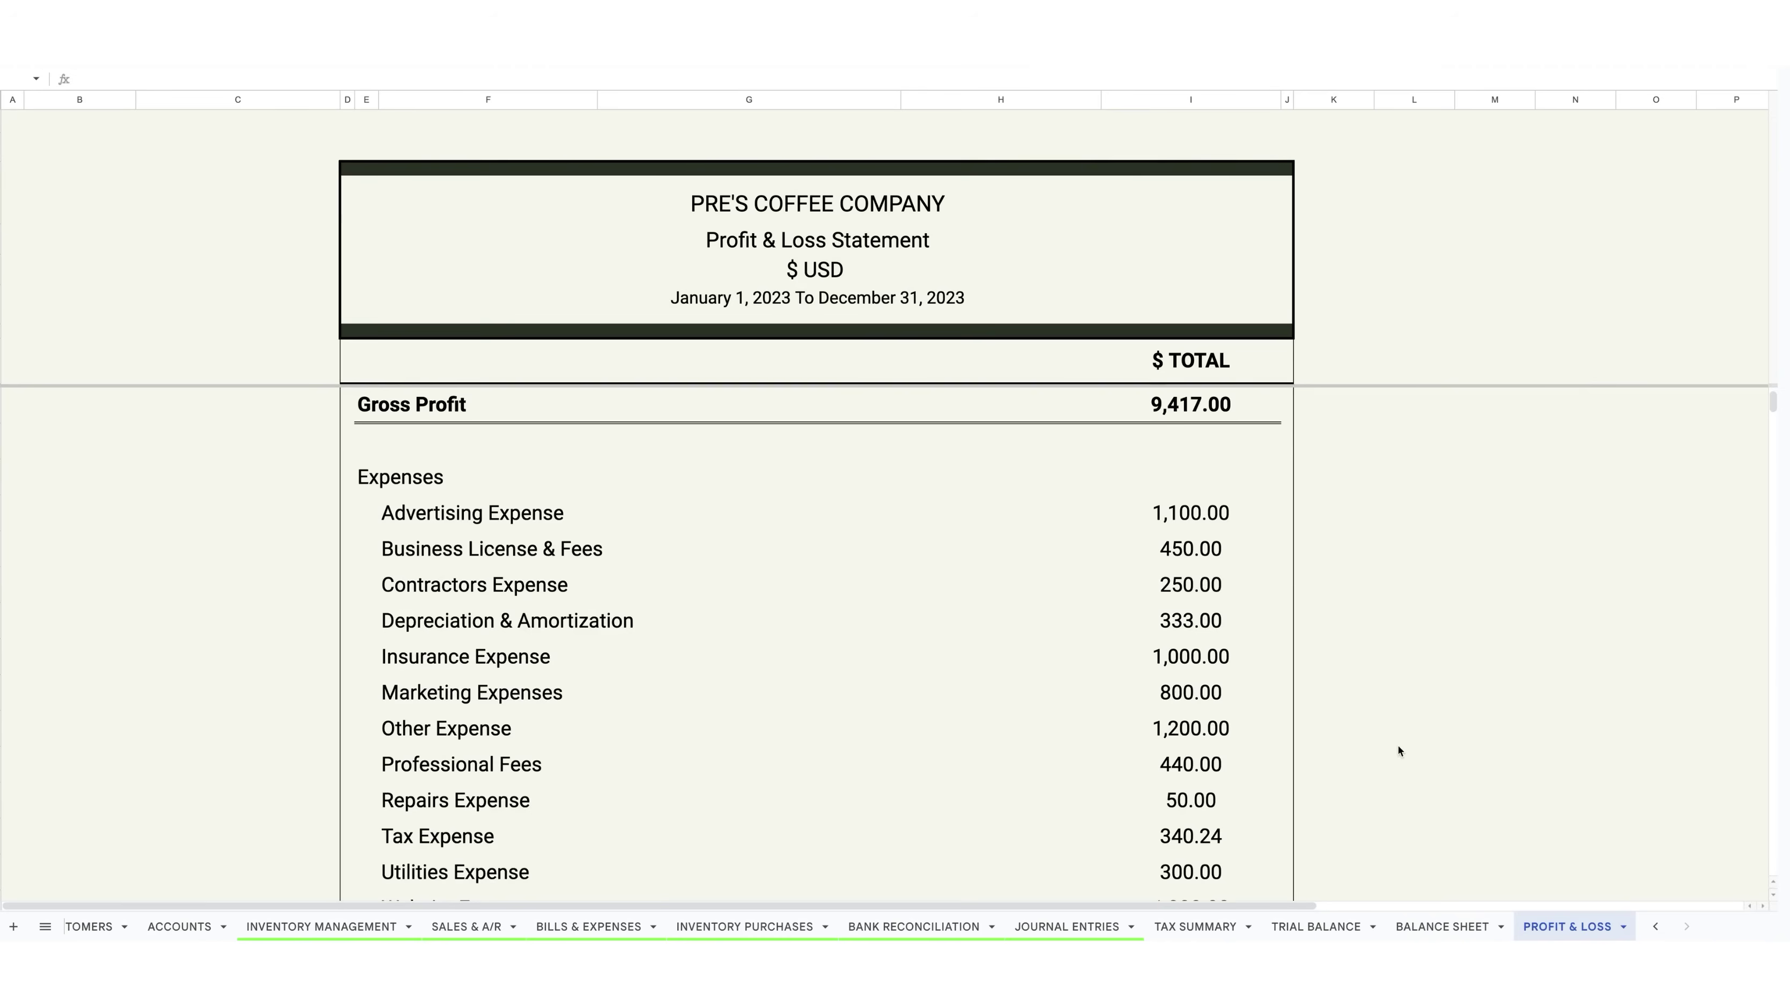
scroll(1399, 745, down, 3)
click(1399, 741)
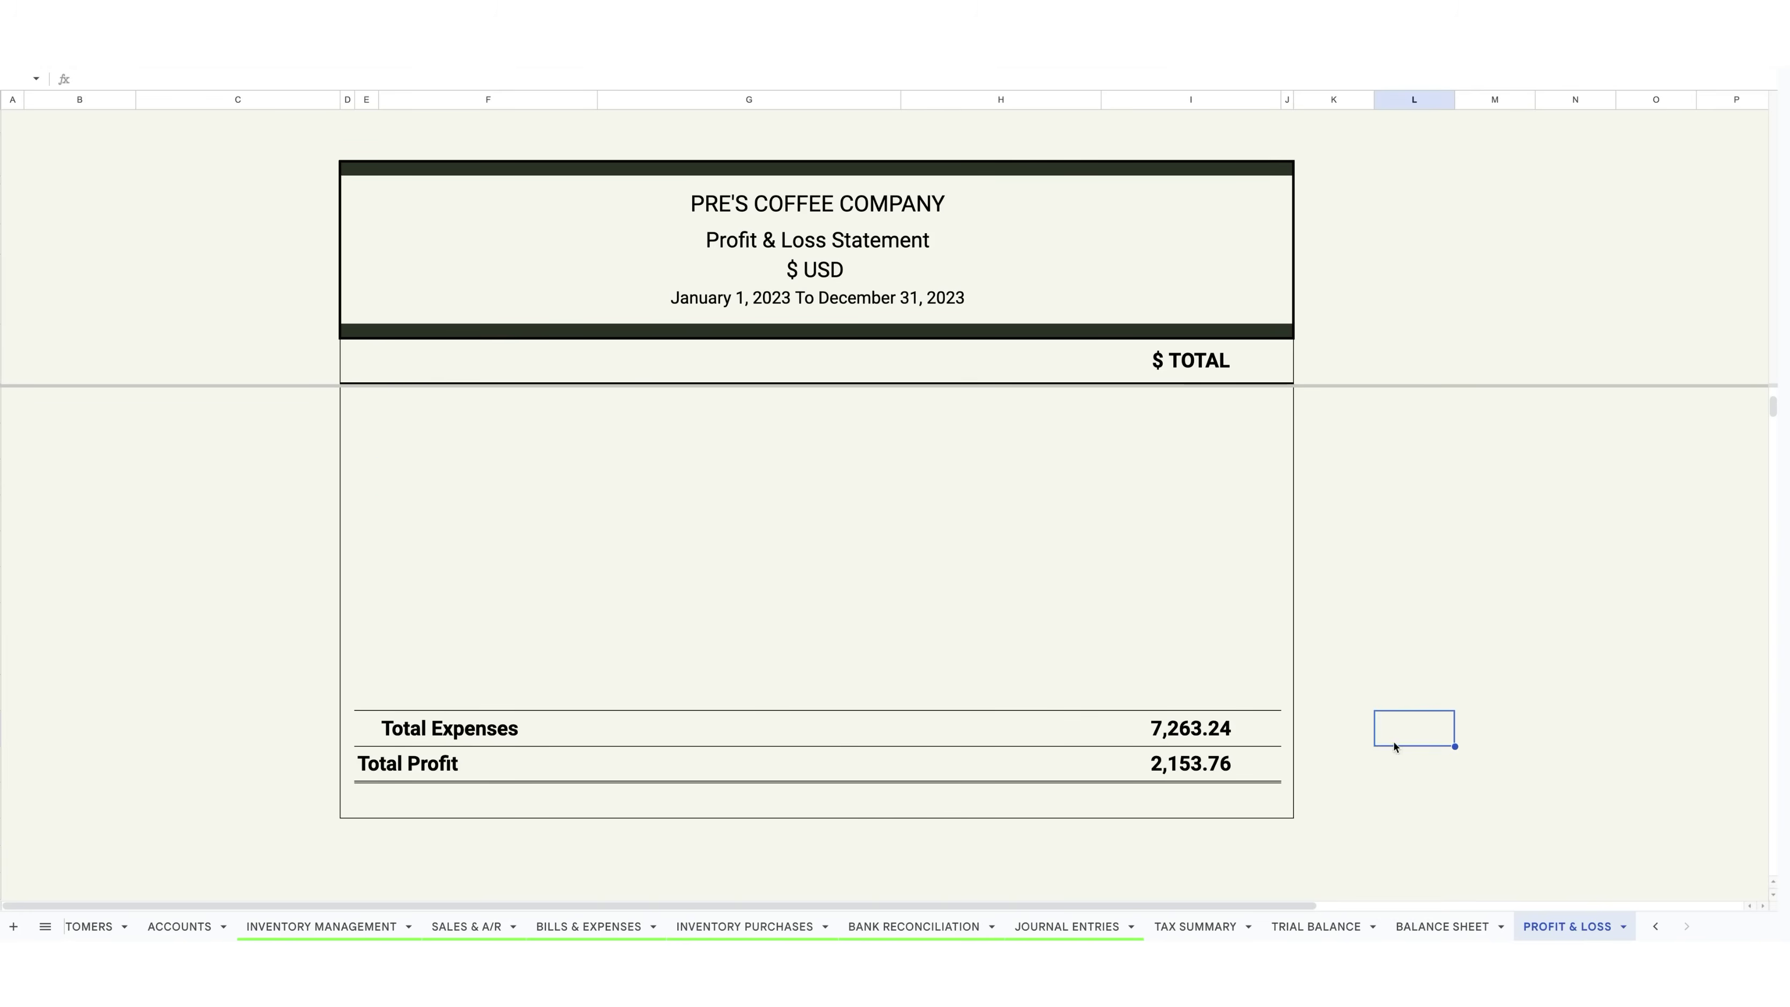
scroll(1399, 740, up, 1)
mouse_move(476, 520)
mouse_down()
mouse_move(480, 799)
mouse_move(508, 513)
mouse_up()
click(1494, 621)
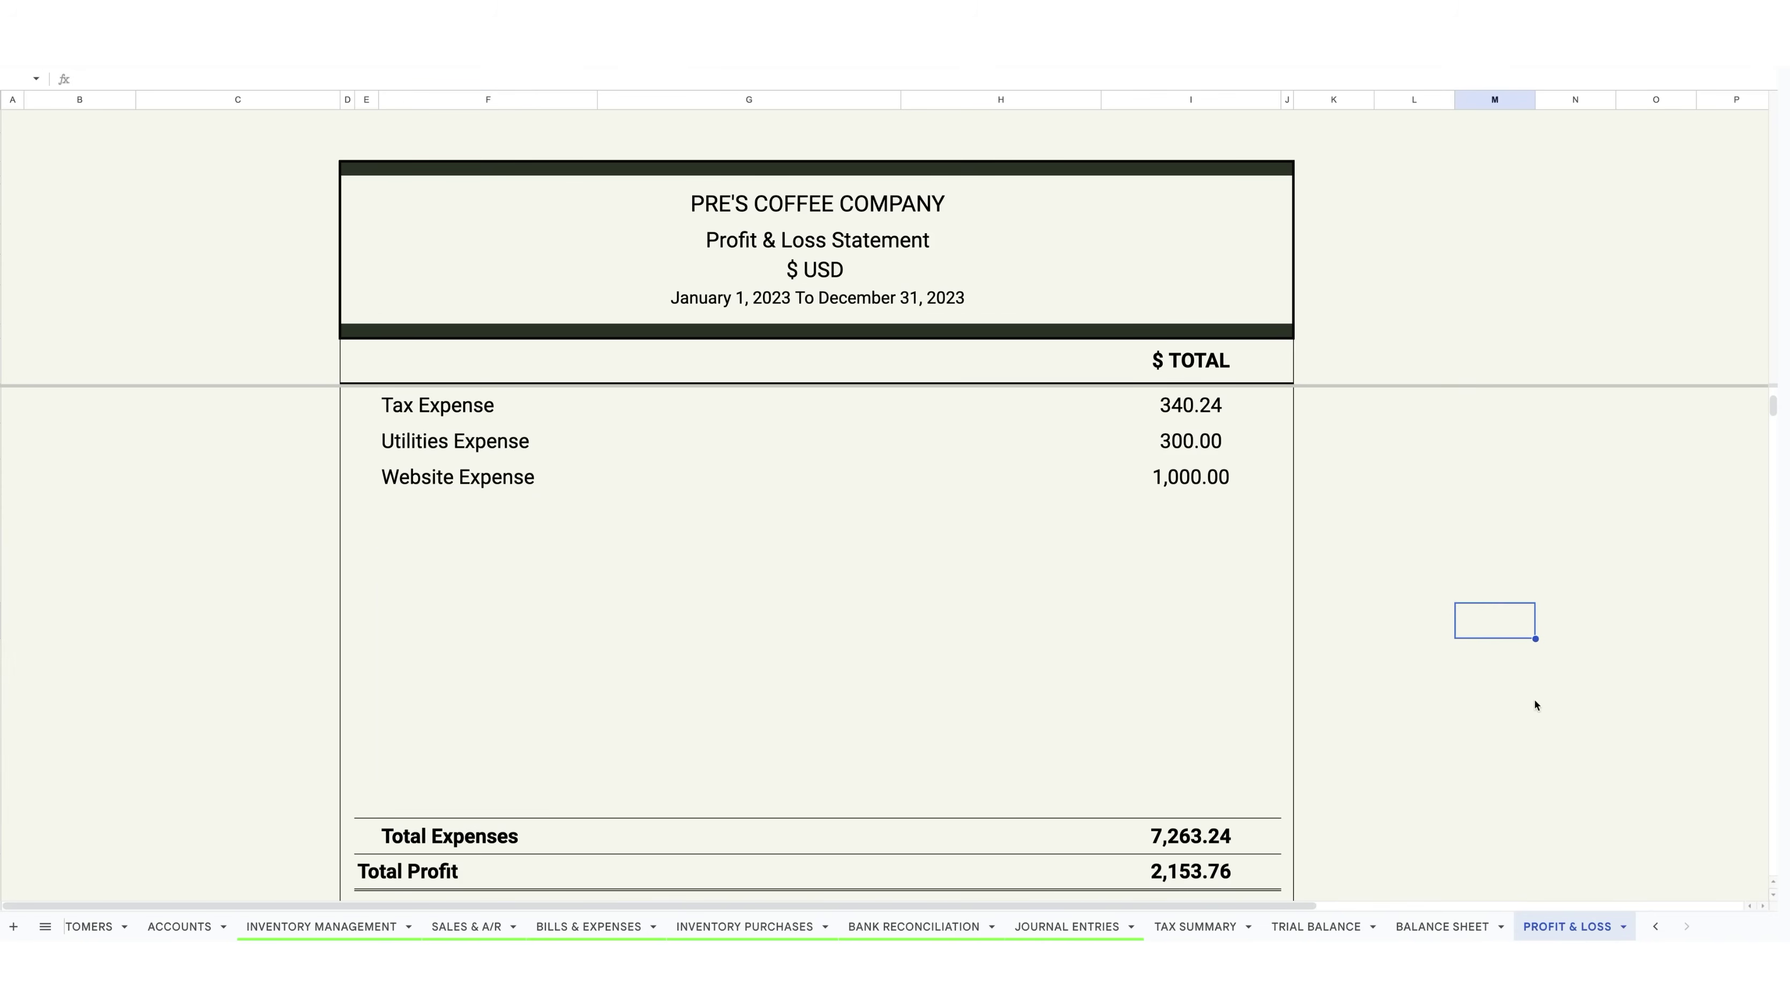
scroll(1487, 716, down, 2)
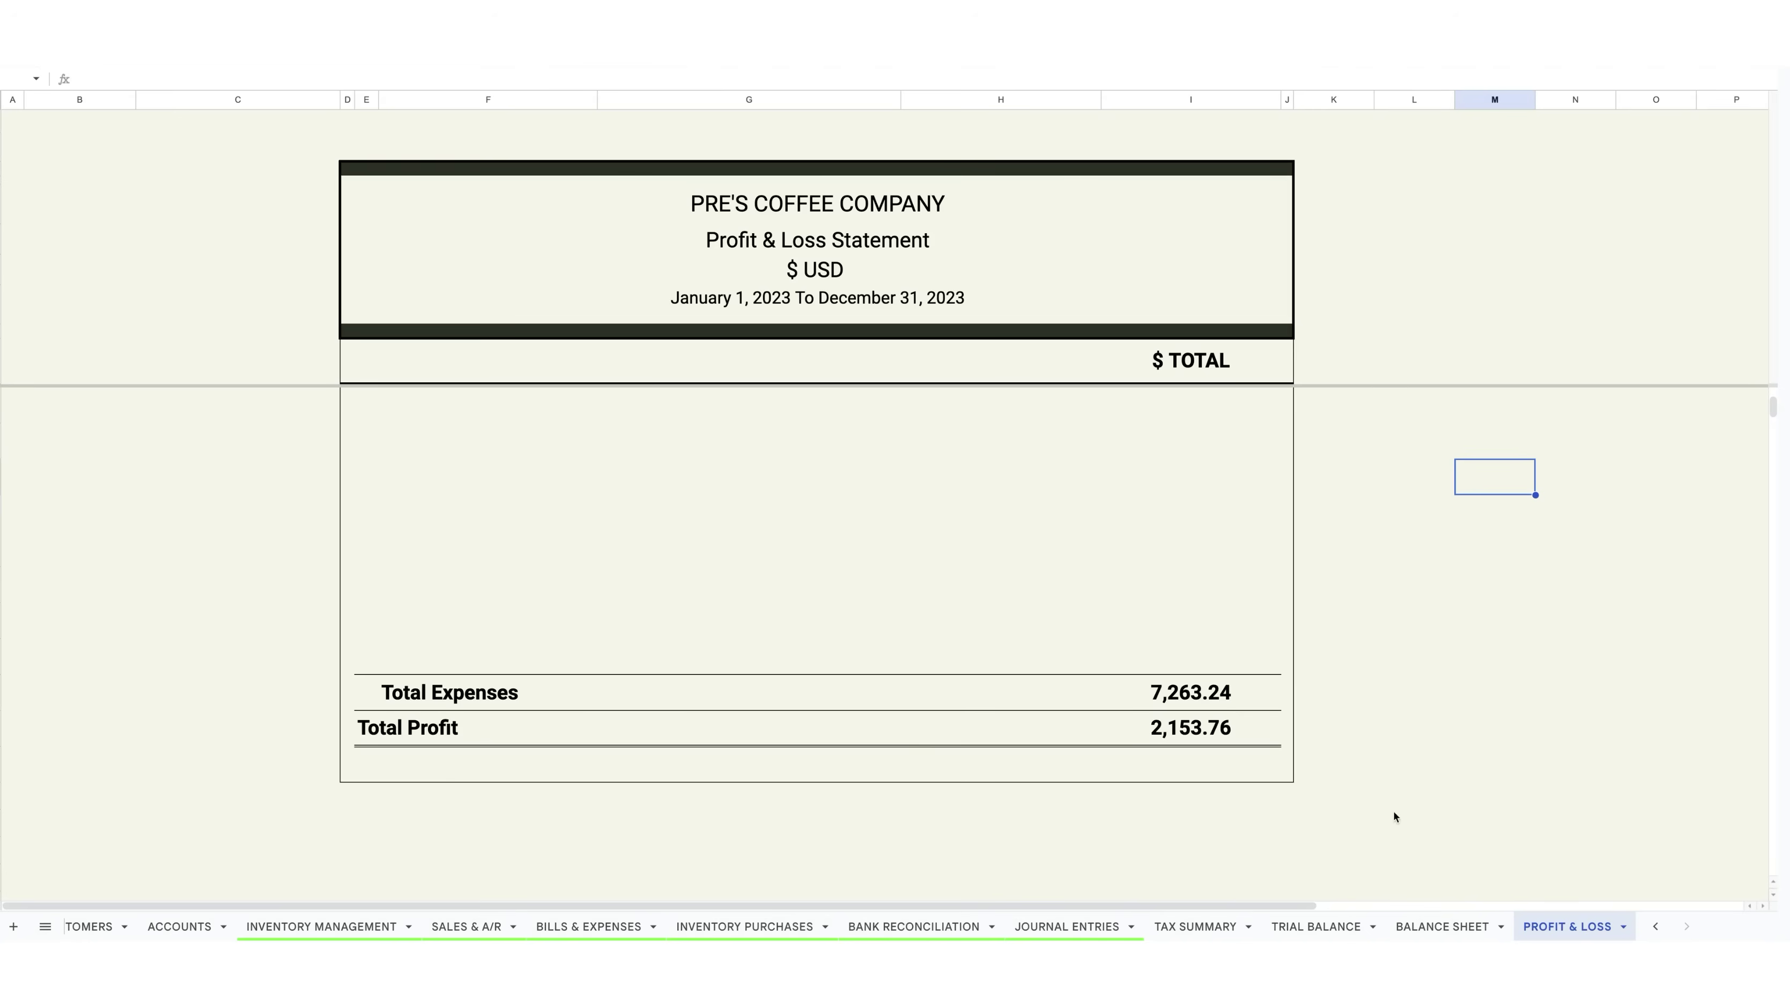
scroll(1420, 831, up, 5)
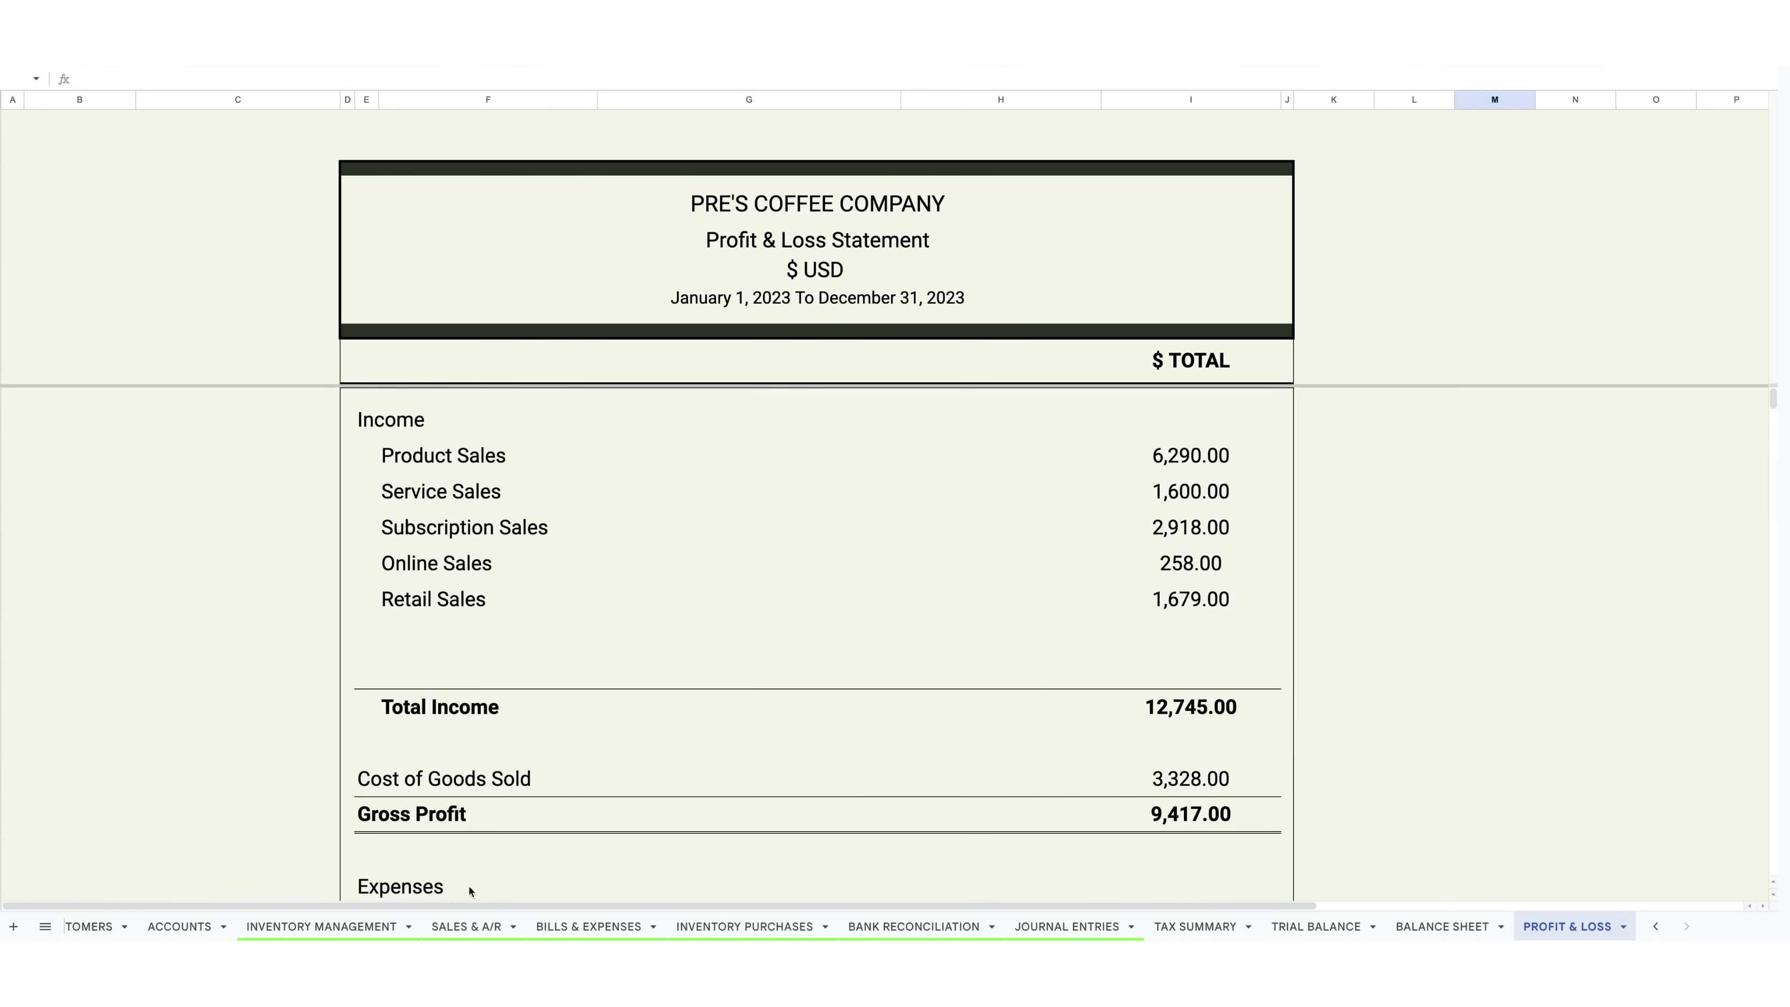
Step: Revisit the transaction sheets in turn: Sales & A/R, Bills & Expenses and Inventory Purchases
click(458, 929)
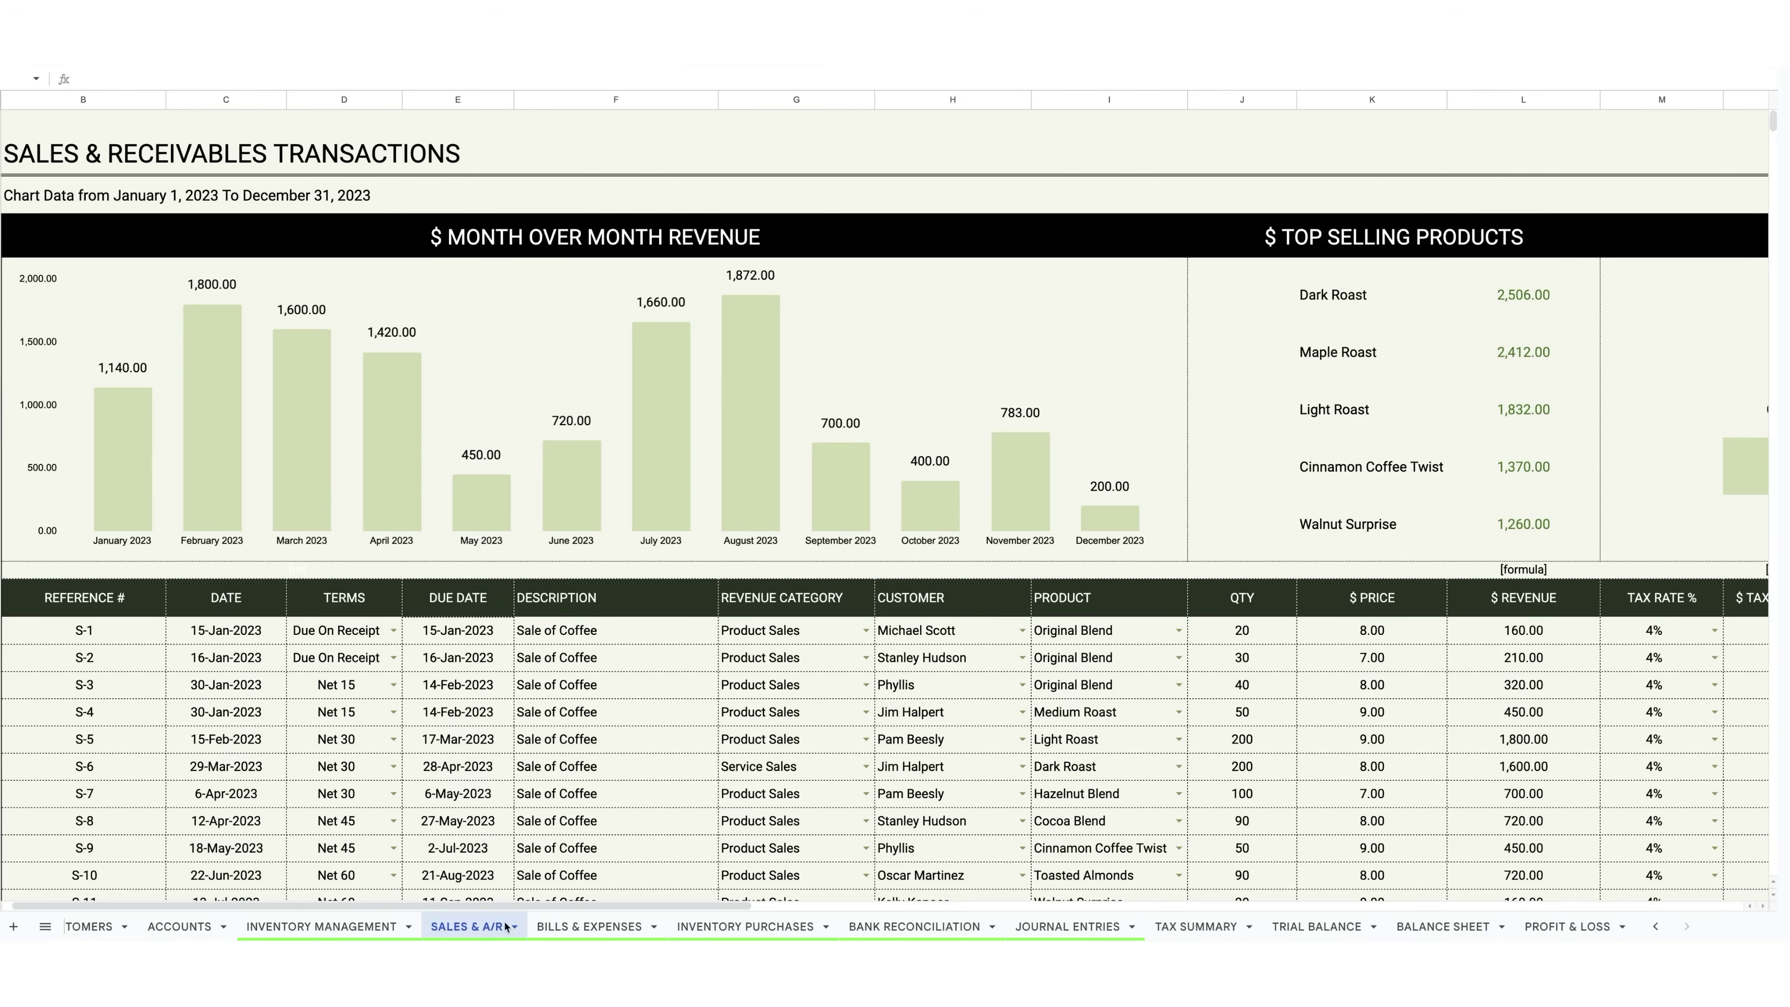
click(572, 926)
click(734, 926)
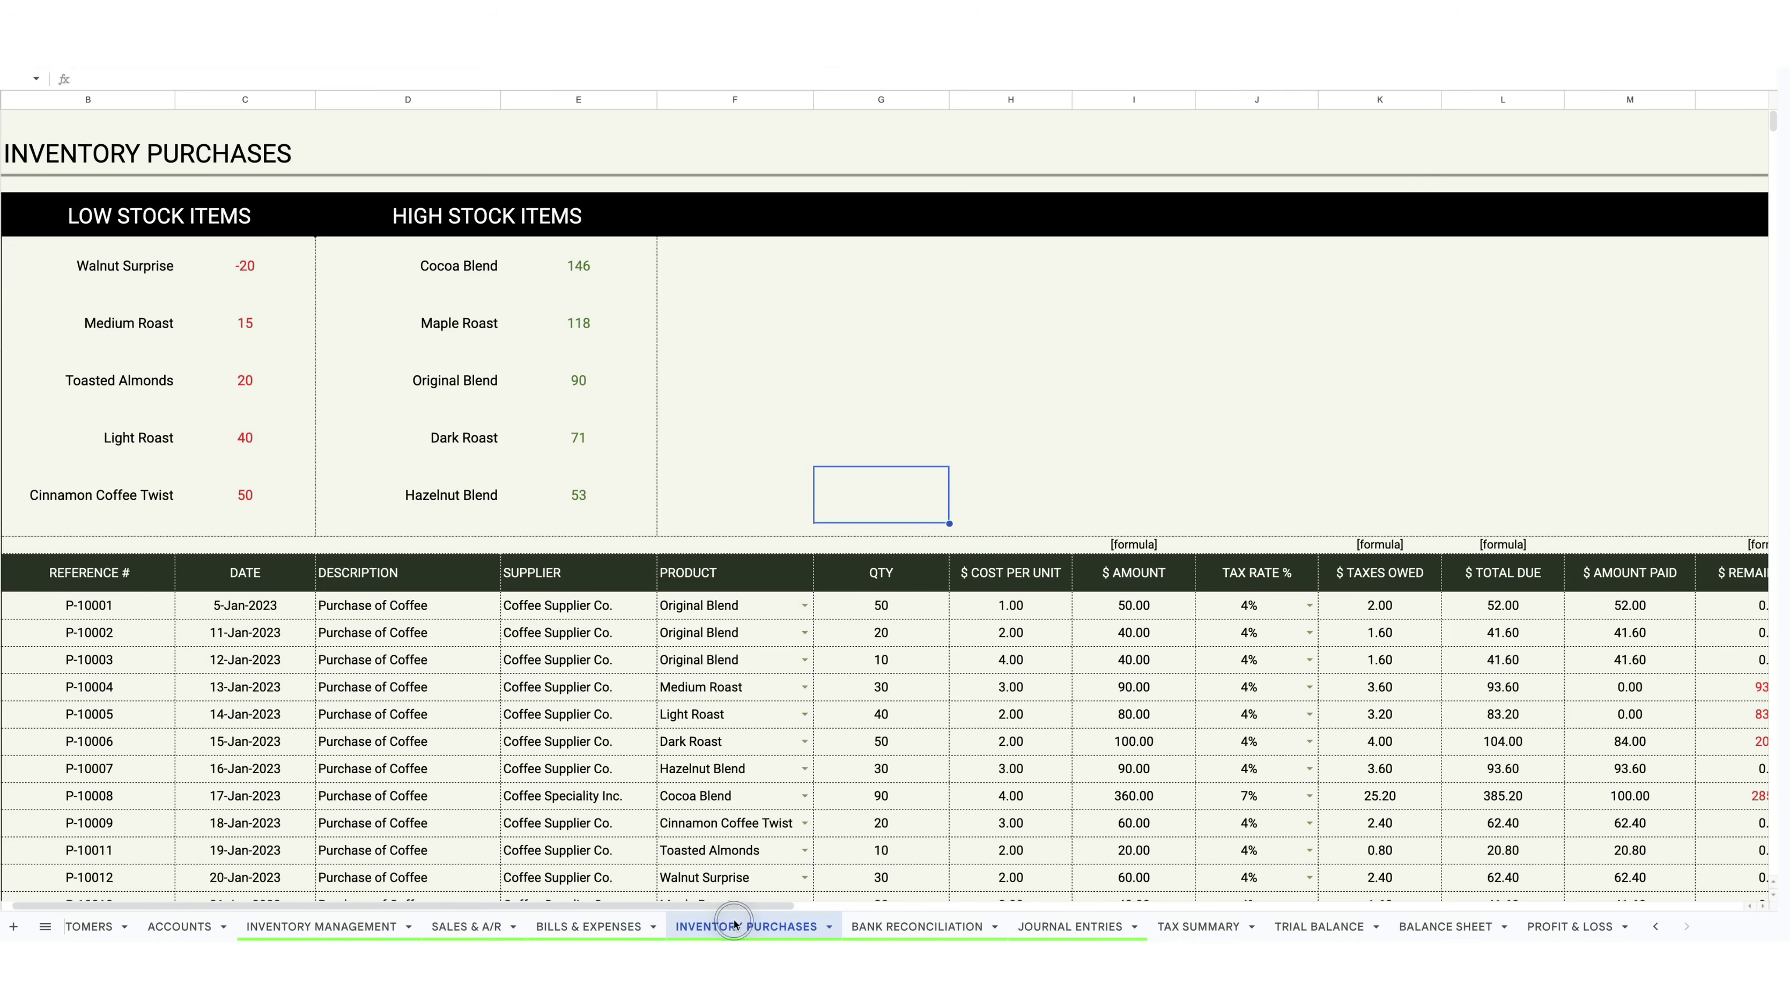
drag(759, 906, 554, 910)
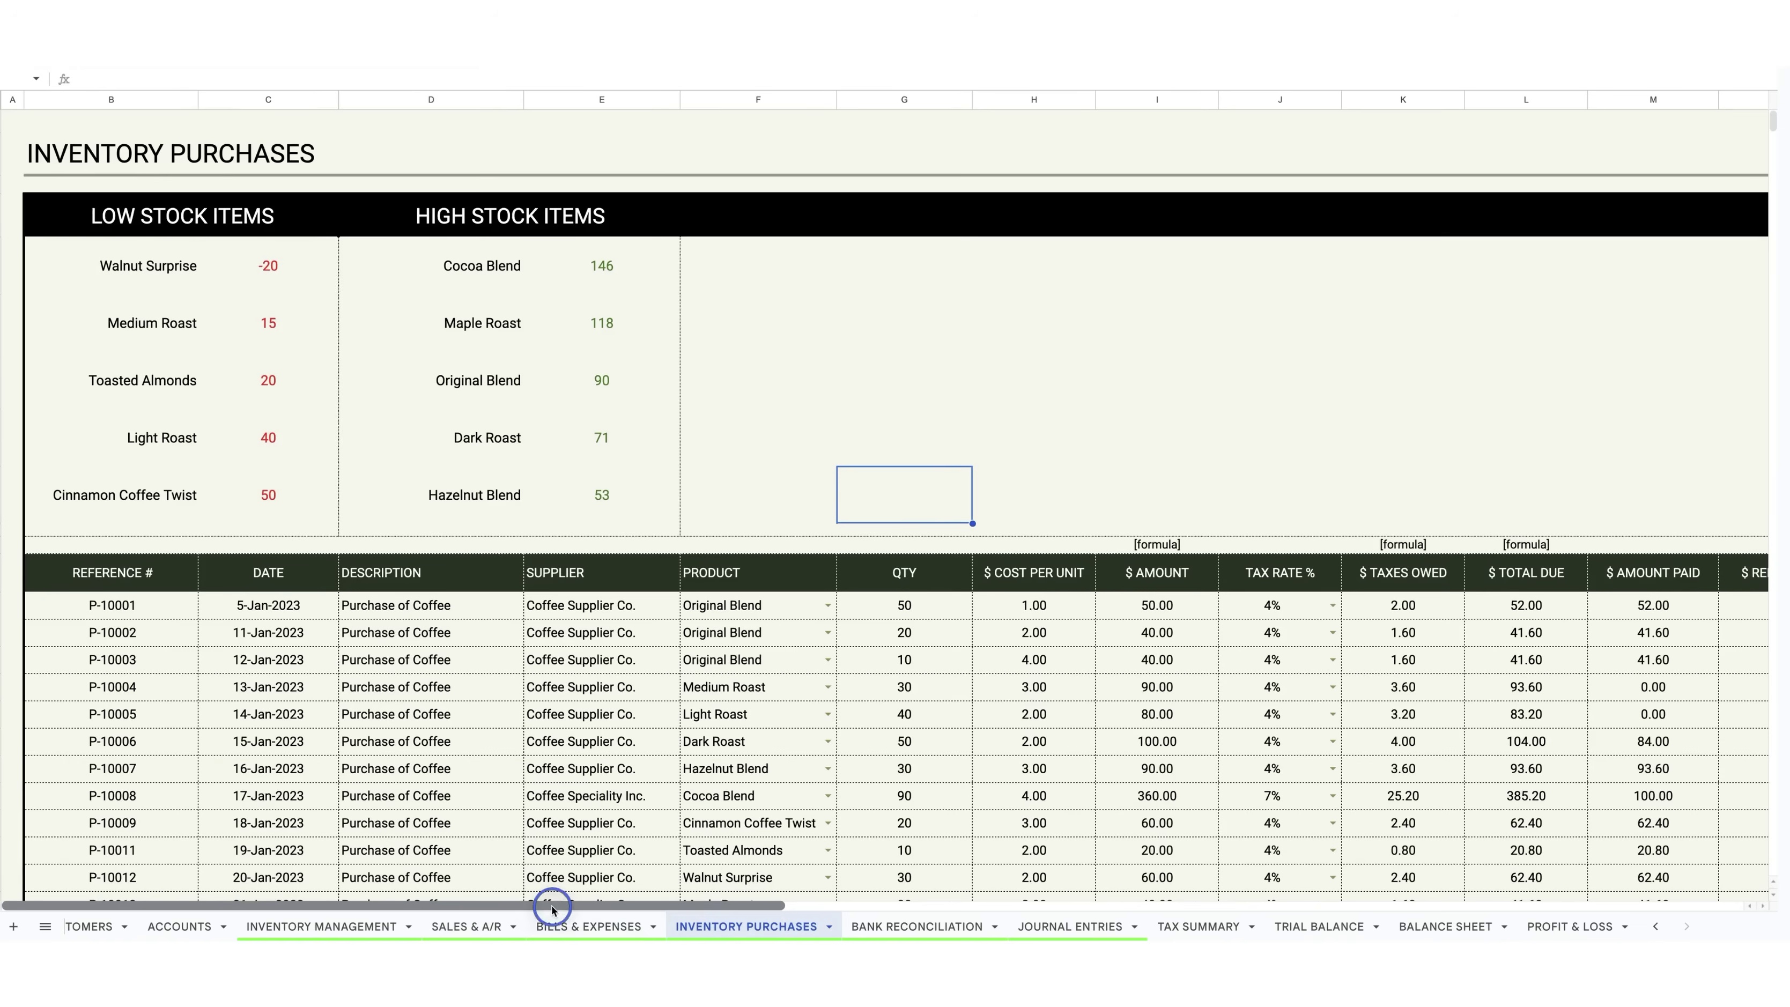
Step: Go back through the Customers, Accounts and Inventory Management sheets to recap the setup data
click(1655, 927)
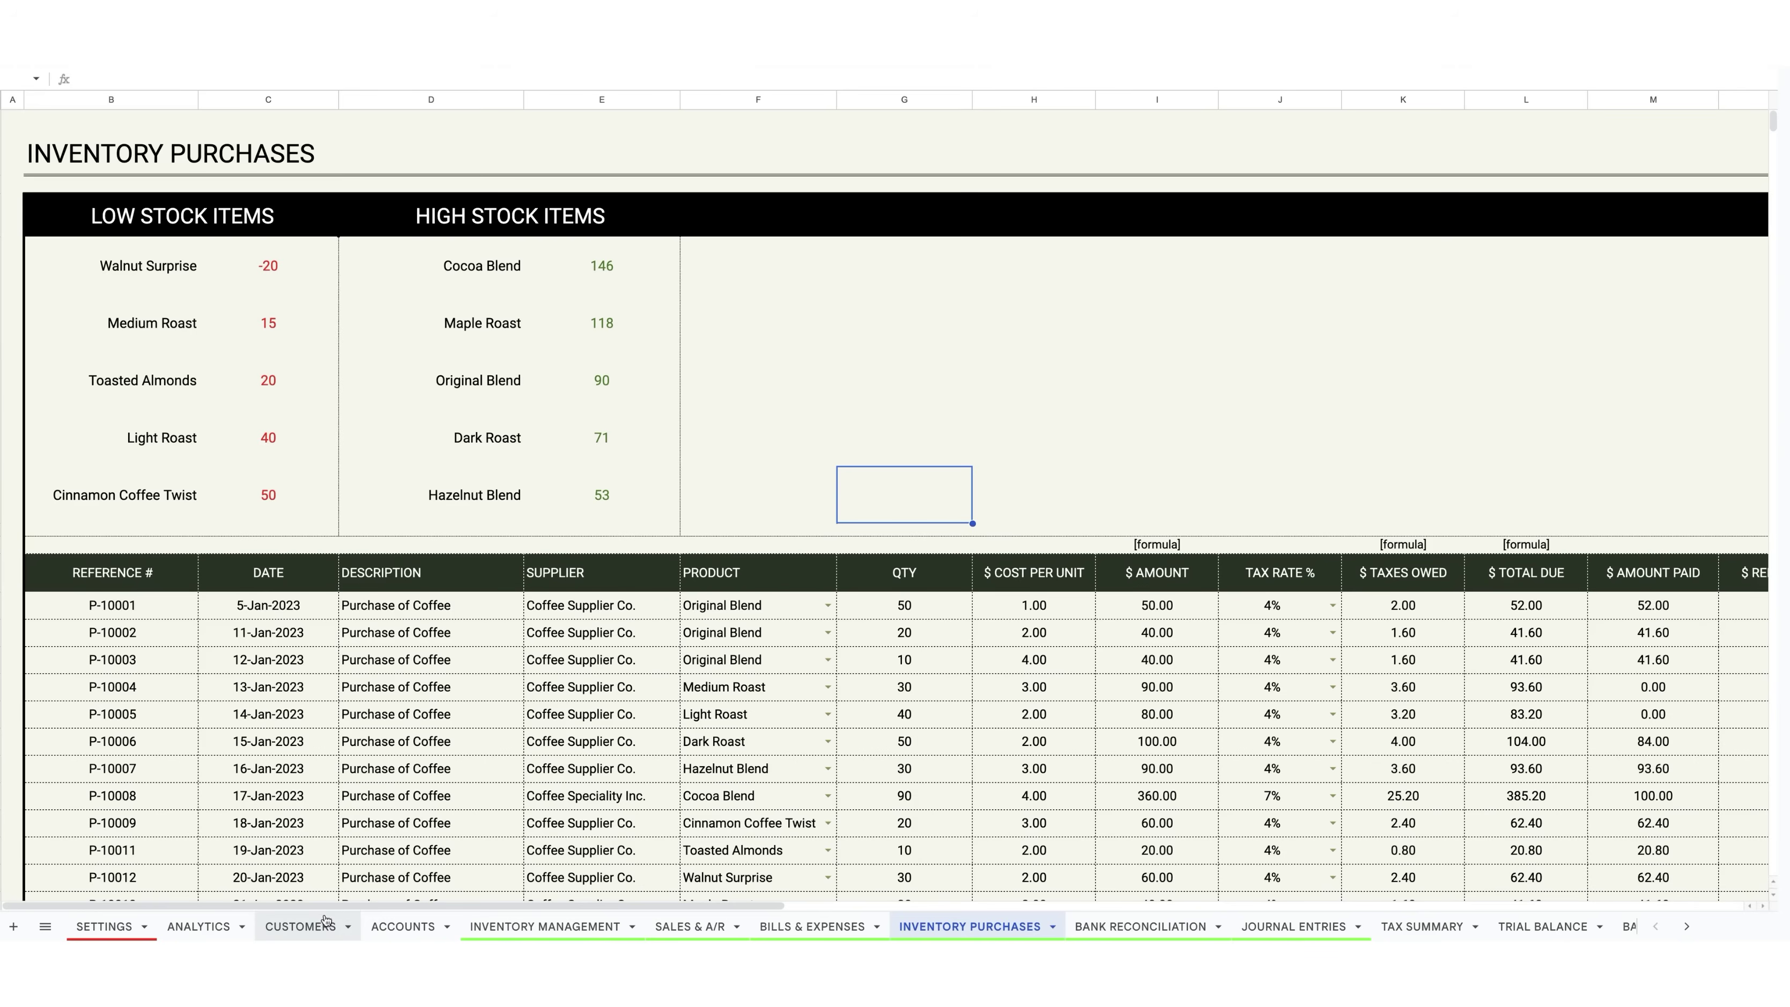
click(312, 930)
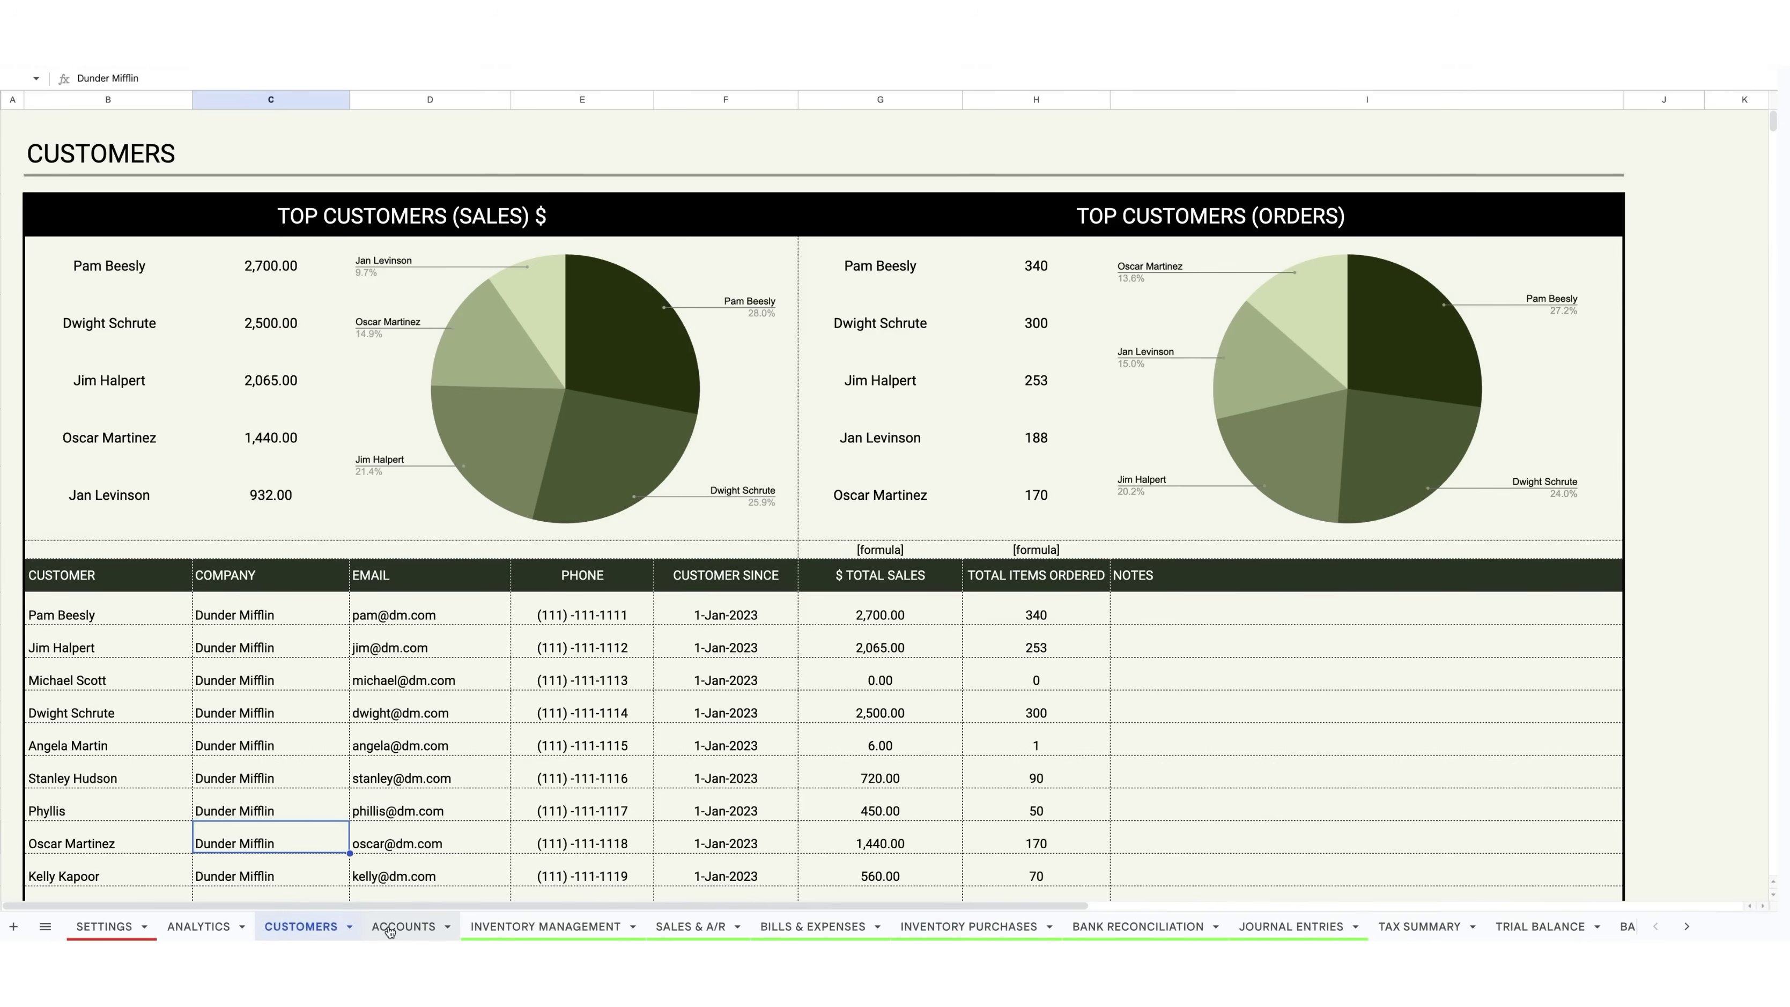
click(389, 930)
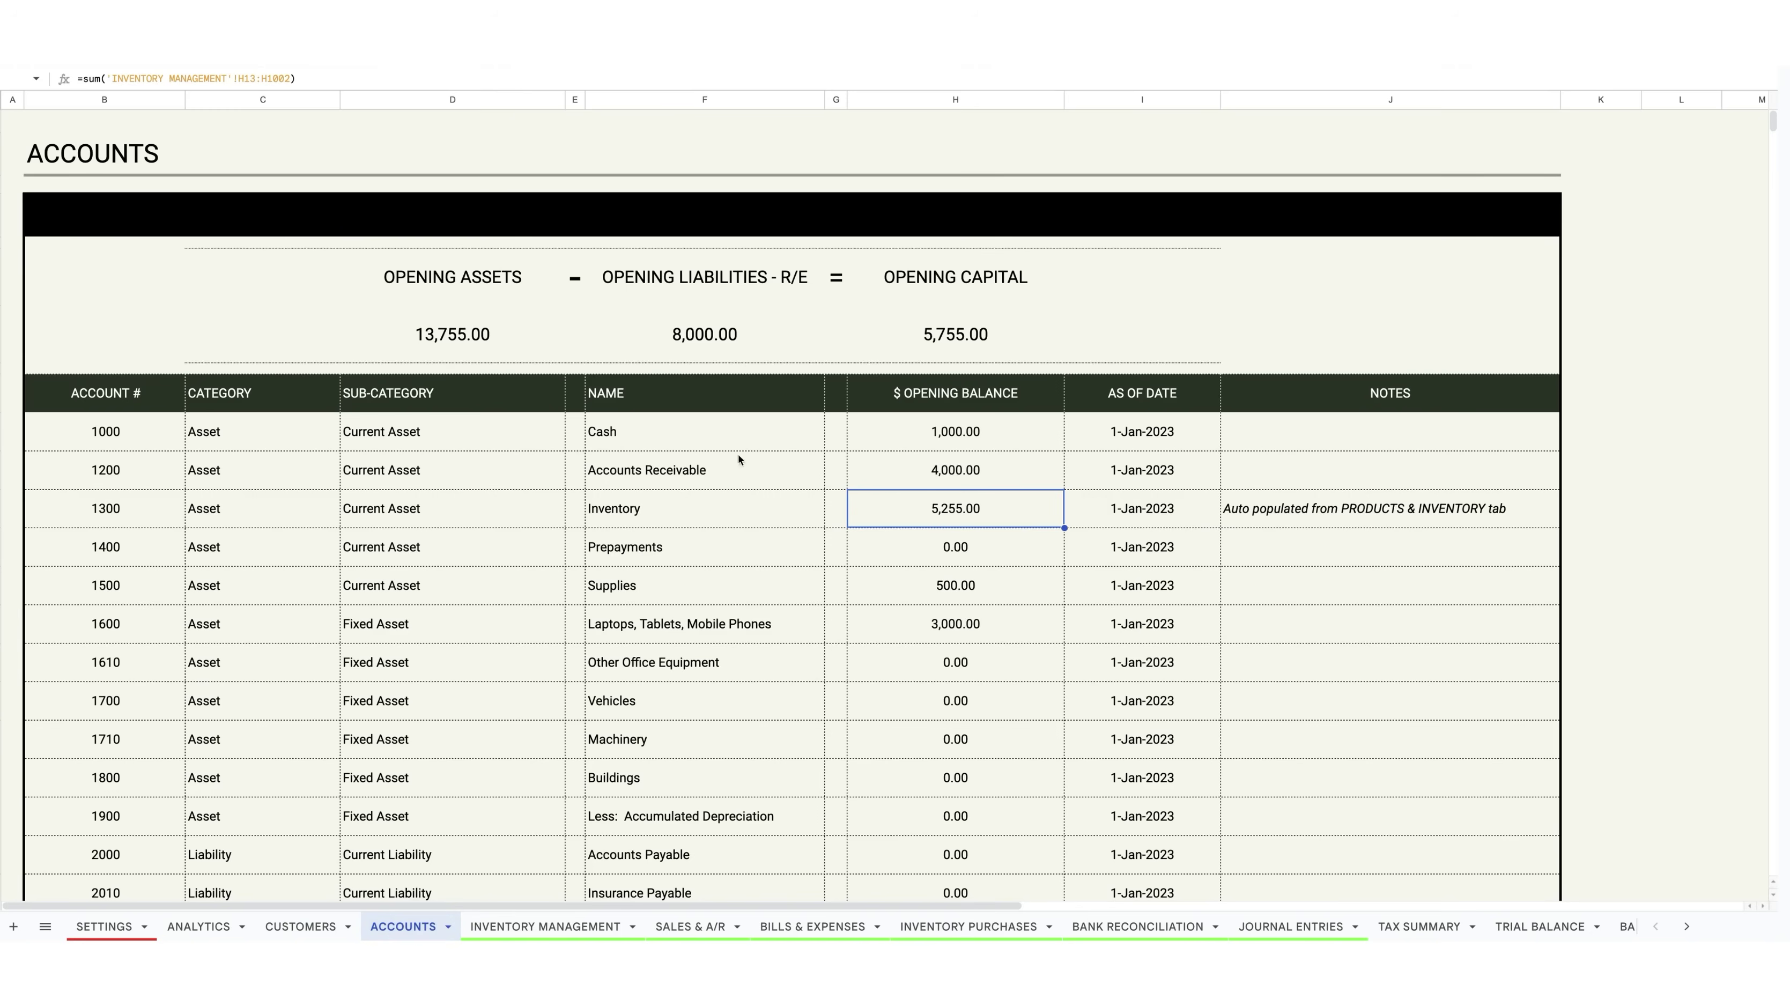
click(539, 927)
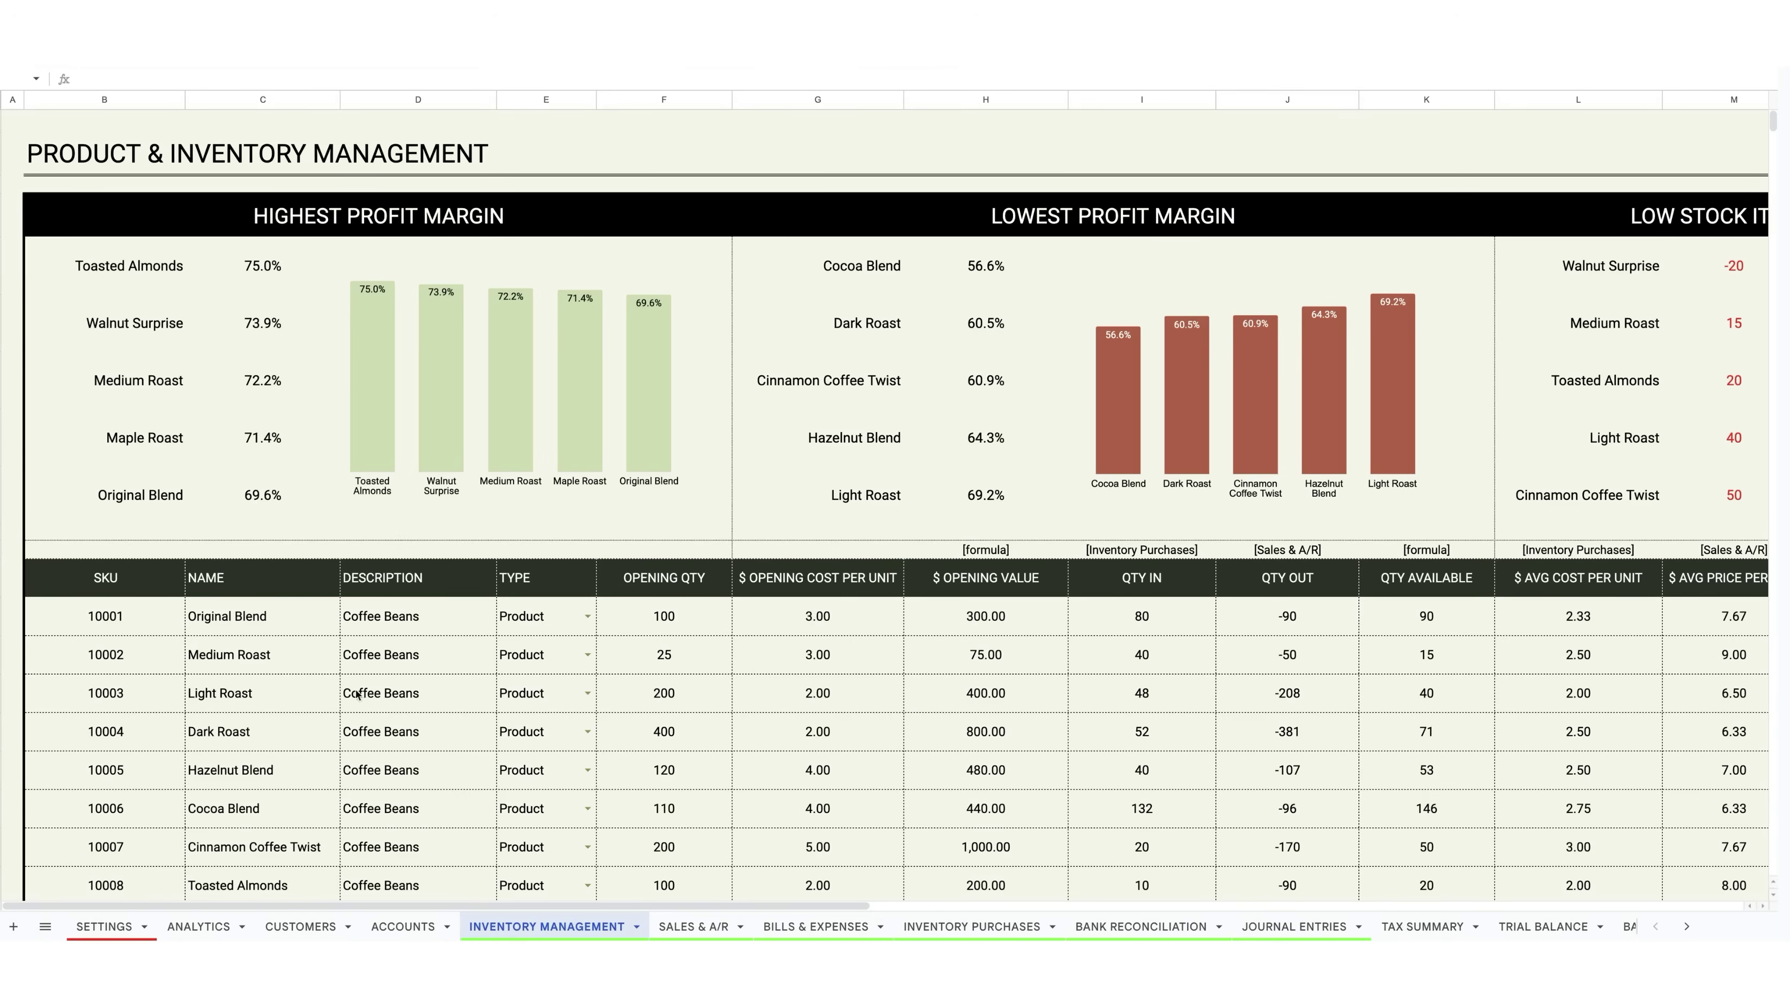
Step: Open the Analytics dashboard and review its overall performance, sales performance and expenditures sections
click(202, 924)
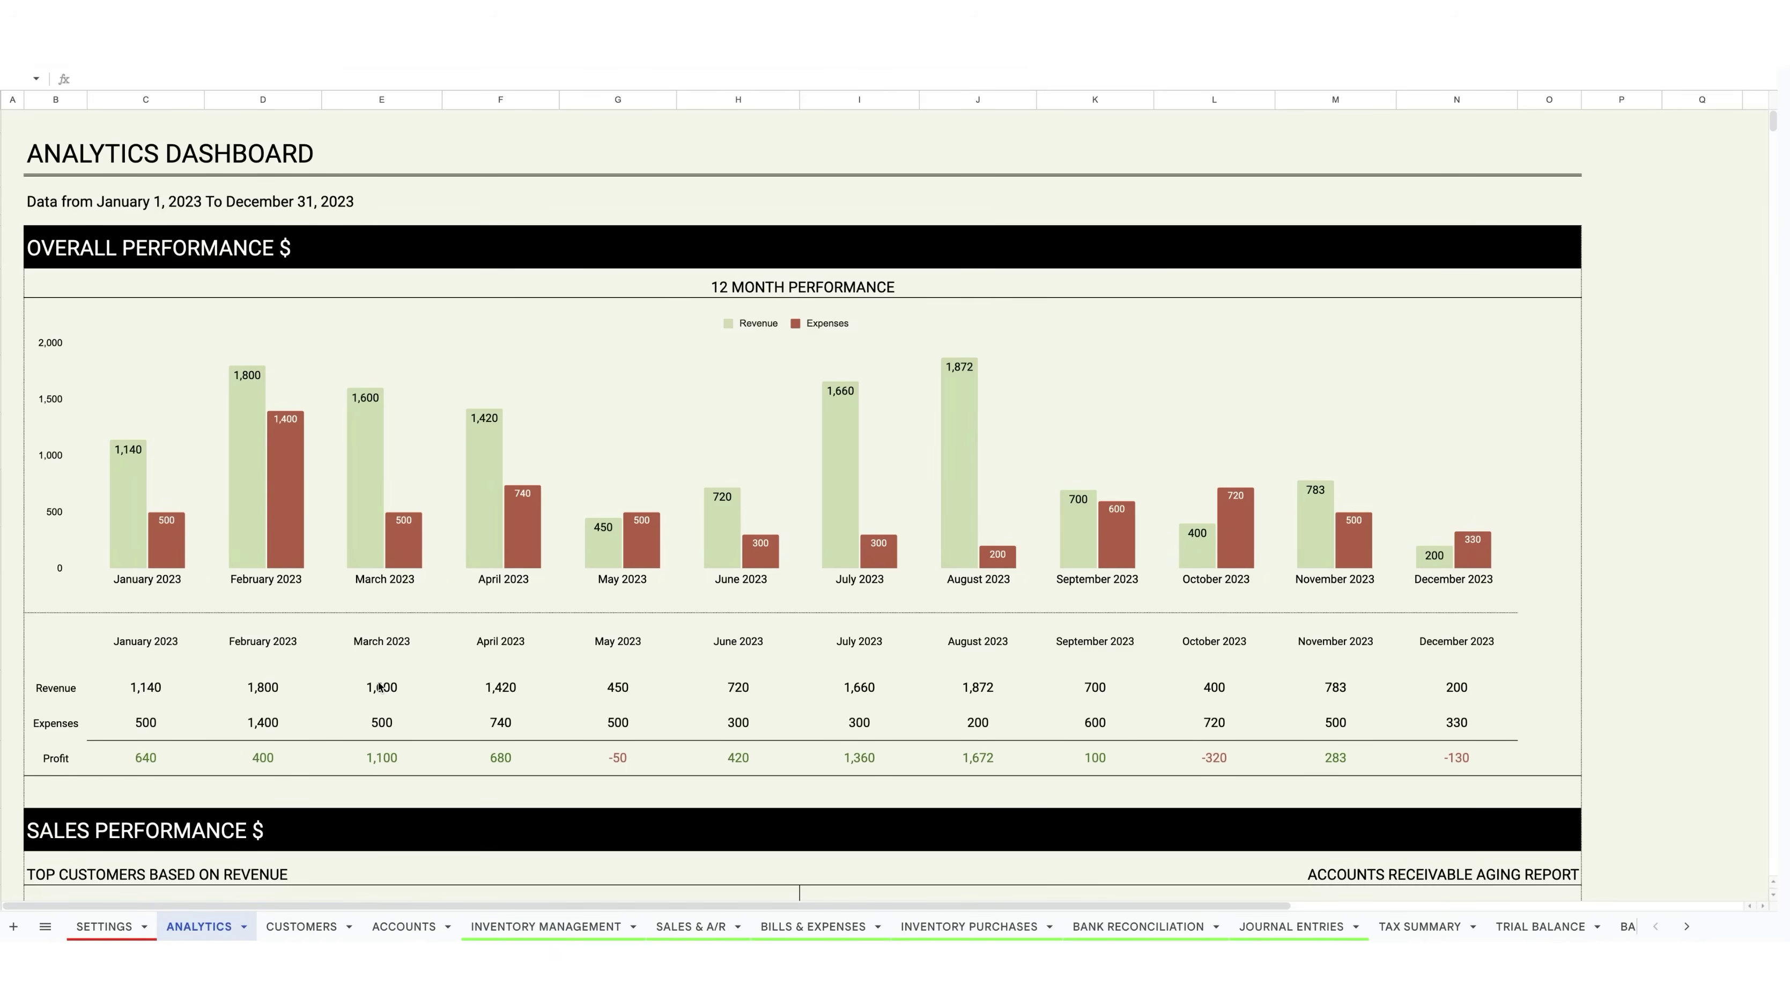
scroll(379, 685, down, 7)
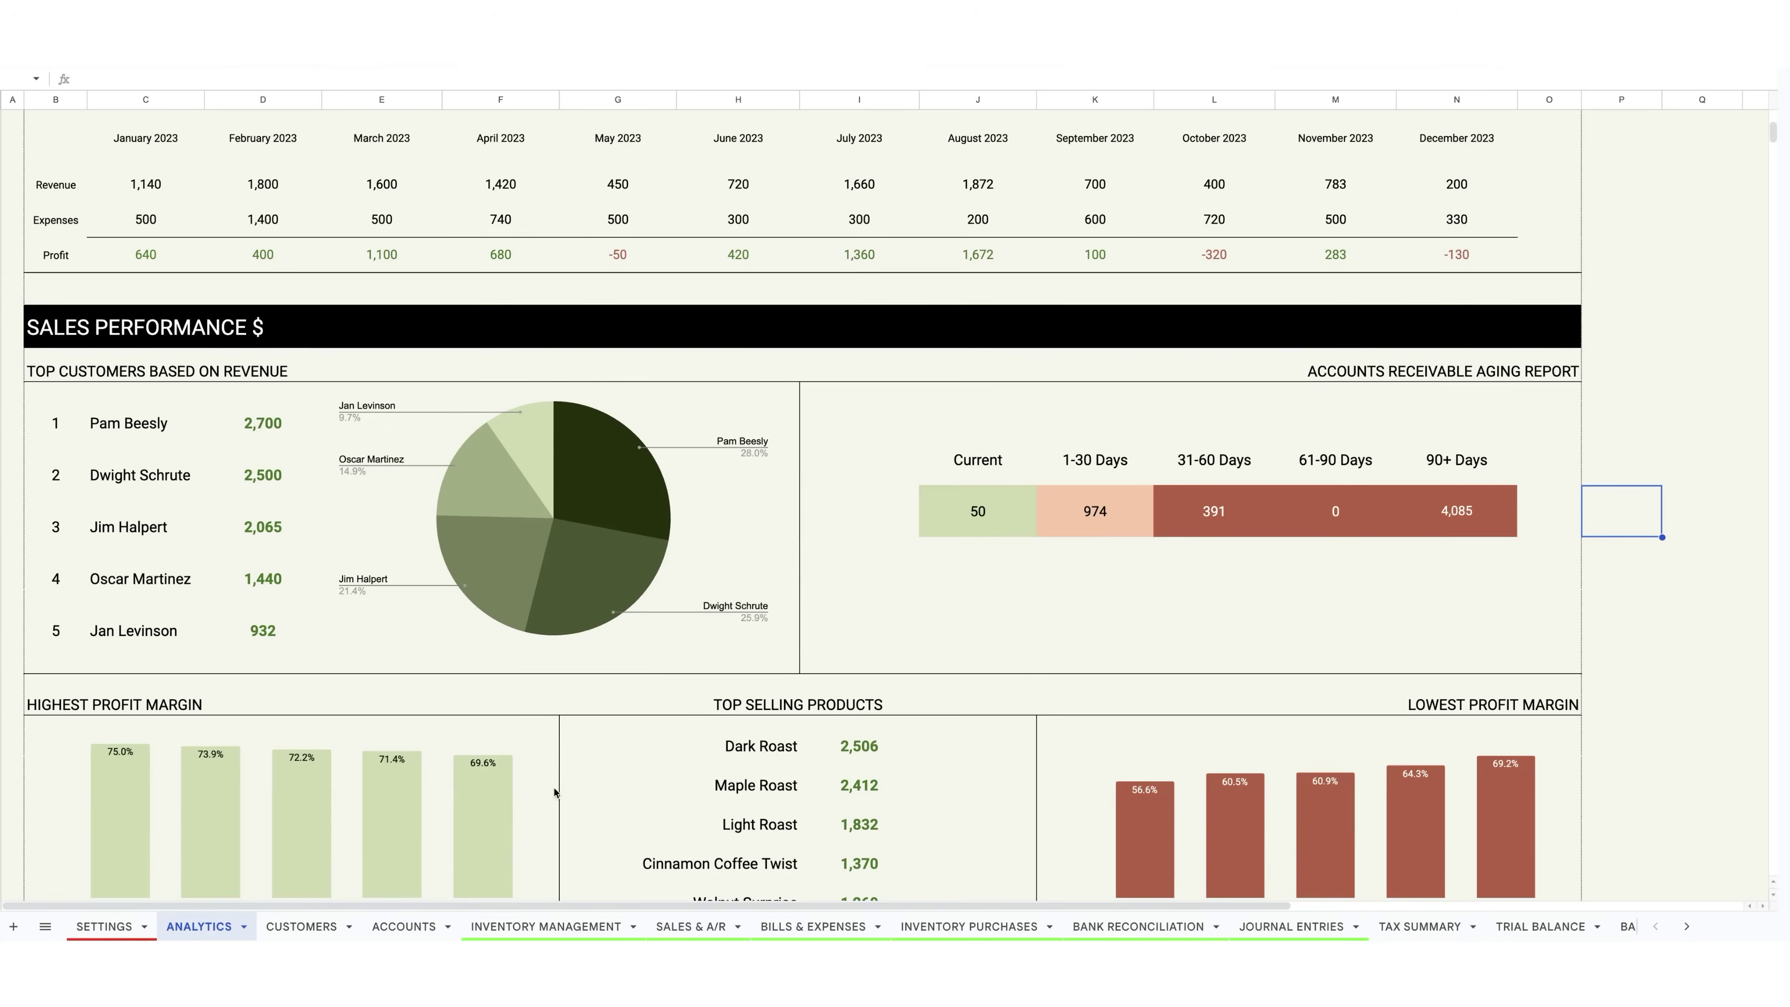
scroll(555, 791, down, 9)
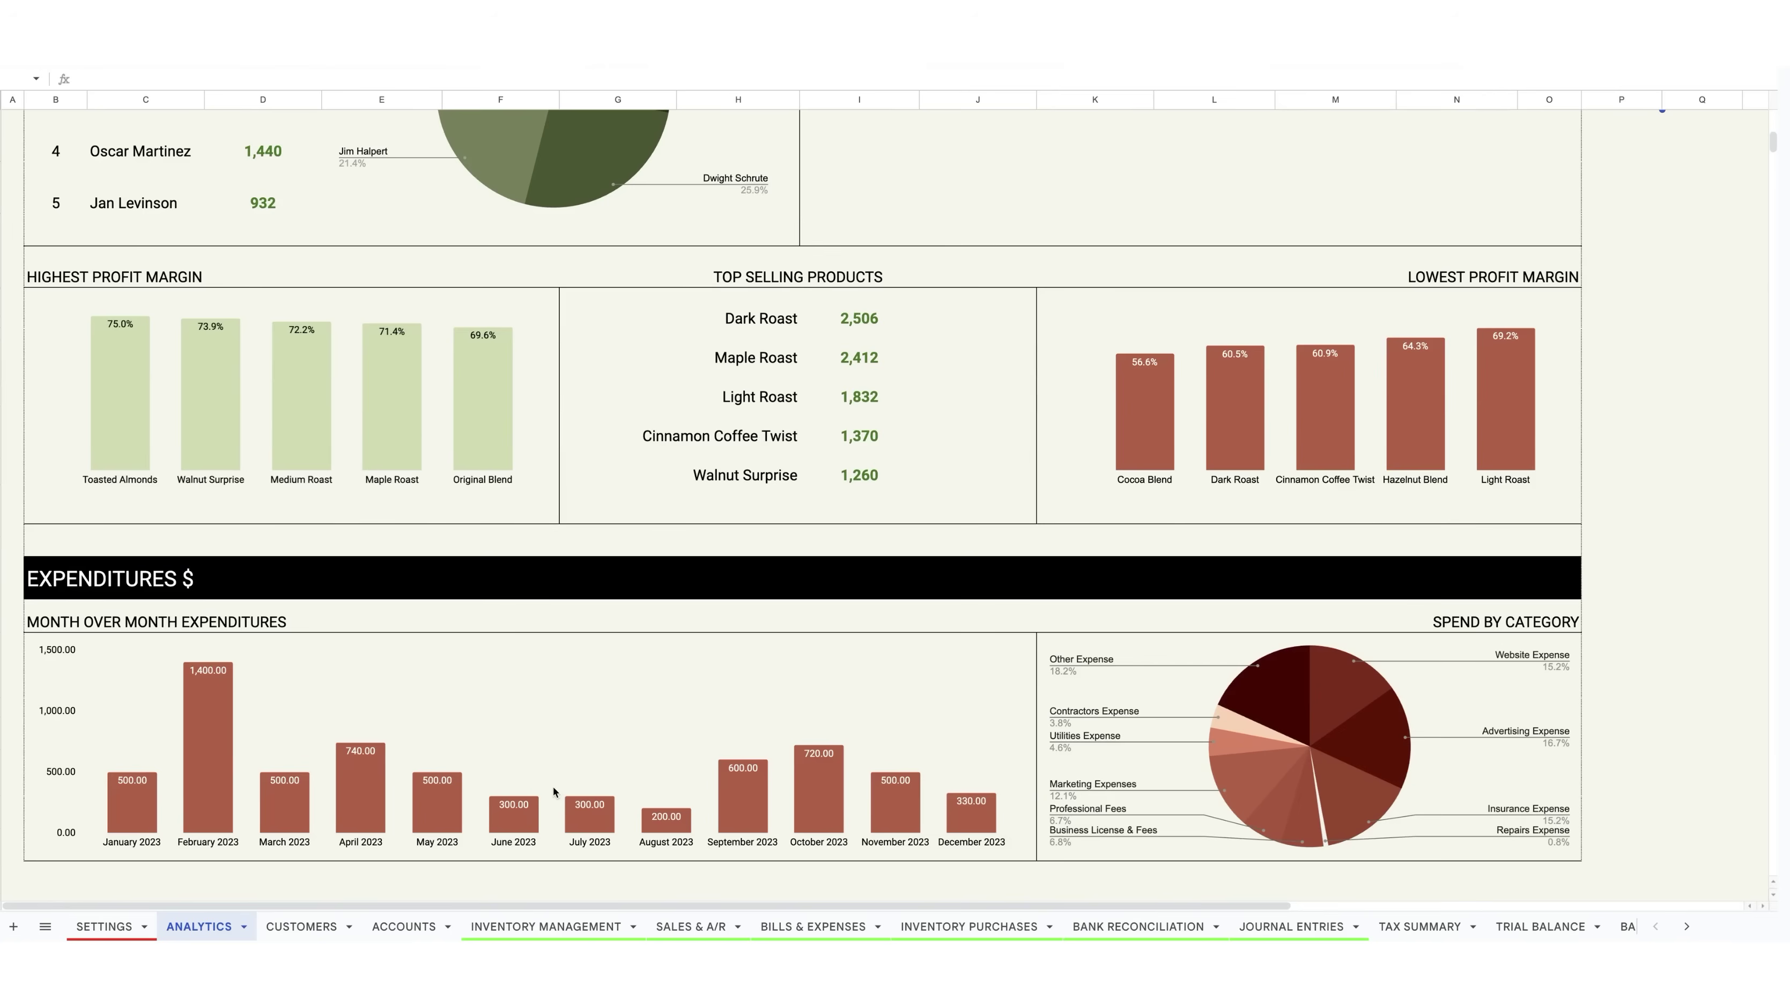
scroll(670, 750, up, 12)
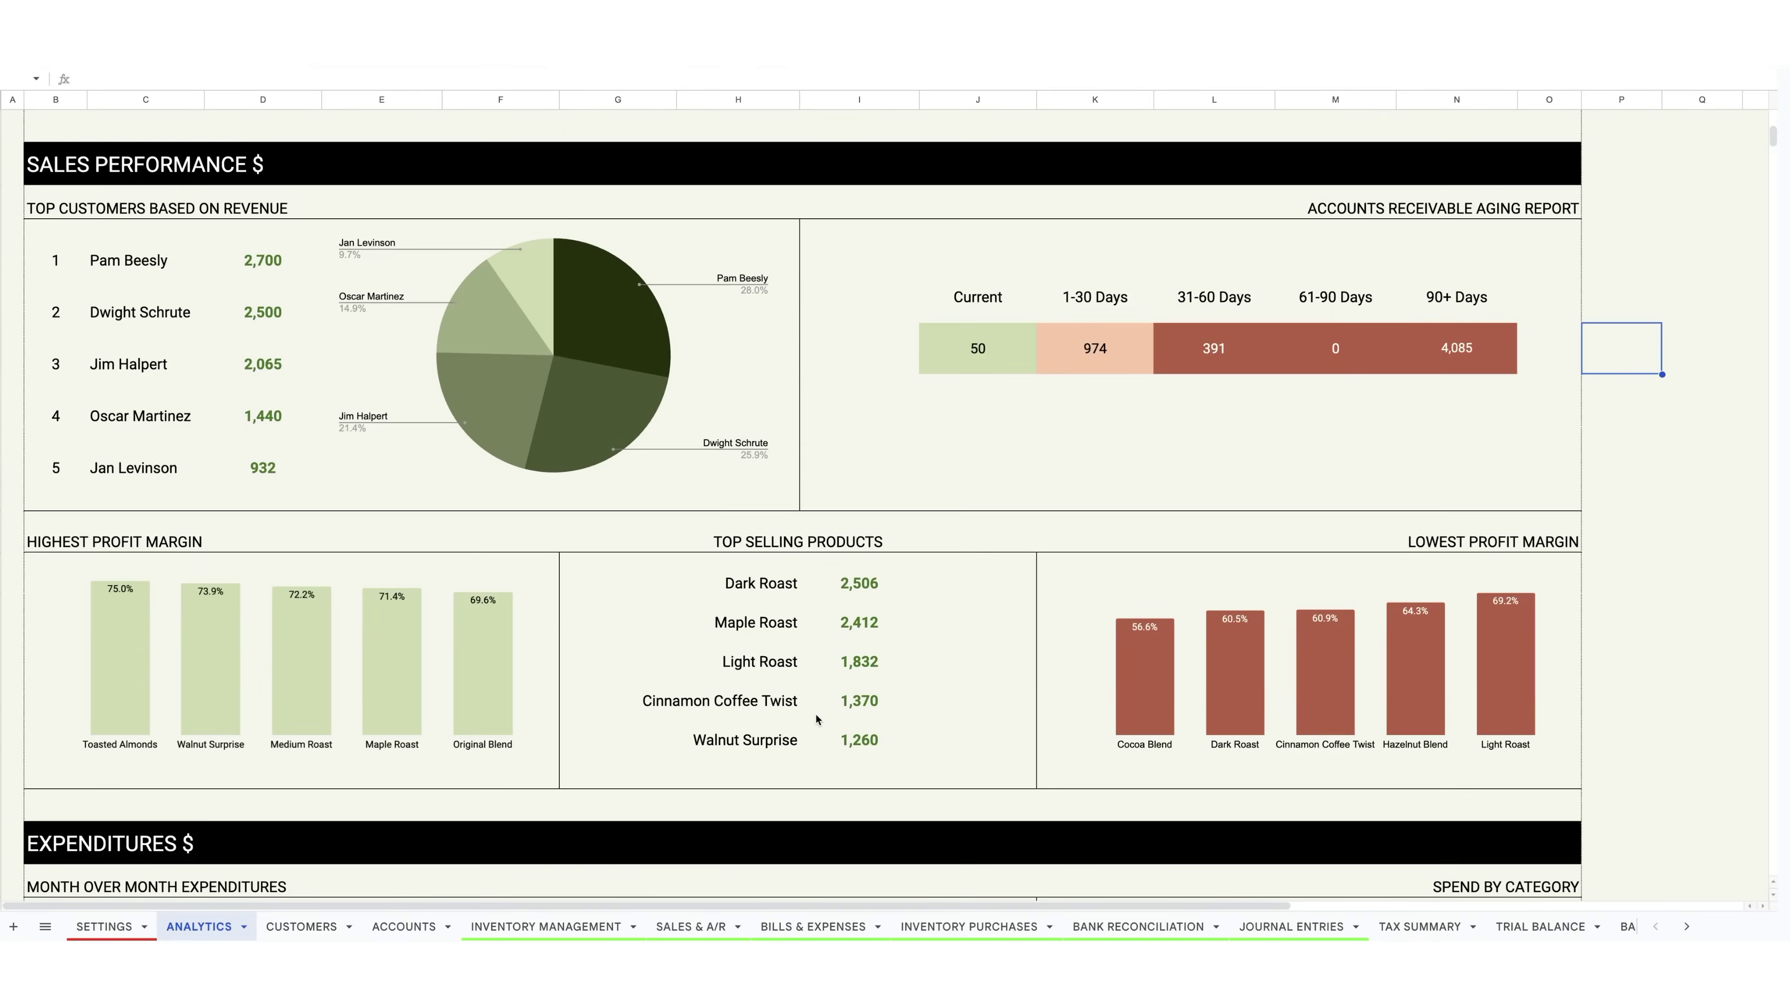
scroll(834, 680, up, 3)
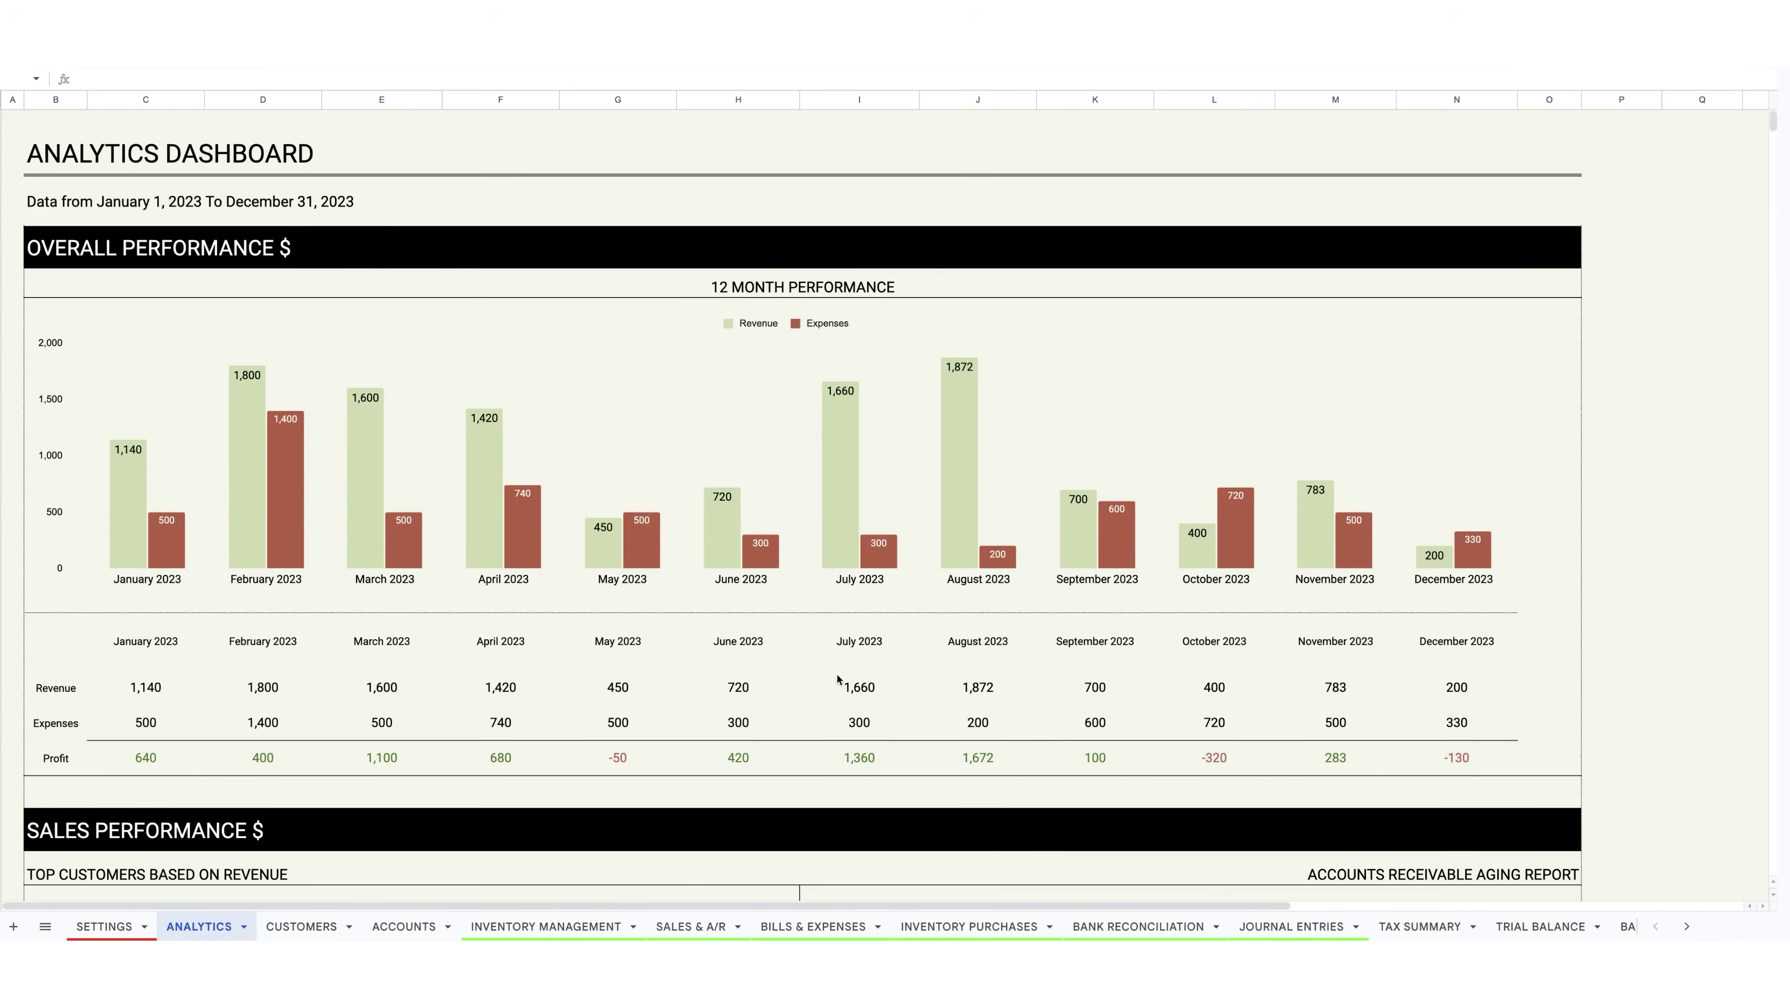